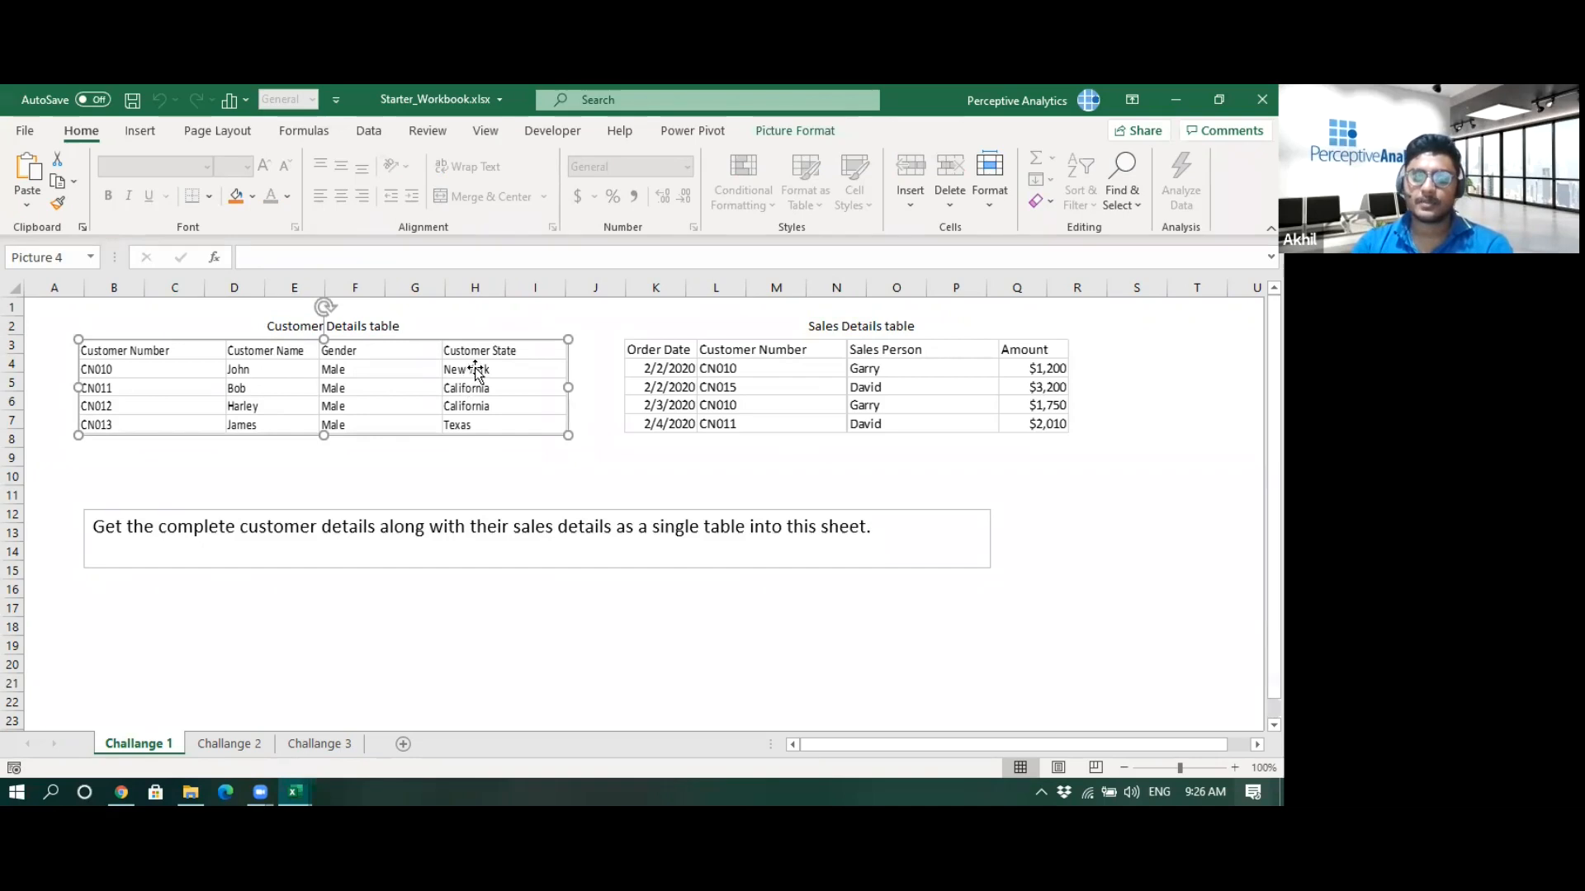
left_click(511, 463)
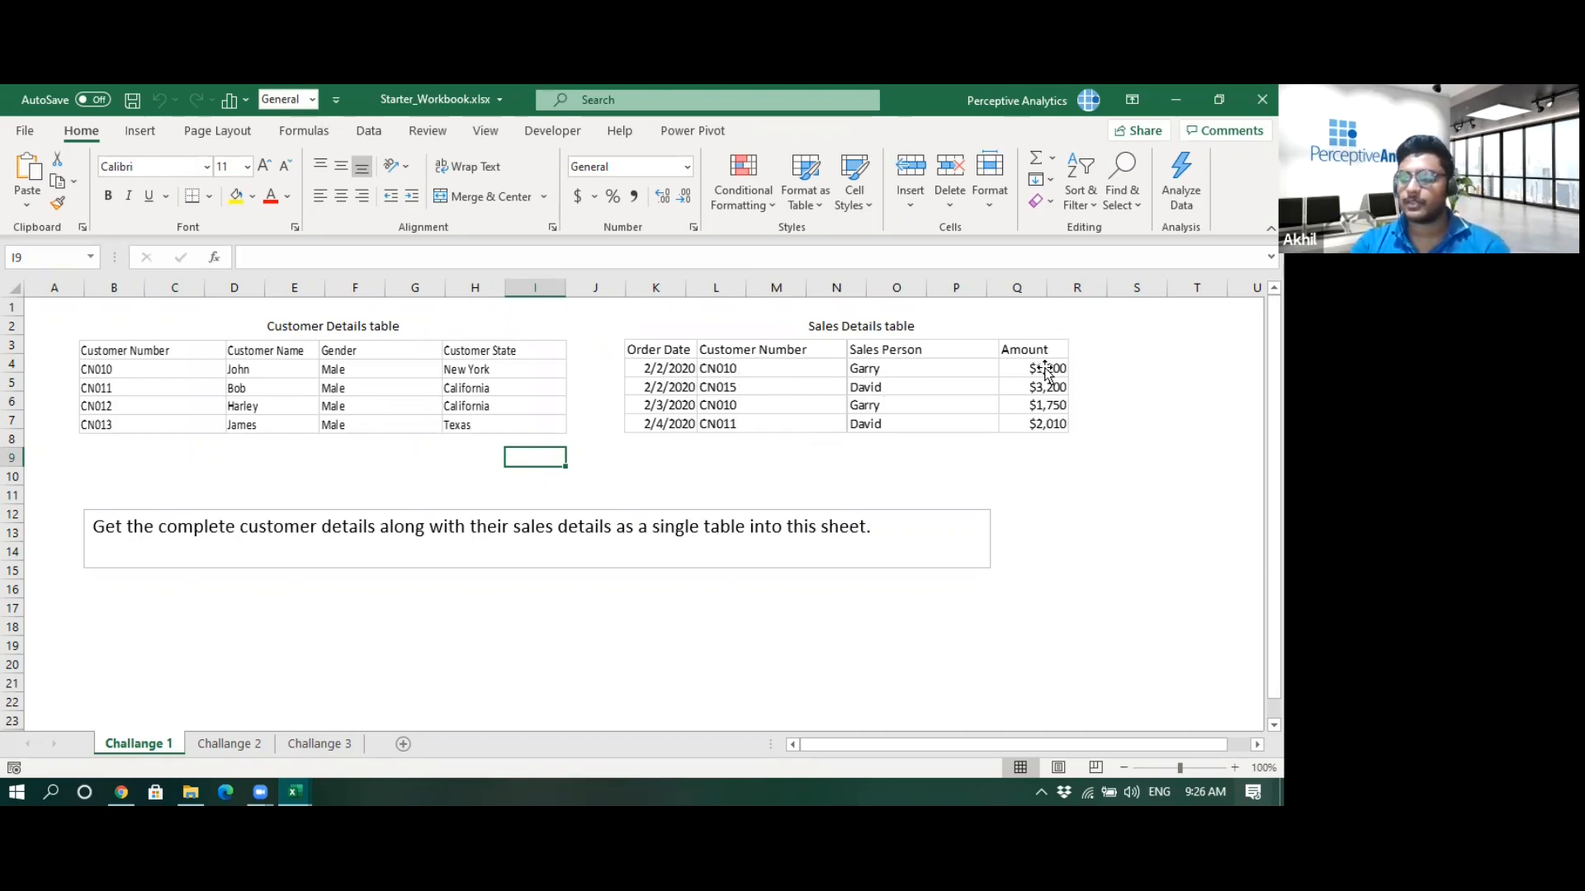
left_click(849, 472)
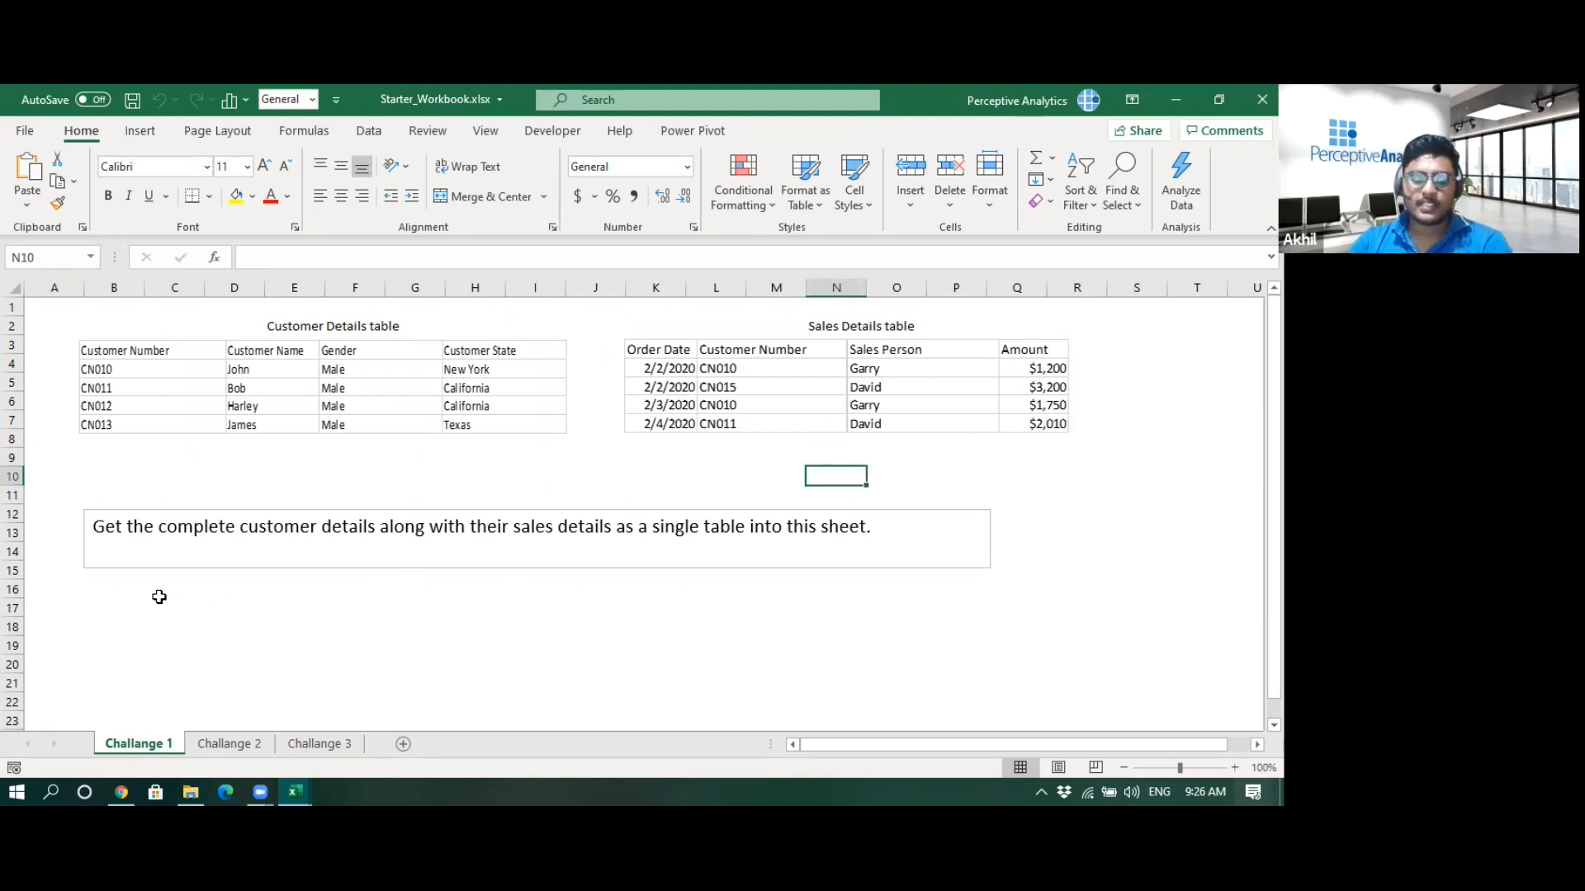
left_click(159, 593)
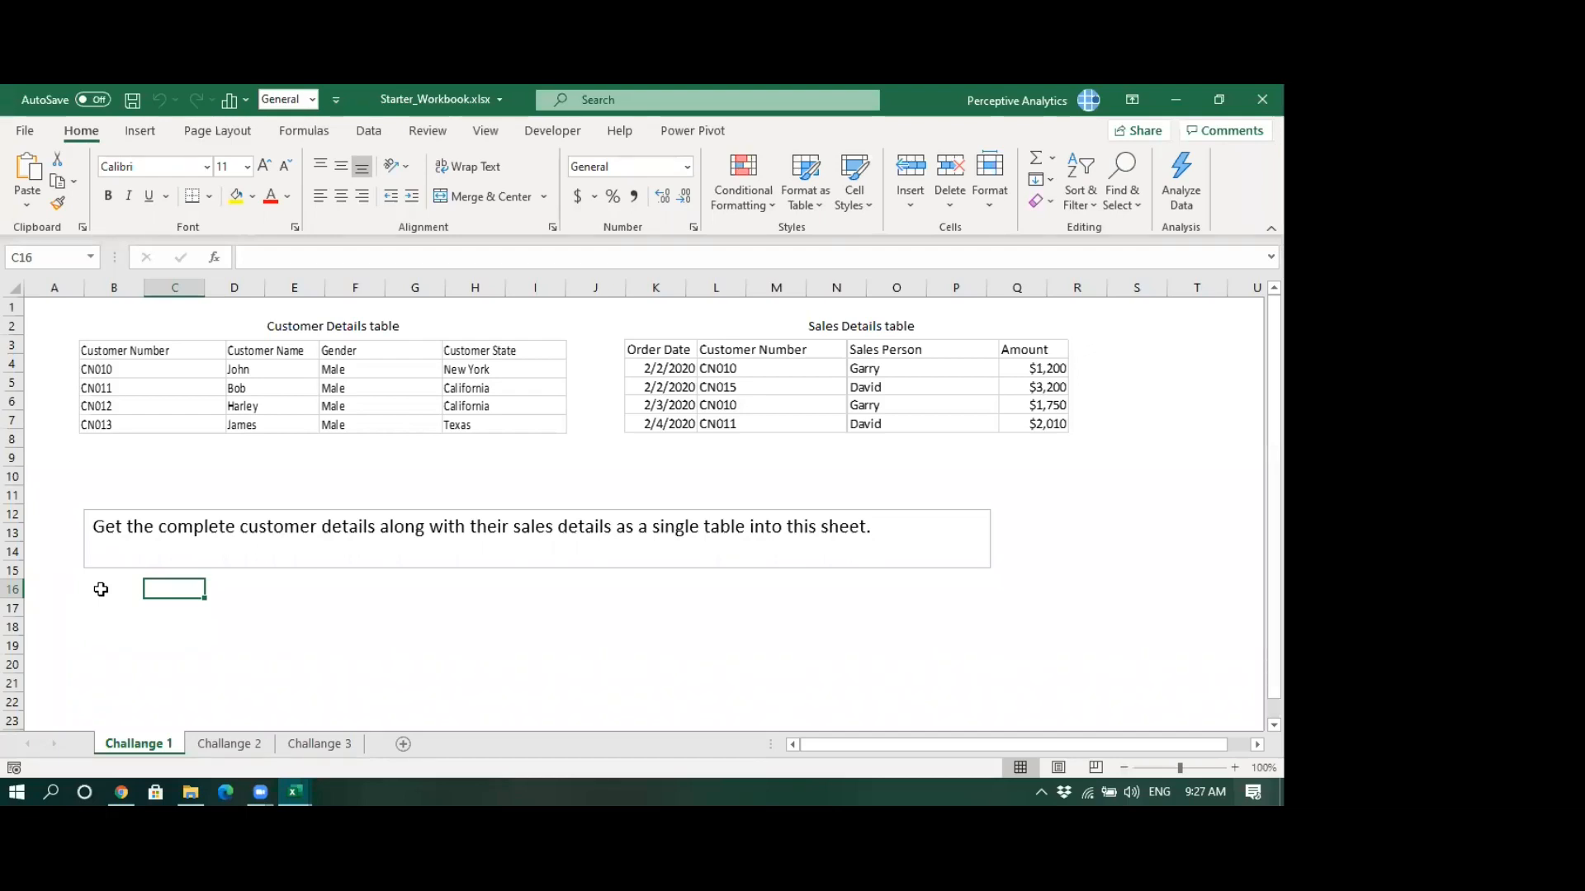
- Switch to File Explorer to preview the Customer_Details.xlsx and Sales_Details.xlsx workbooks, then return to Excel
left_click(291, 363)
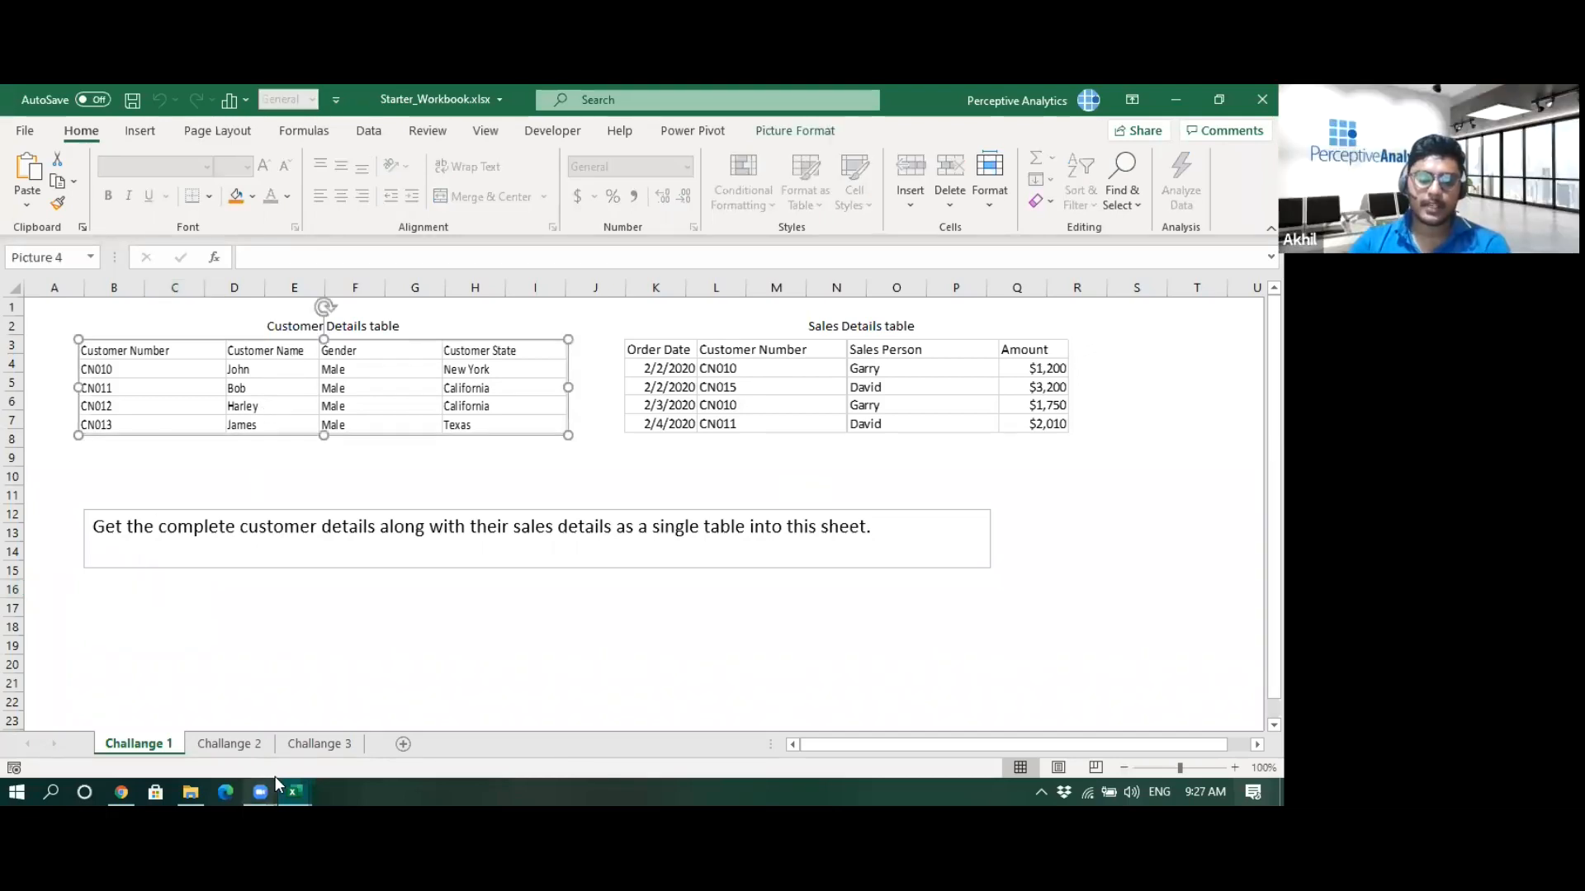
left_click(198, 786)
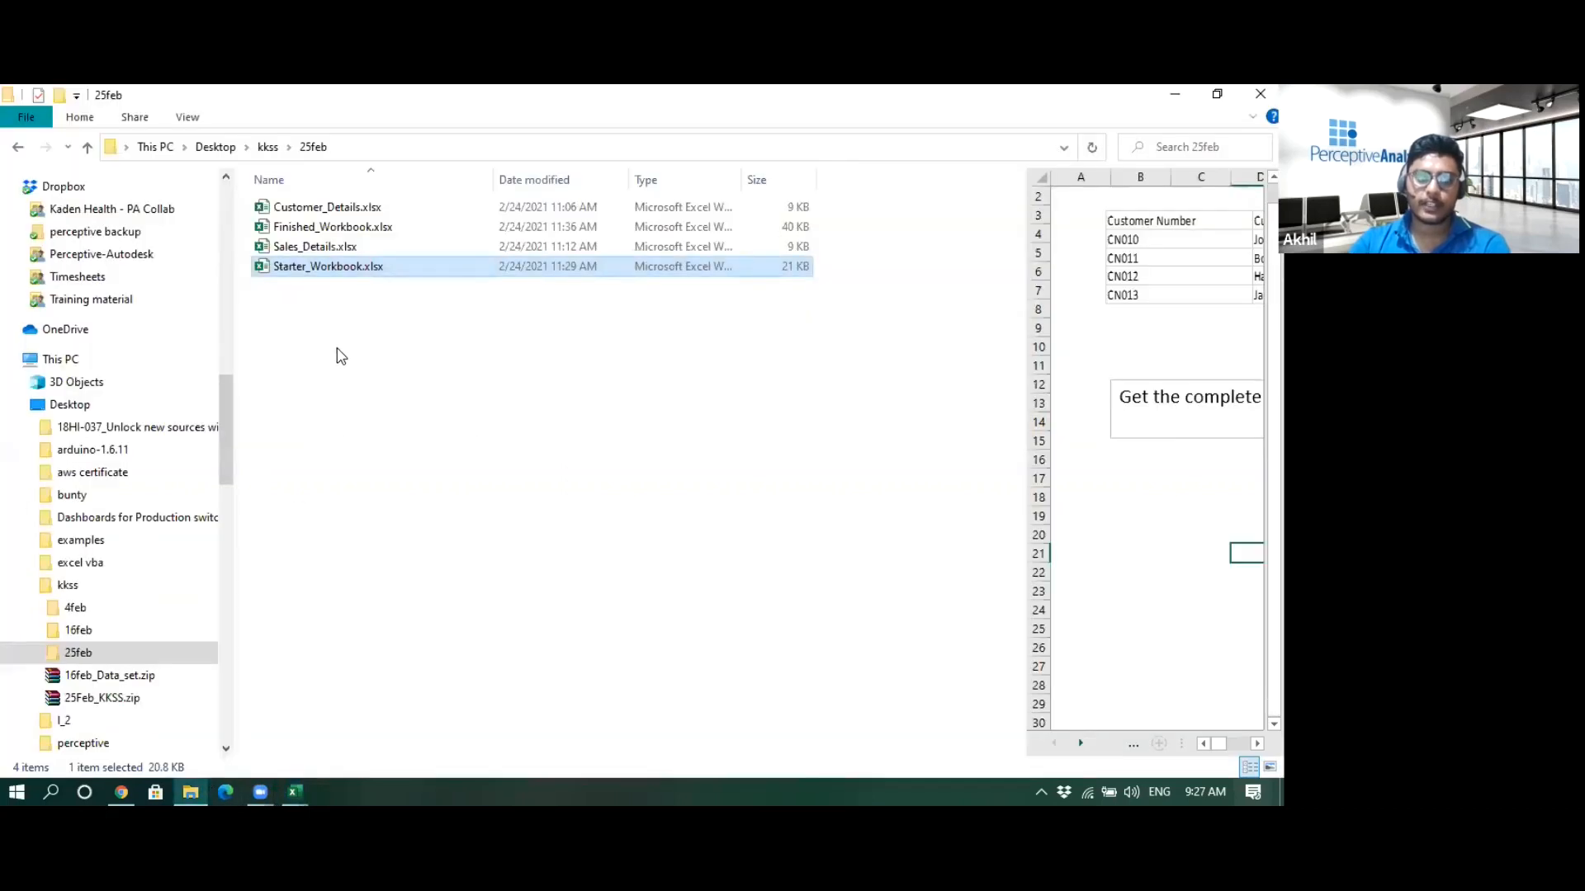
left_click(345, 215)
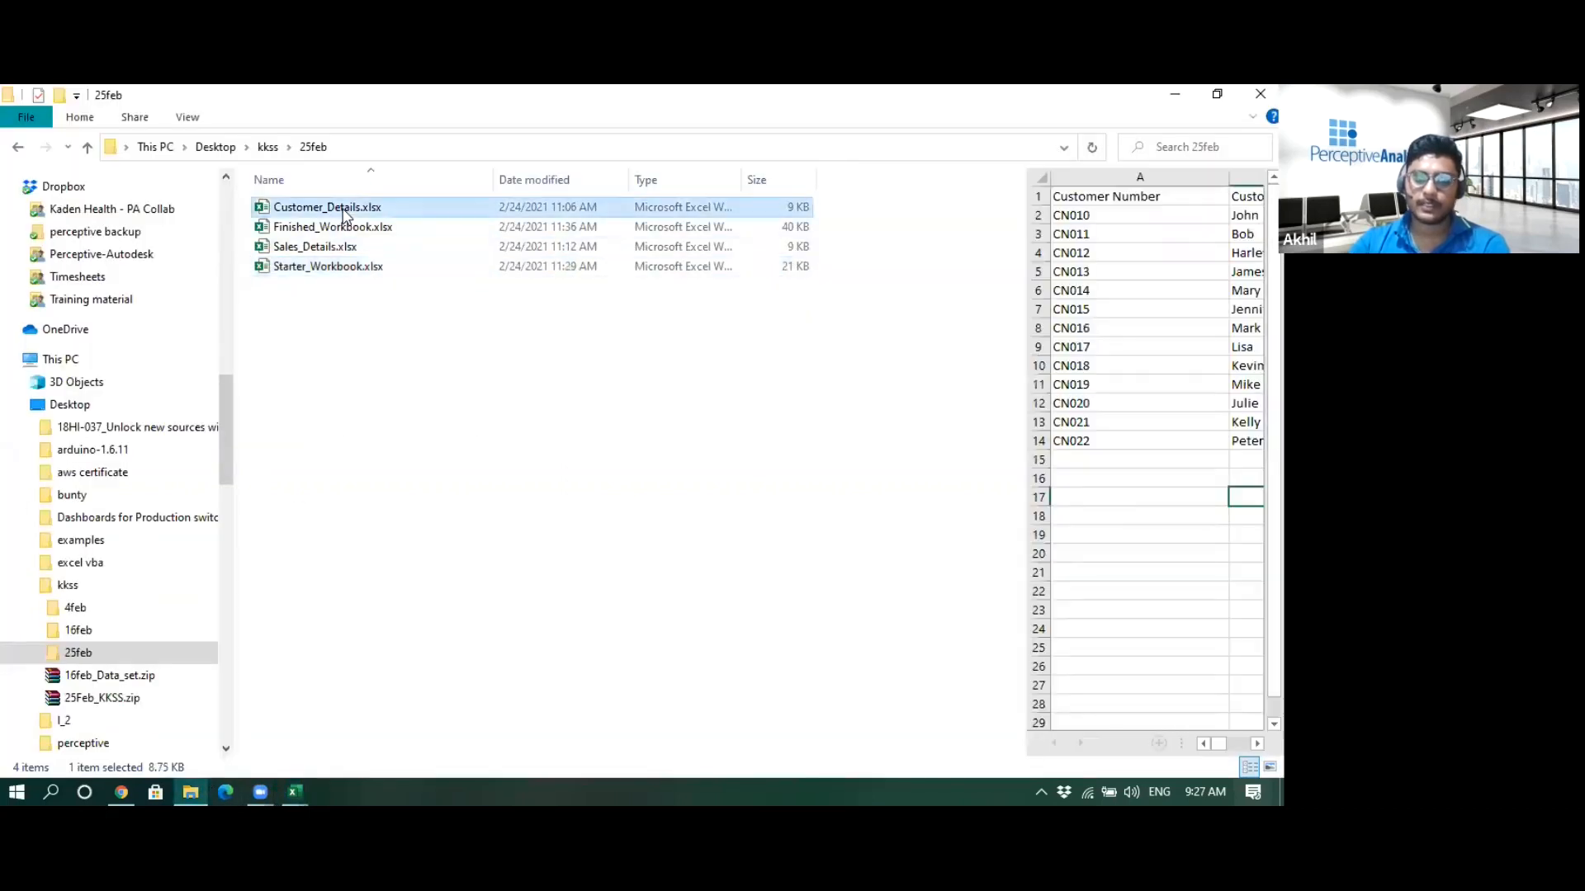
left_click_drag(1026, 404, 786, 413)
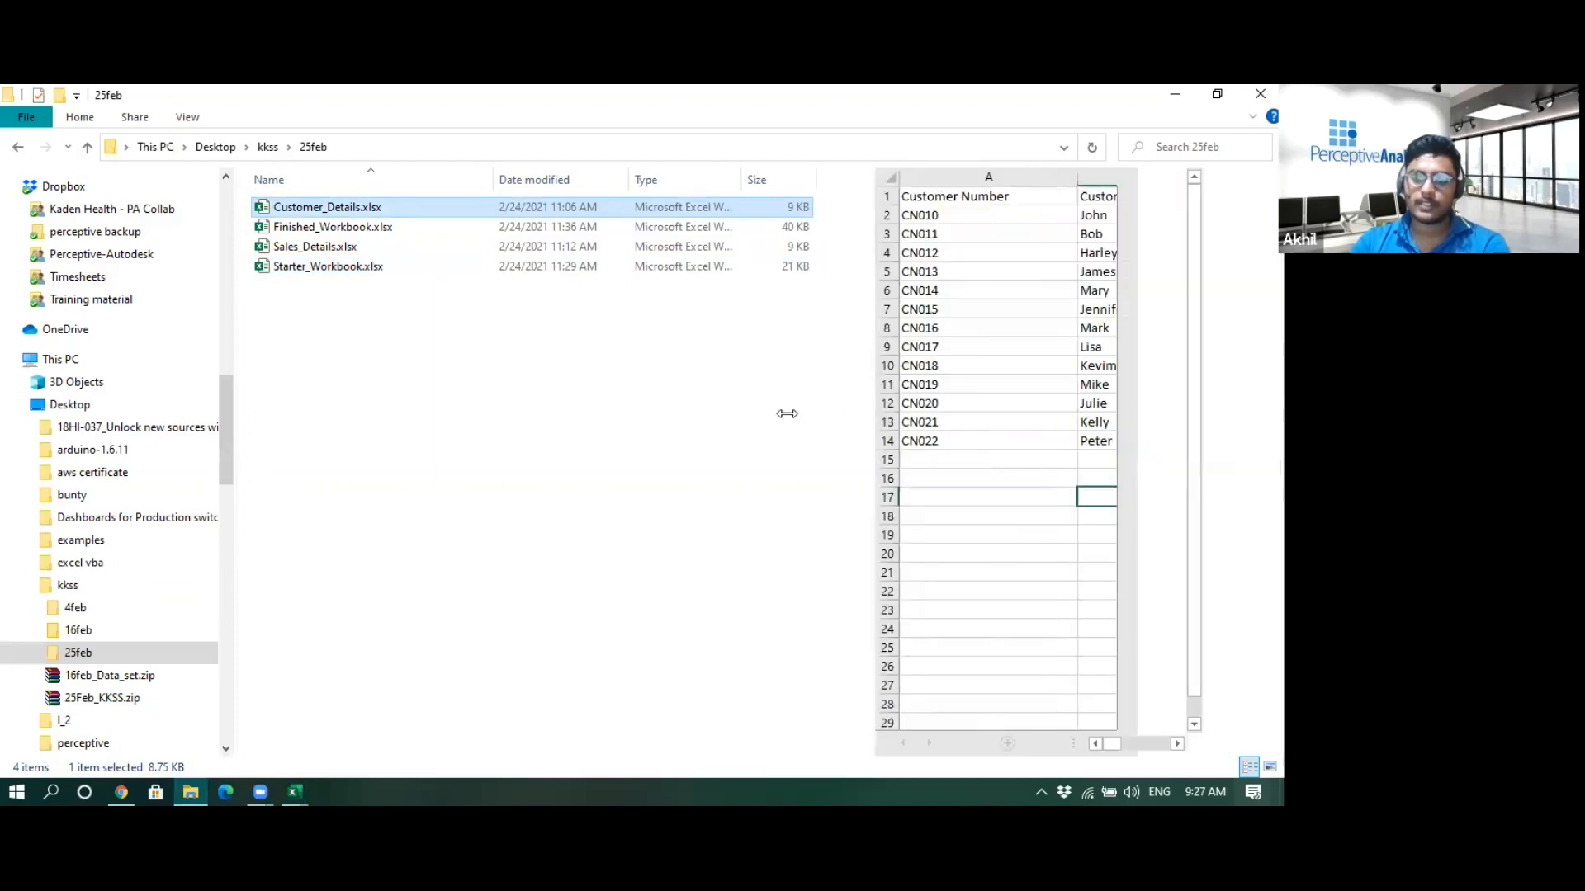
left_click(500, 251)
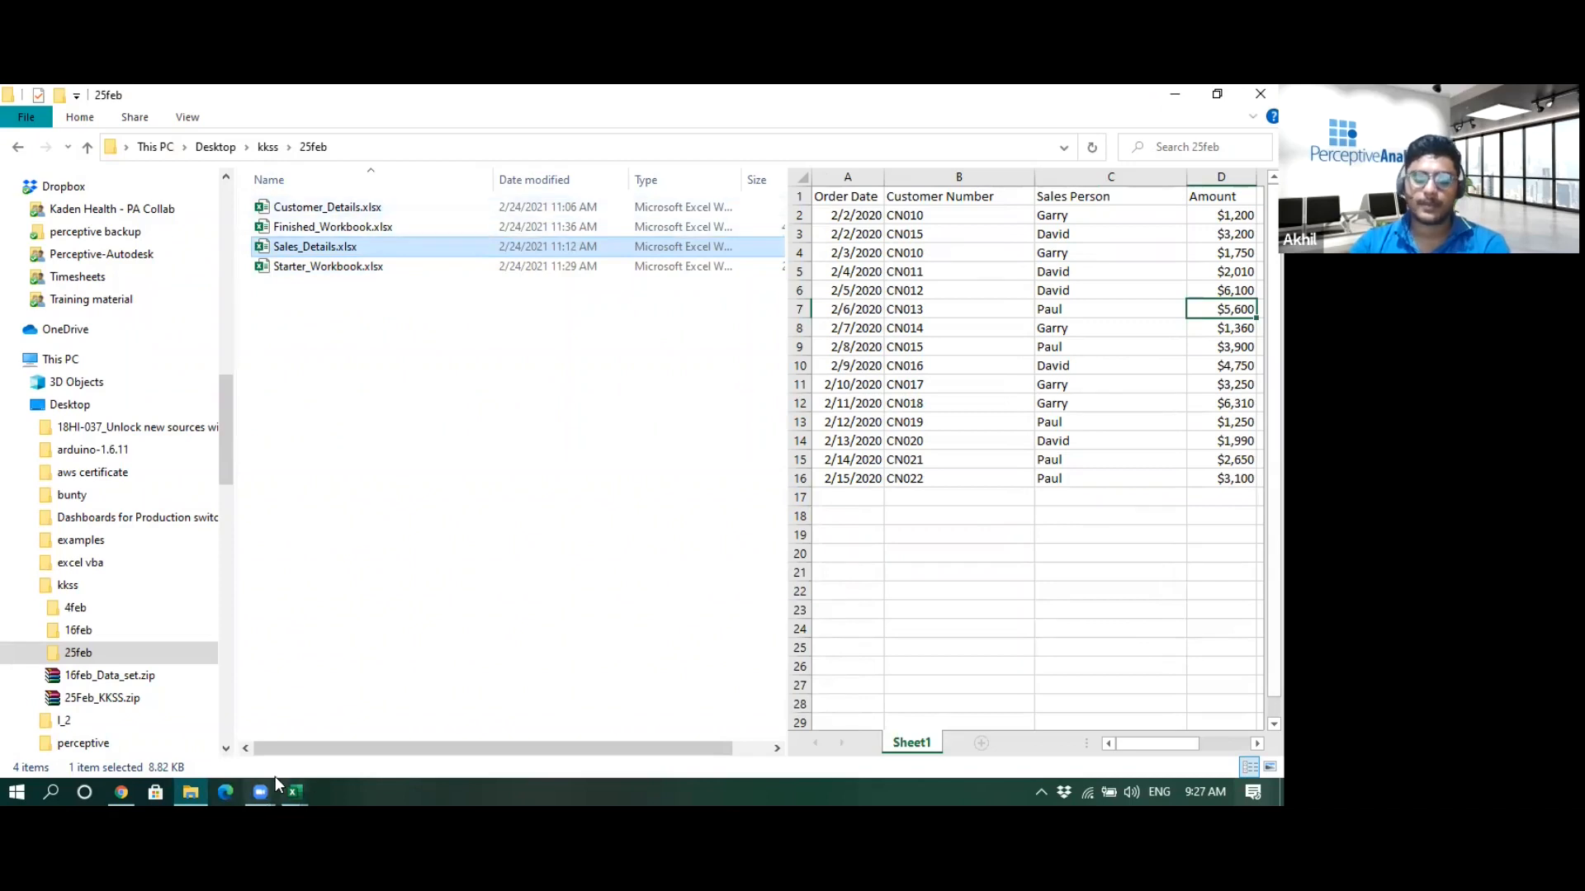
mouse_move(295, 790)
left_click(335, 731)
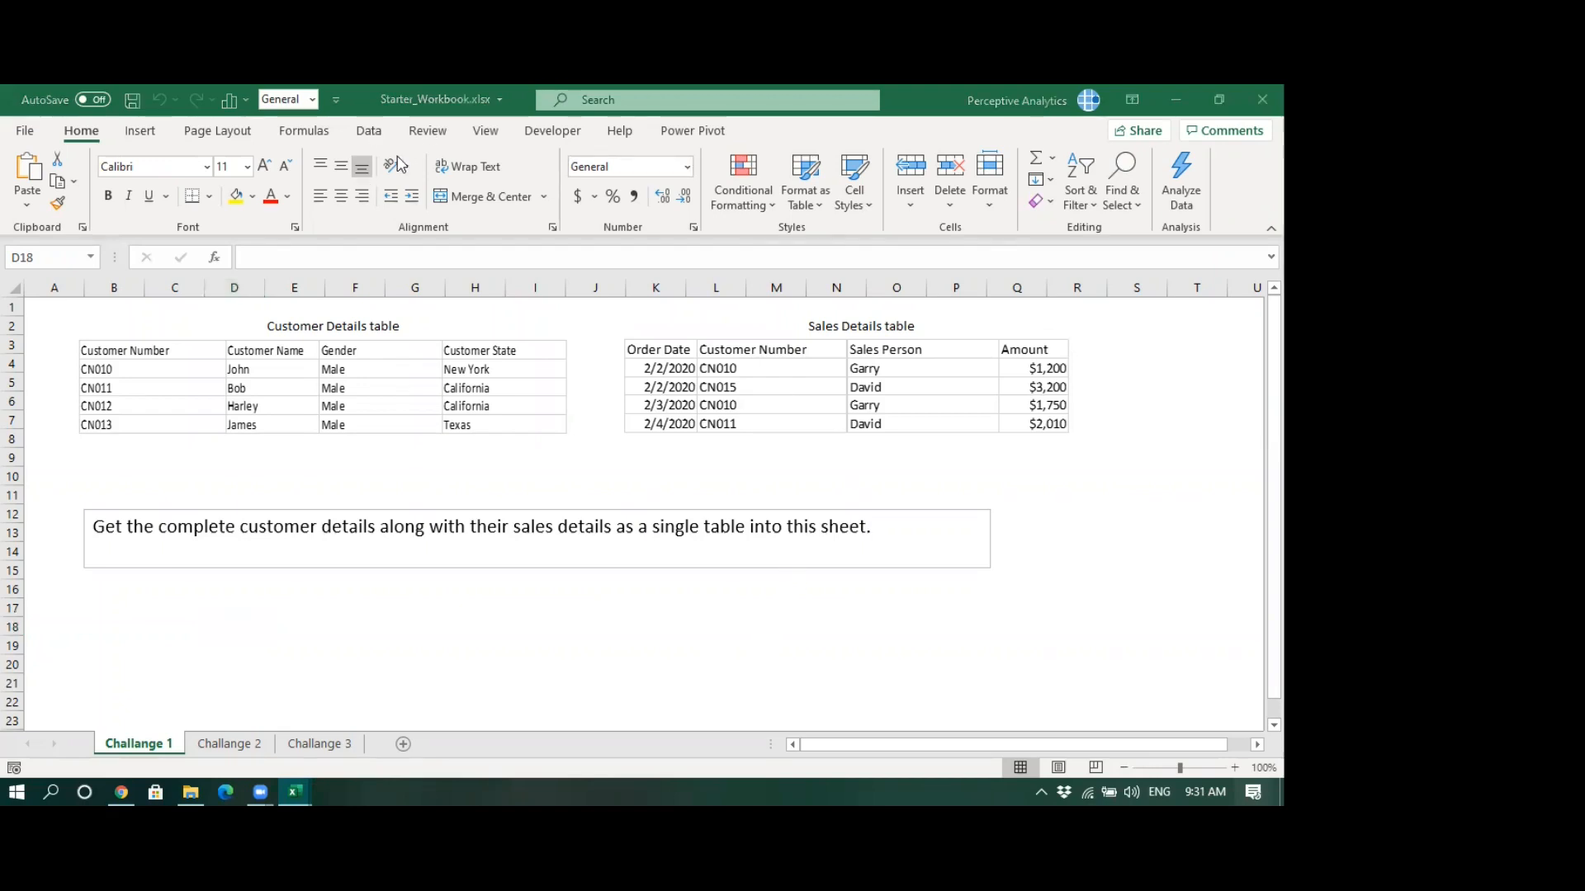
left_click(369, 132)
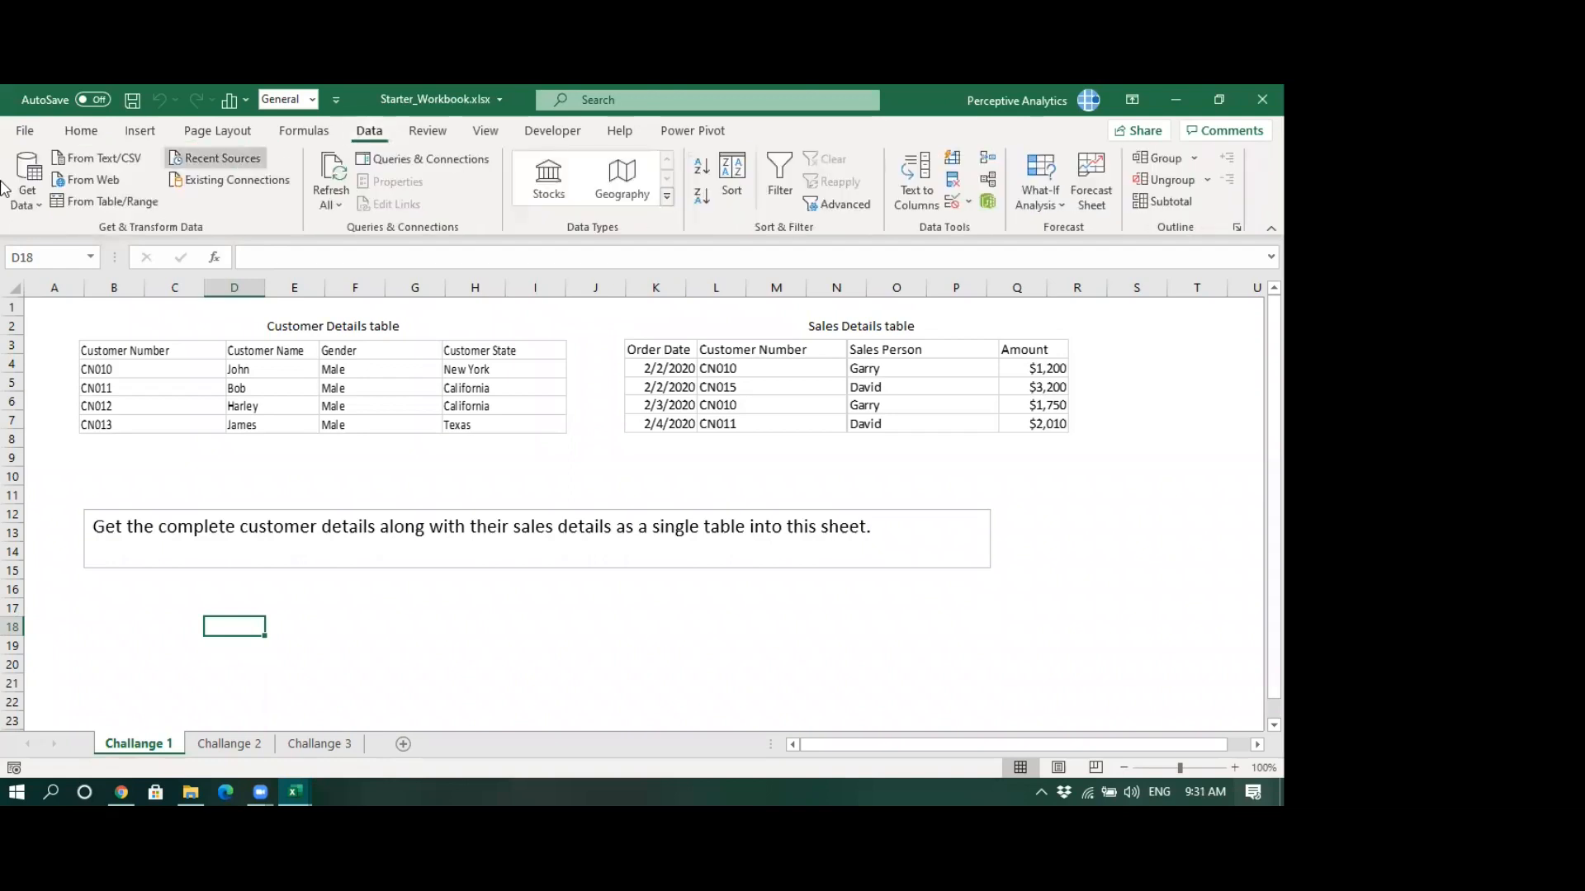
left_click(28, 186)
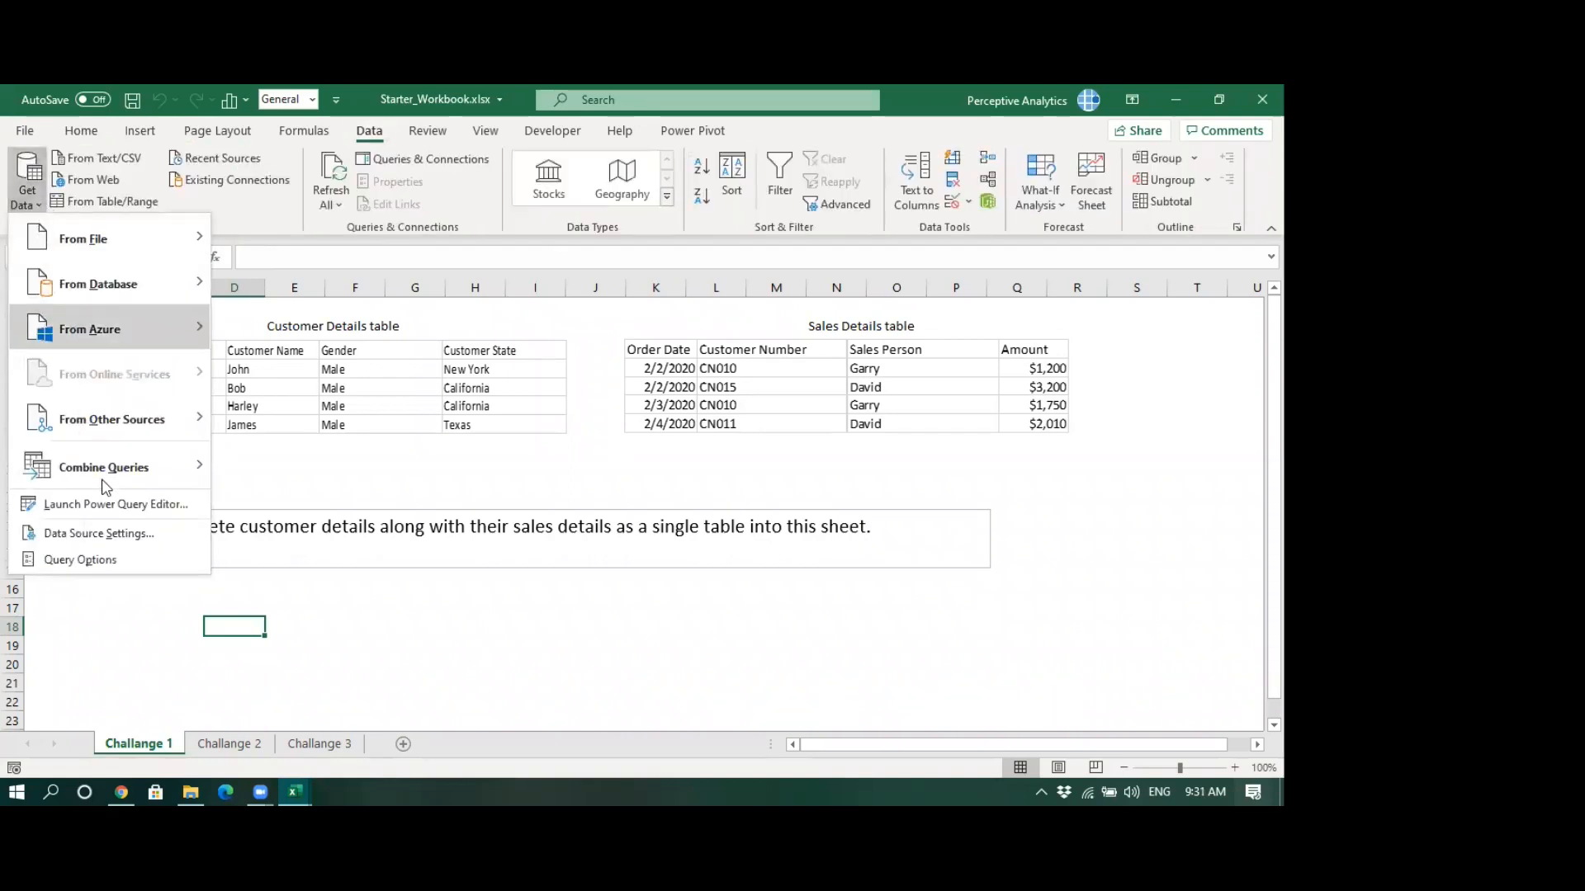
mouse_move(102, 479)
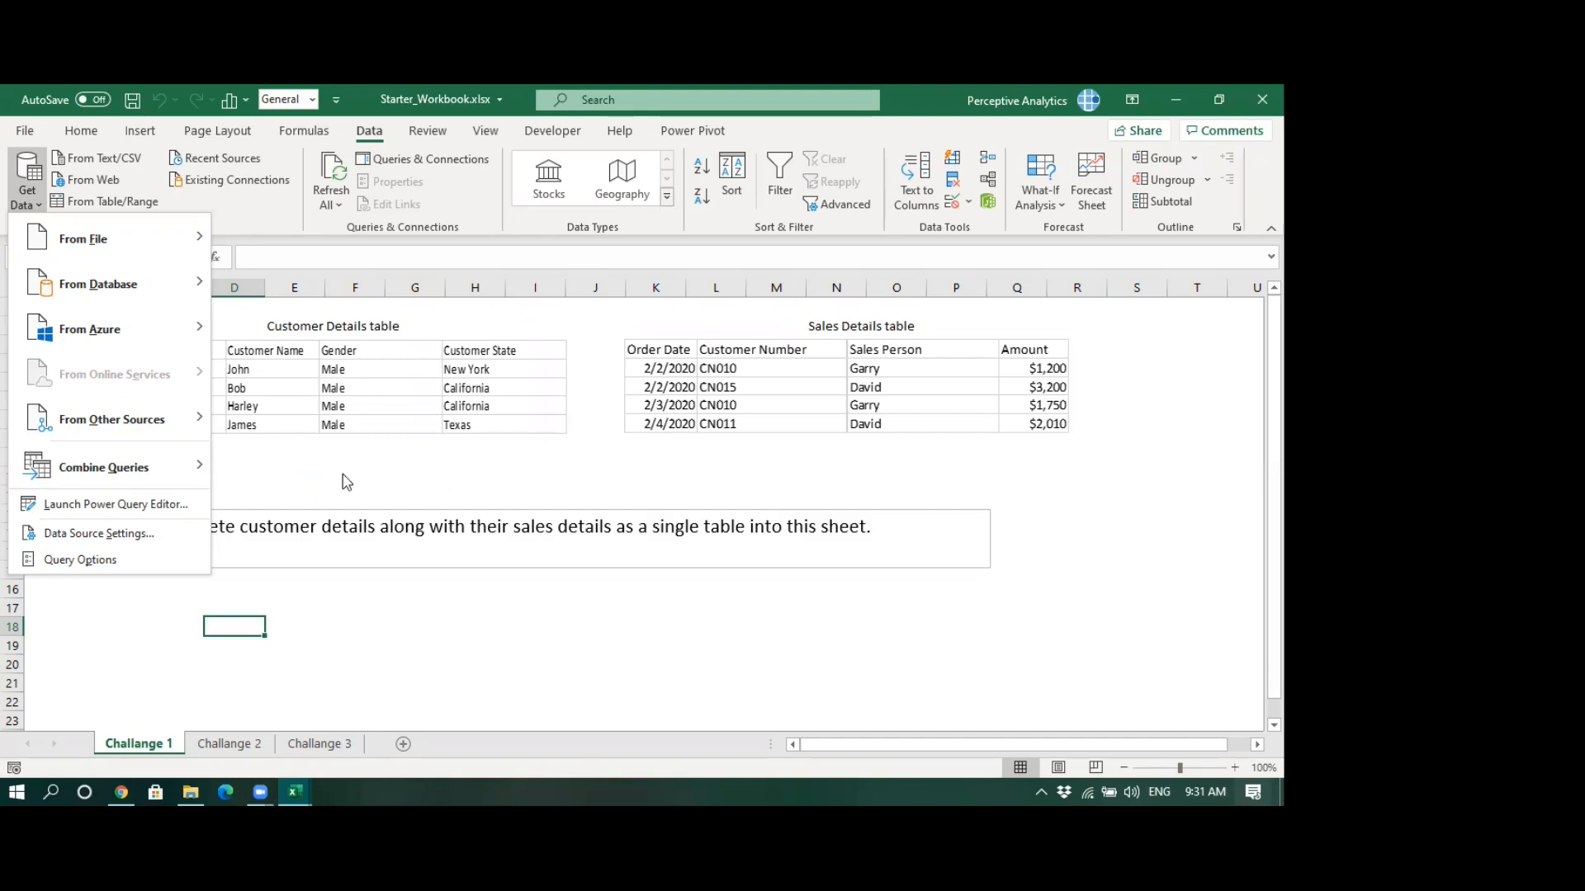
mouse_move(213, 477)
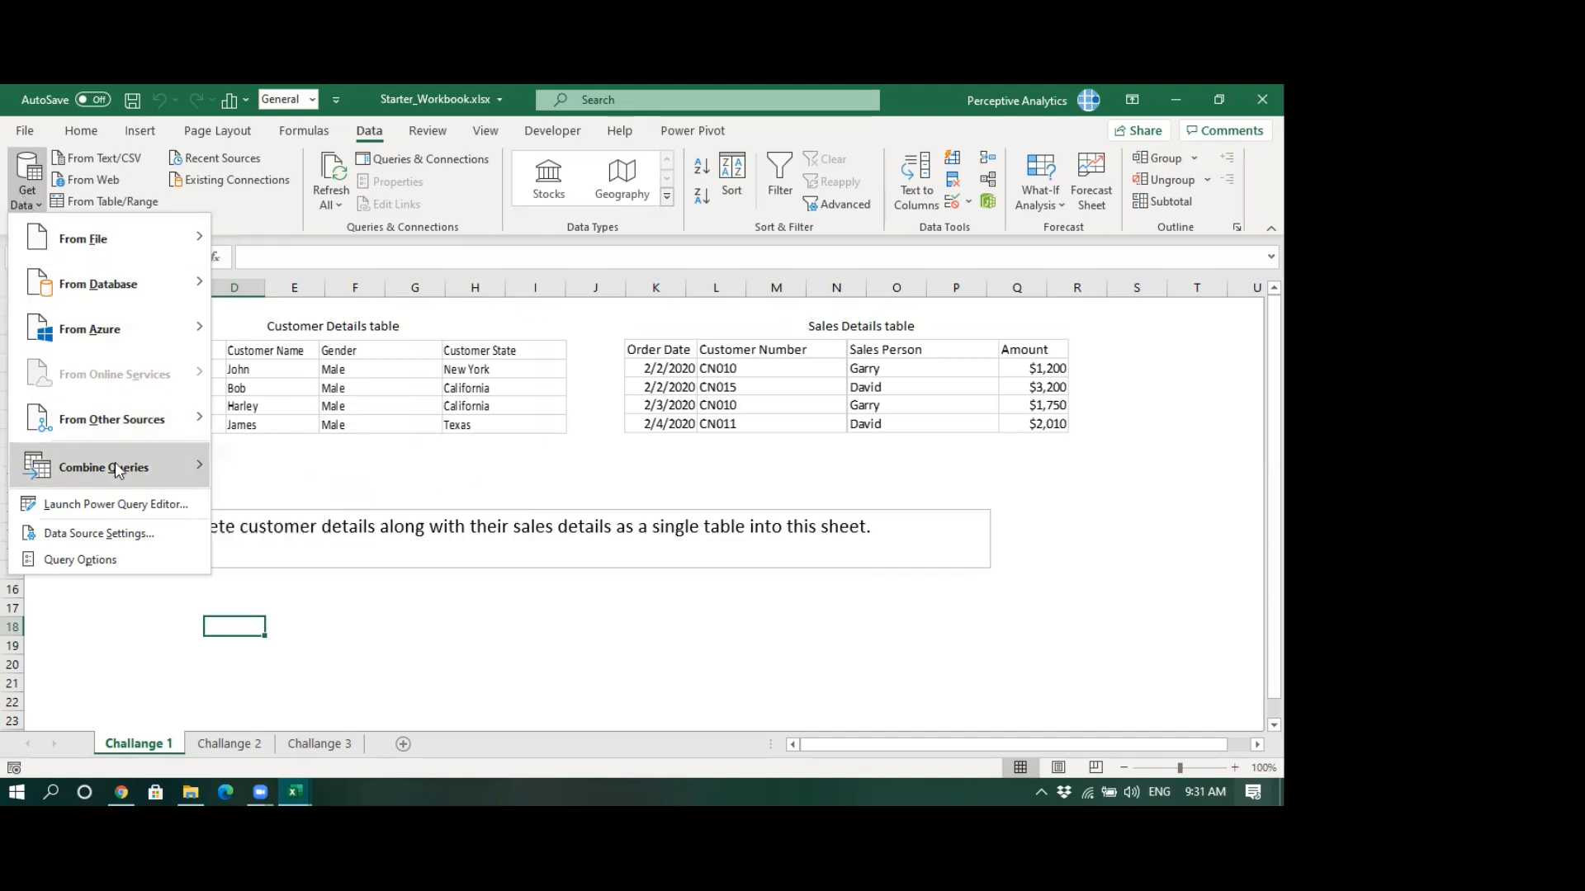
mouse_move(151, 469)
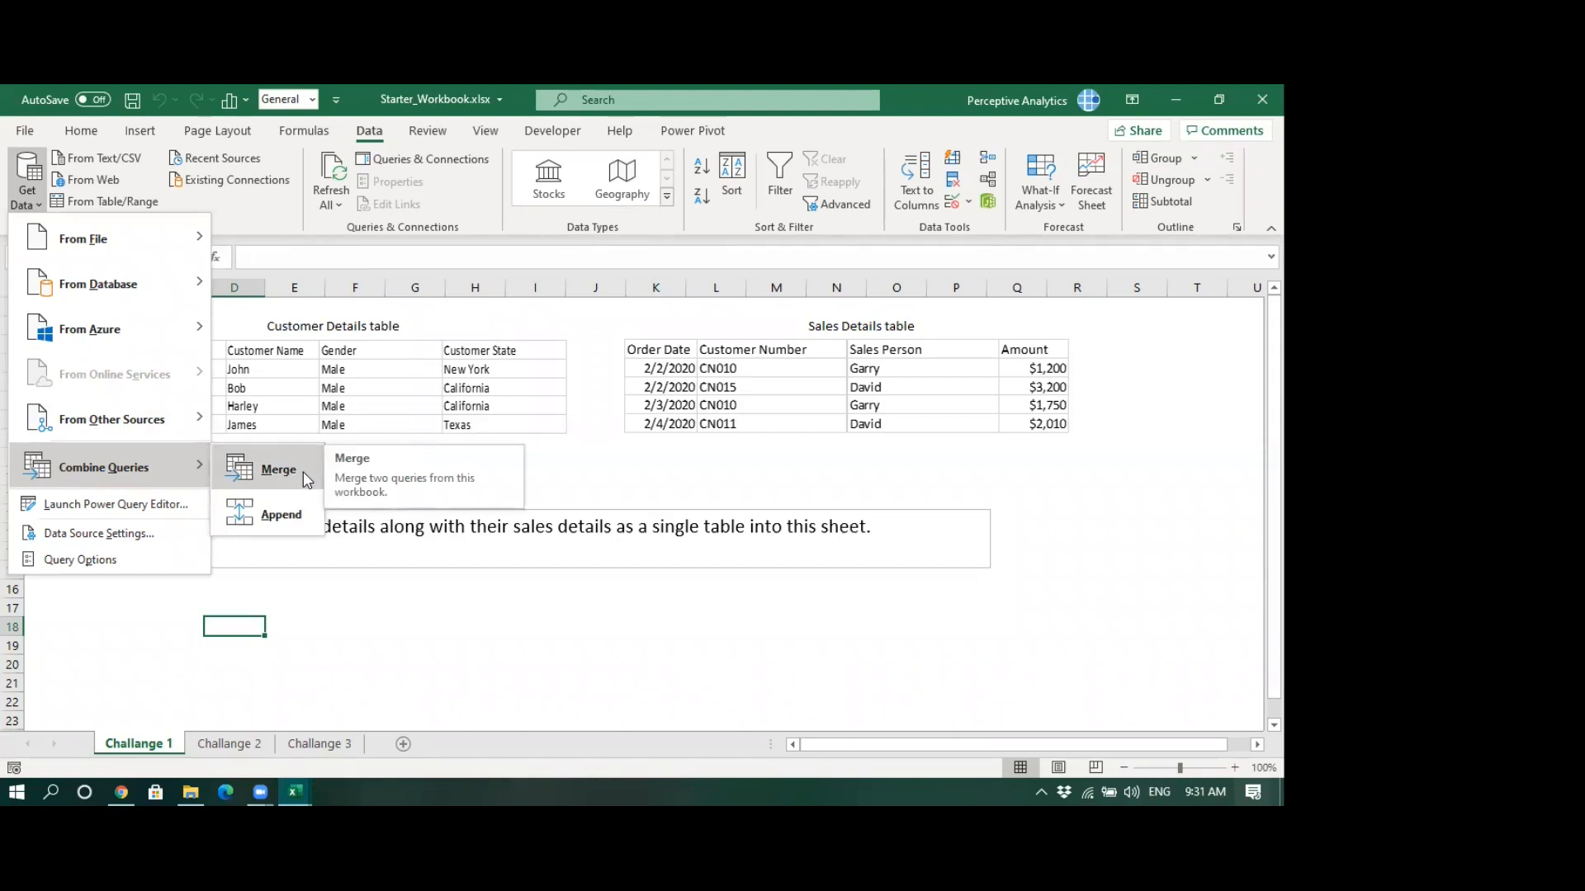
left_click(615, 487)
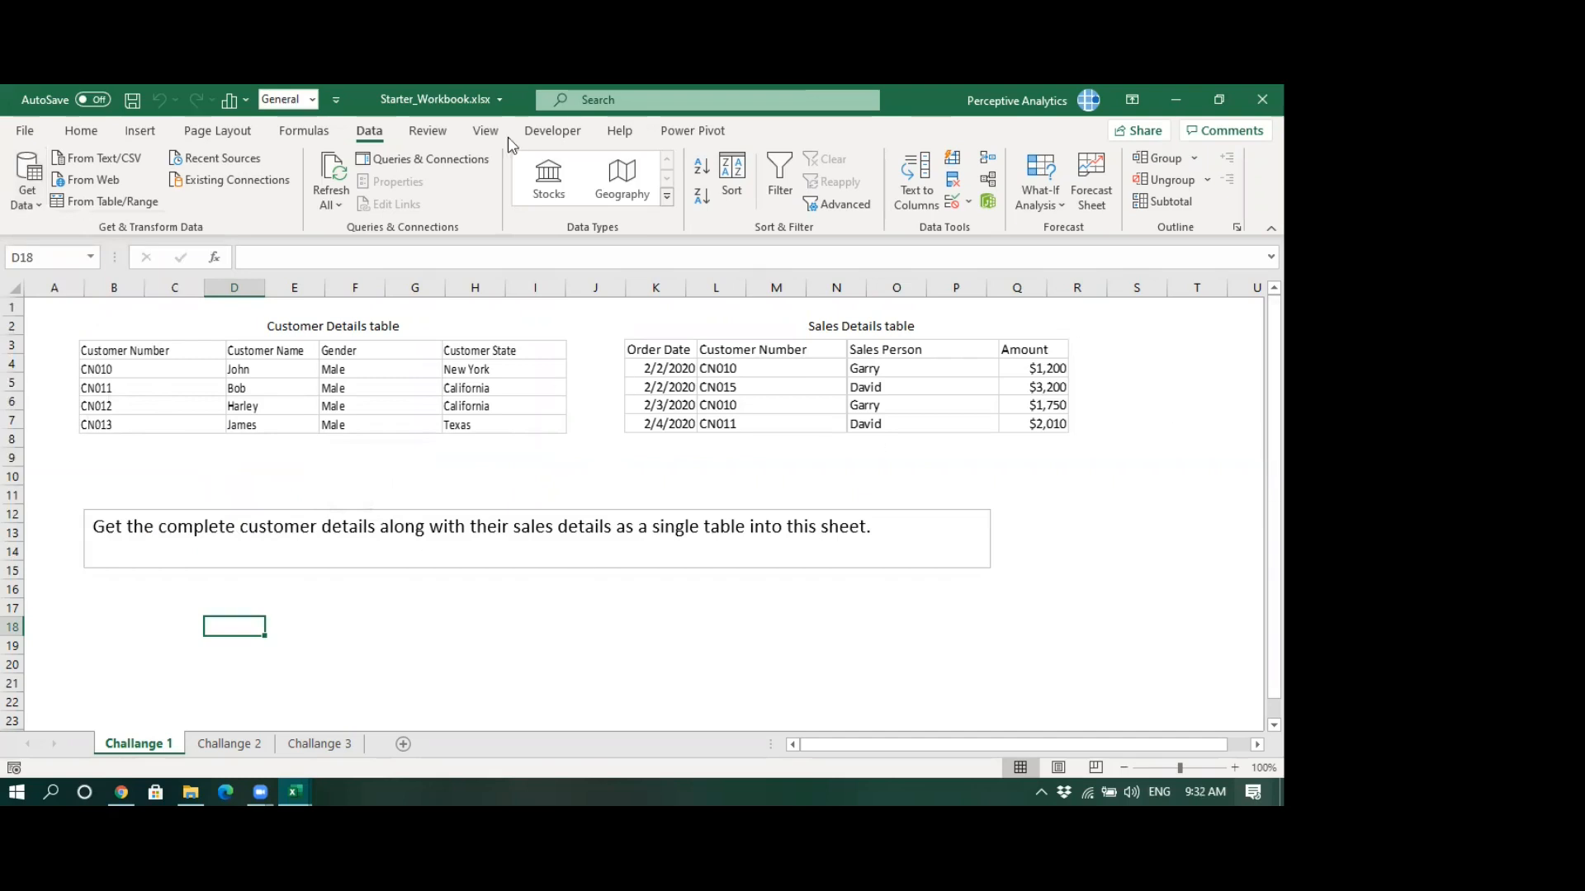
left_click(110, 605)
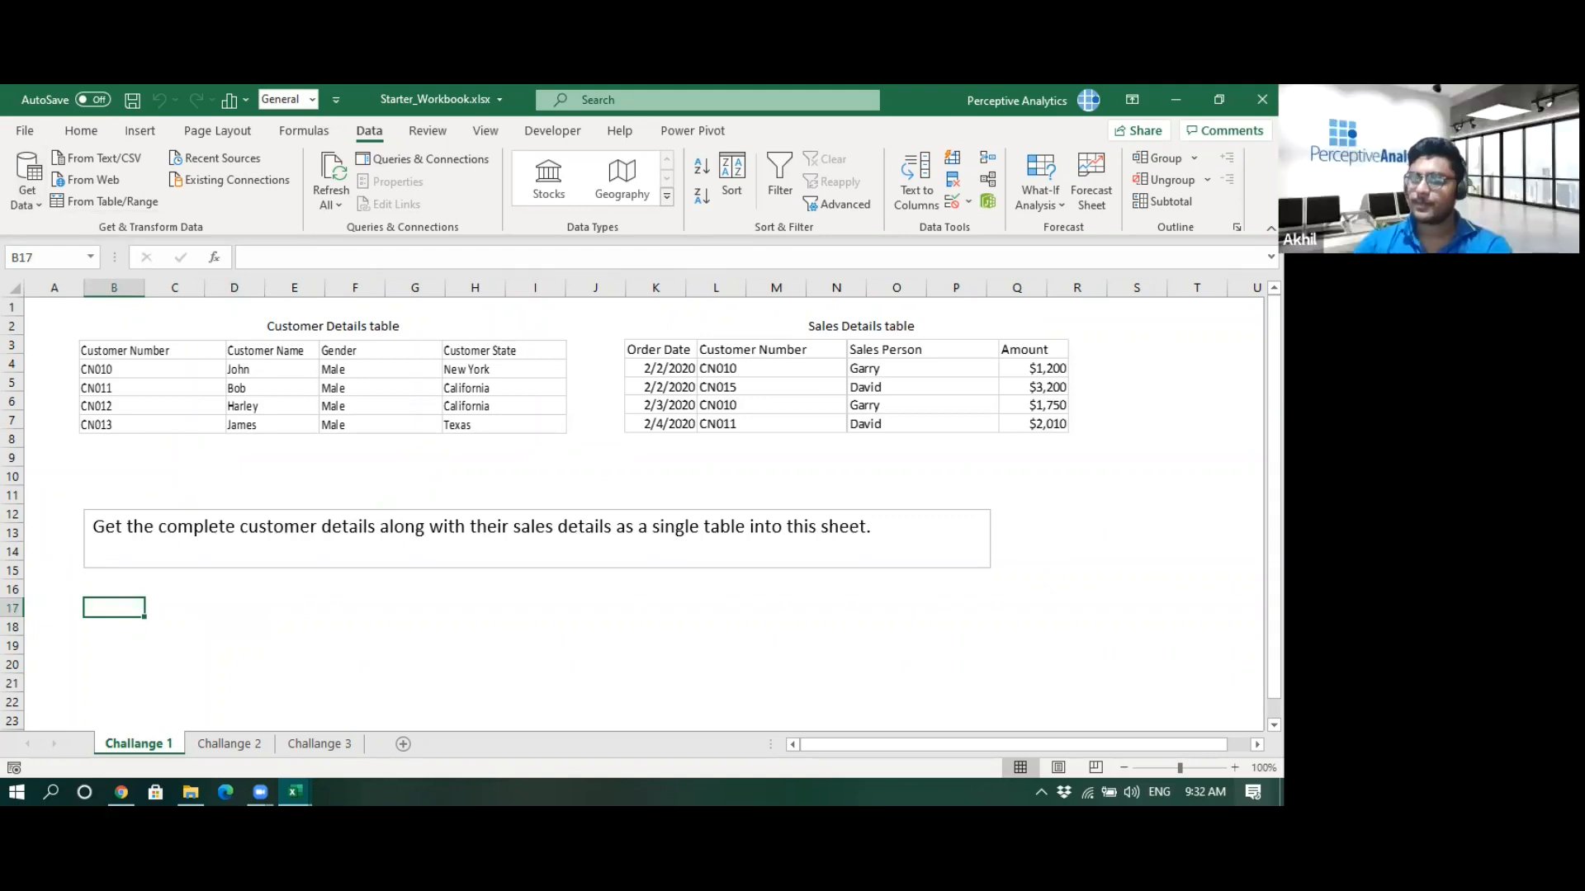
left_click(33, 205)
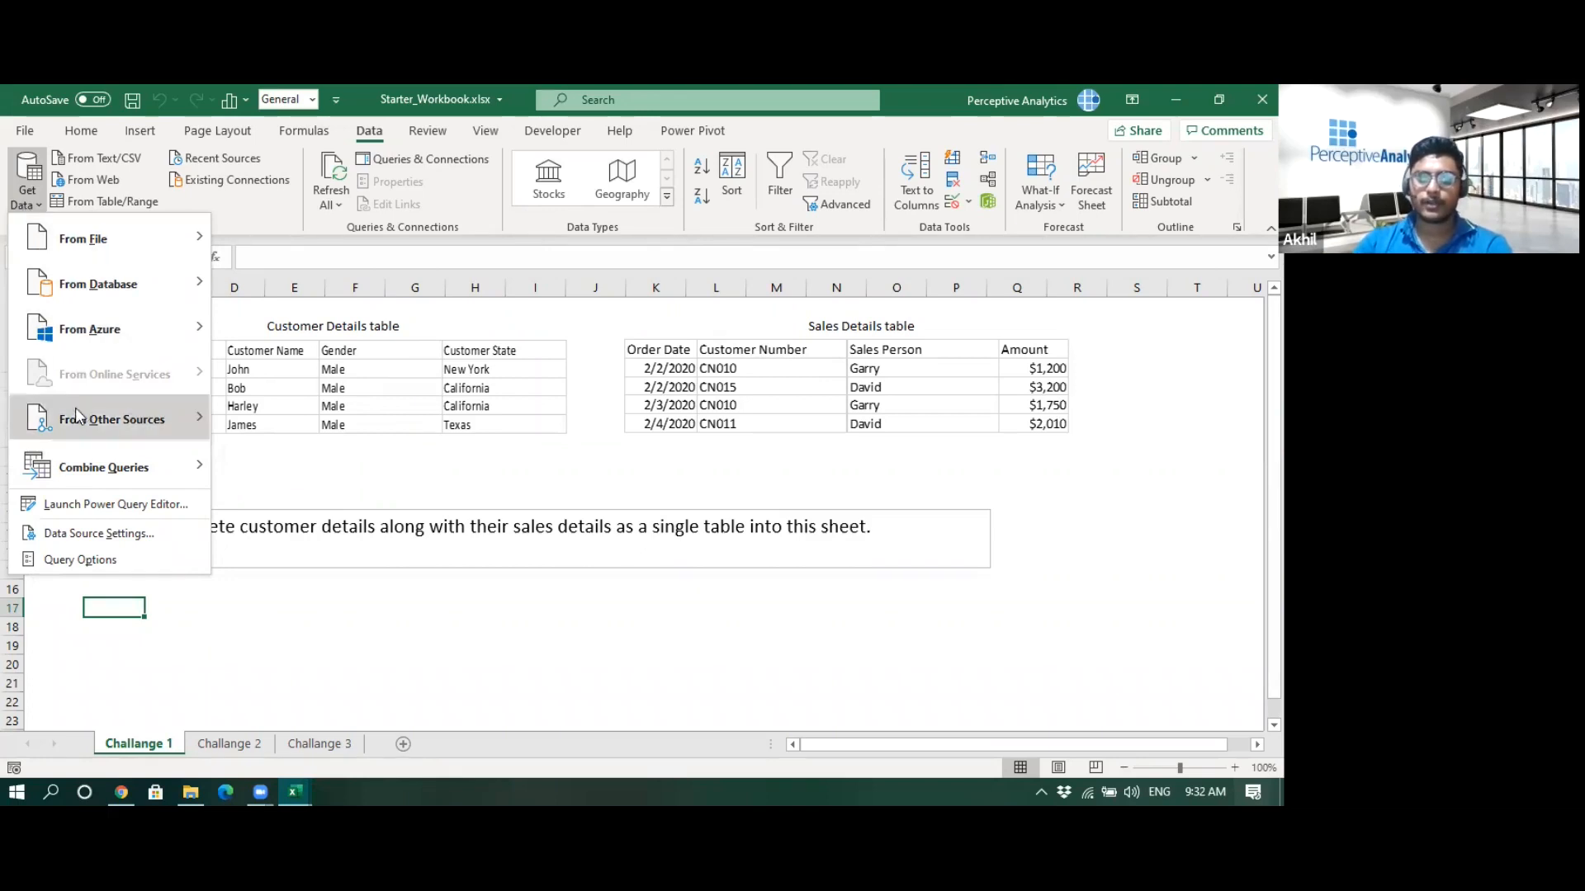
mouse_move(99, 472)
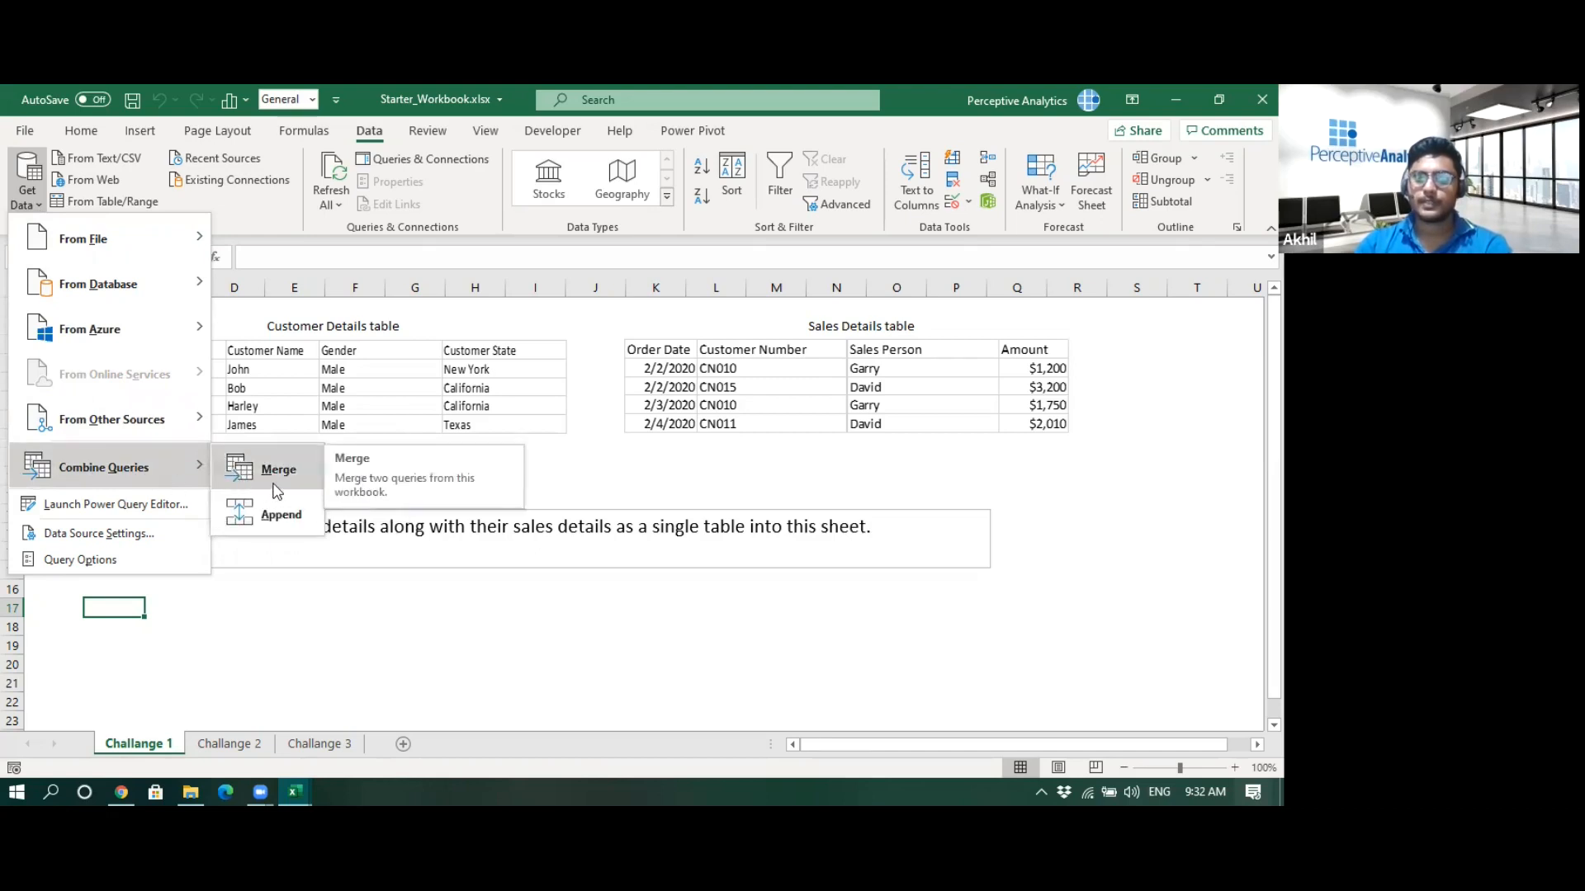
left_click(151, 619)
left_click(114, 589)
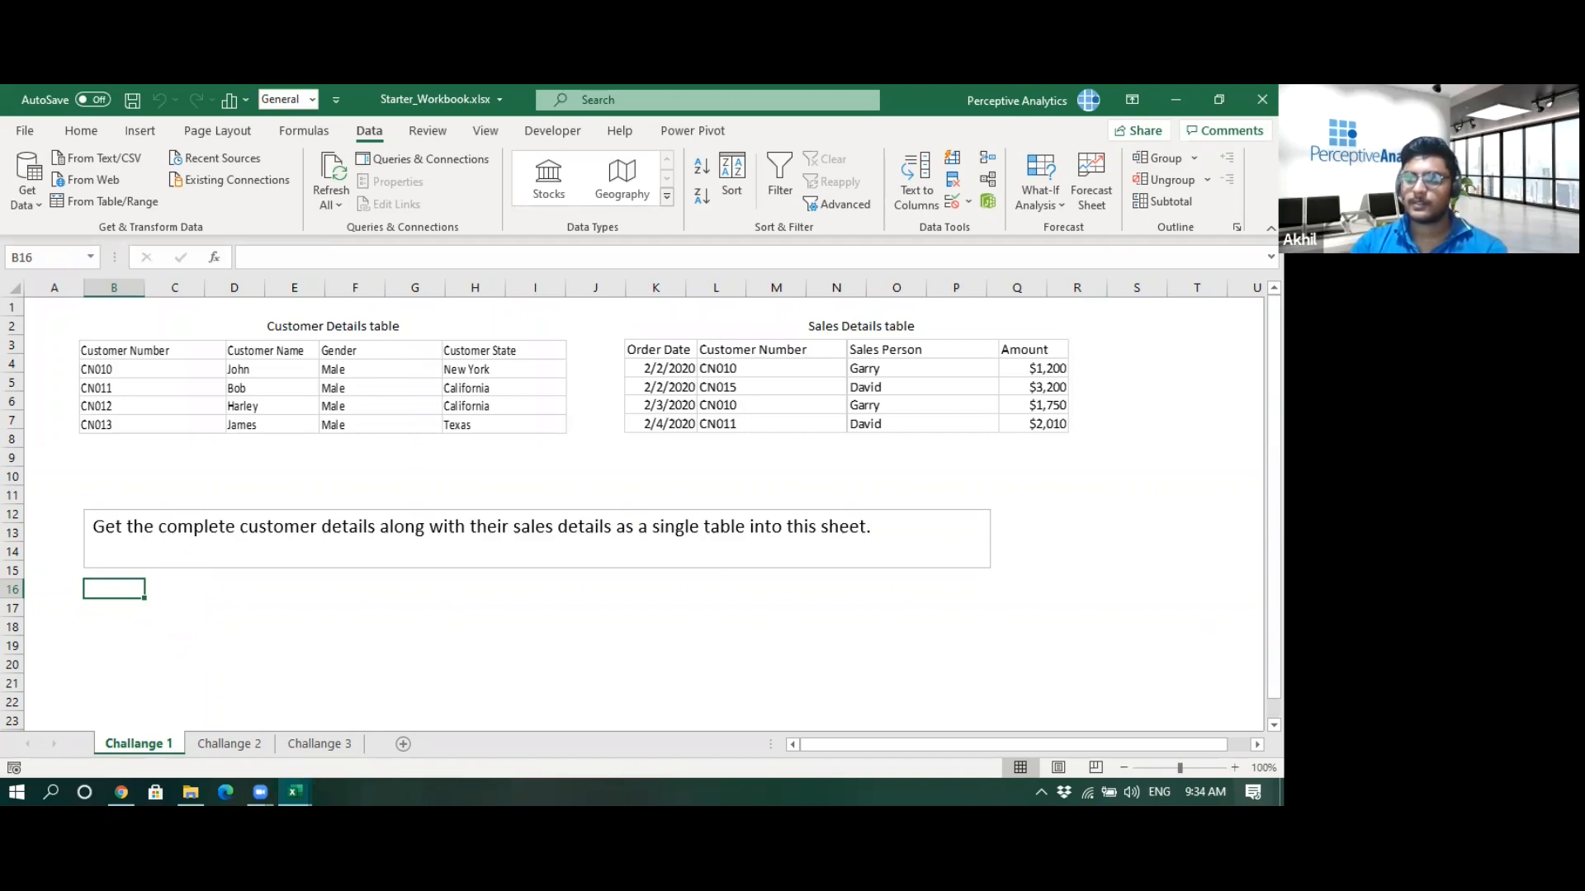
- Import data from the workbook Customer_Details.xlsx in the Desktop\kkss\25feb folder
left_click(33, 217)
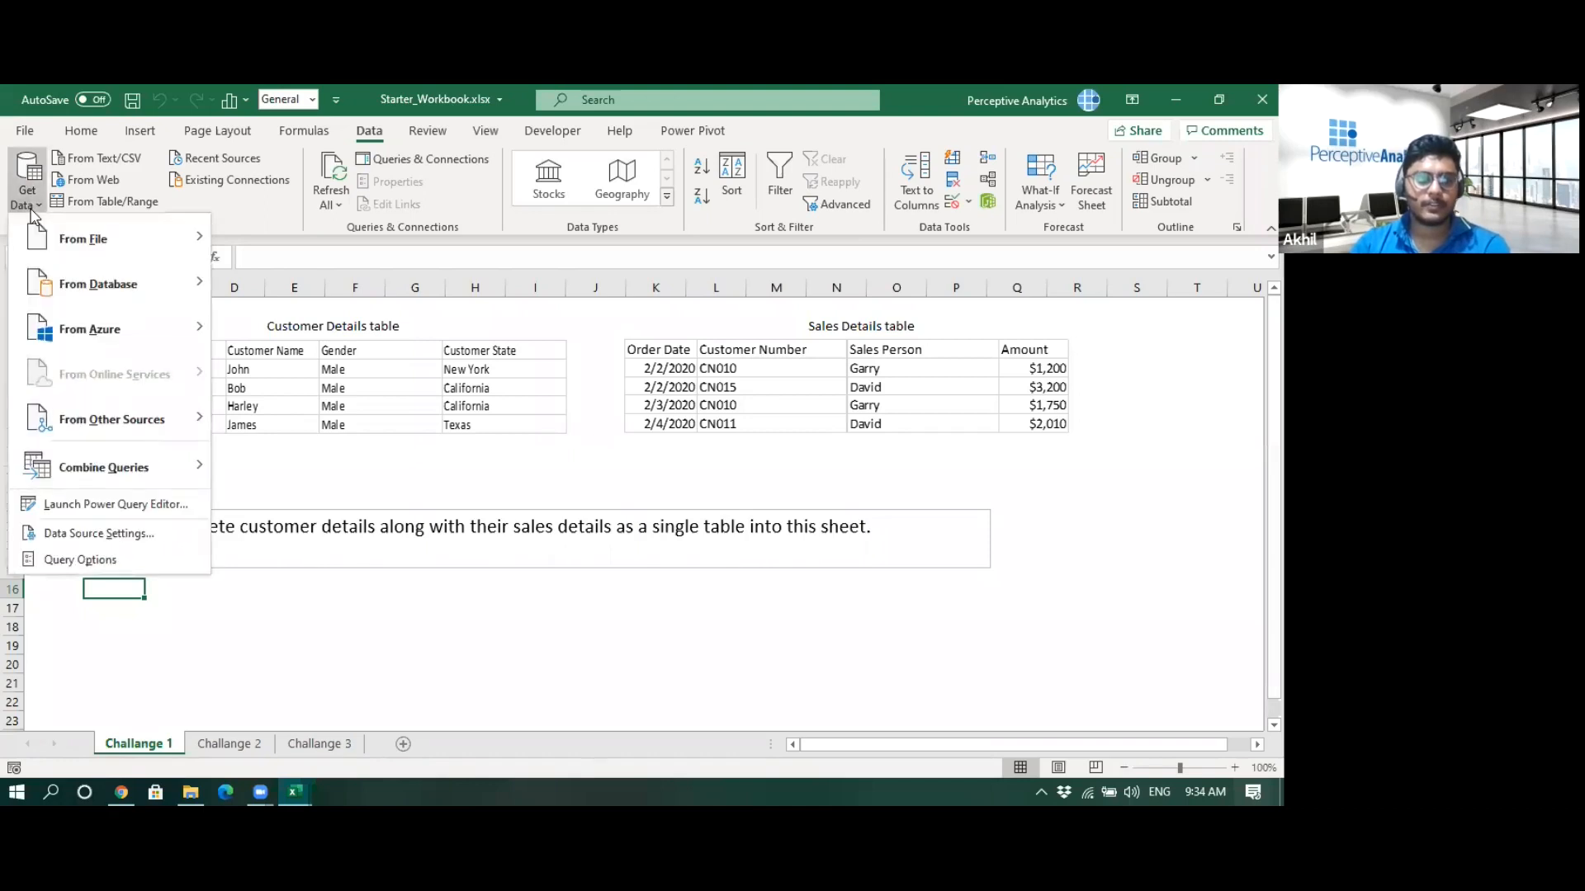
mouse_move(49, 231)
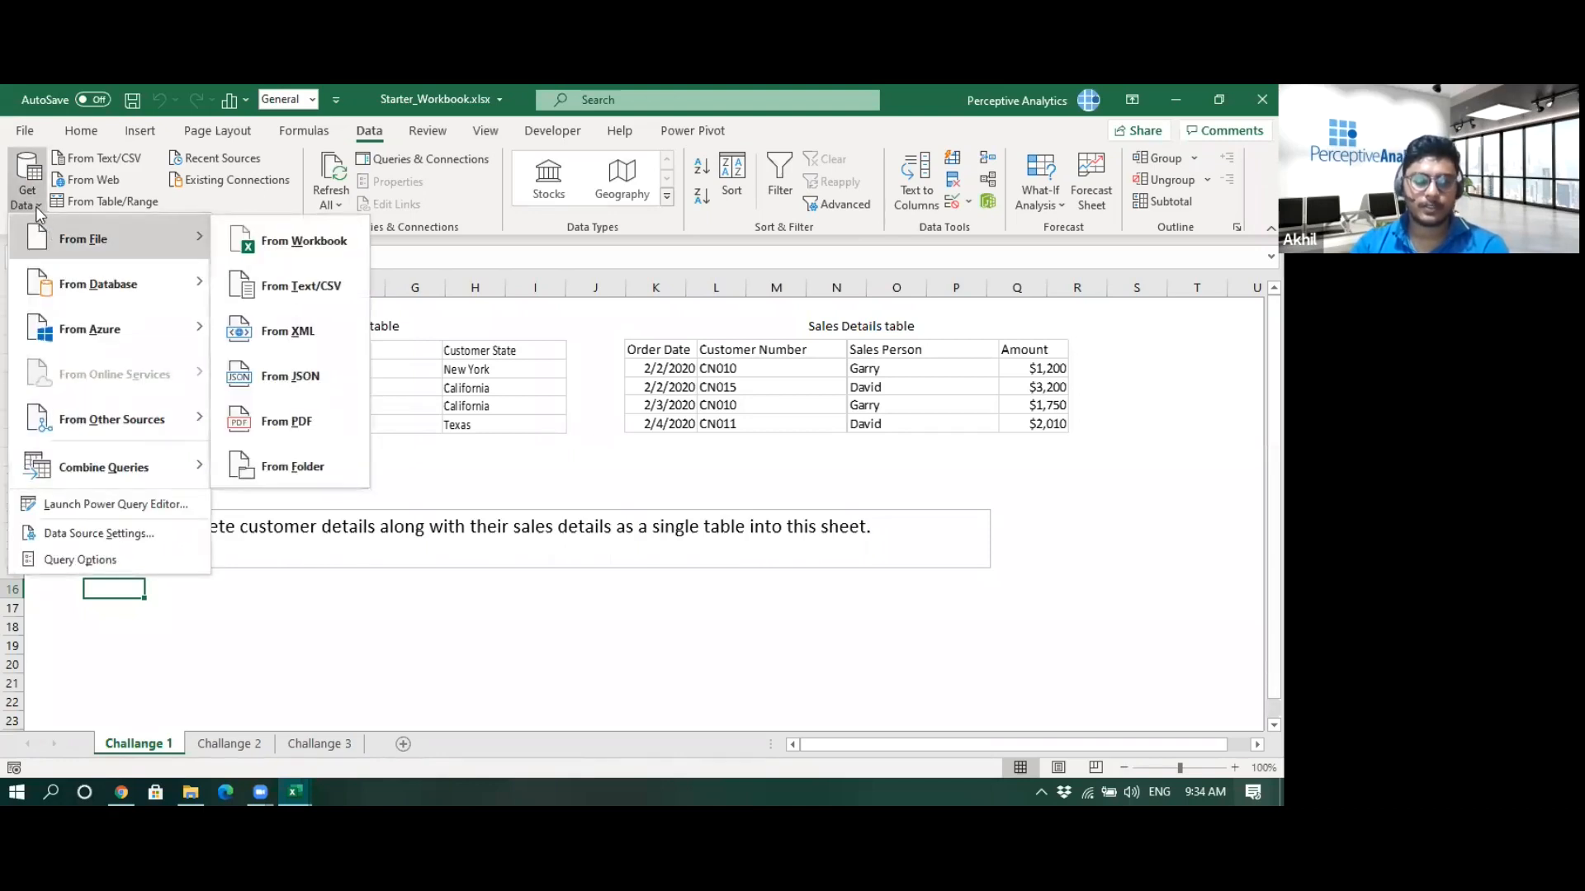
left_click(298, 249)
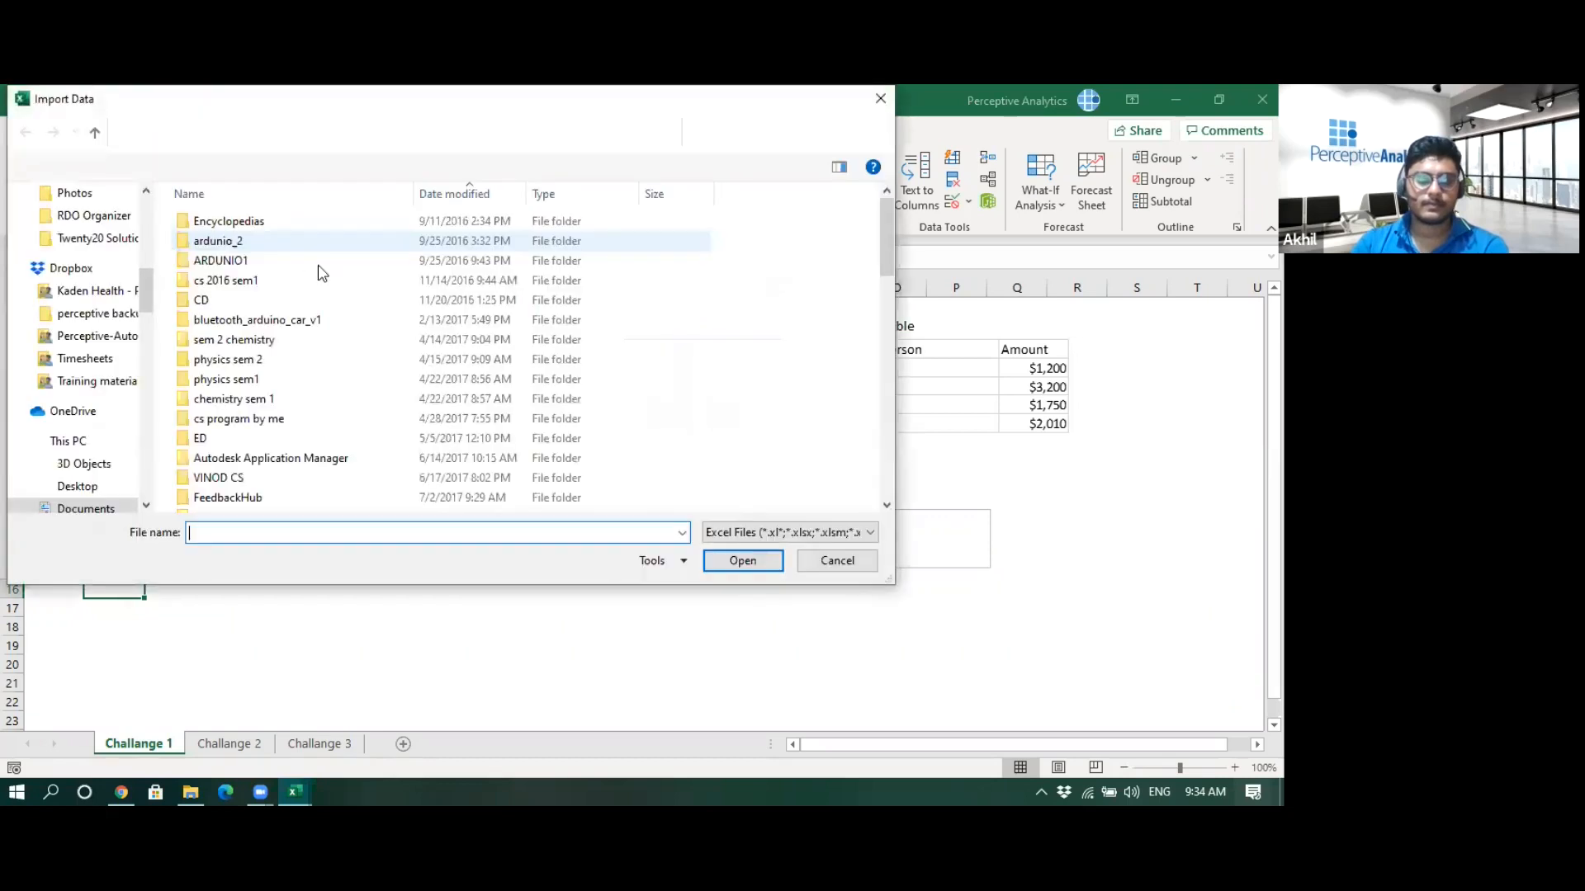
left_click(159, 134)
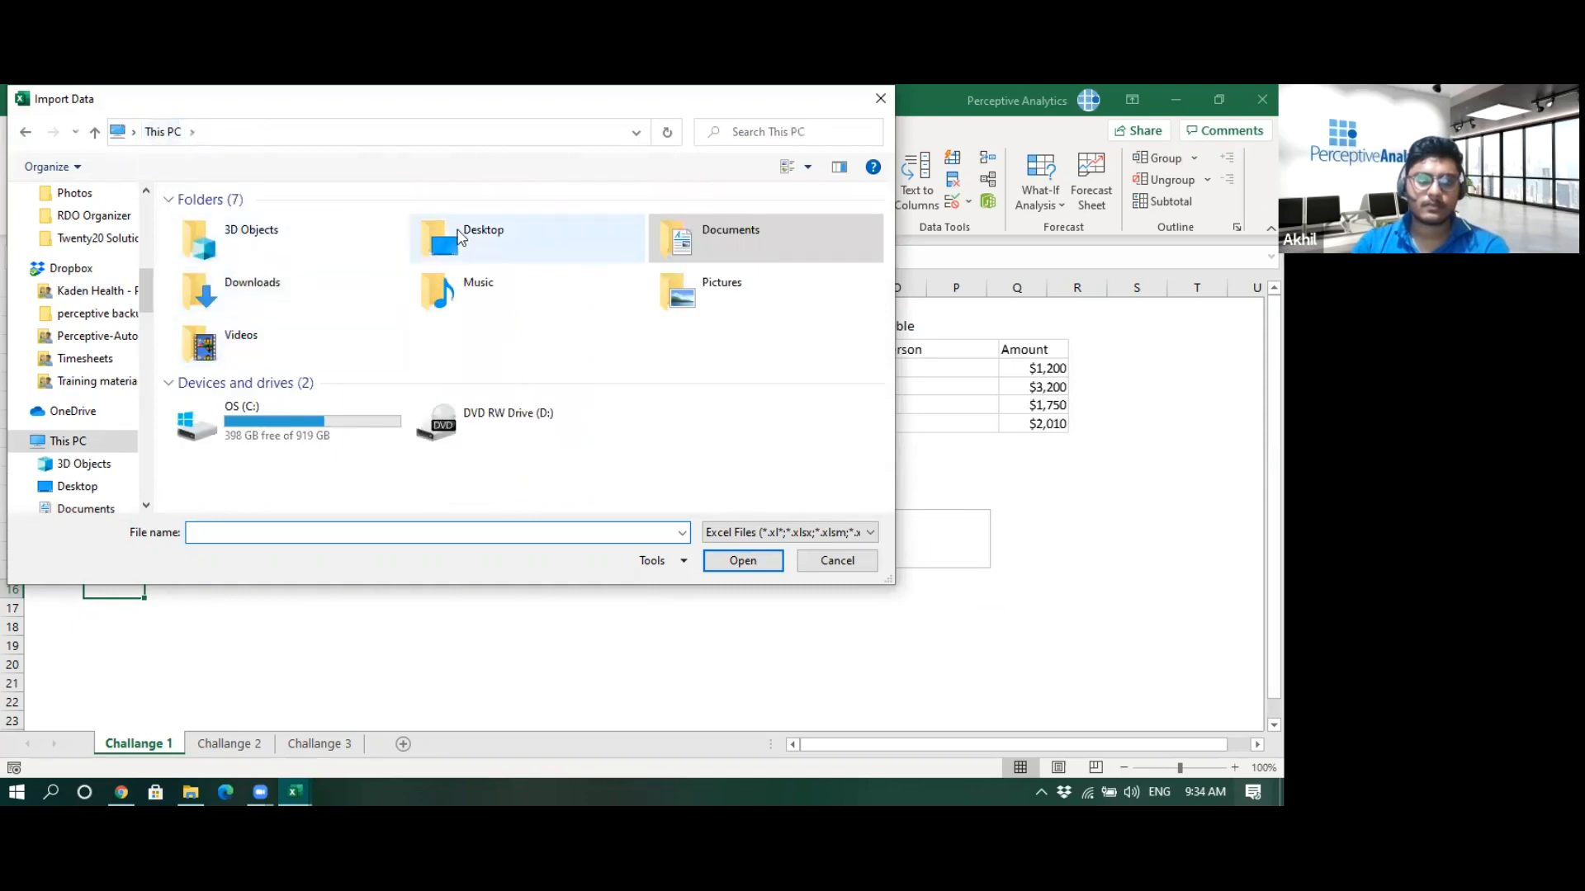
double_click(462, 240)
double_click(710, 216)
double_click(207, 260)
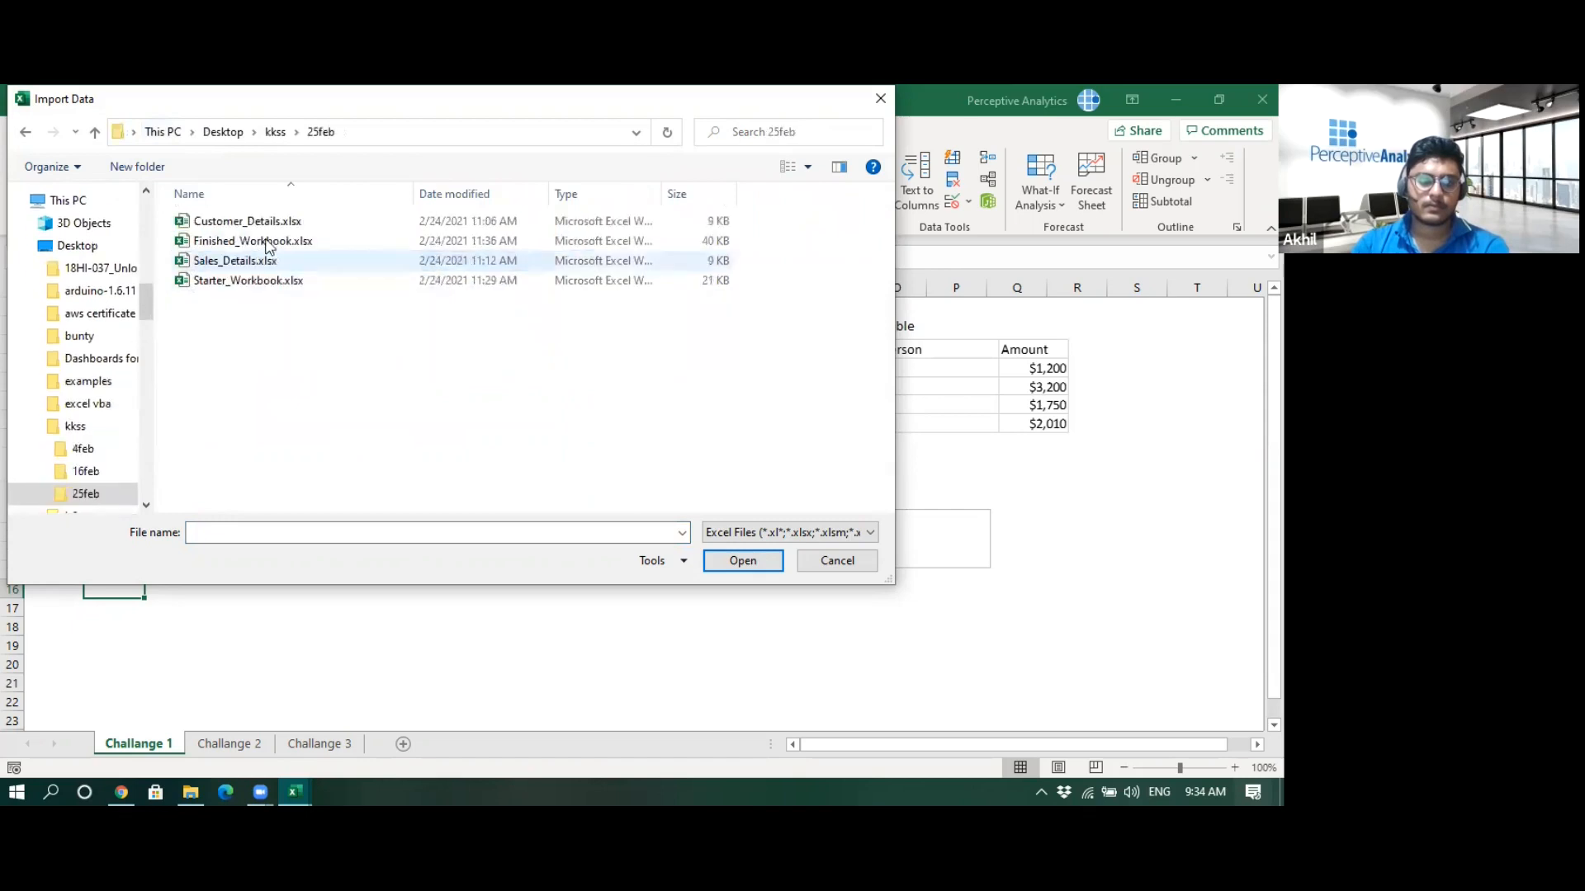
left_click(256, 228)
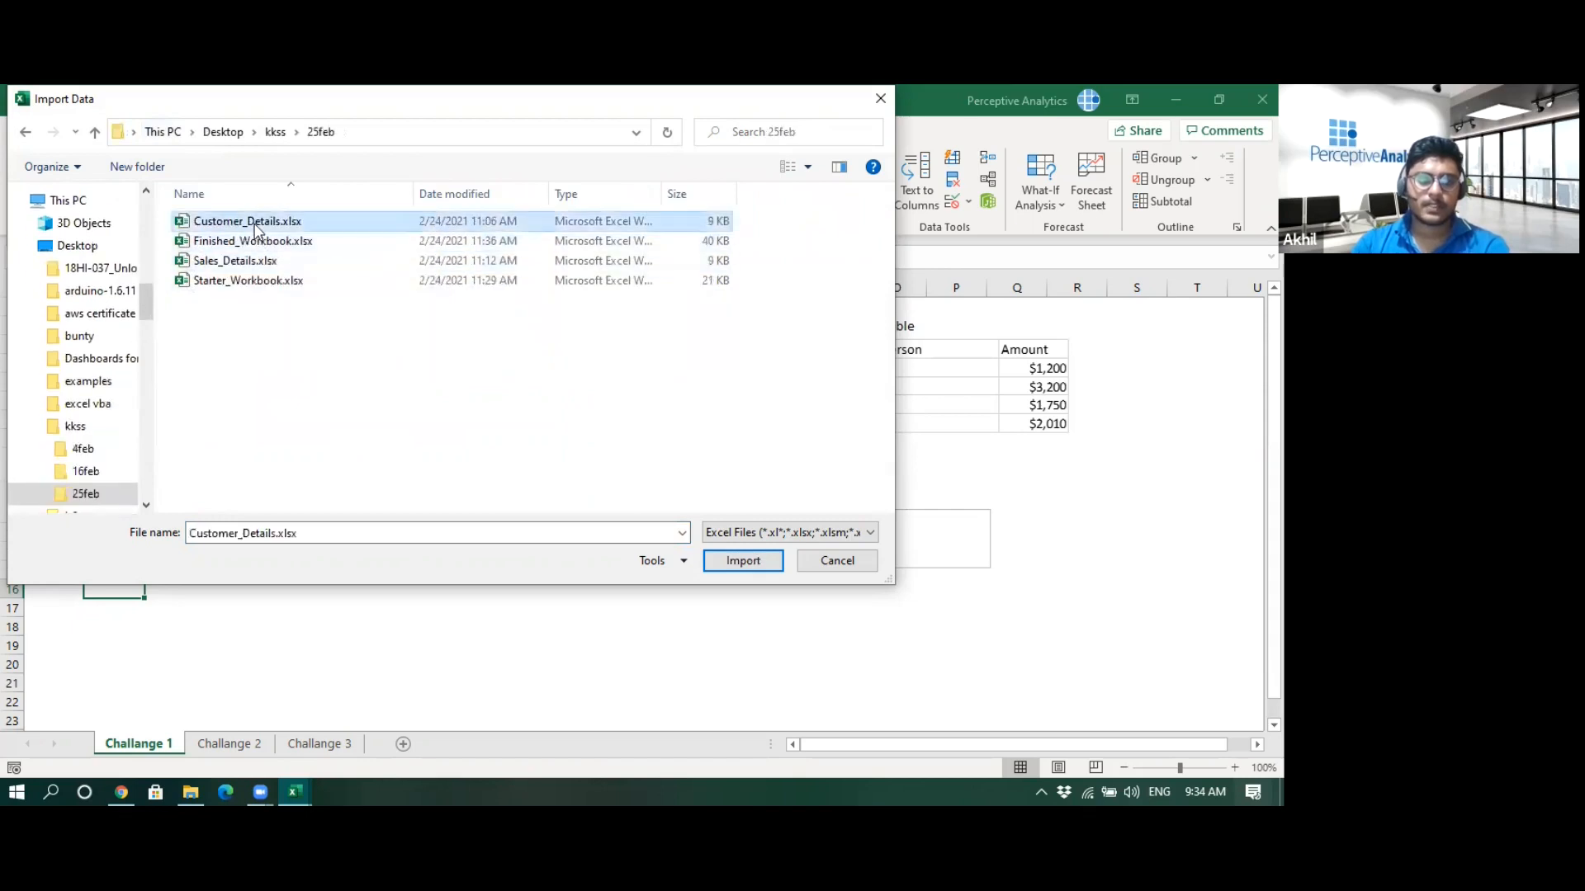
left_click(748, 563)
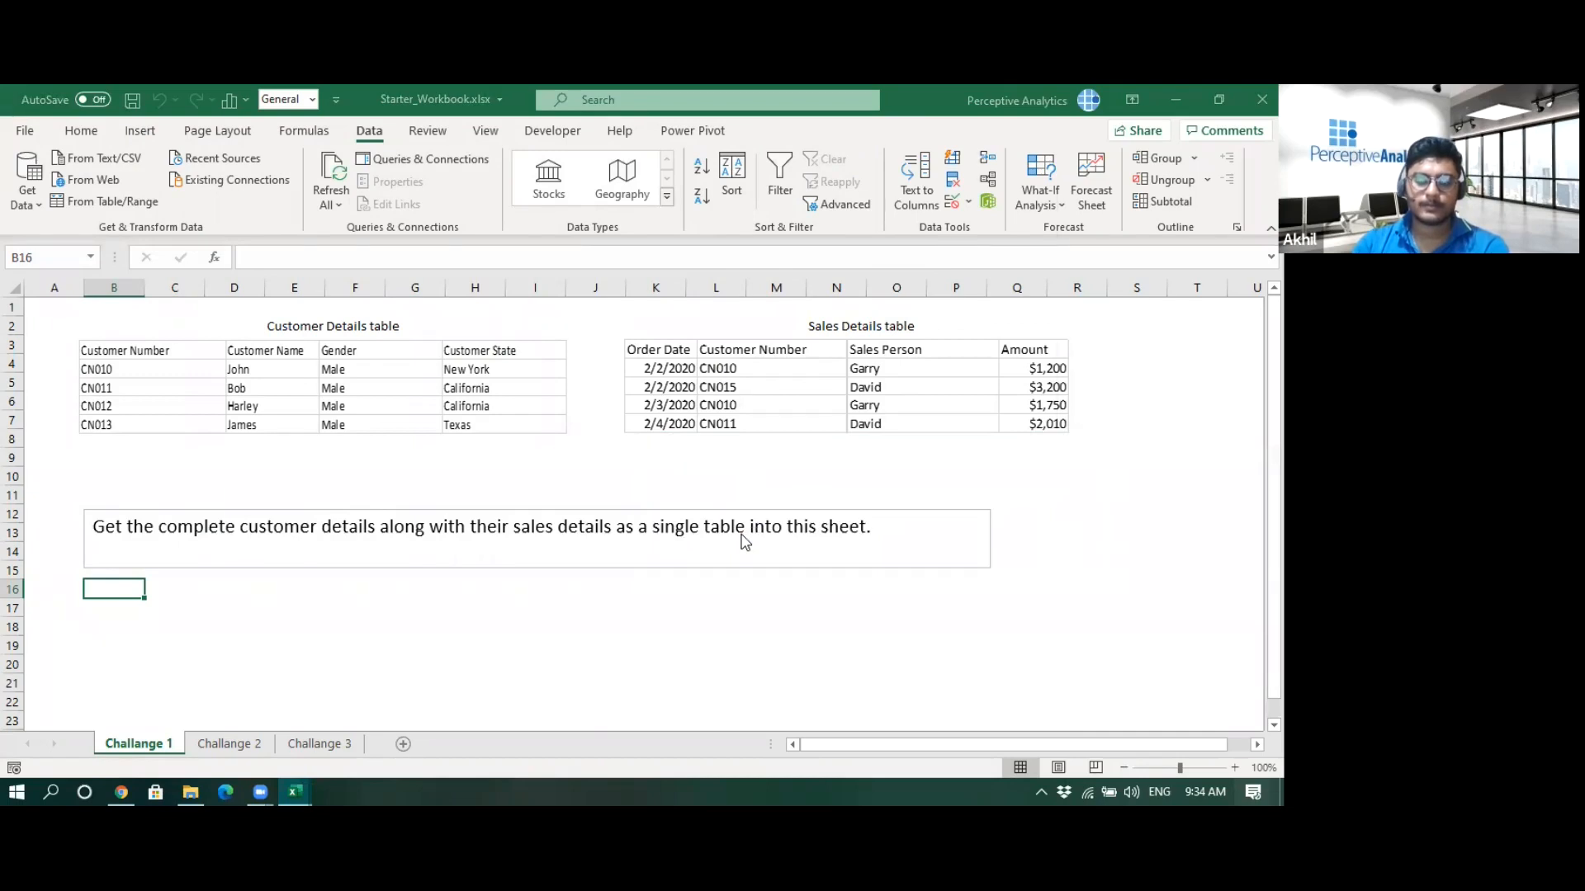
- Open Sheet1 in the Power Query Editor and promote its first row to column headers
left_click(320, 284)
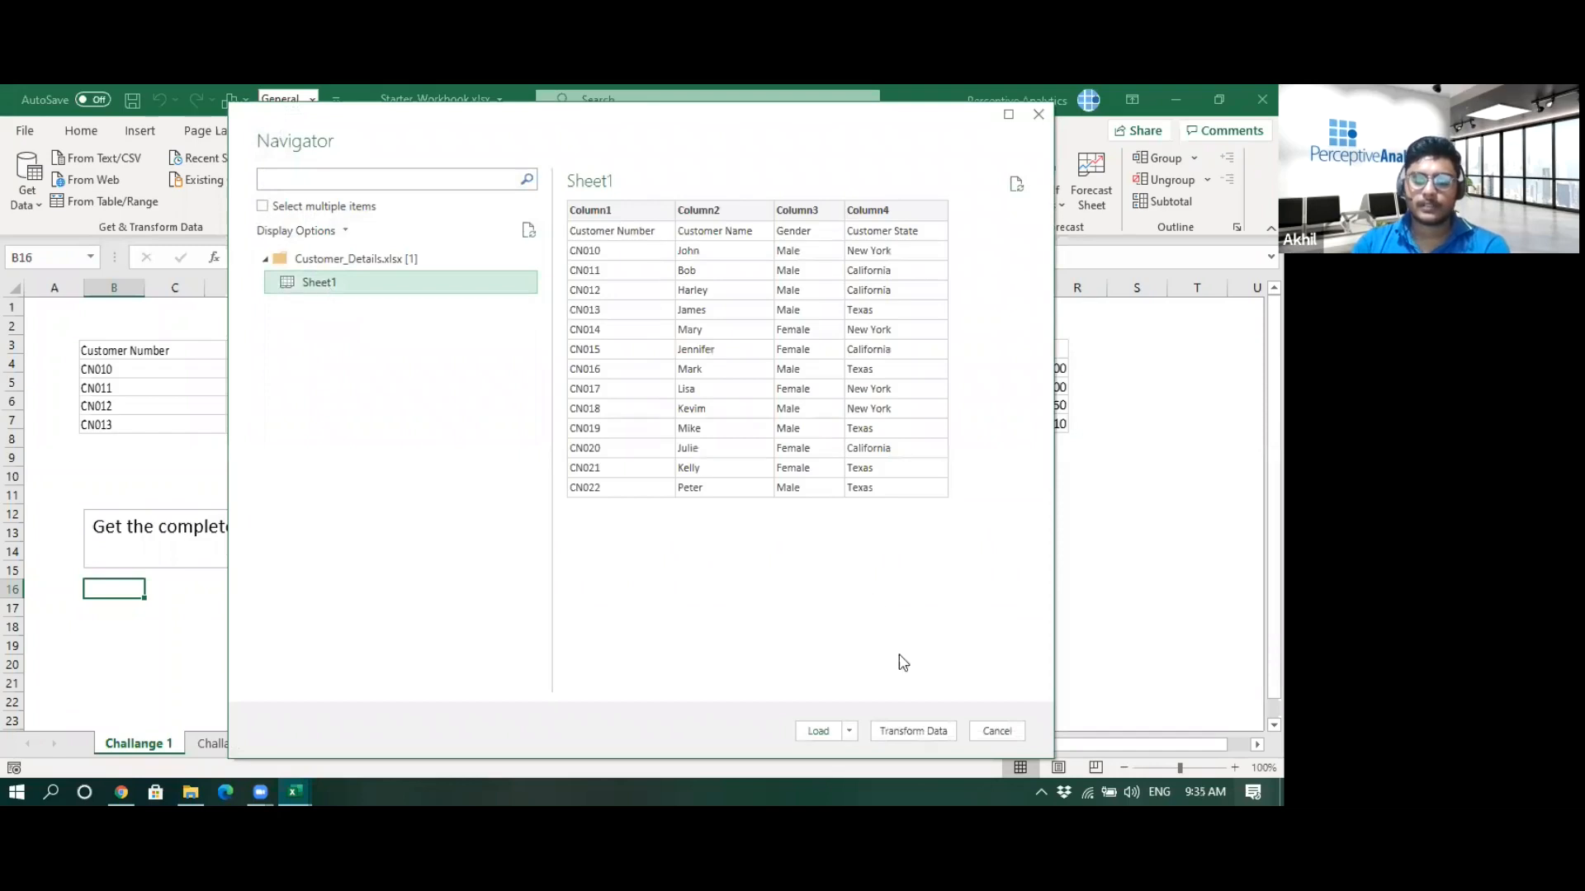
left_click(898, 738)
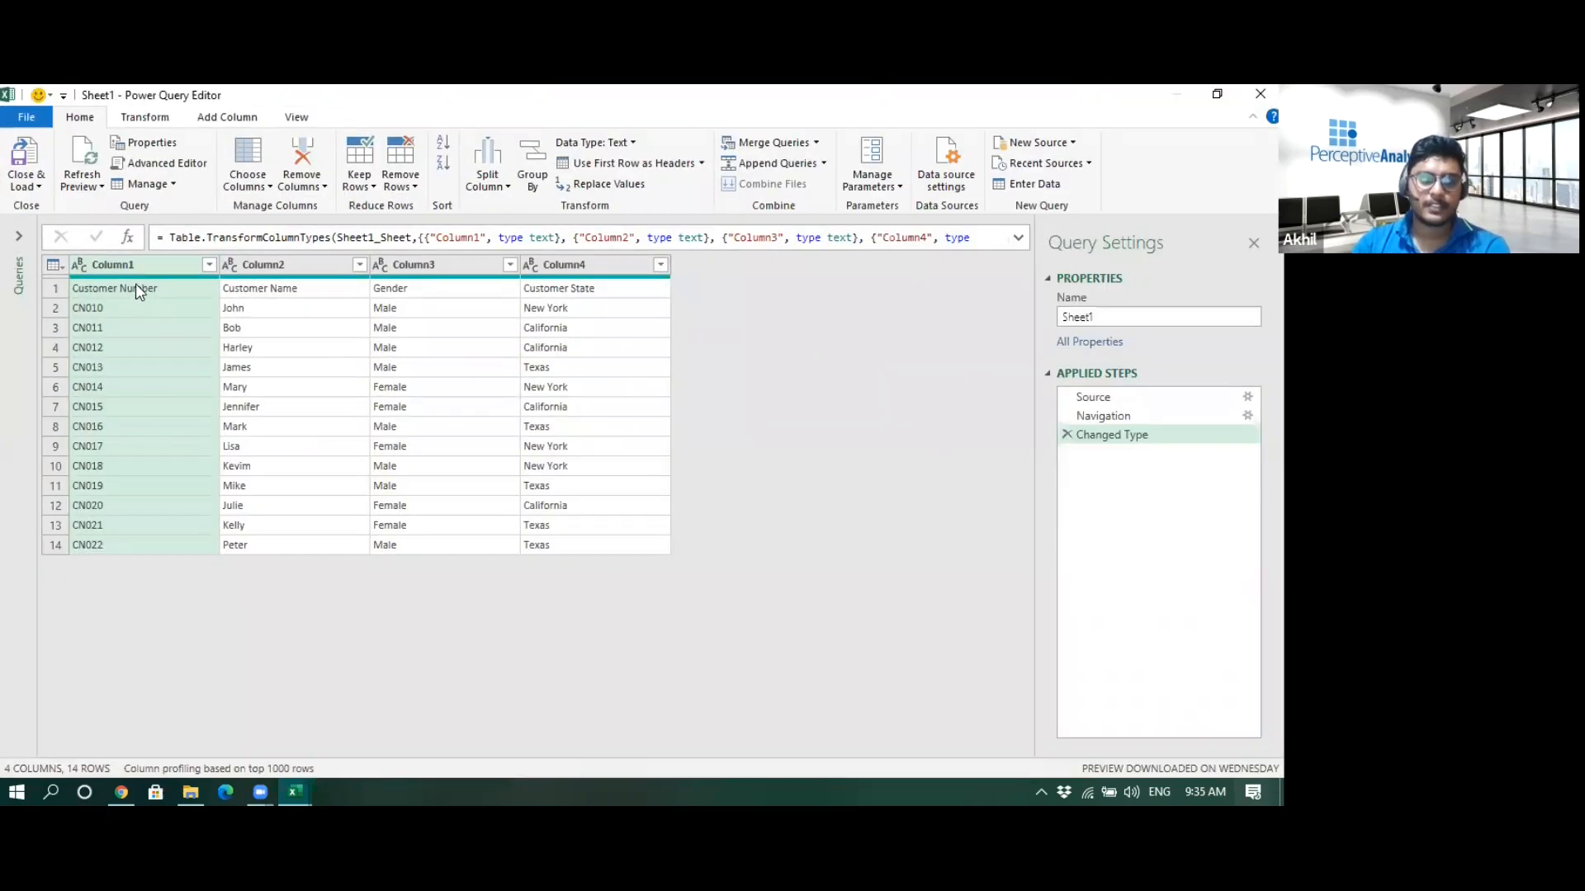
left_click(135, 286)
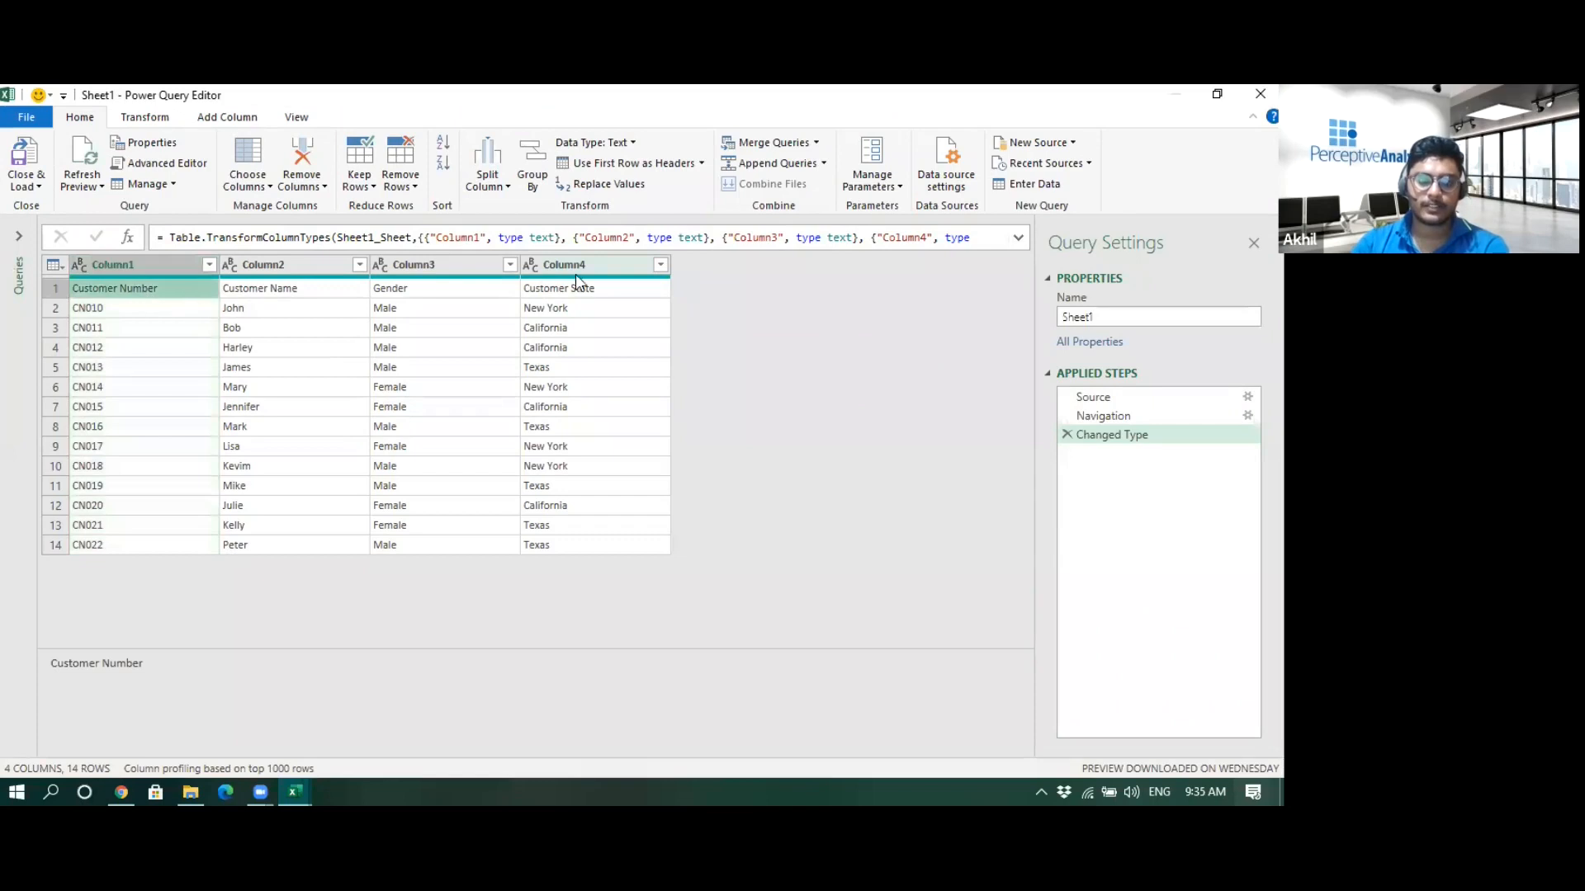
left_click(164, 119)
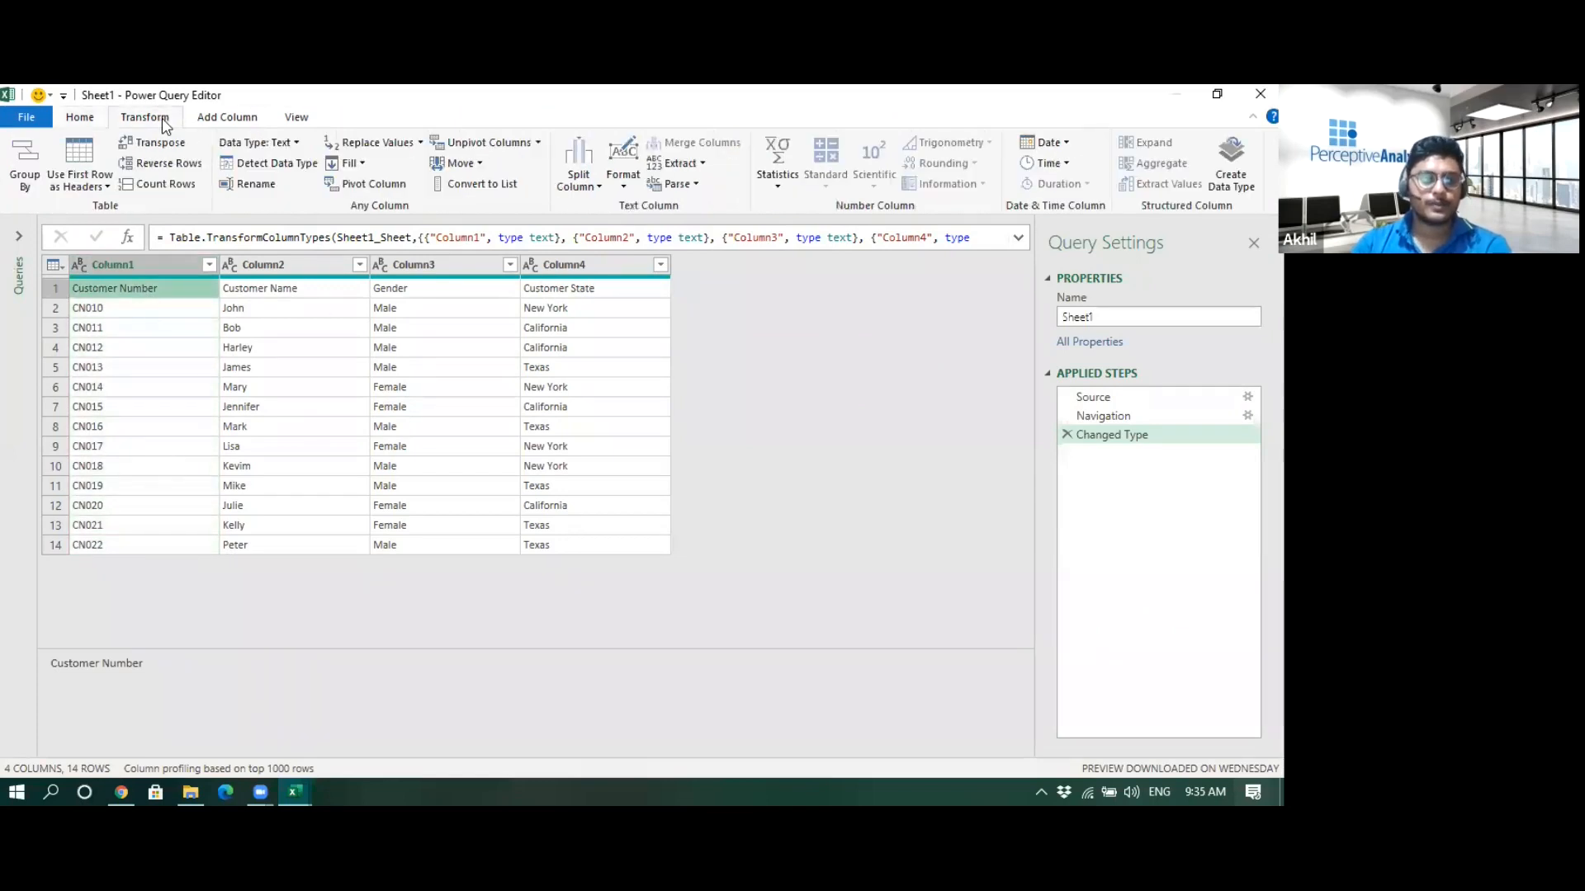
left_click(88, 154)
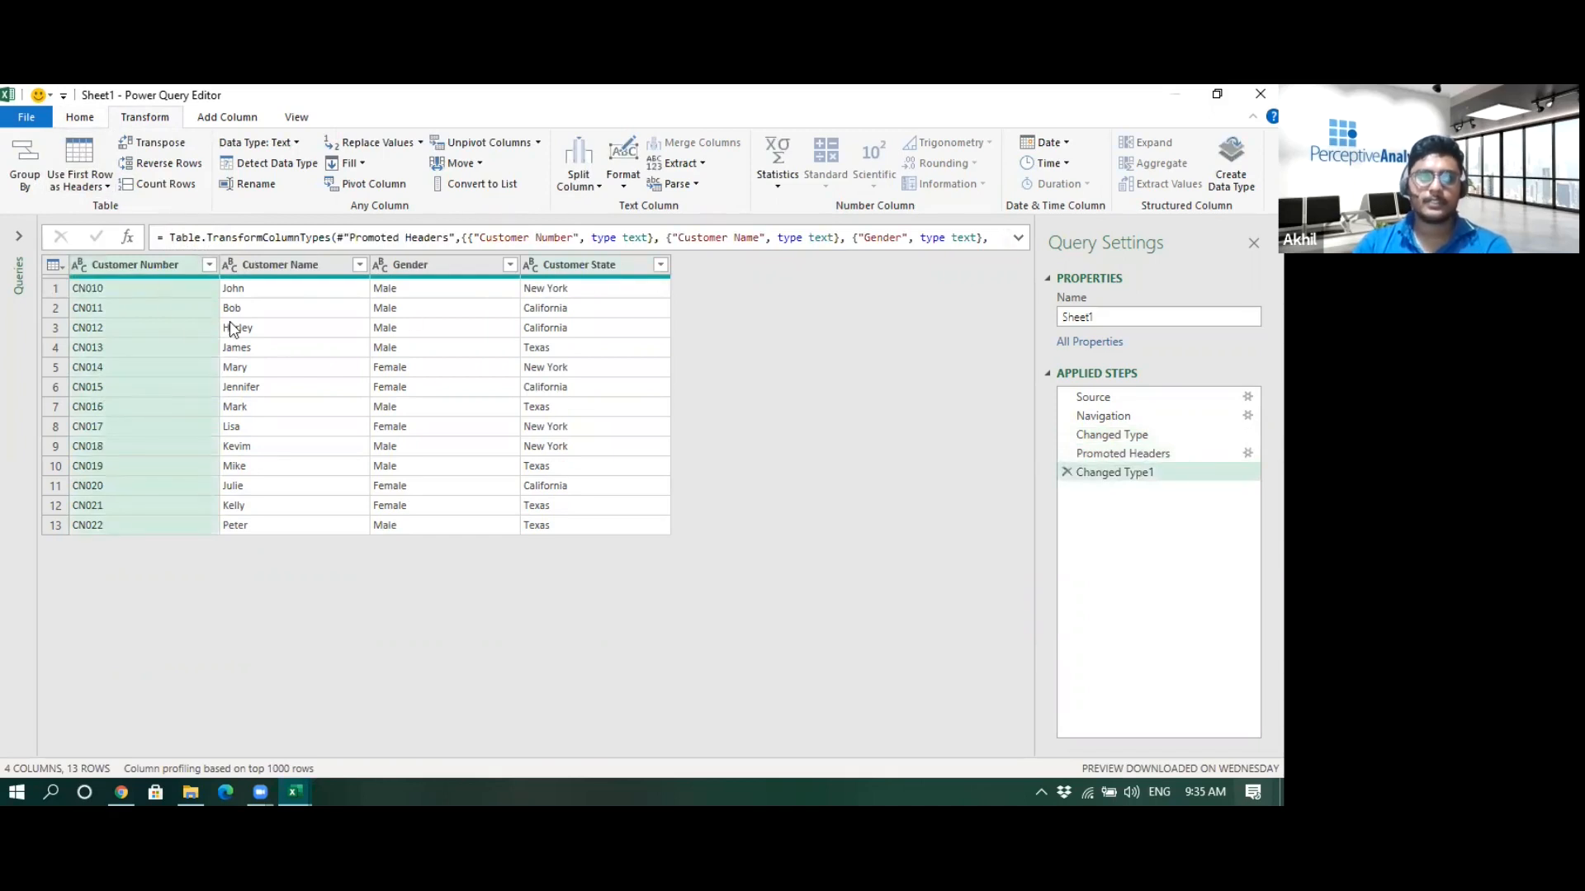
left_click(284, 333)
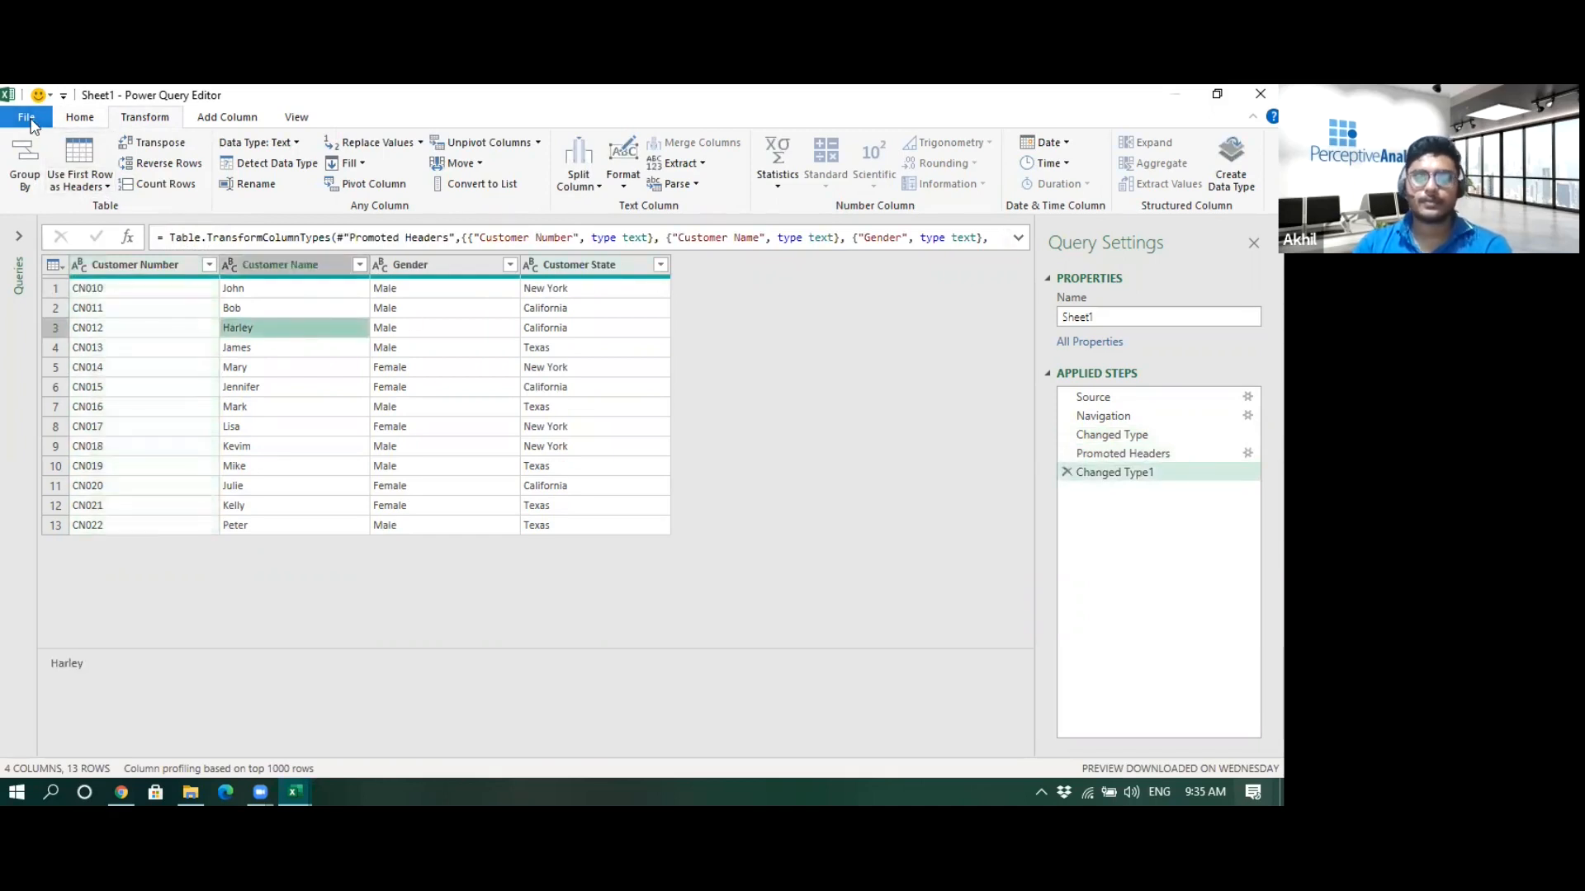
- Rename the query to Customer Details
left_click(1111, 317)
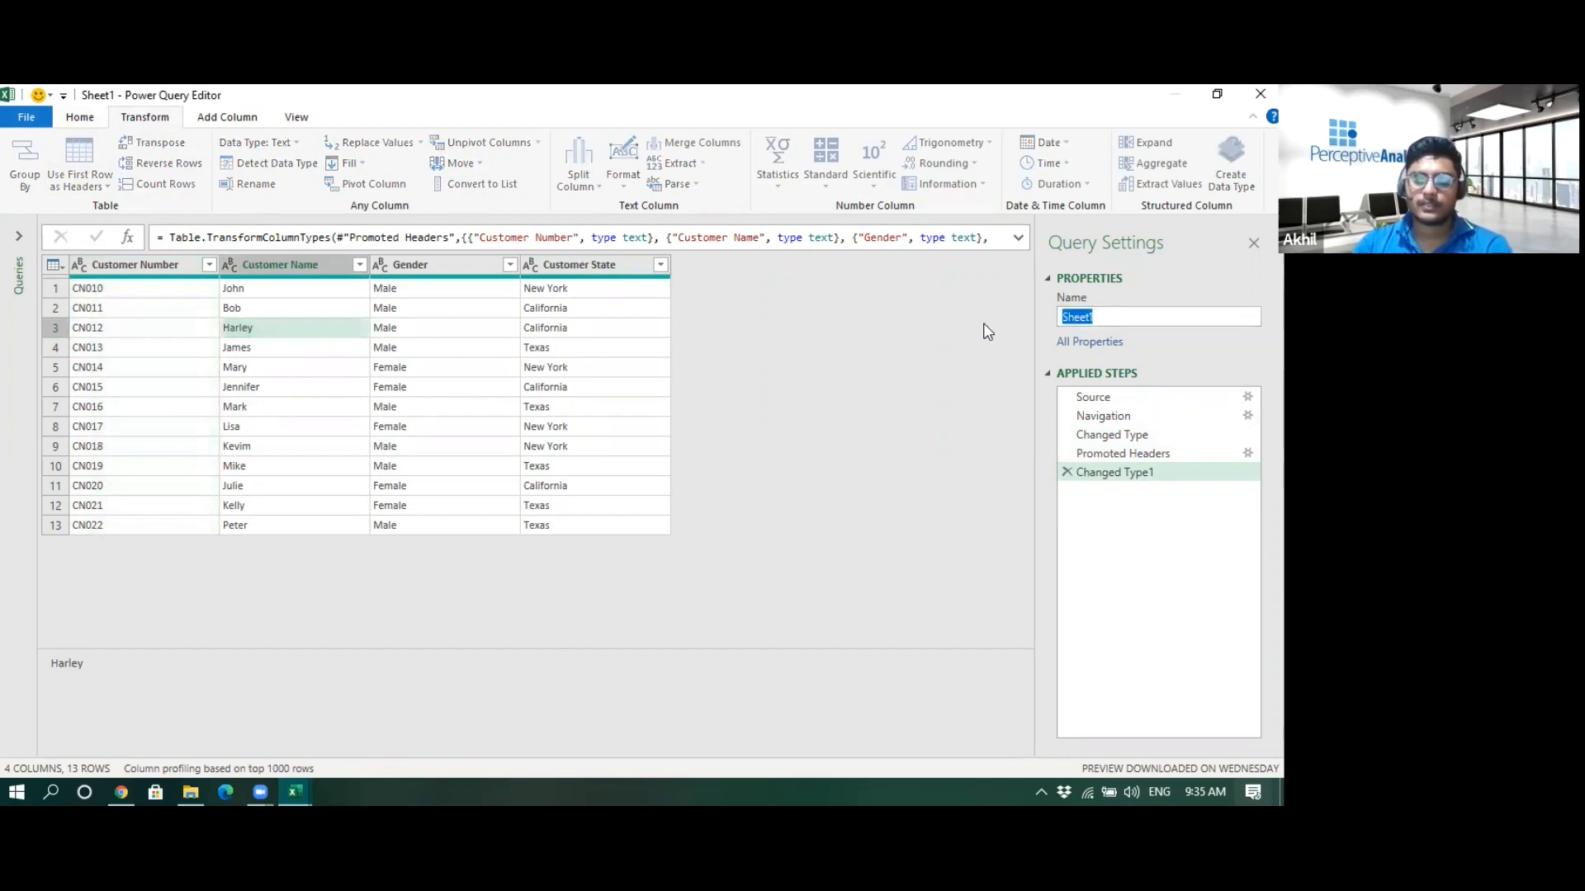
type("Cust")
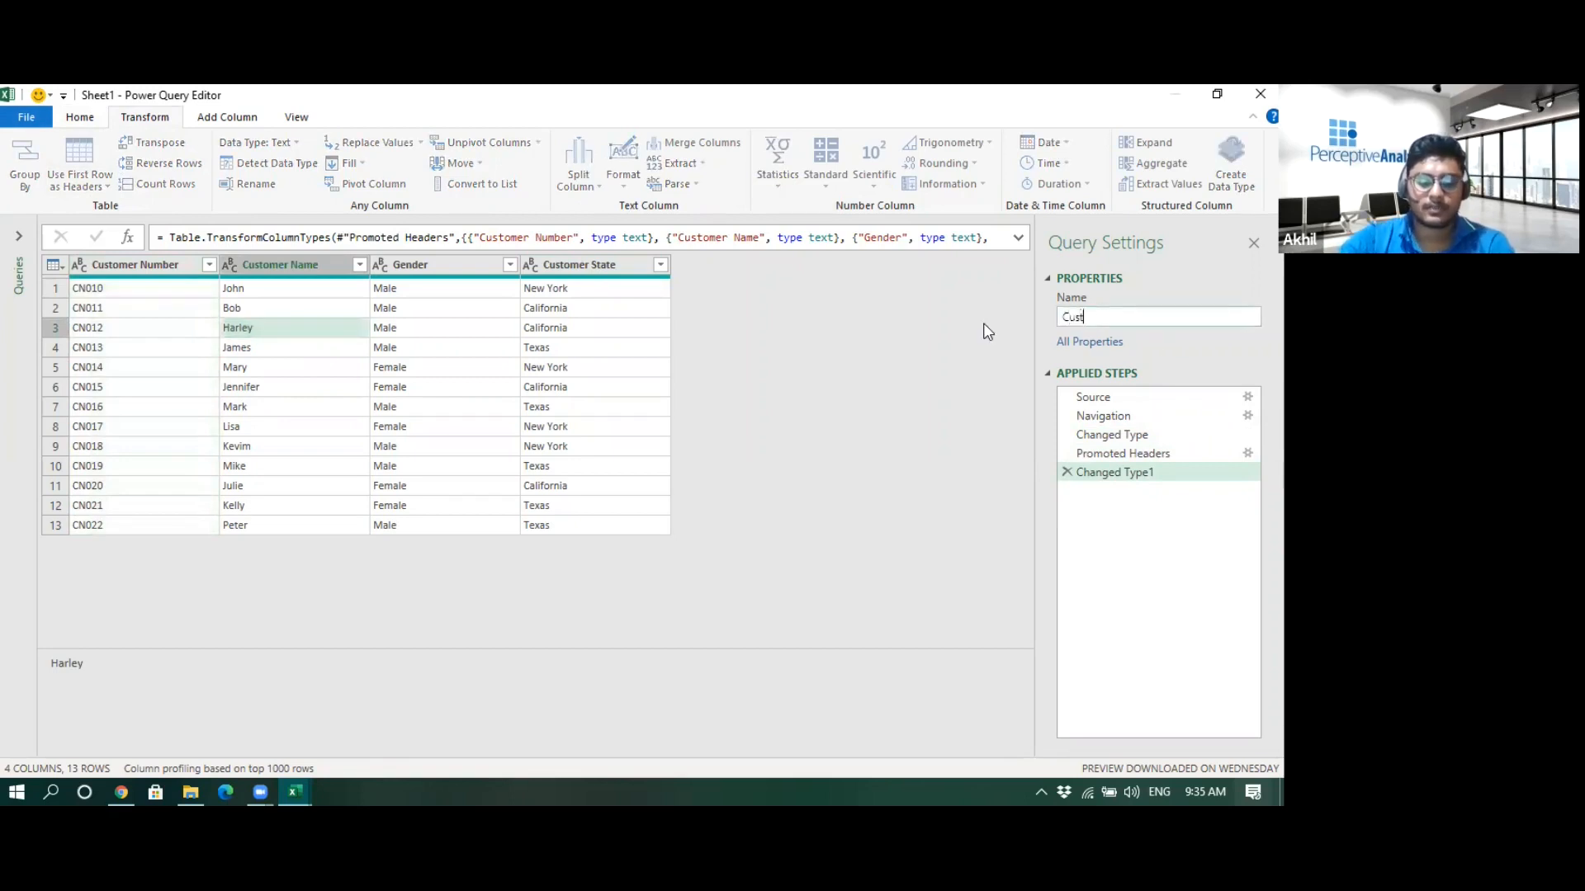
type("omer Det")
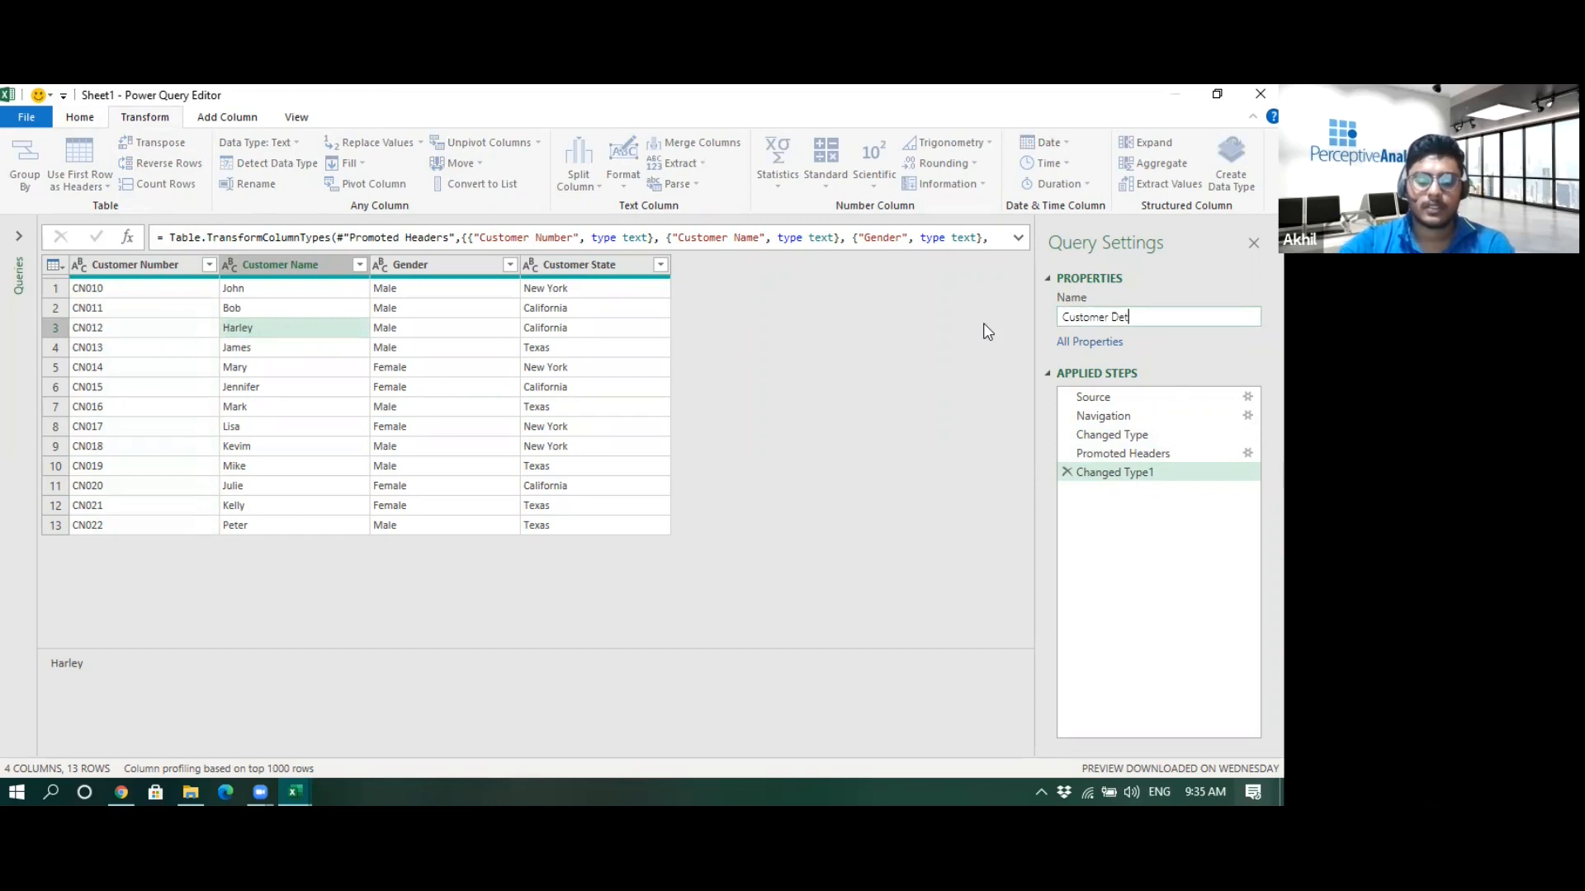
type("ails")
key("Return")
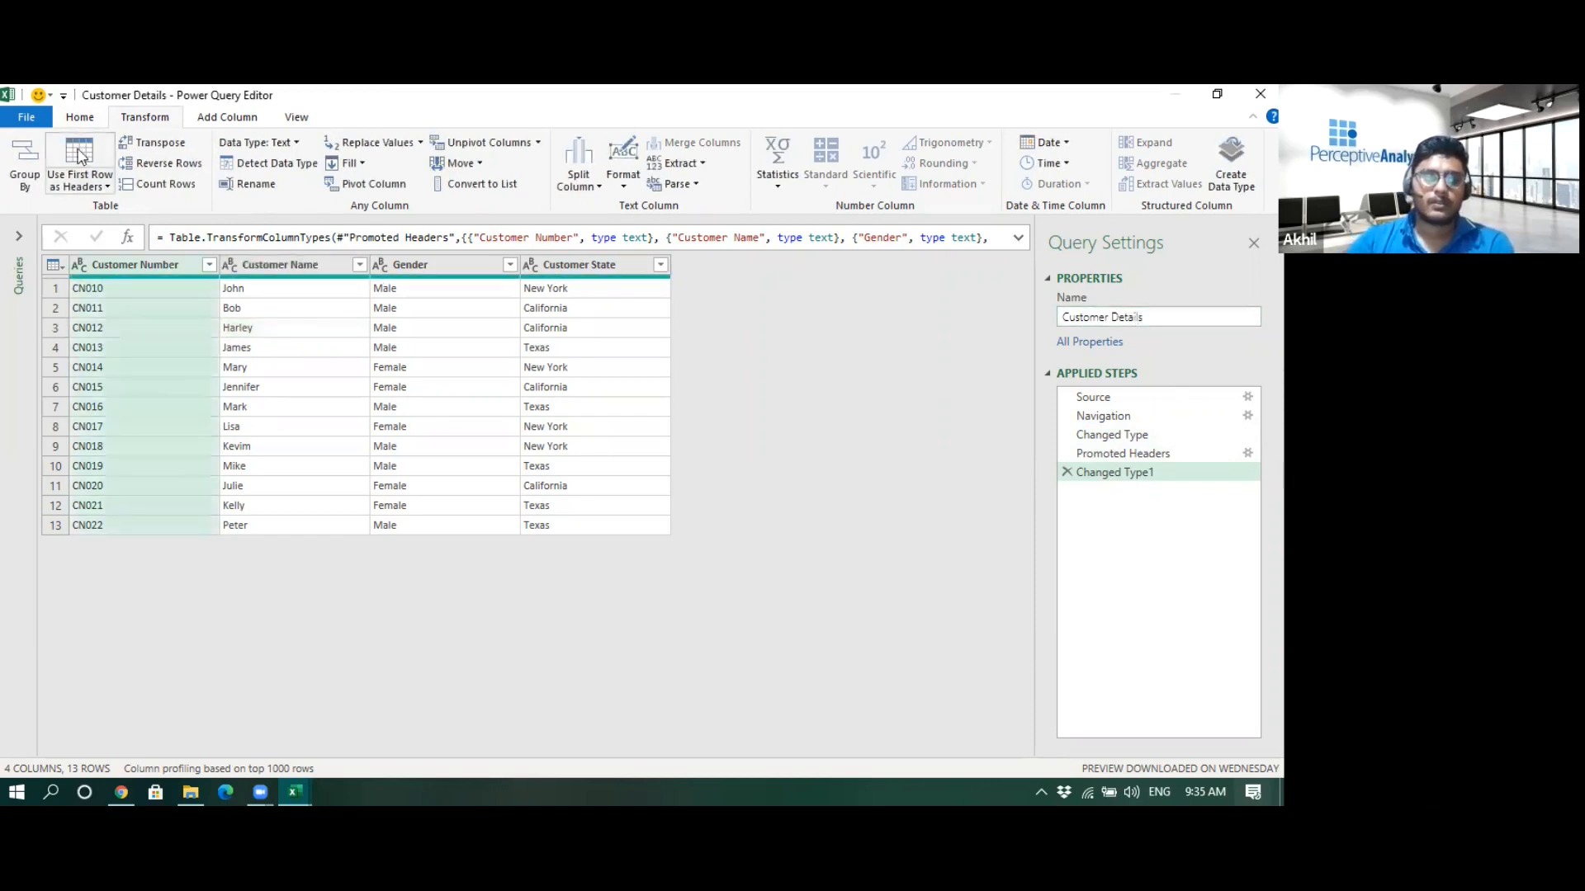
- Close the editor and load the query as a connection only
left_click(25, 119)
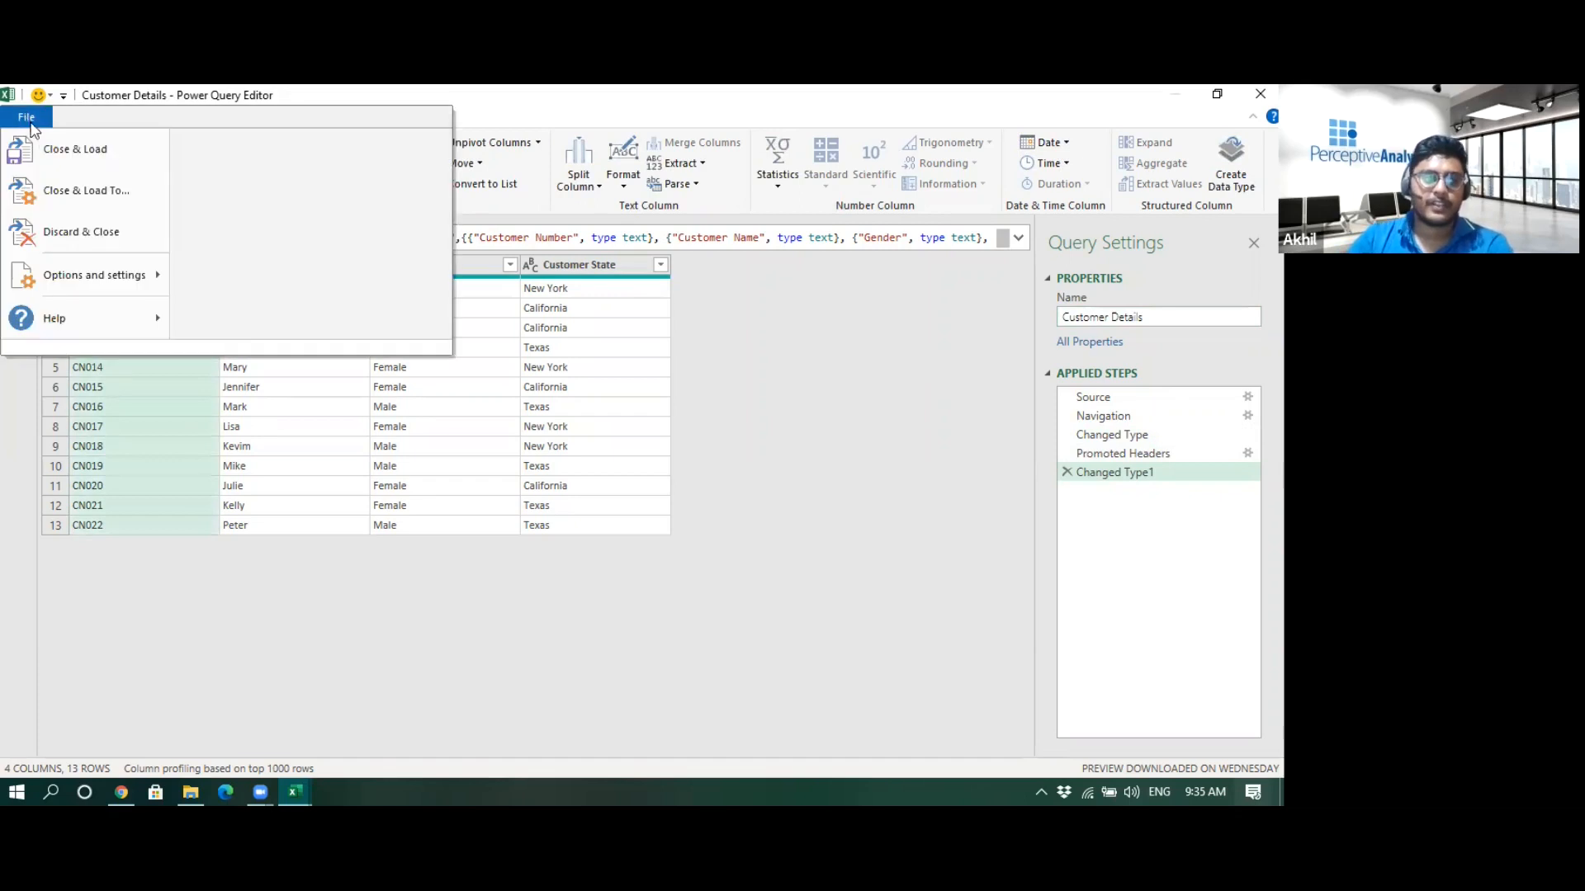
left_click(88, 194)
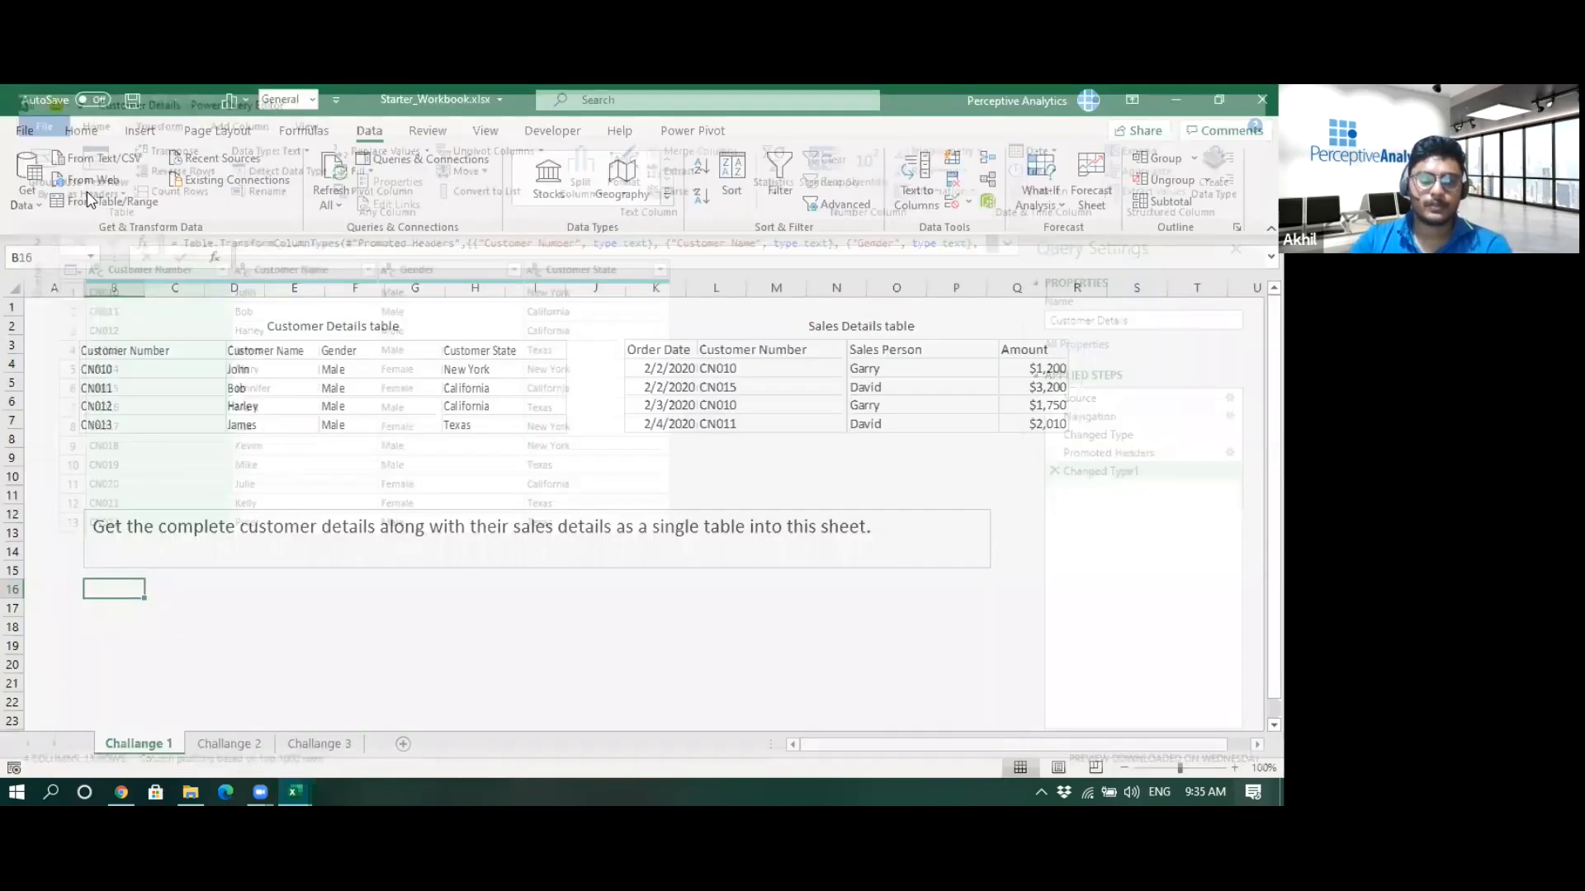
left_click(972, 468)
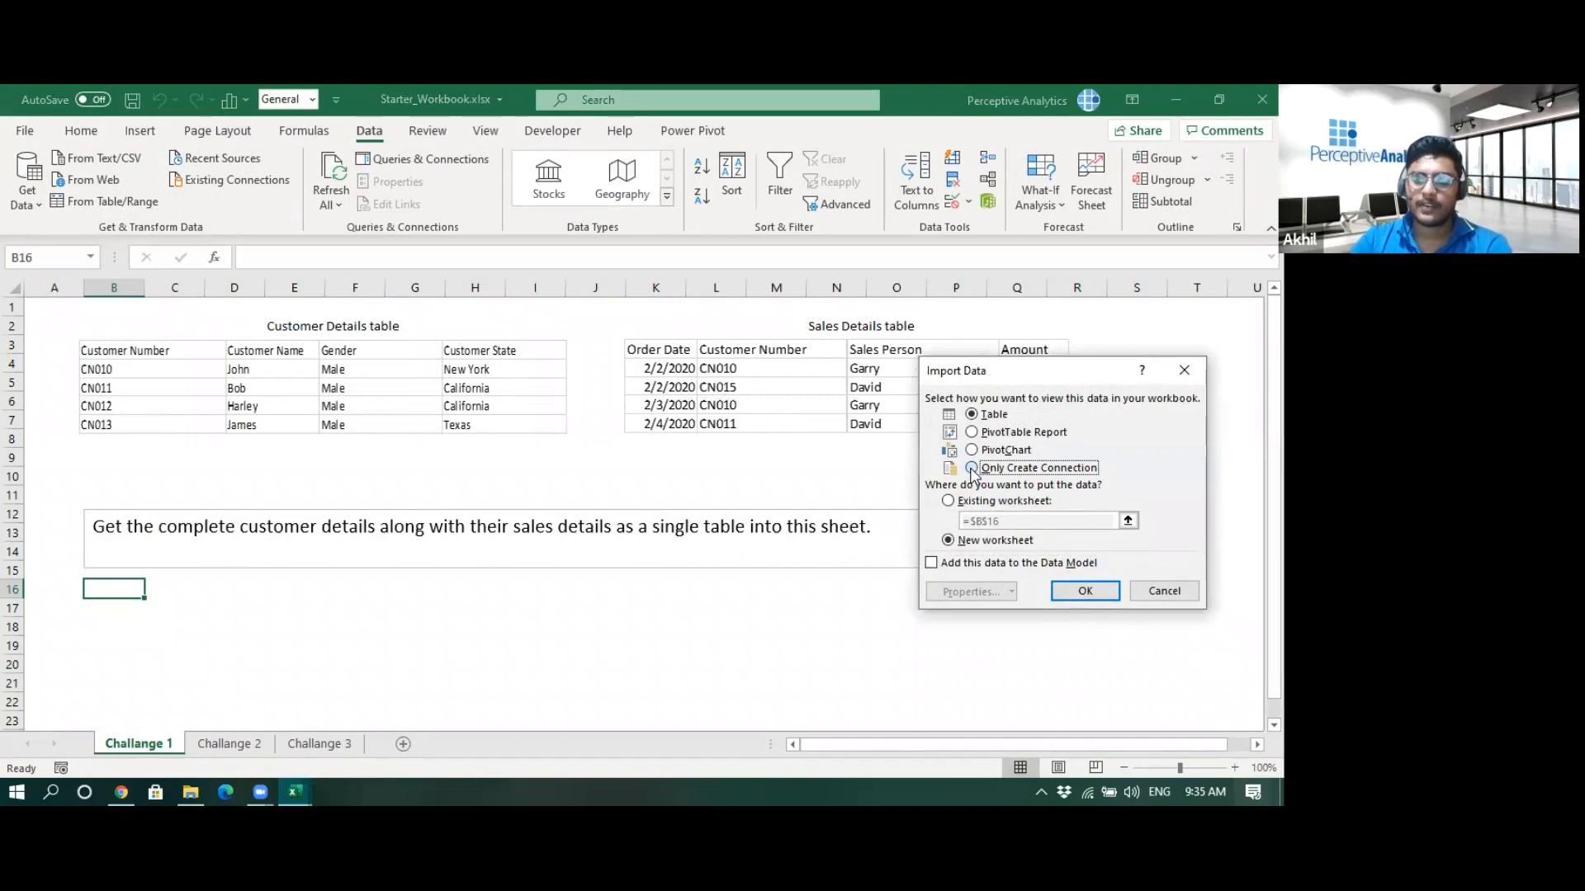
left_click(1081, 594)
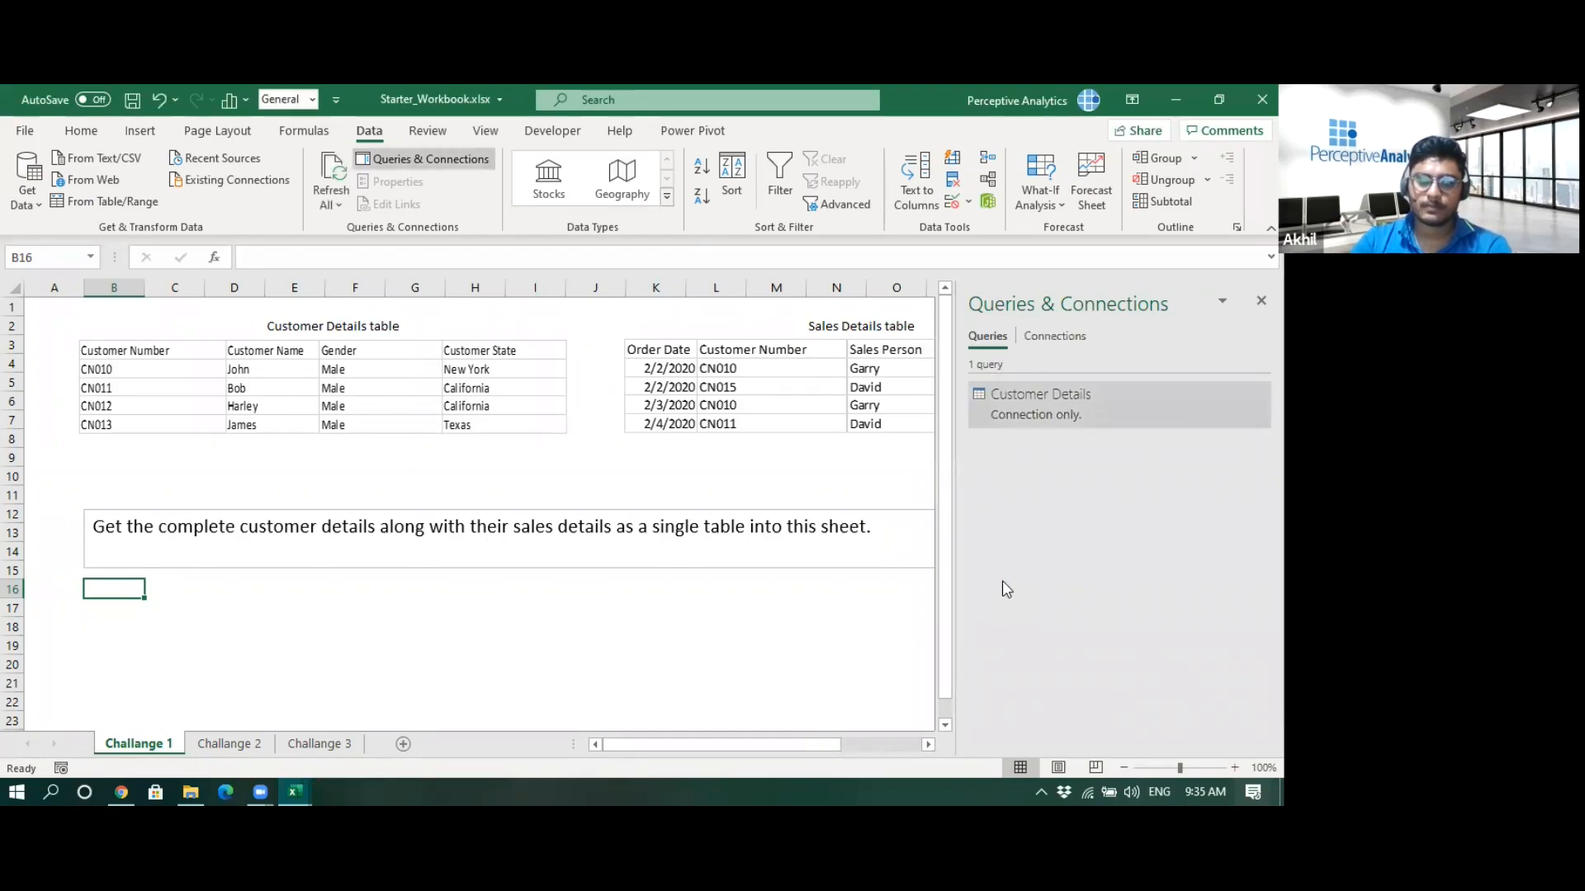
- Import data from the workbook Sales_Details.xlsx
mouse_move(1021, 396)
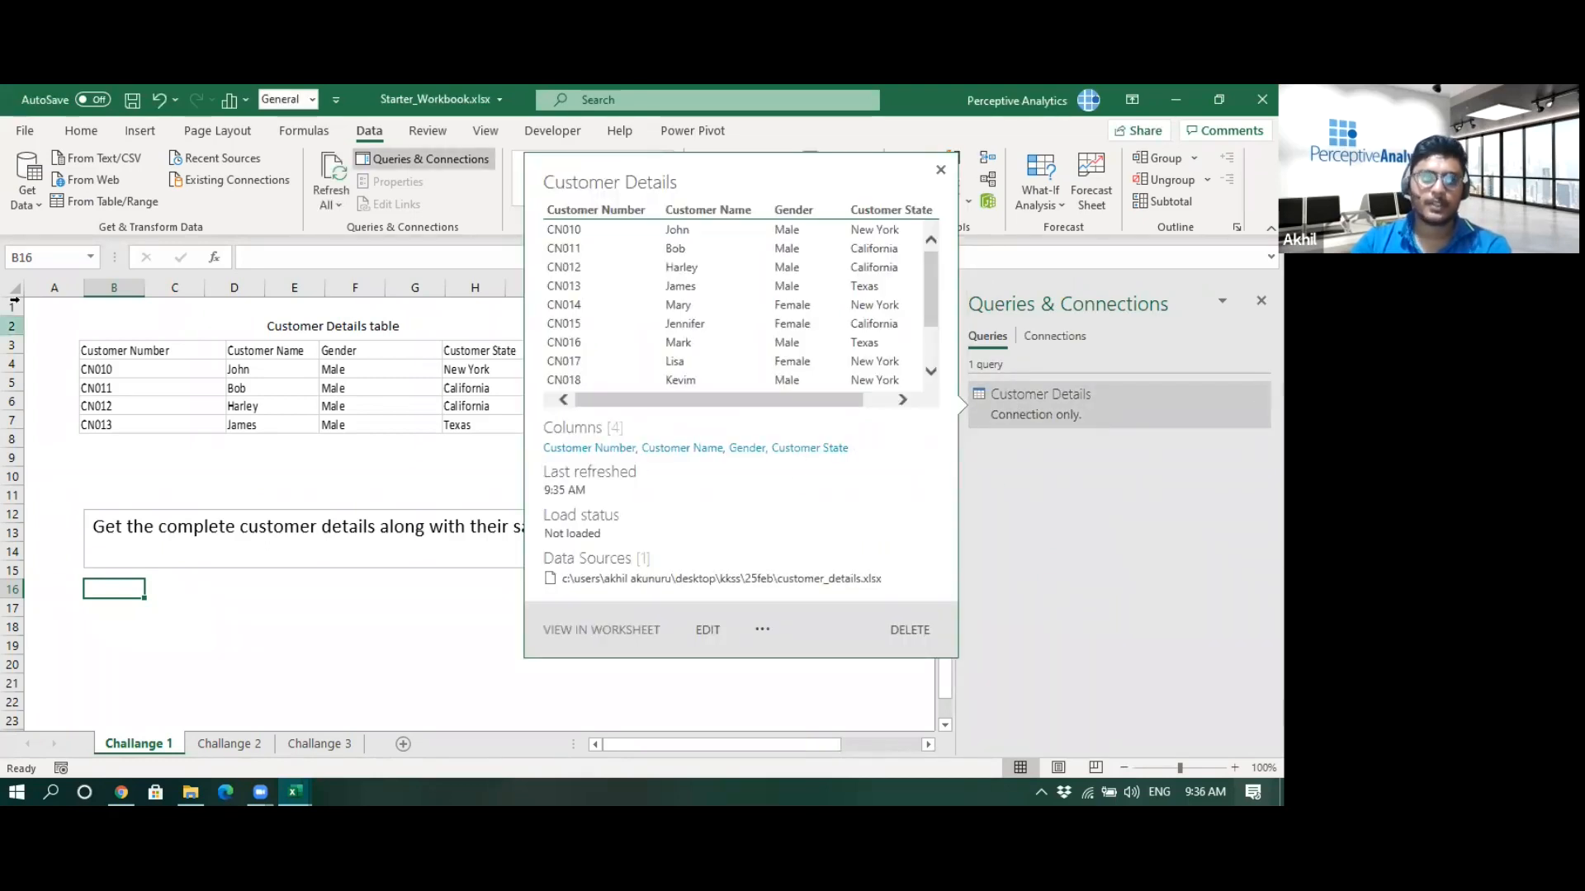
left_click(27, 198)
mouse_move(66, 245)
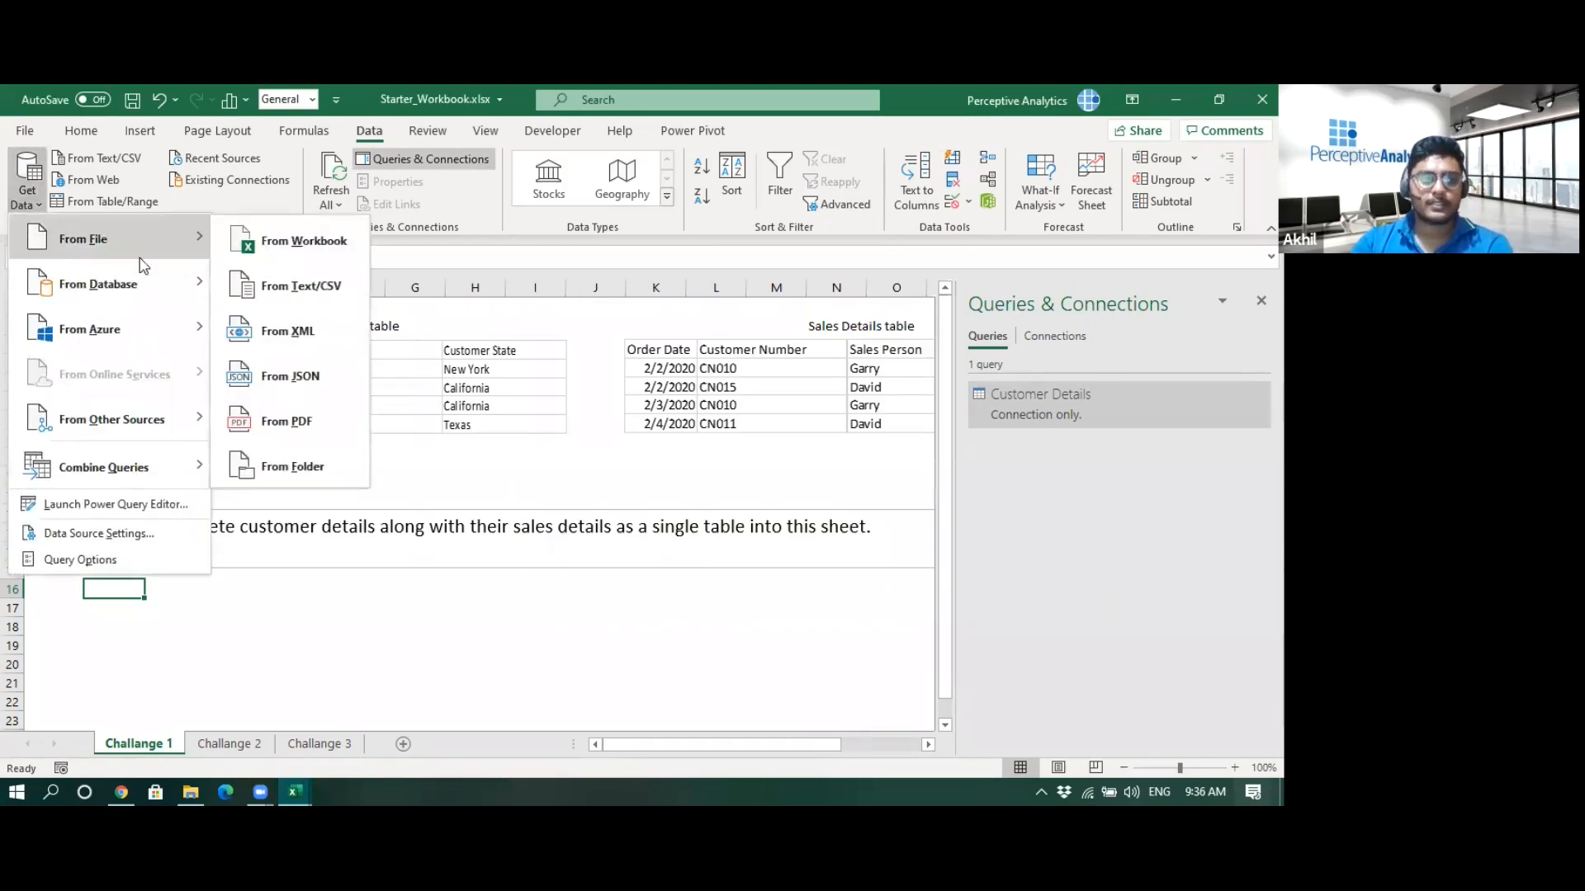
left_click(282, 255)
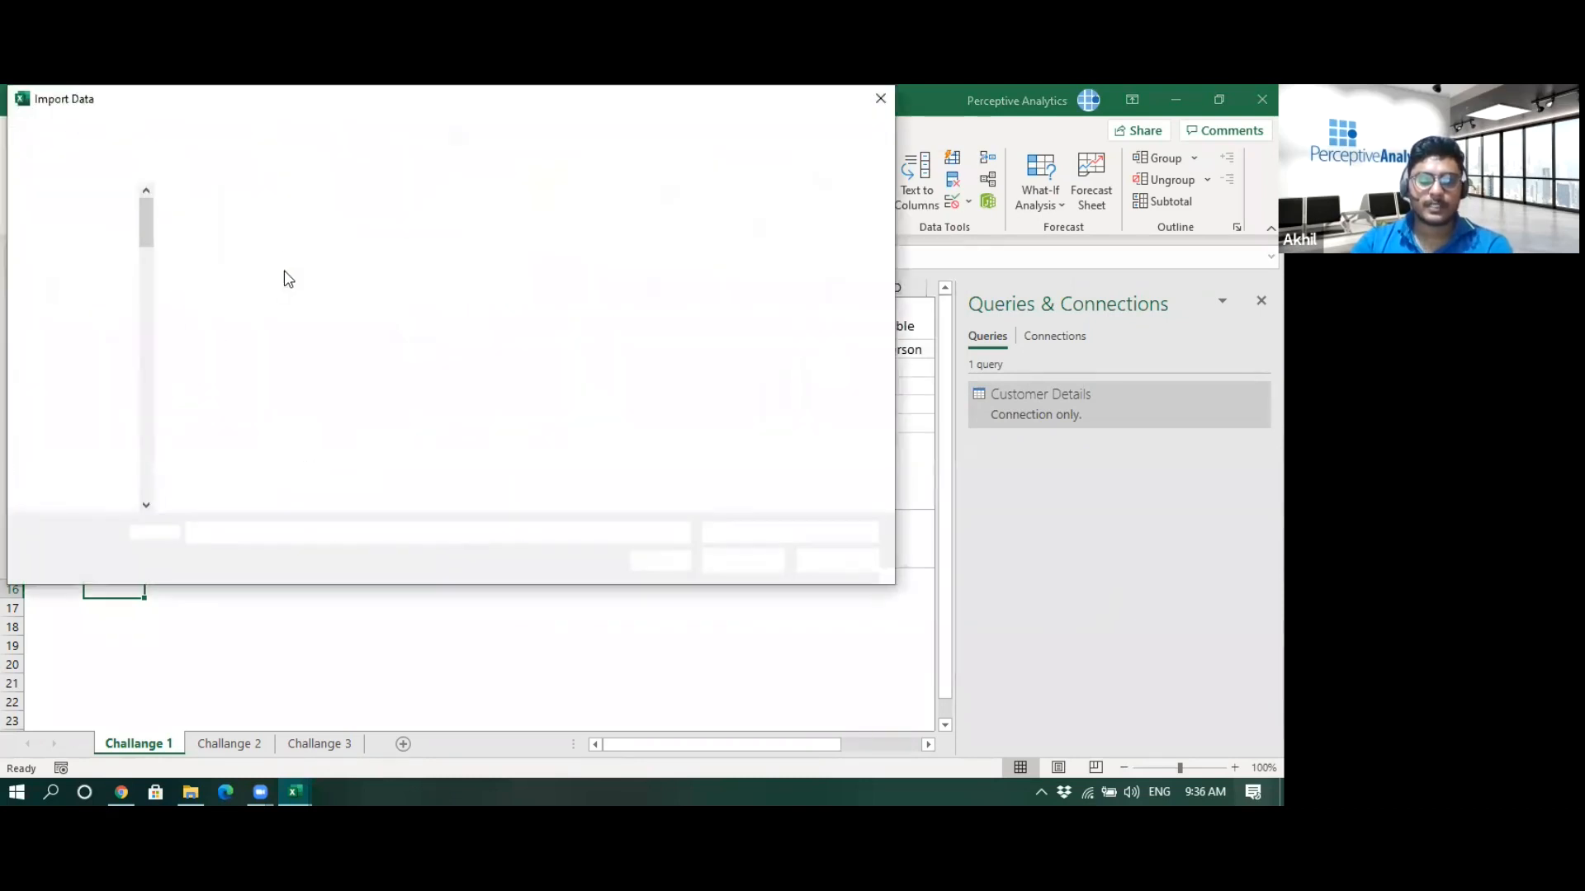
left_click(241, 260)
left_click(729, 562)
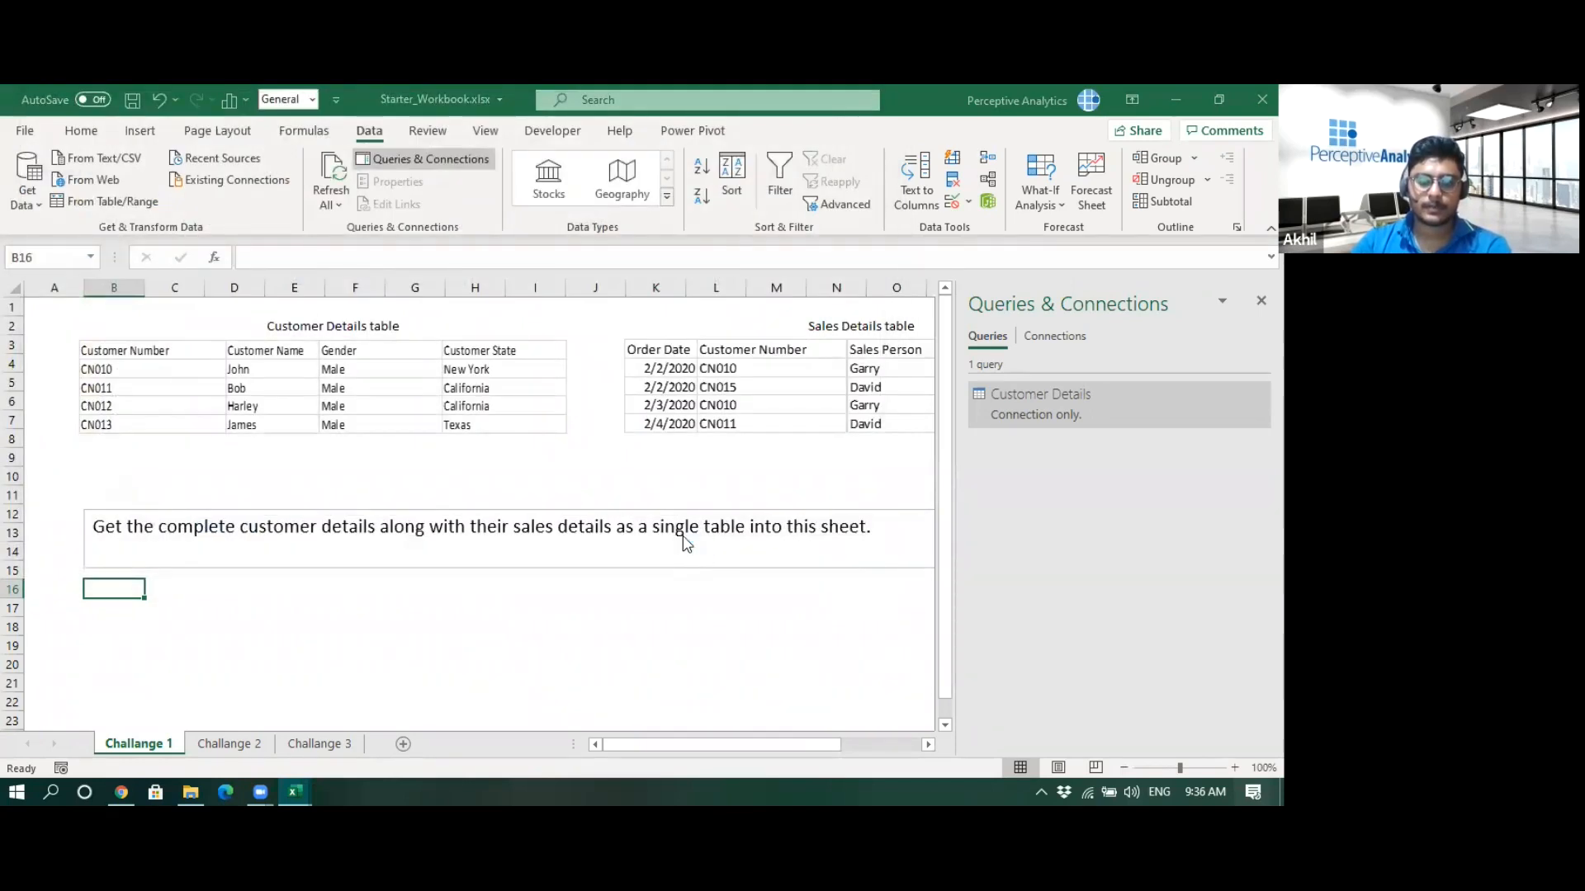
- Load Sheet1 from Sales_Details.xlsx as a connection only
left_click(312, 282)
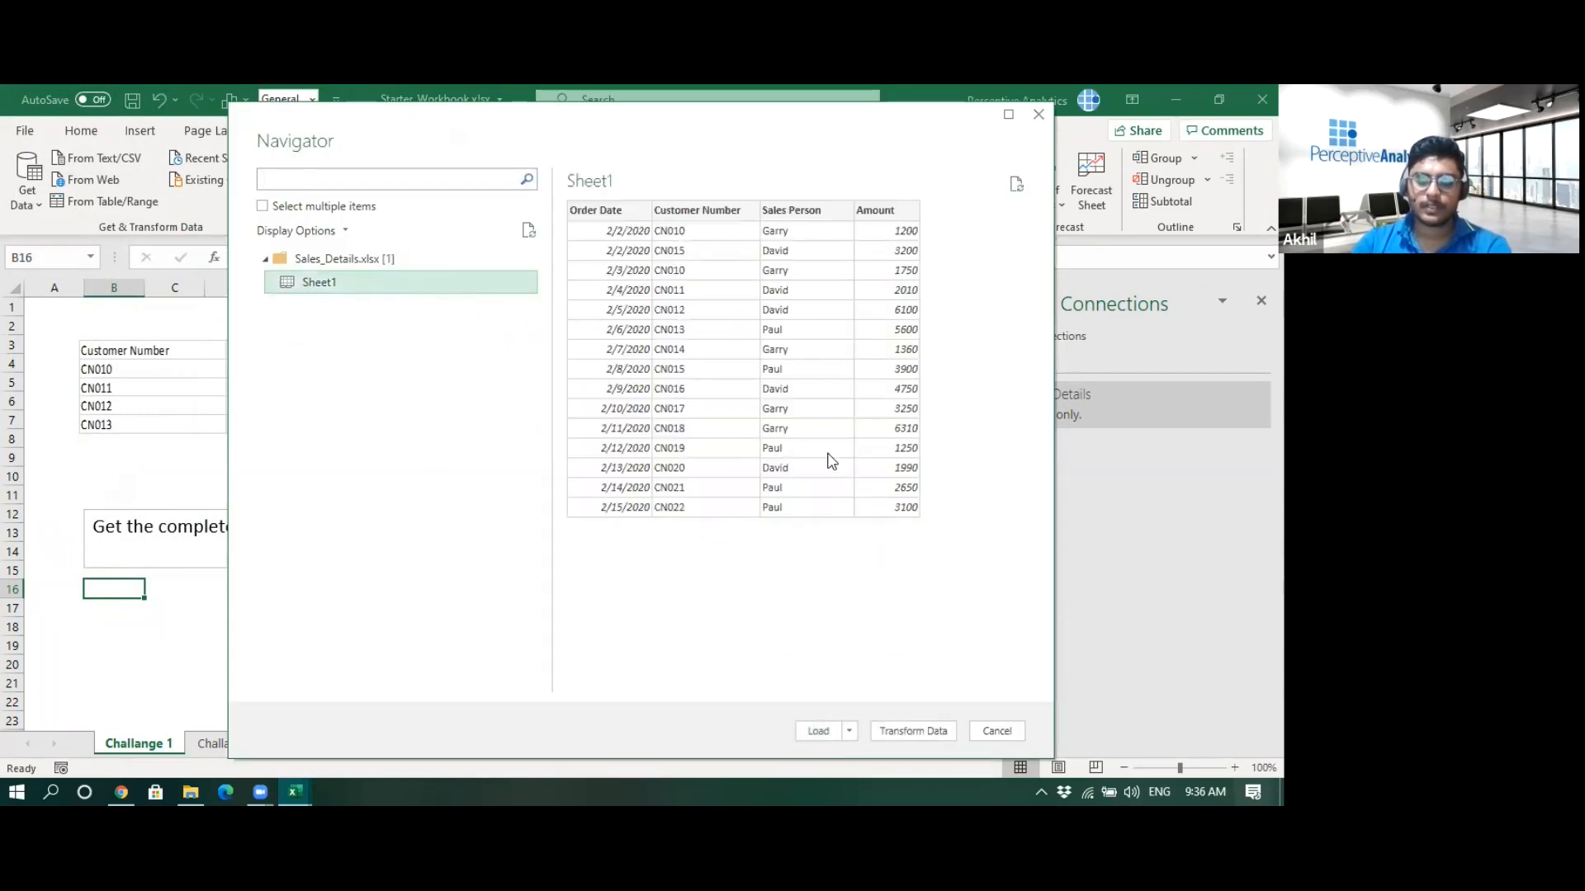
left_click(849, 731)
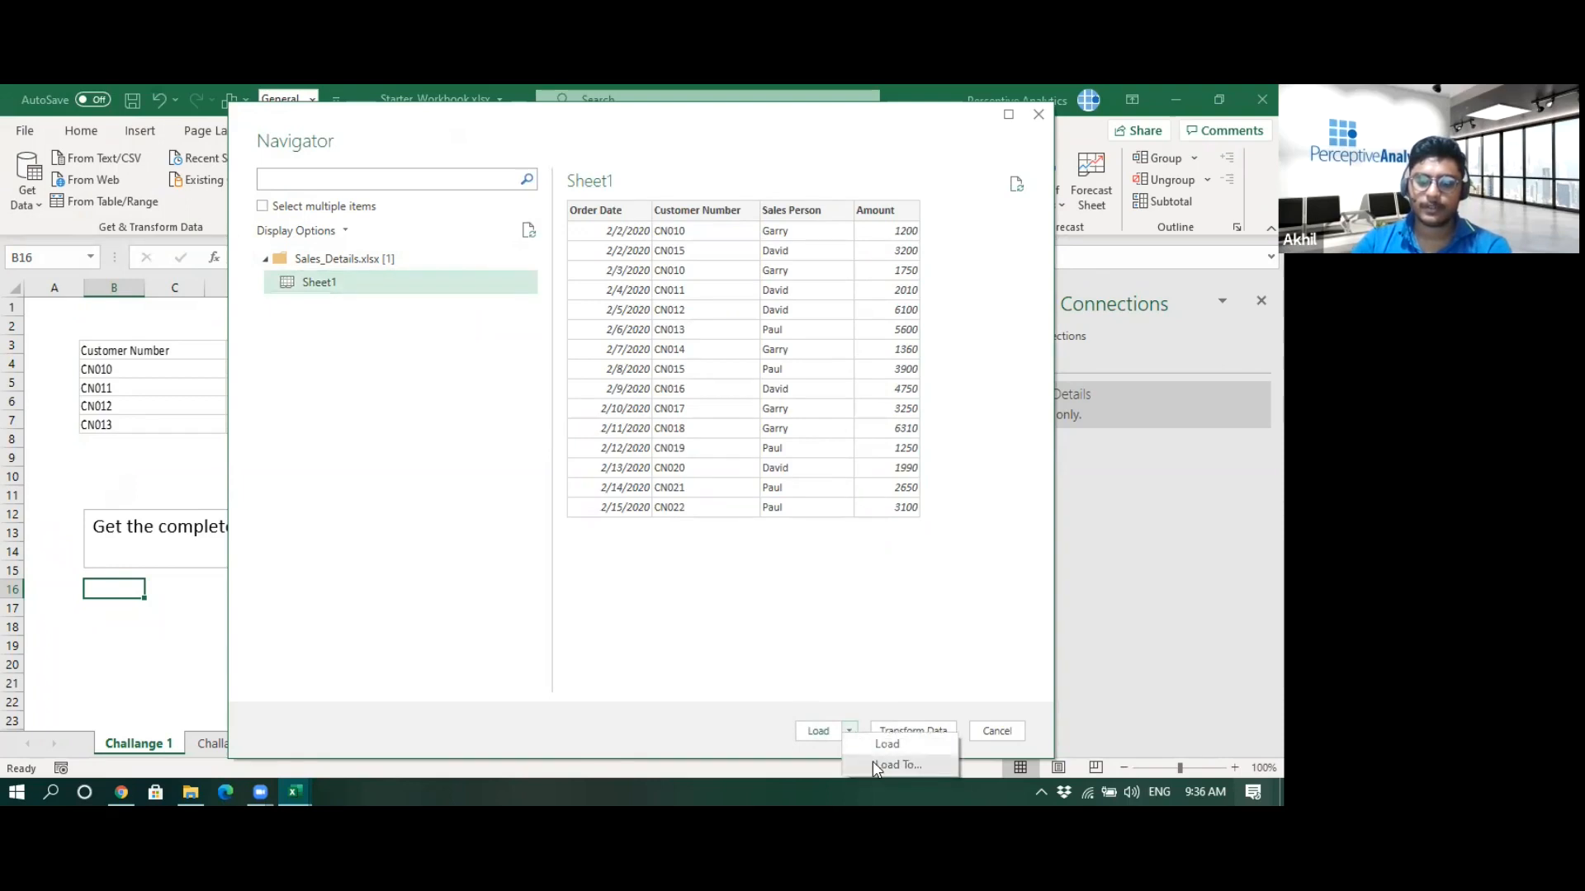
left_click(876, 764)
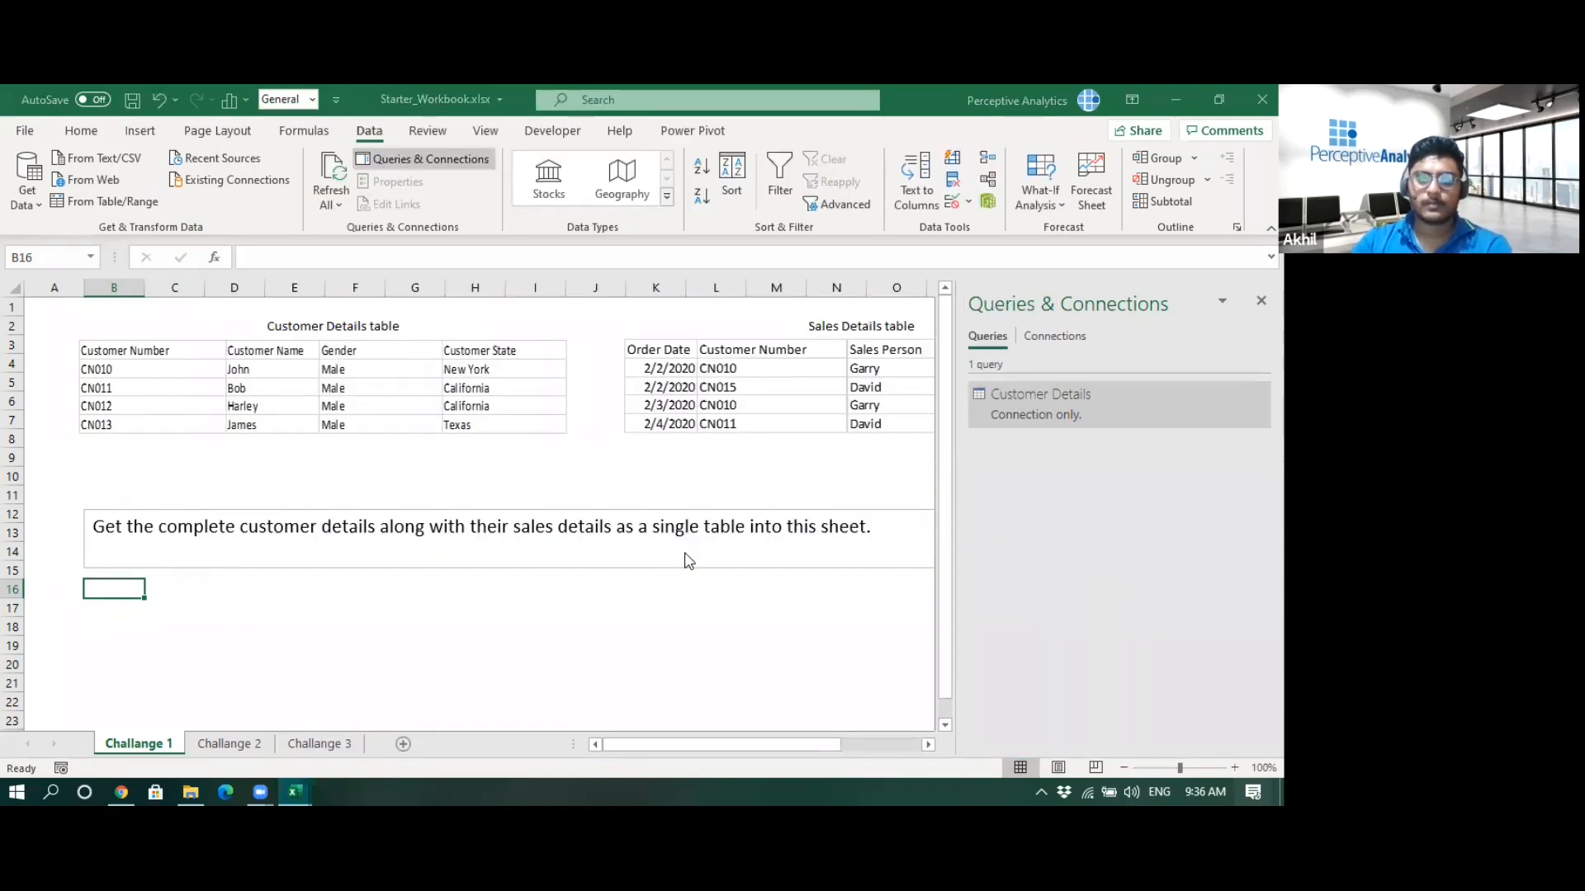
left_click(990, 469)
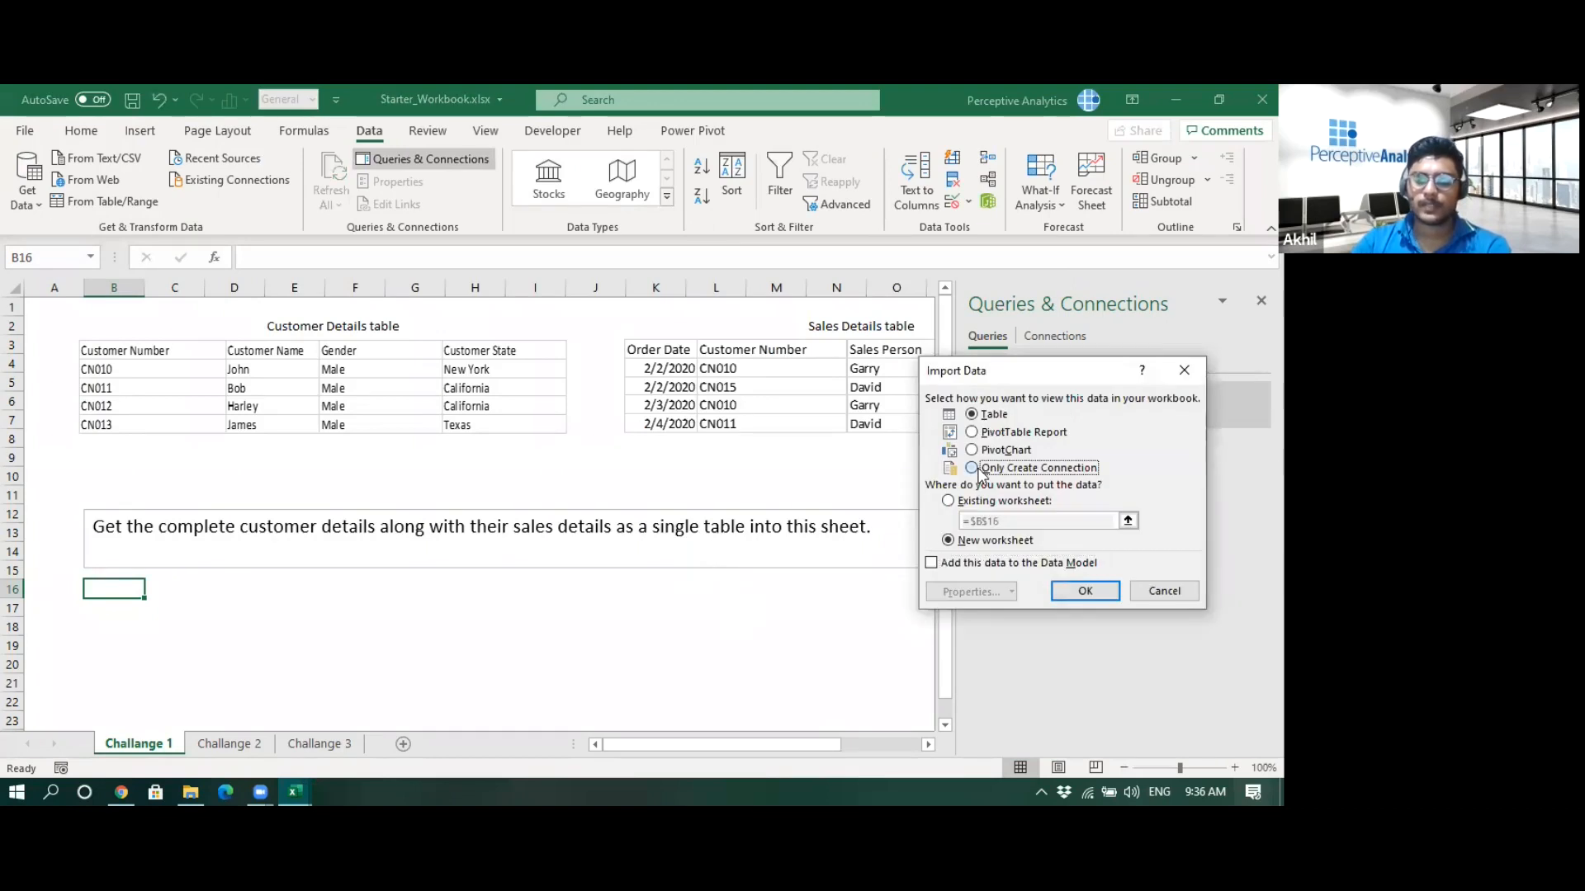
left_click(1085, 593)
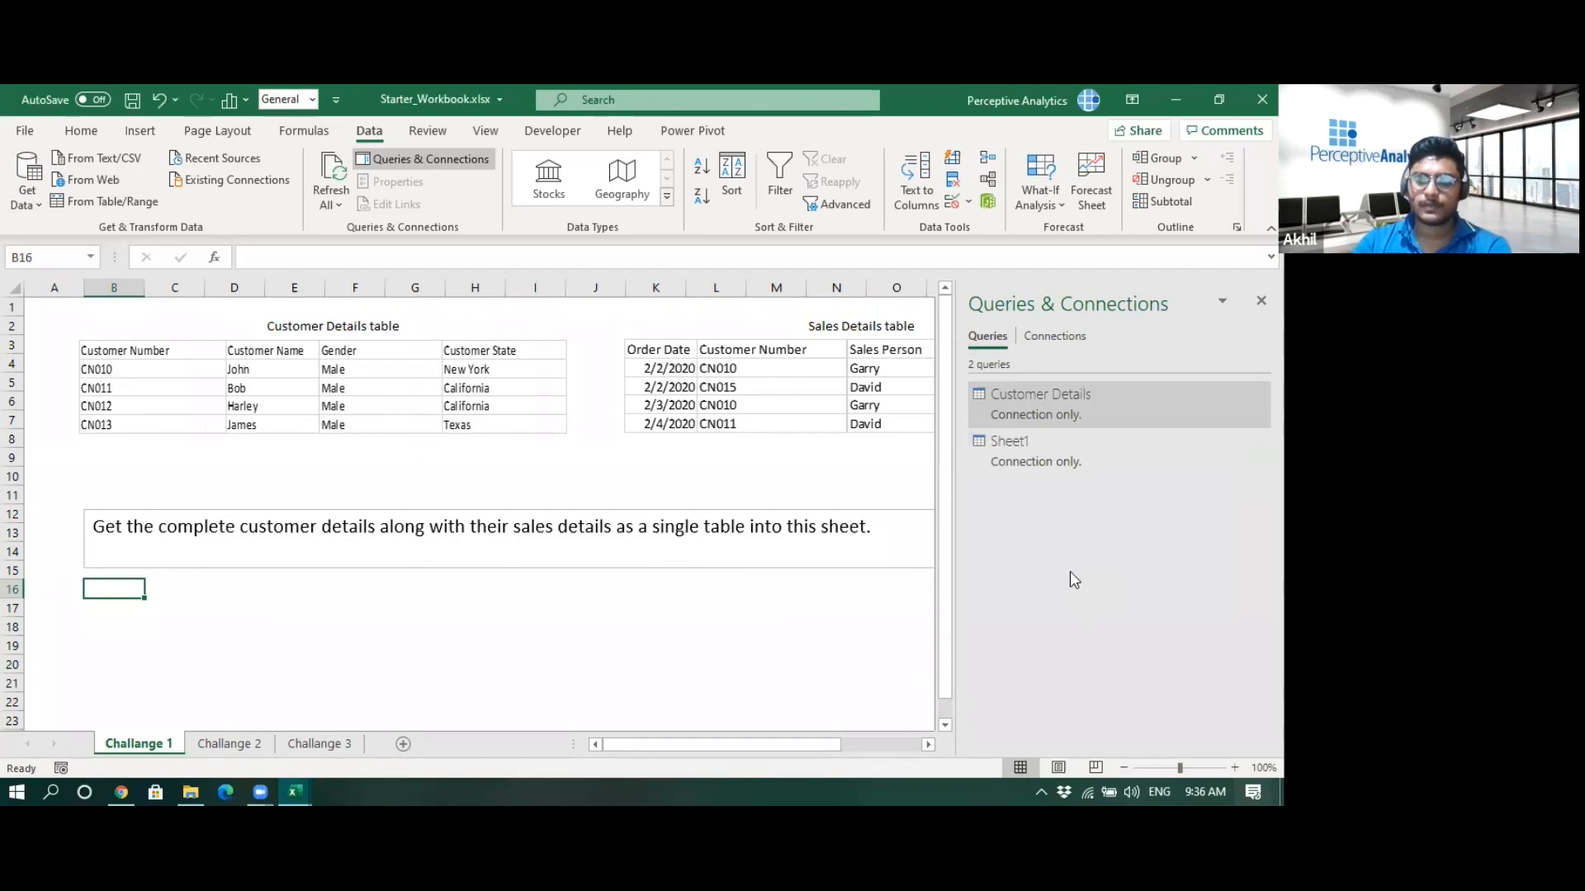
- Rename the Sheet1 query to Sales Details
right_click(1016, 449)
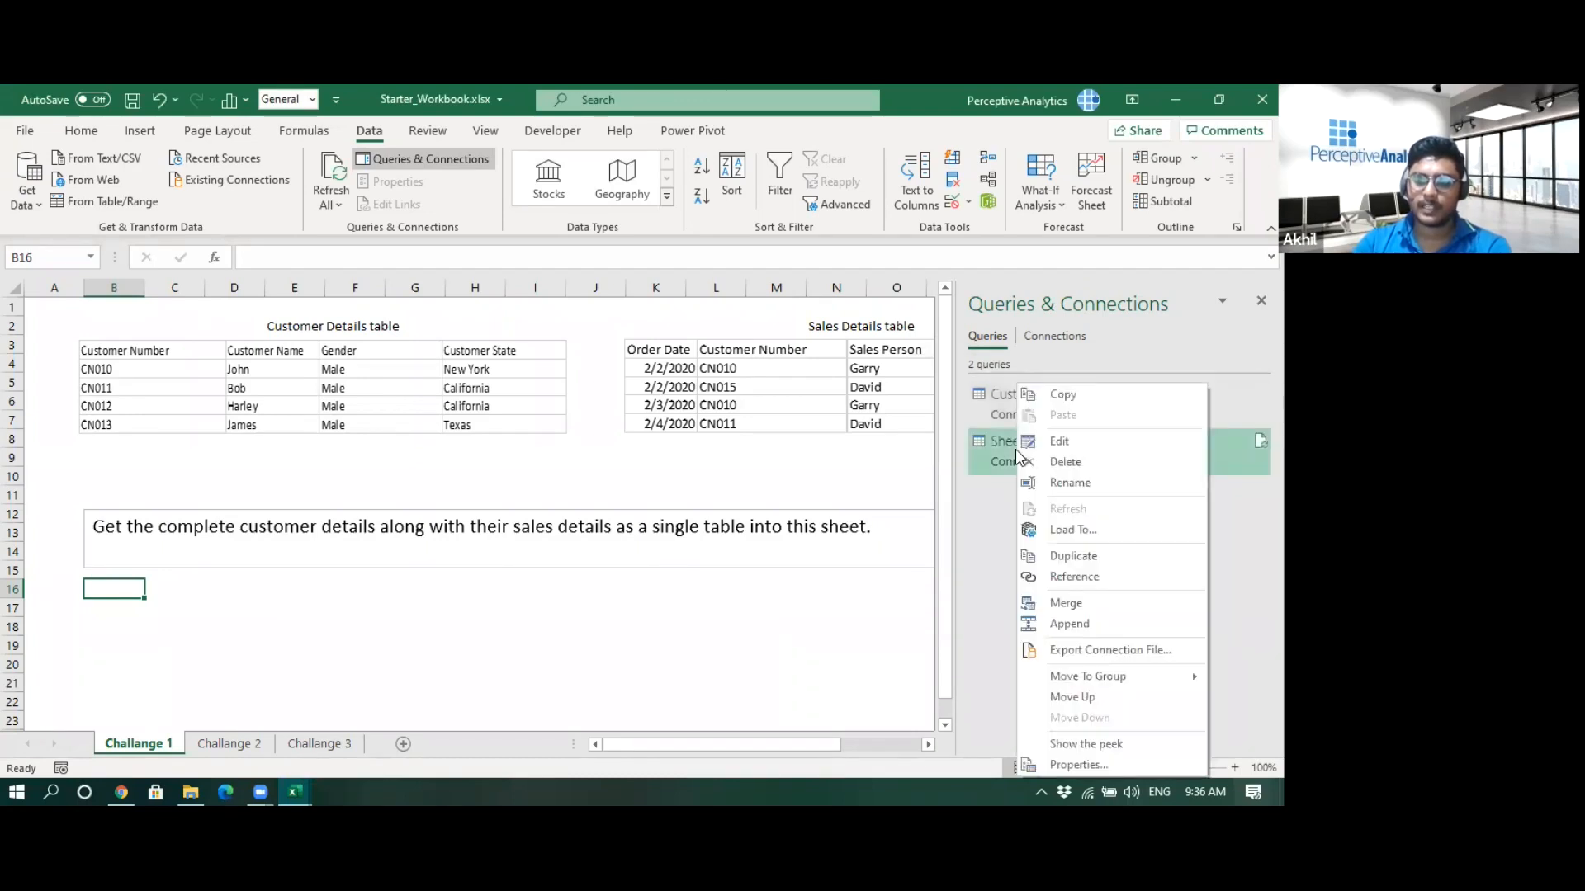
left_click(1069, 483)
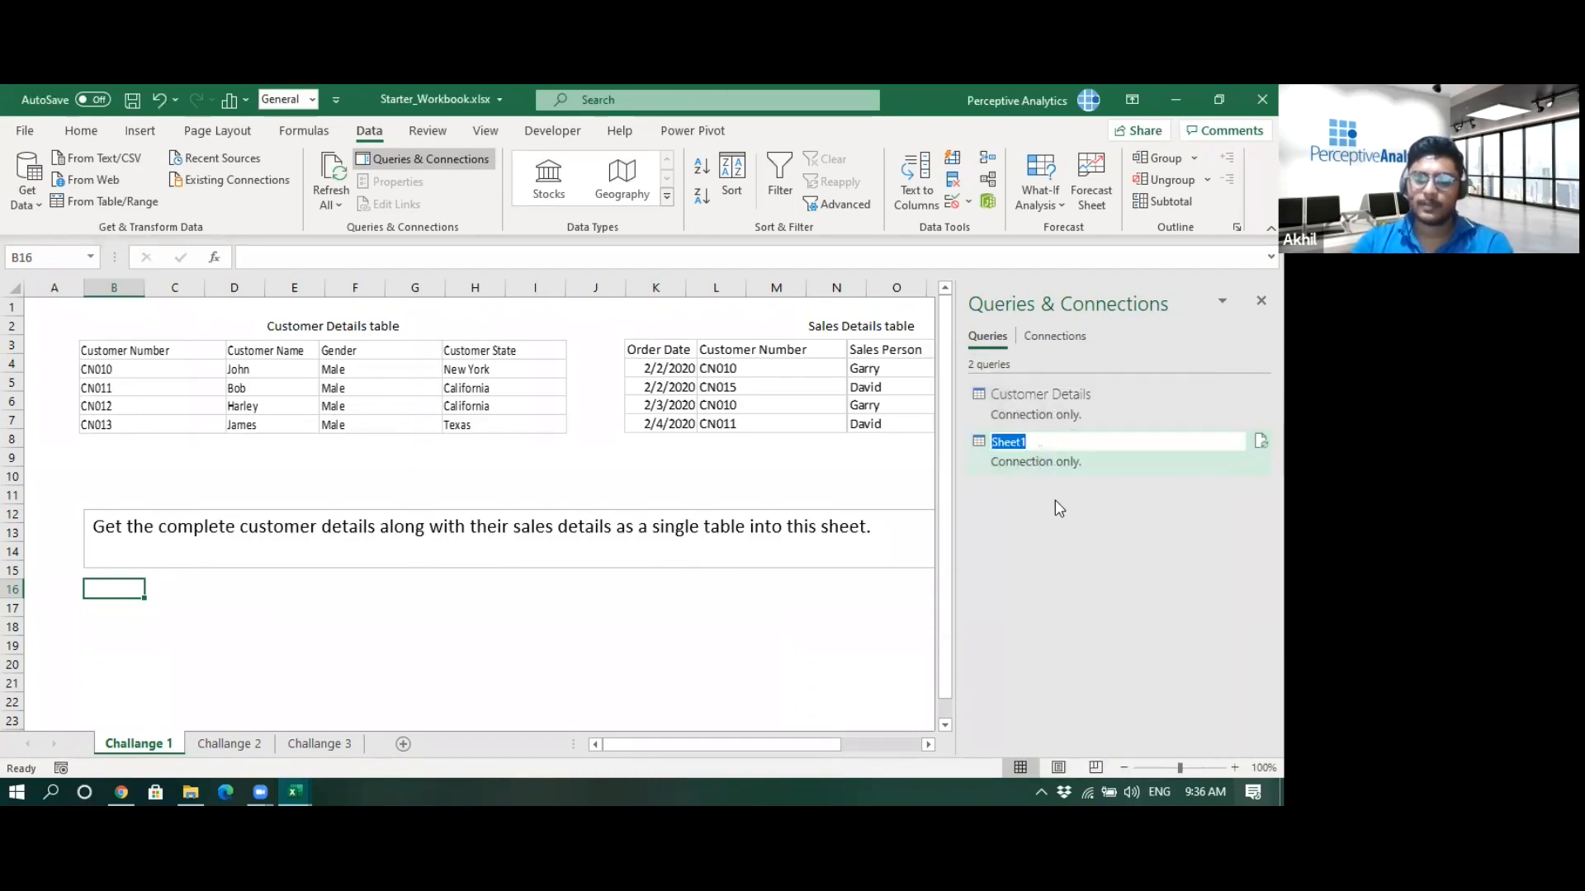
type("Sales Details")
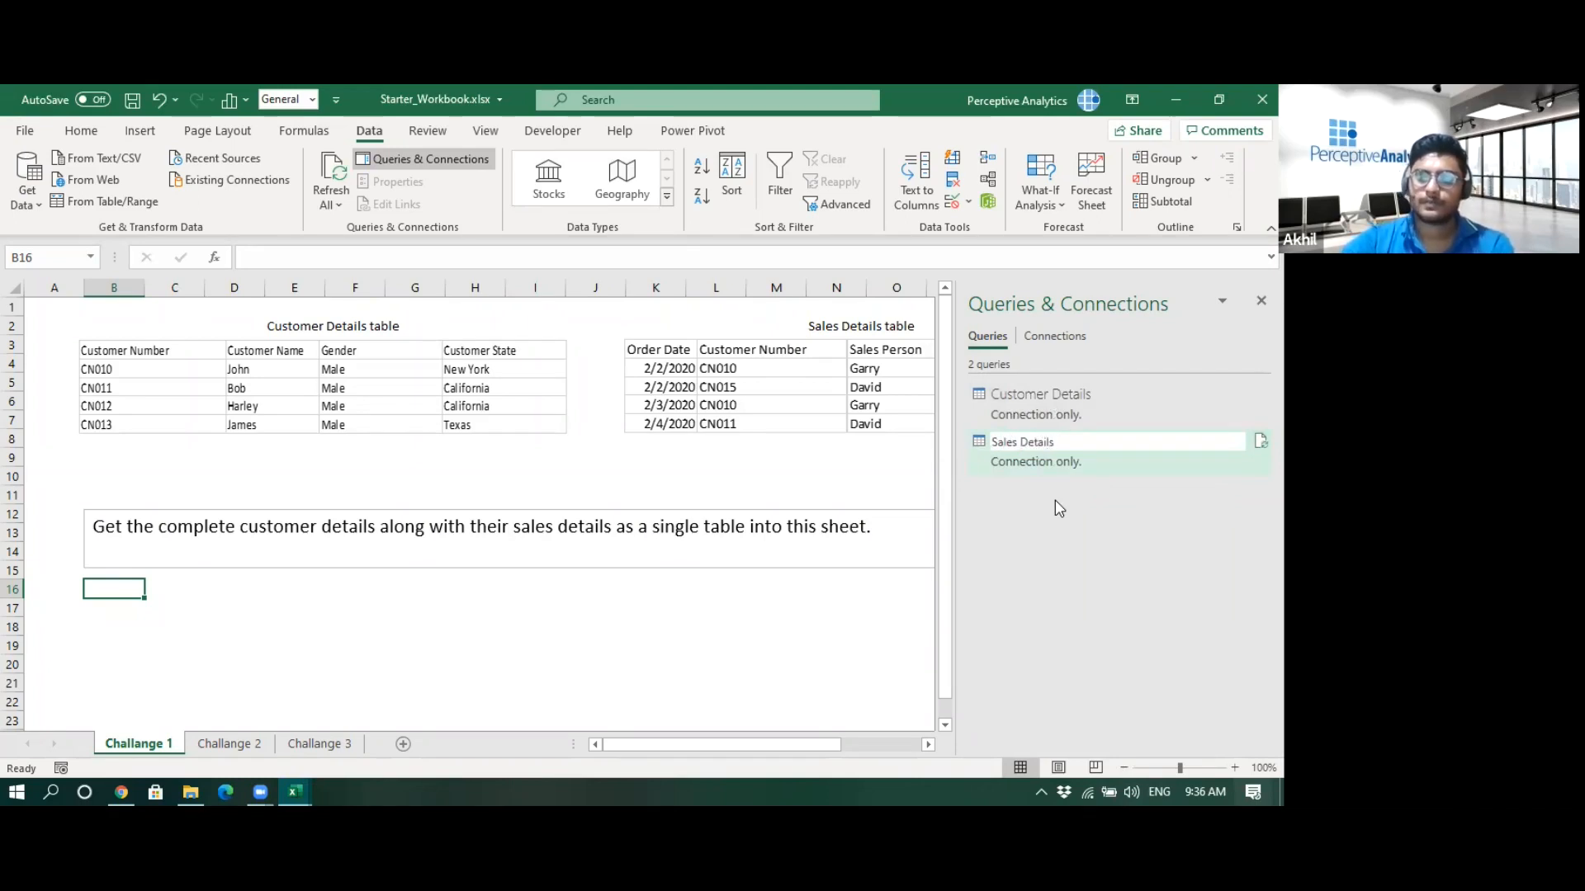
key("Return")
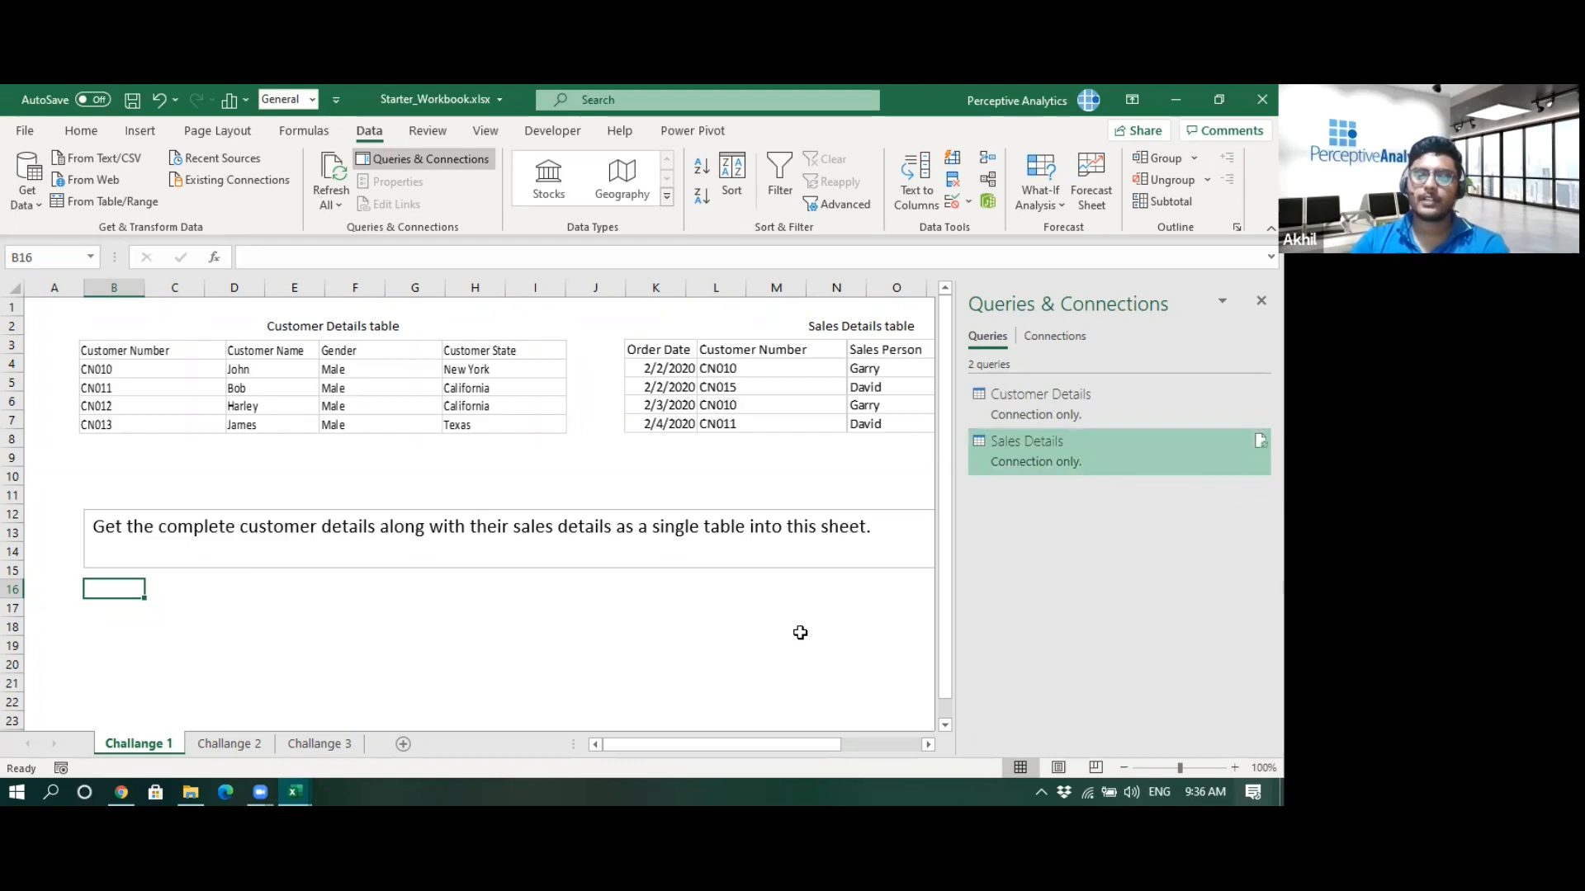
- Start a merge of queries, choosing Customer Details as the first table and Sales Details as the second
mouse_move(1177, 393)
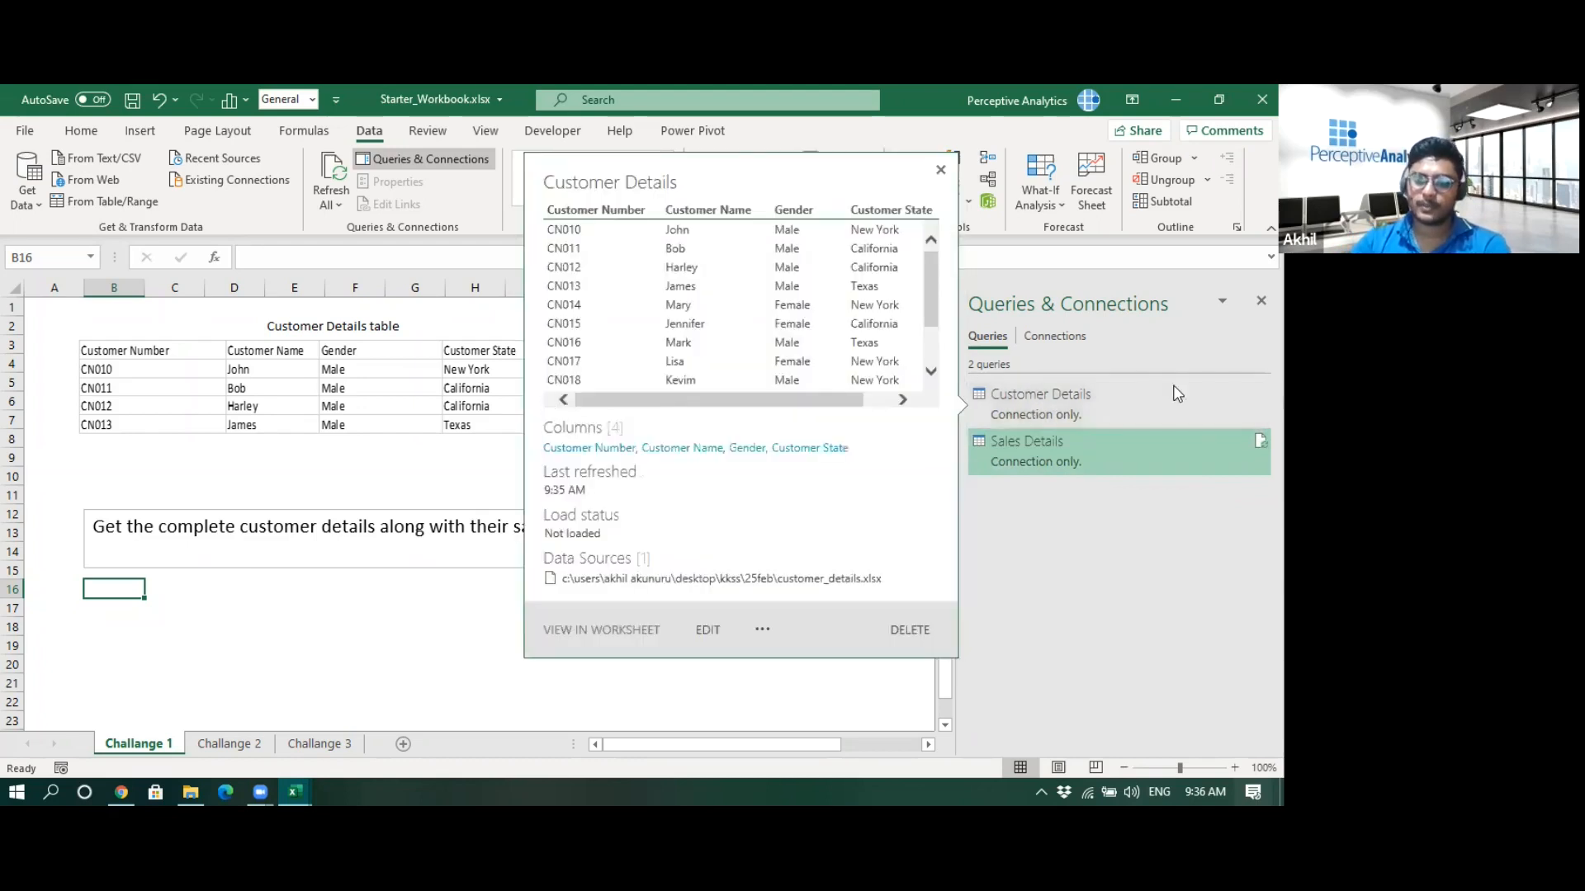
left_click(574, 623)
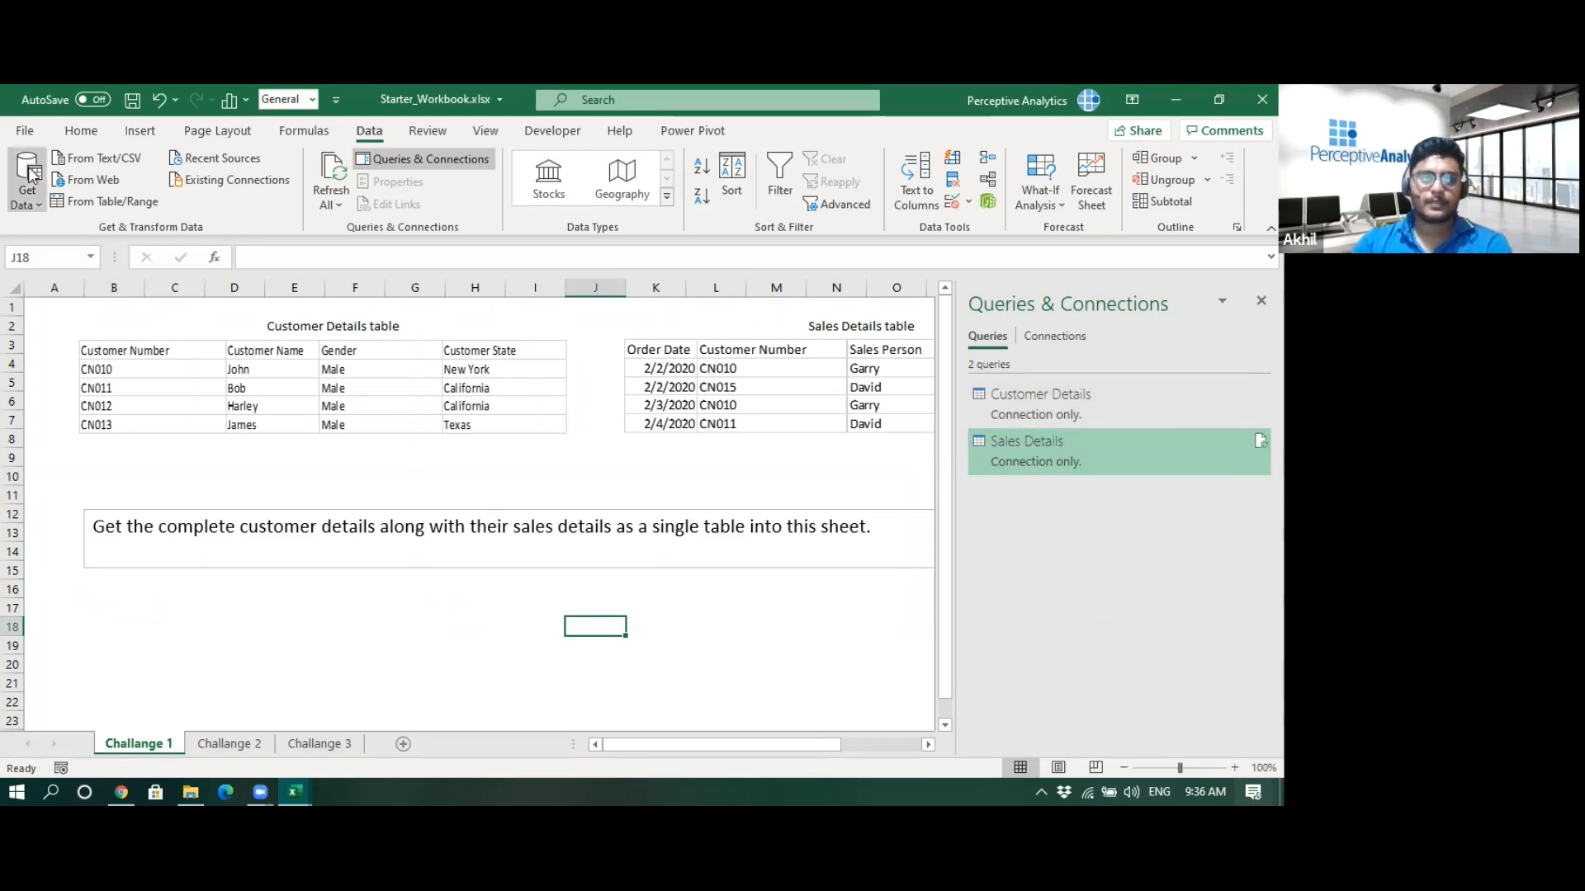
left_click(34, 202)
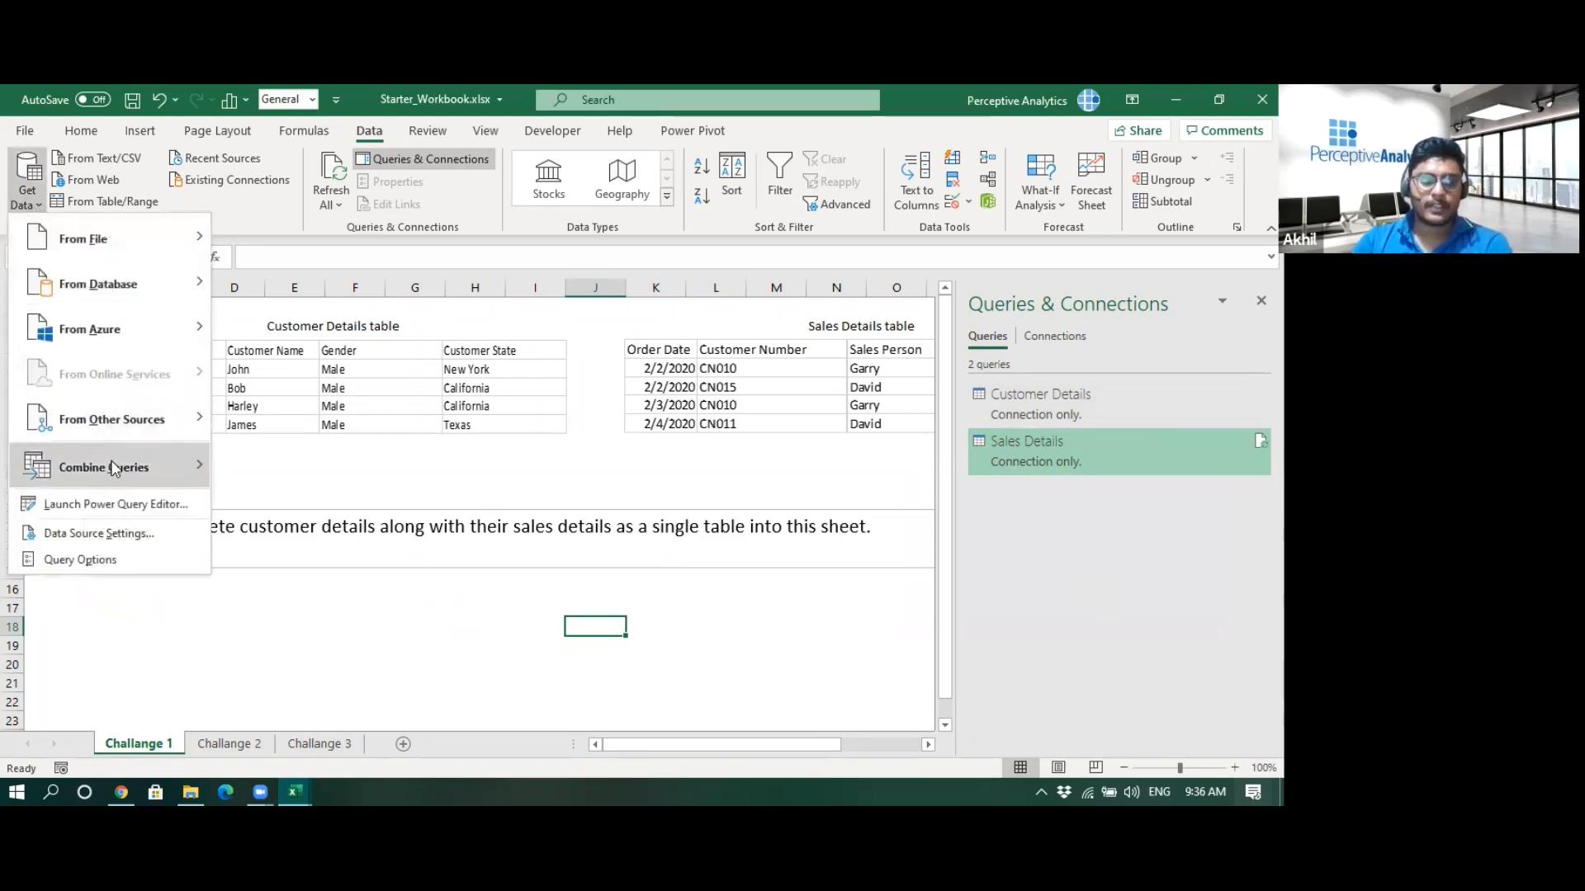
mouse_move(120, 472)
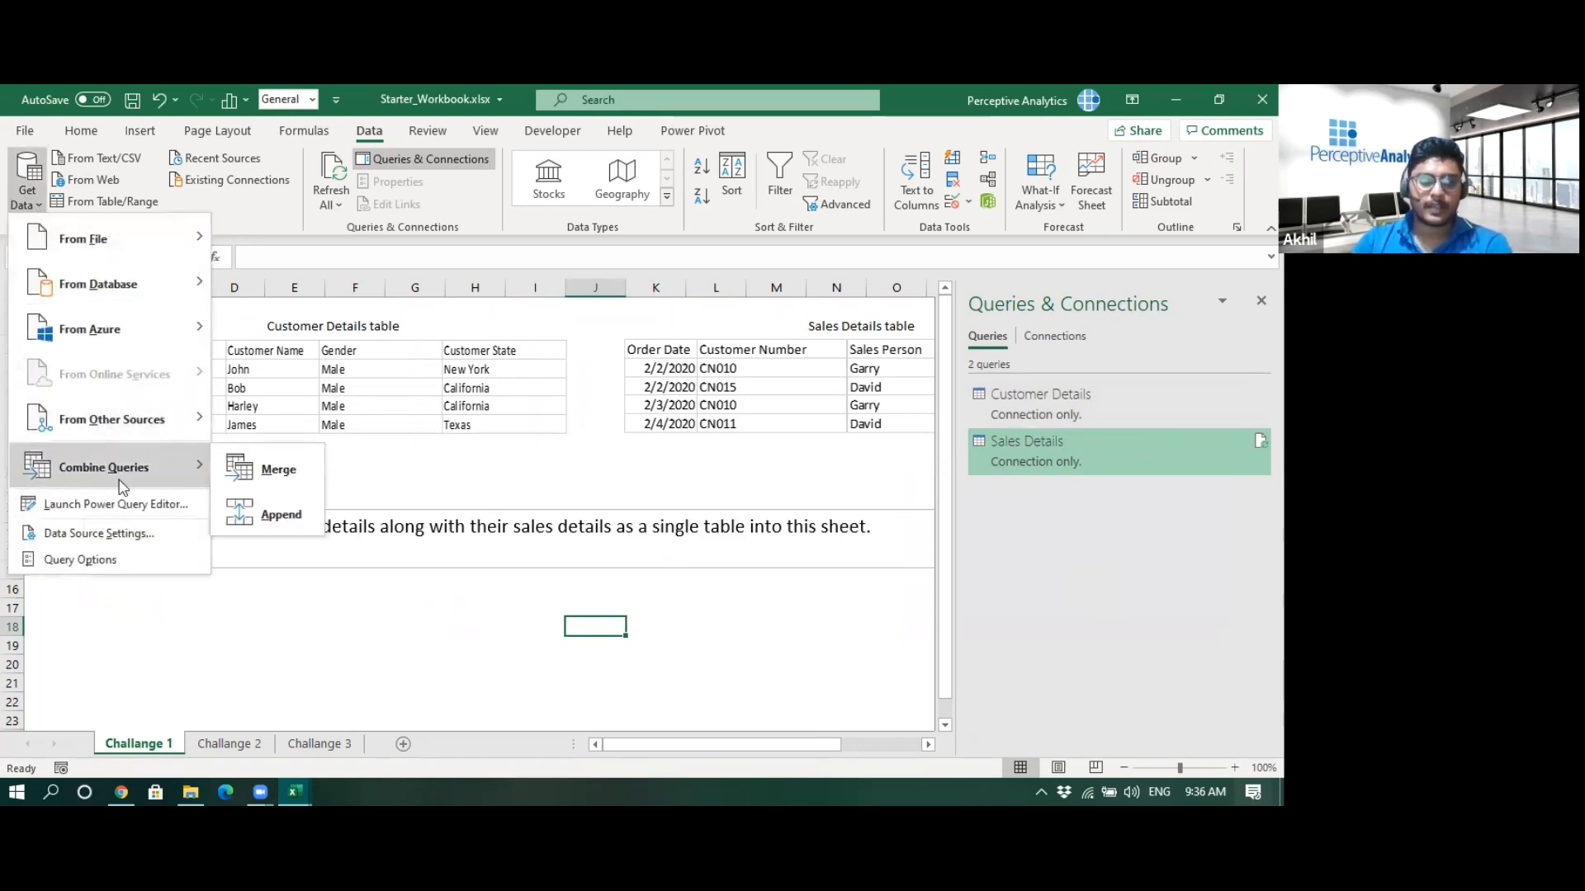
left_click(279, 470)
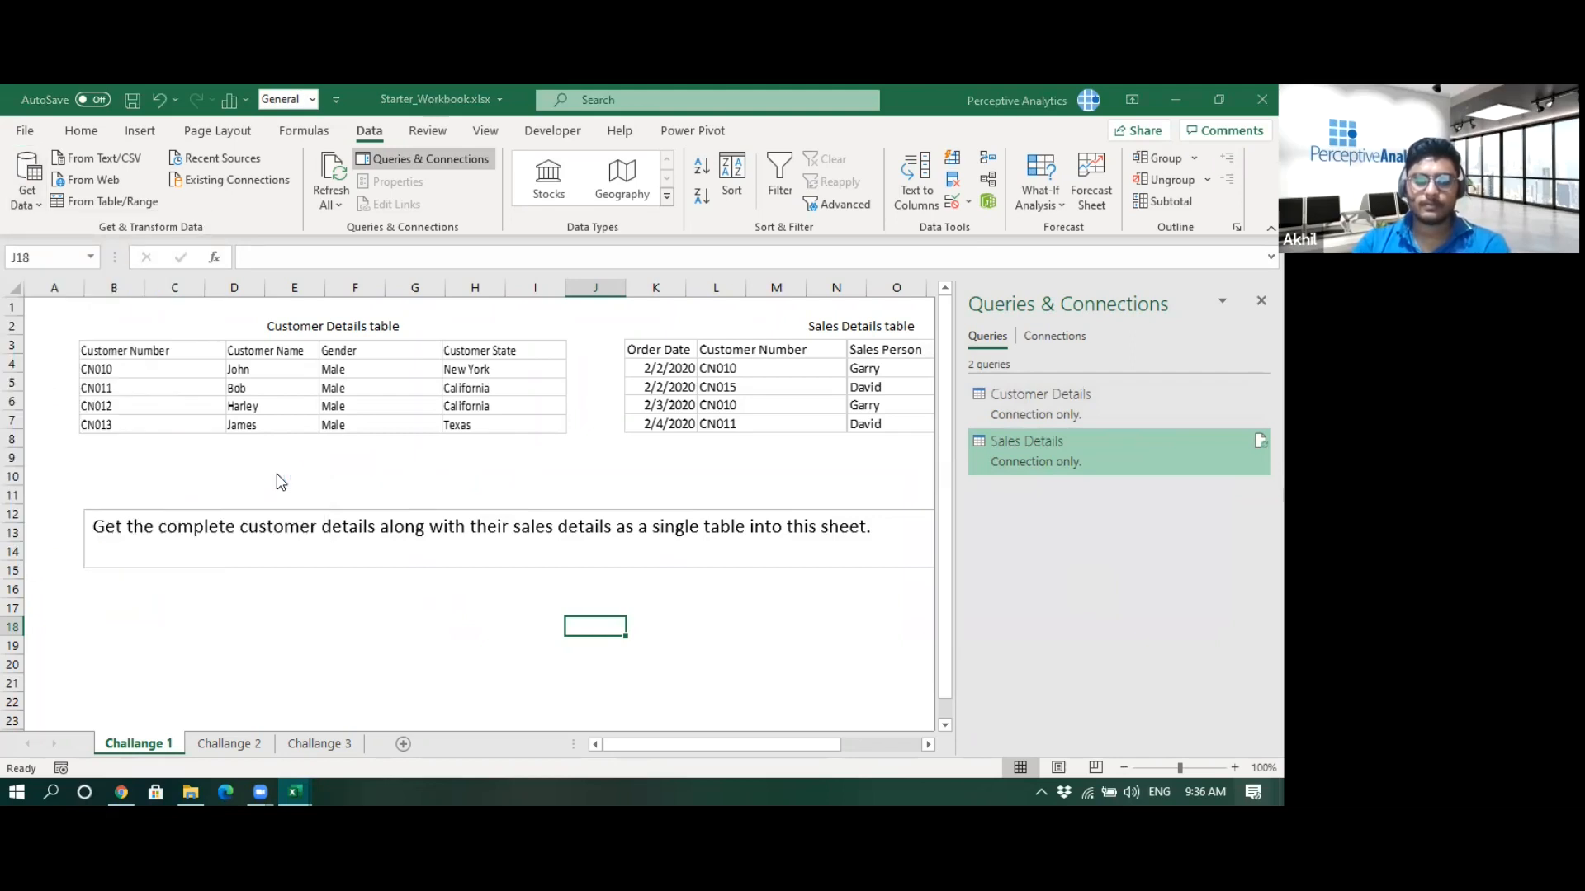
left_click(435, 238)
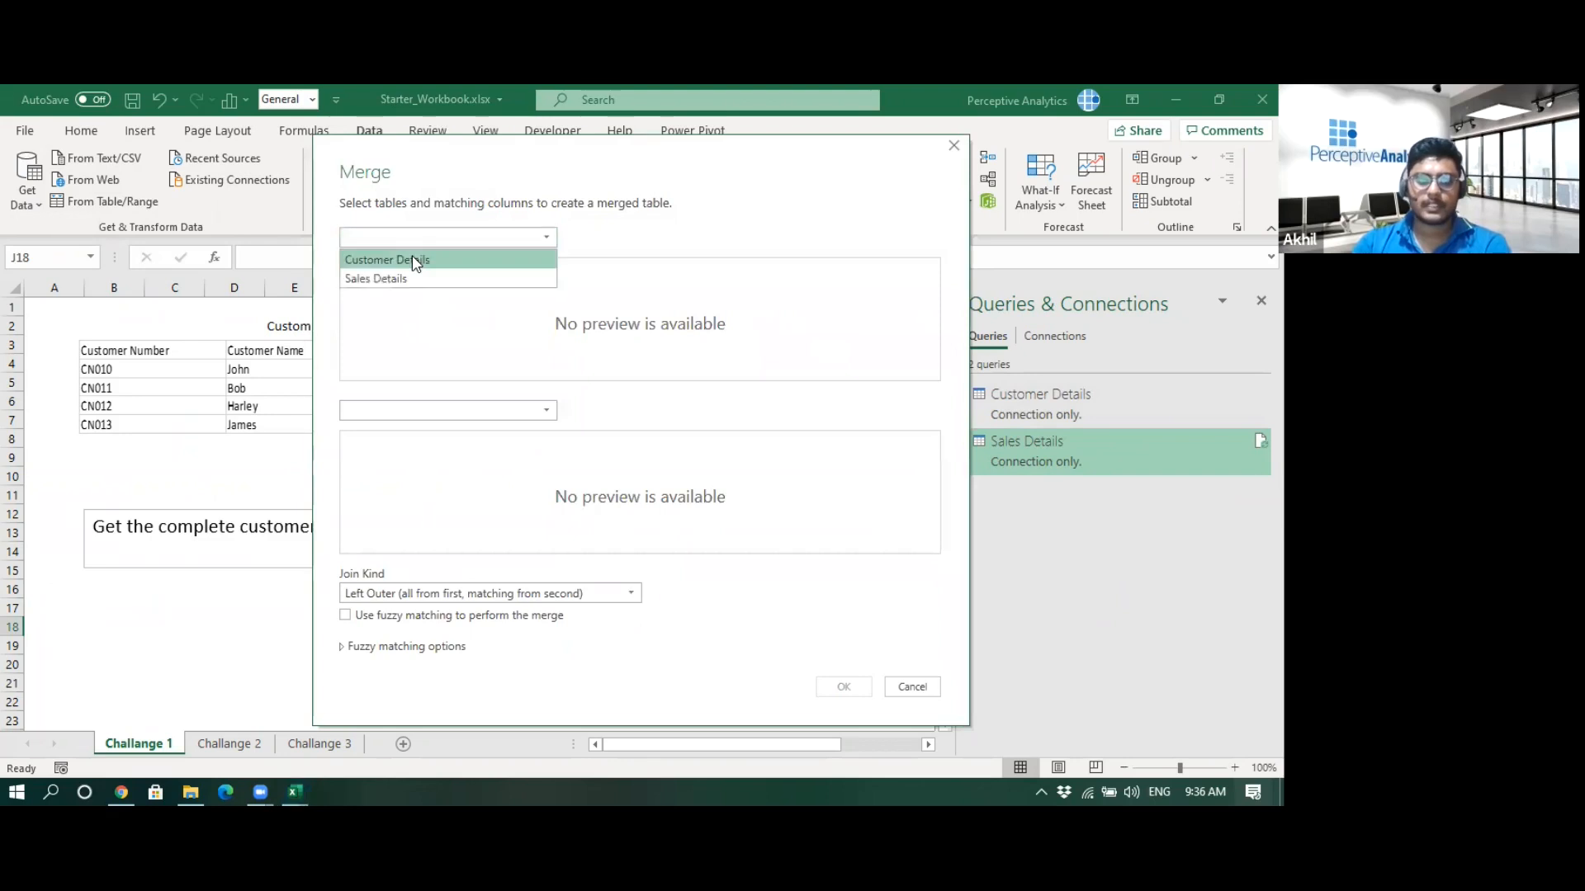
left_click(412, 261)
left_click(435, 411)
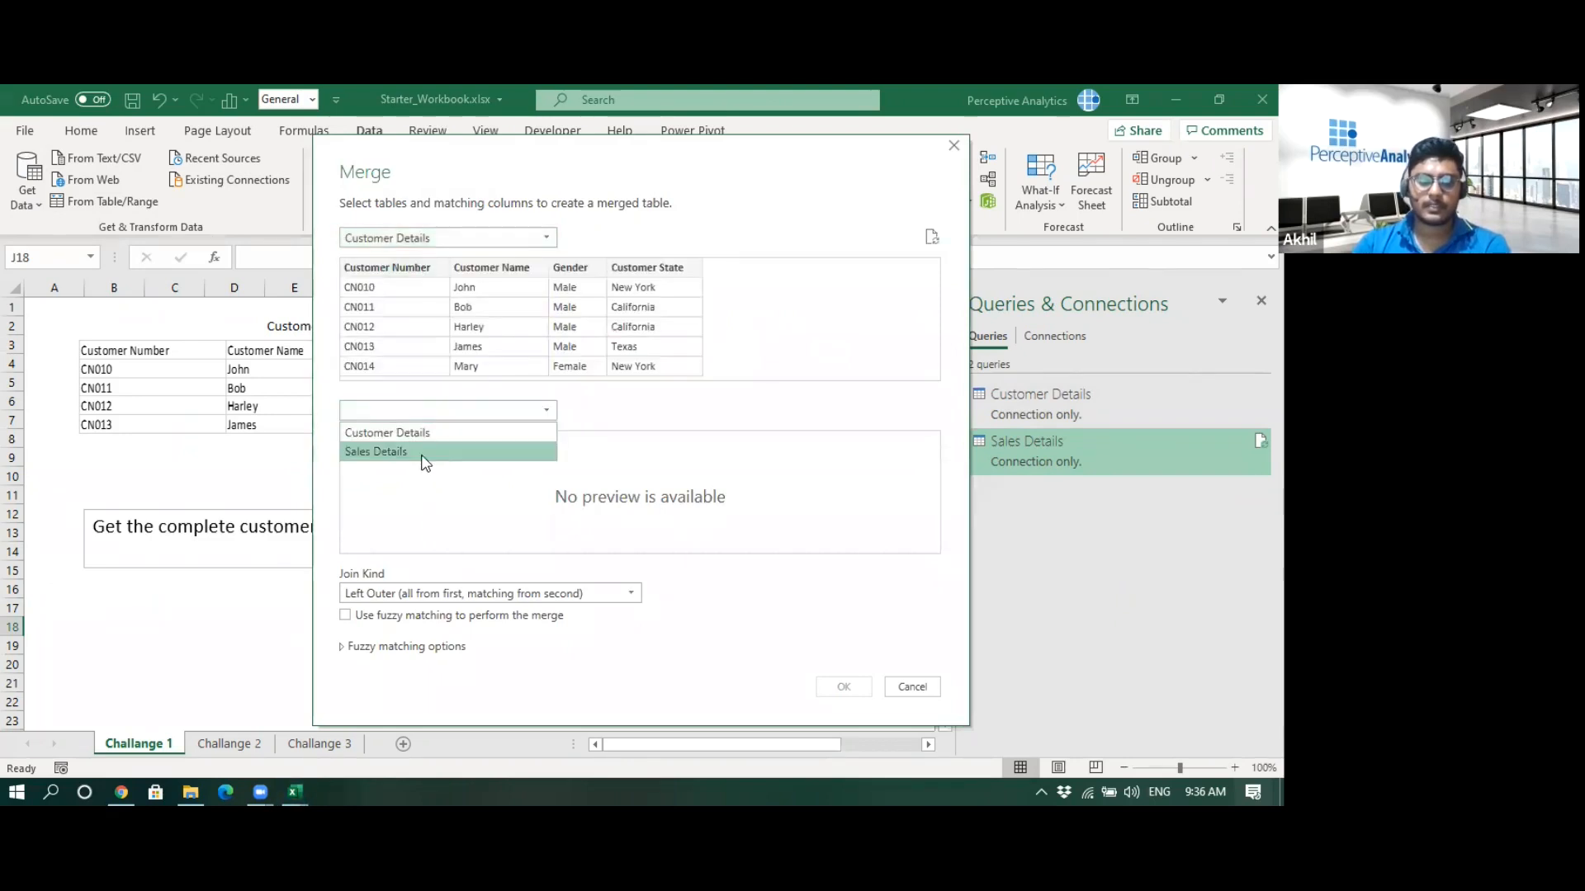
left_click(425, 452)
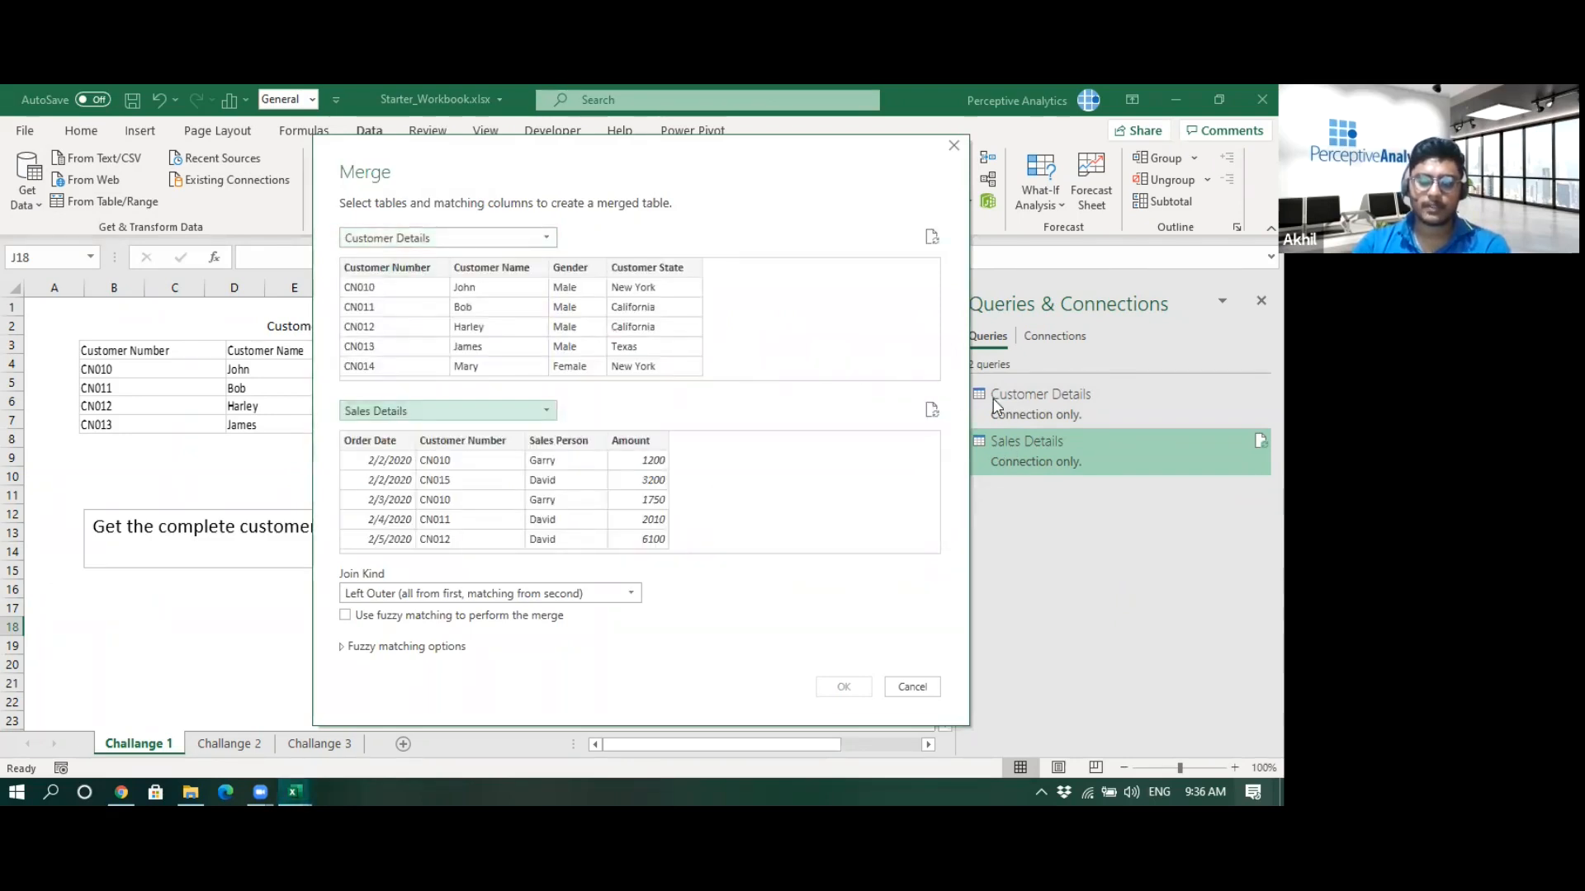
- Match both tables on Customer Number with a Right Outer join and create the merged query
left_click(373, 276)
left_click(463, 443)
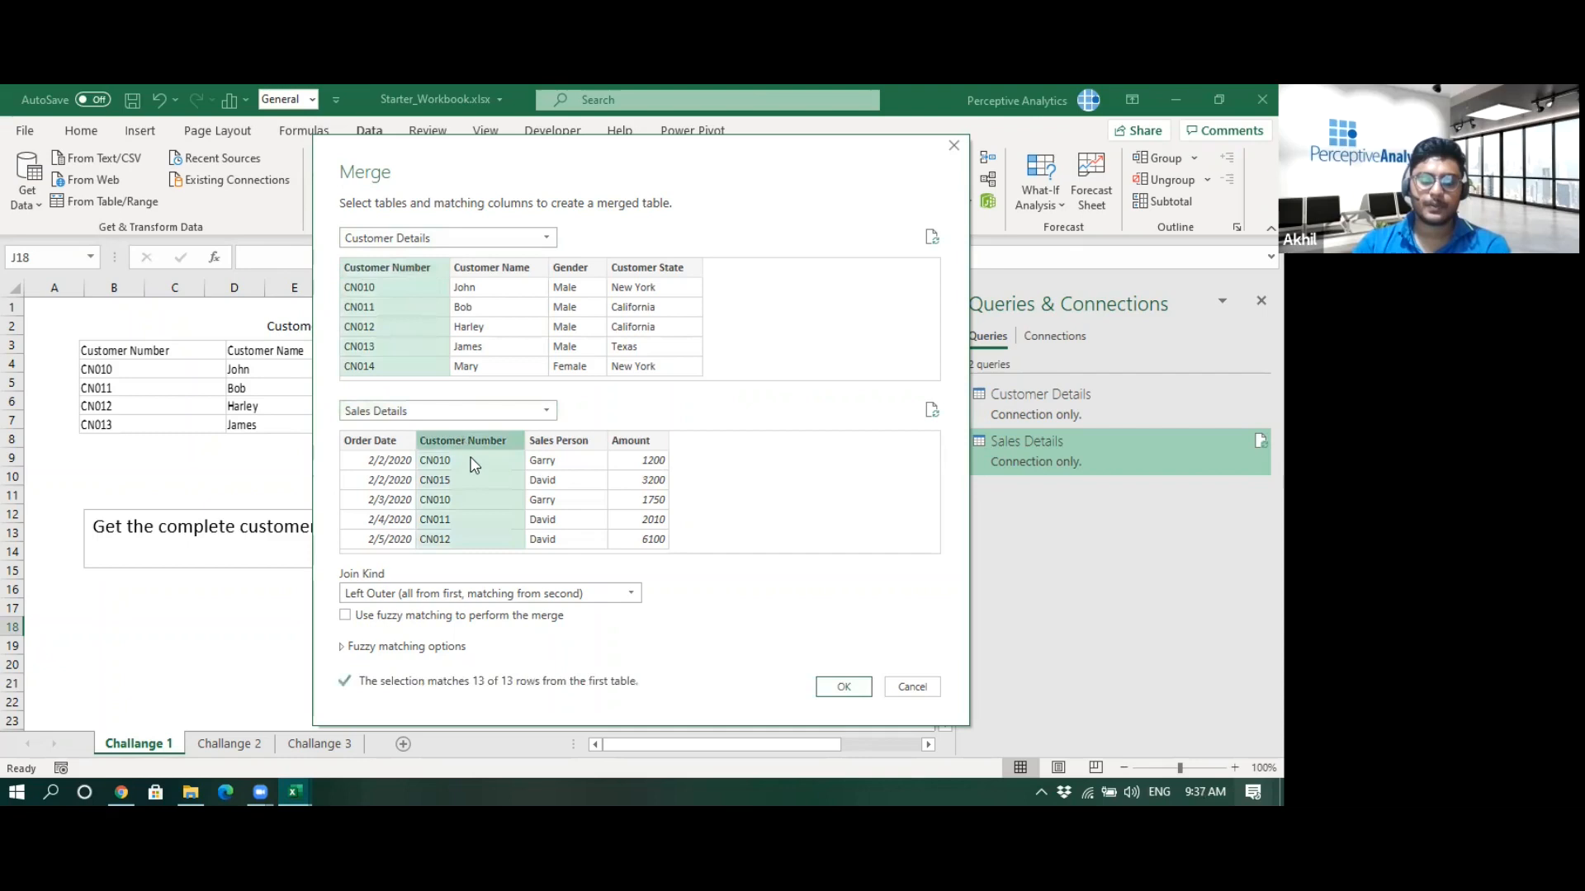
left_click(424, 593)
left_click(413, 634)
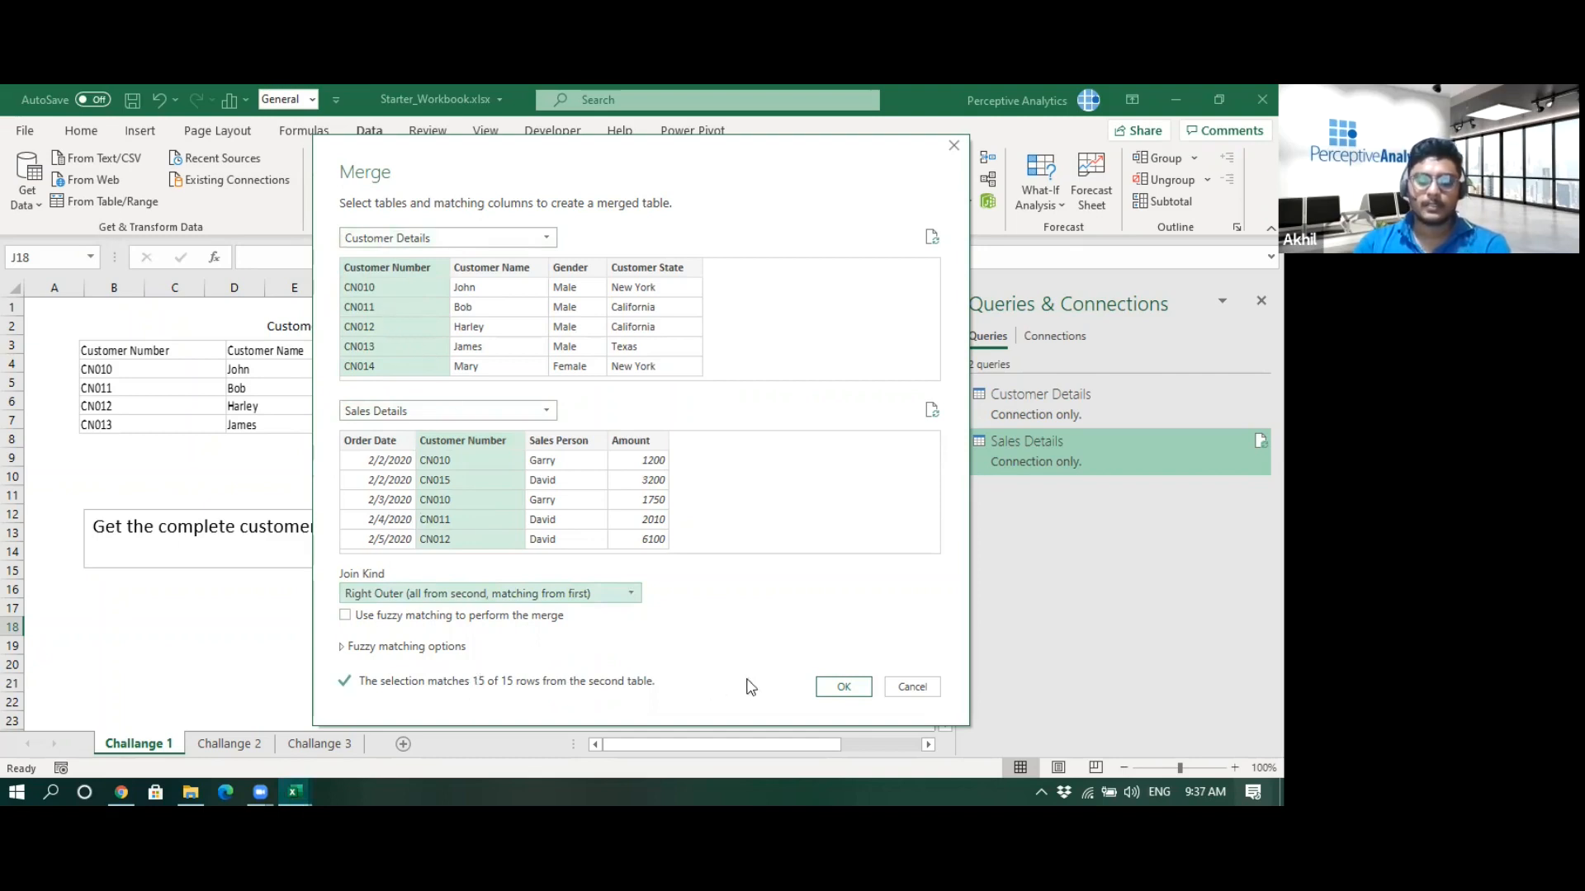
left_click(844, 687)
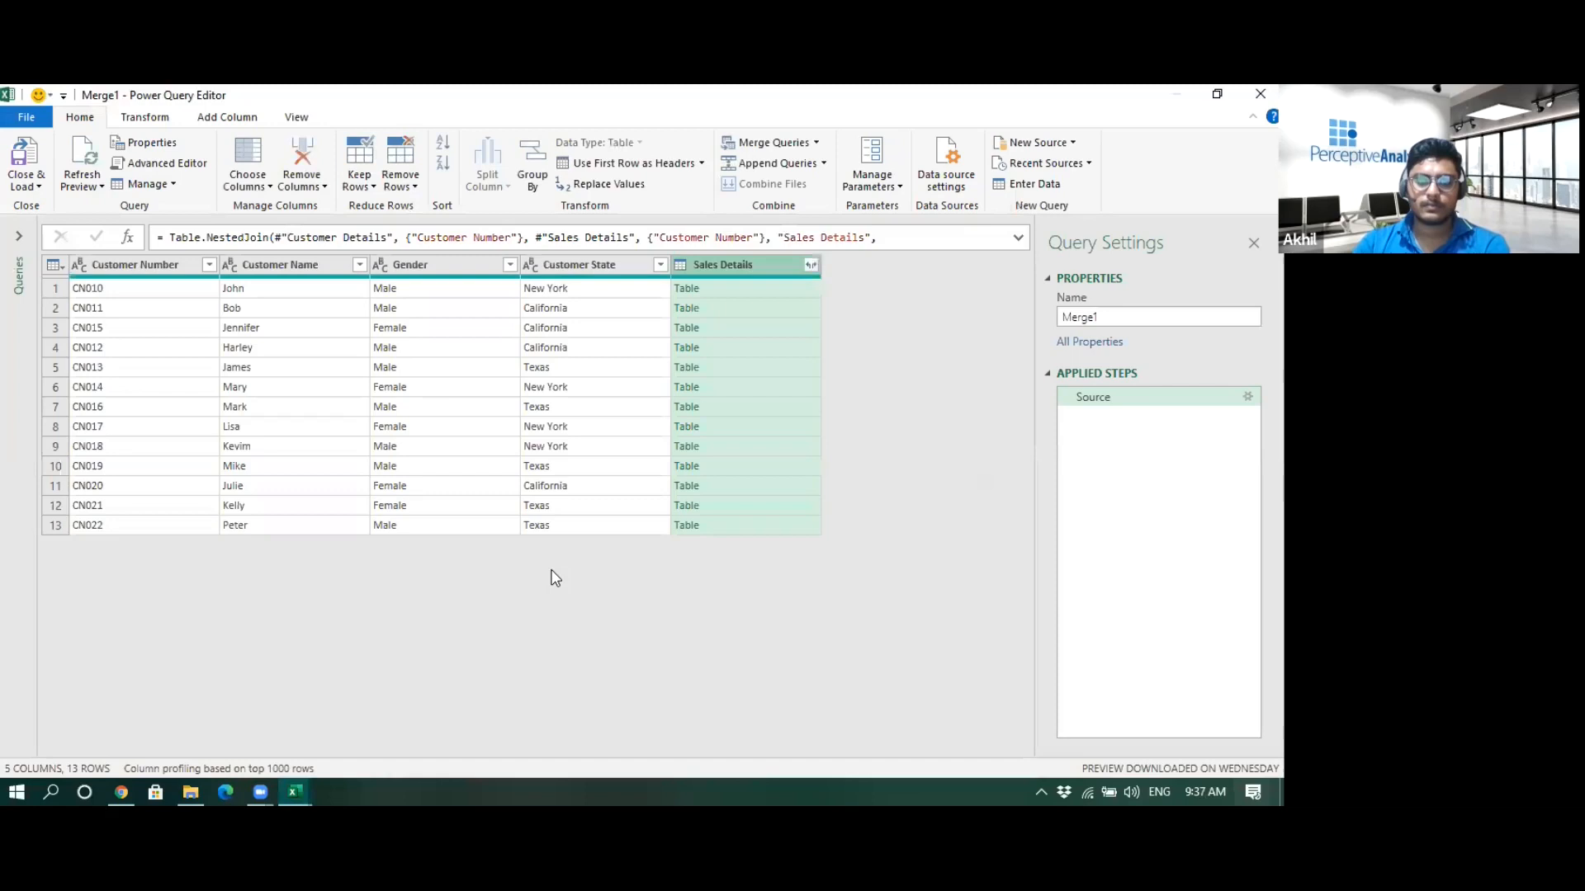
- Expand the Sales Details column to Order Date, Sales Person and Amount, without Customer Number or the original column name prefix
left_click(811, 265)
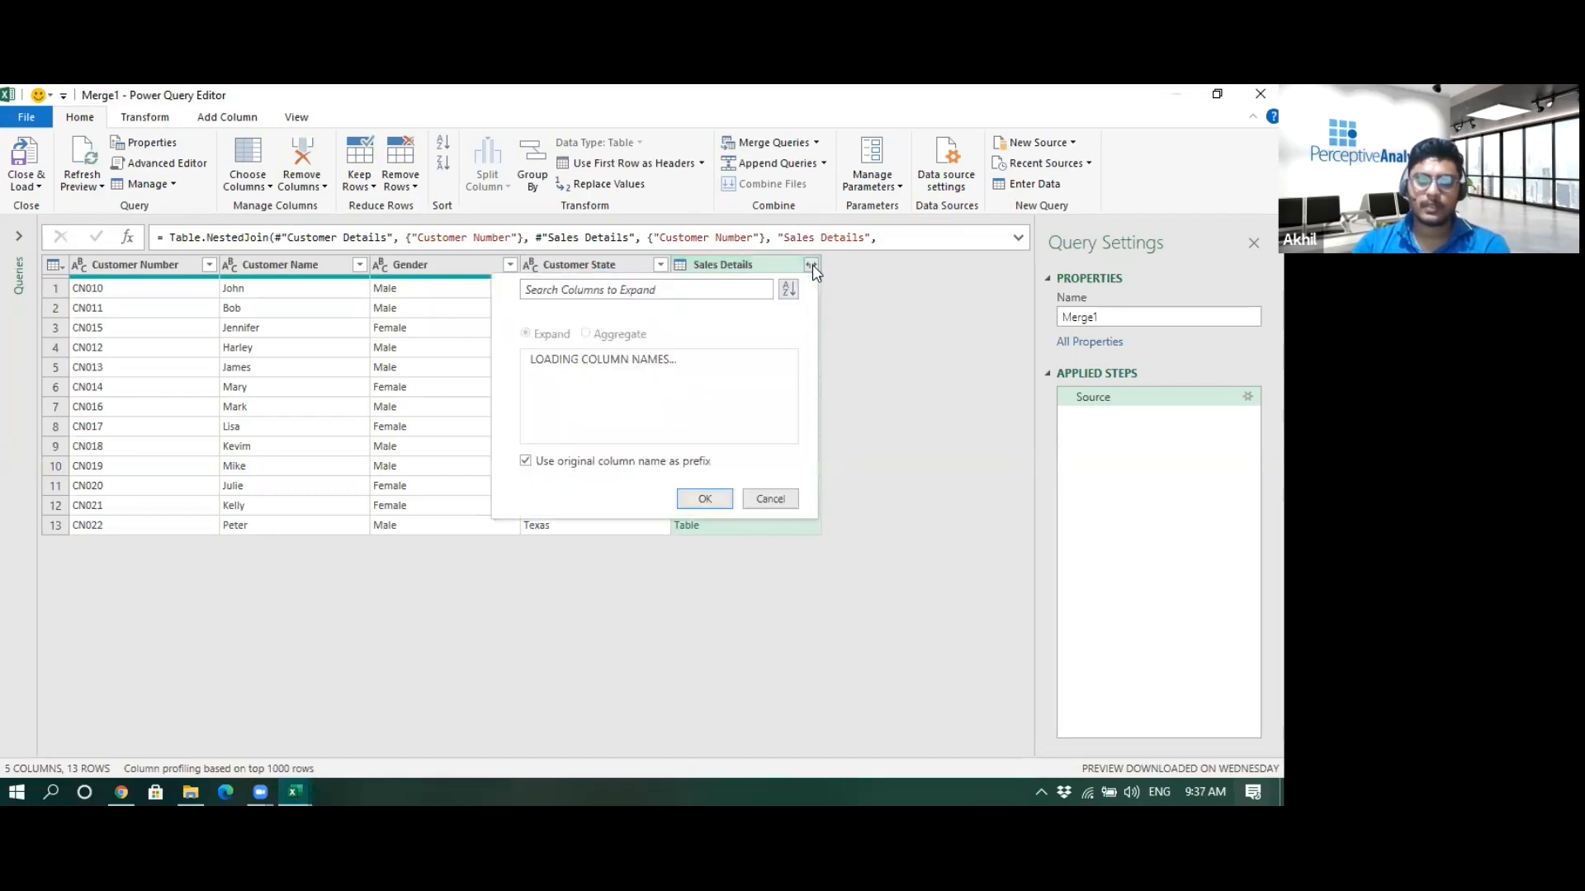
left_click(525, 462)
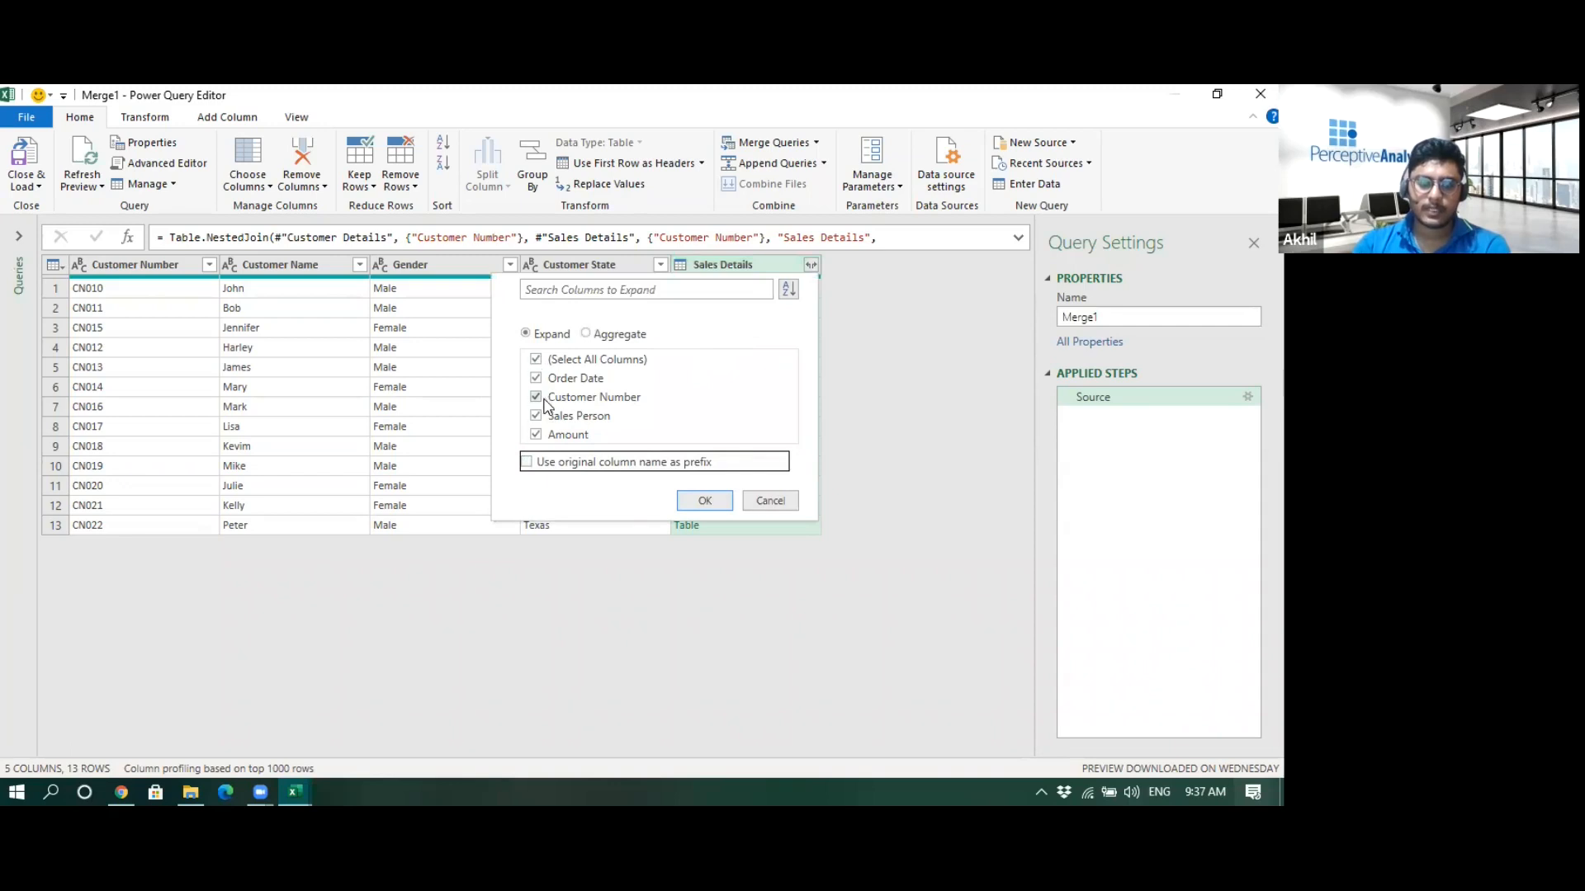
left_click(535, 399)
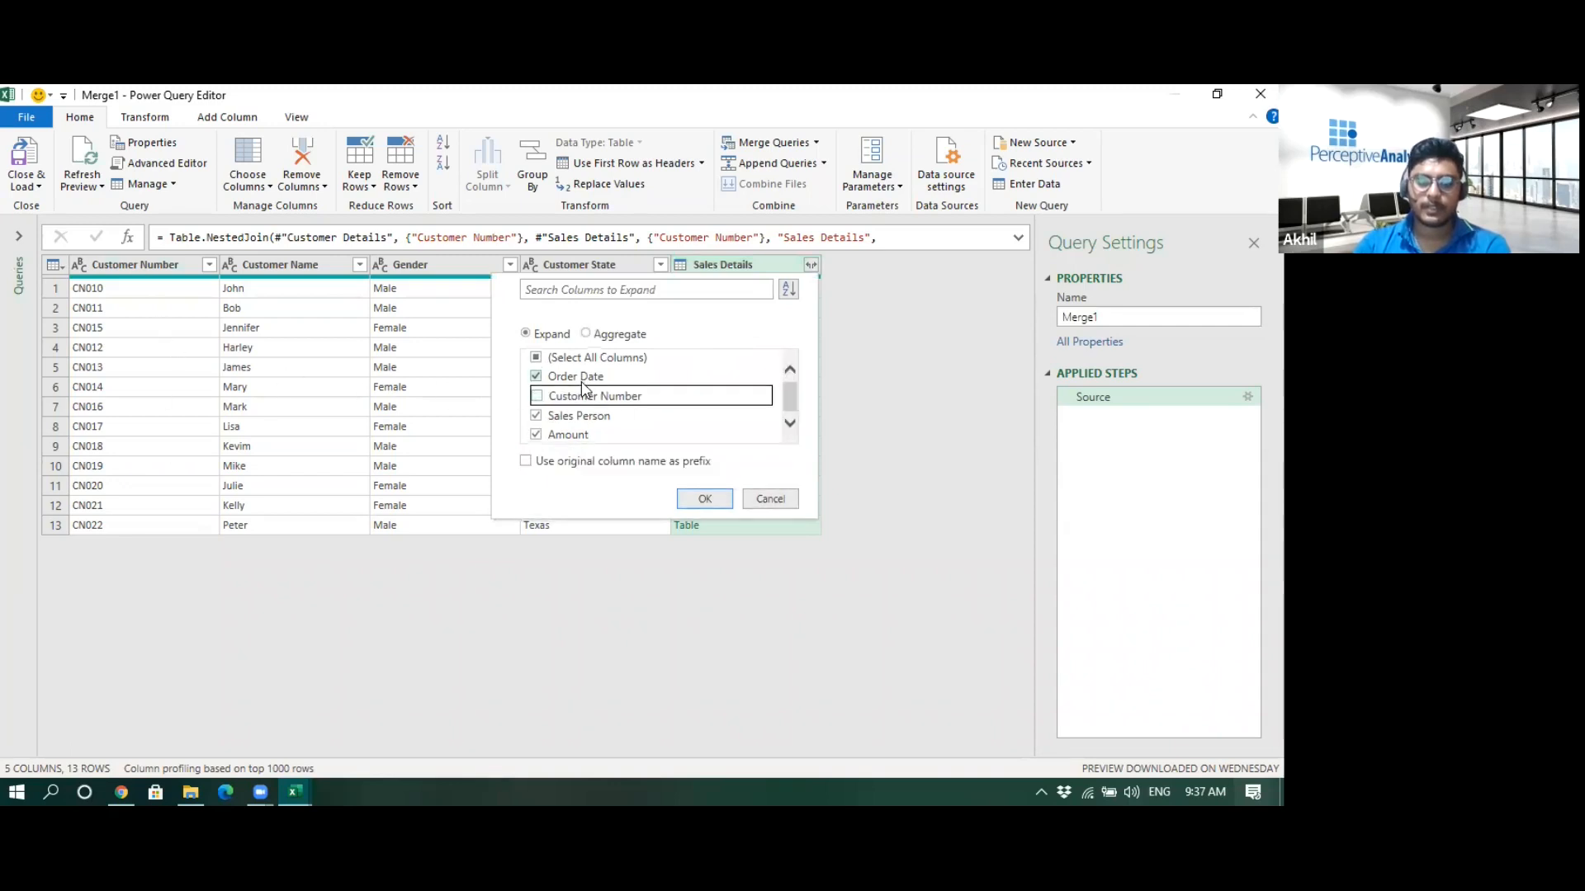
left_click(711, 500)
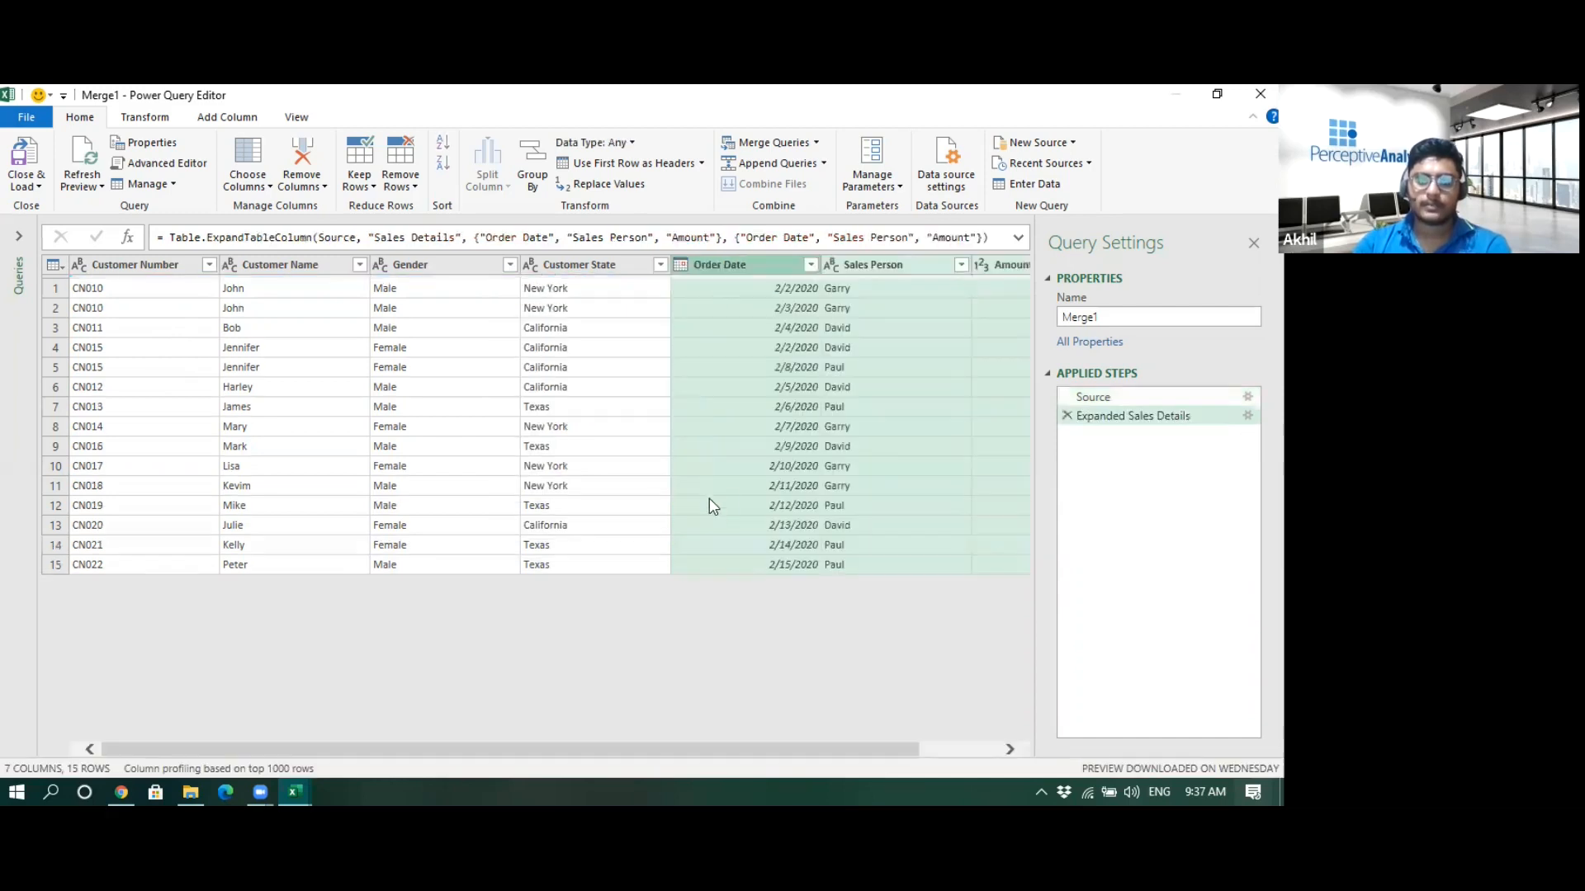
- Rename the merged query to Challange 1
mouse_move(685, 751)
left_mouse_down()
mouse_move(867, 748)
mouse_move(686, 749)
left_mouse_up()
left_click(1128, 317)
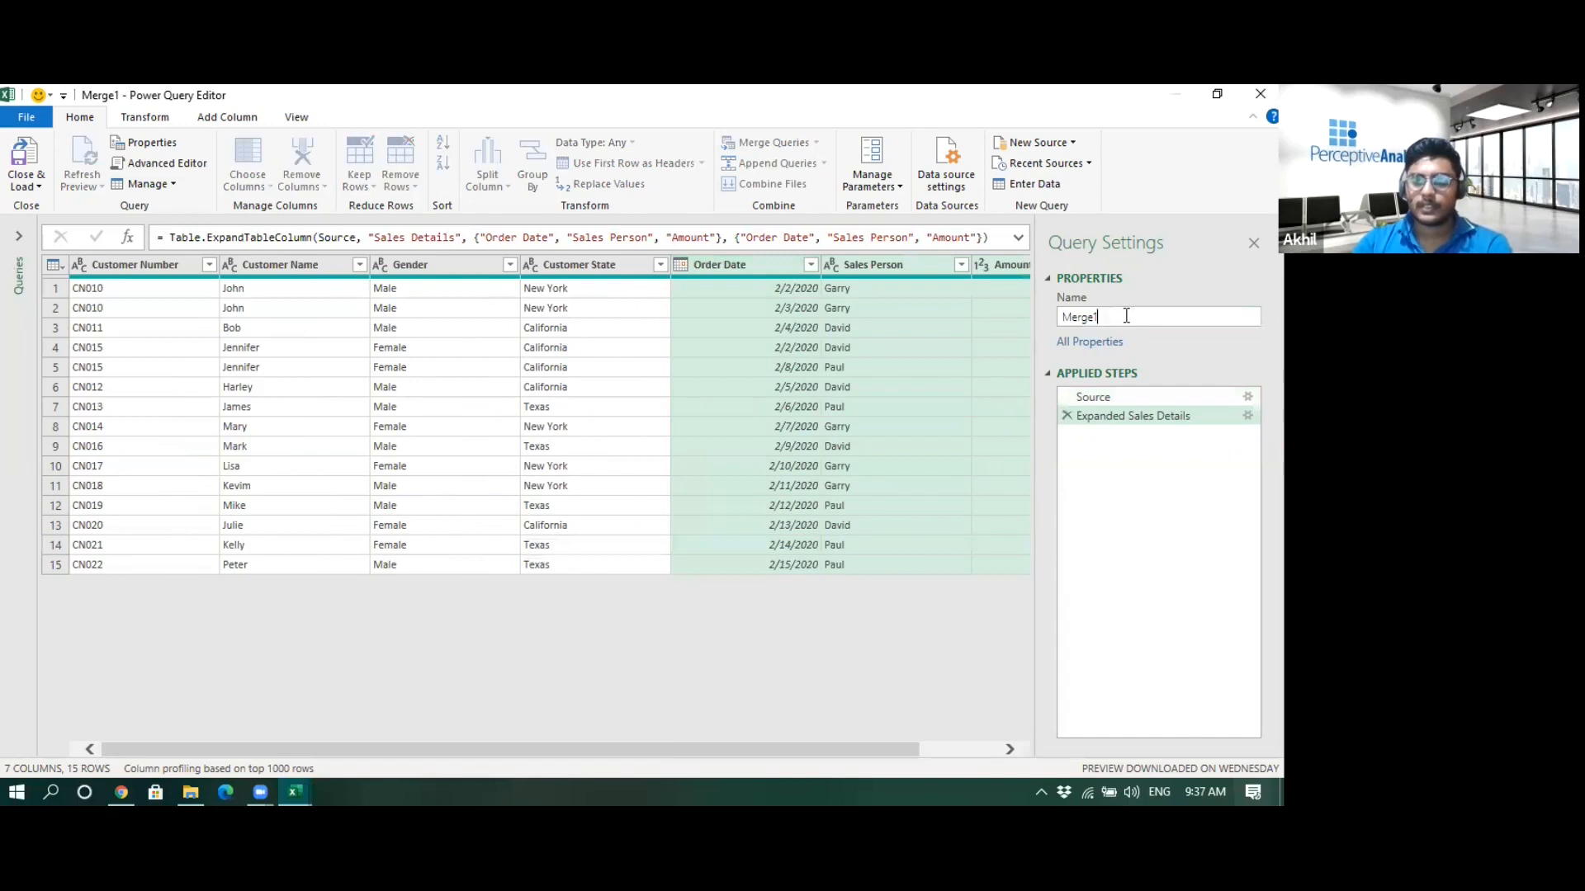
type("Cha")
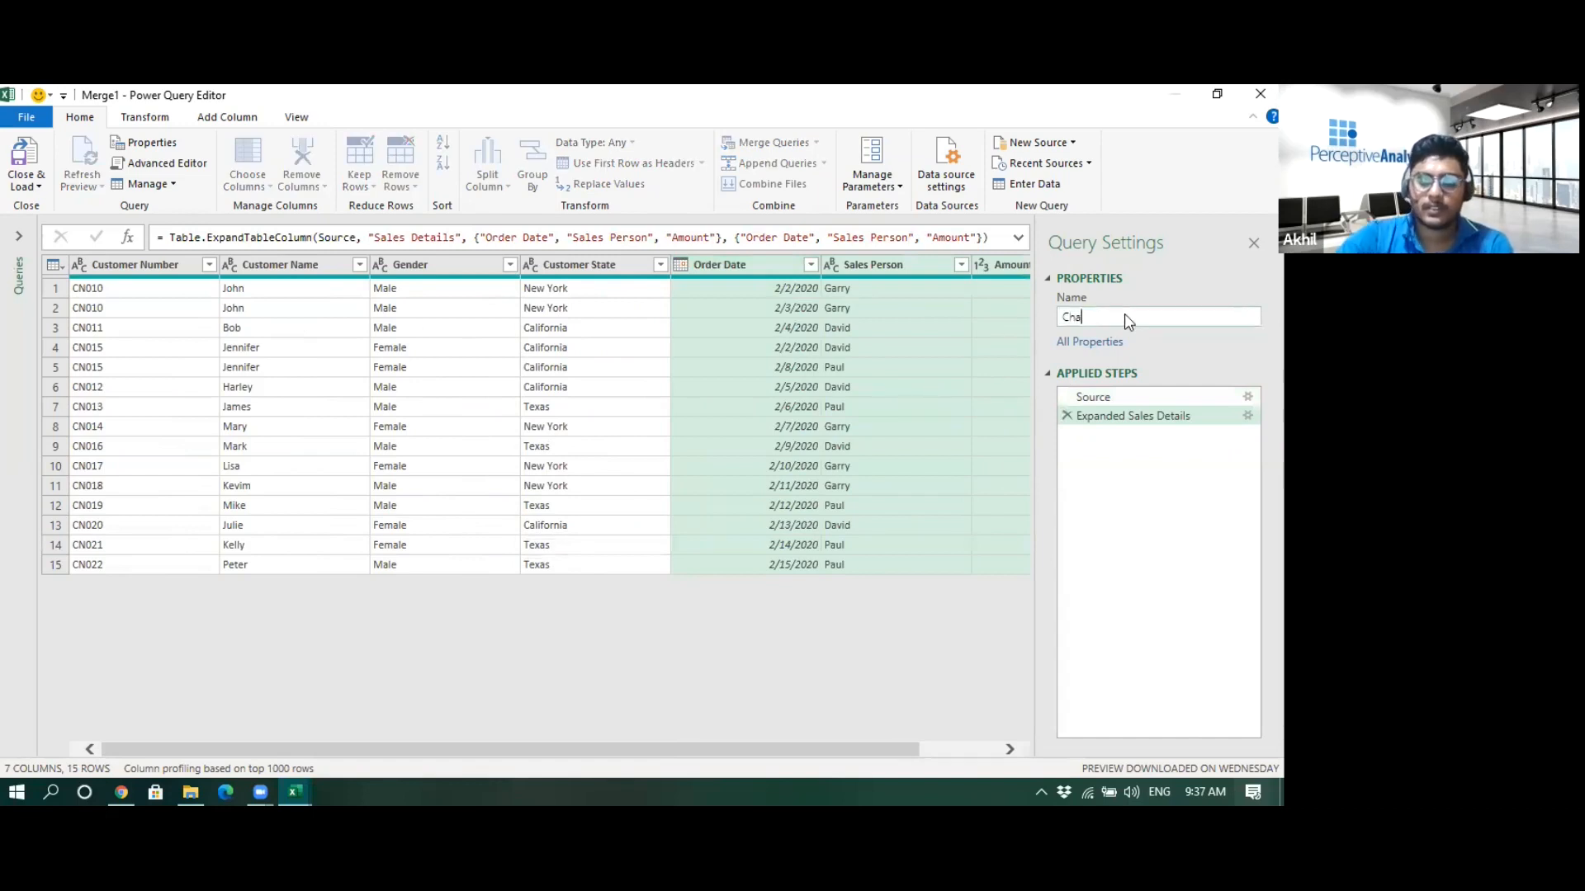
type("llange 1")
key("Return")
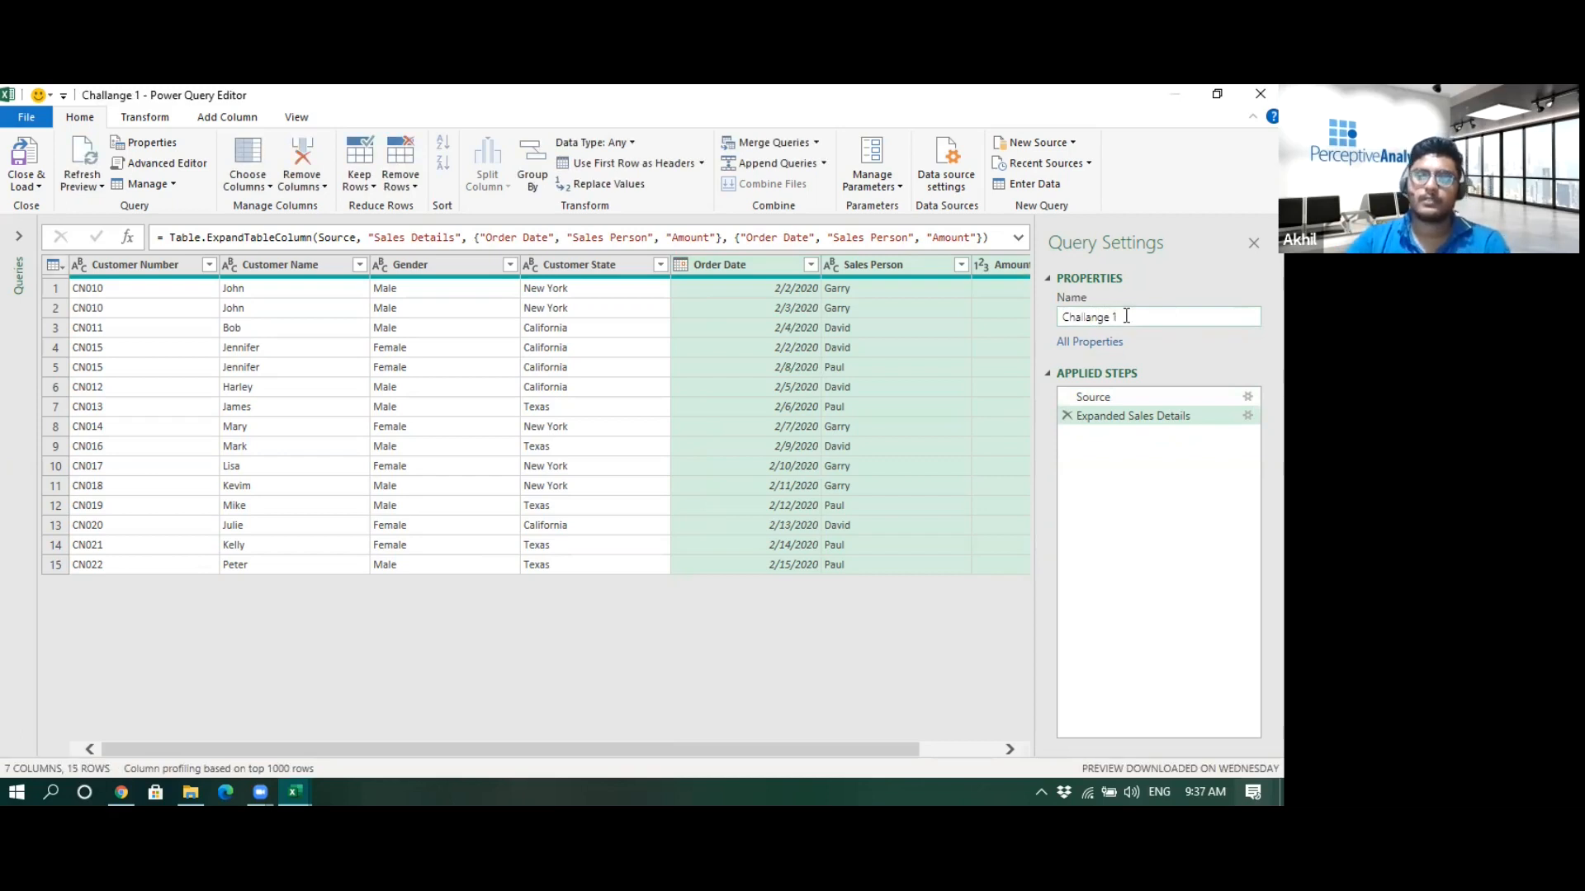
- Close and load the query as a table into the existing worksheet at cell B17
left_click(37, 187)
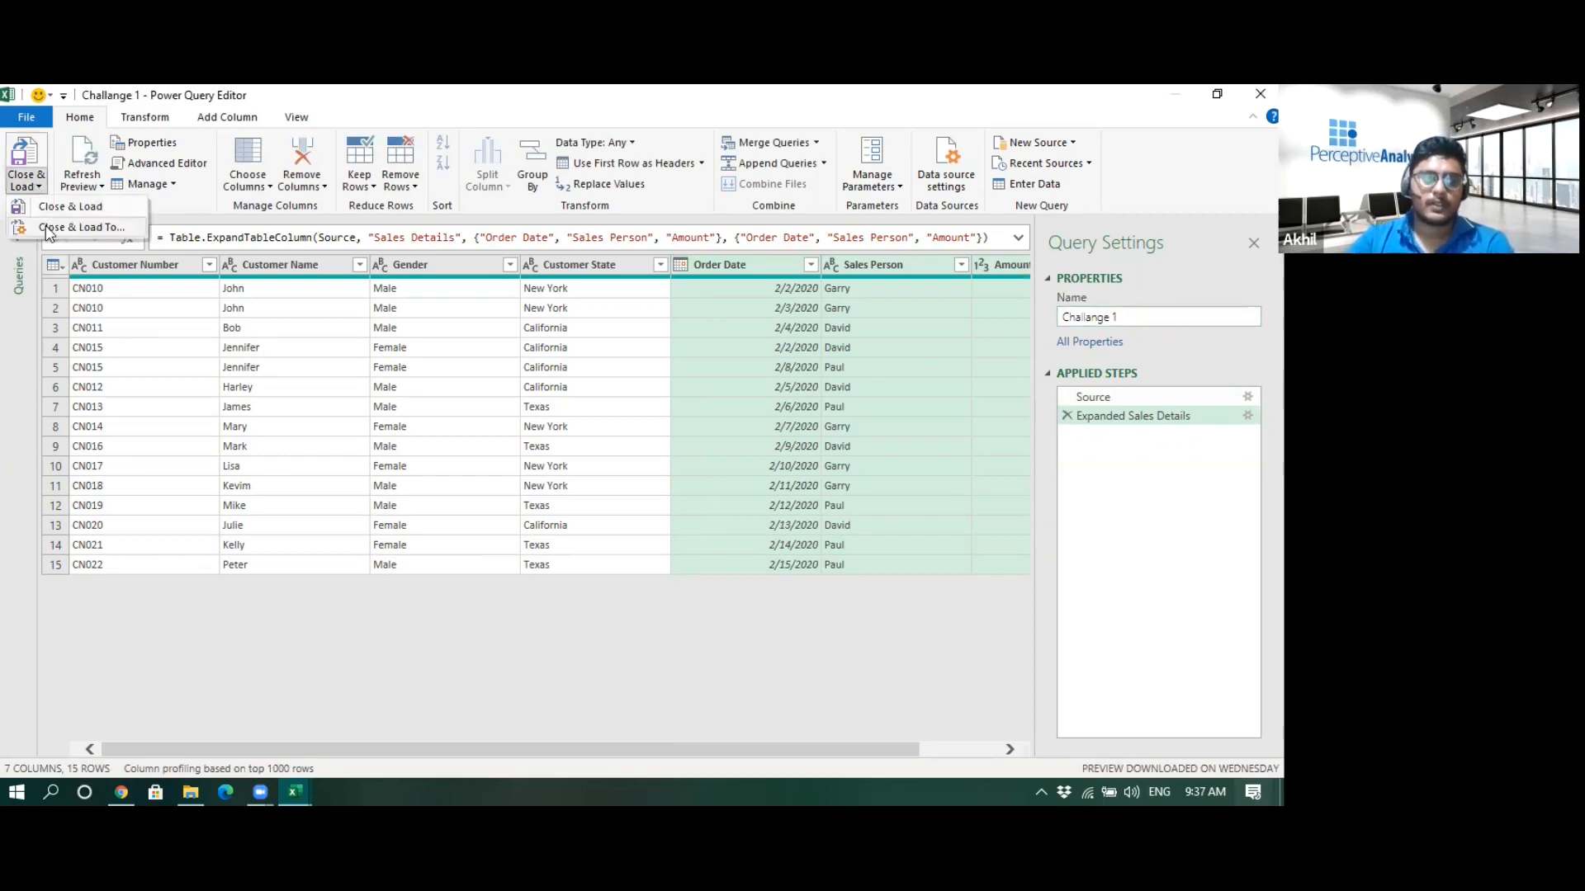
left_click(75, 227)
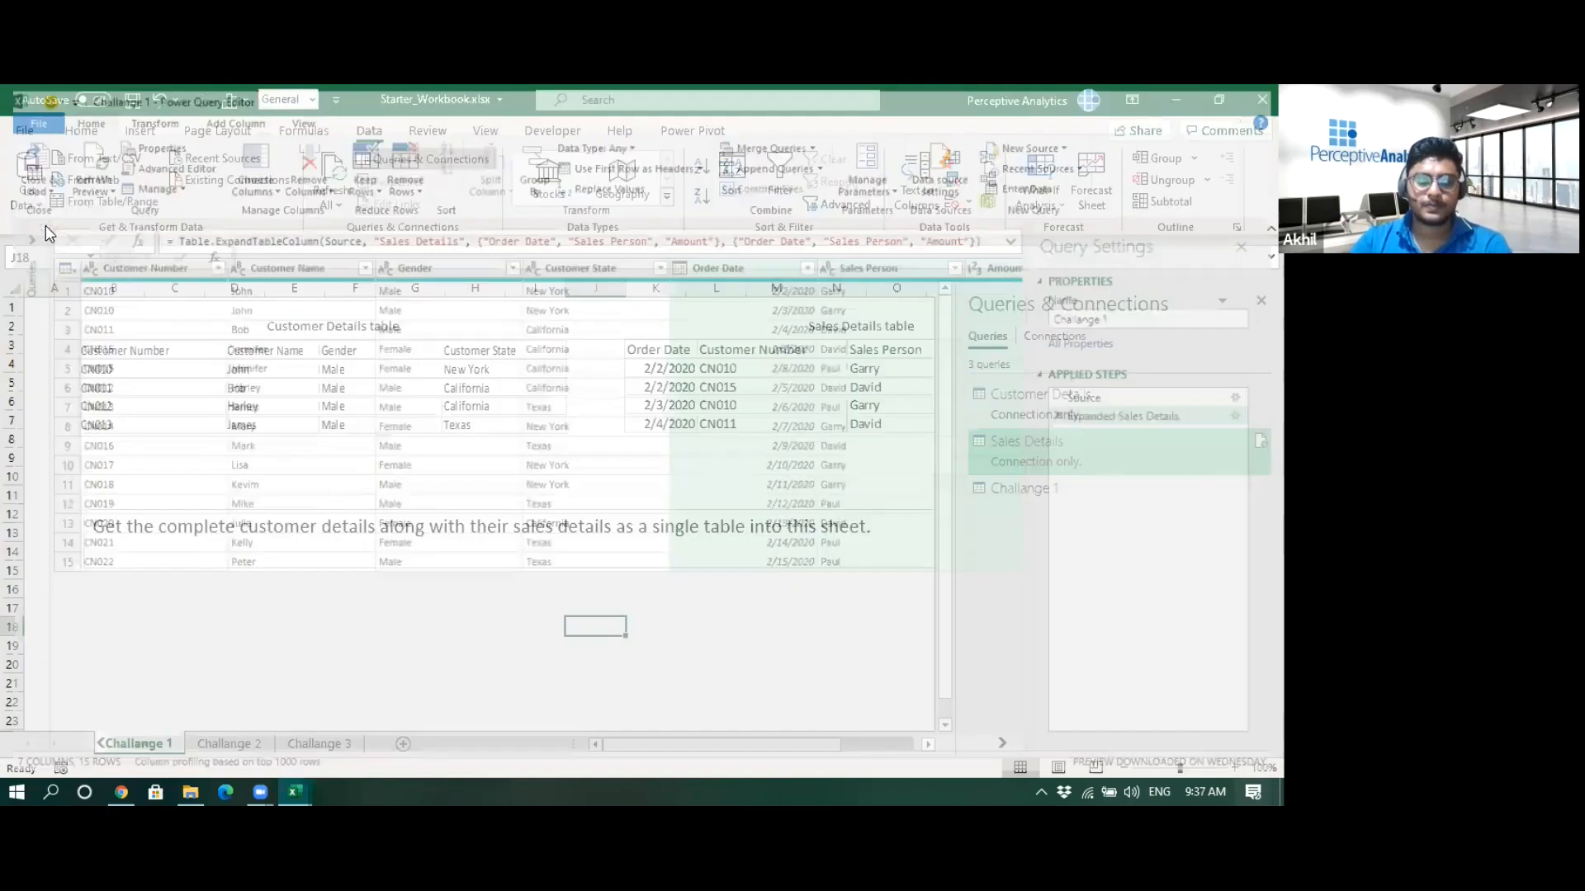
left_click(949, 501)
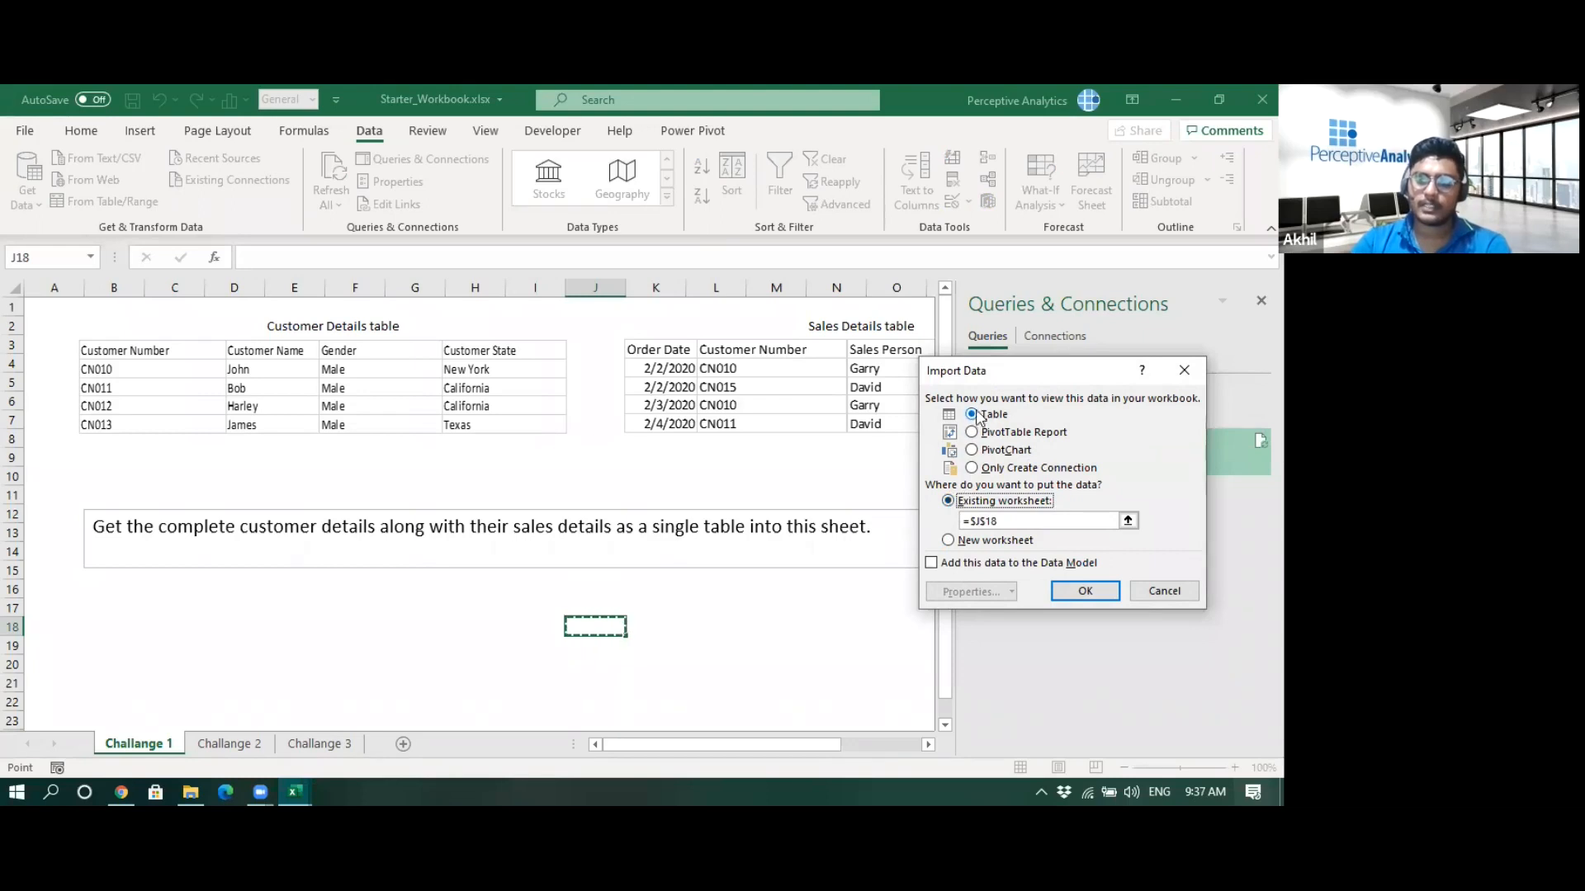
left_click(108, 601)
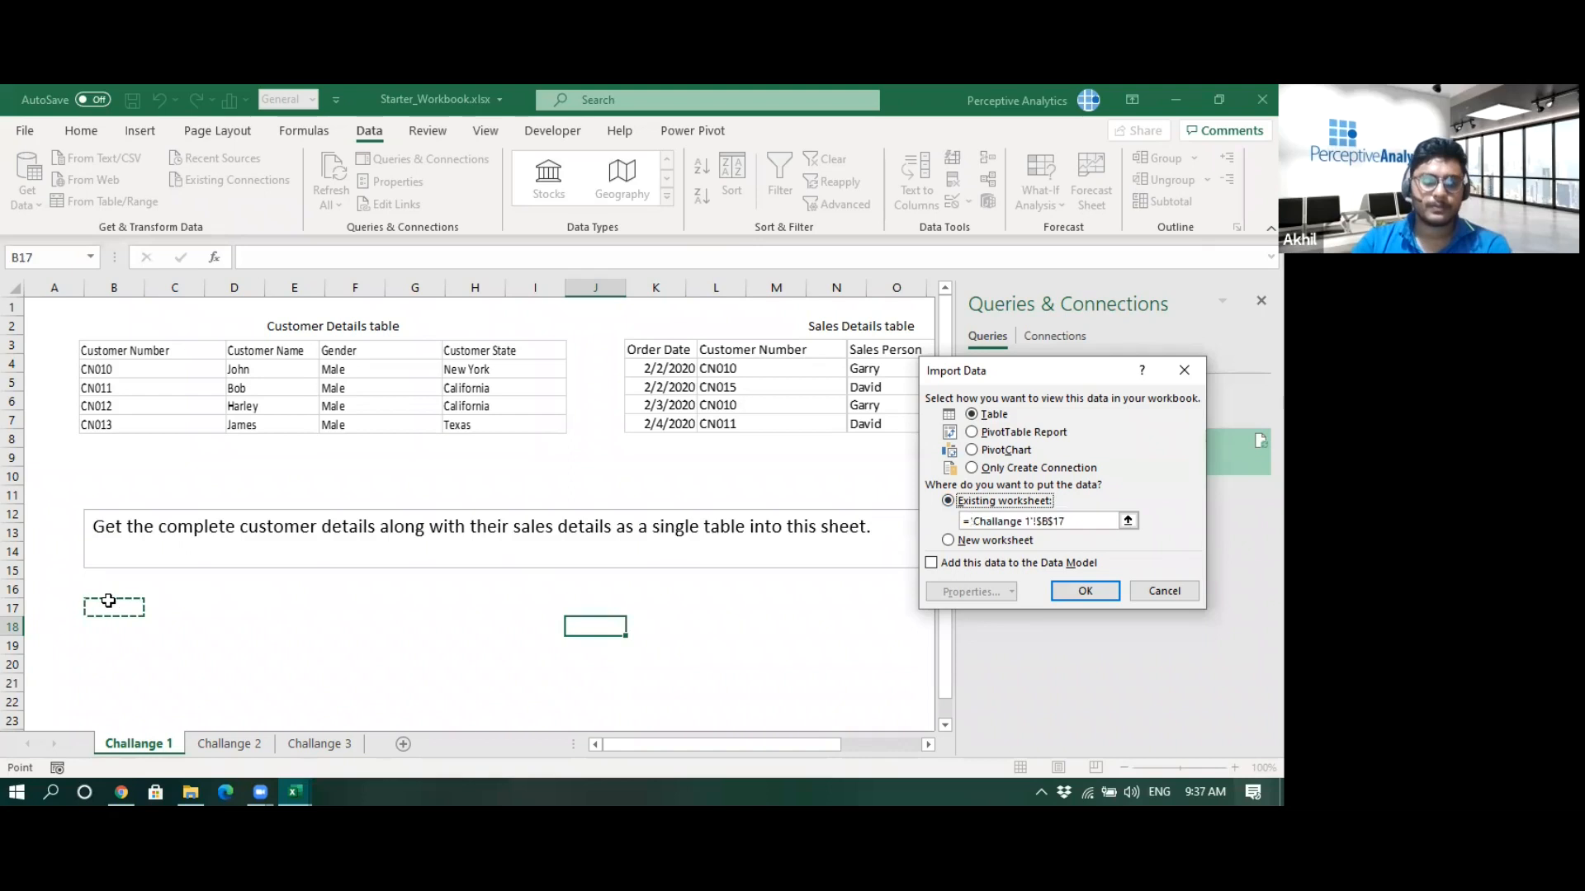
left_click(1084, 592)
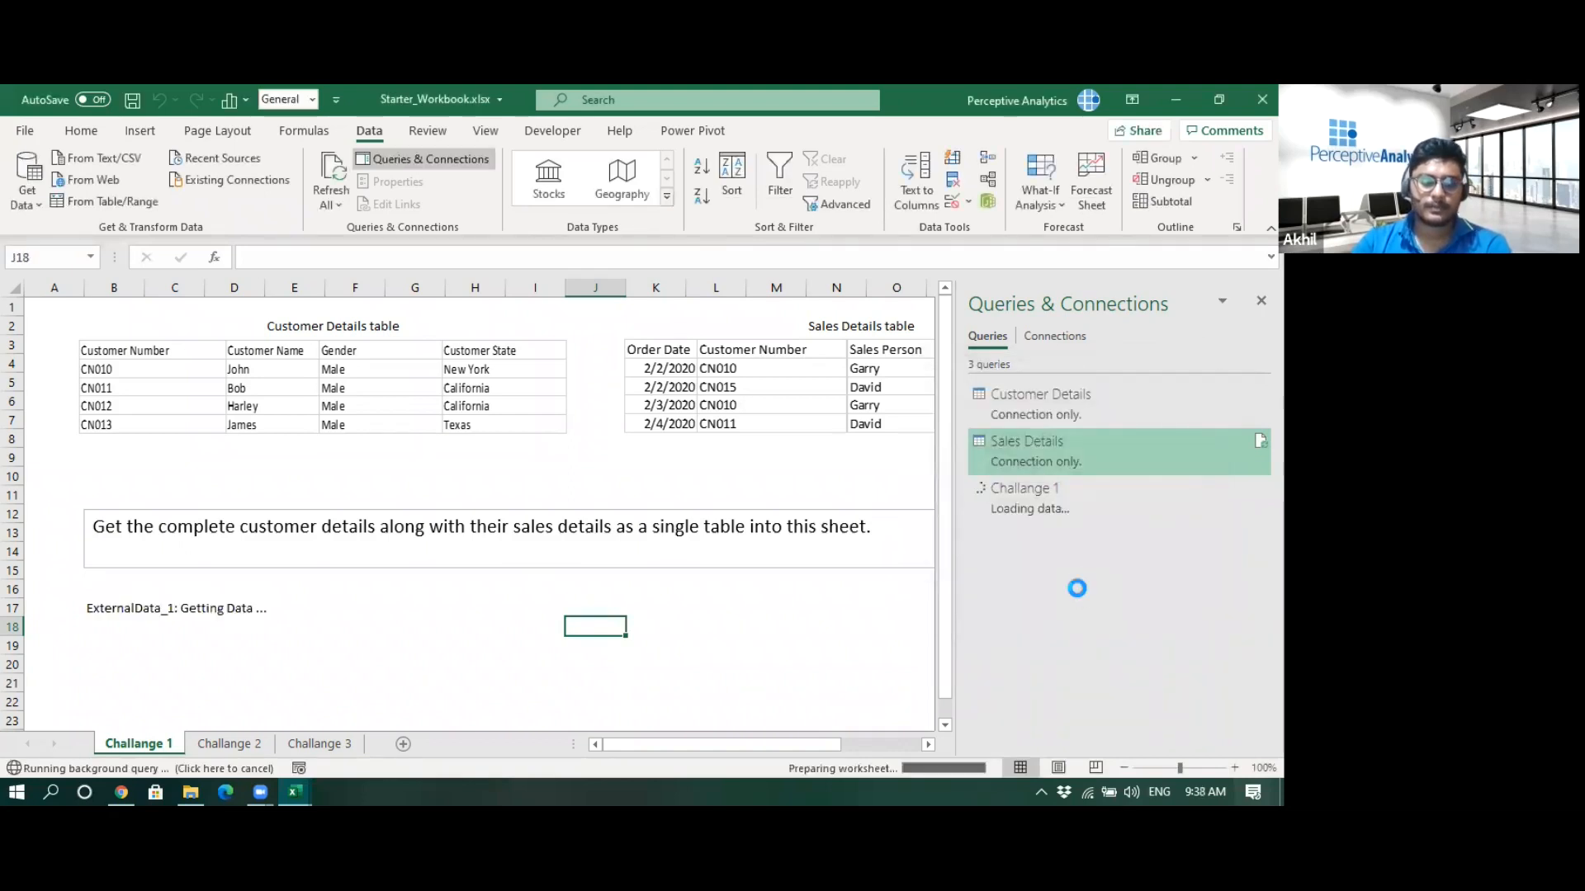
left_click(829, 595)
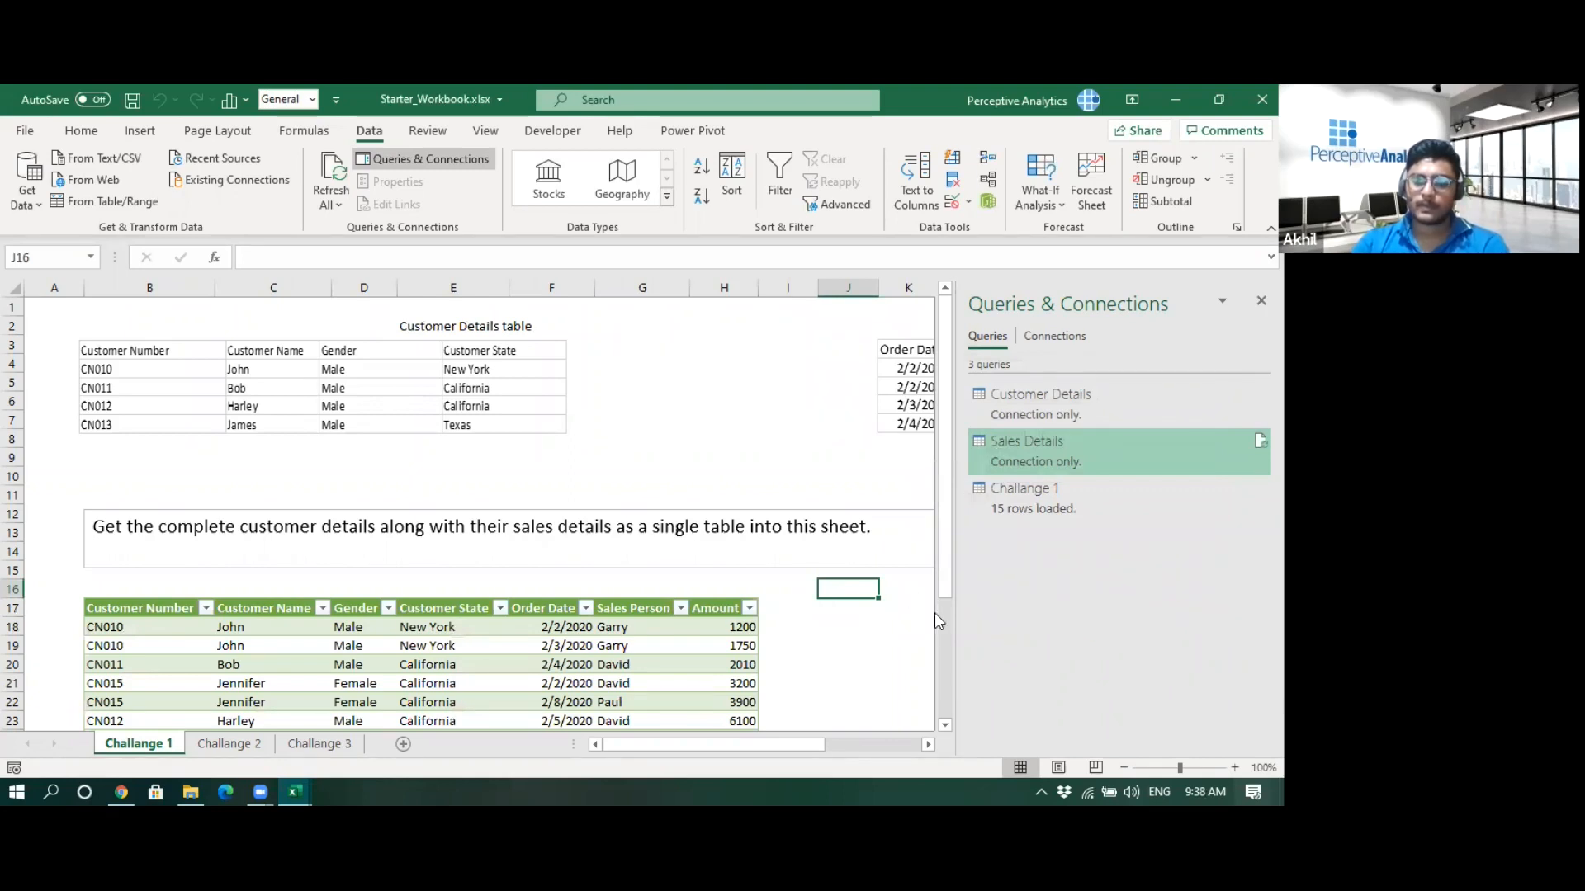
left_click(827, 626)
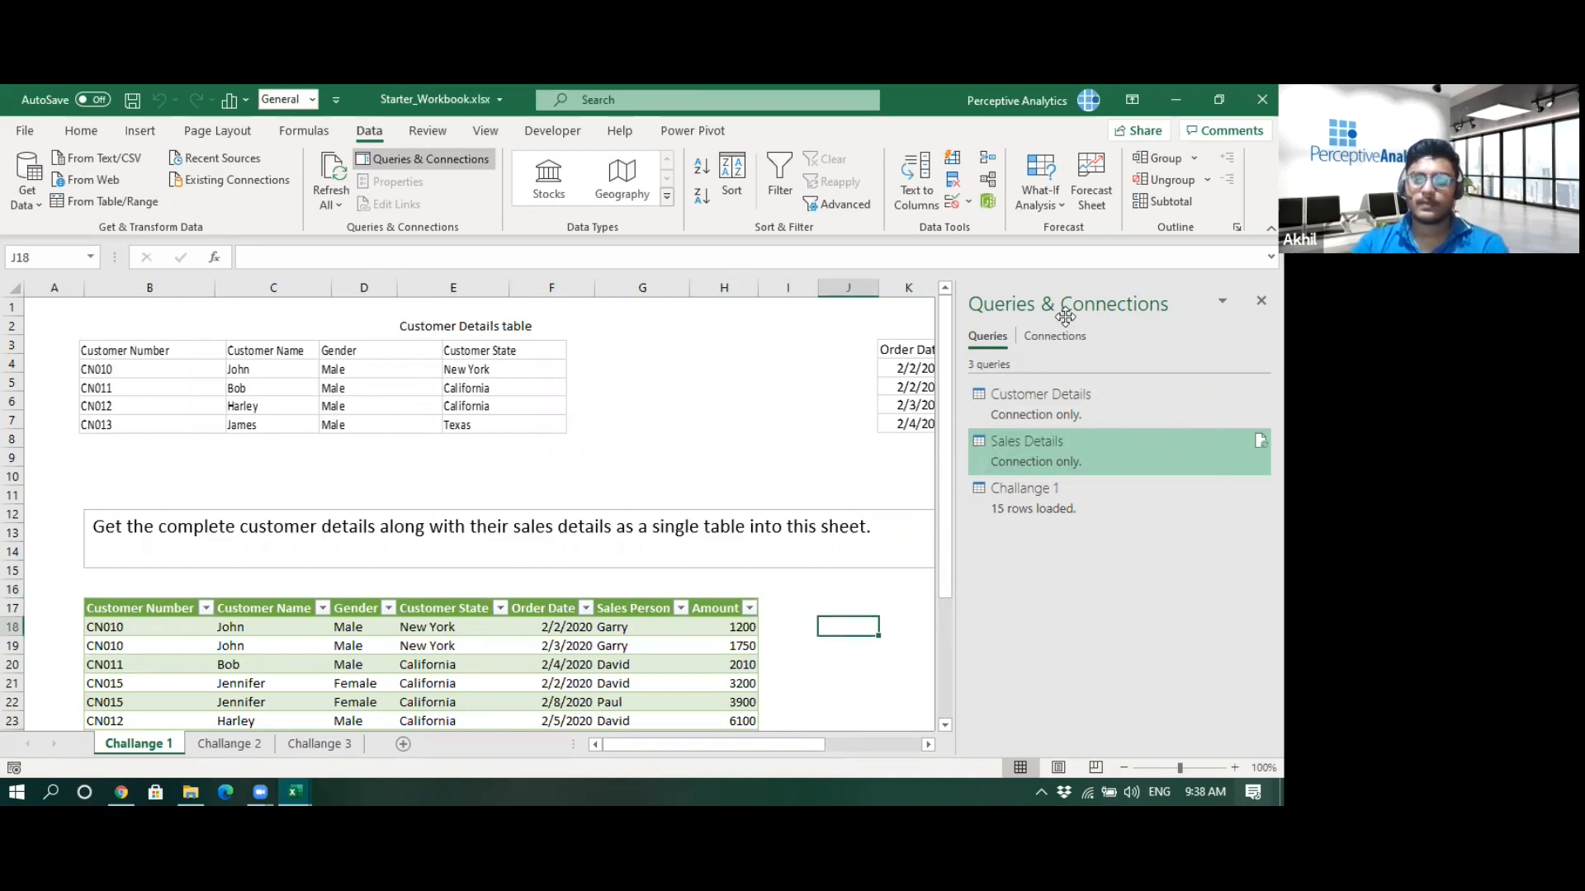
- Open the Challange 2 sheet and read its task description
left_click_drag(955, 390, 1103, 390)
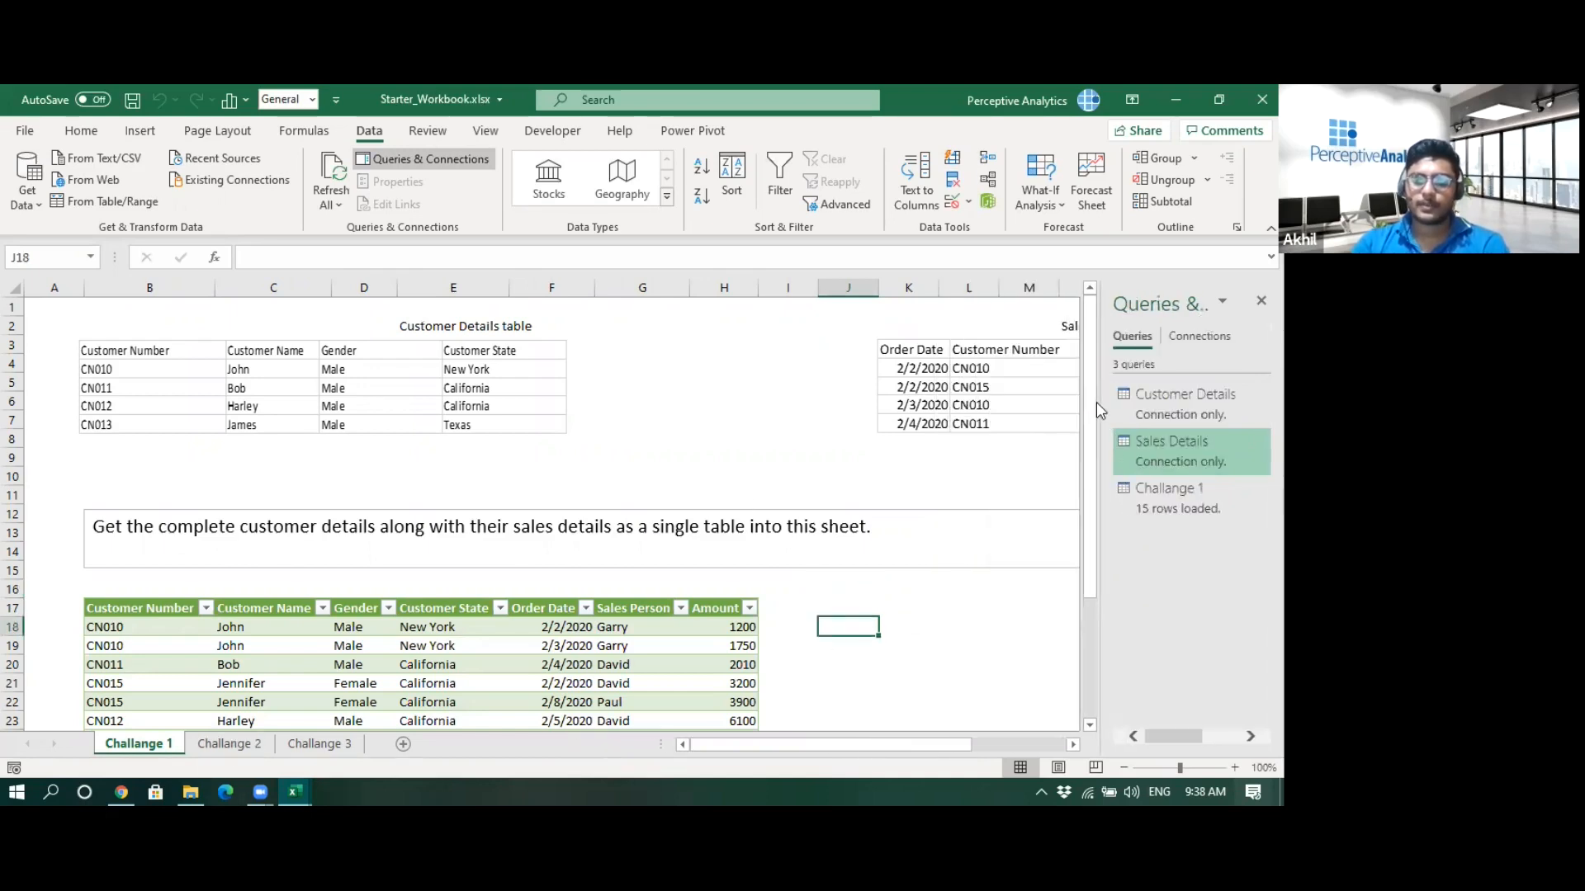
left_click(241, 747)
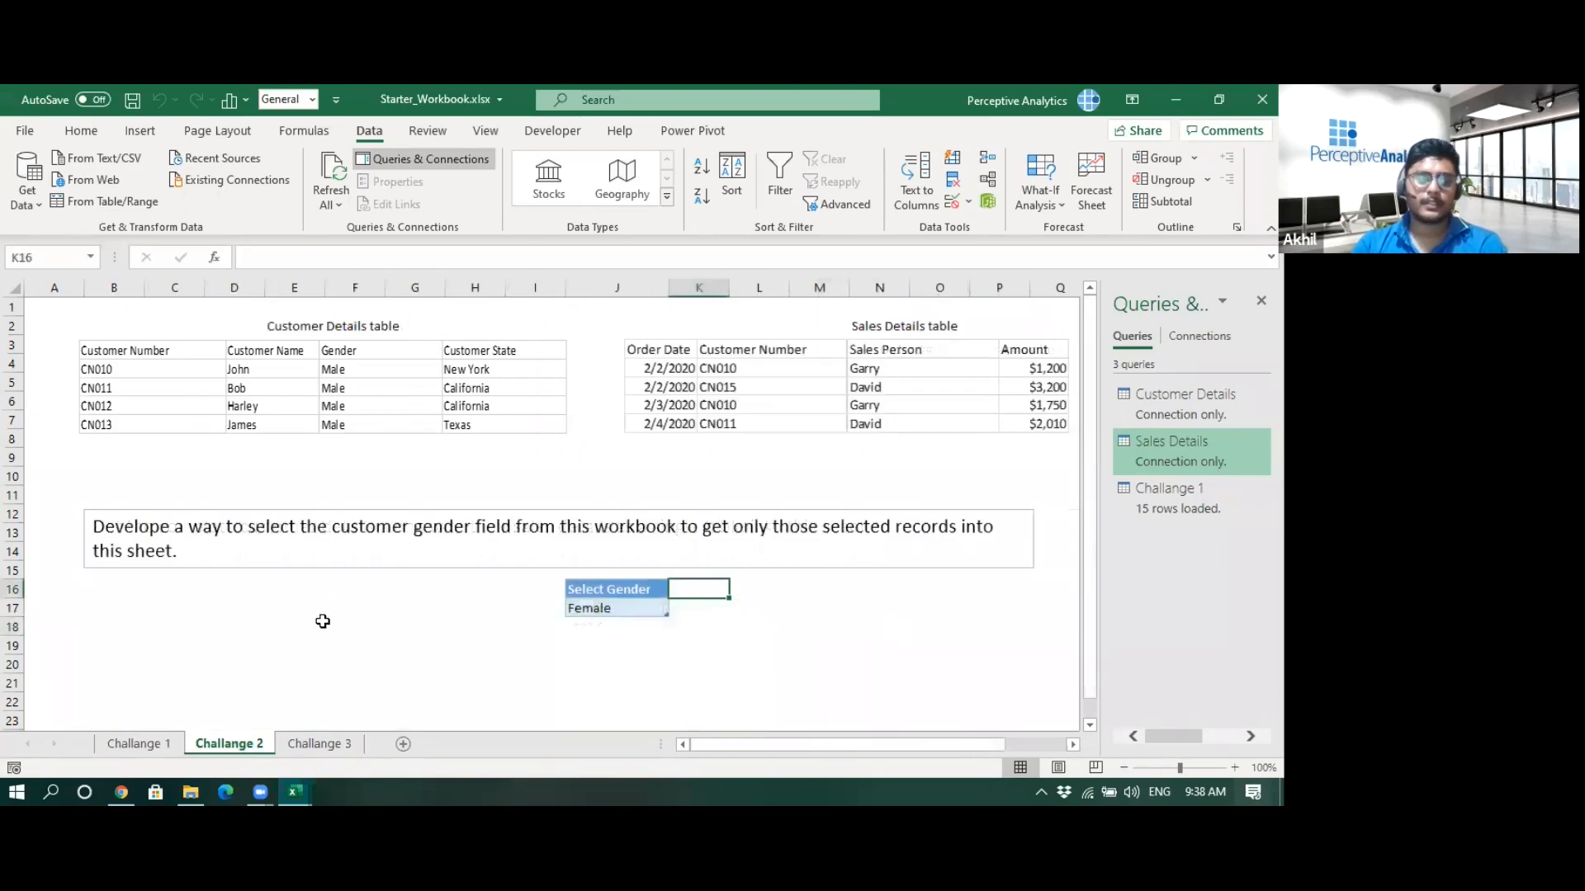
left_click(325, 625)
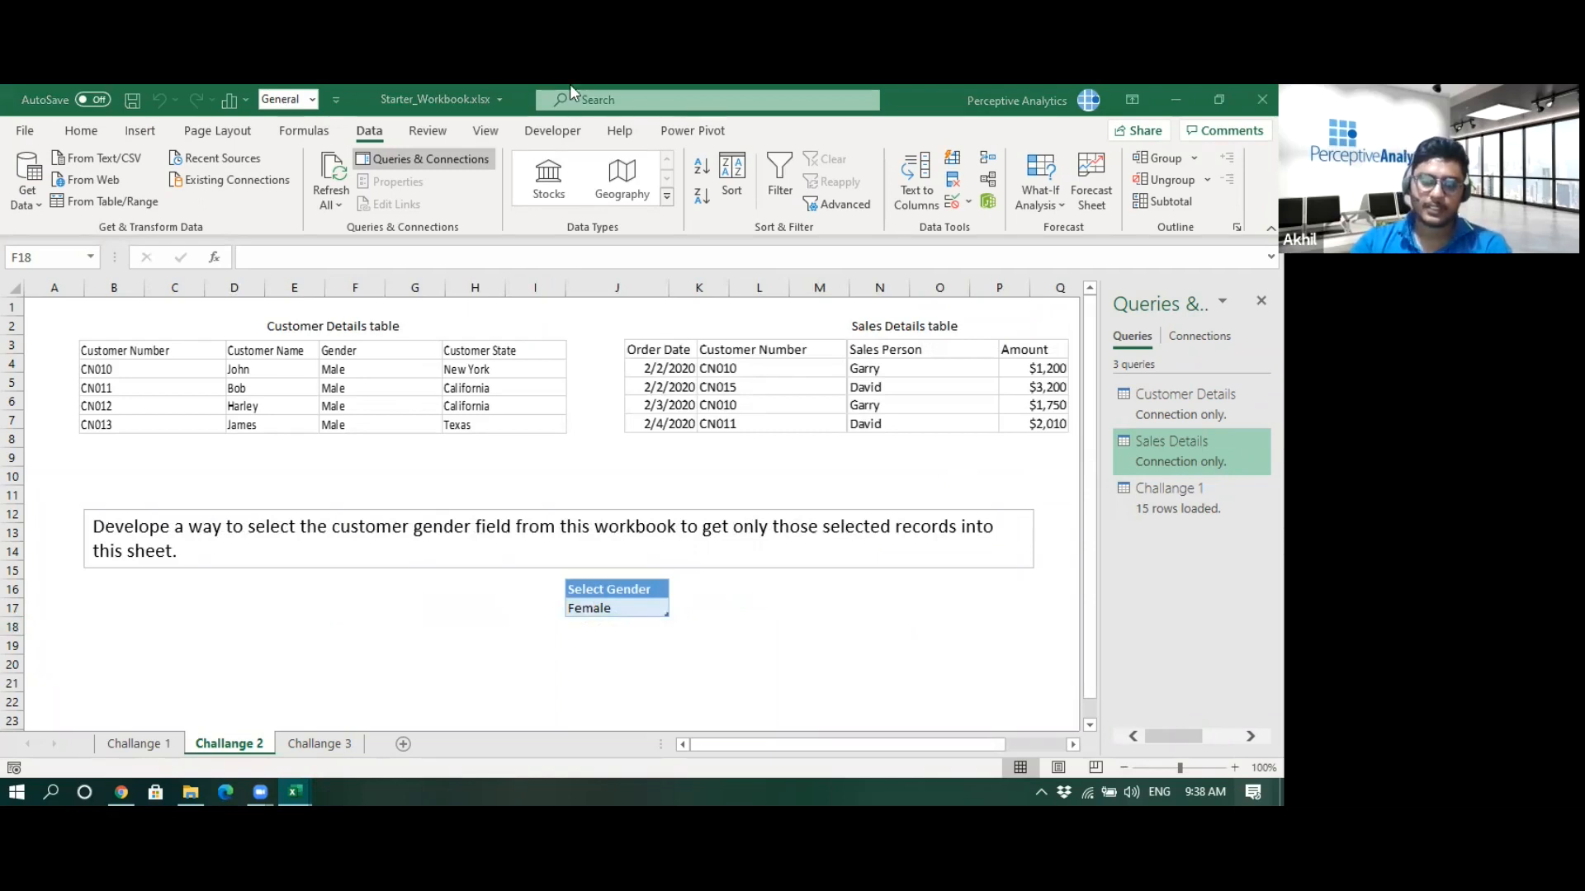
- Switch to Finished_Workbook.xlsx and review the filtered result tables on the Challange 2 and Challange 1 sheets
key("alt+Tab")
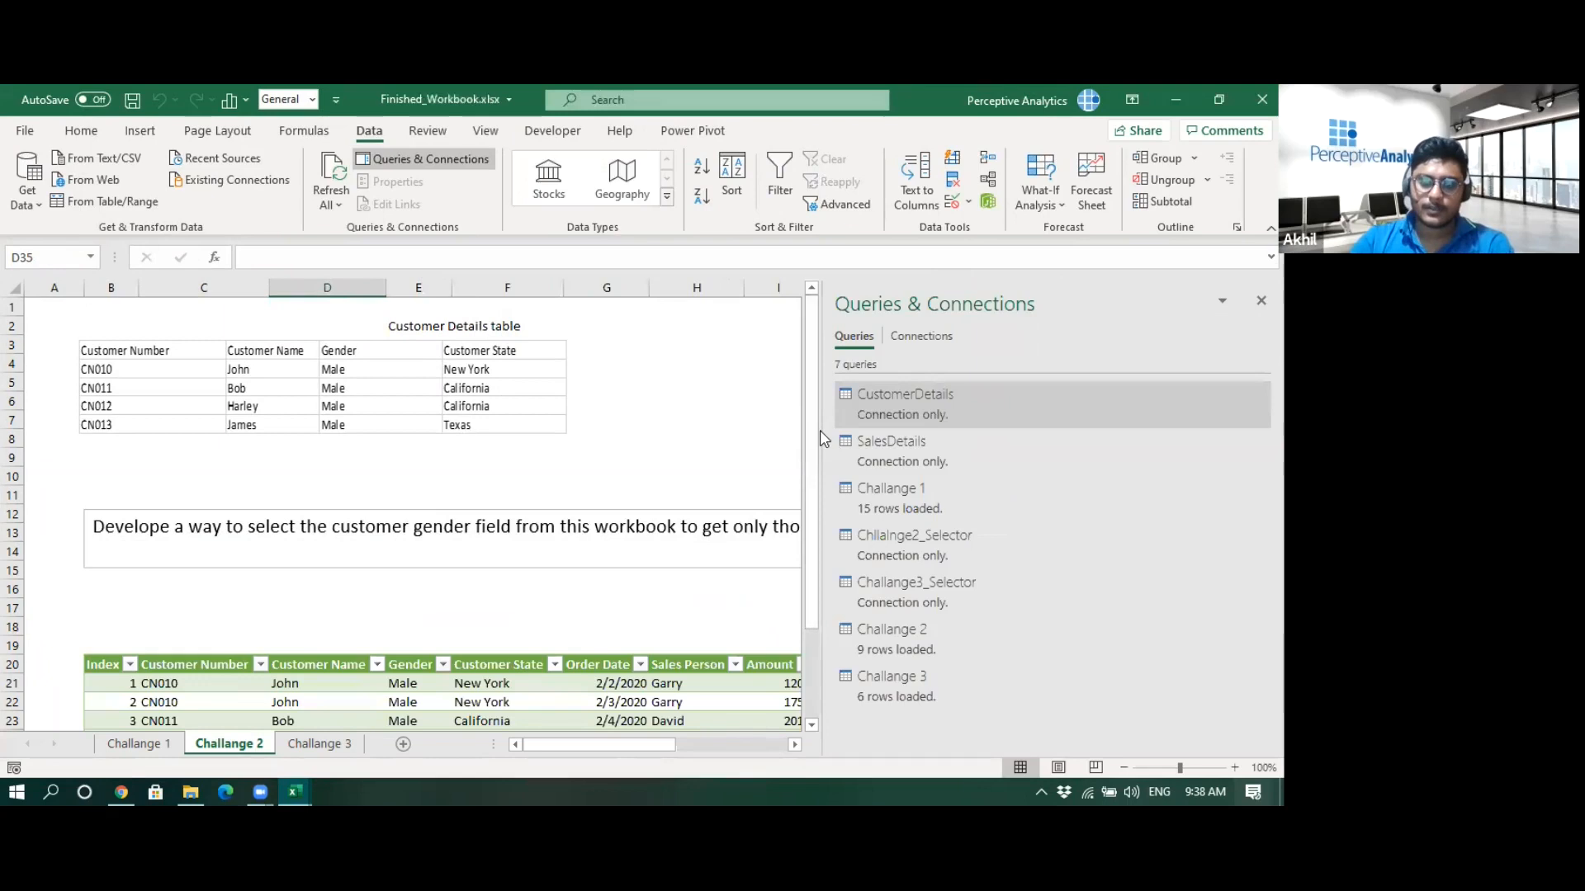
left_click_drag(821, 438, 1188, 450)
scroll(901, 413, "down", 2)
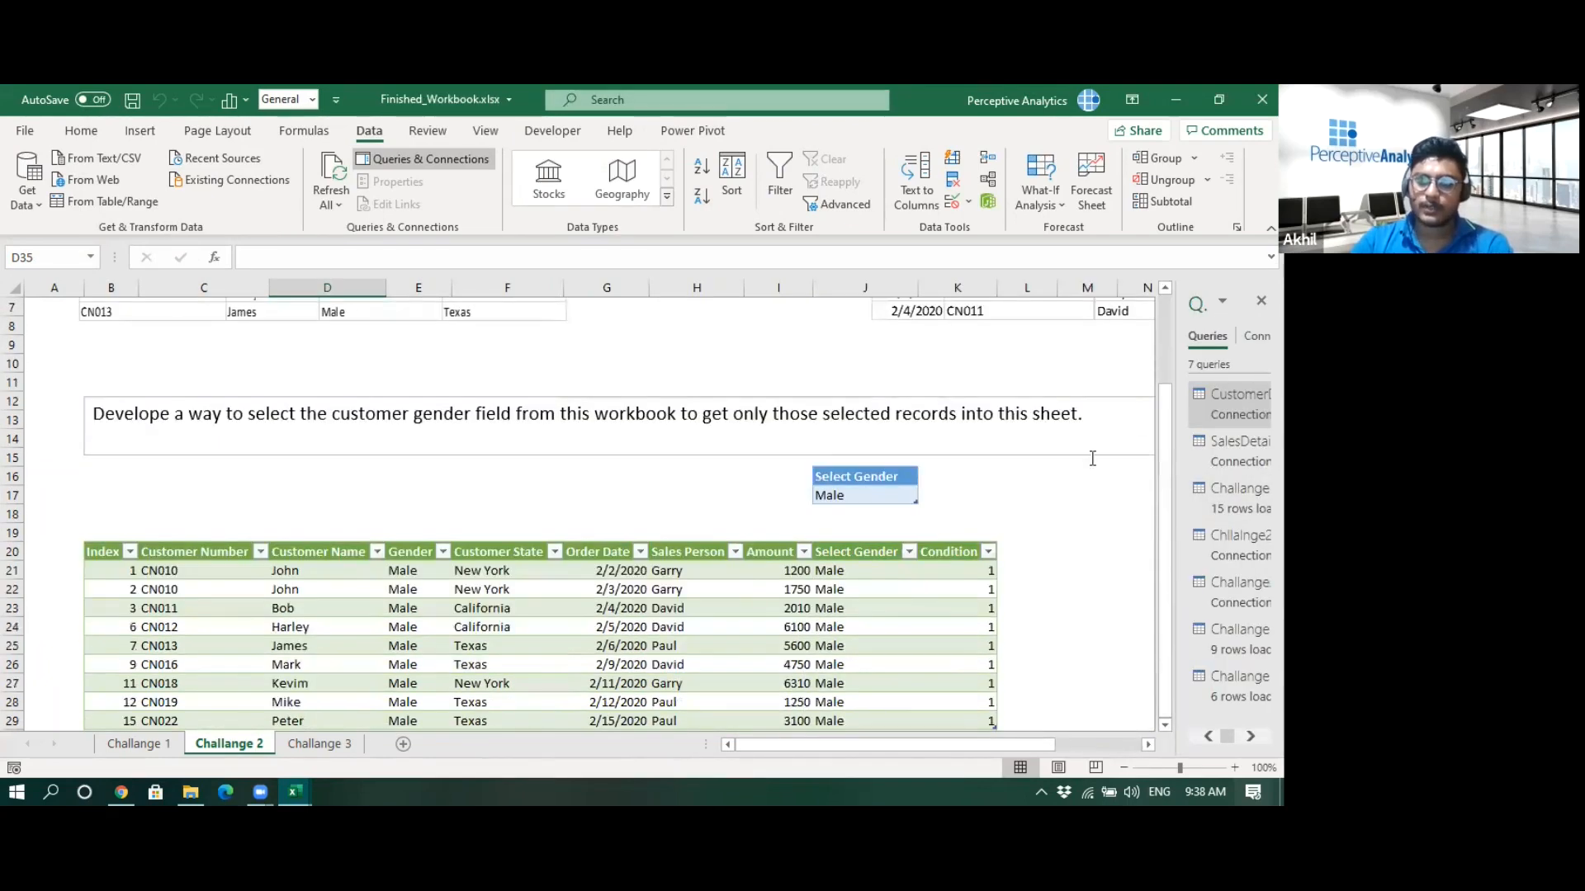
scroll(898, 515, "down", 1)
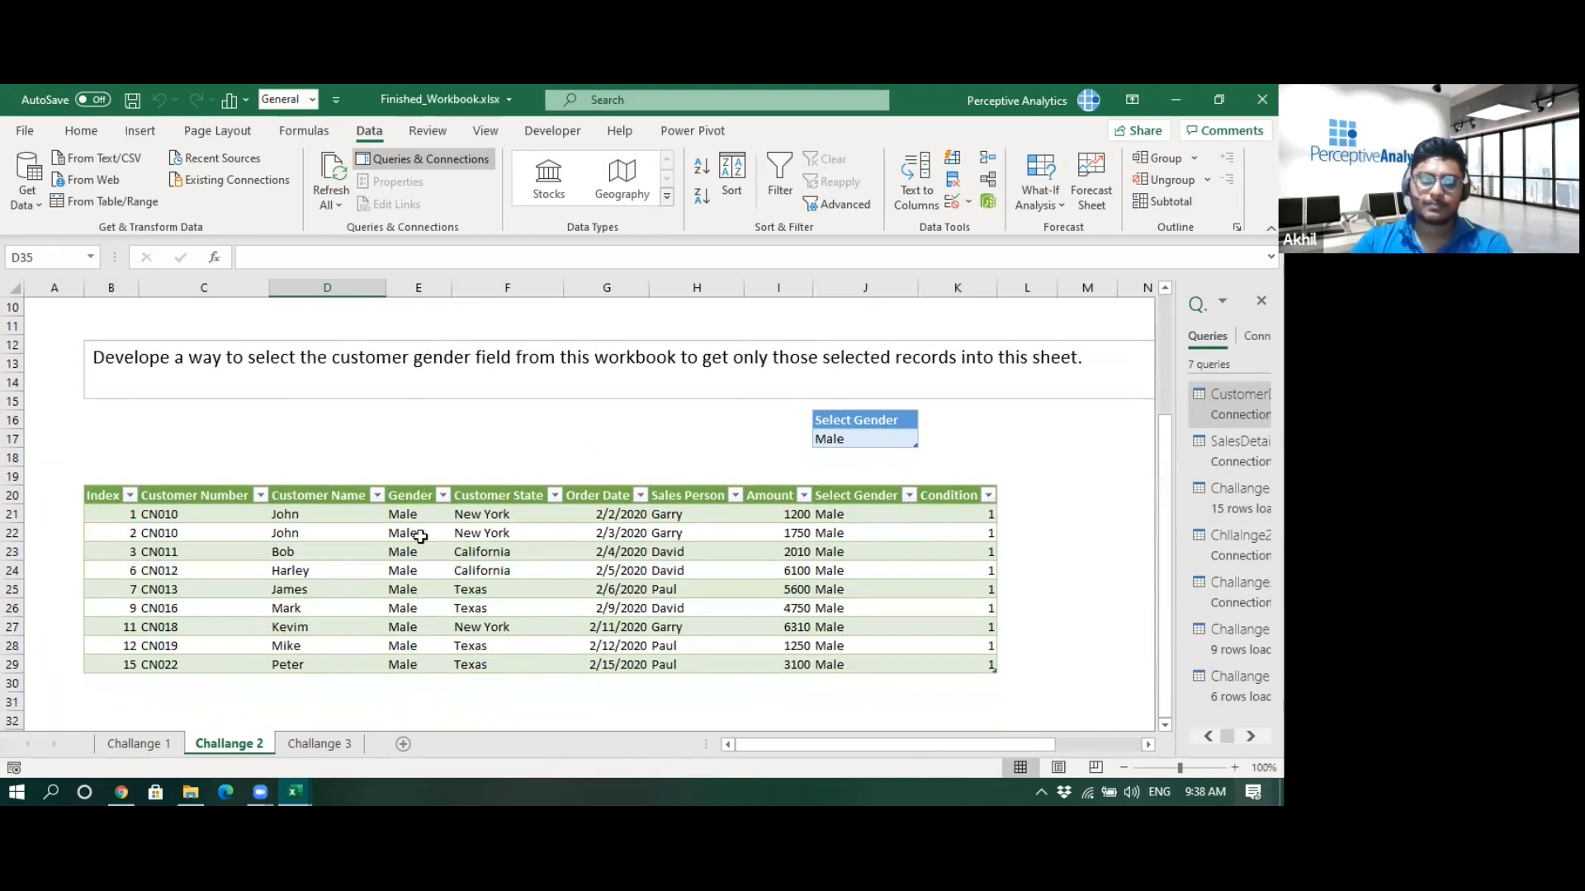
left_click(1125, 767)
left_click(1125, 768)
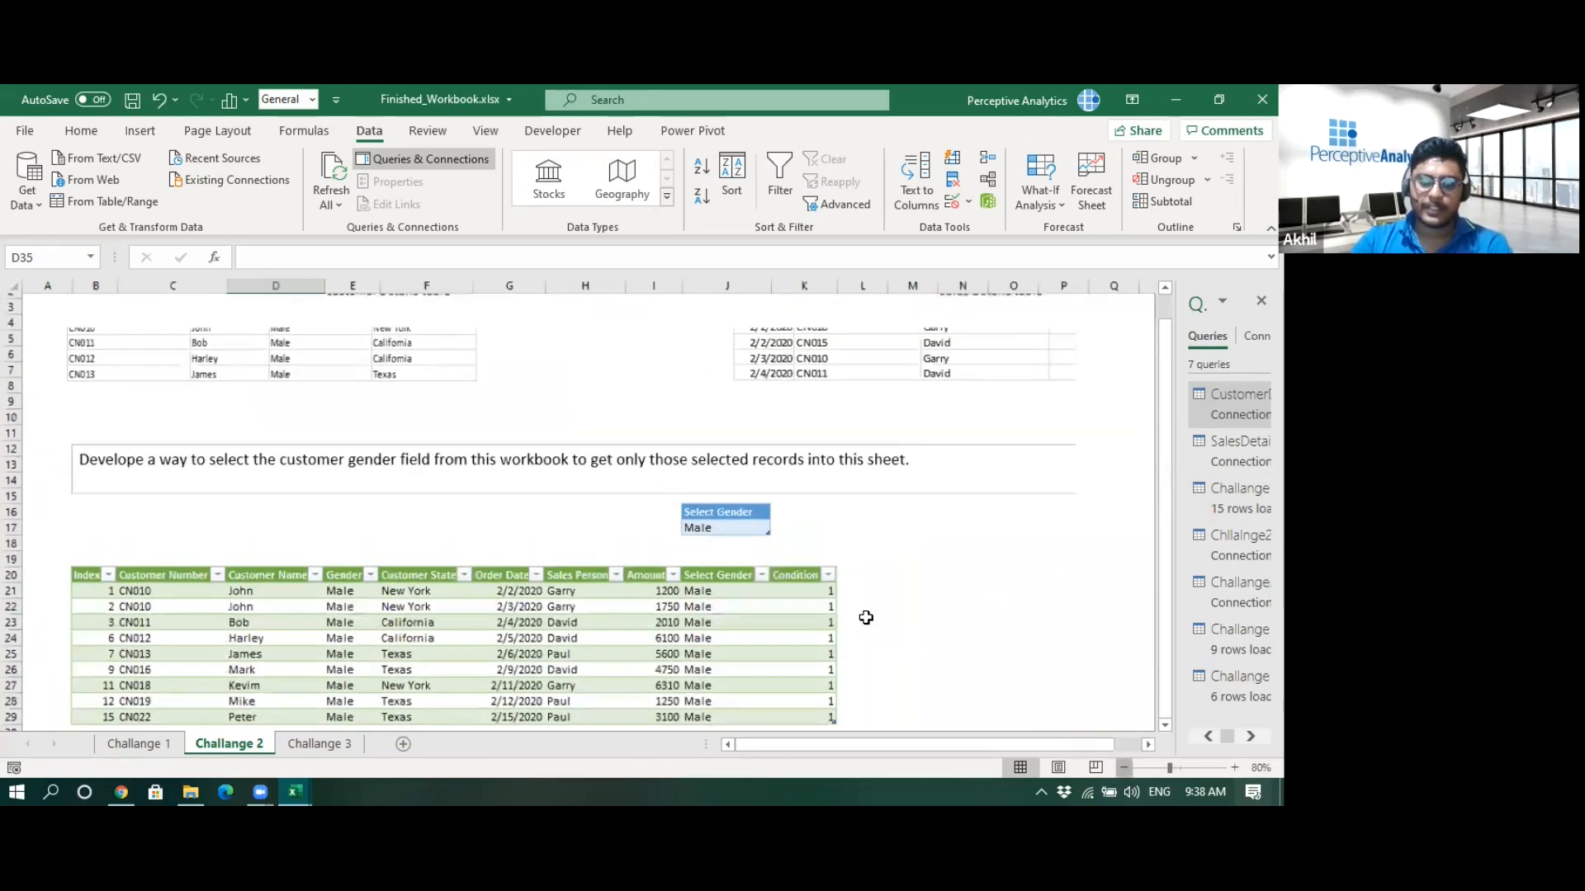
scroll(845, 601, "down", 1)
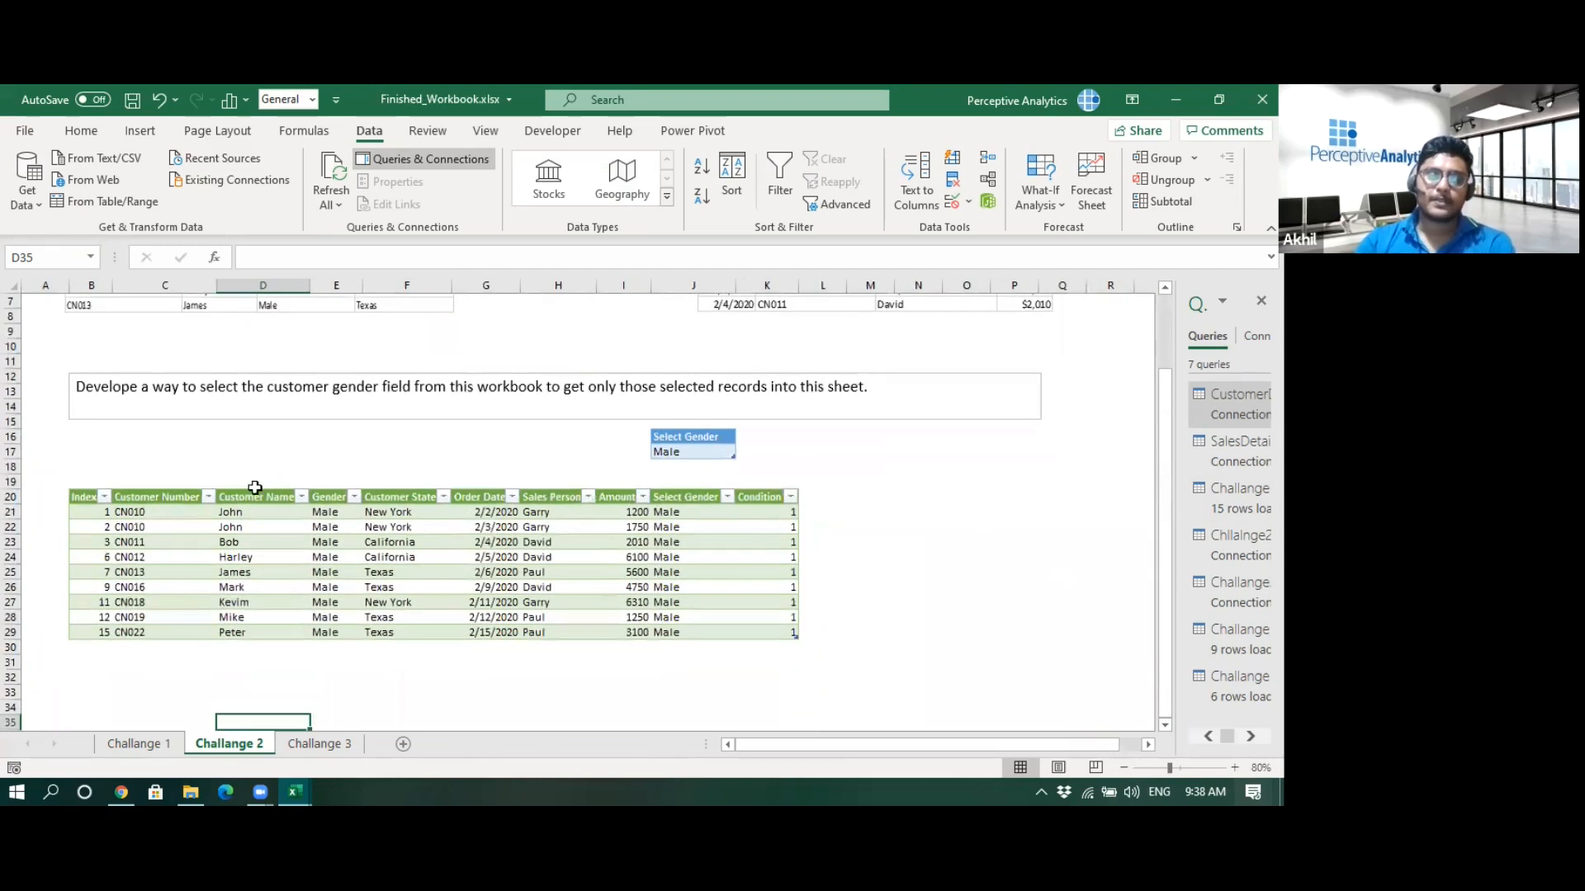
left_click(137, 743)
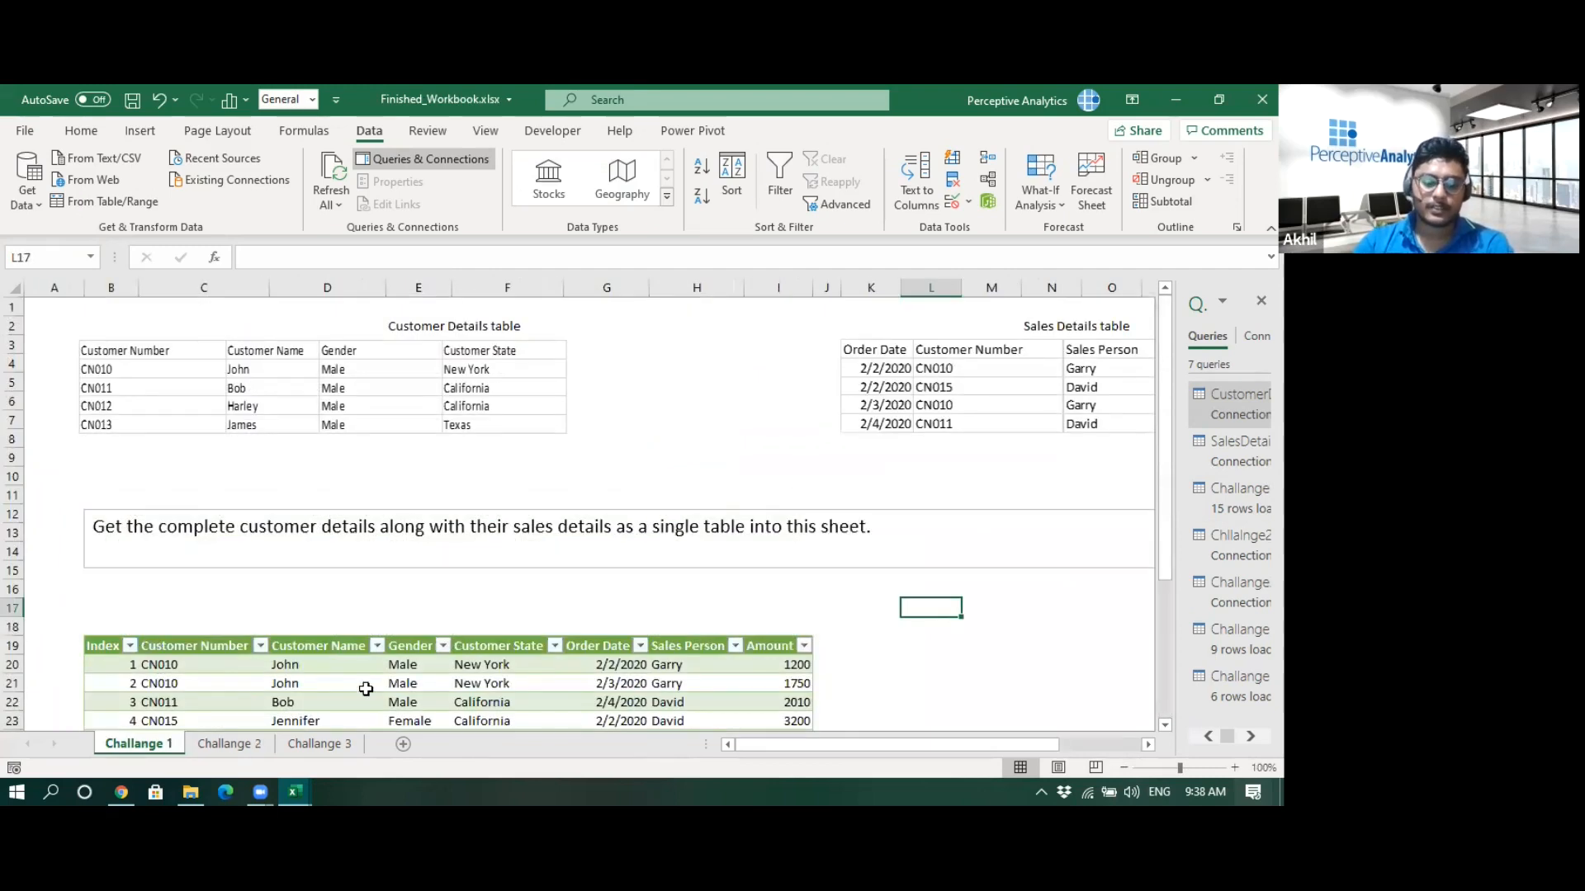
left_click(255, 747)
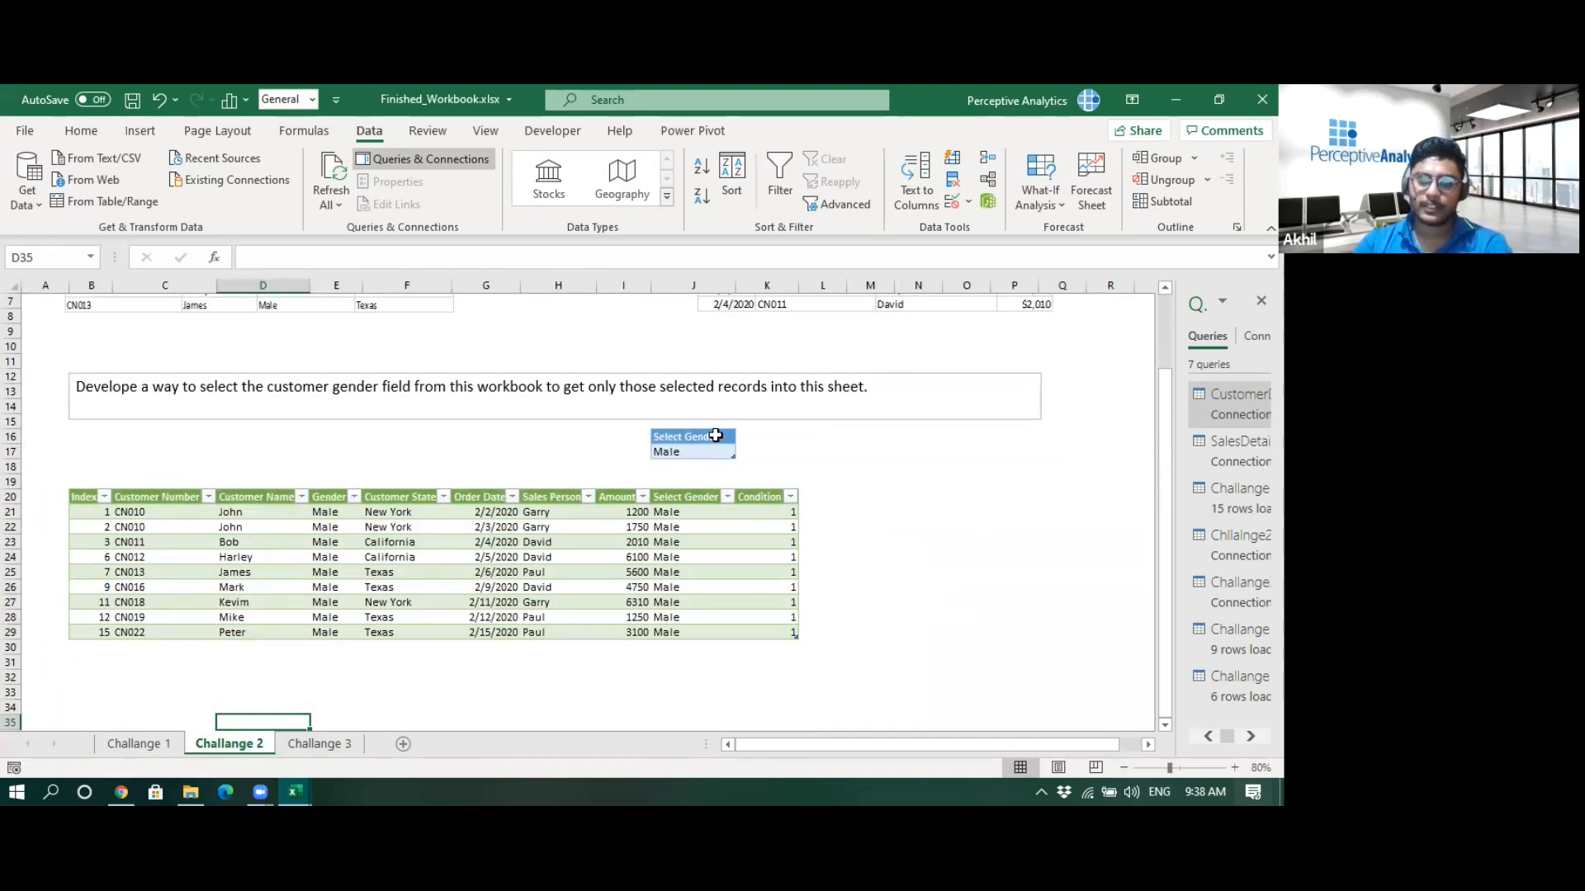
- Set the Select Gender cell to Female and refresh the Challange 2 query
left_click(689, 451)
left_click(743, 451)
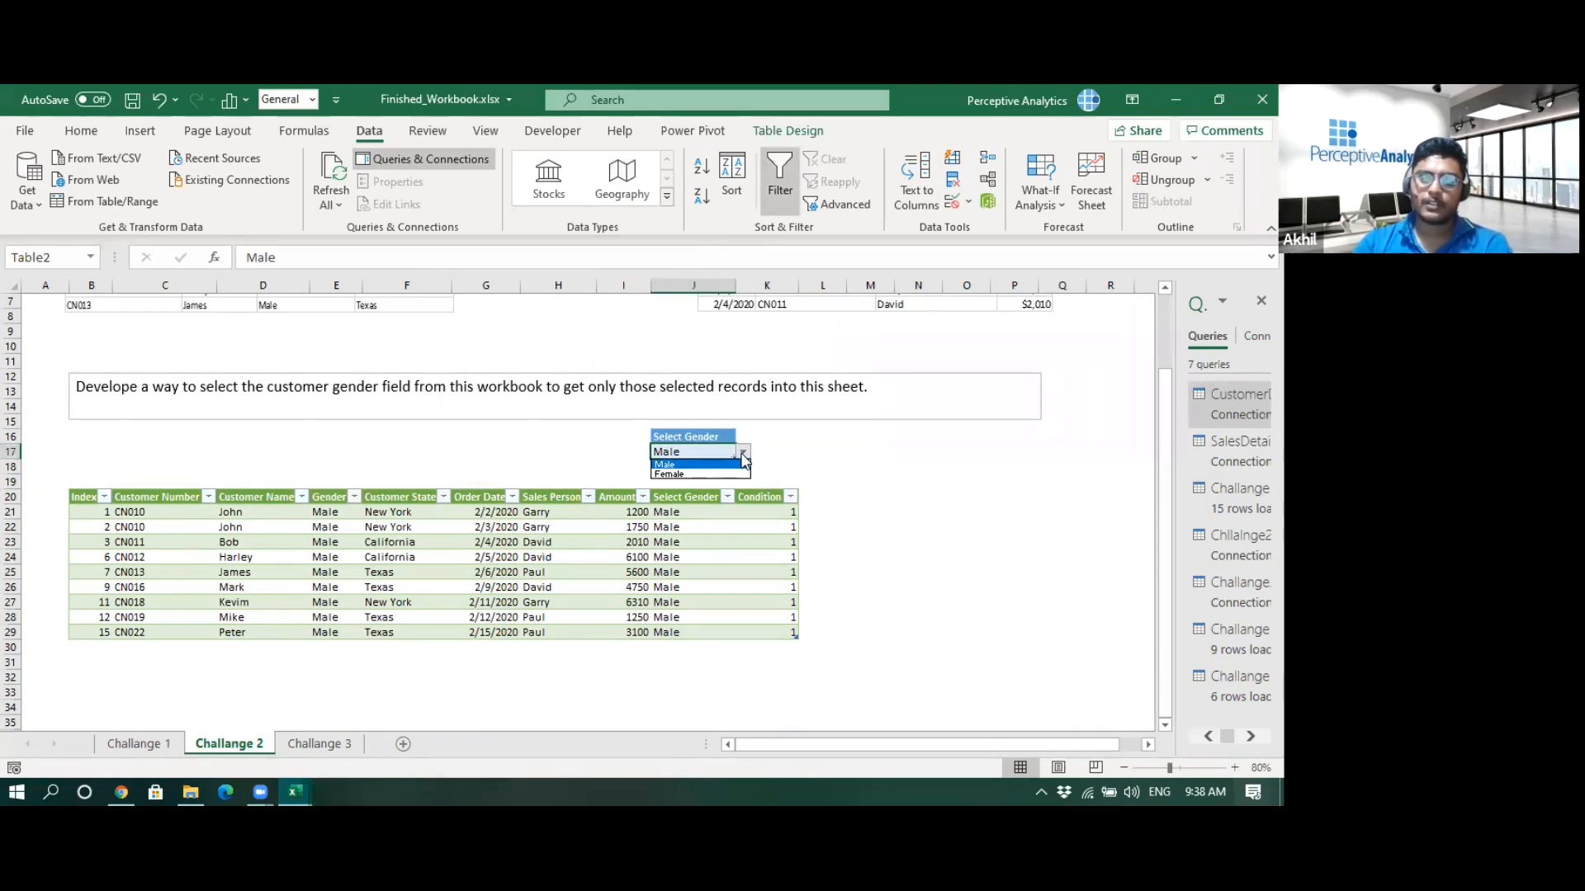
left_click(676, 475)
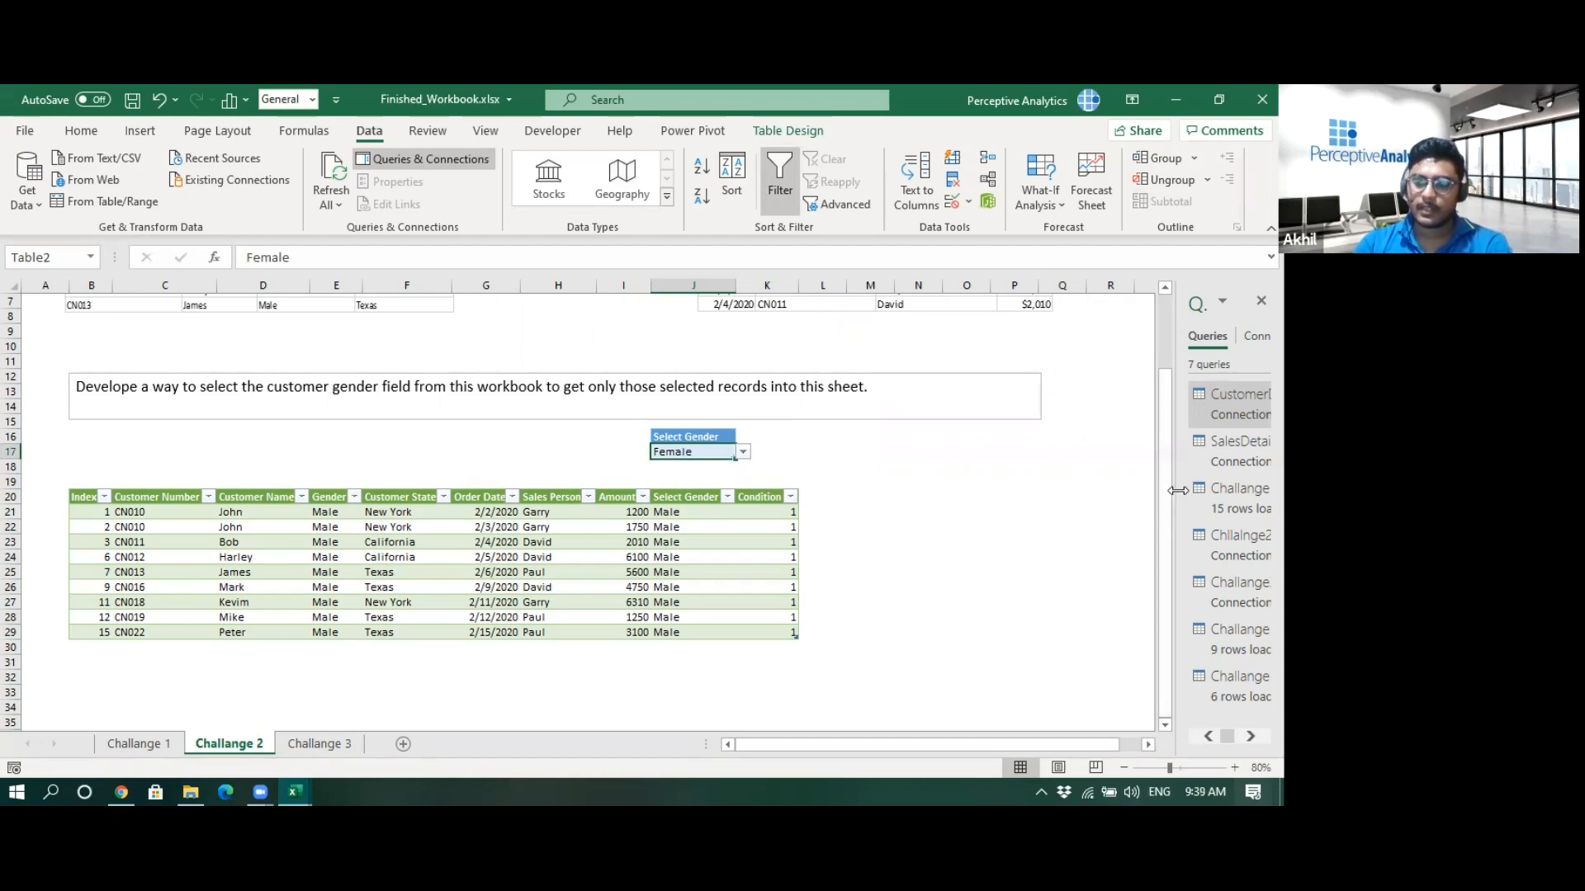
left_click_drag(1177, 490, 1024, 490)
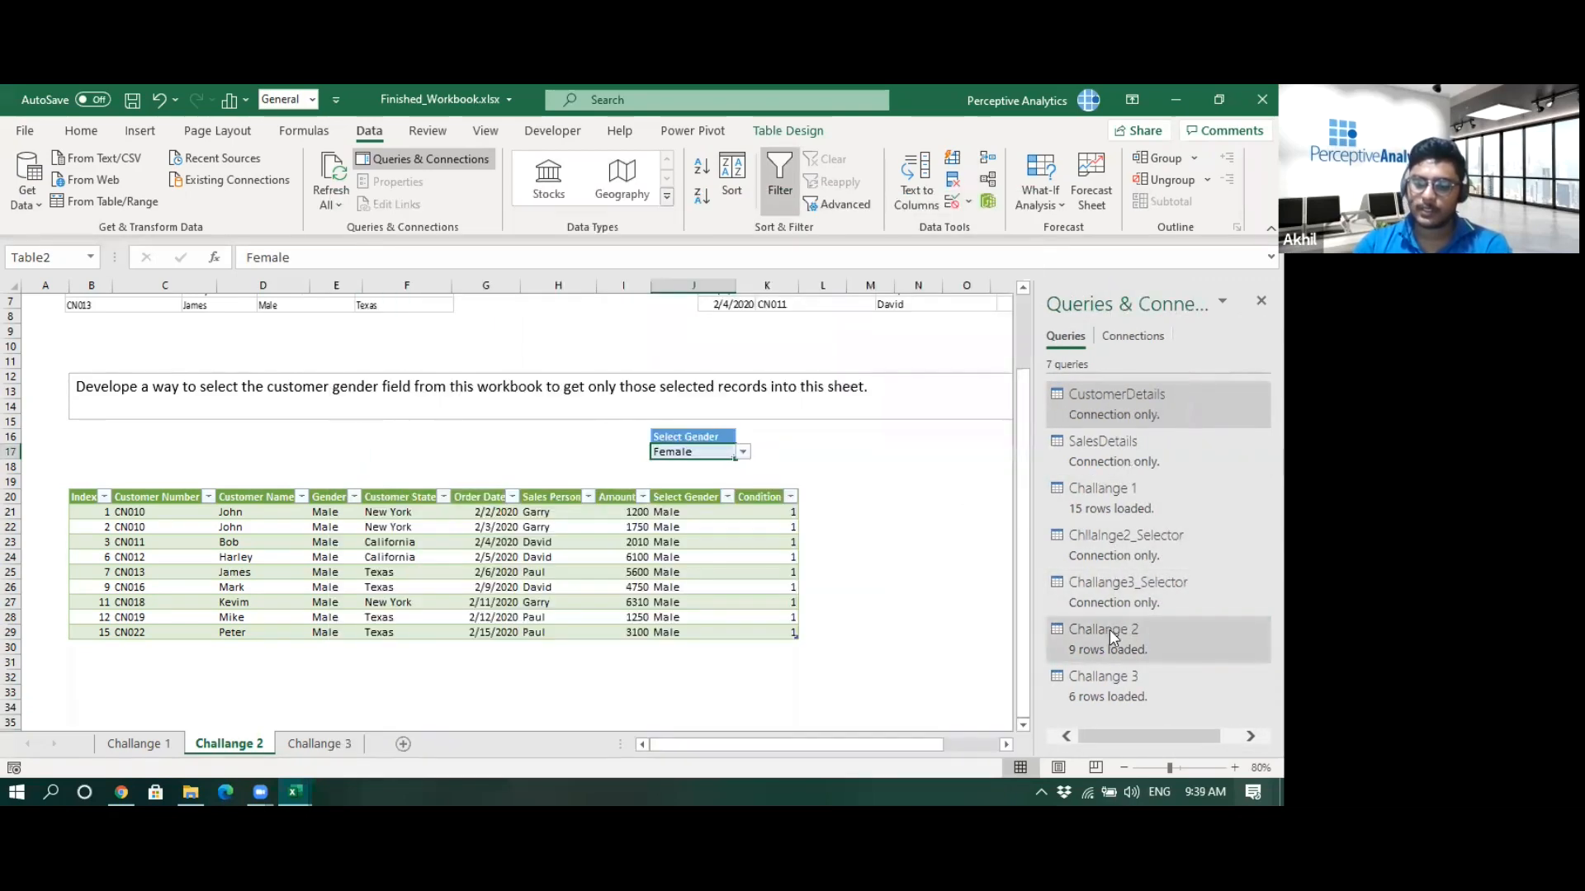
right_click(1109, 631)
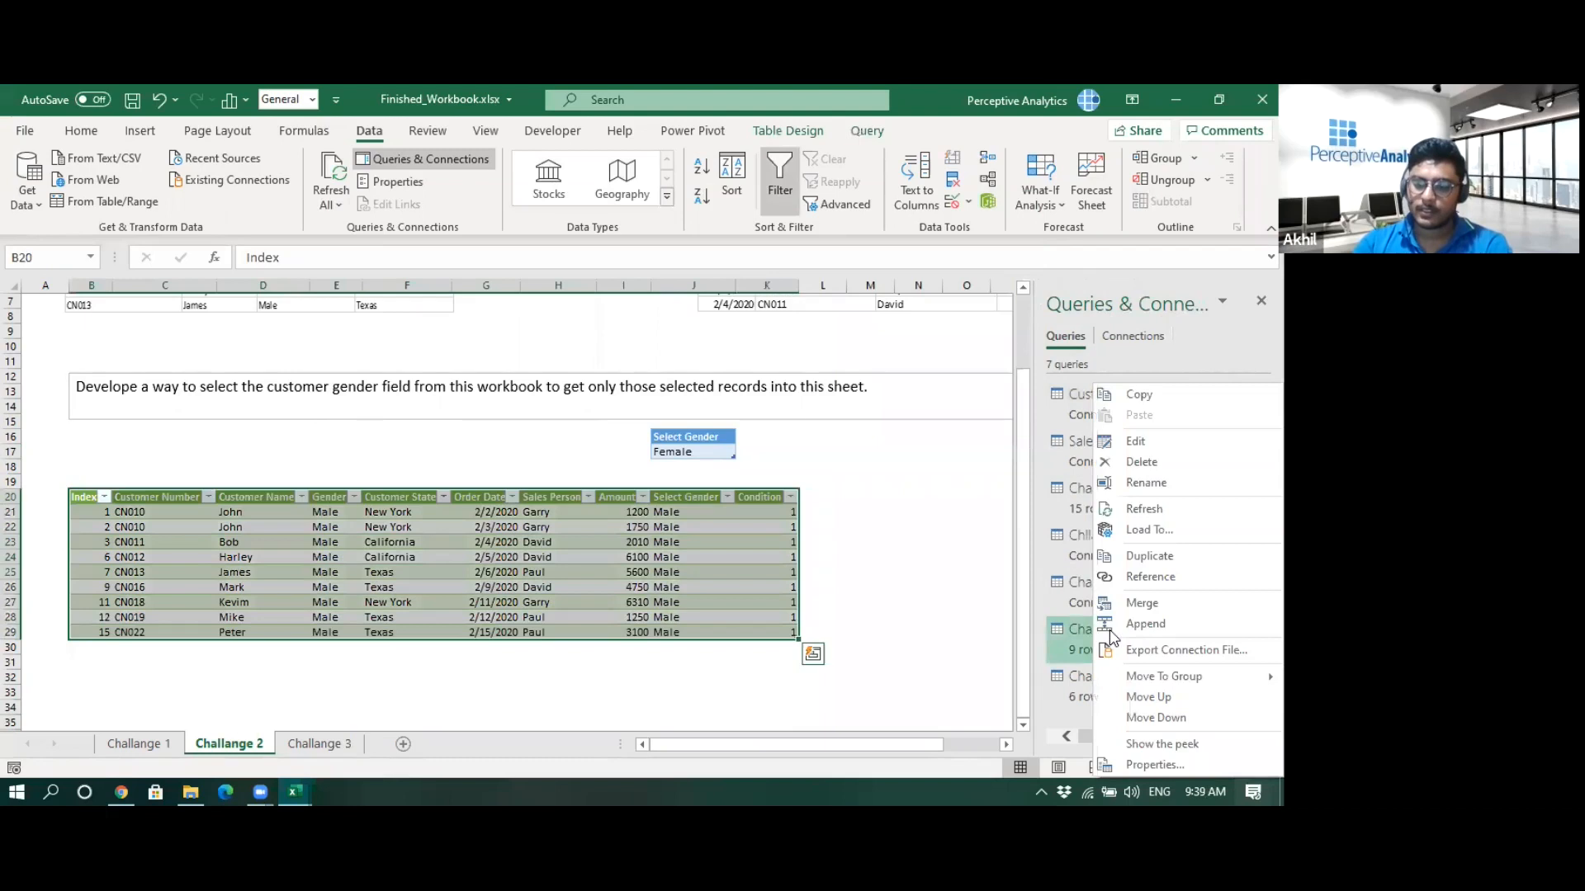
left_click(1172, 508)
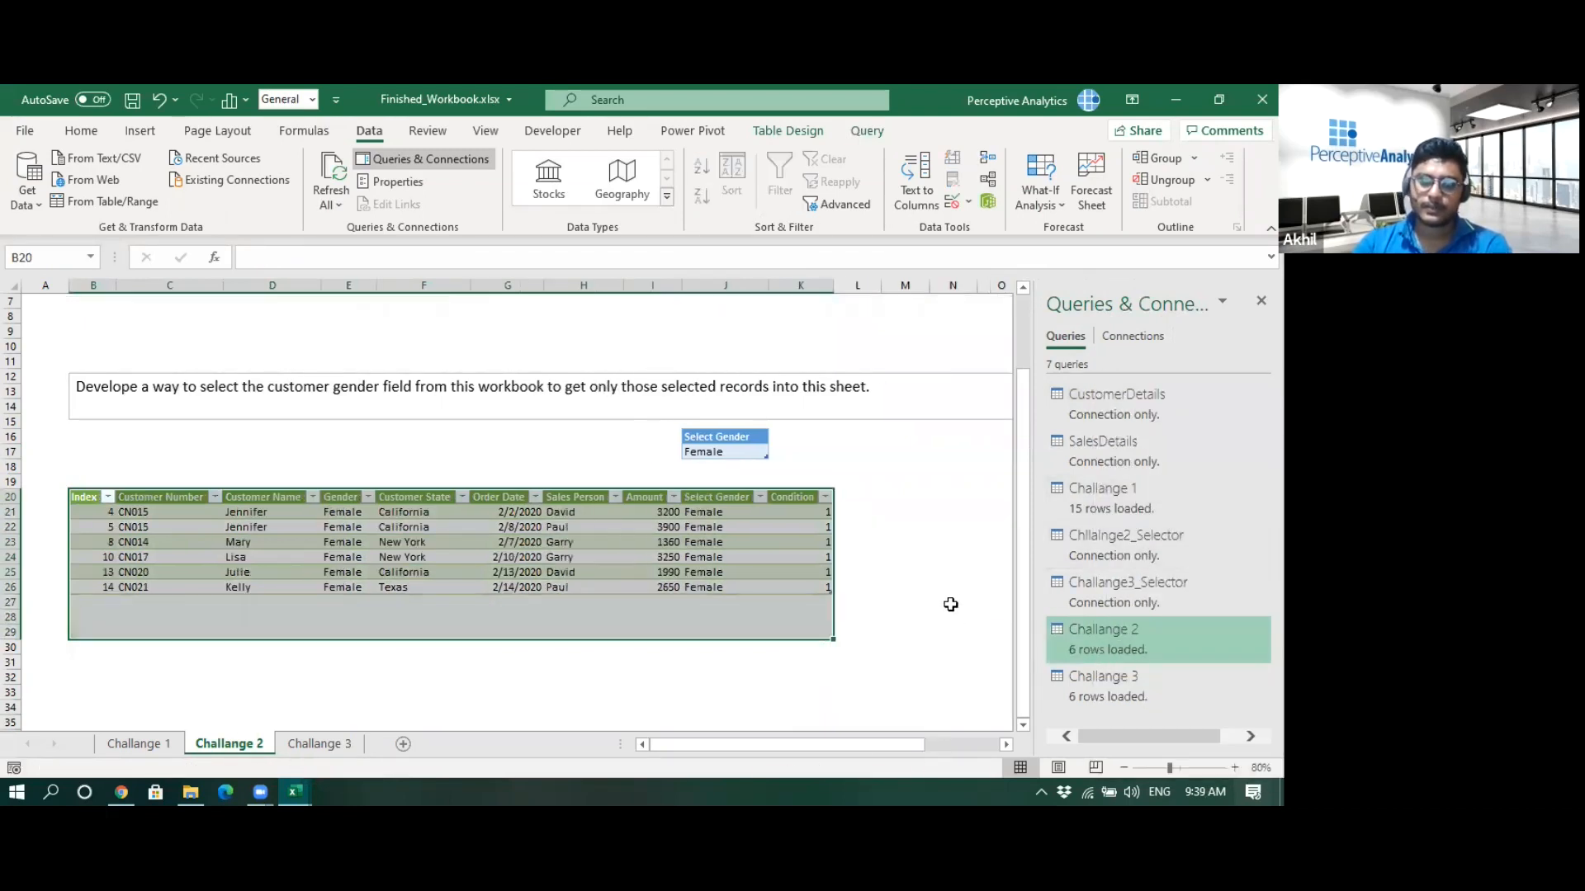
left_click(908, 542)
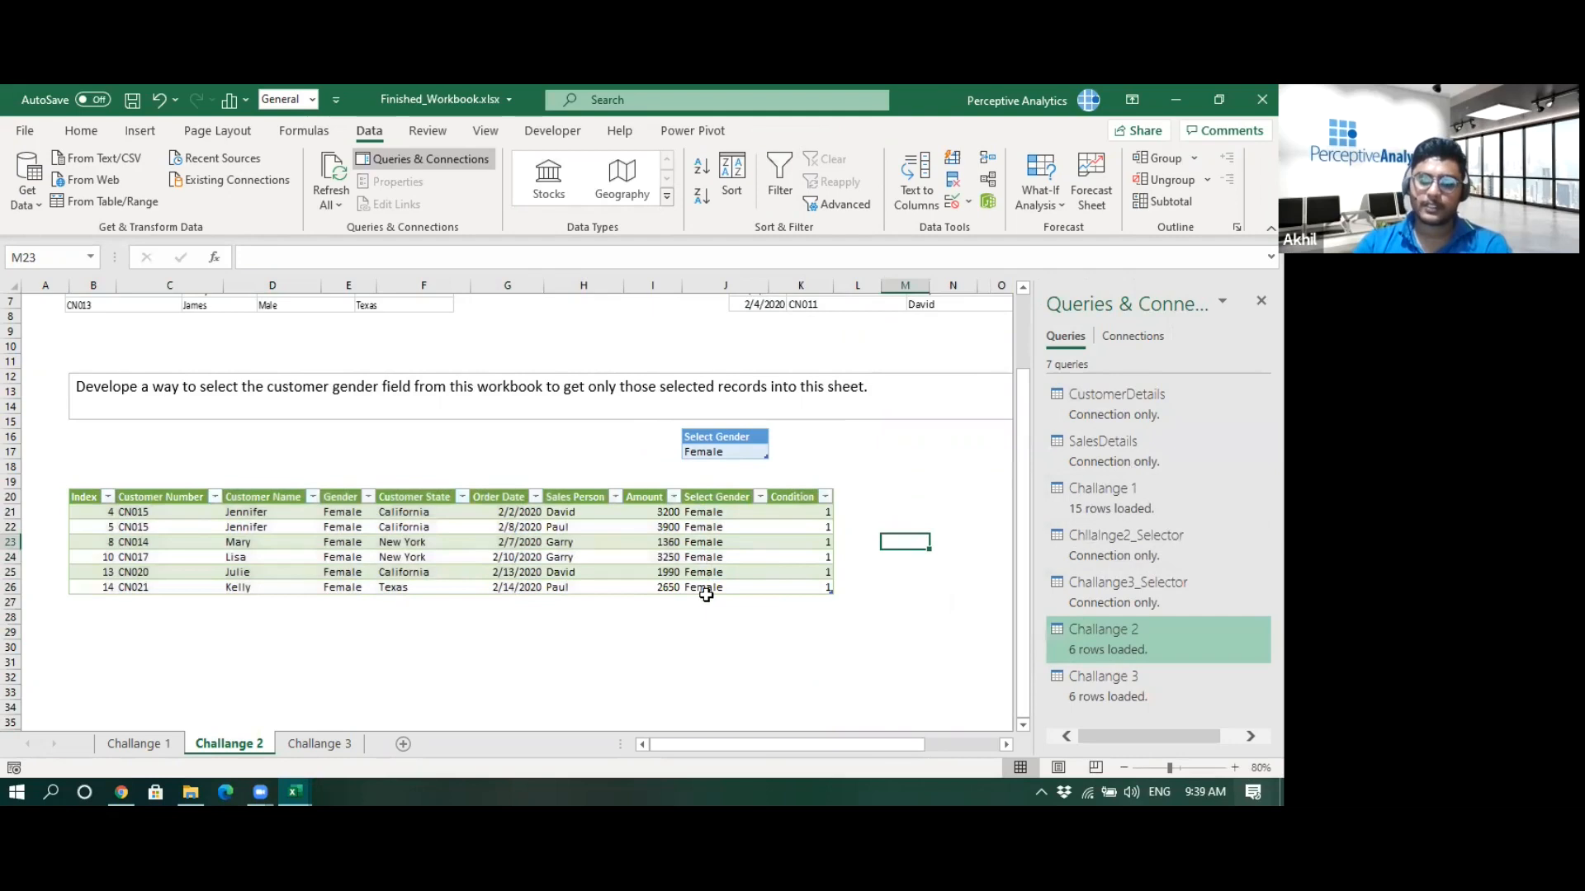
- Set the Select Gender cell back to Male and refresh the Challange 2 query
left_click(746, 454)
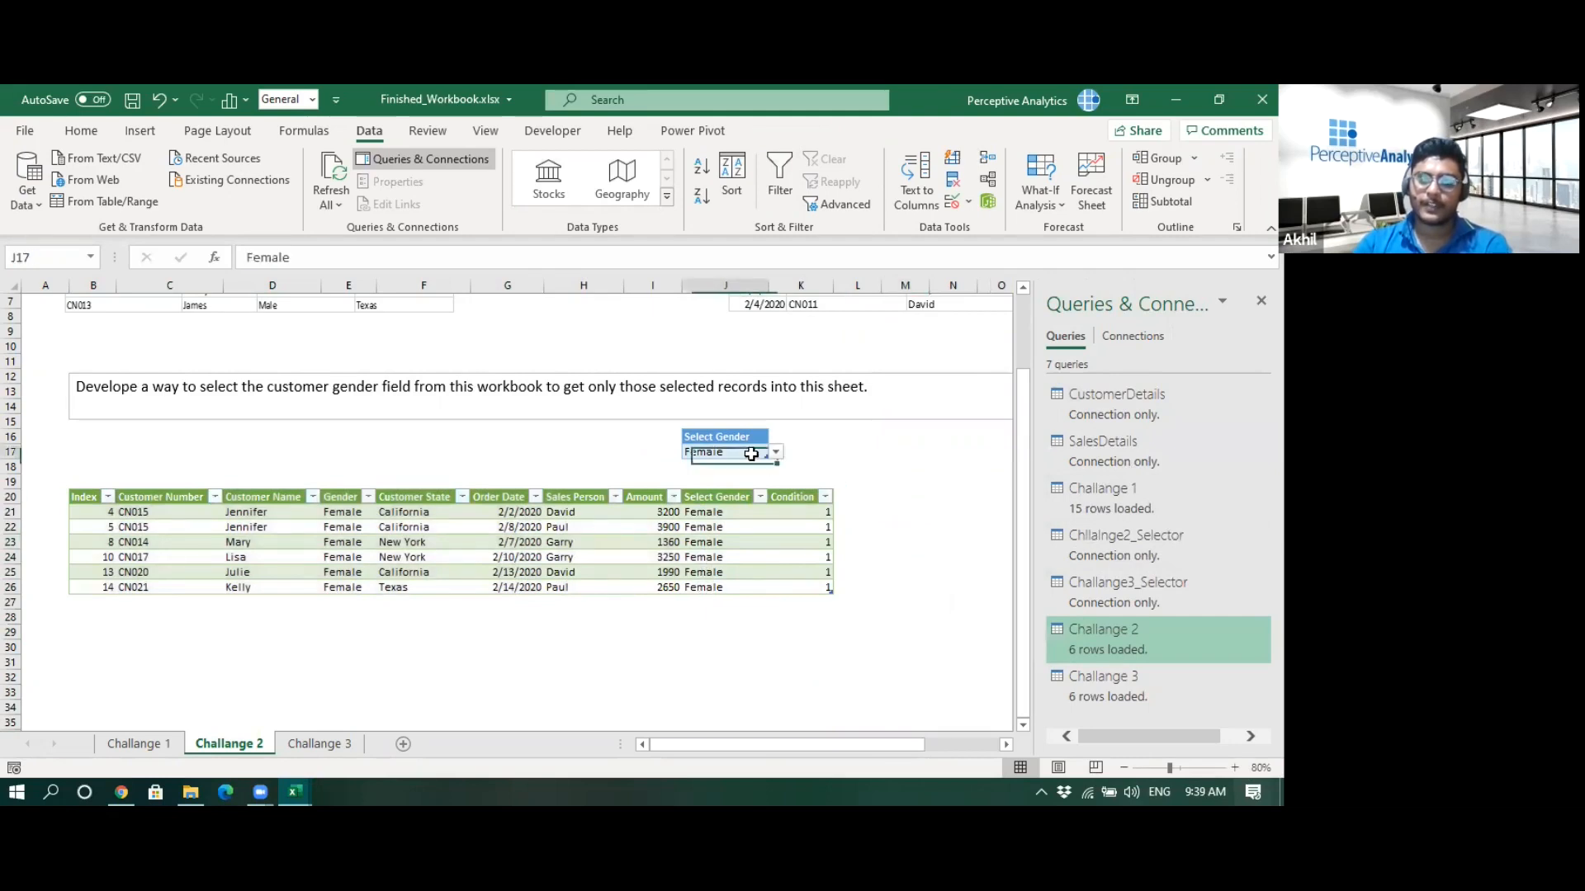
left_click(776, 452)
left_click(770, 474)
left_click(857, 496)
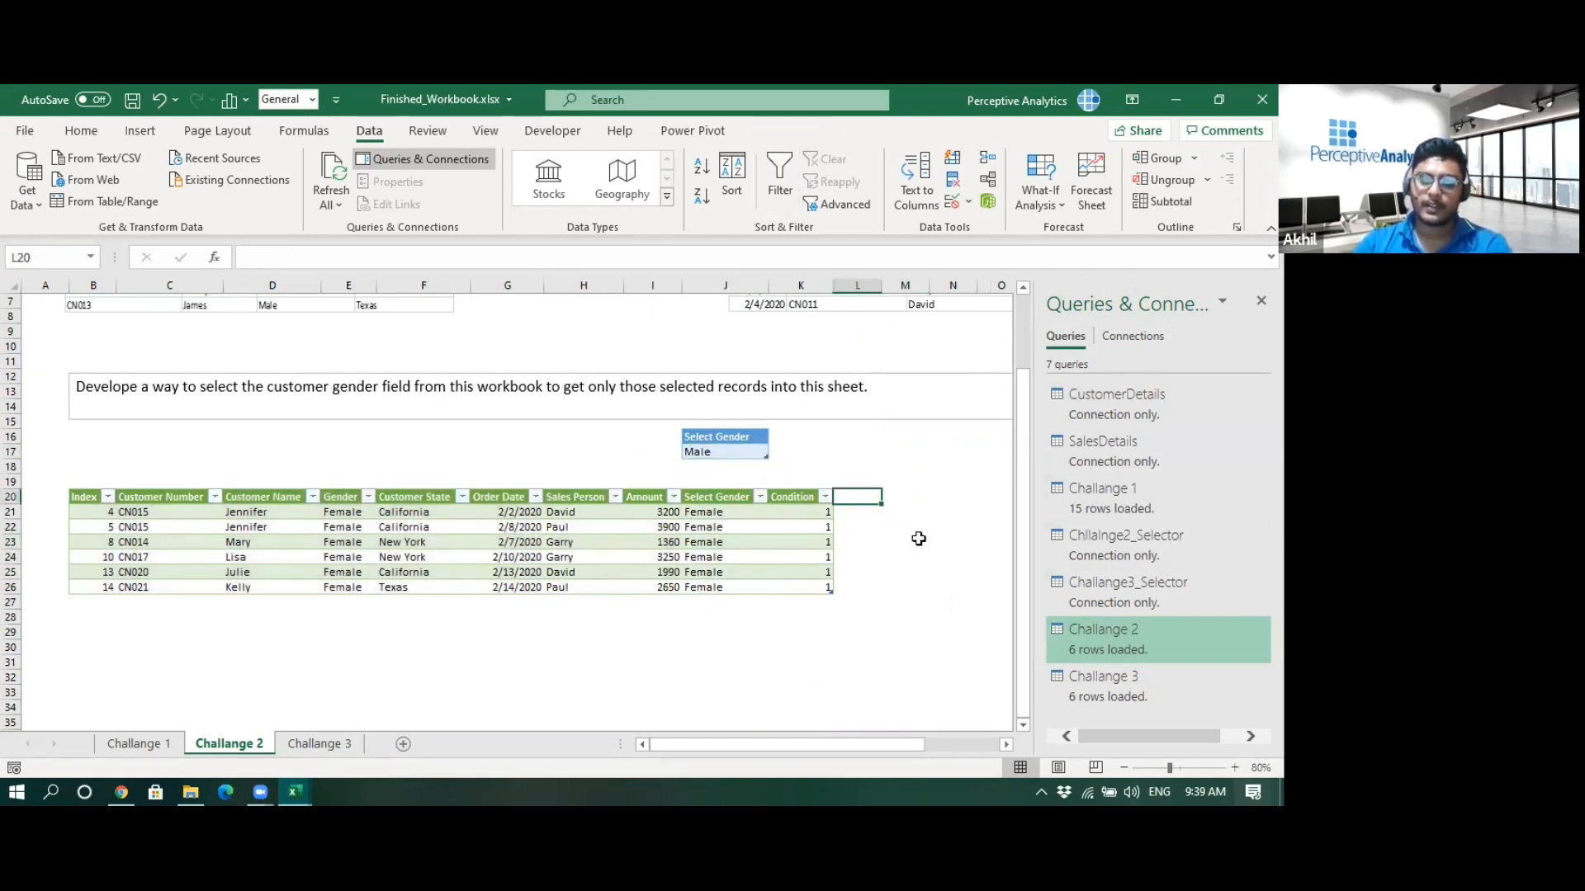
right_click(1090, 654)
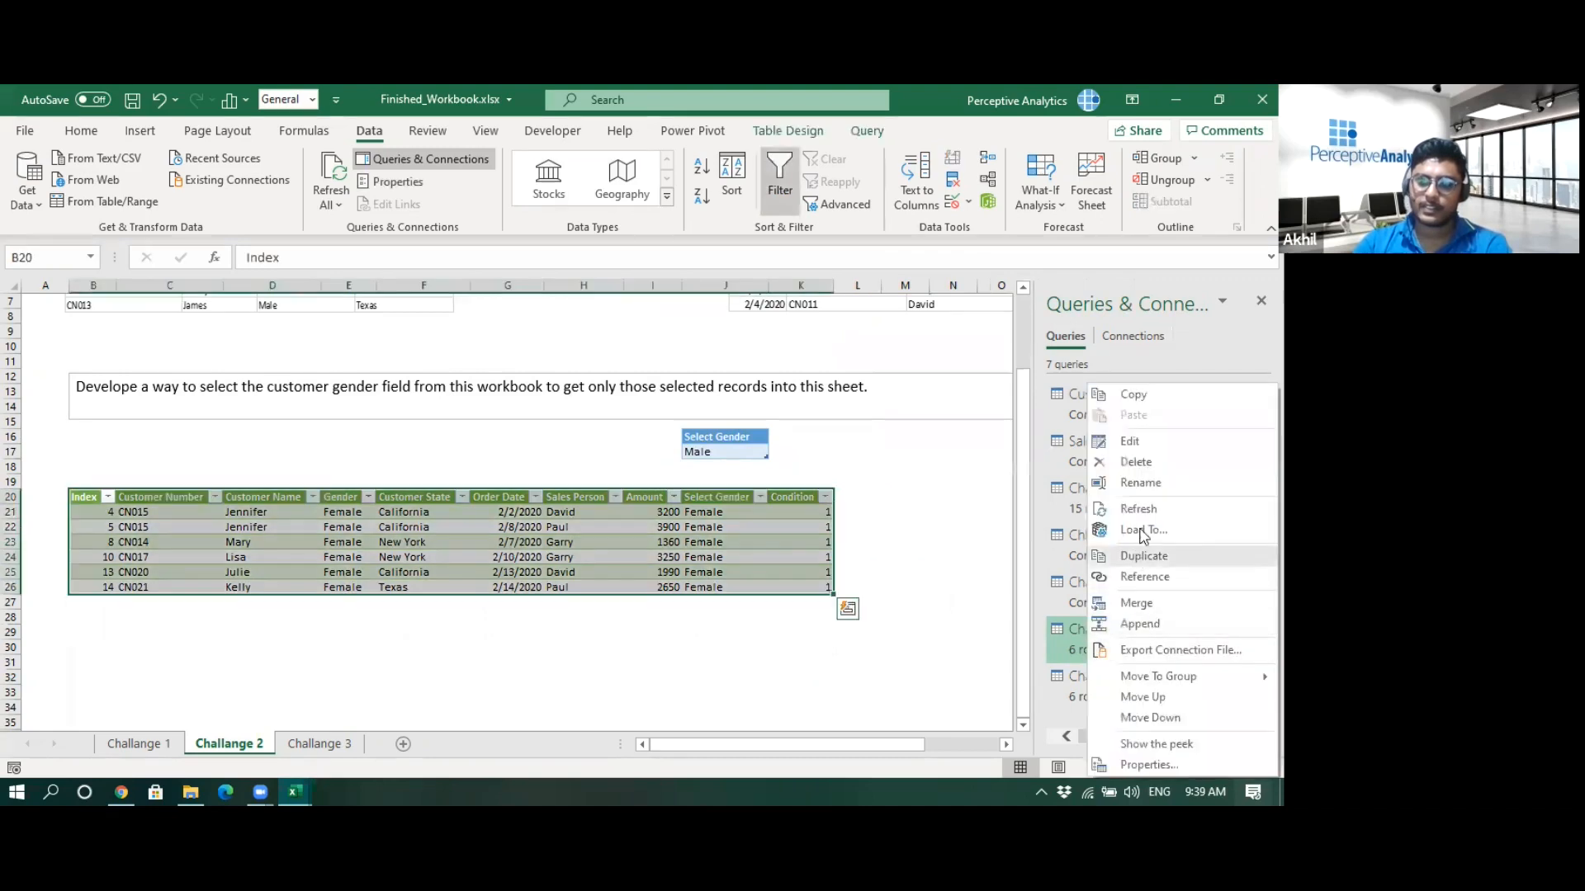
left_click(1140, 510)
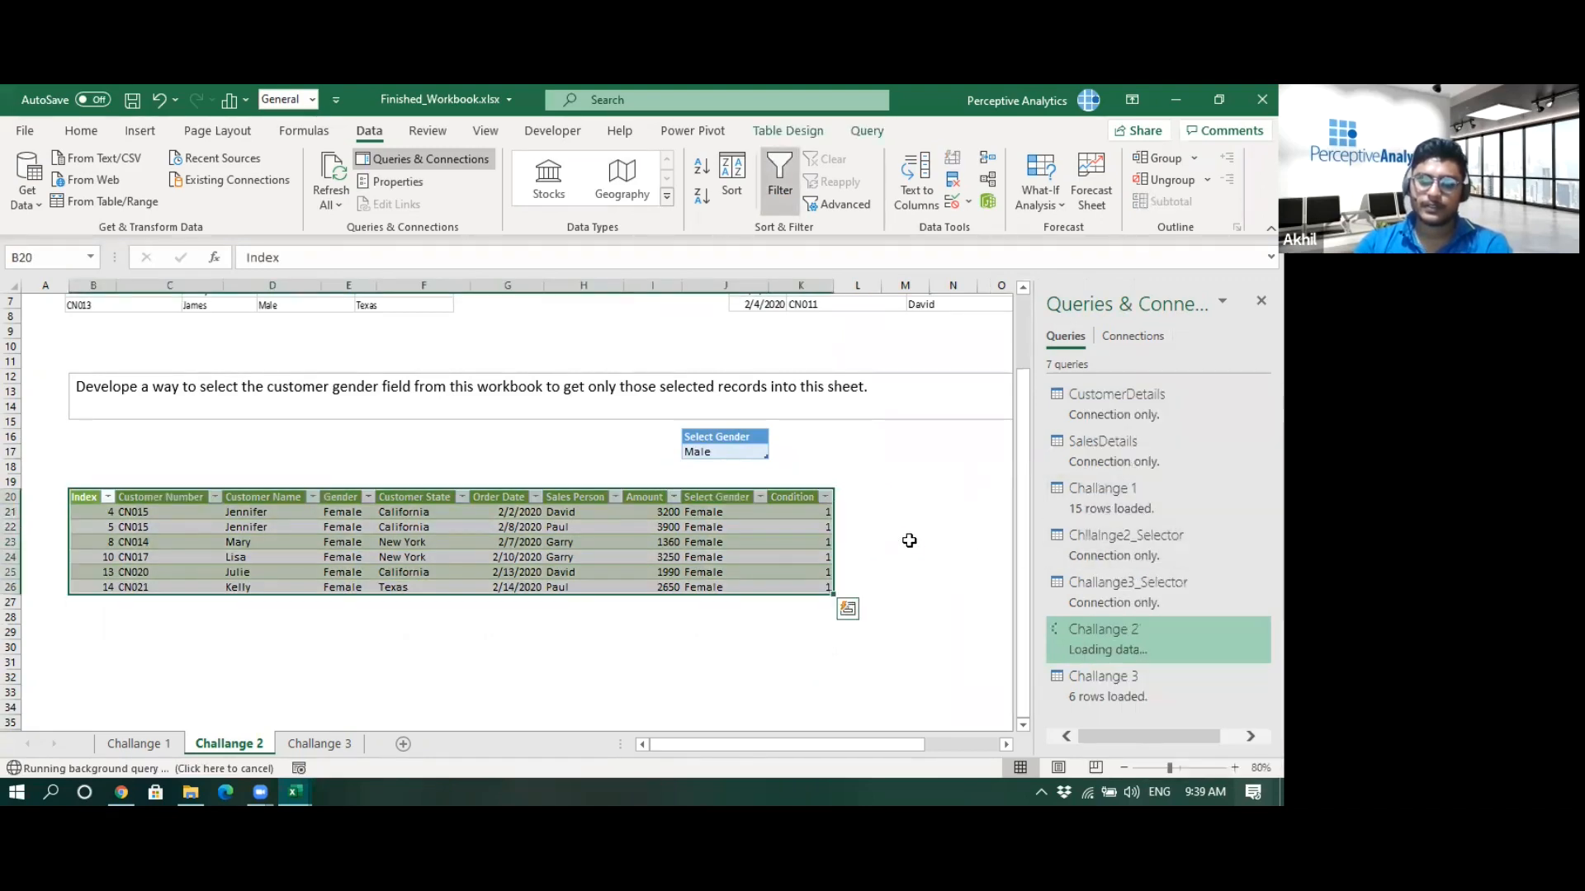
left_click(875, 543)
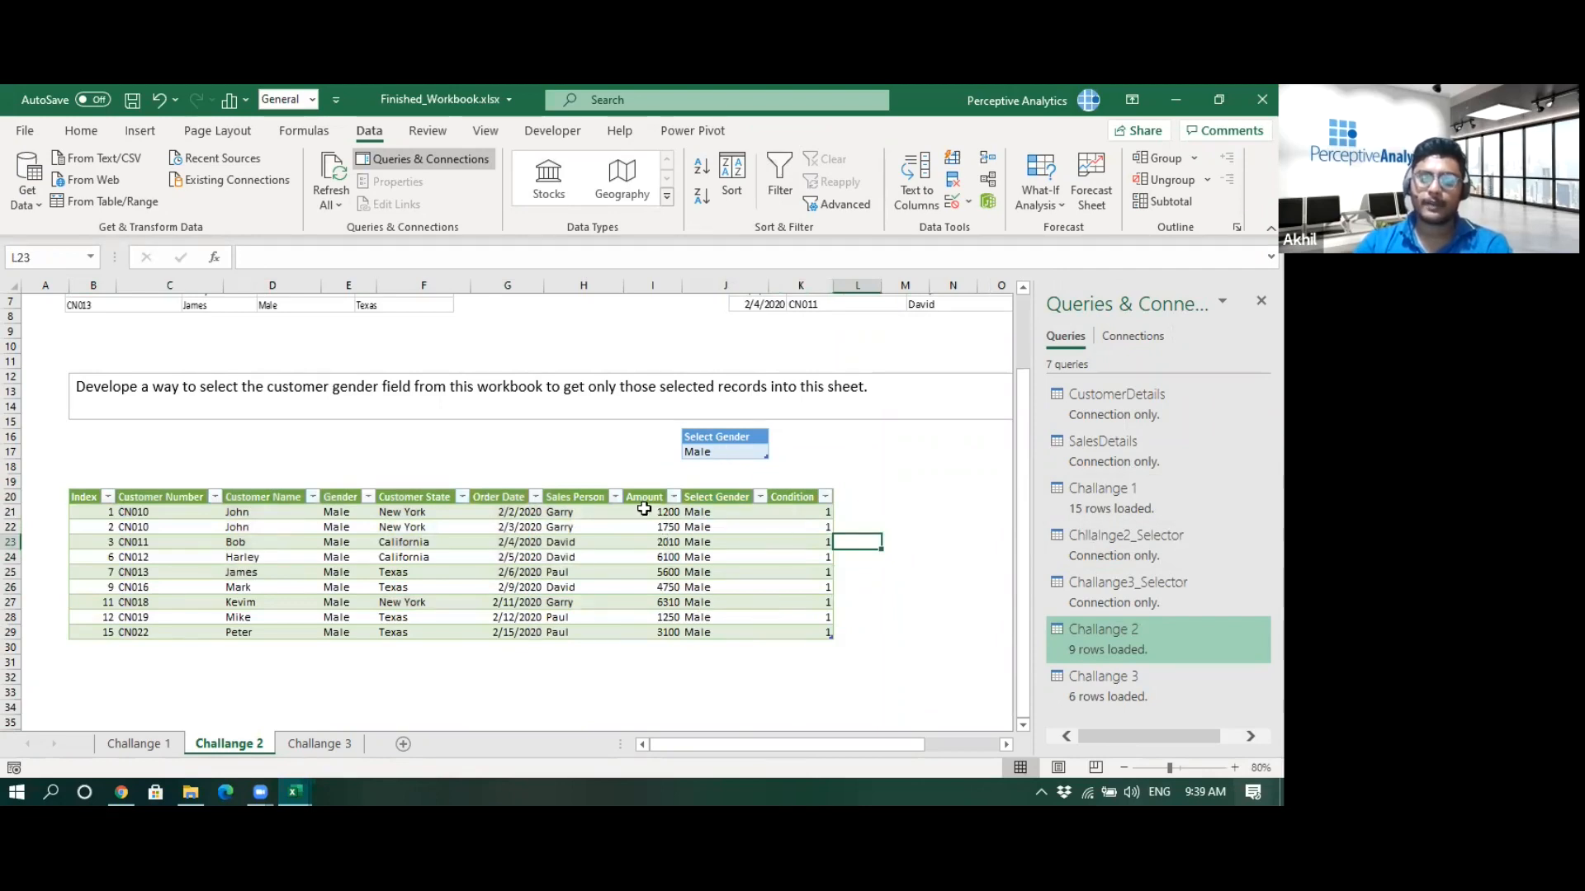
- Examine the Select Gender table and the filtered result columns on the finished workbook's Challange 2 and Challange 1 sheets
left_click(705, 438)
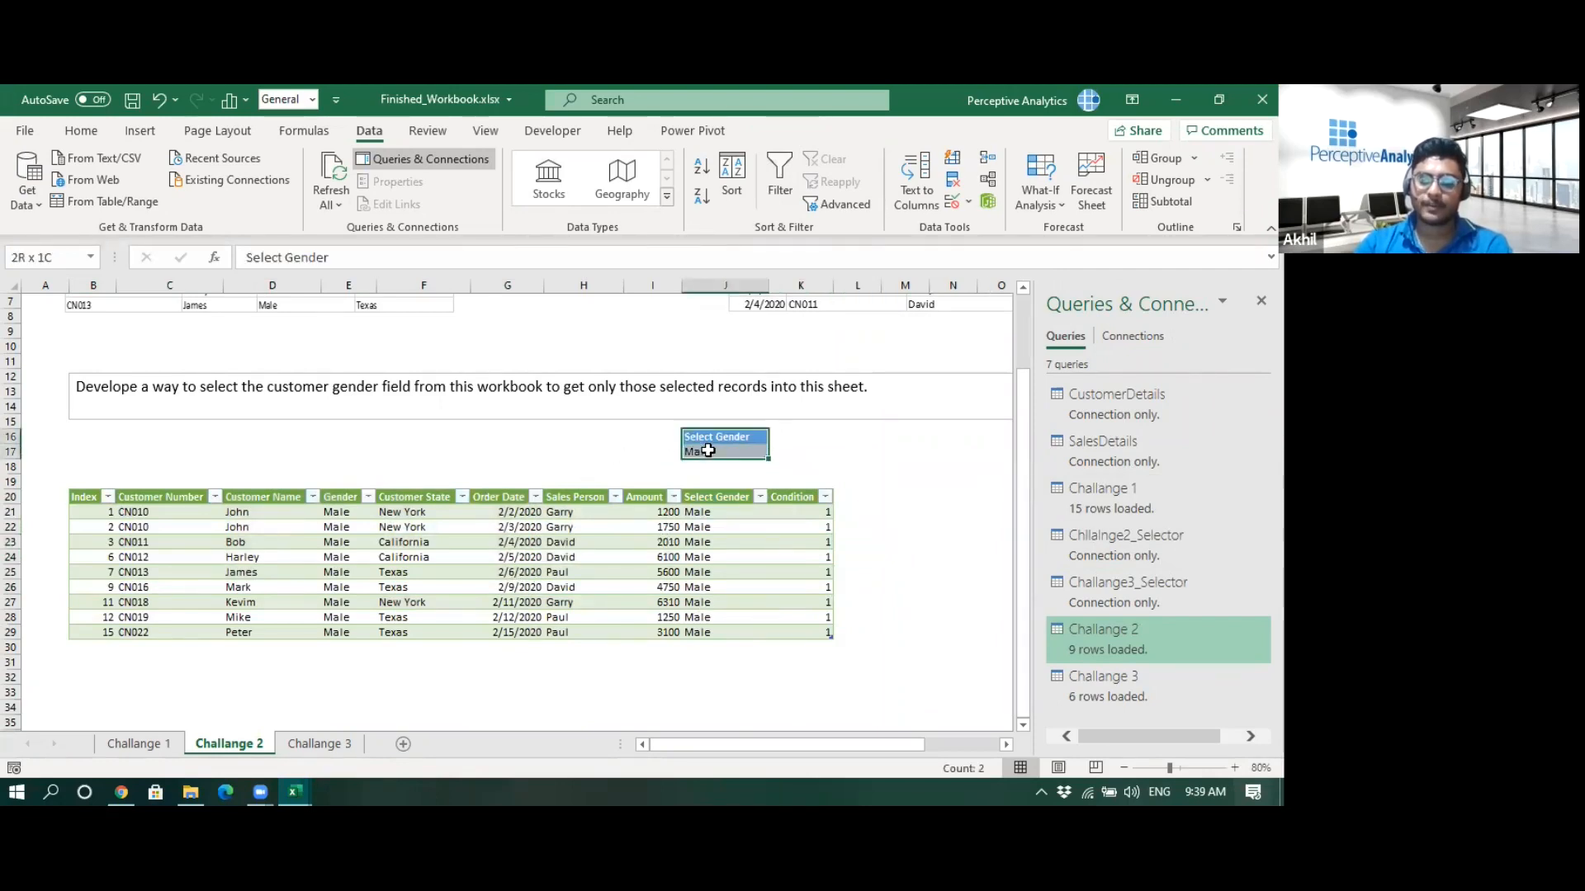
left_click(856, 435)
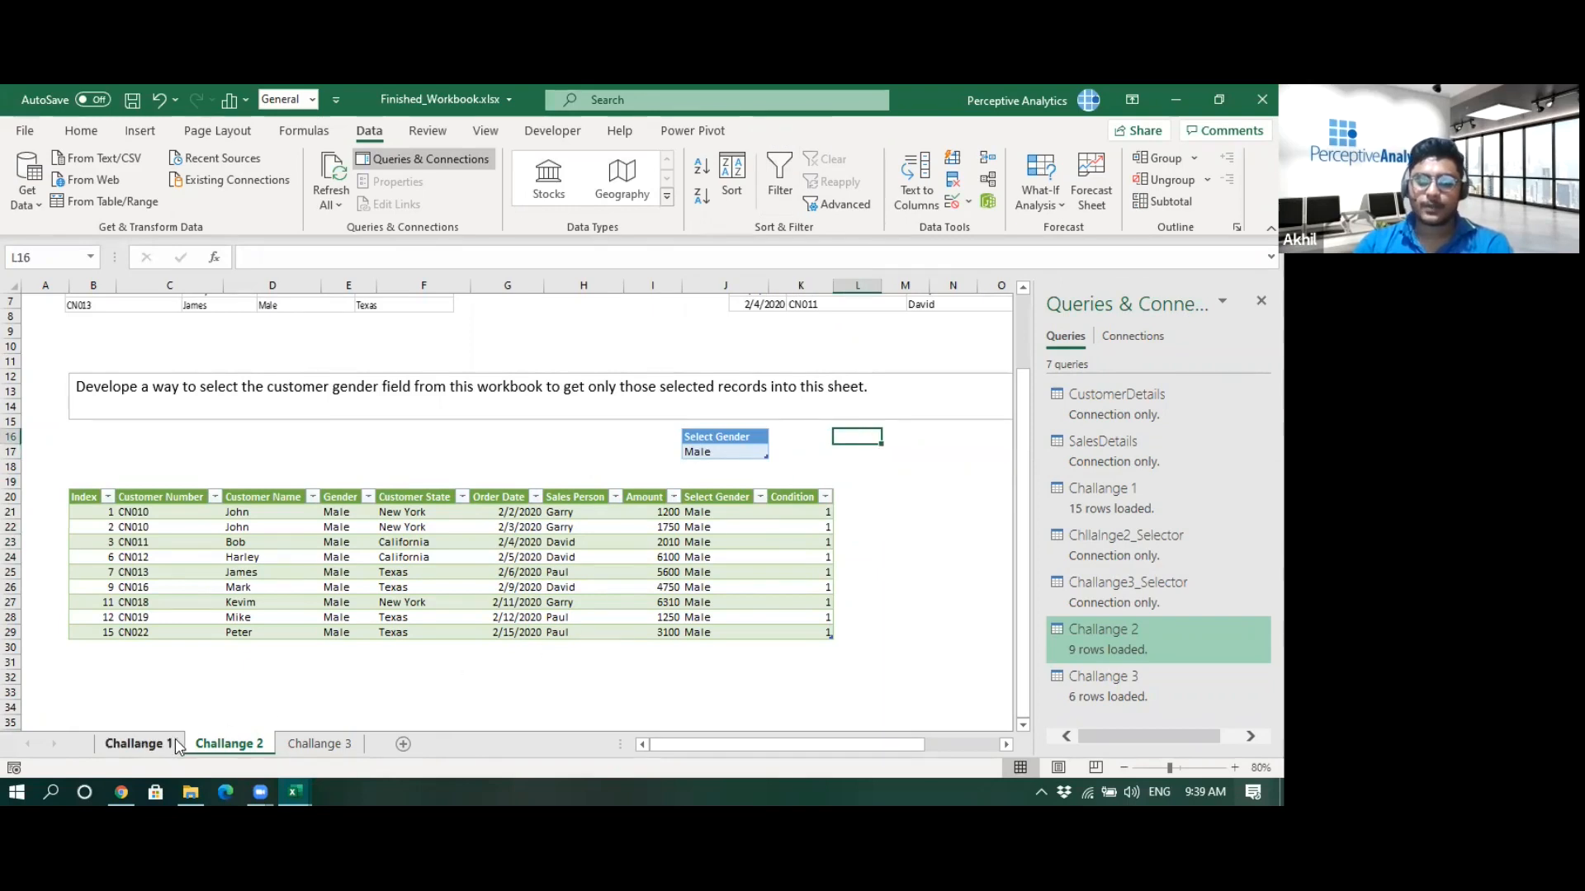
left_click(137, 744)
scroll(582, 630, "down", 1)
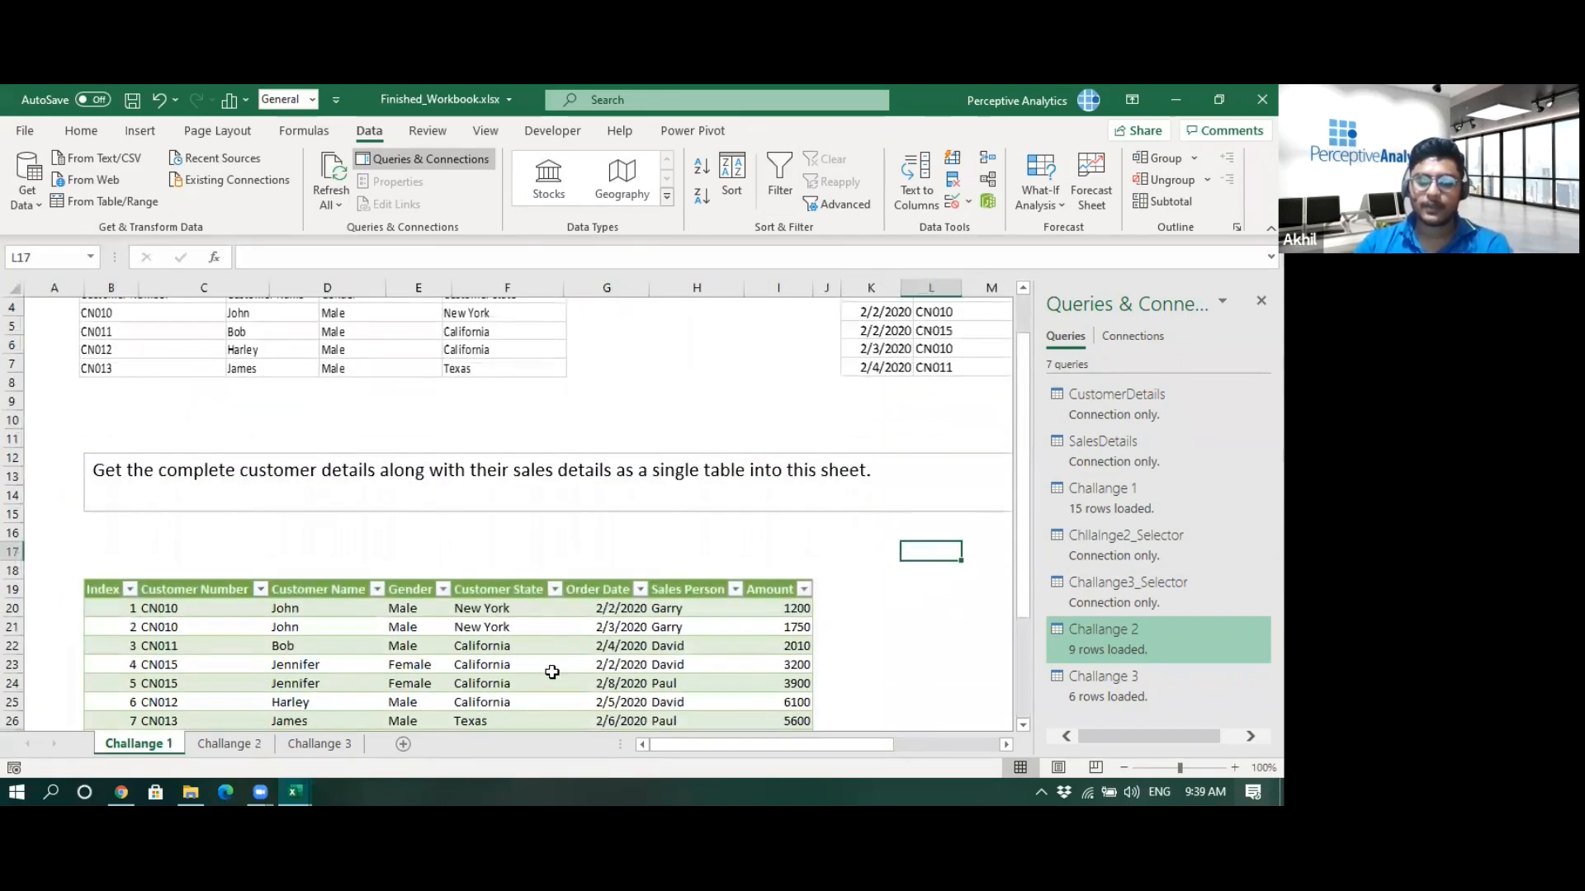
left_click(225, 744)
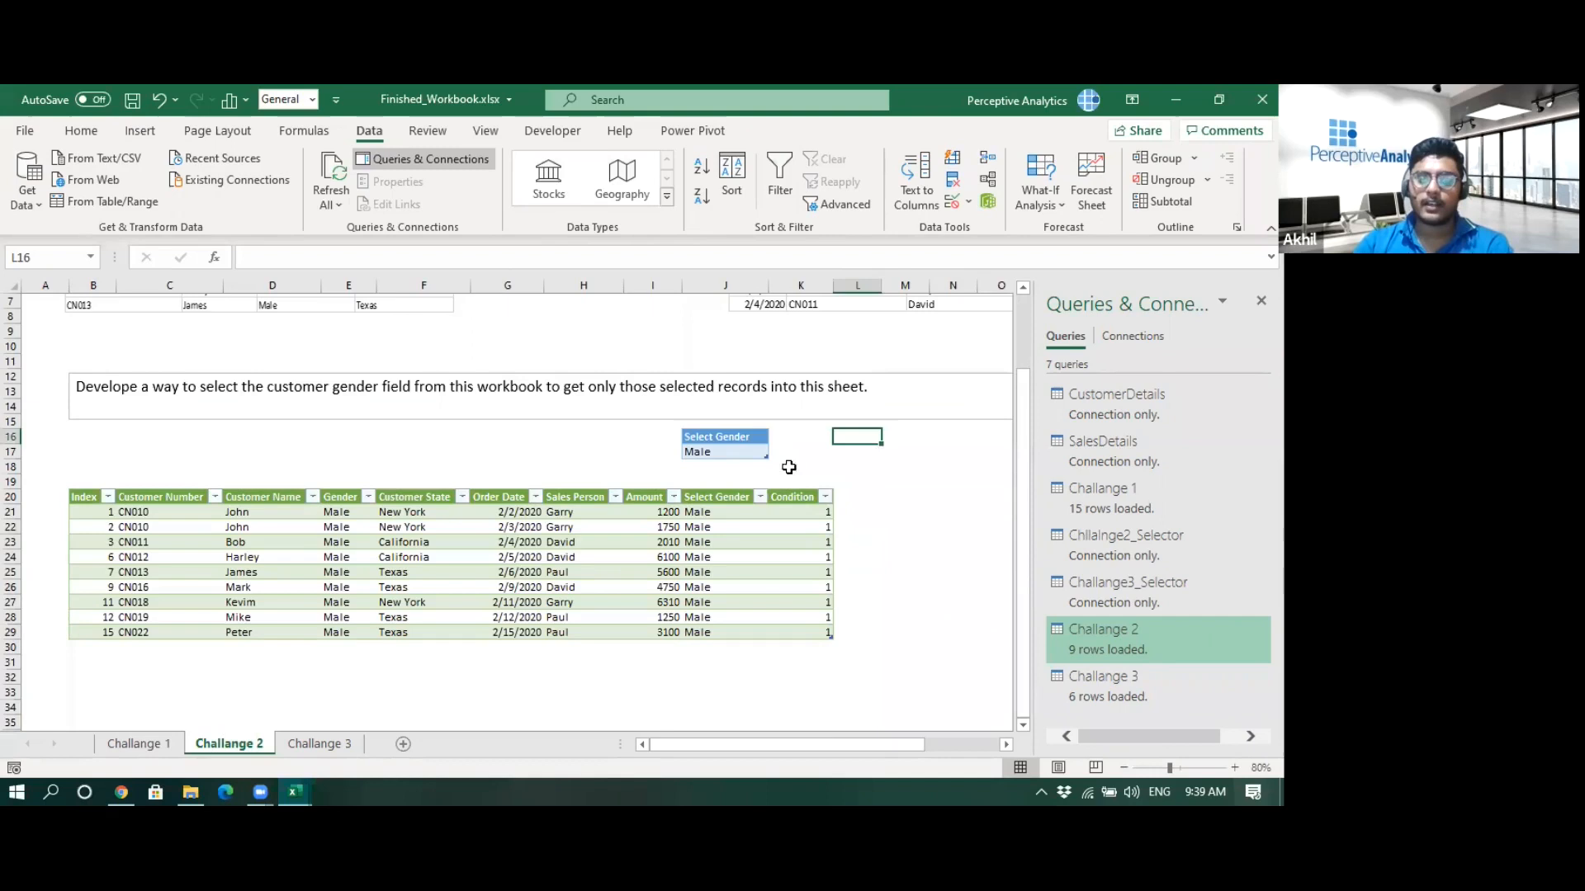
left_click_drag(711, 498, 726, 633)
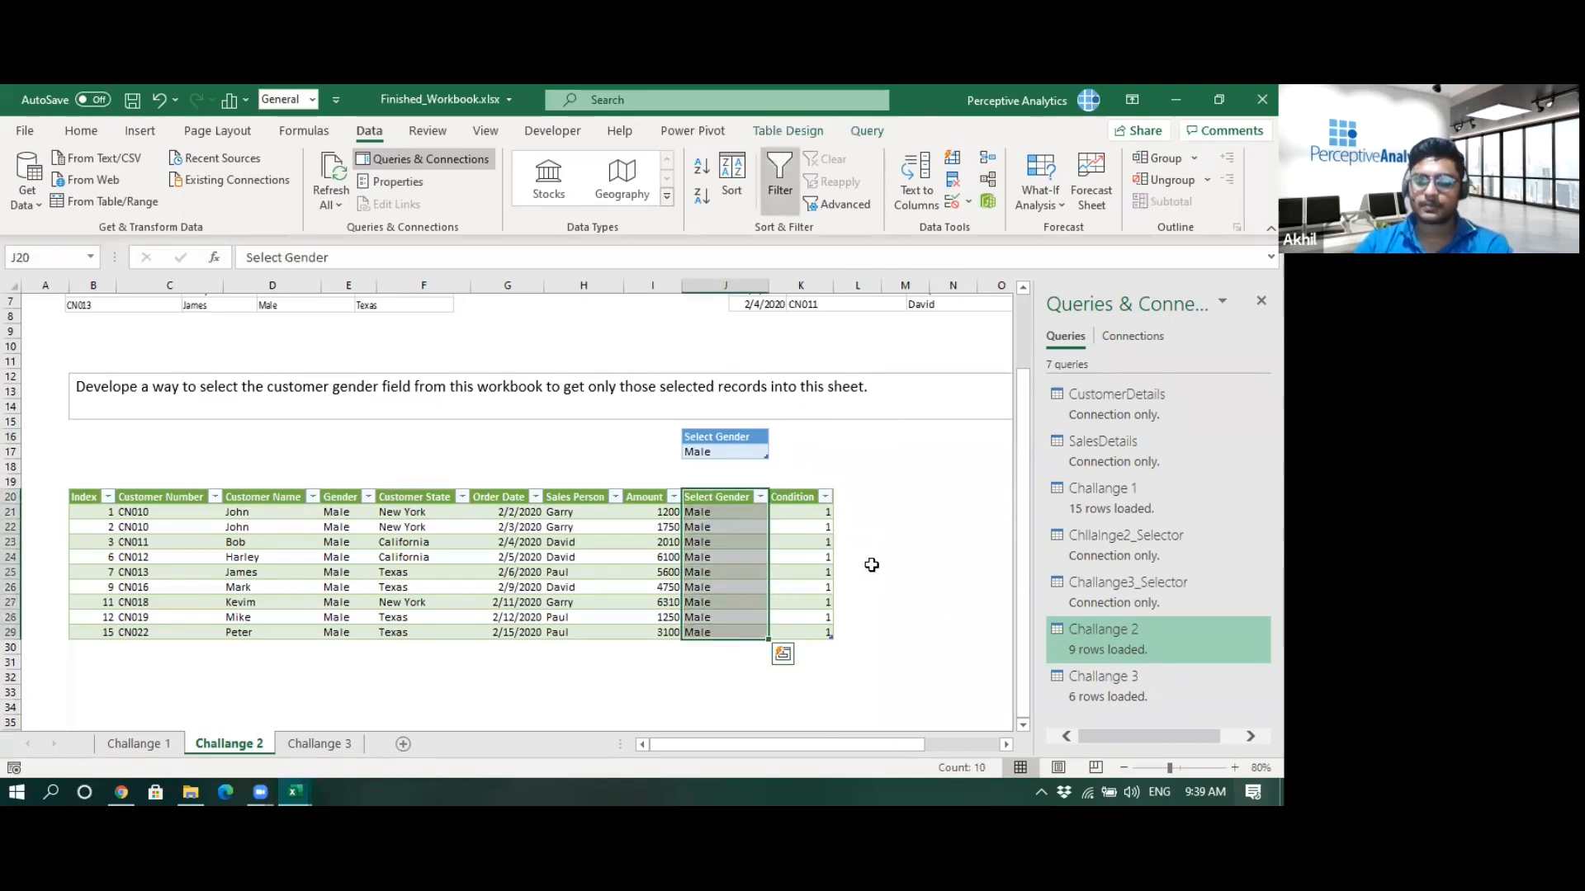
left_click(872, 565)
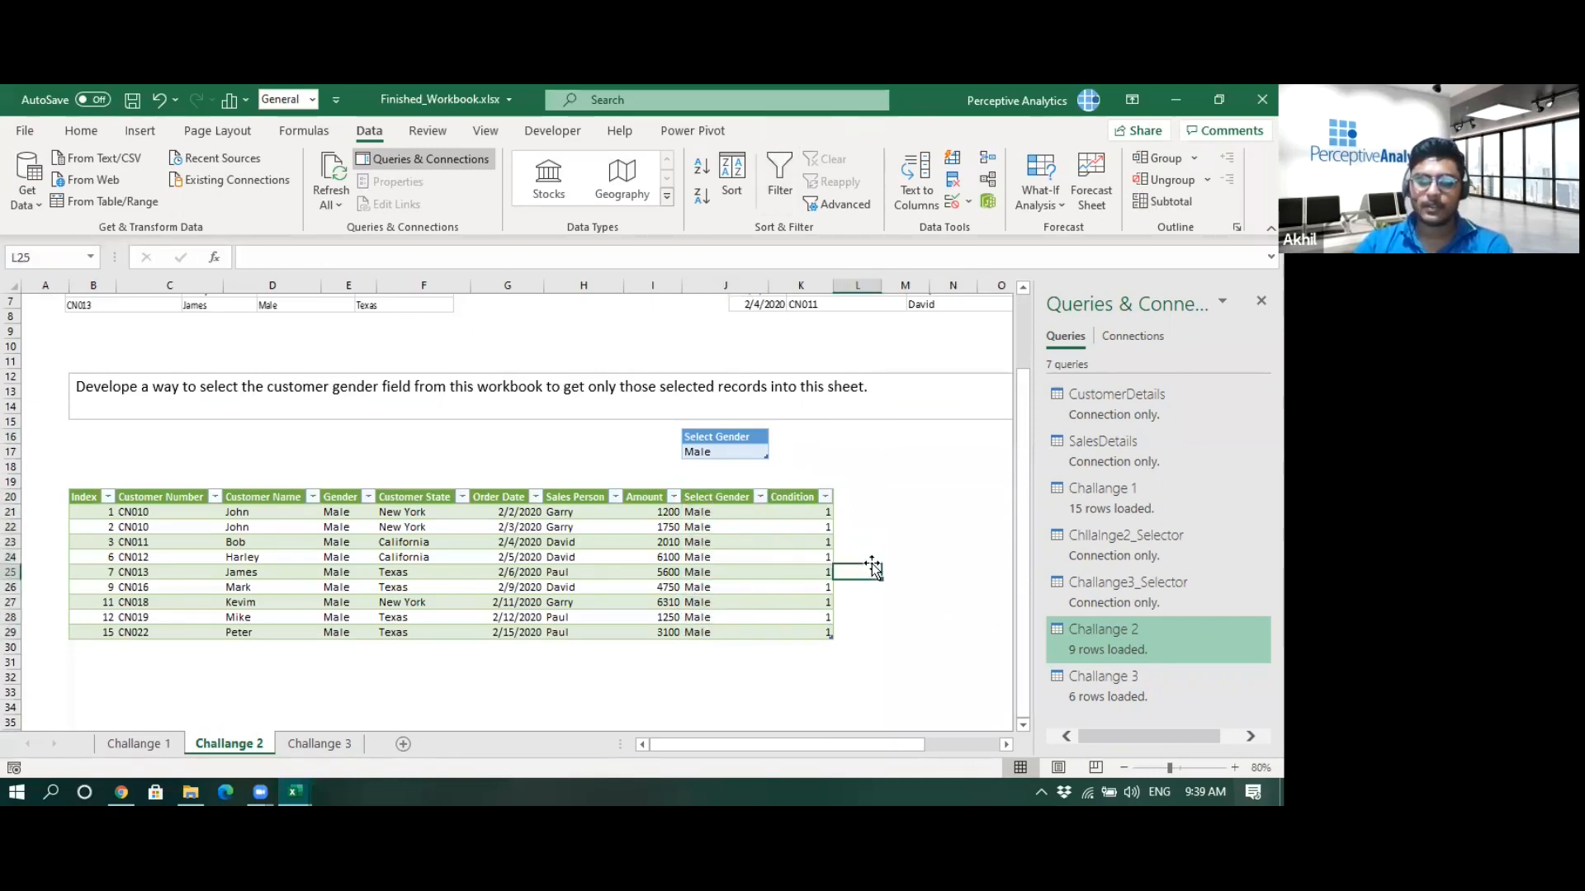
- Switch to Starter_Workbook.xlsx and widen the Queries & Connections pane
left_click(1166, 96)
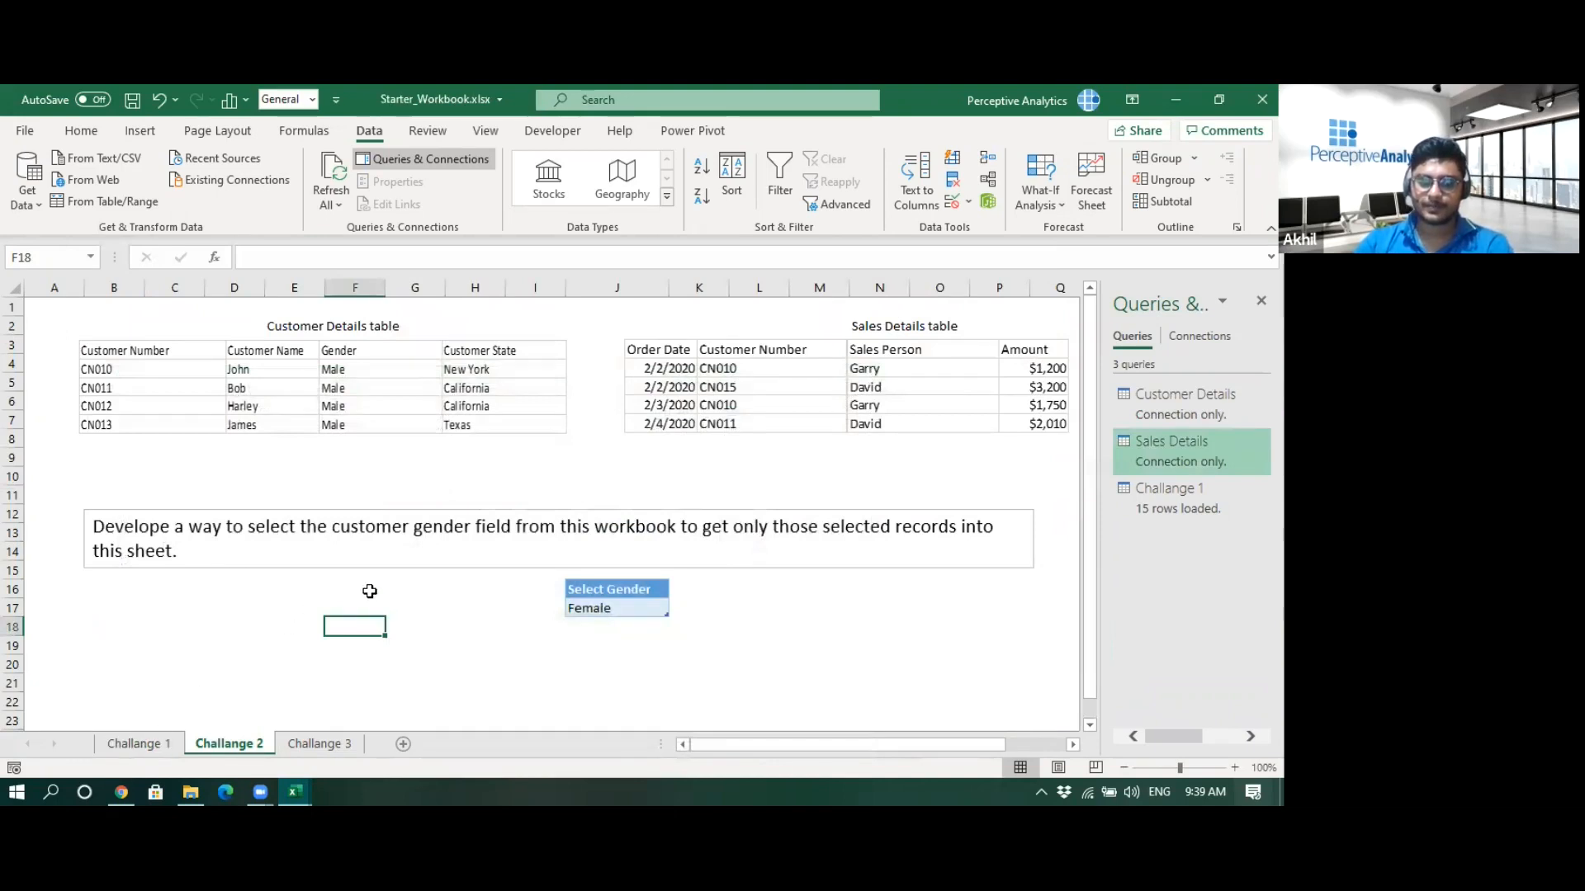
left_click(1123, 768)
left_click(1122, 768)
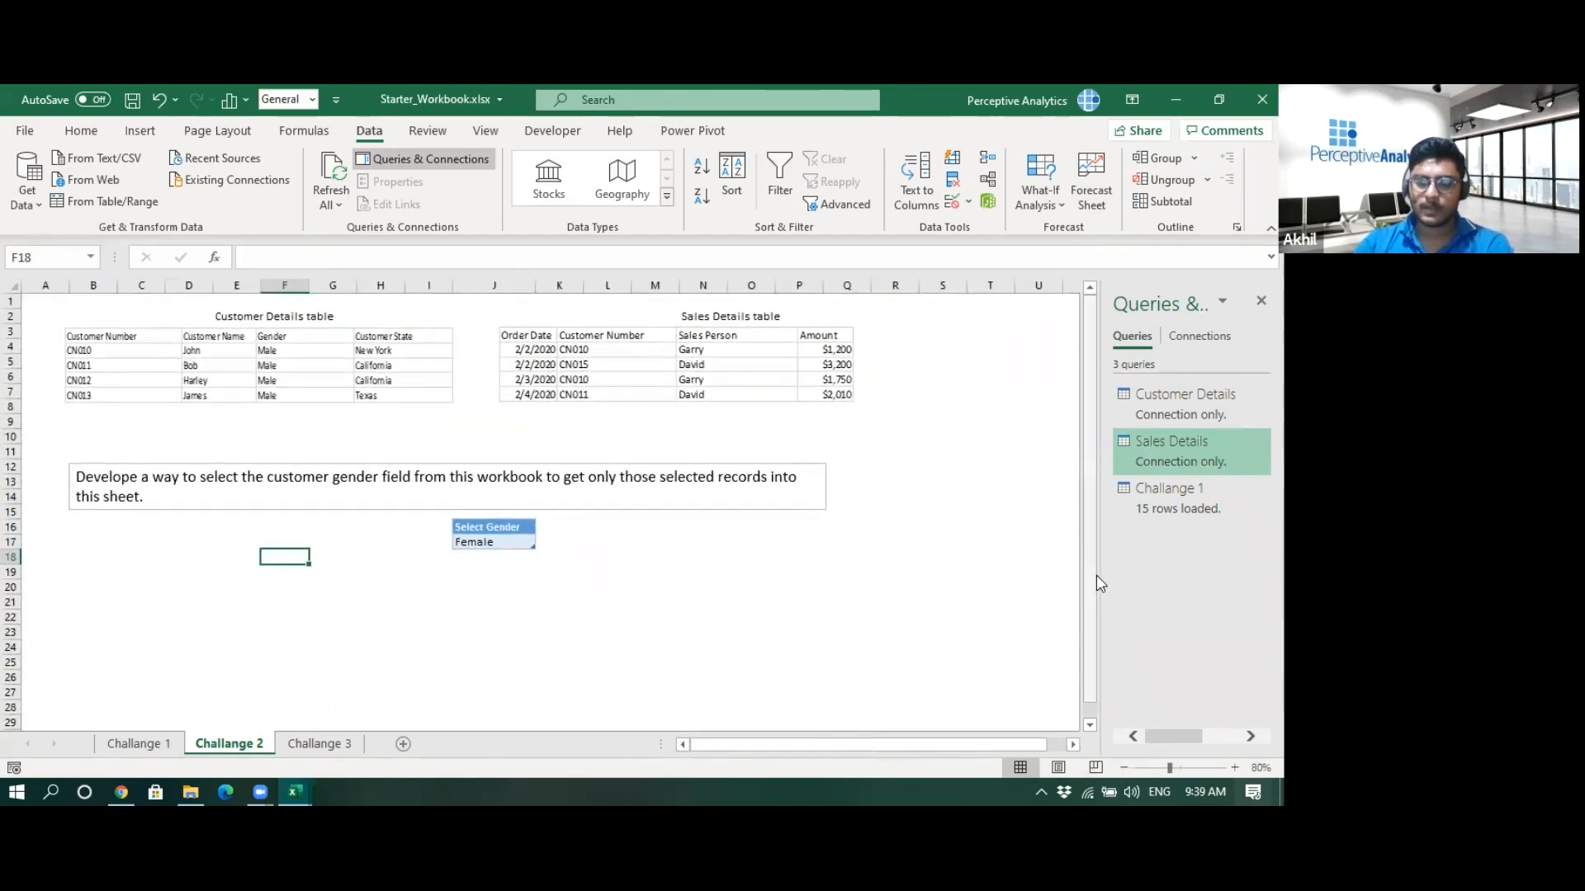
left_click_drag(1098, 576, 1022, 577)
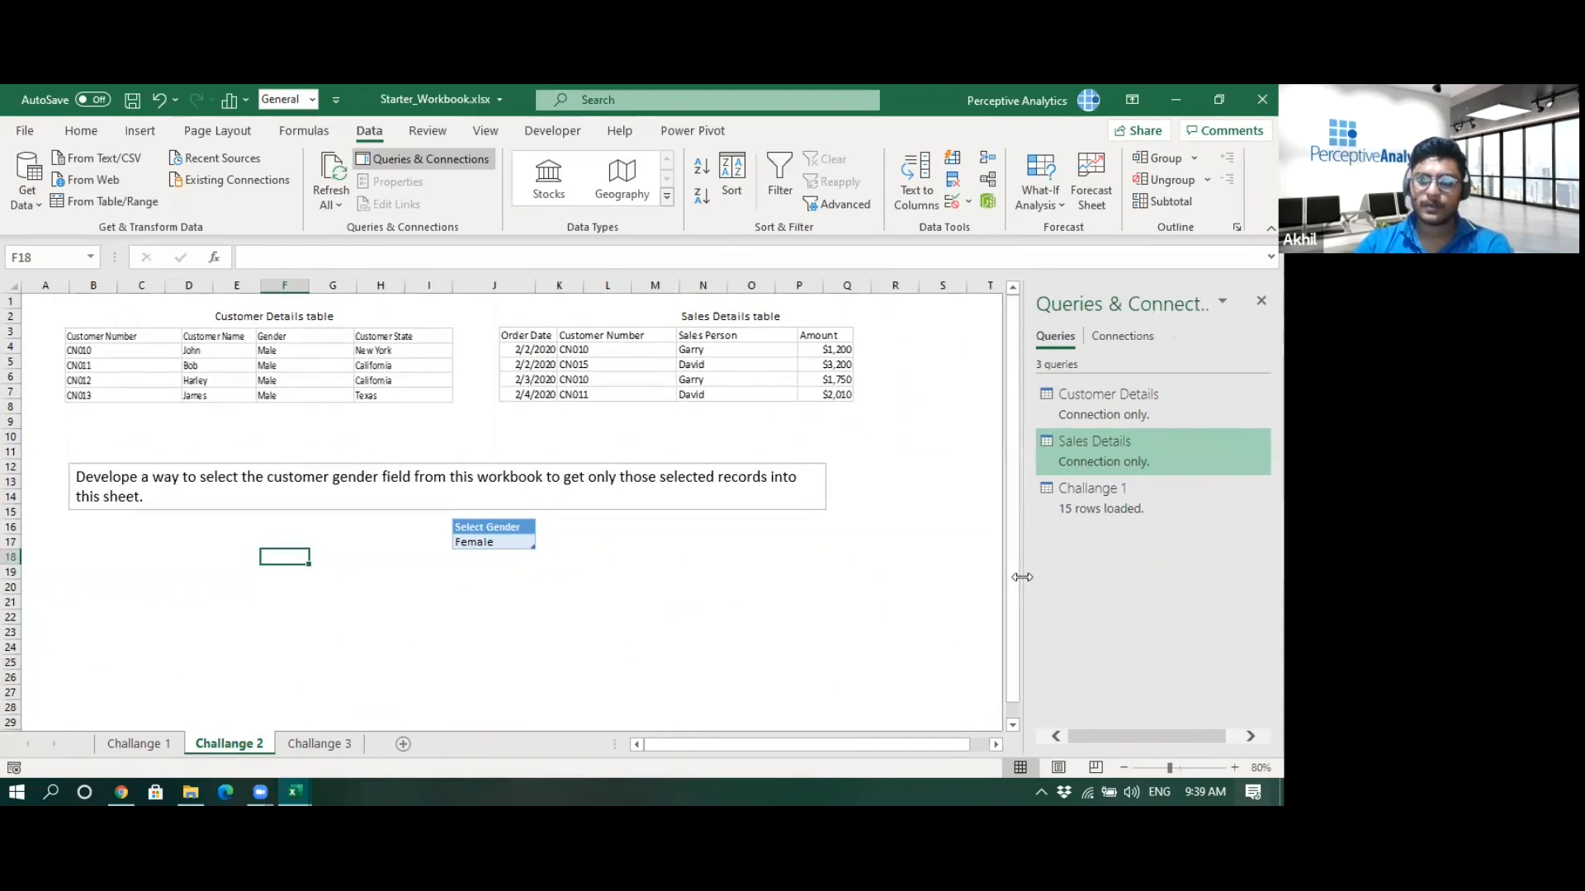
left_click(880, 615)
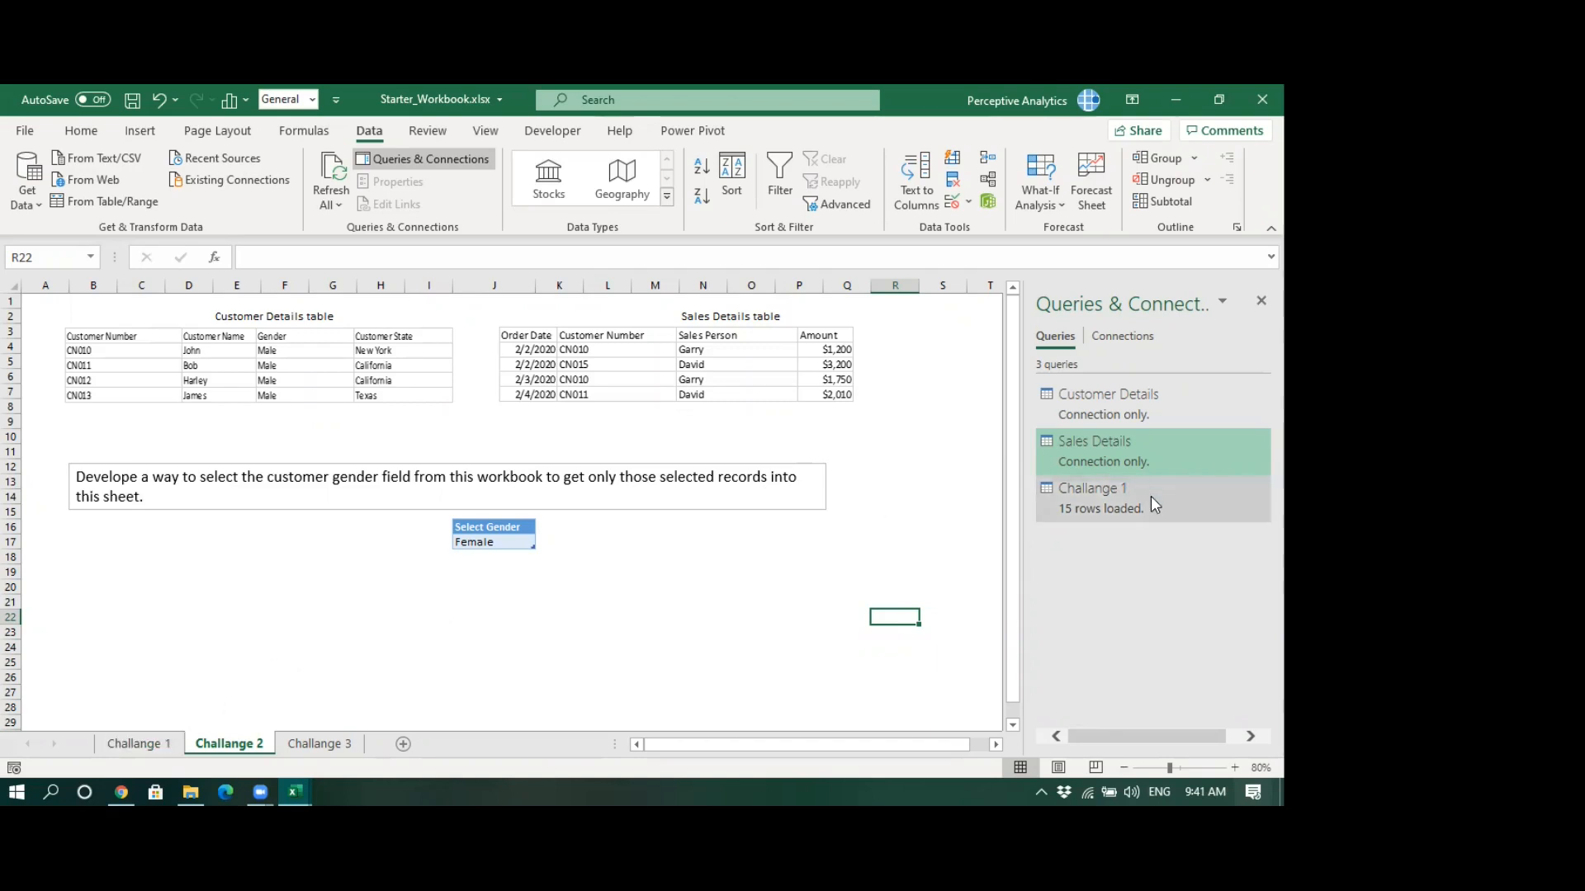
- Review the Challange 1, Challange 2 and Challange 3 sheets and the Select Gender dropdown options in the starter workbook
mouse_move(1146, 512)
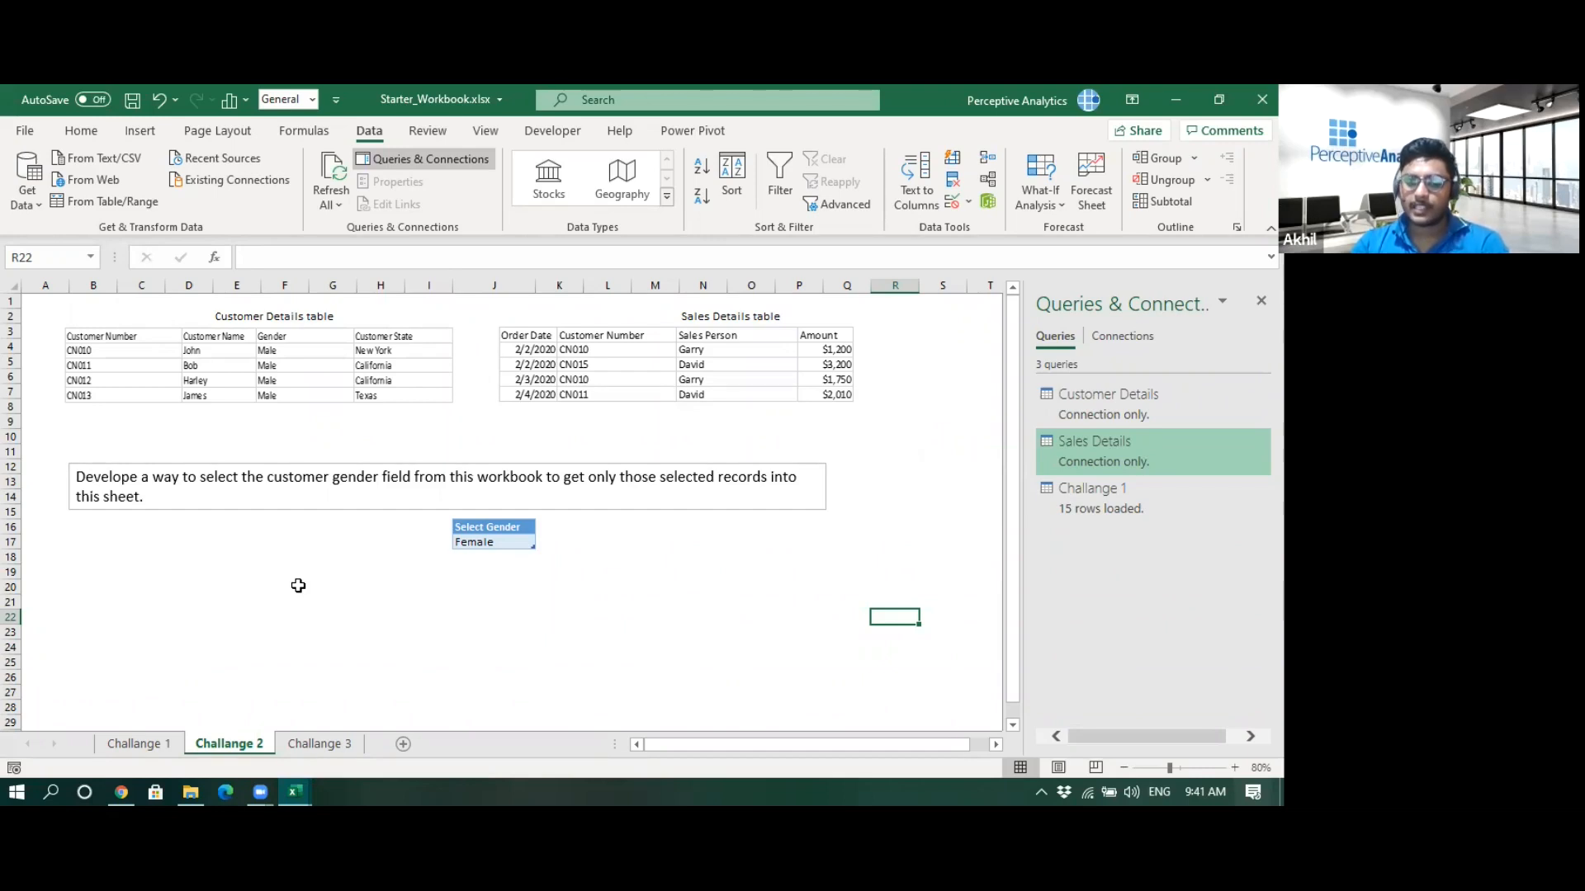
left_click(137, 743)
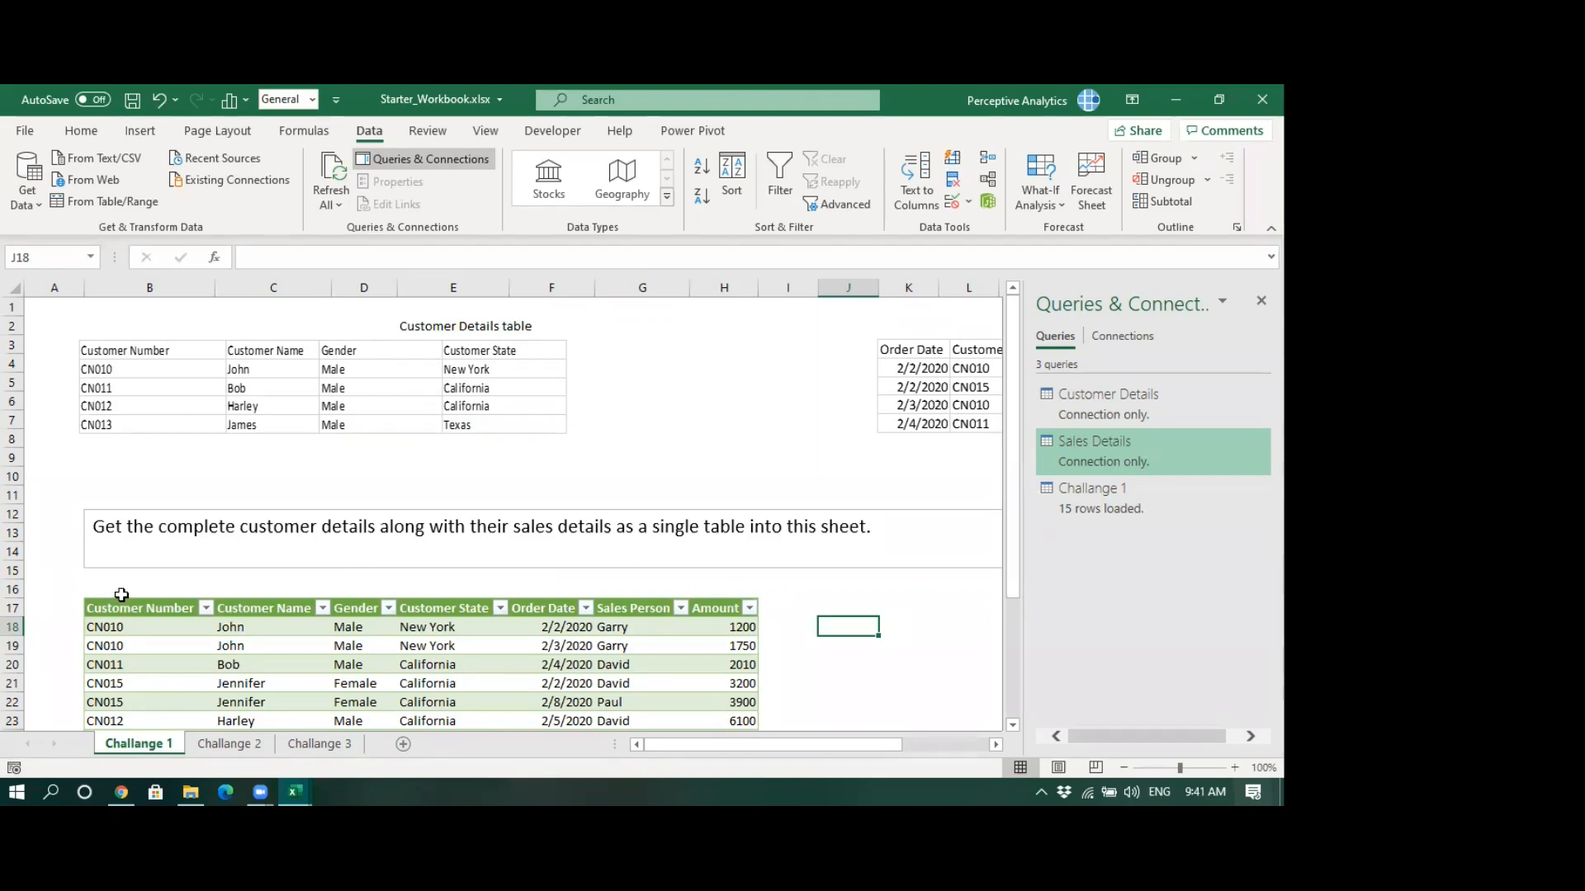
left_click(217, 744)
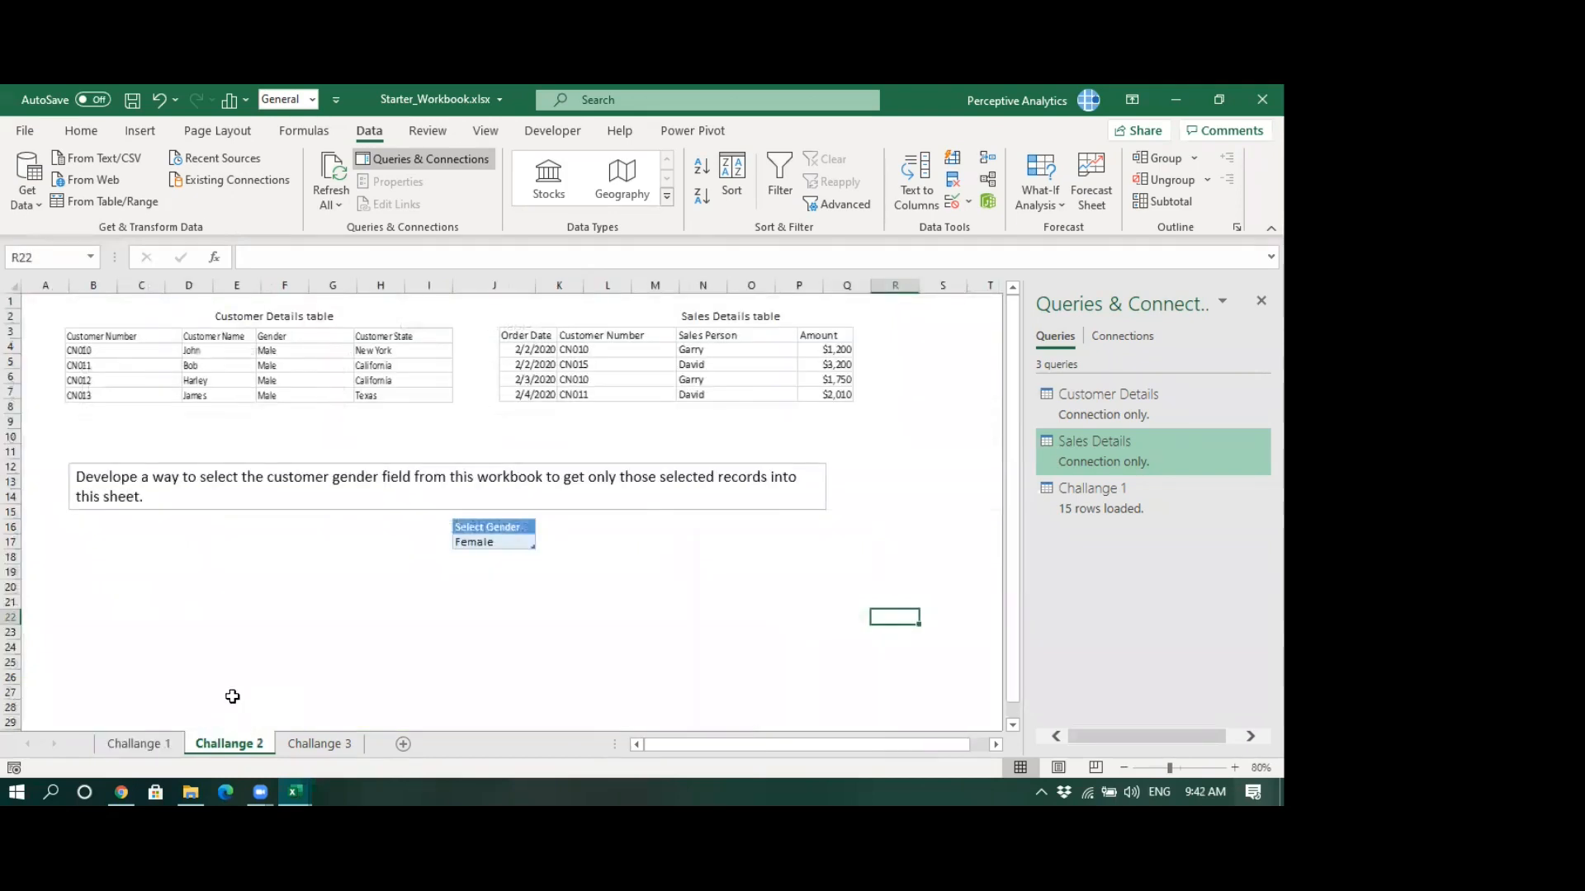
left_click(316, 632)
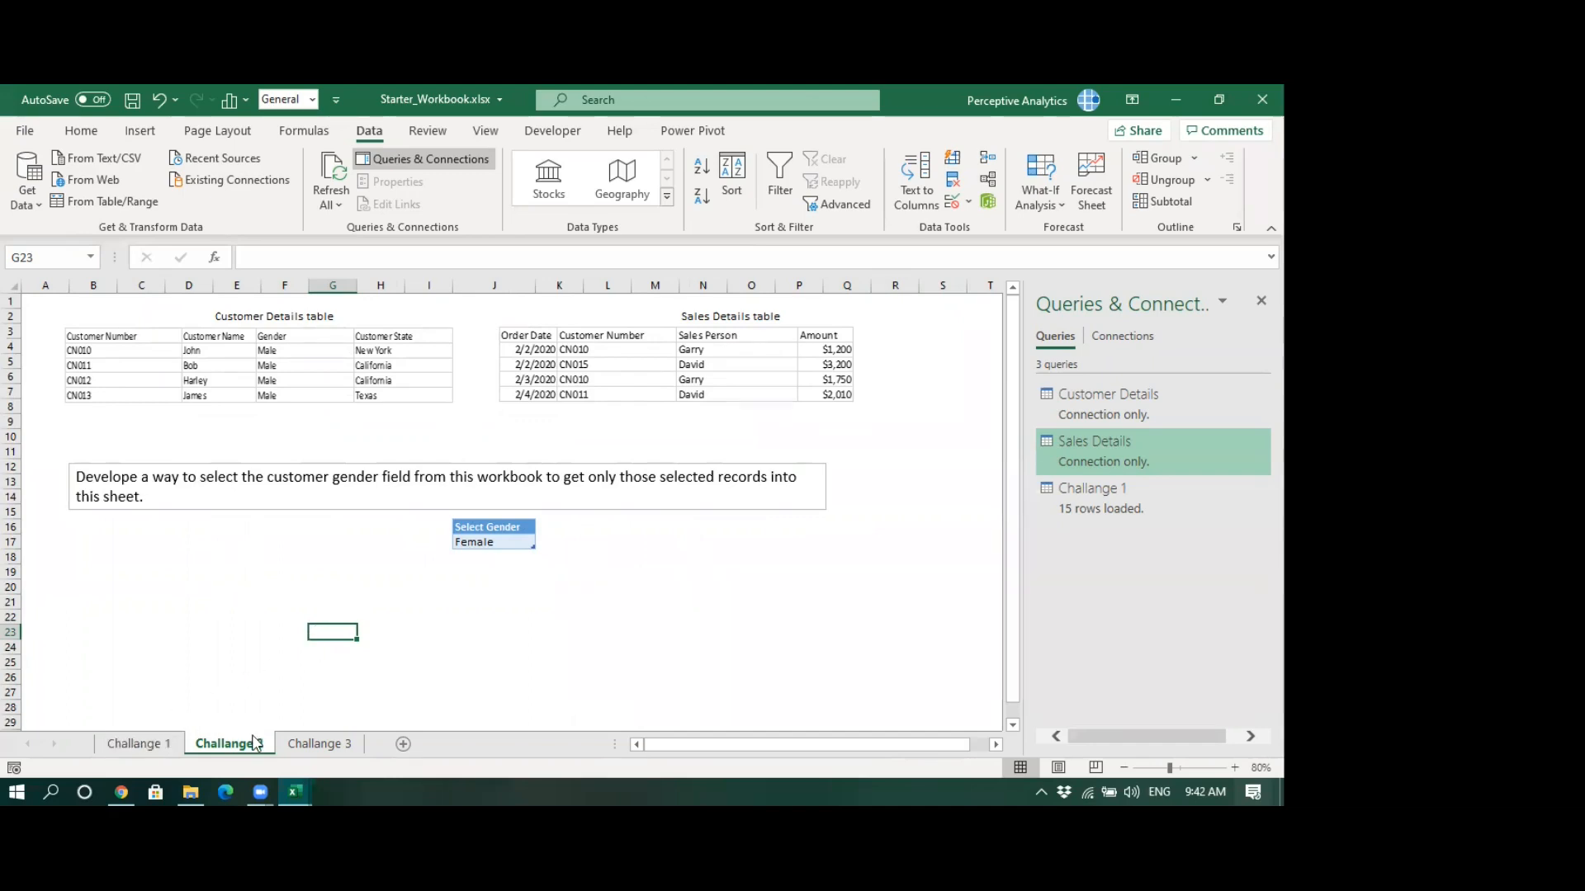
left_click(312, 587)
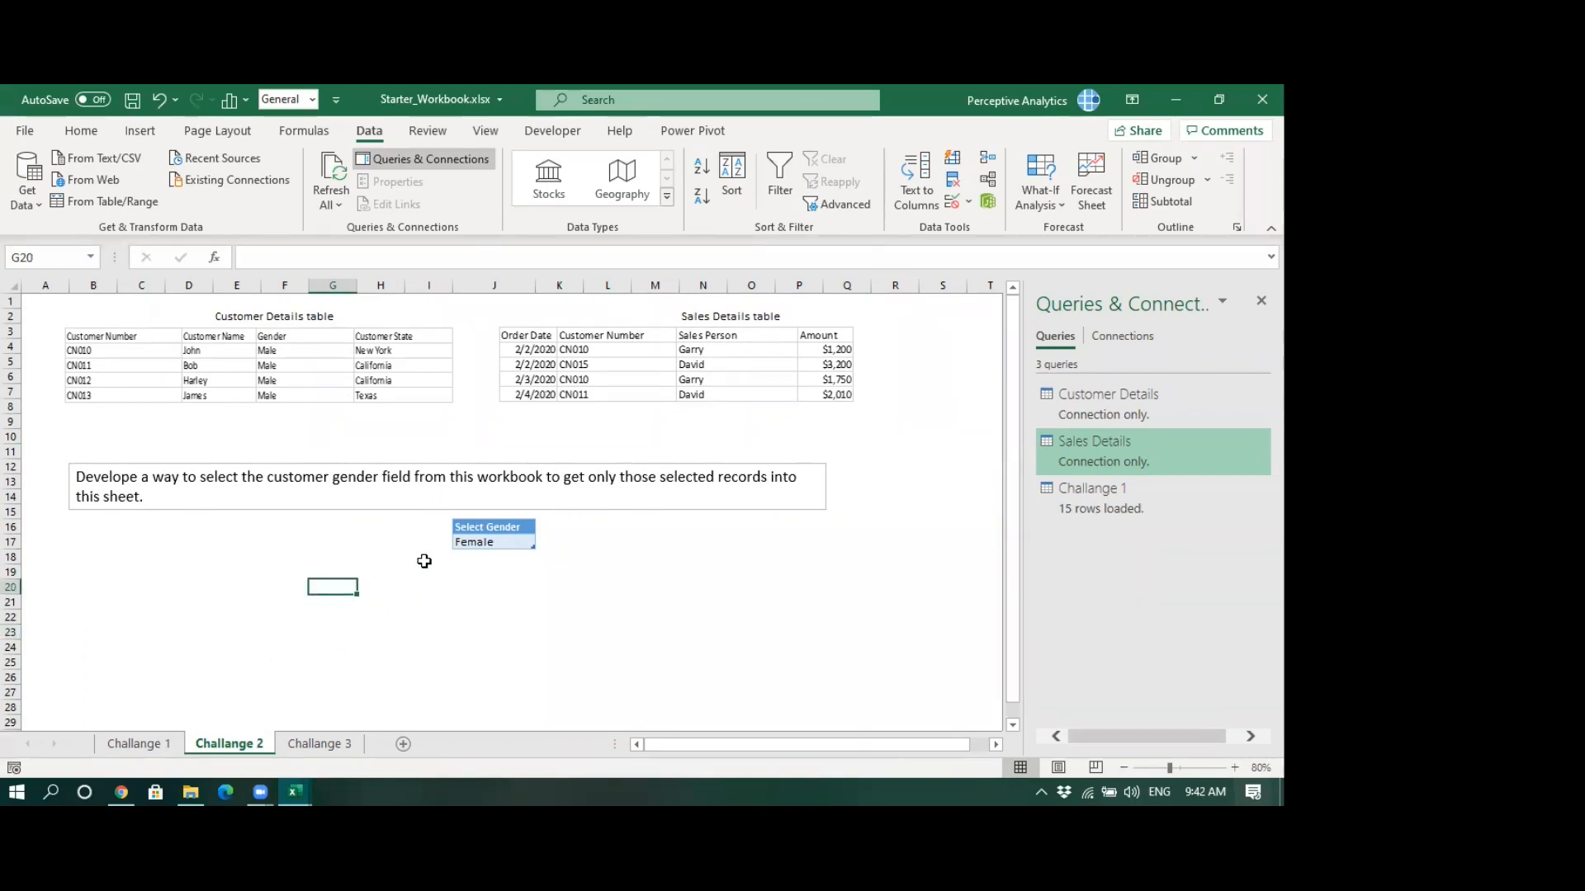
left_click(426, 558)
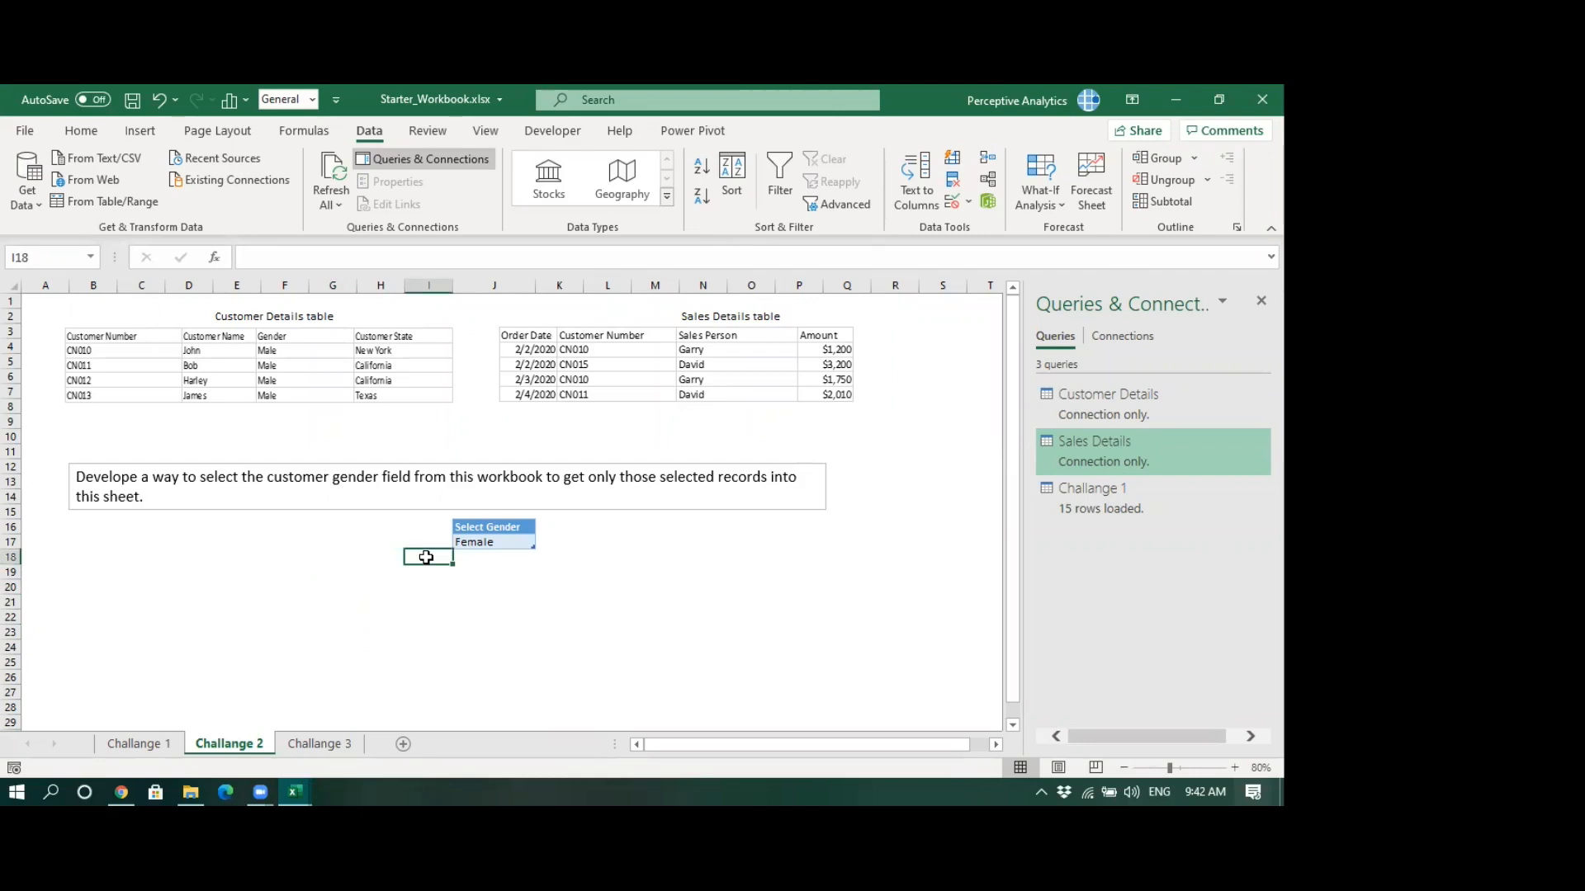
left_click(478, 542)
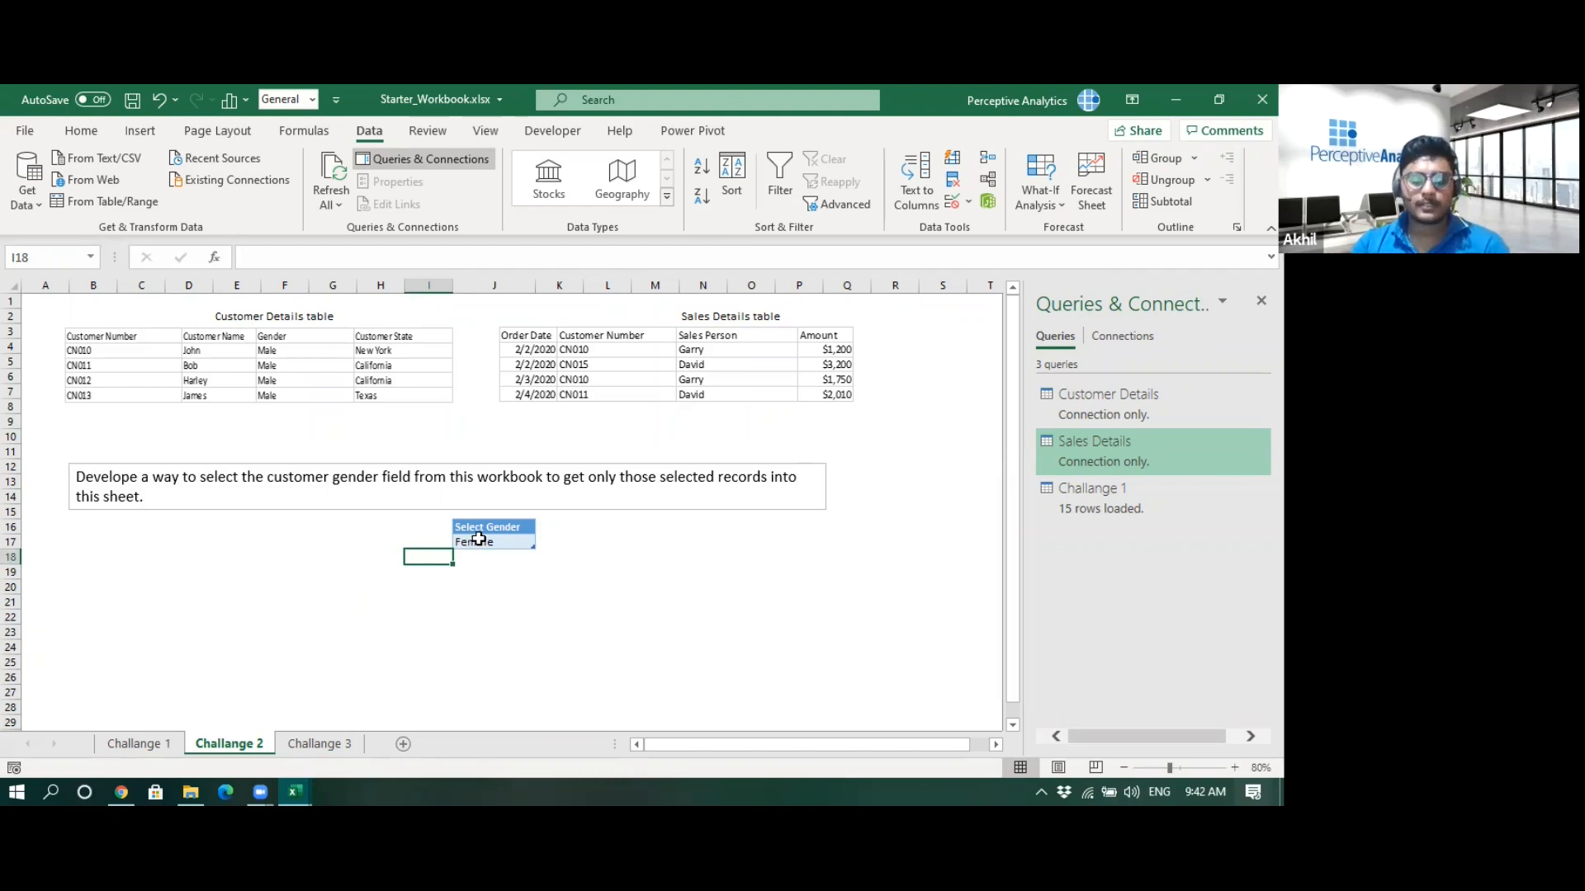
left_click(341, 742)
left_click(685, 609)
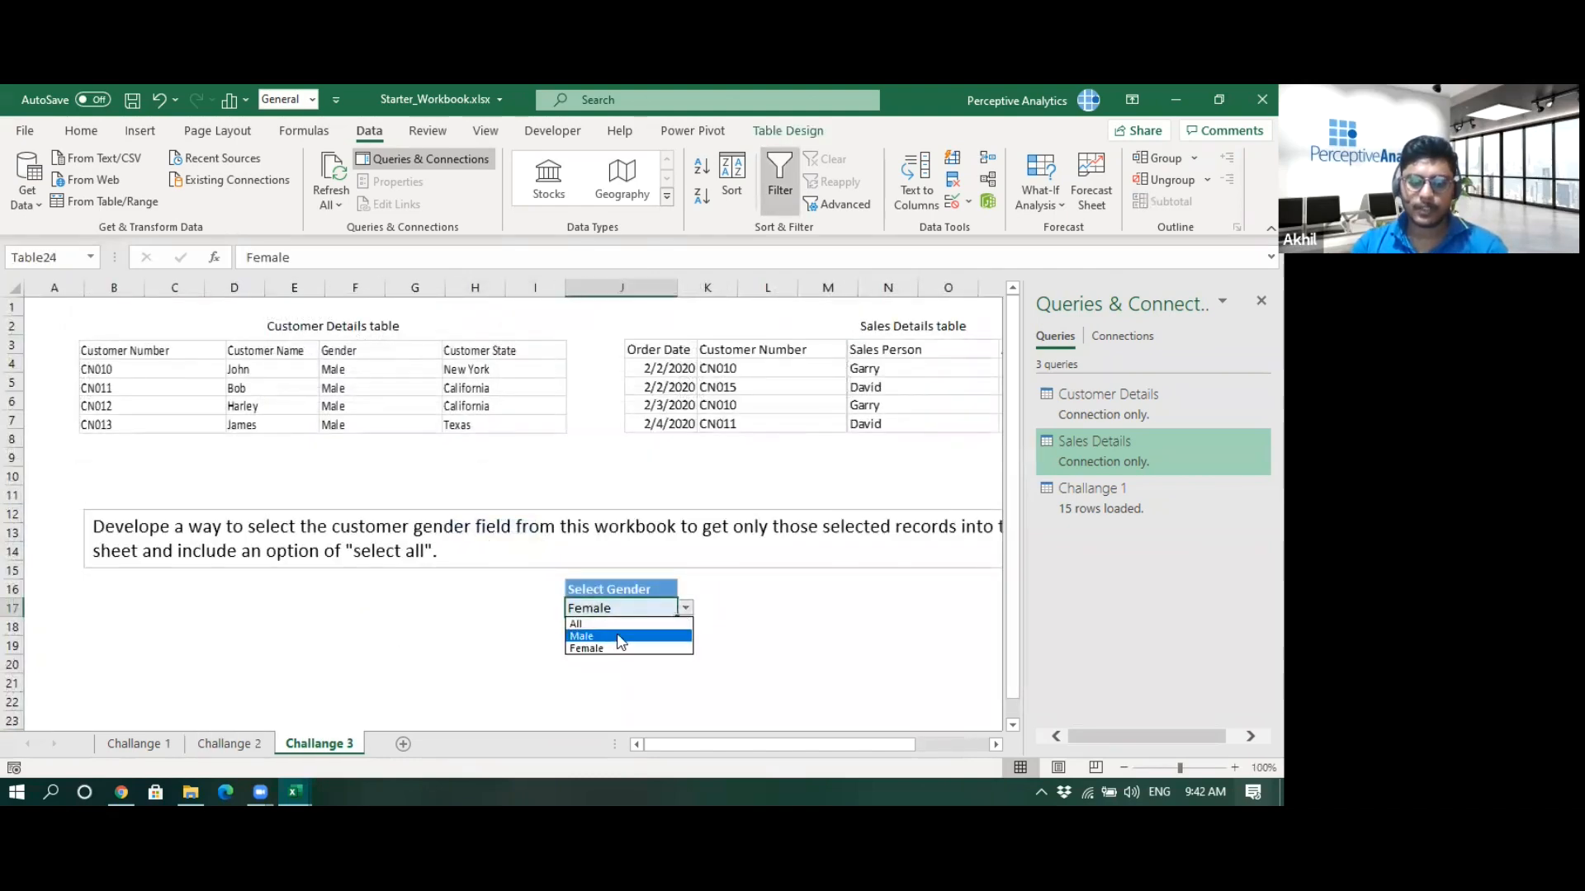
left_click(685, 608)
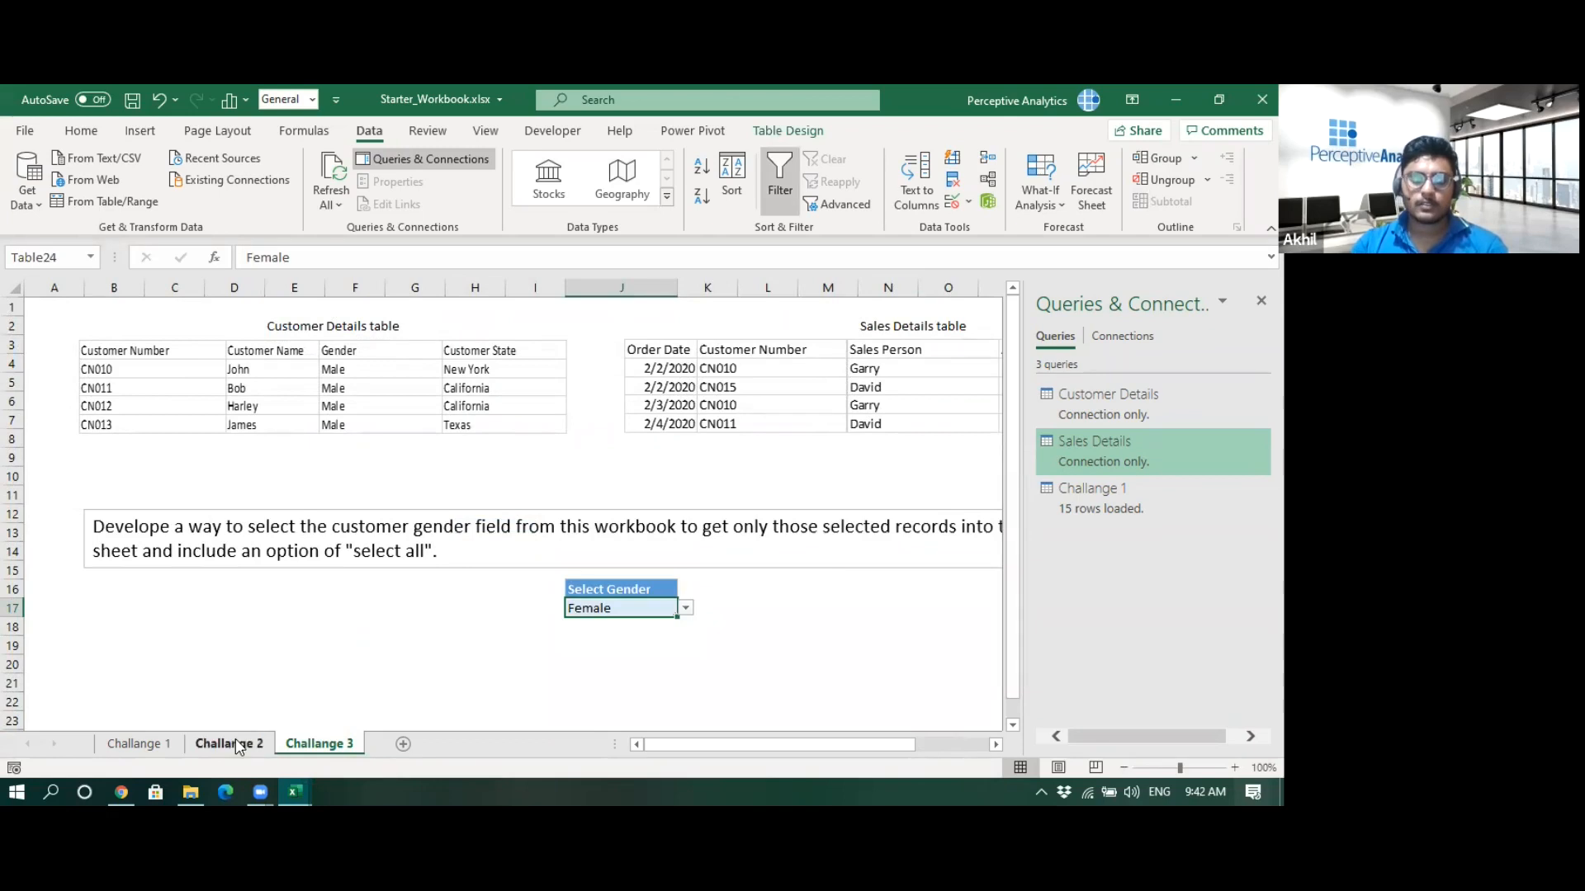
left_click(235, 744)
left_click(410, 585)
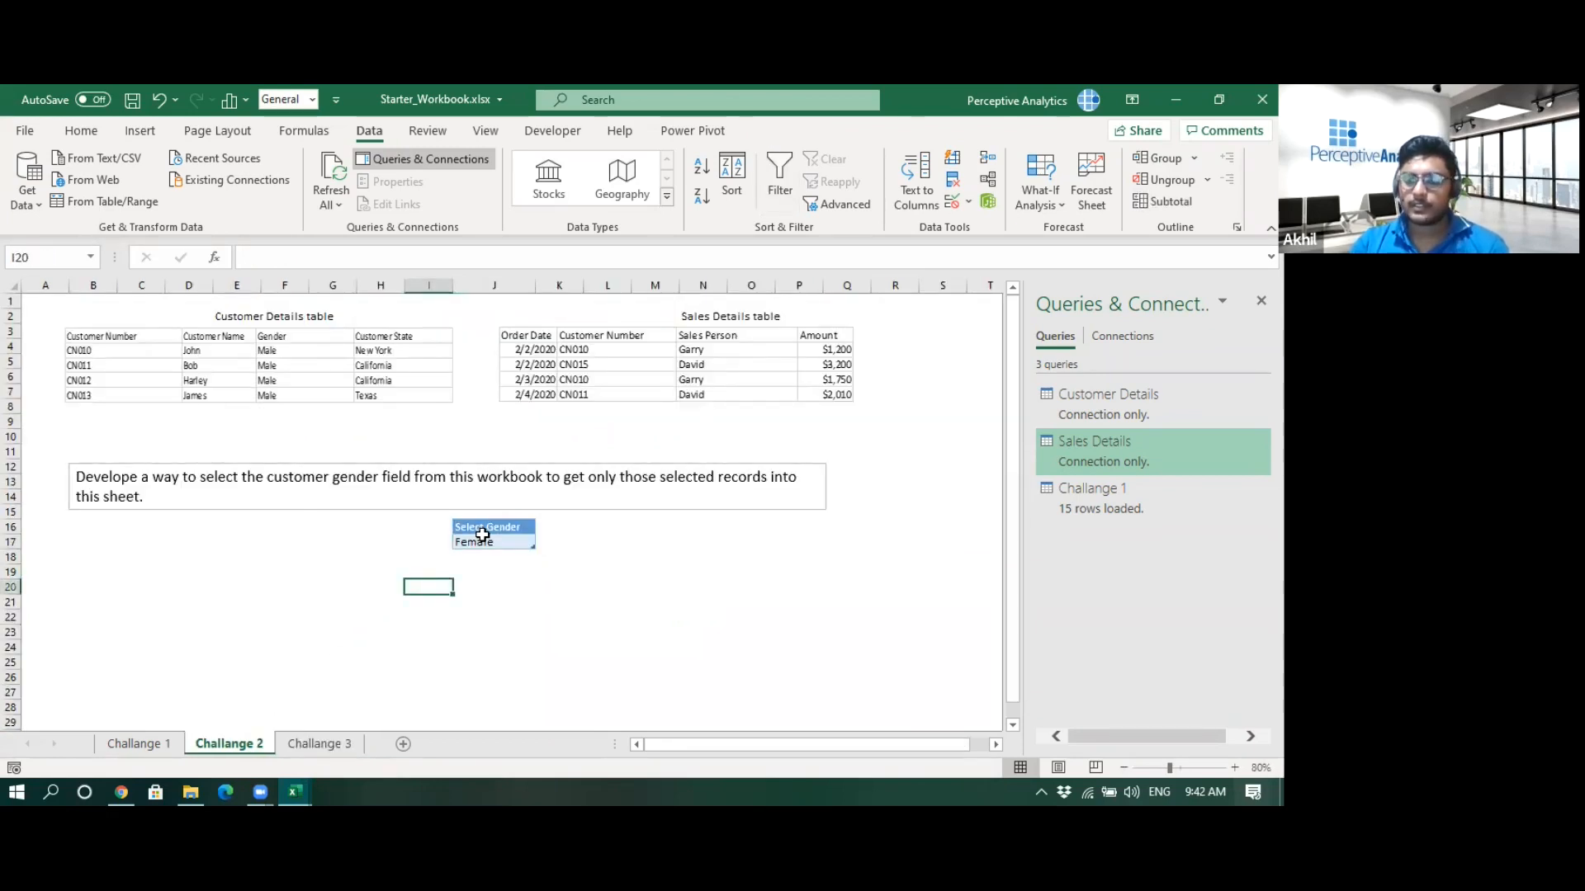
left_click(140, 742)
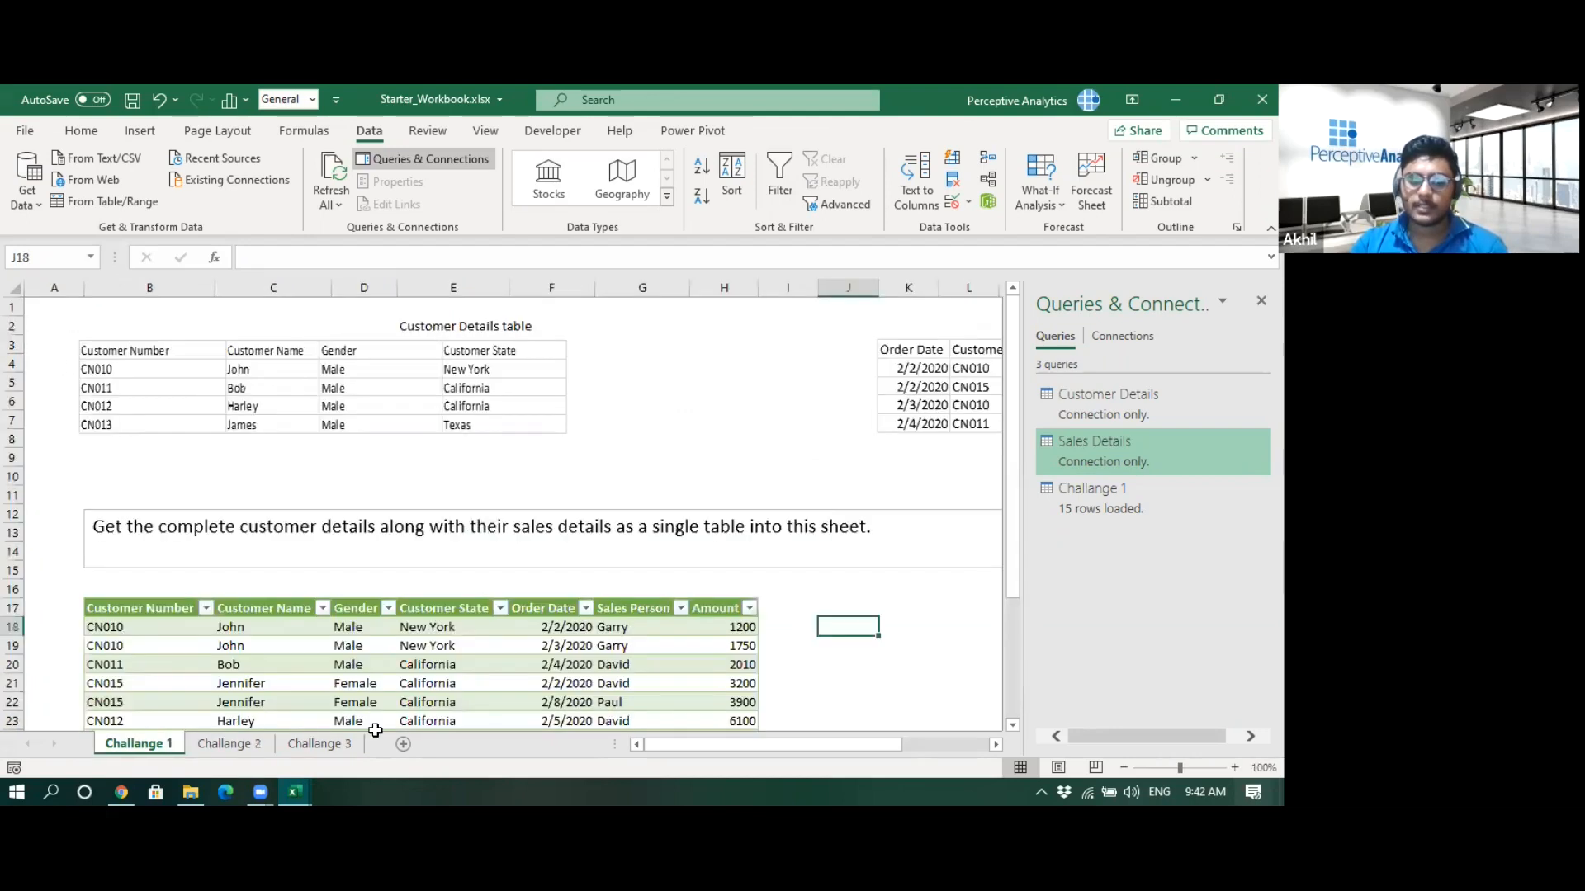
left_click(246, 747)
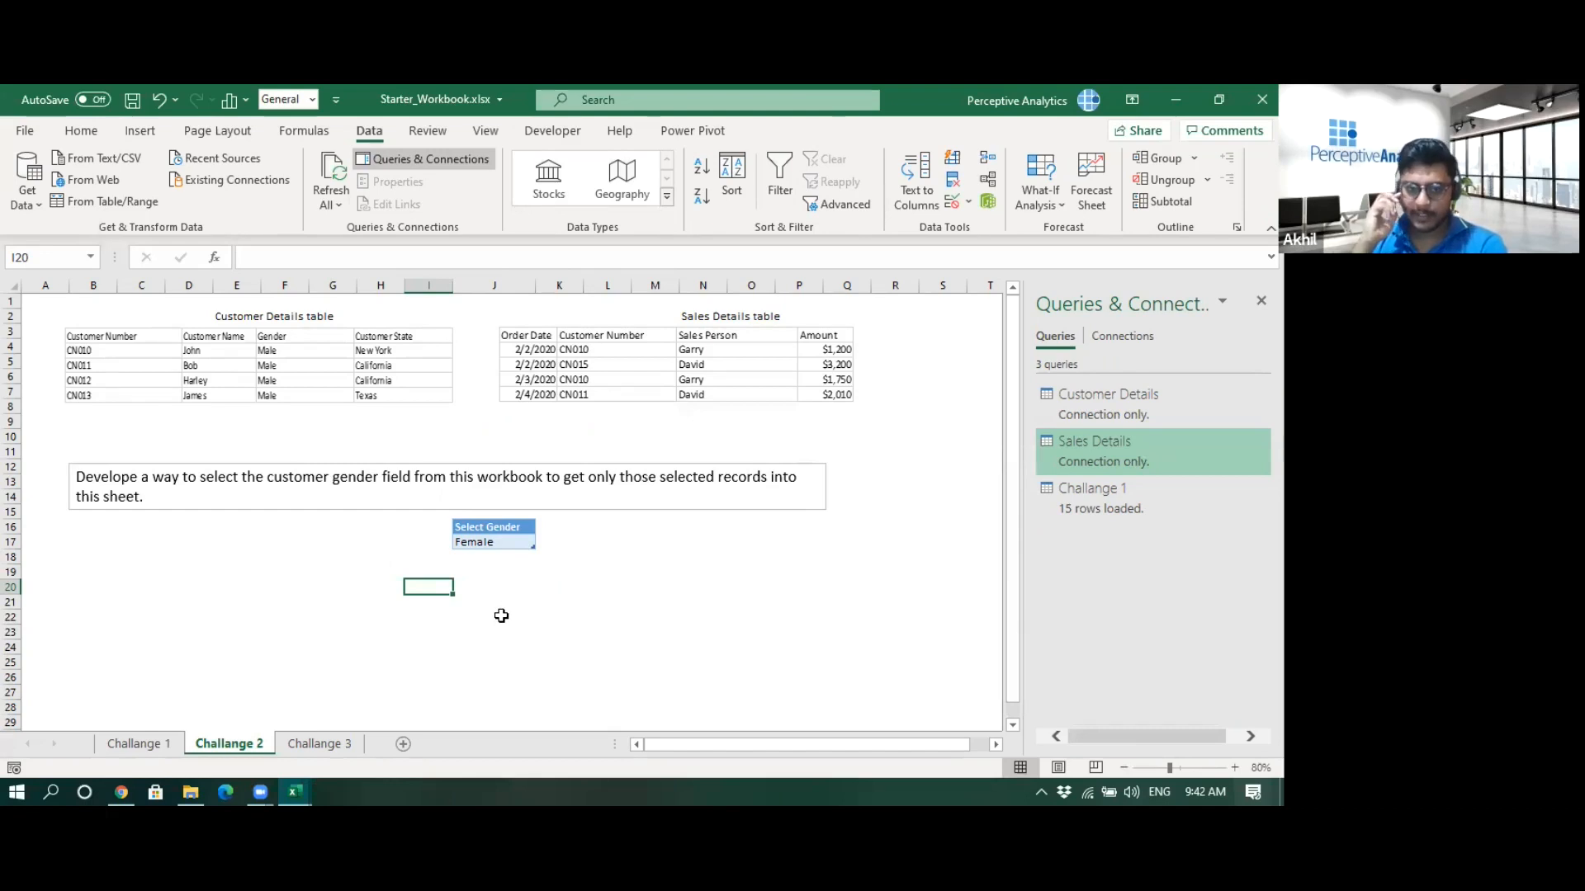
left_click(507, 543)
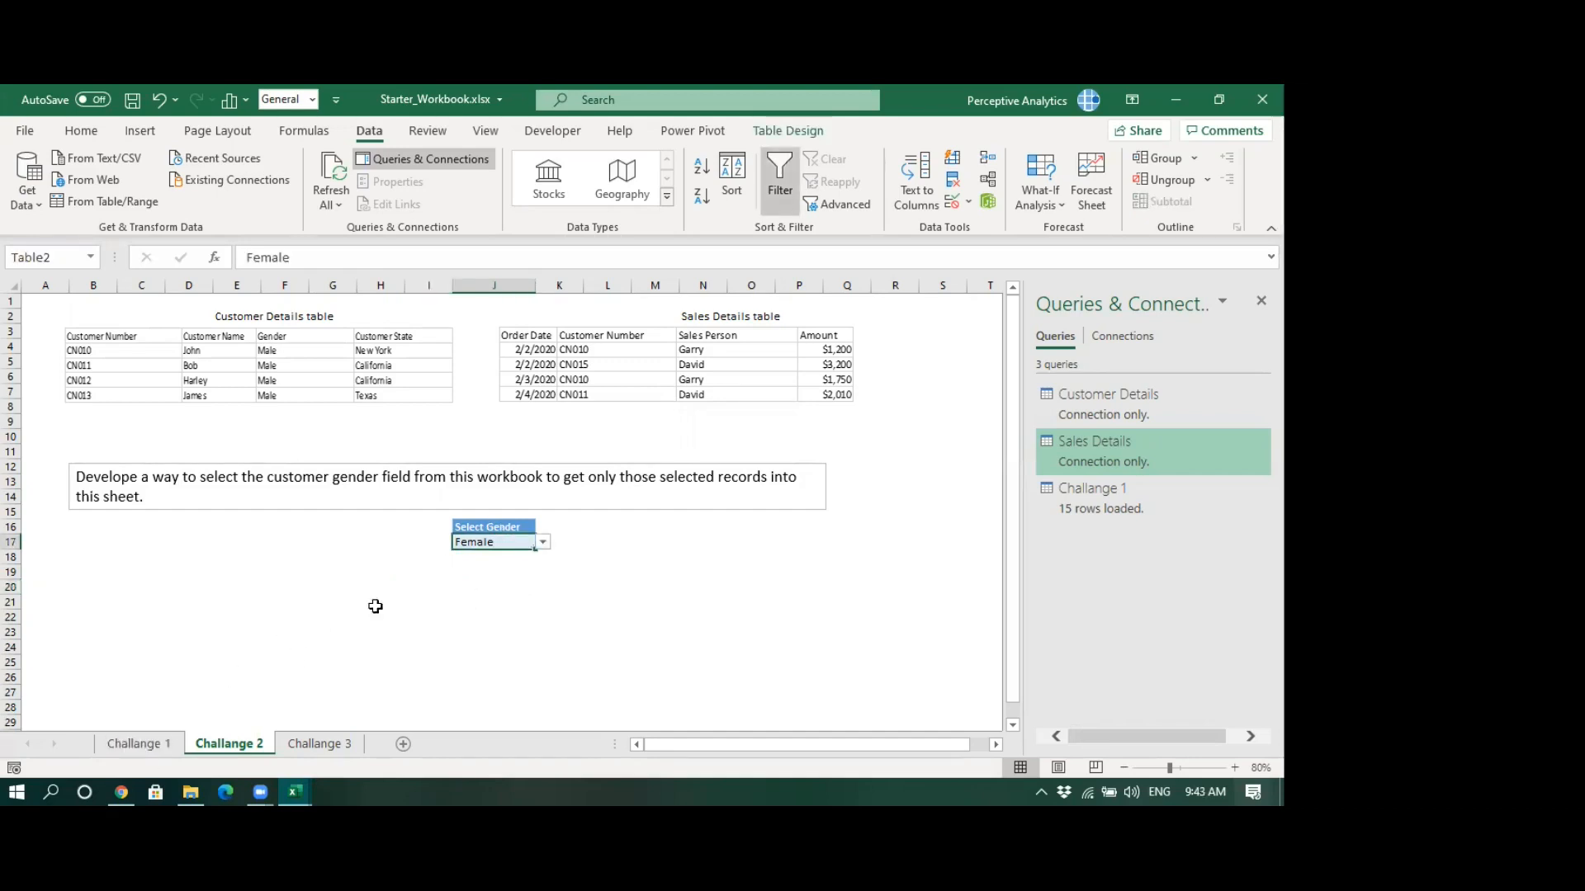
left_click(140, 744)
scroll(785, 587, "down", 1)
scroll(424, 706, "up", 1)
left_click(228, 744)
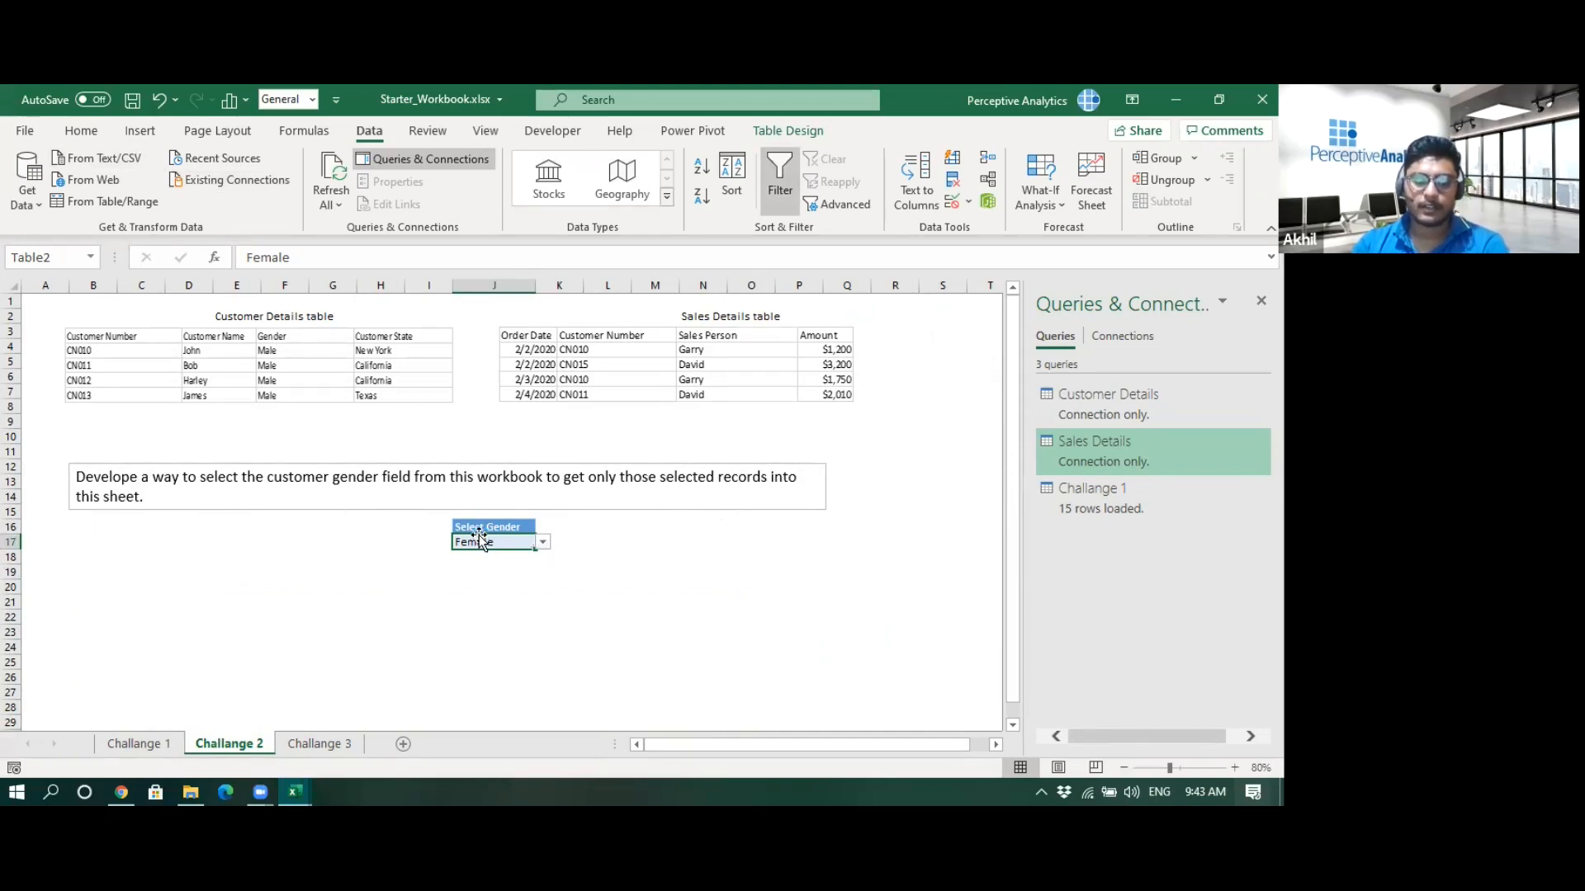
- Load the Select Gender table into Power Query and add an index column starting from 1
left_click(94, 202)
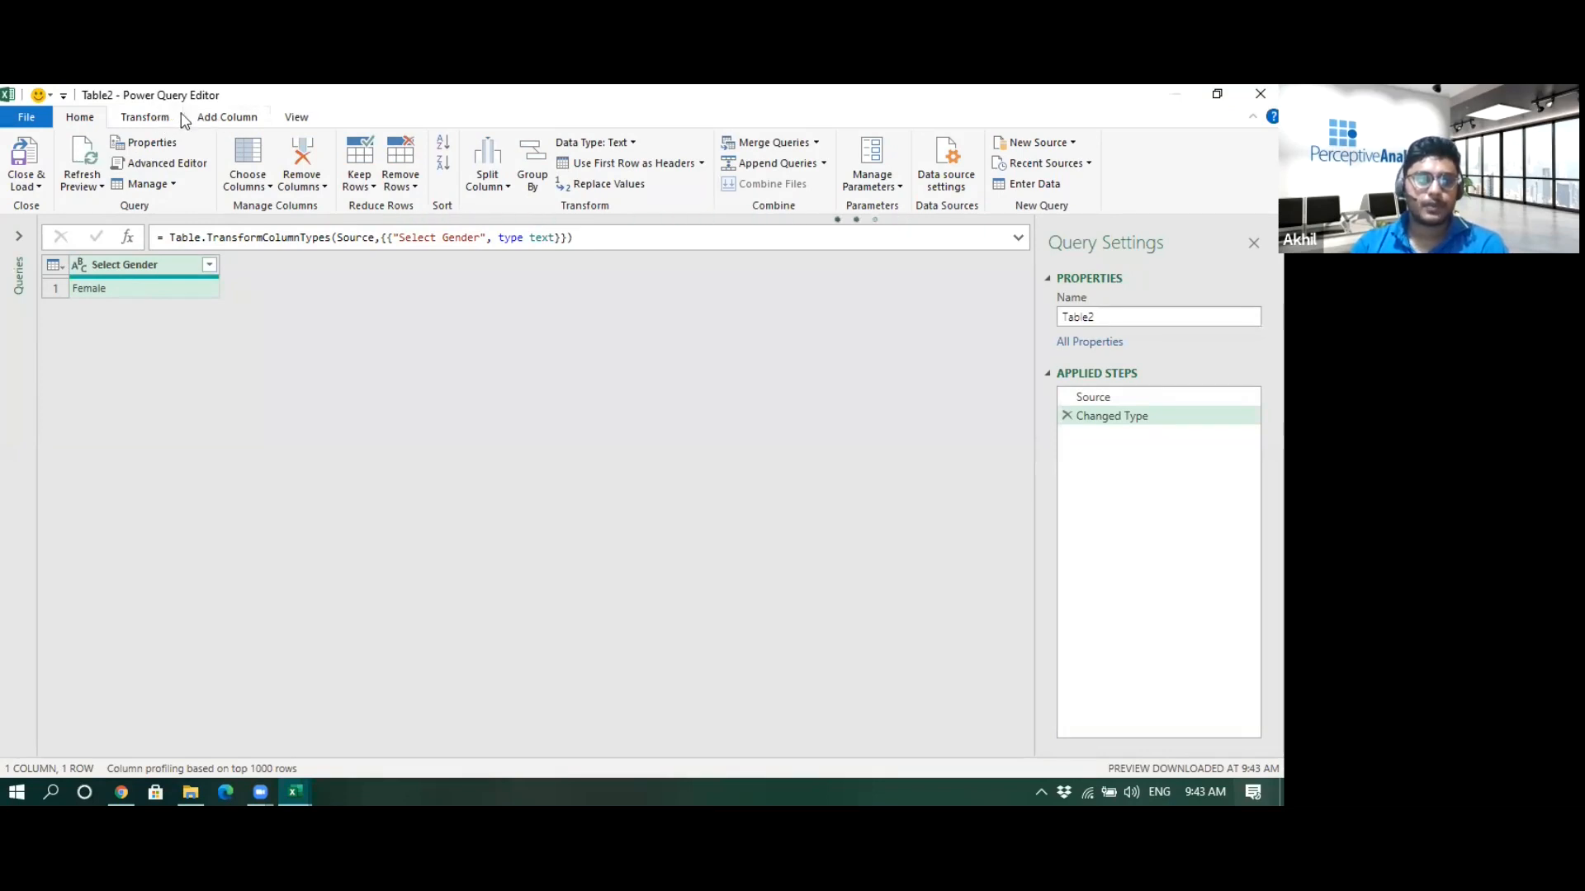
left_click(202, 126)
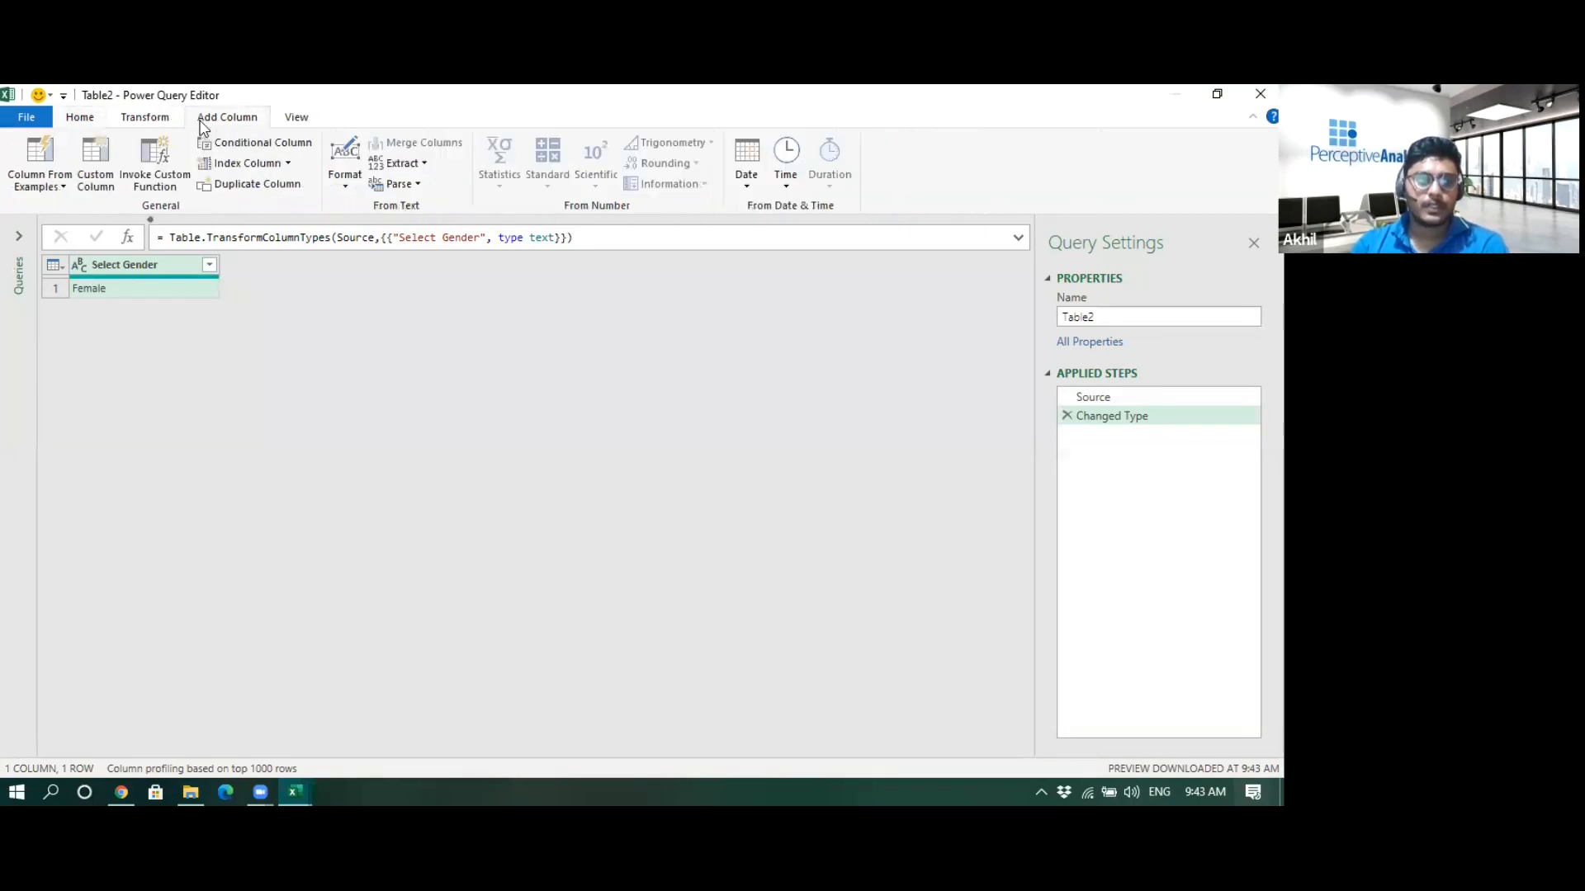
left_click(289, 164)
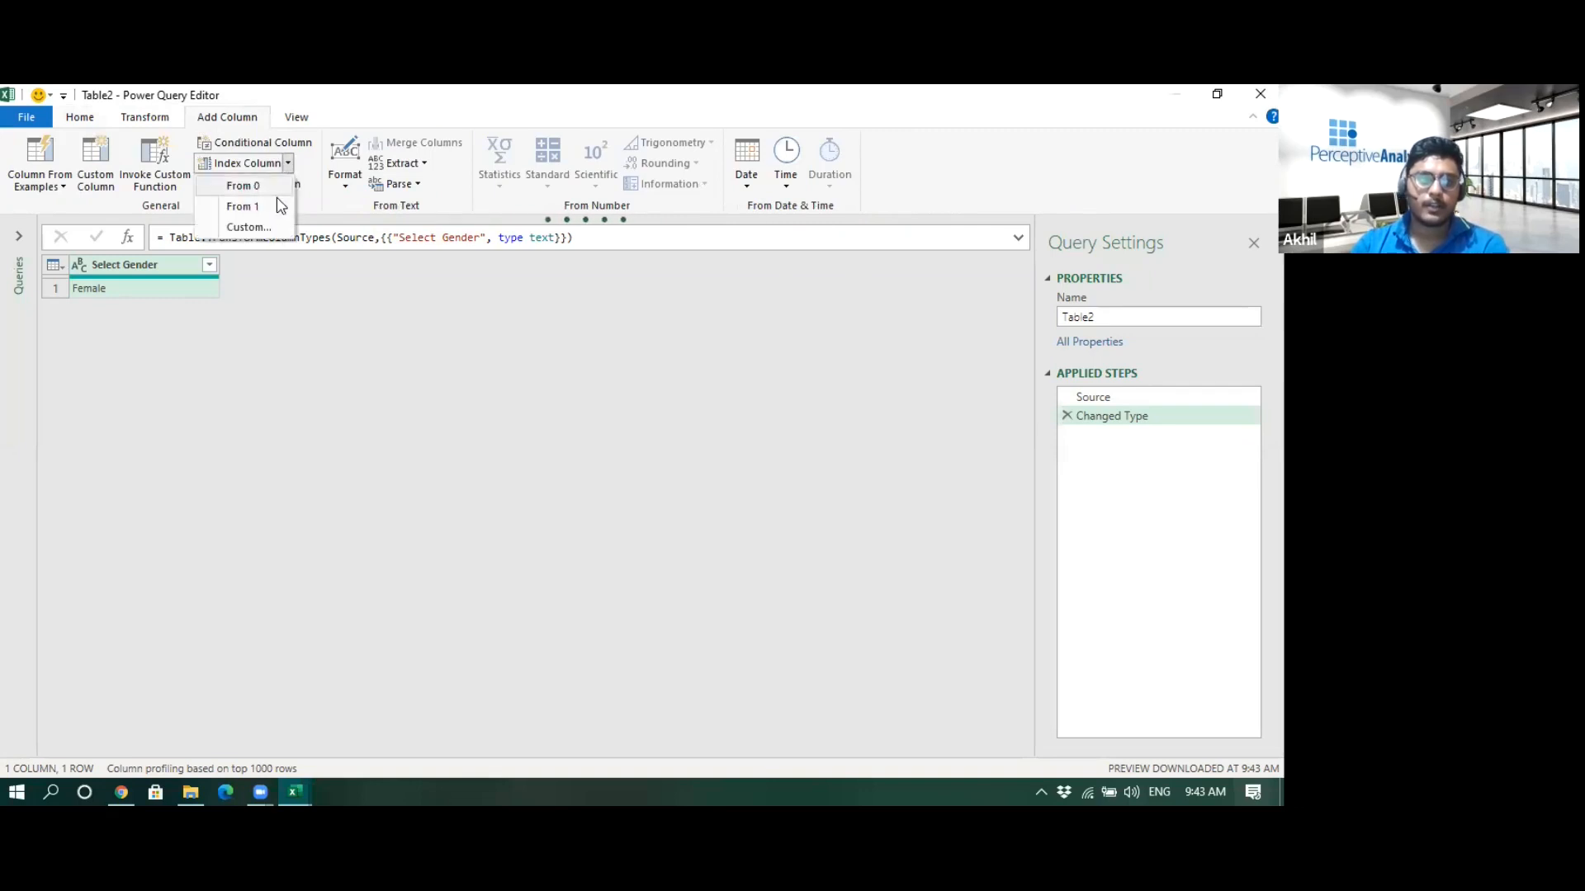
left_click(258, 207)
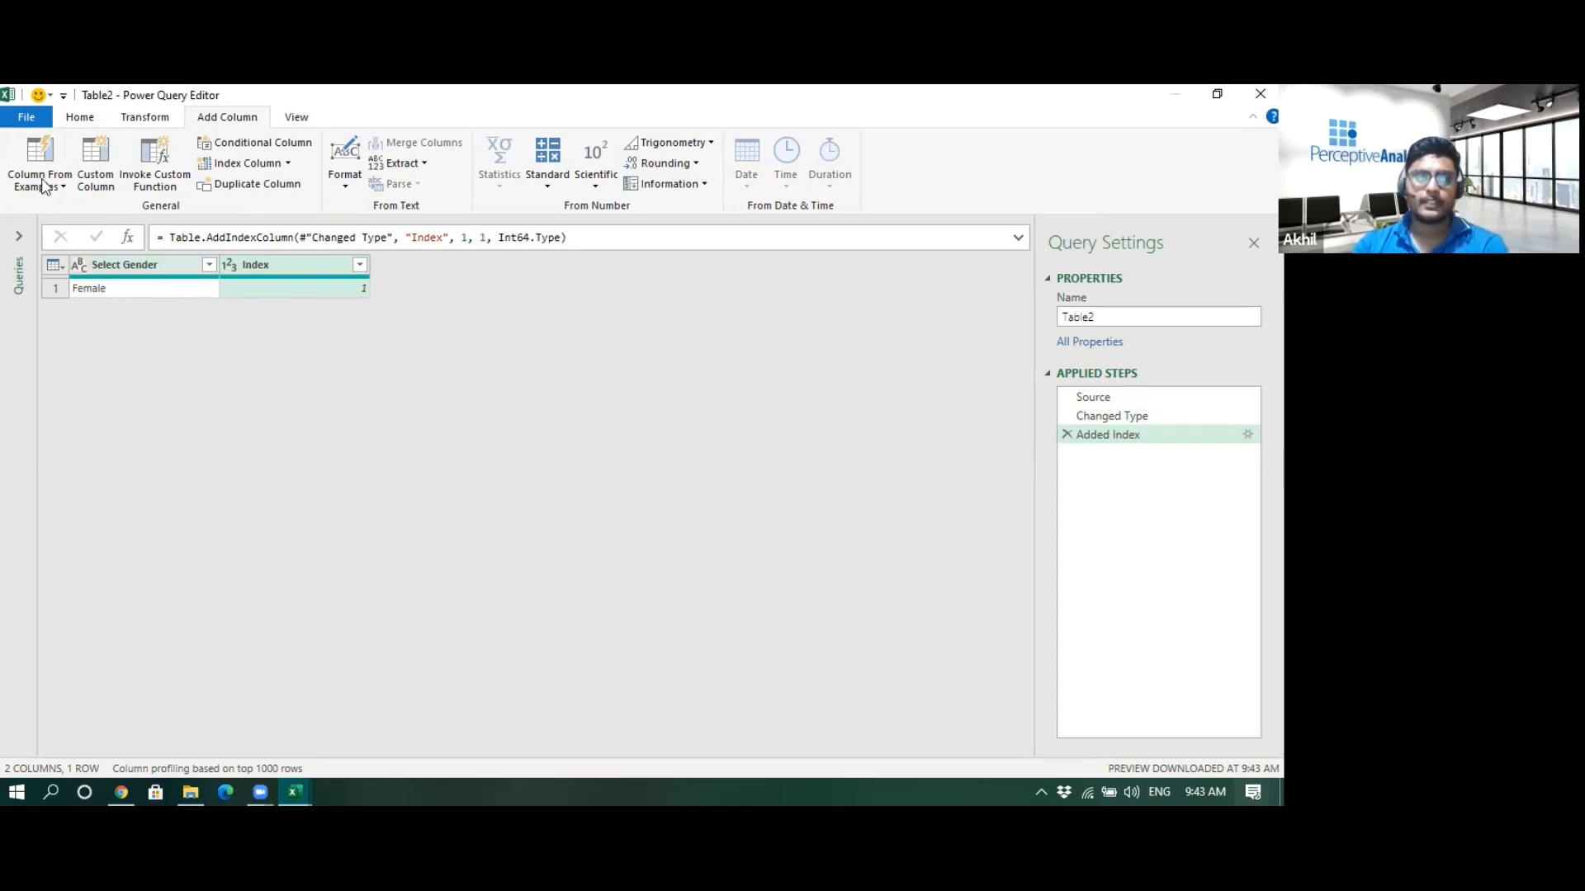
- Close the editor and load the Select Gender query as a connection only
left_click(37, 125)
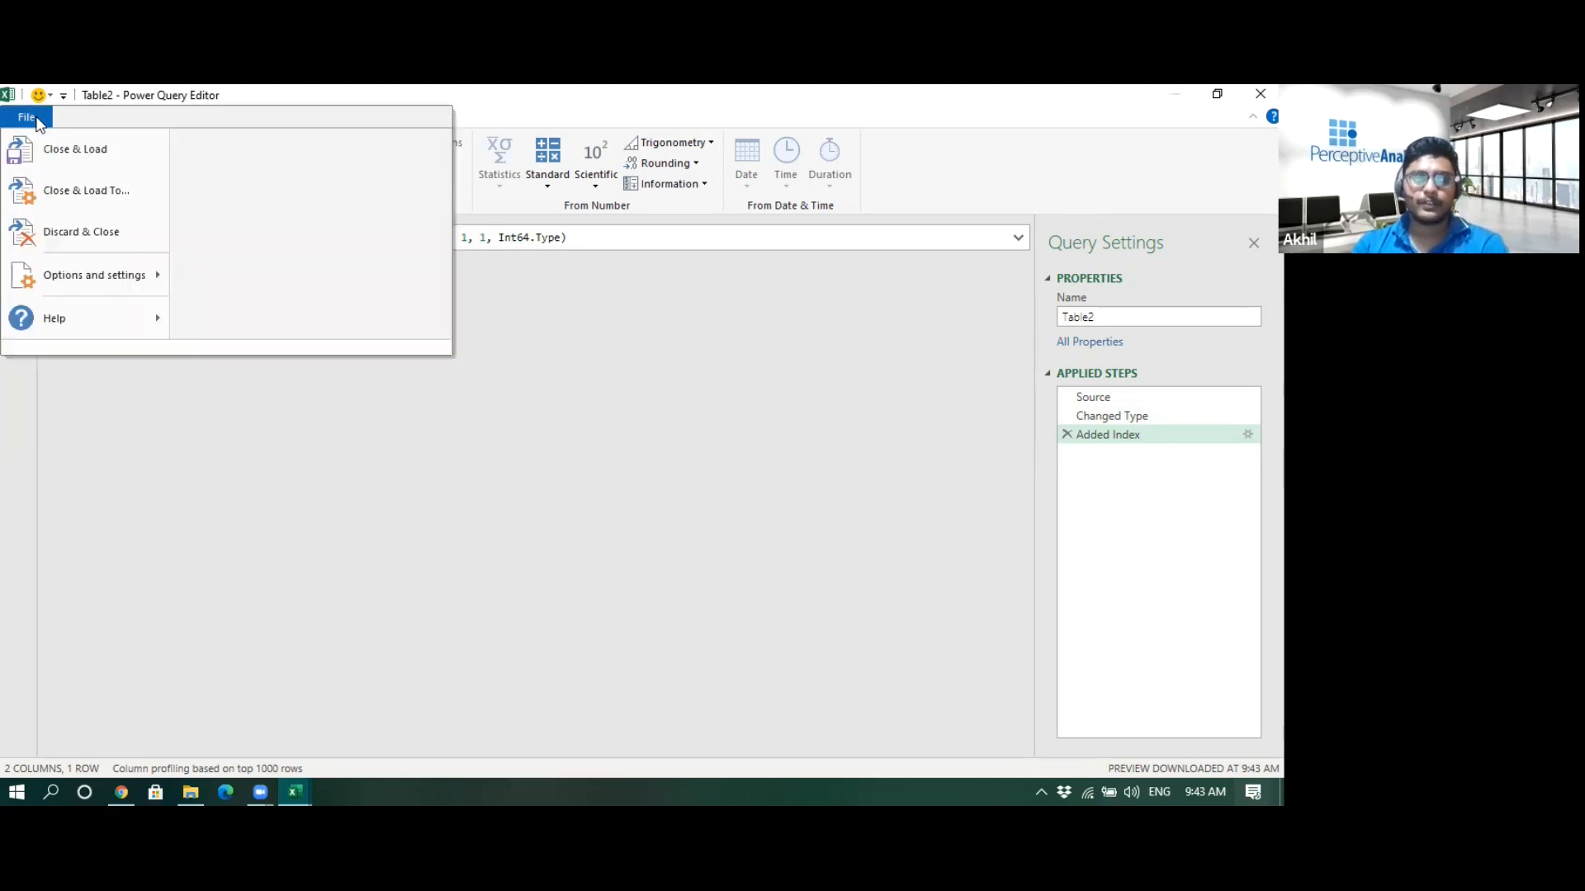
left_click(238, 446)
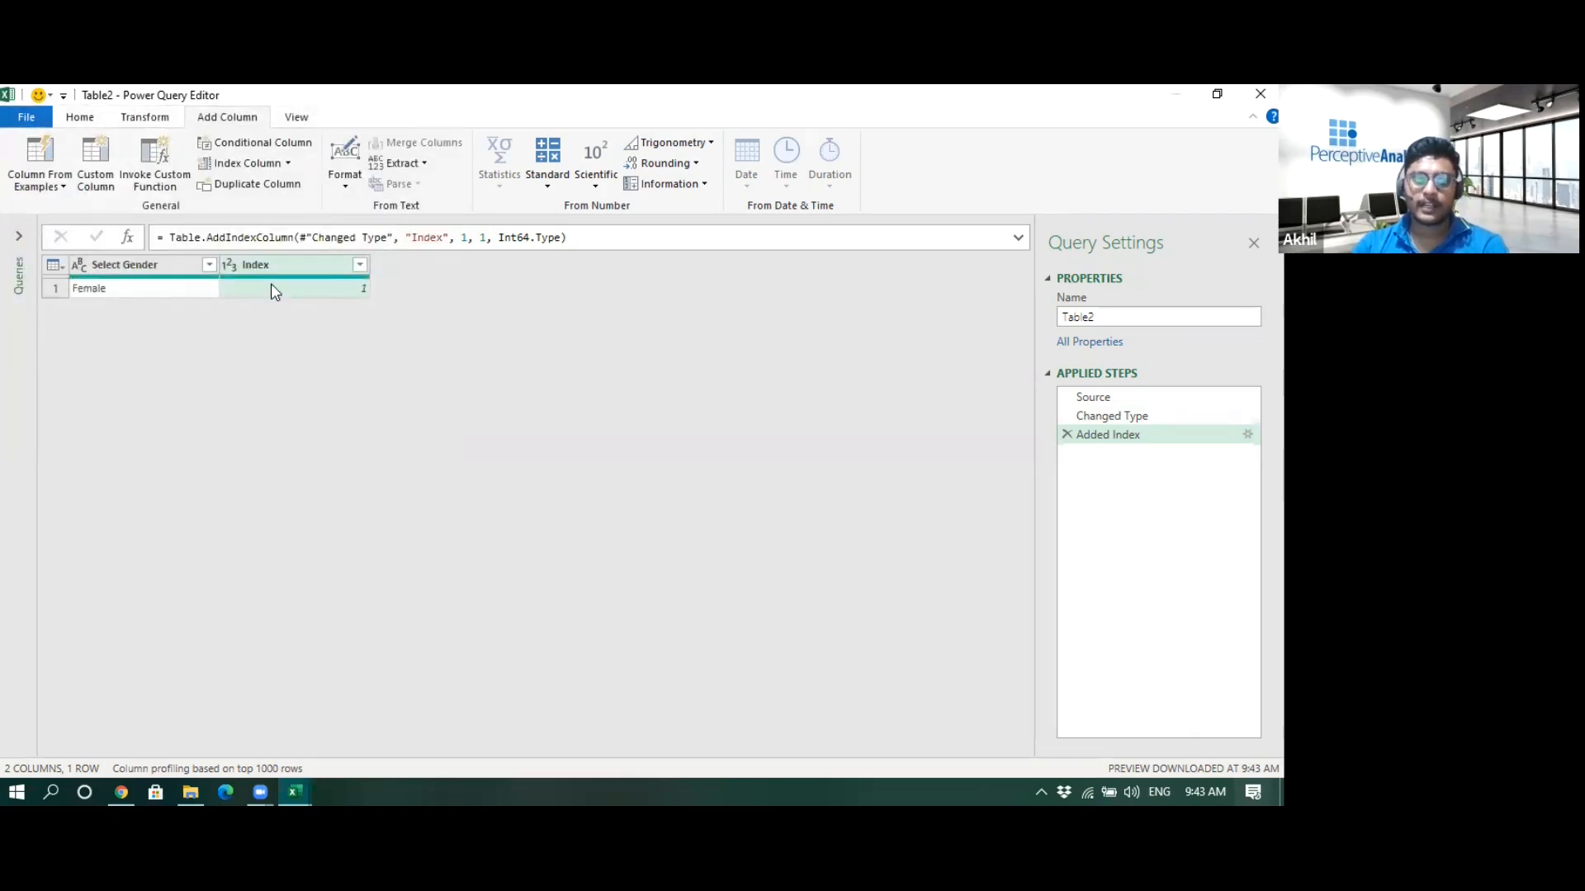
left_click(23, 119)
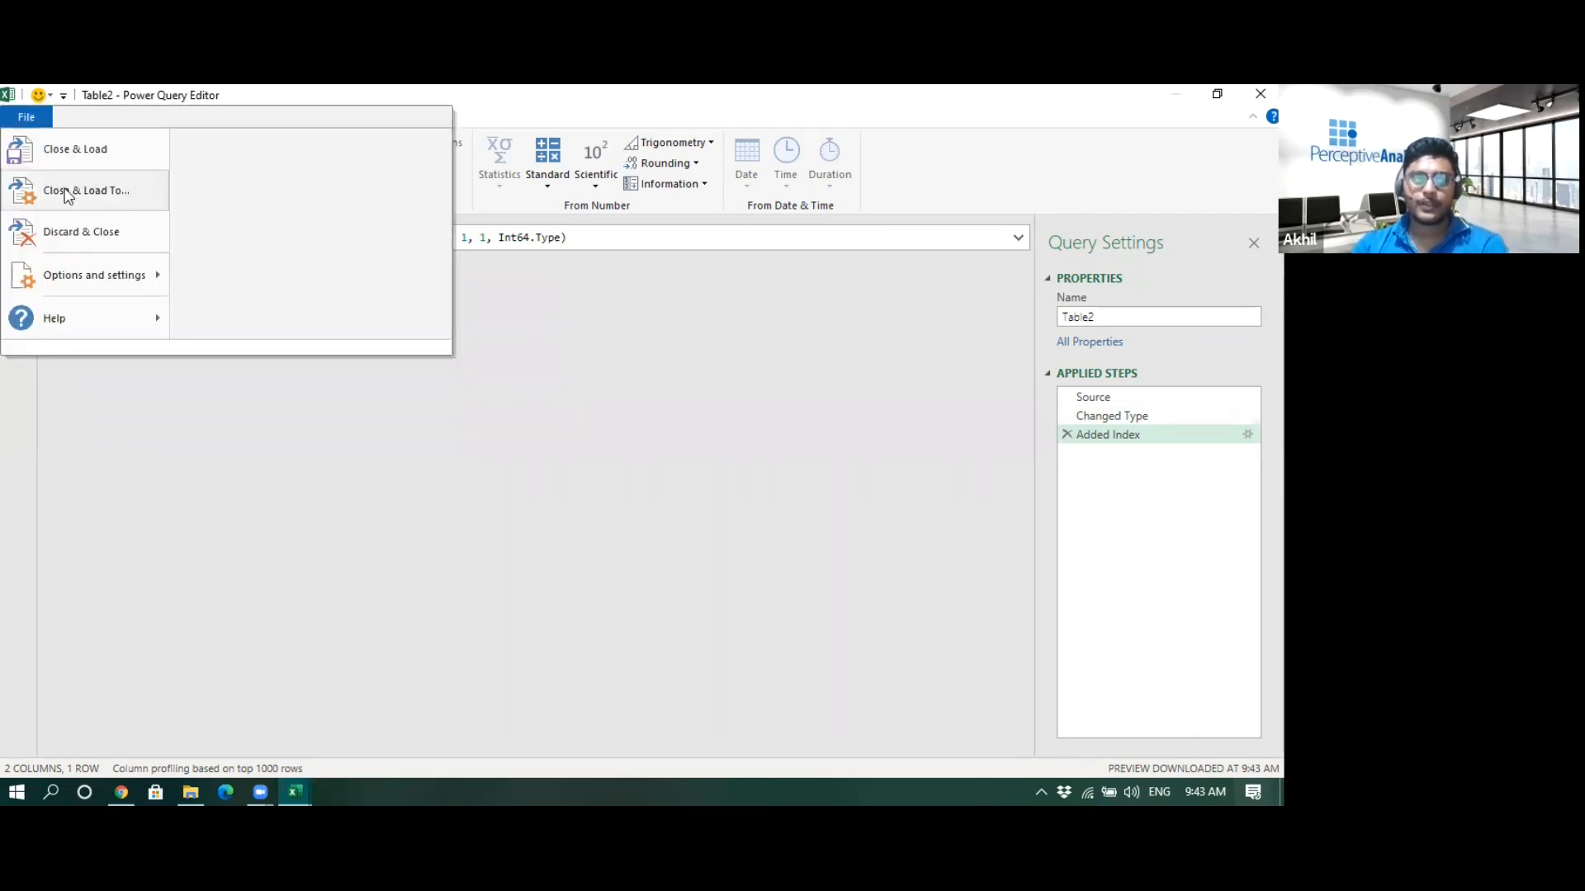
left_click(76, 191)
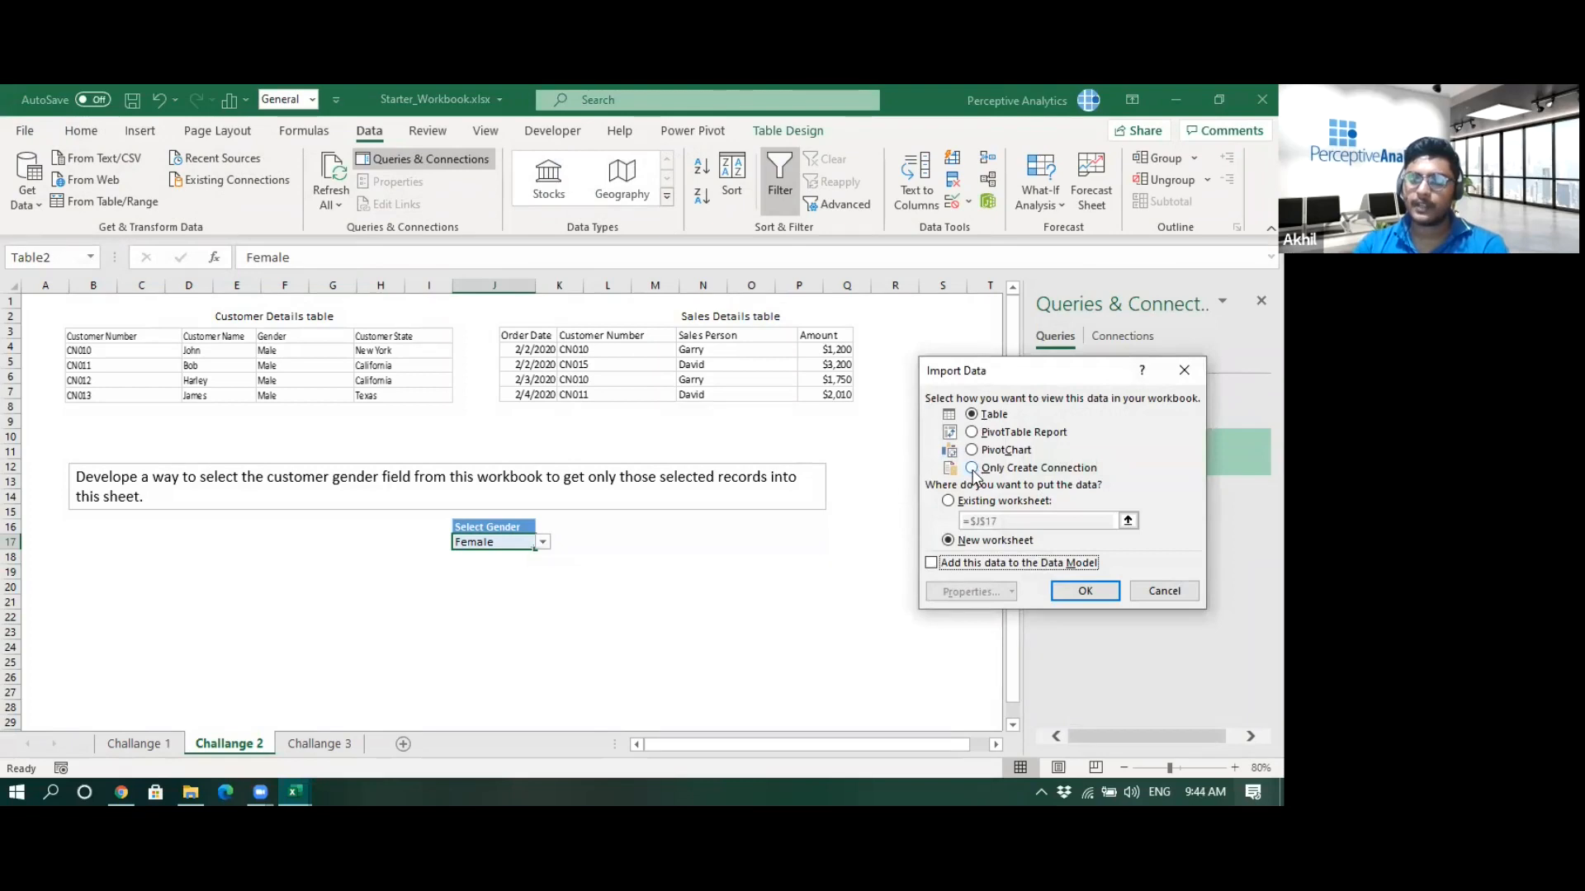
left_click(973, 469)
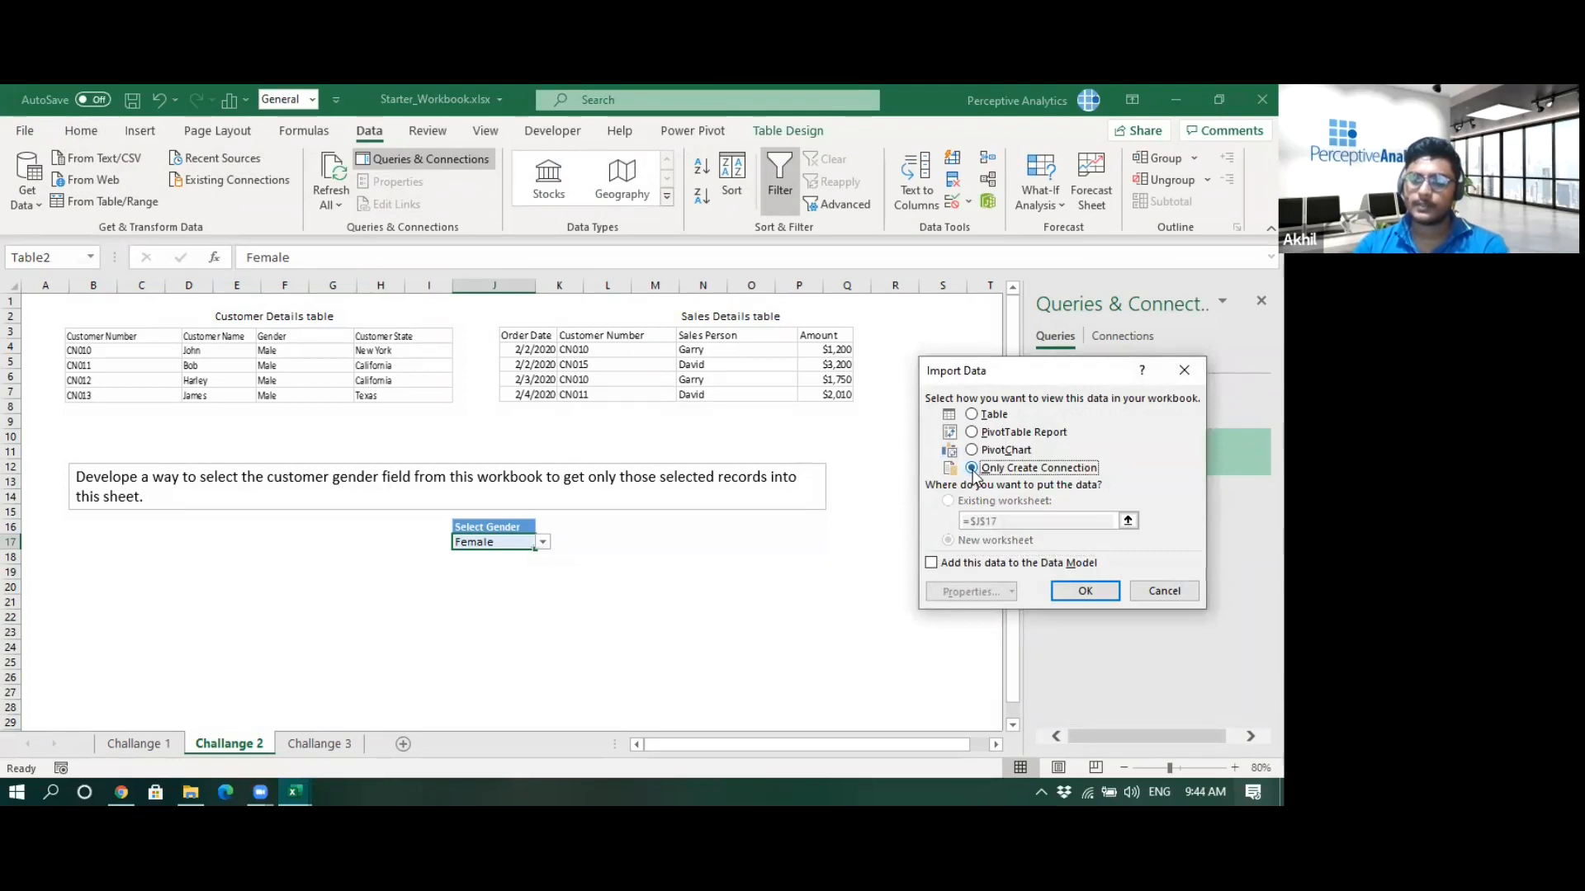
left_click(1083, 592)
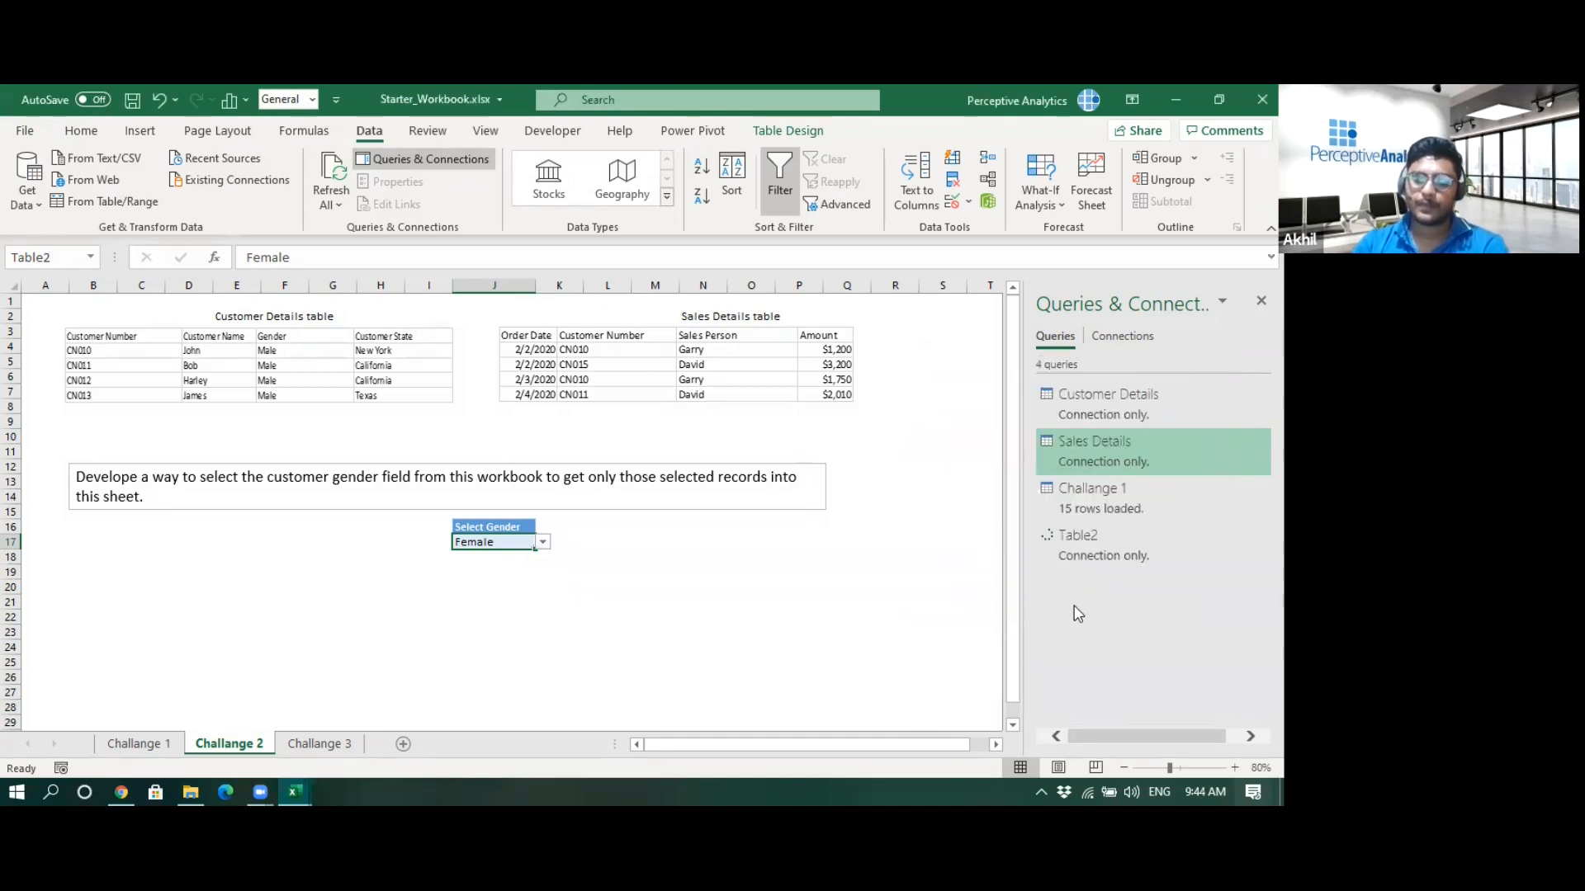
- Rename the Table2 query to Challange 2 Selector
right_click(1091, 534)
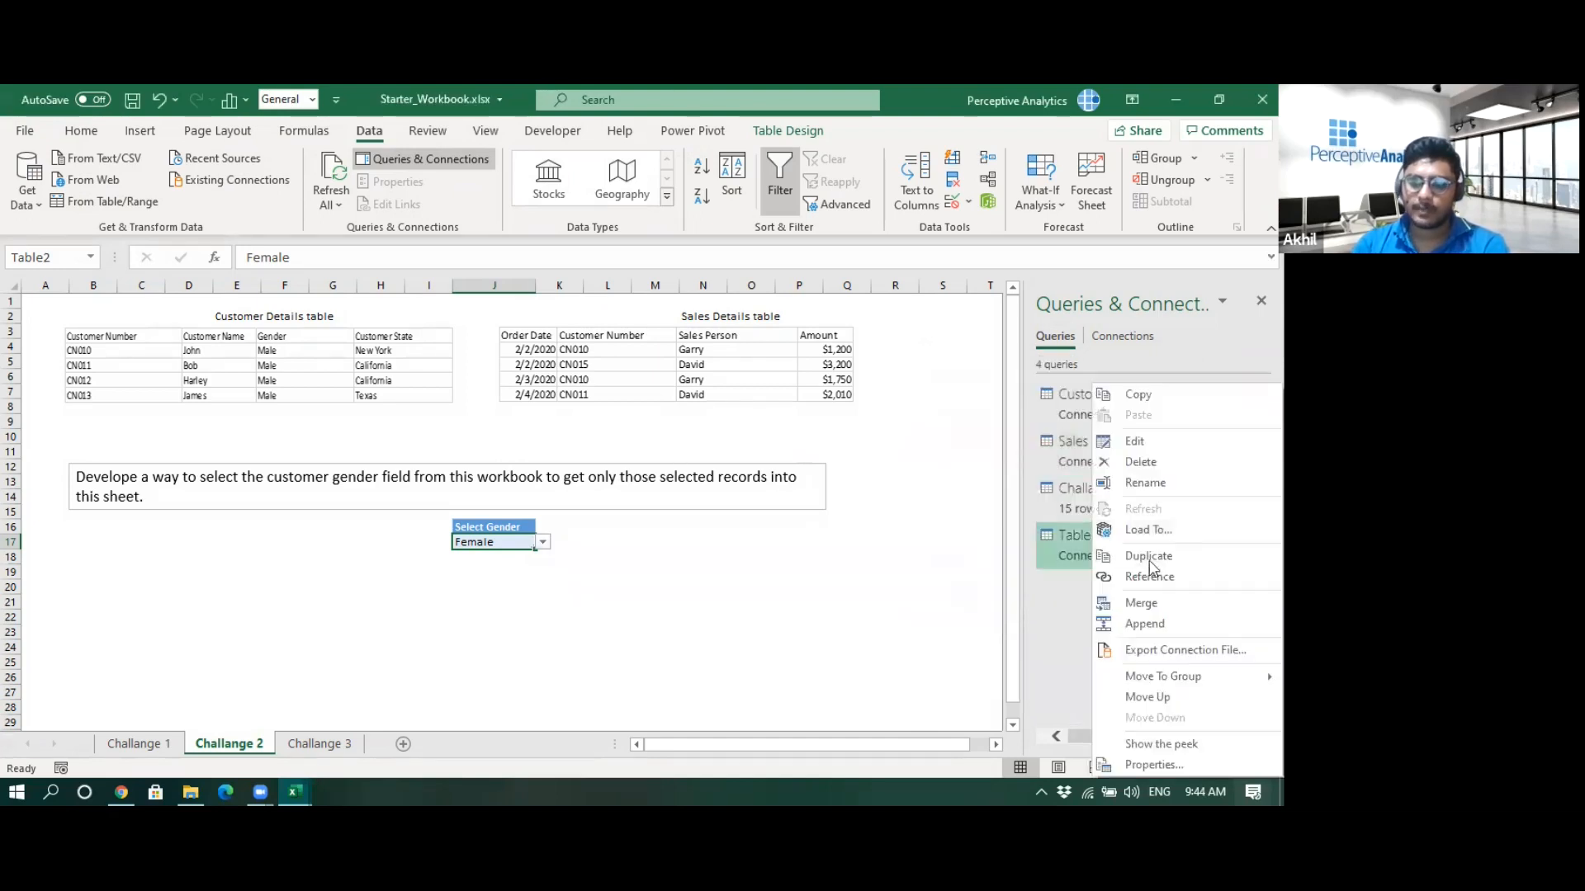
left_click(1146, 483)
type("Challan")
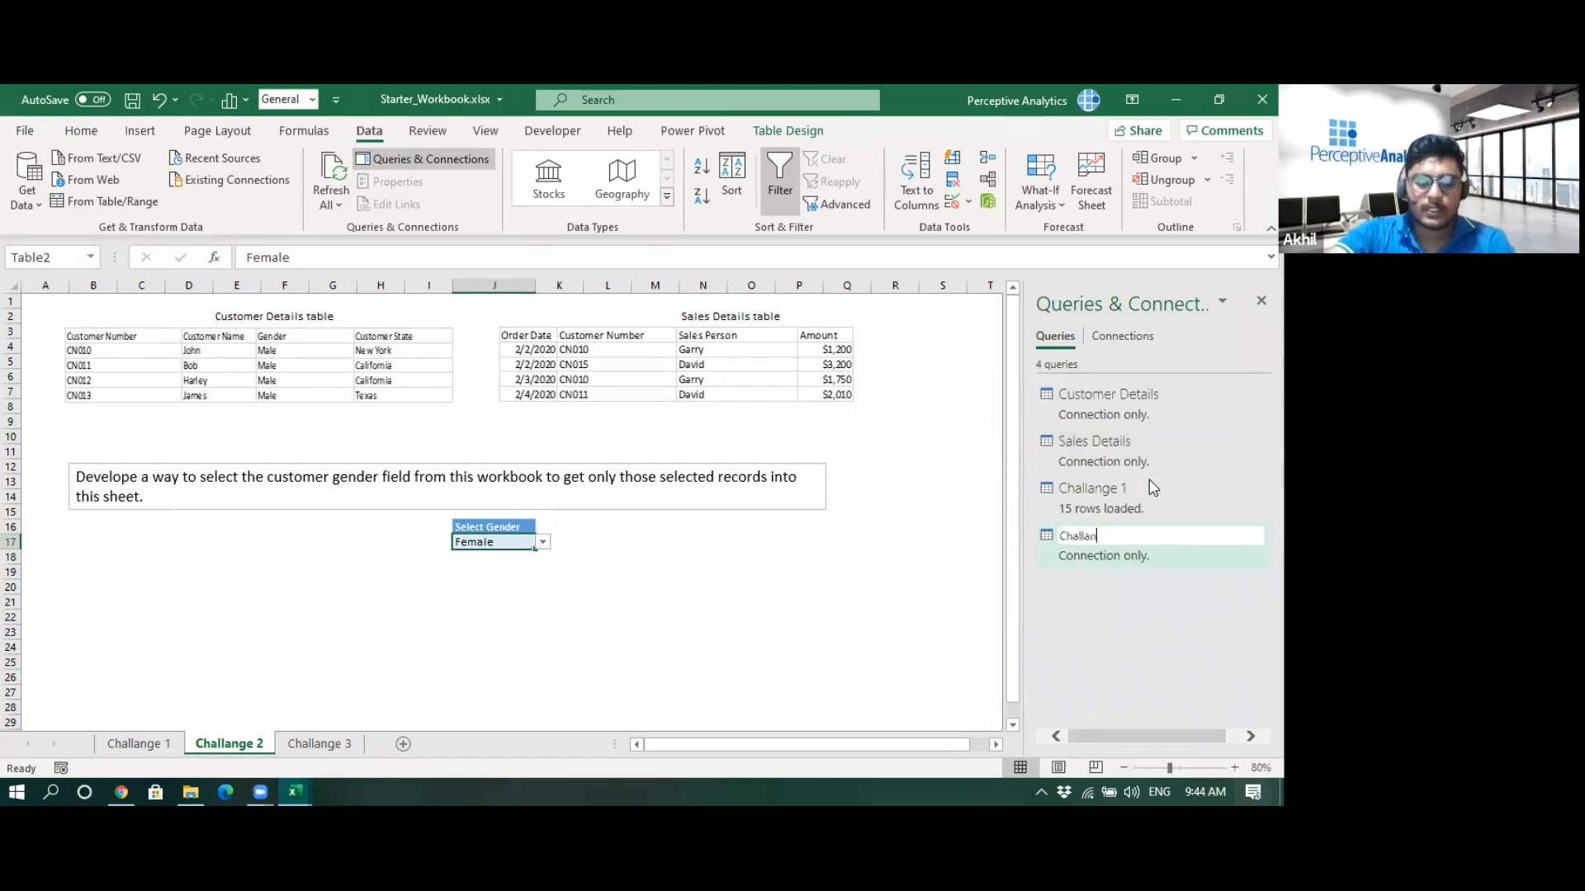
type("ge 2 Selector")
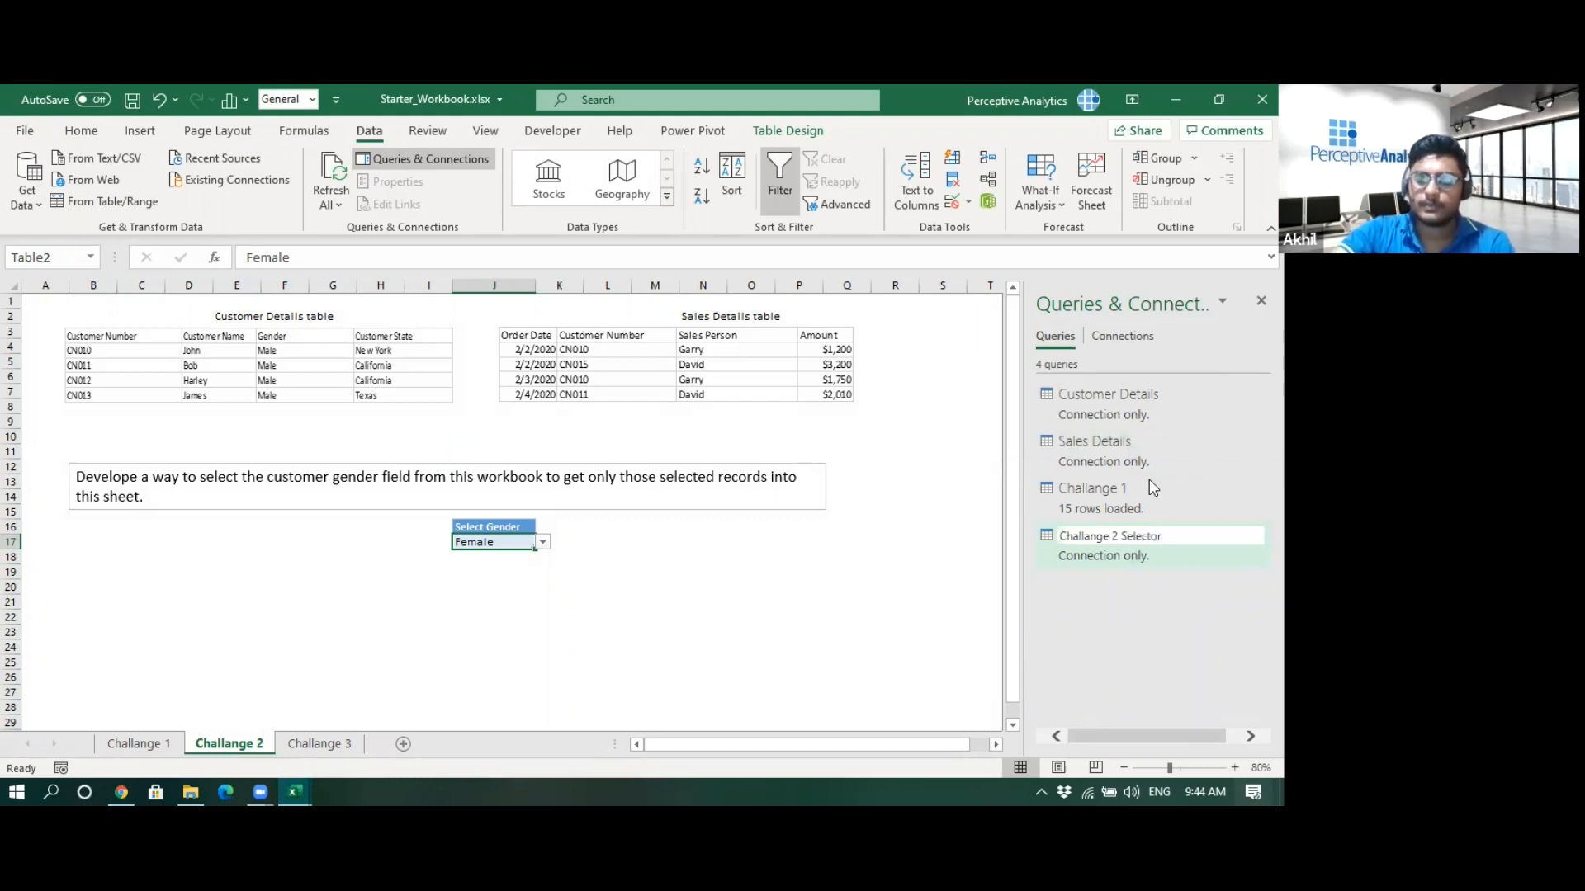
key("Return")
- Review the merged customer and sales table on the Challange 1 sheet and the Challange 2 sheet
left_click(854, 632)
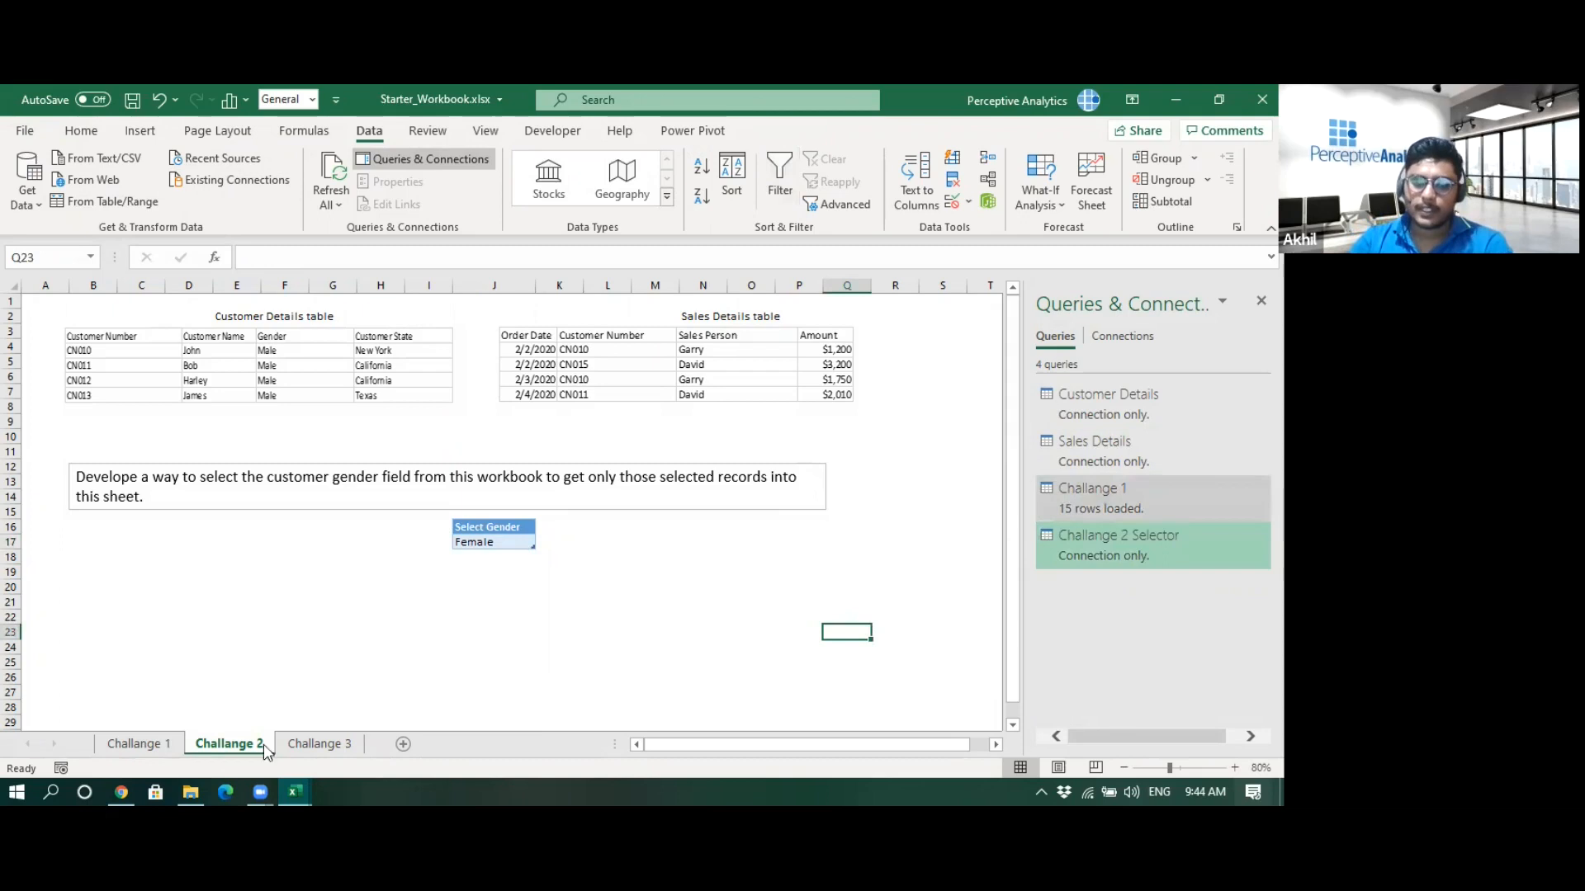
left_click(139, 744)
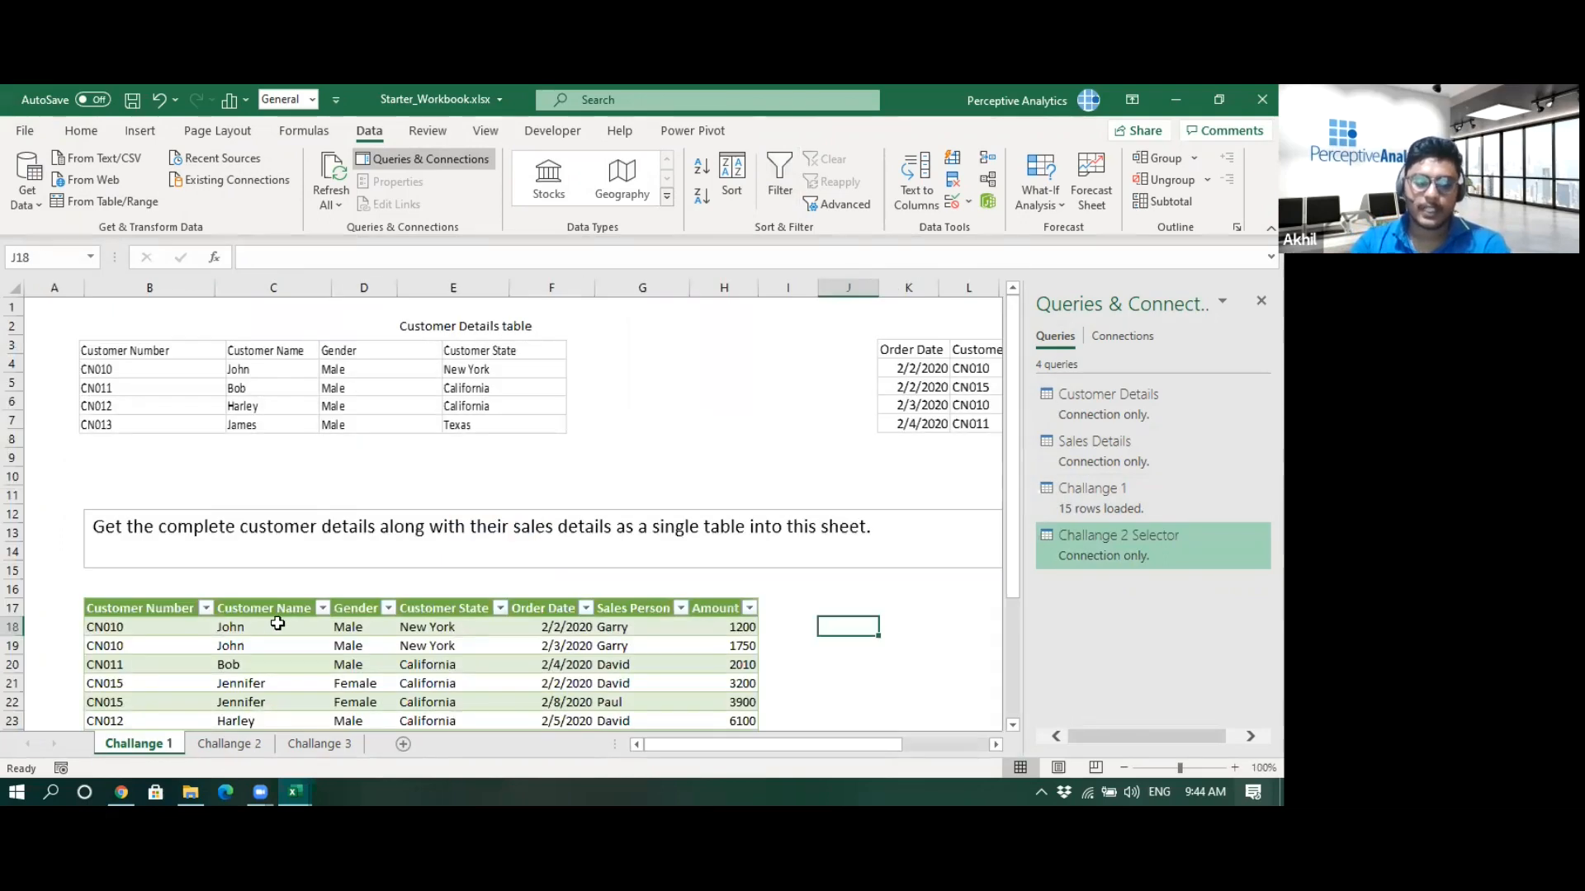
scroll(281, 631, "down", 4)
scroll(364, 590, "up", 3)
scroll(371, 590, "down", 2)
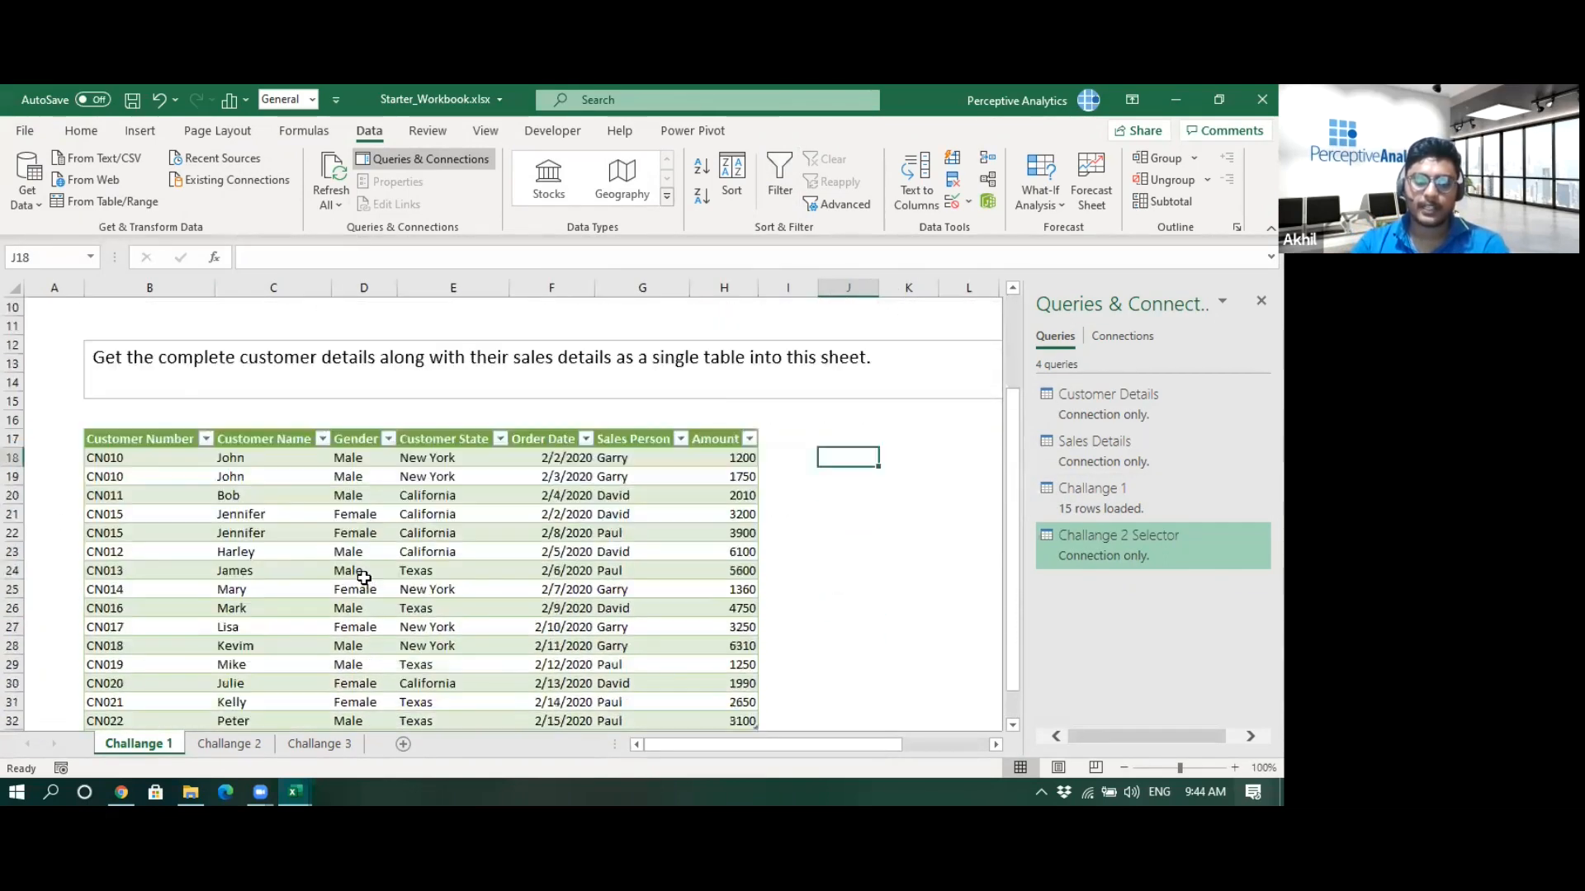
scroll(363, 577, "down", 1)
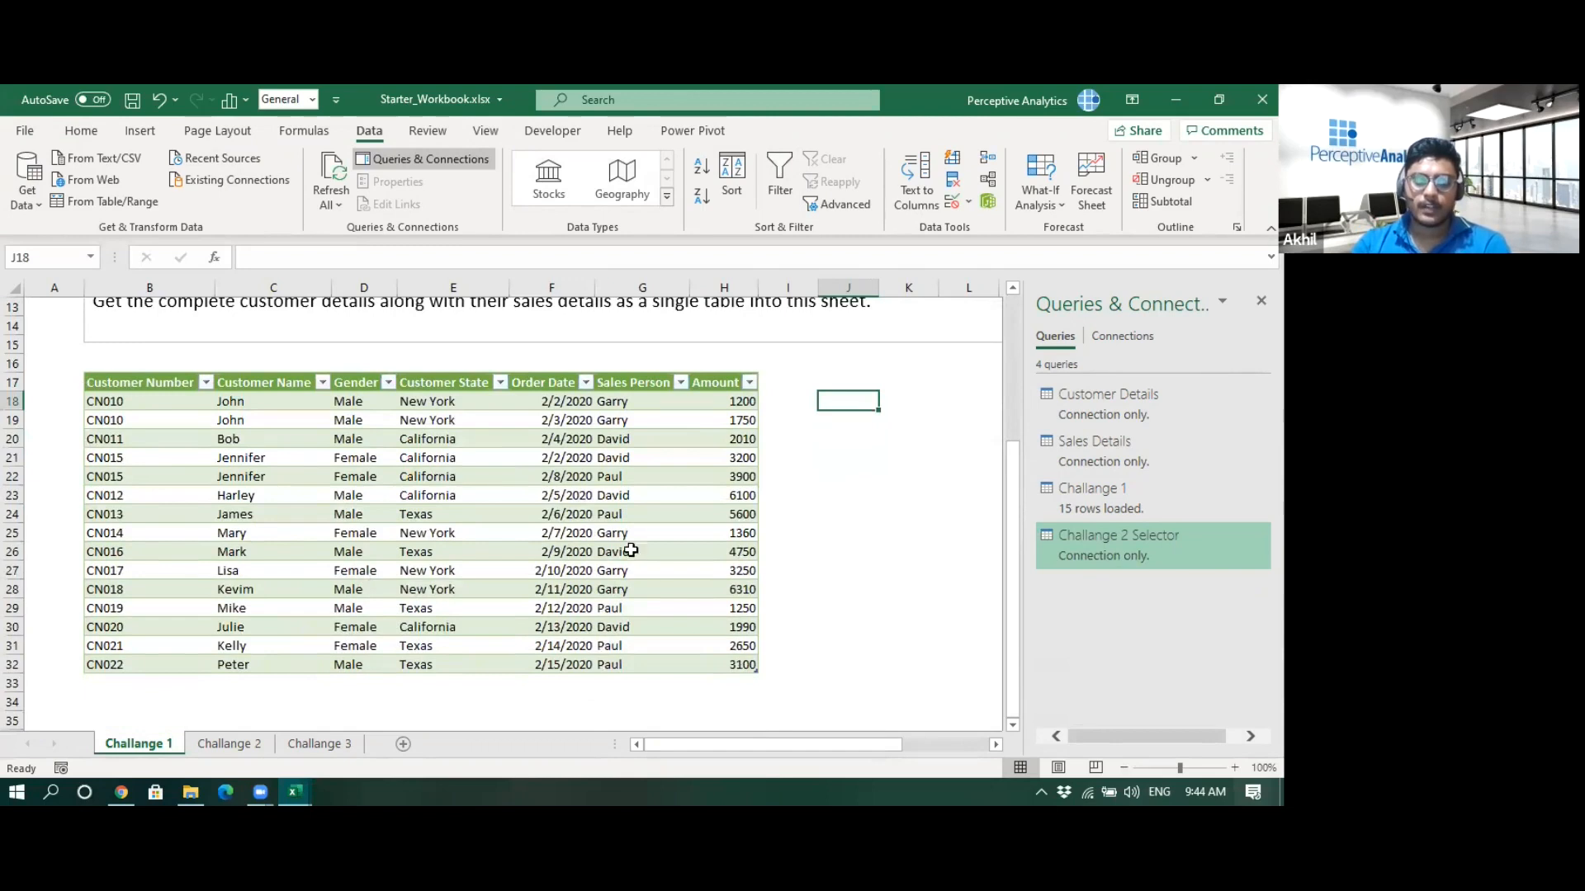
left_click(246, 746)
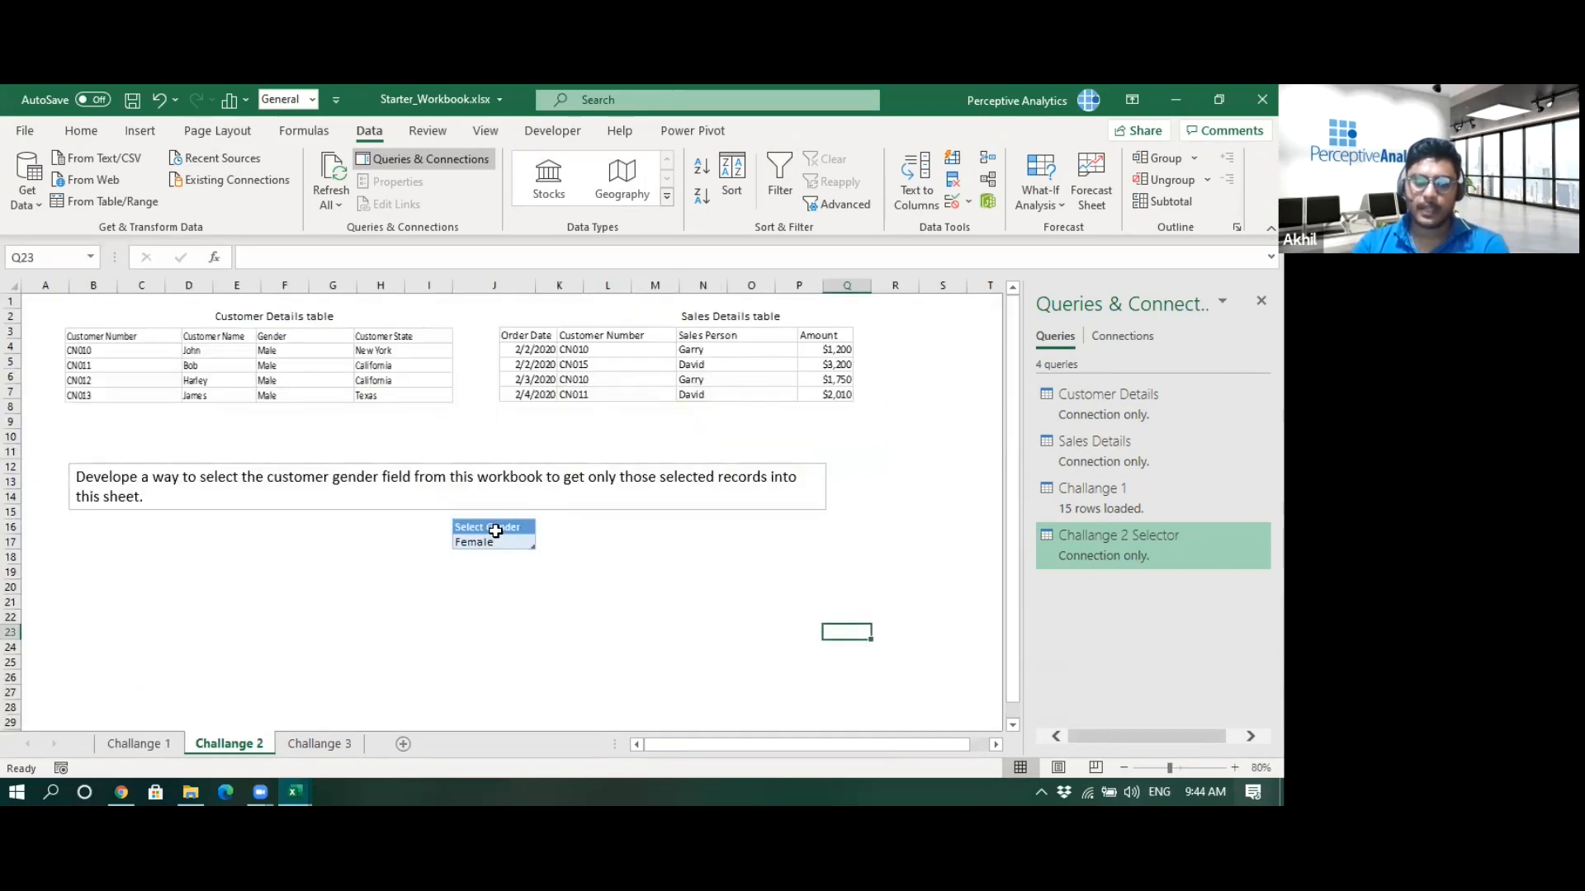
left_click(167, 742)
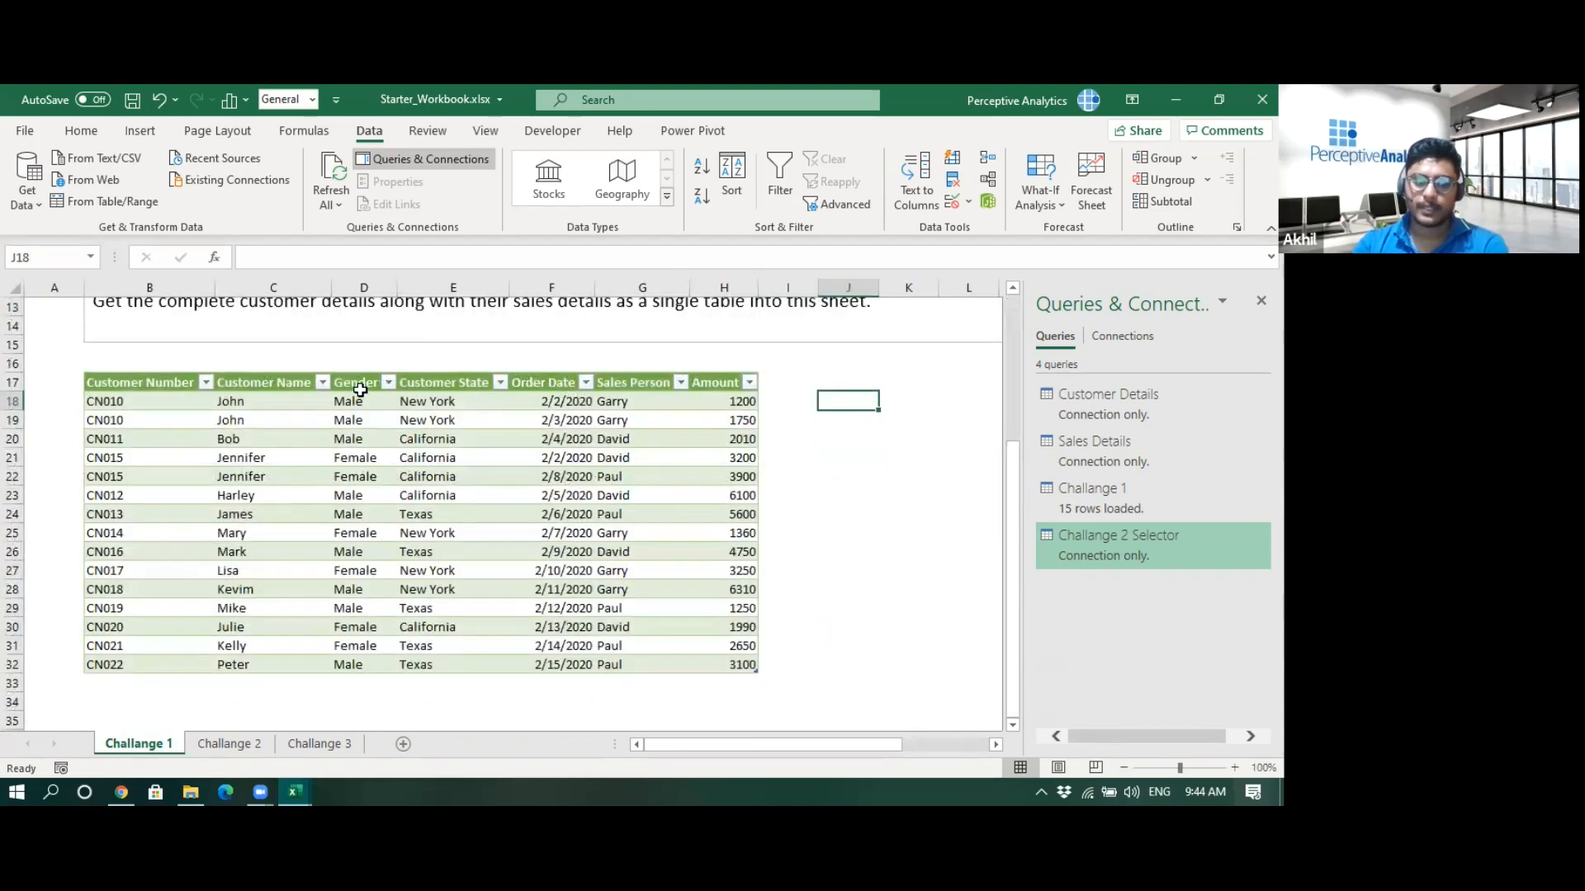
- Edit the Challange 1 query, add an index column starting from 1, and load it back to the worksheet
left_click(589, 494)
mouse_move(1092, 502)
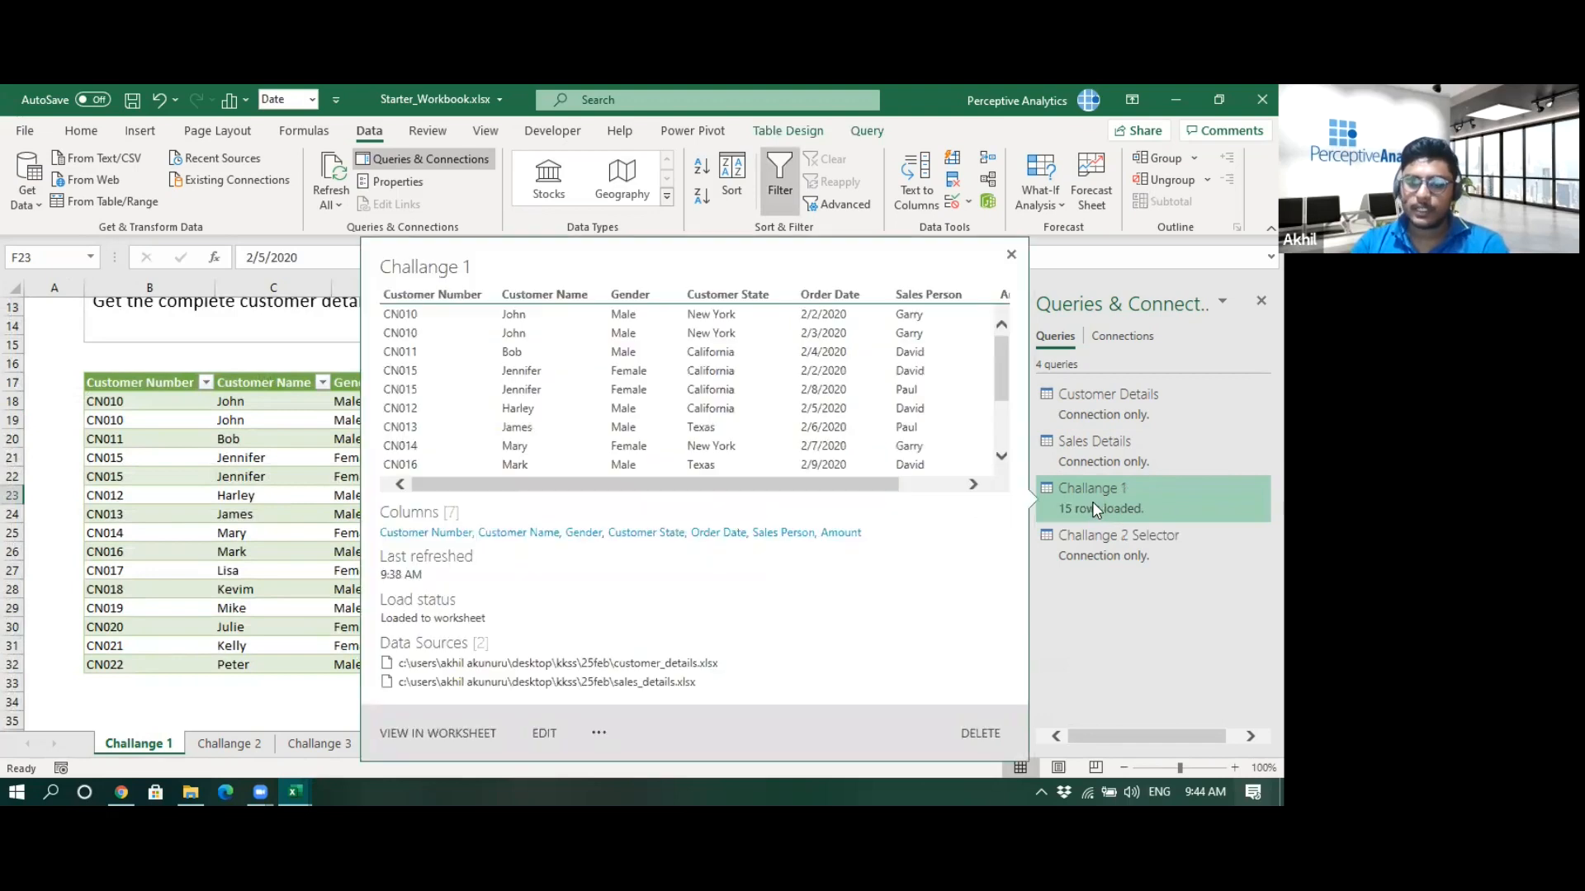
left_click(541, 734)
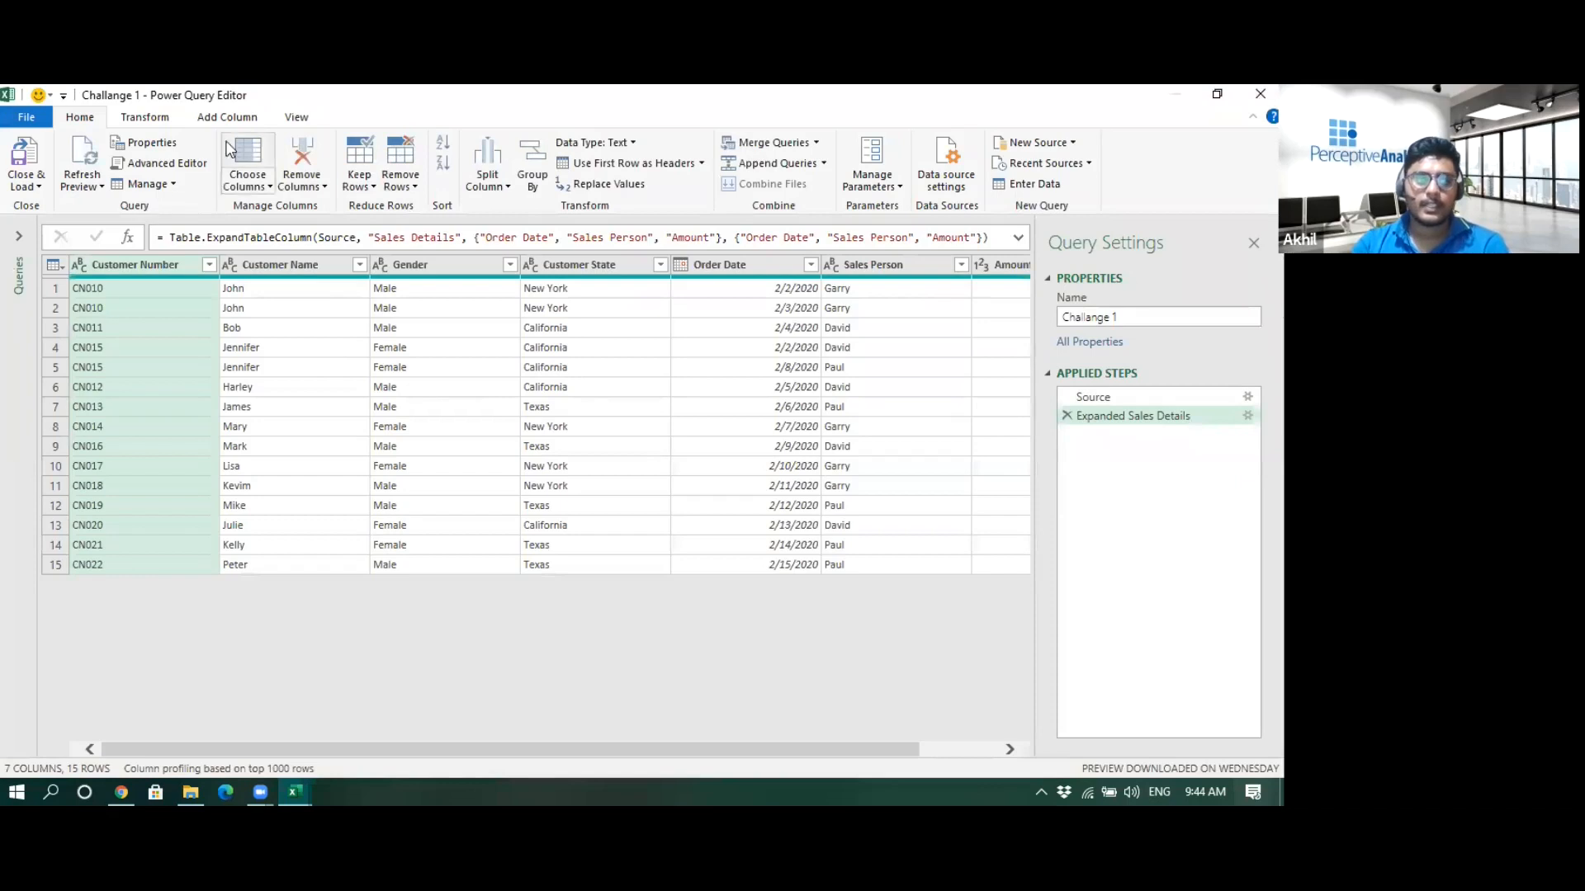
left_click(203, 118)
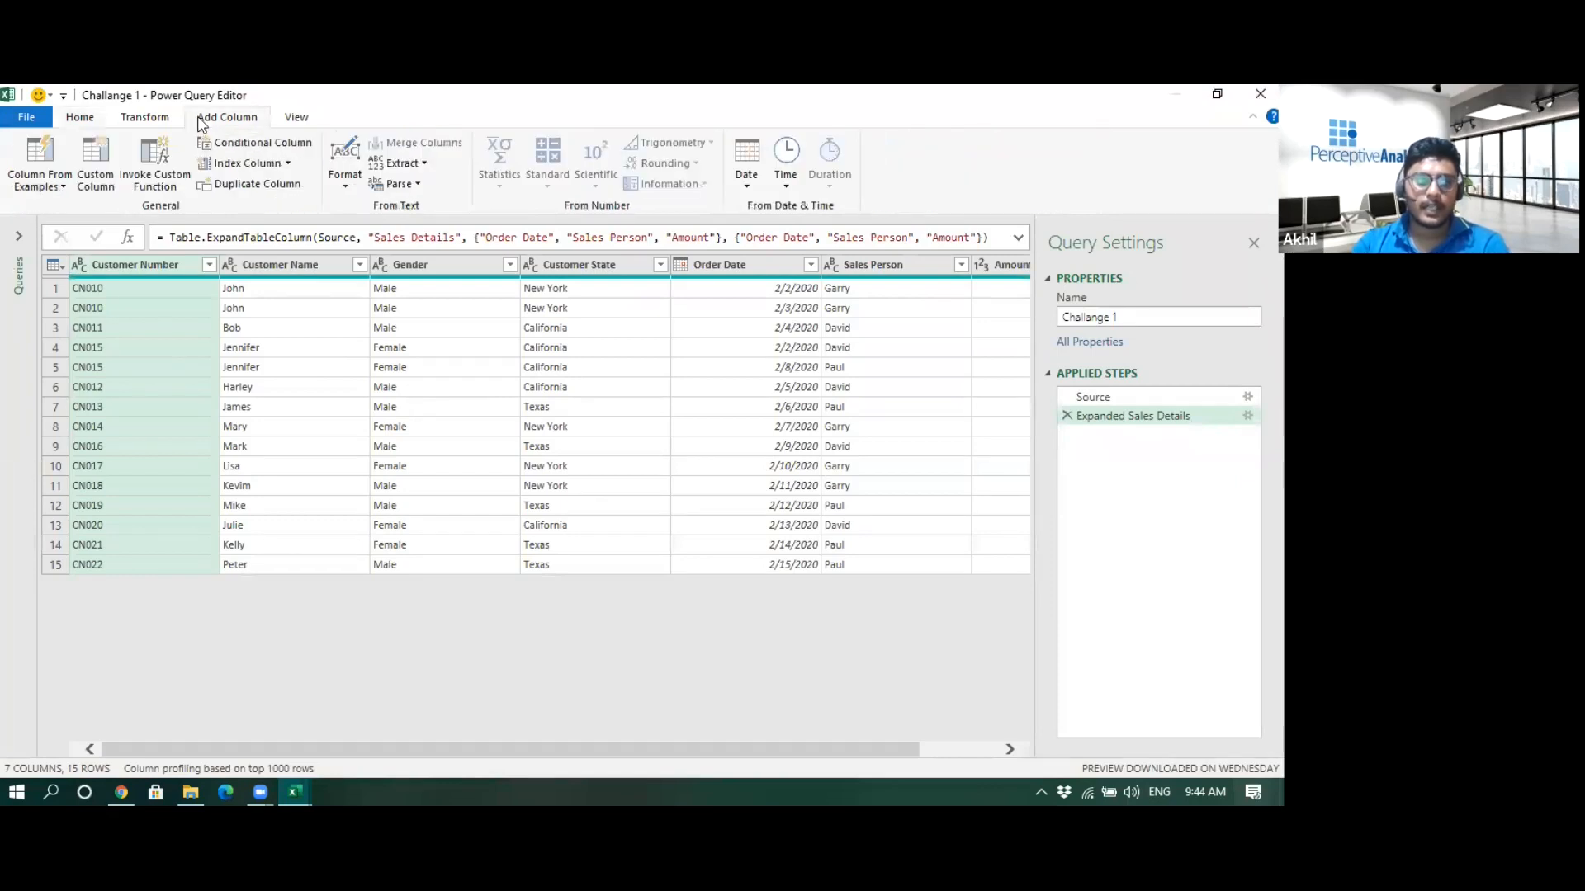
left_click(288, 164)
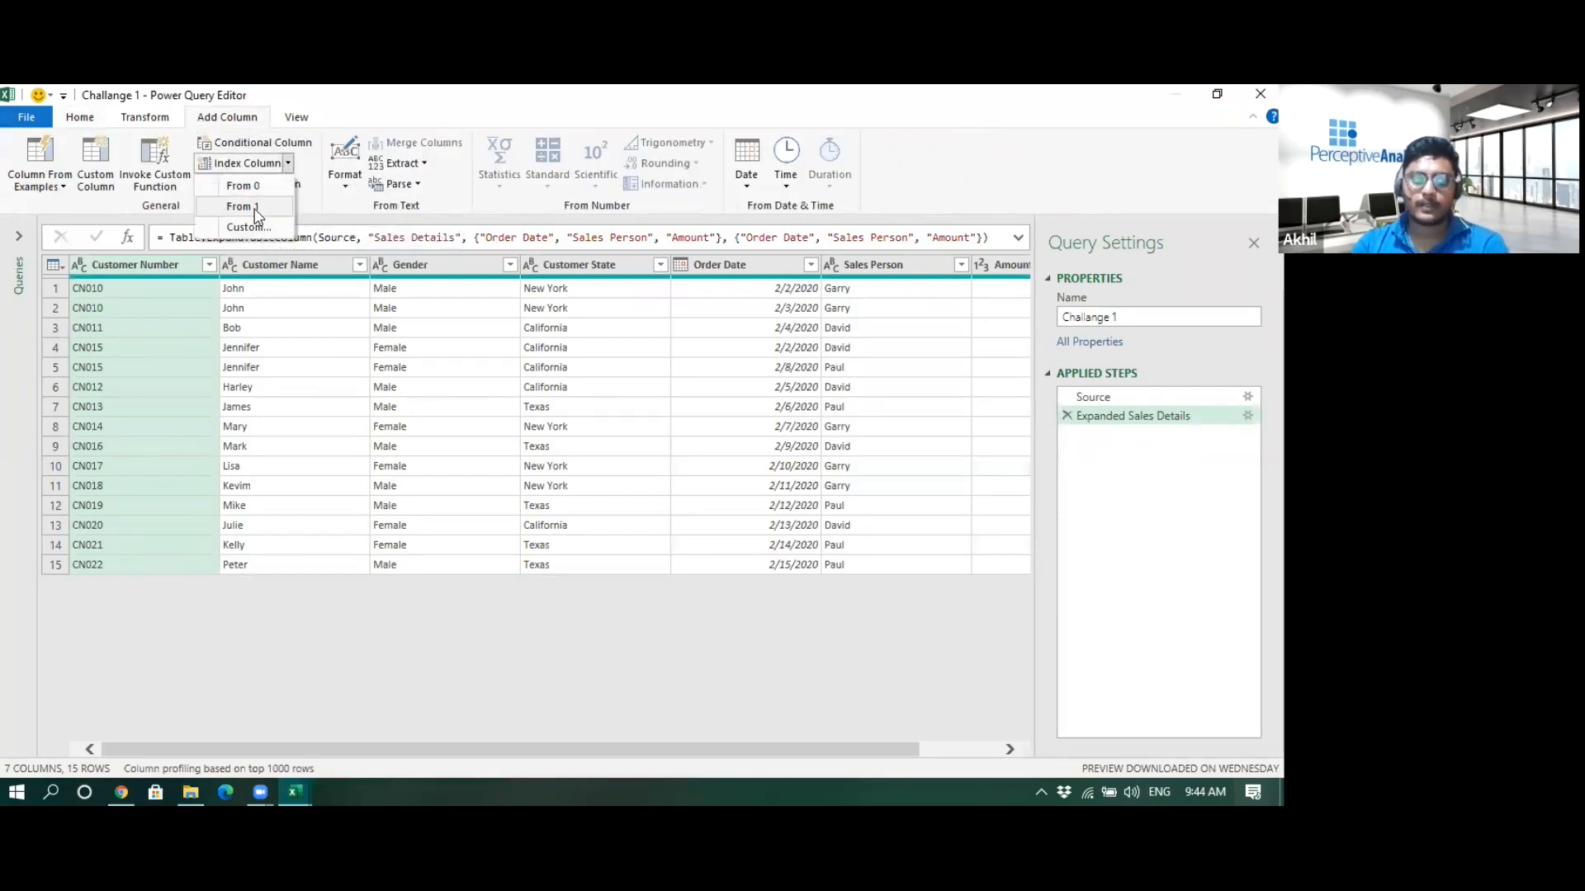
left_click(256, 216)
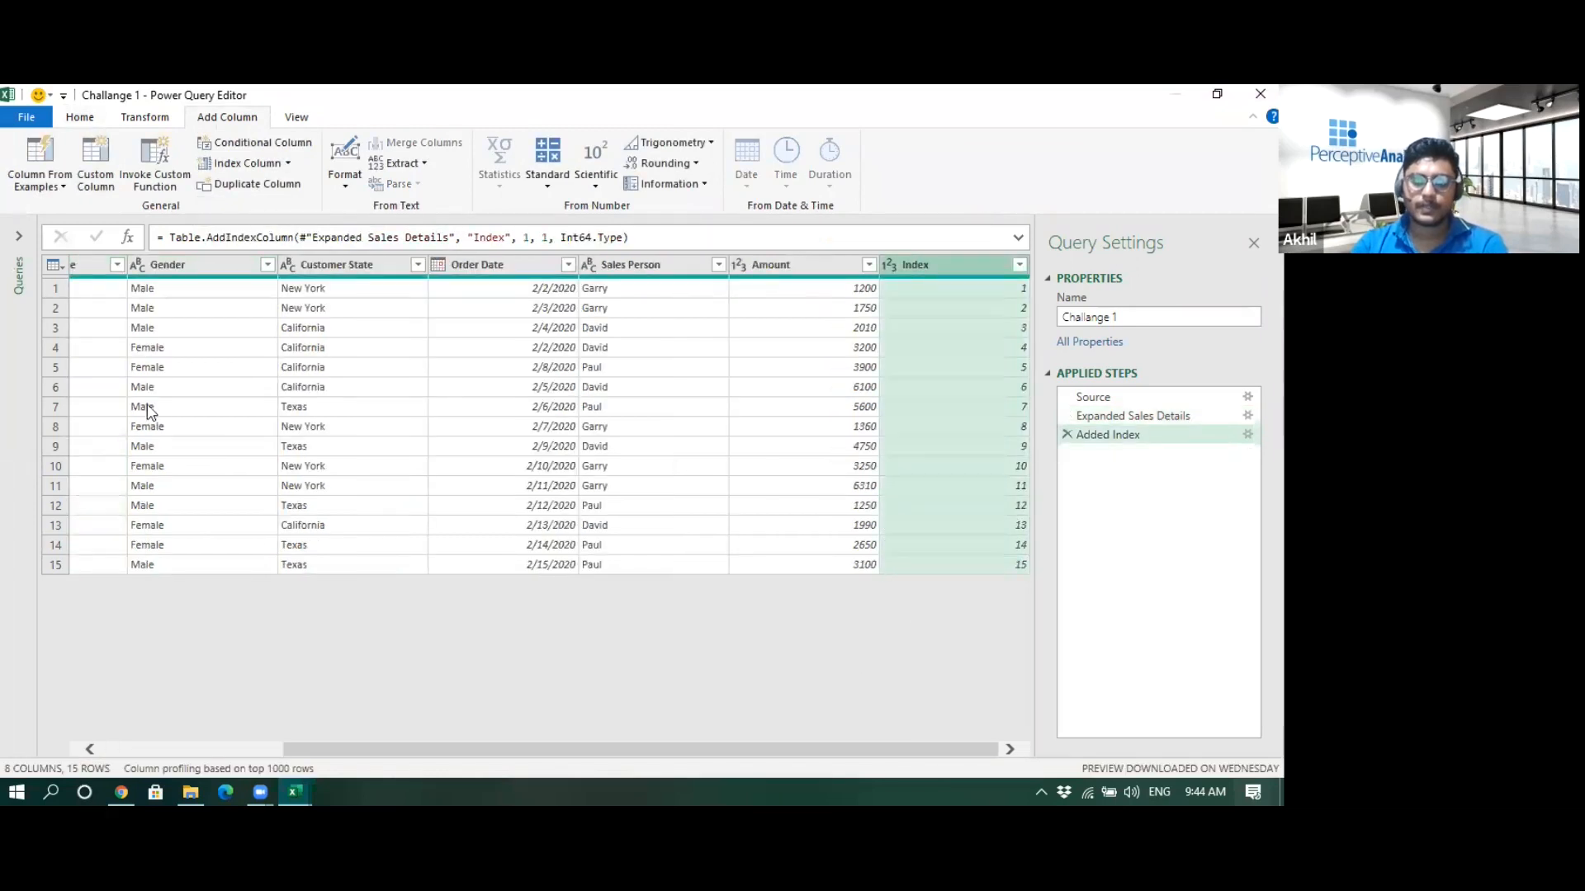
left_click(36, 125)
left_click(52, 161)
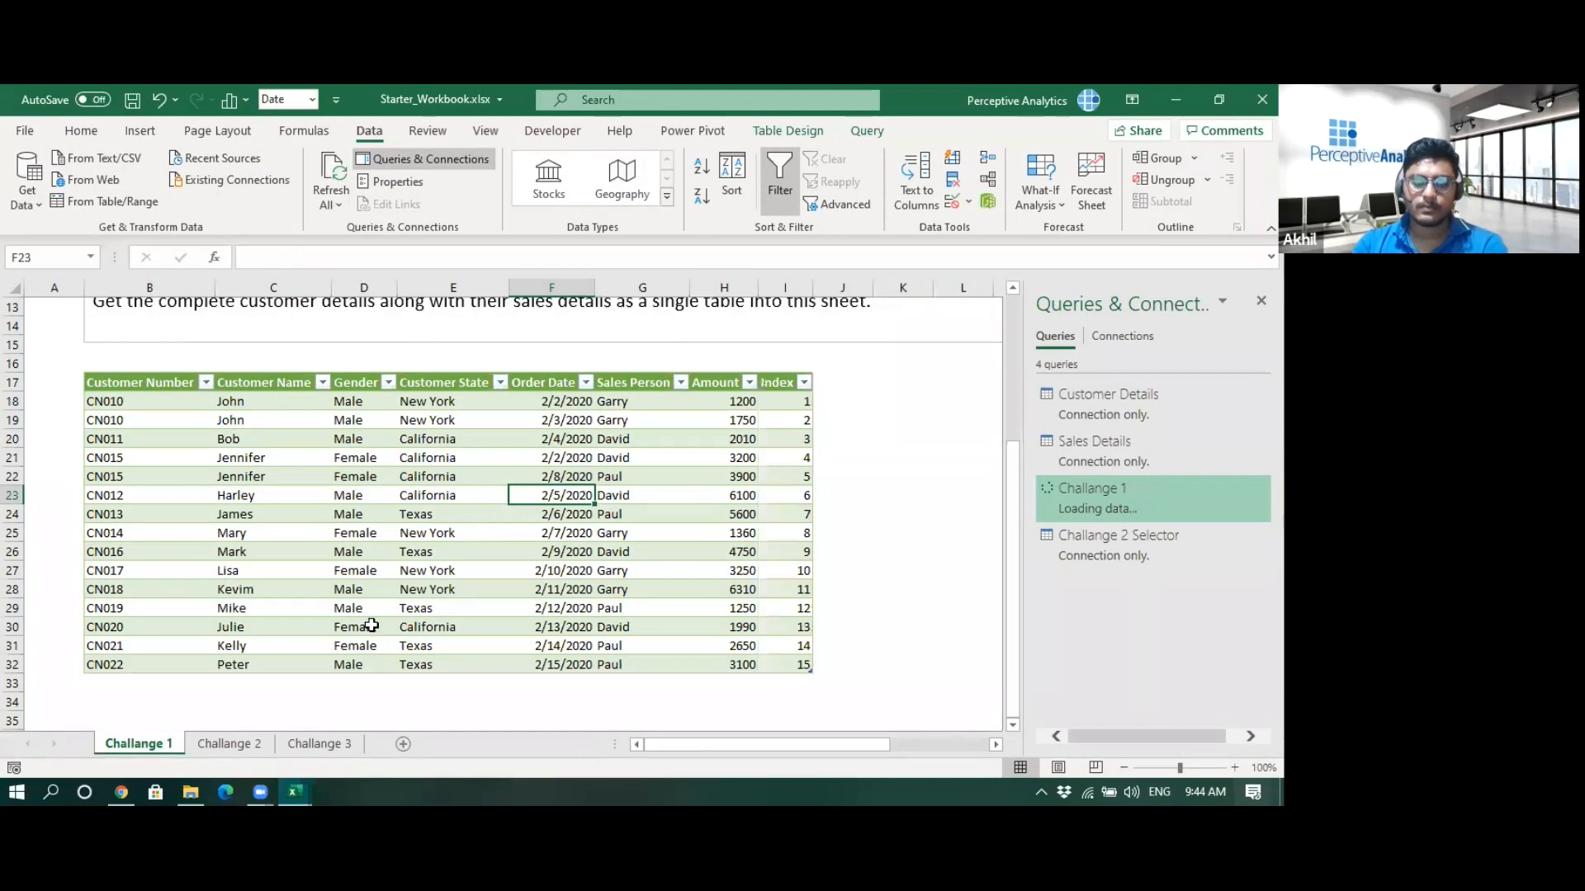
- Create a new merge query joining Challange 1 with Challange 2 Selector on their Index columns using a left outer join
left_click(235, 744)
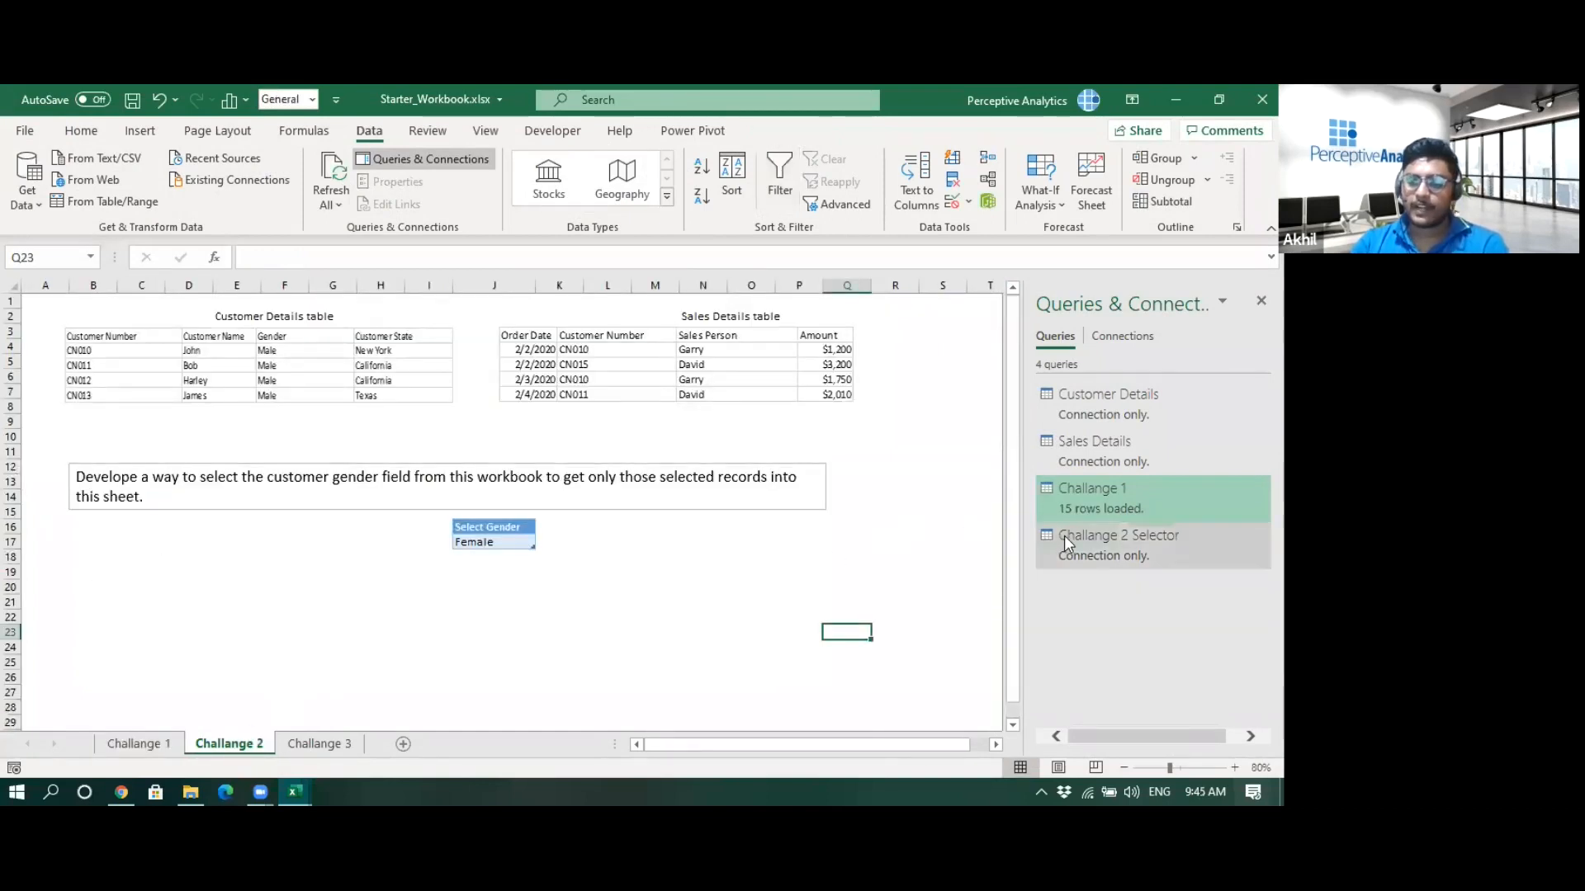
mouse_move(1124, 545)
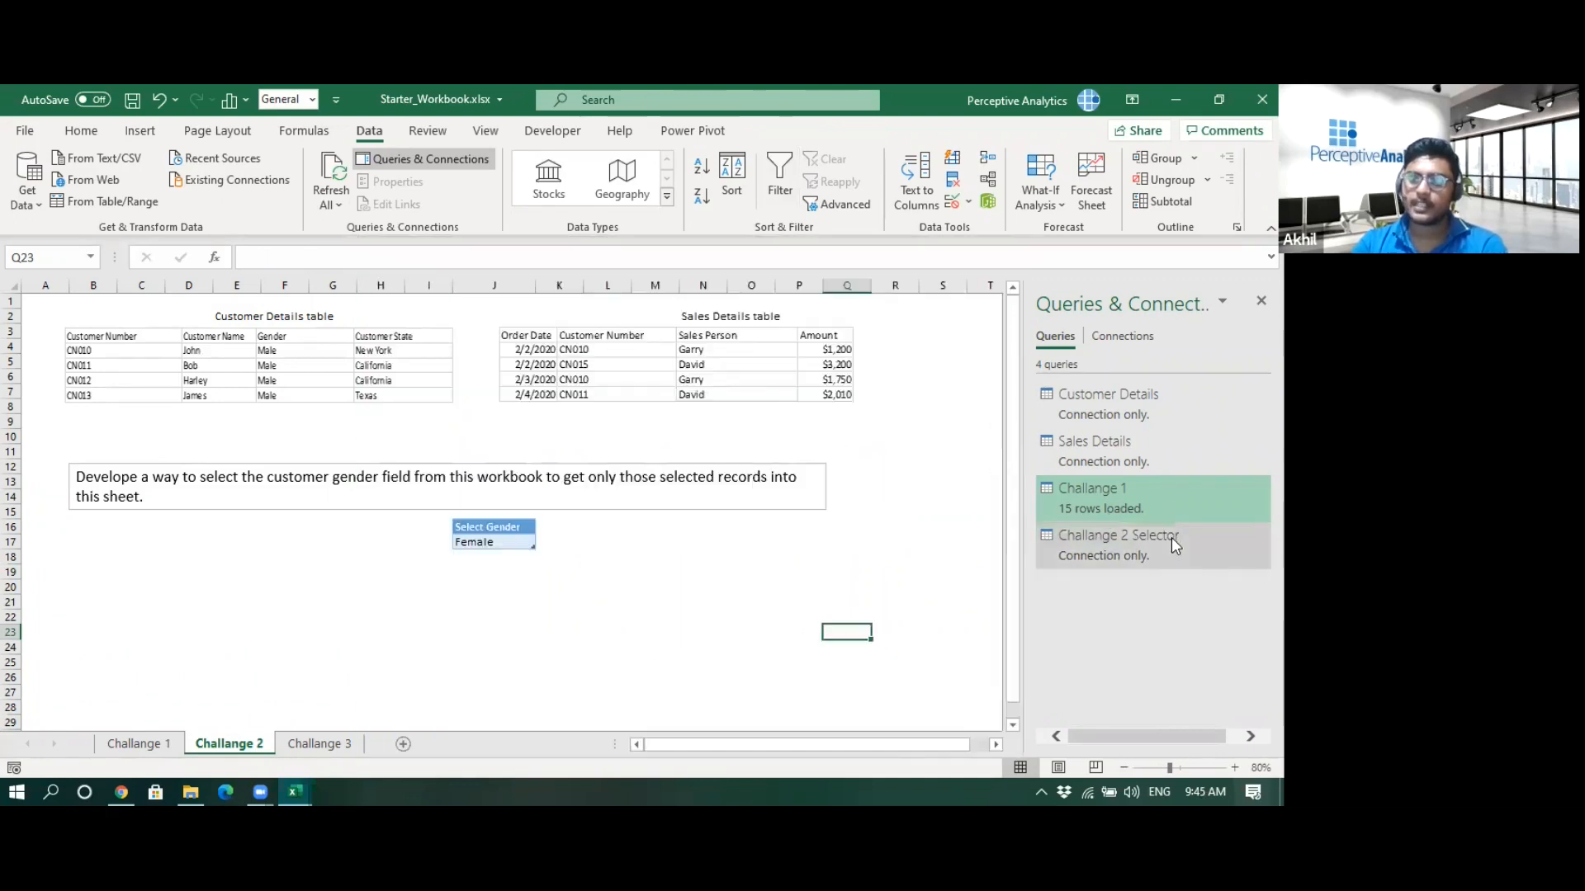
mouse_move(1171, 538)
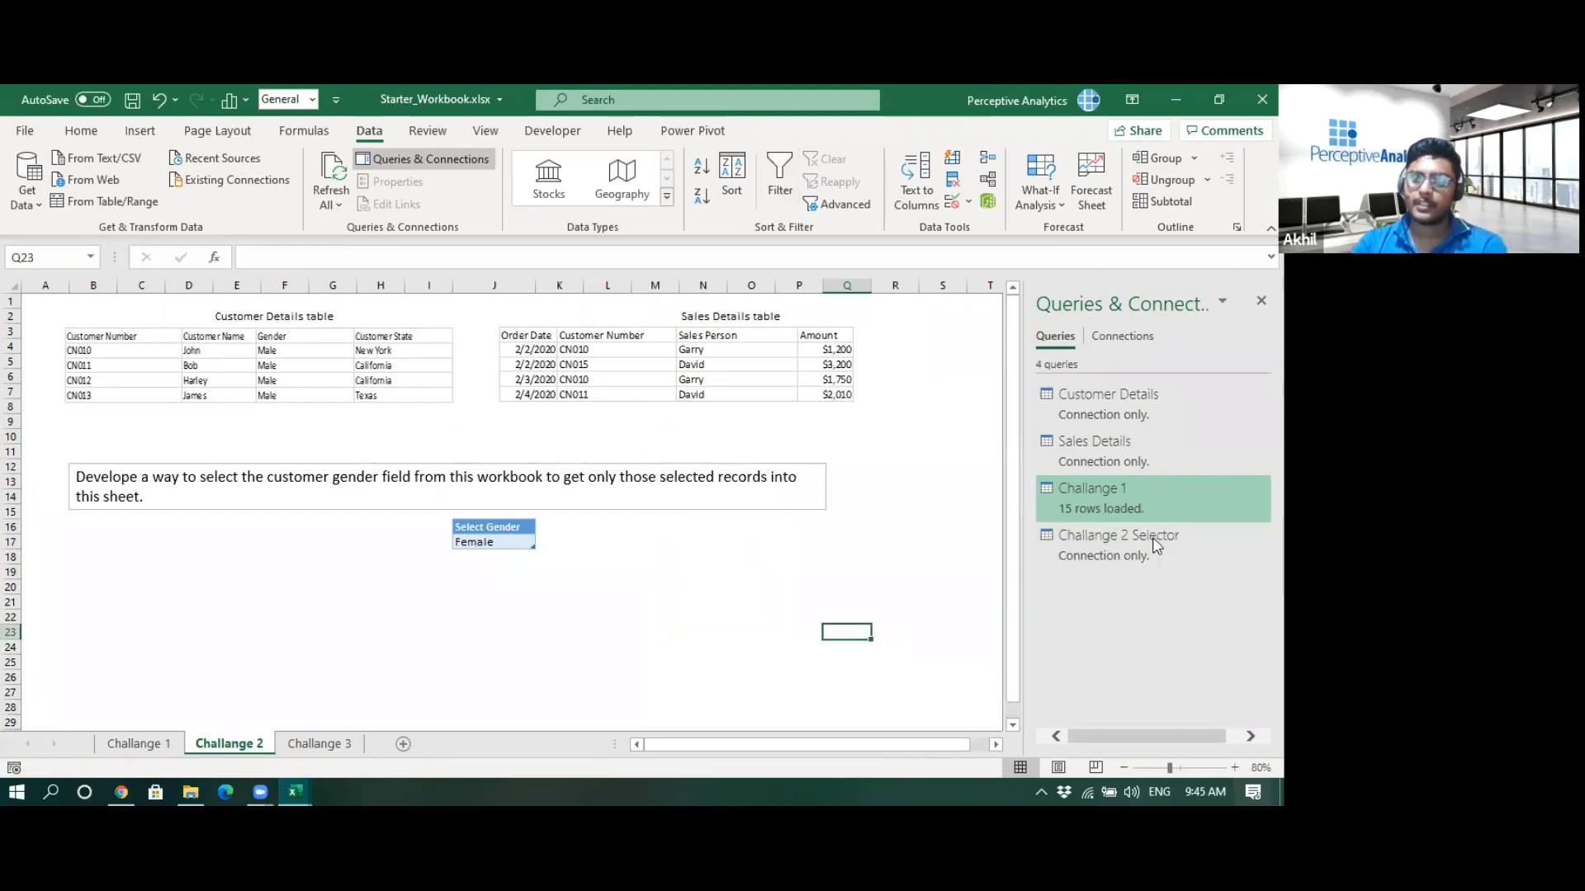
left_click(1113, 538)
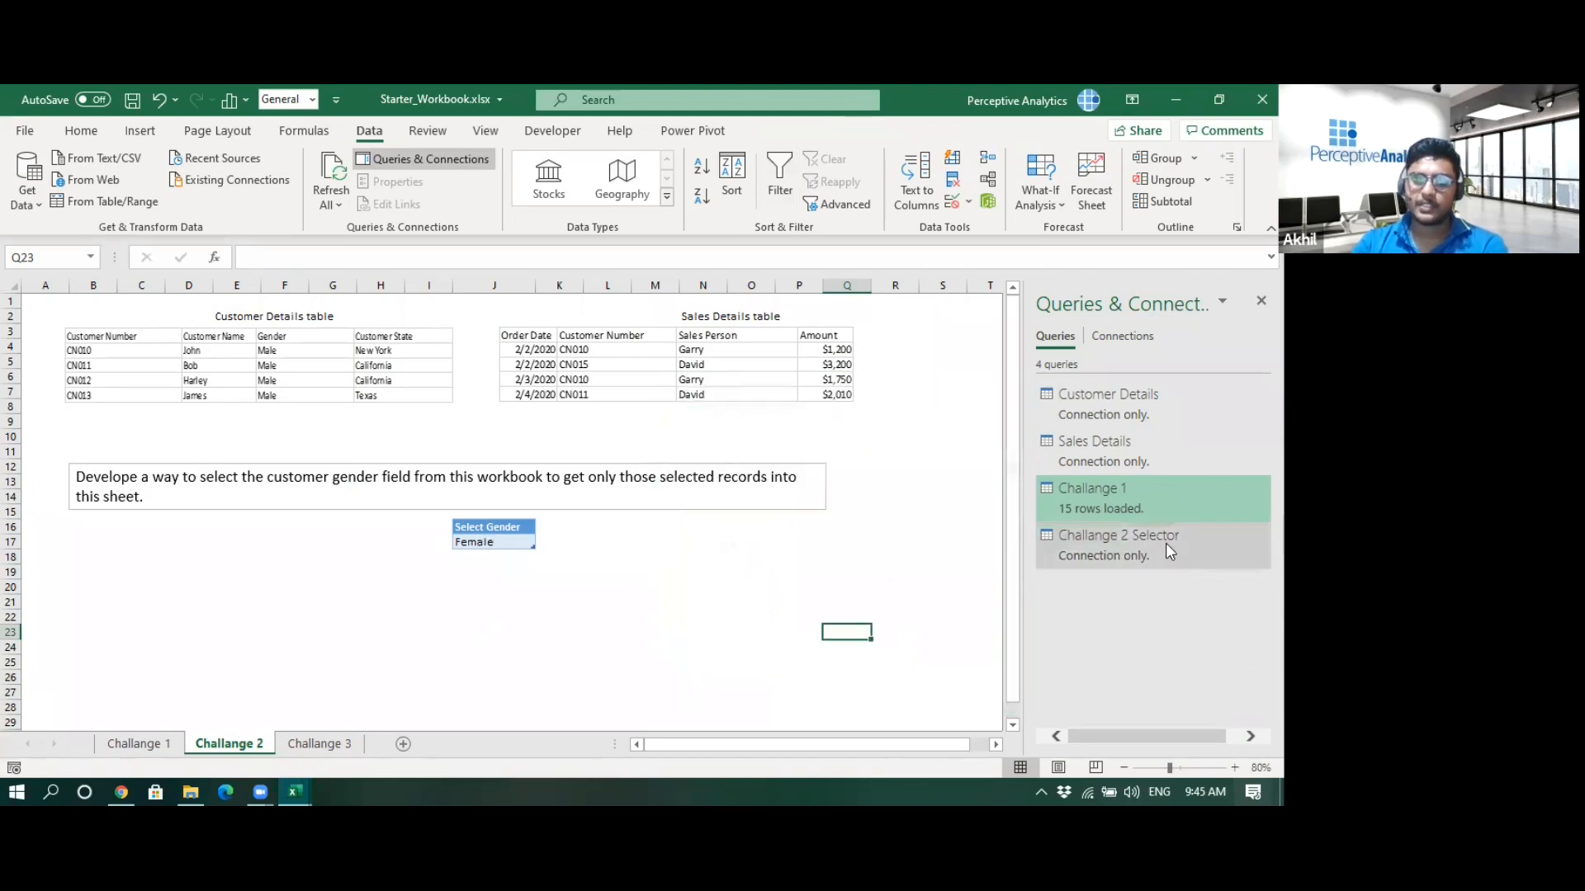
left_click(92, 591)
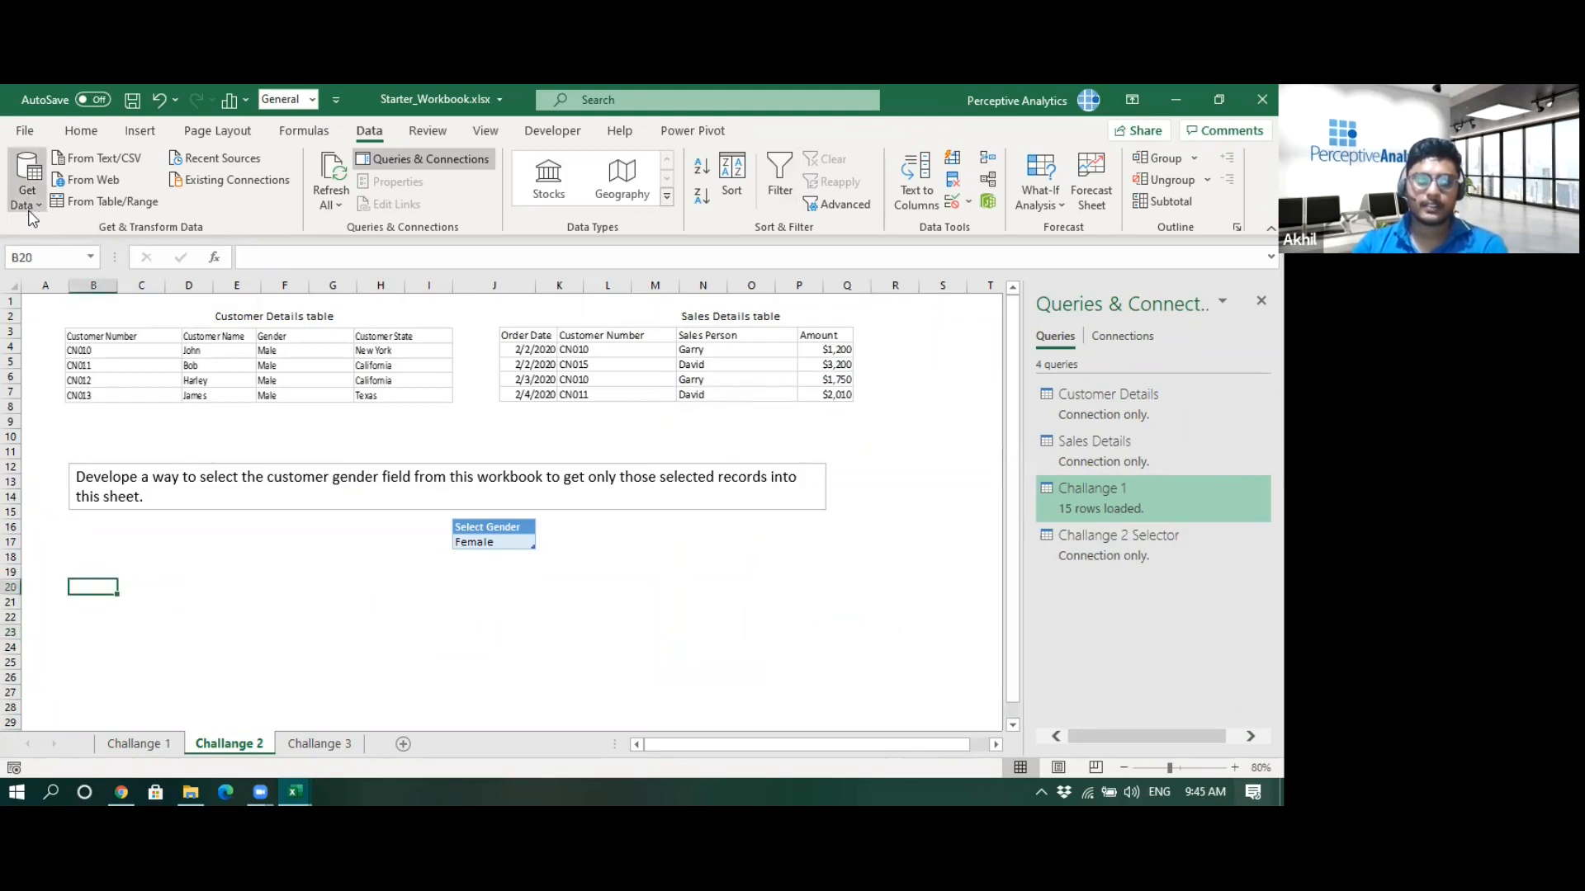
left_click(33, 211)
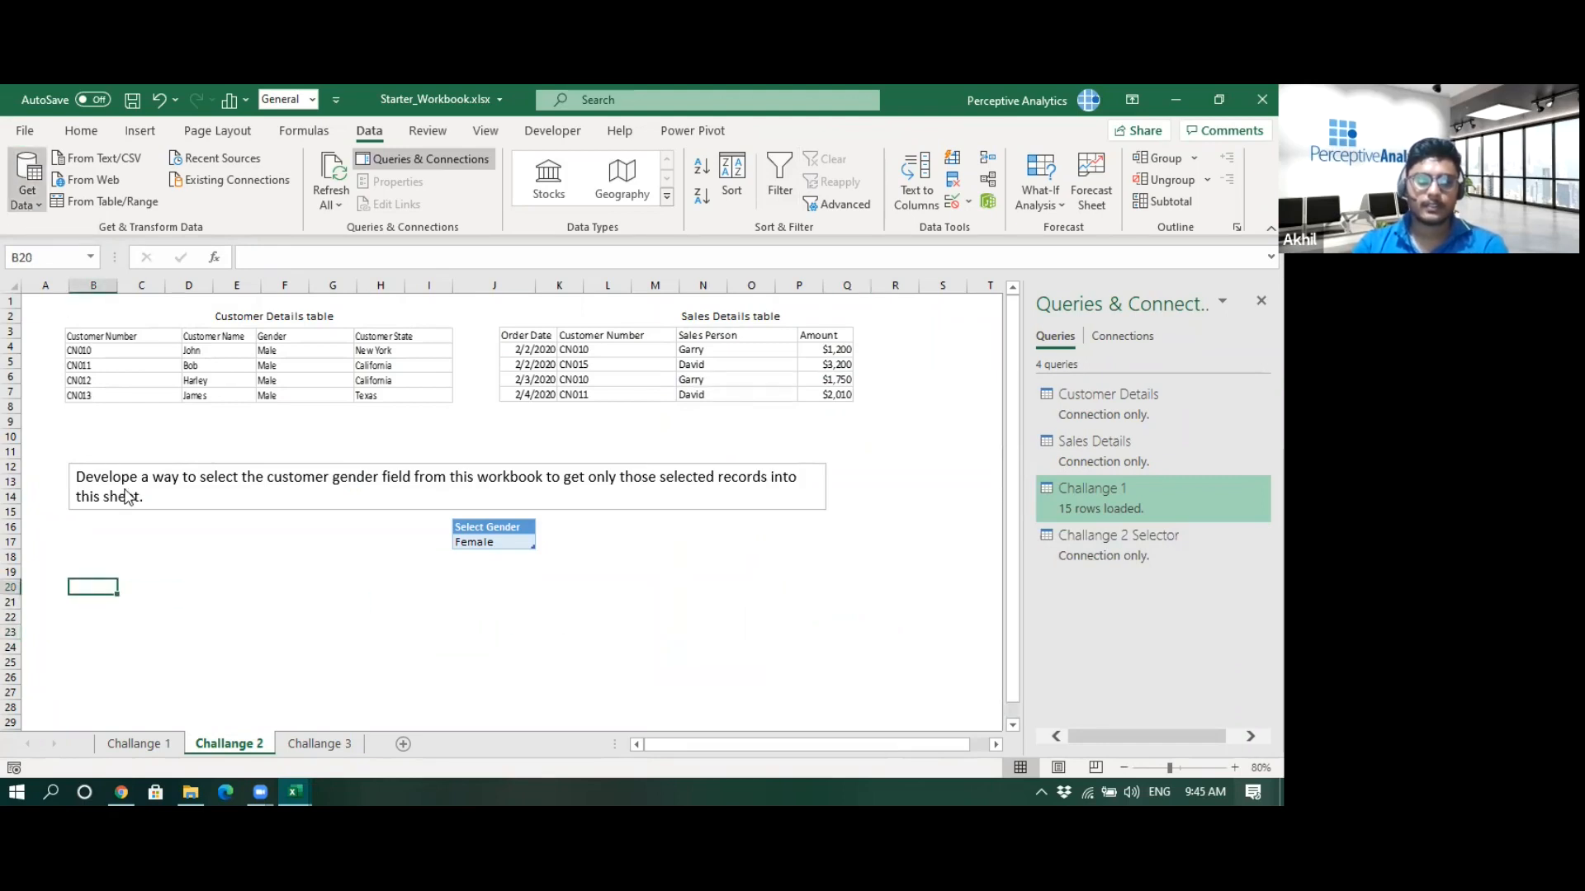
mouse_move(124, 467)
left_click(267, 478)
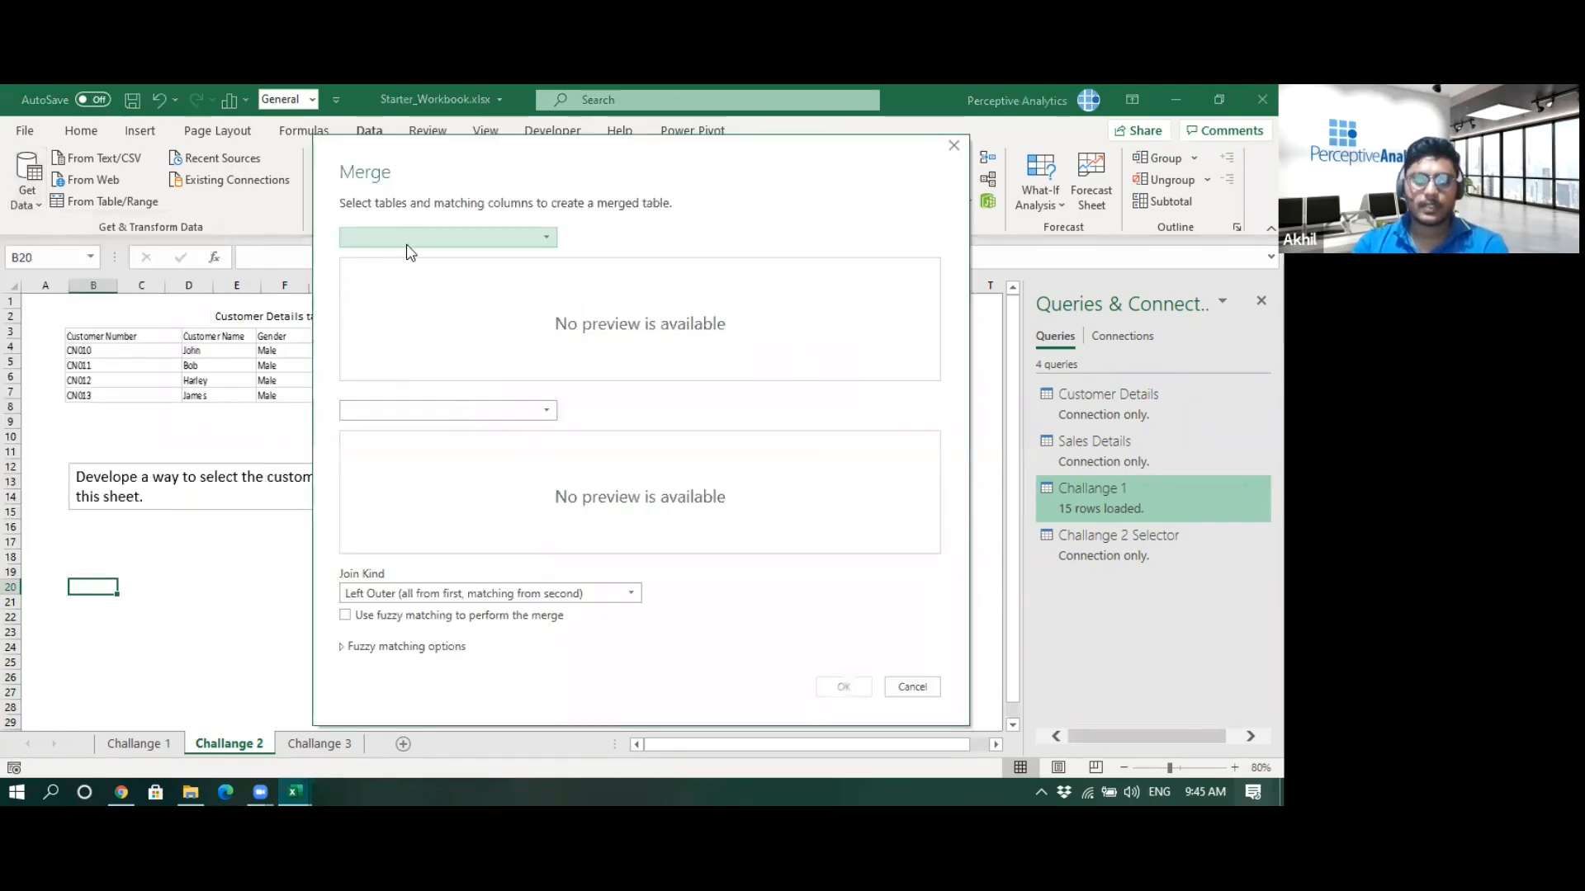
left_click(407, 241)
left_click(403, 268)
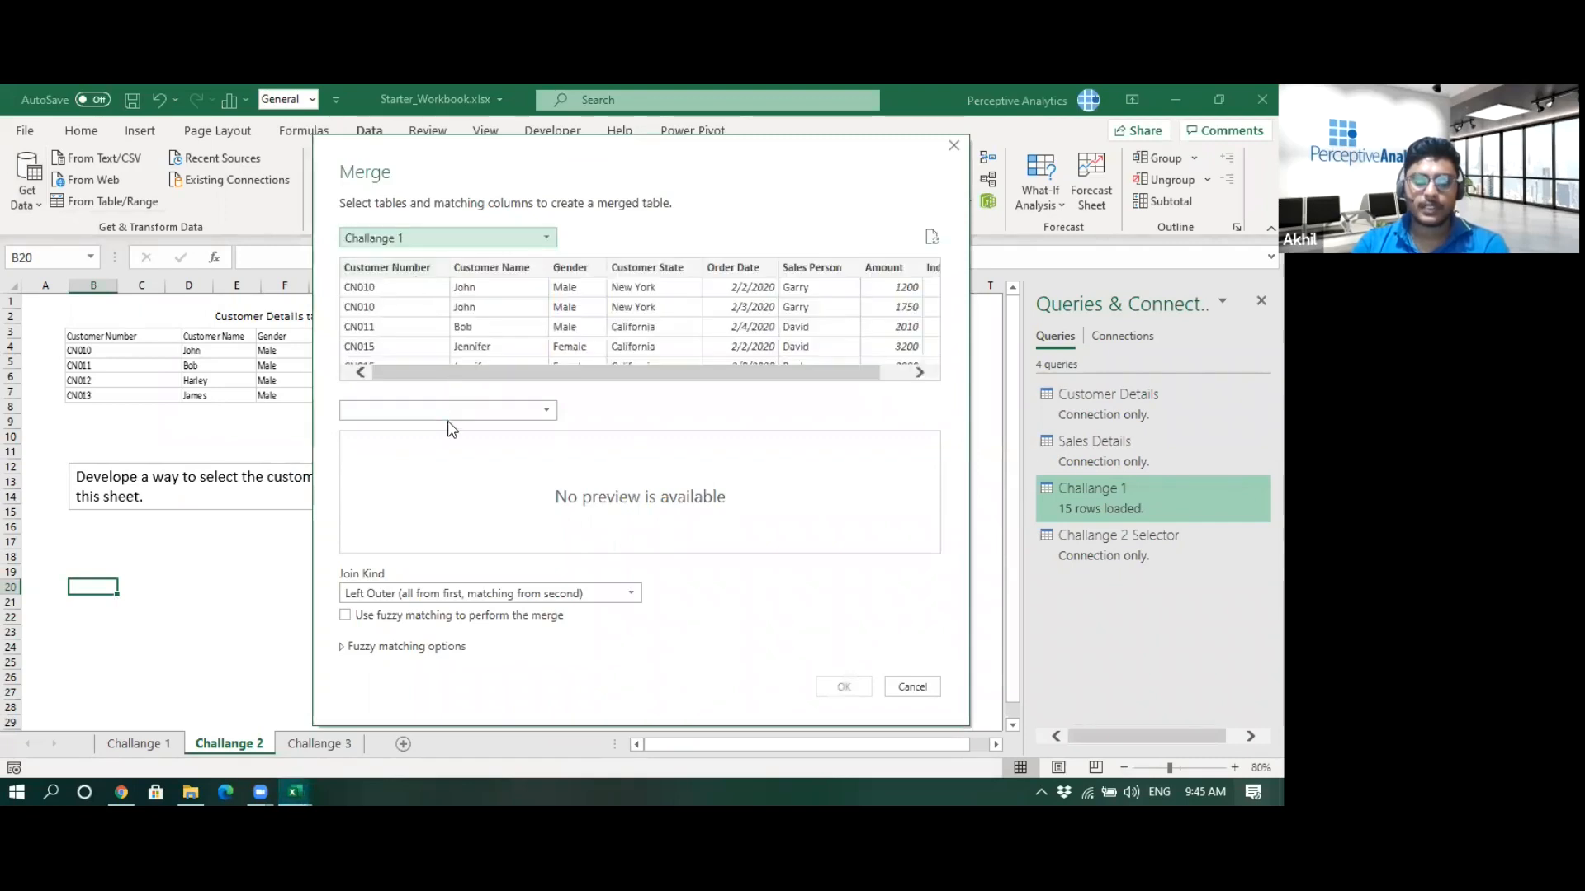
left_click(443, 413)
left_click(435, 454)
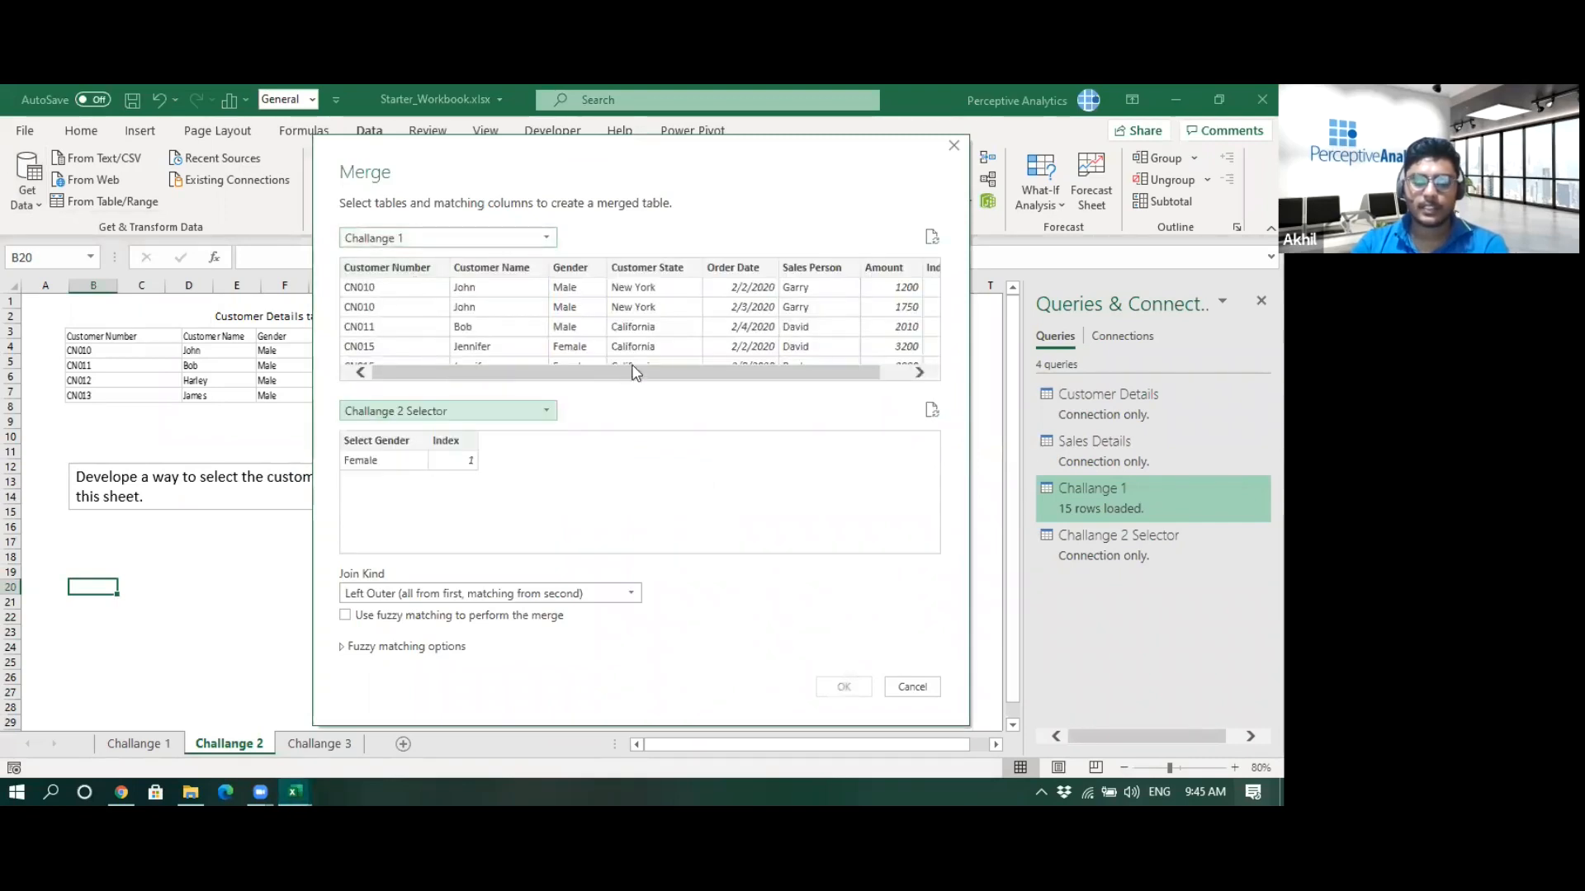
left_click(931, 267)
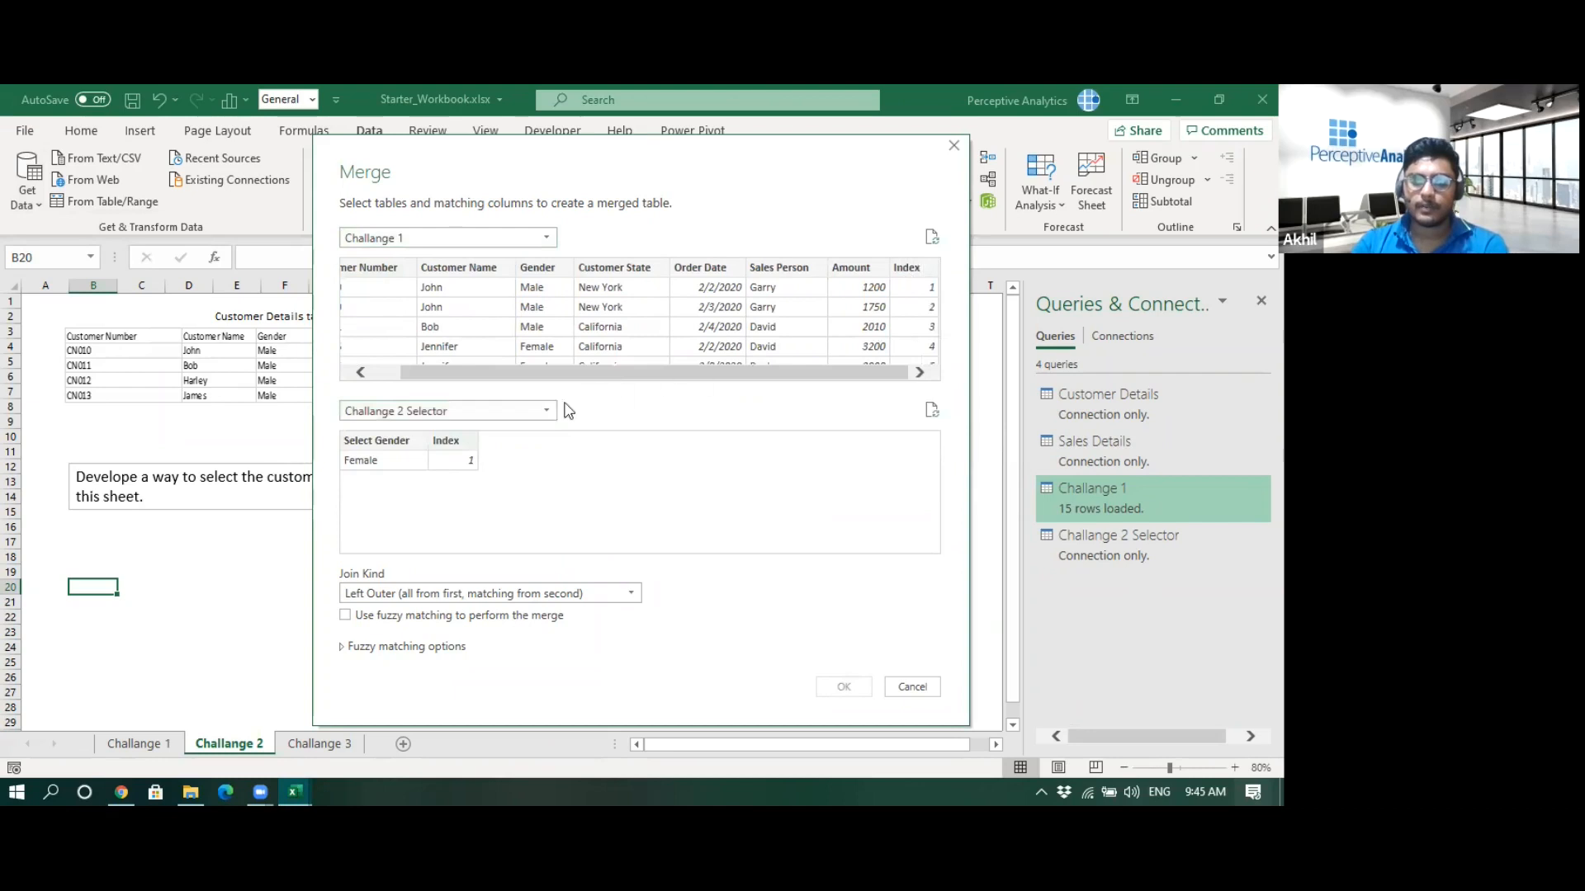
left_click(460, 443)
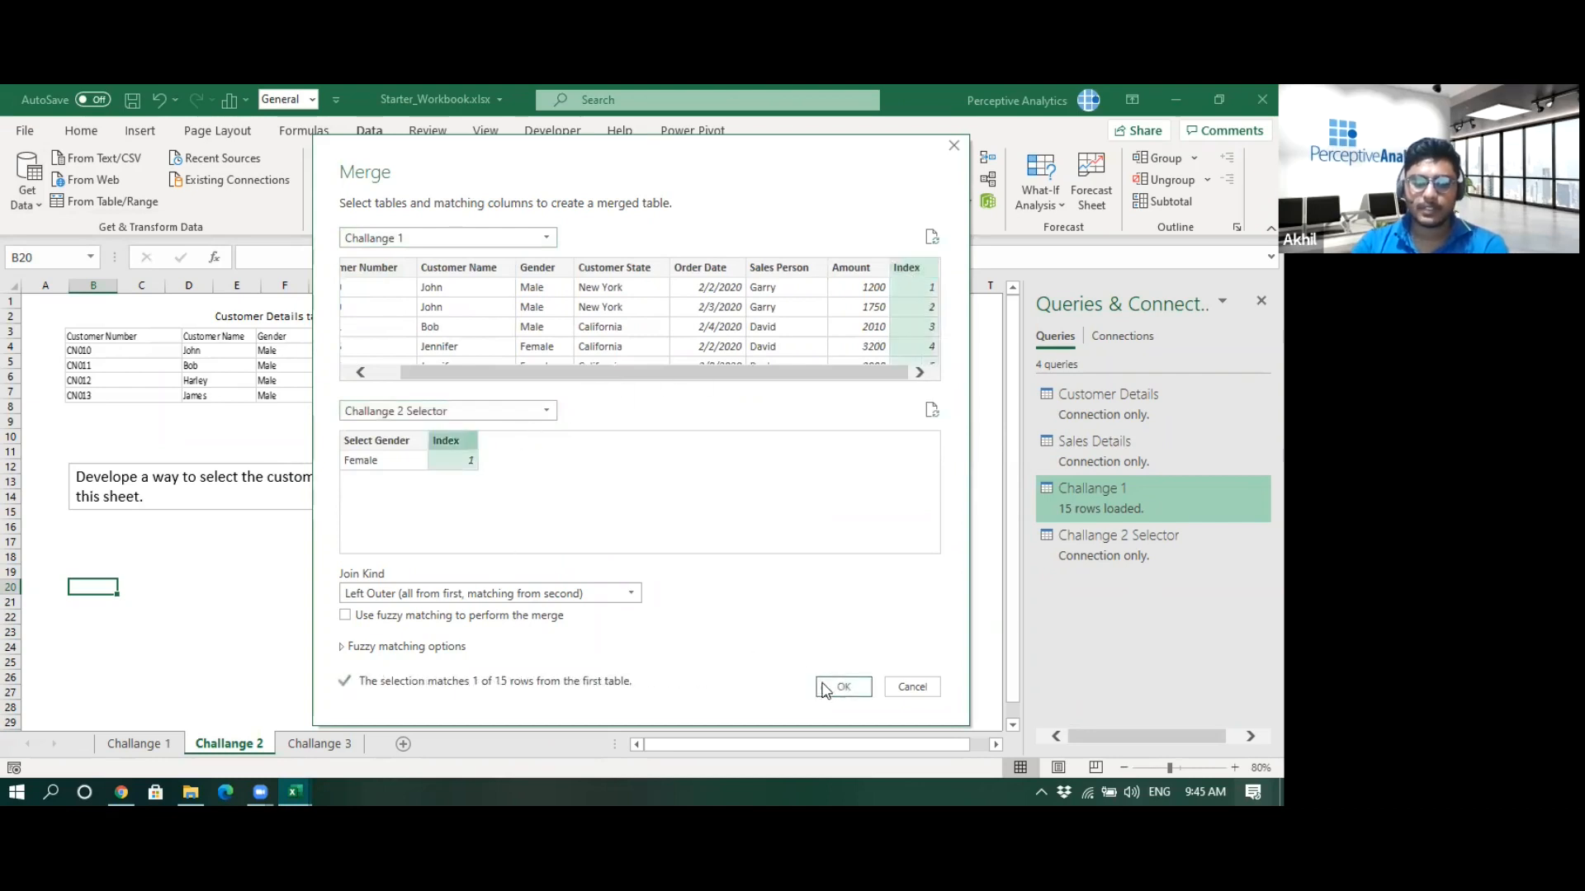
left_click(844, 688)
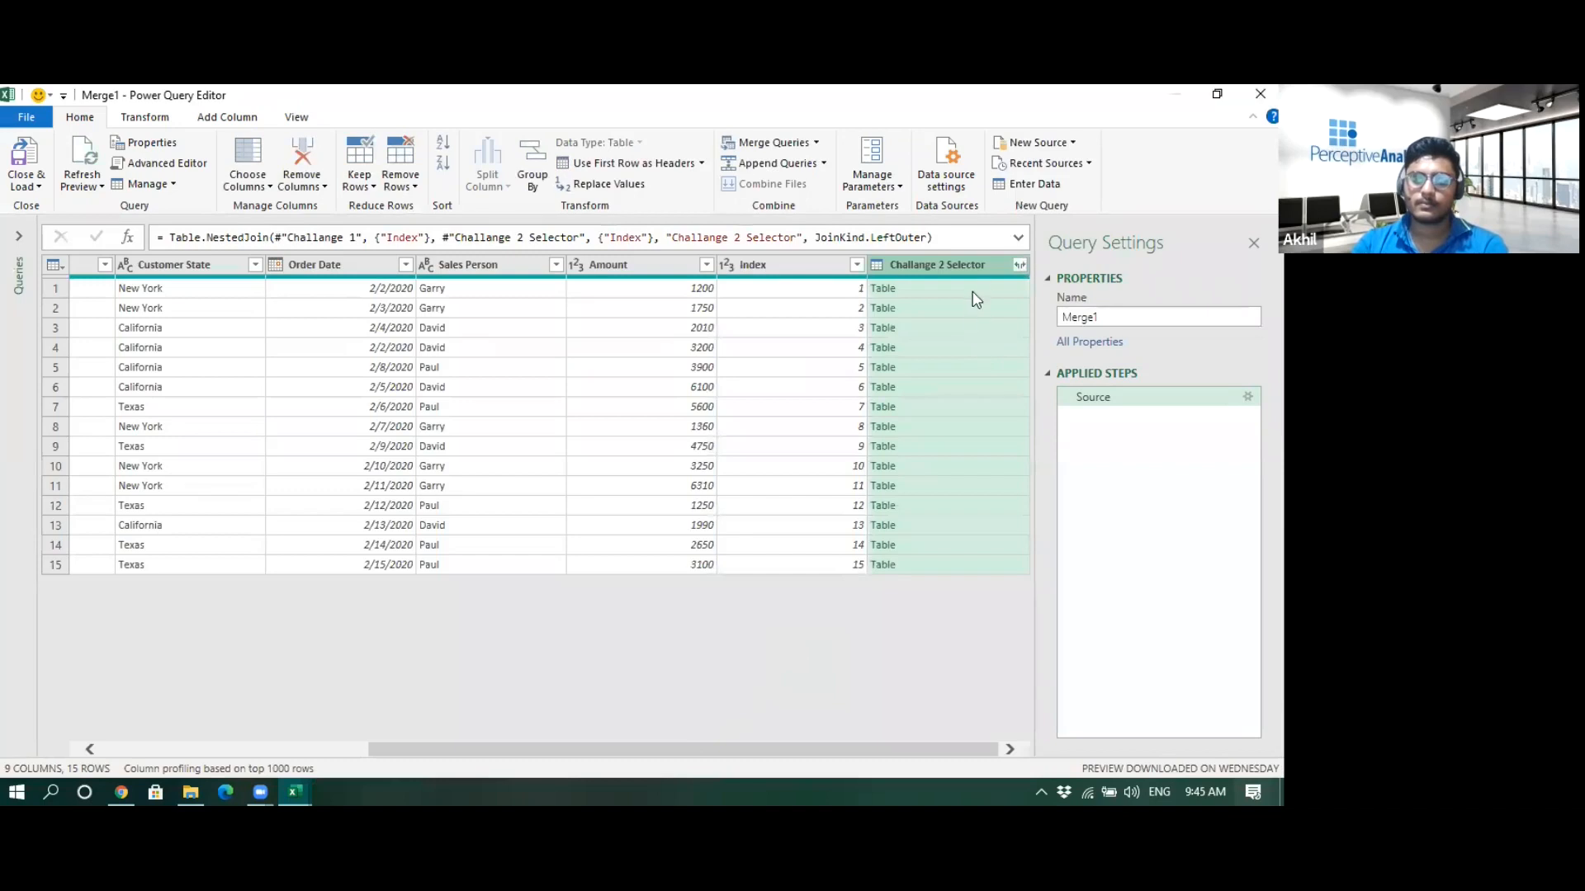
- Expand only the Select Gender field from the merged Challange 2 Selector column and fill it down
left_click(1021, 265)
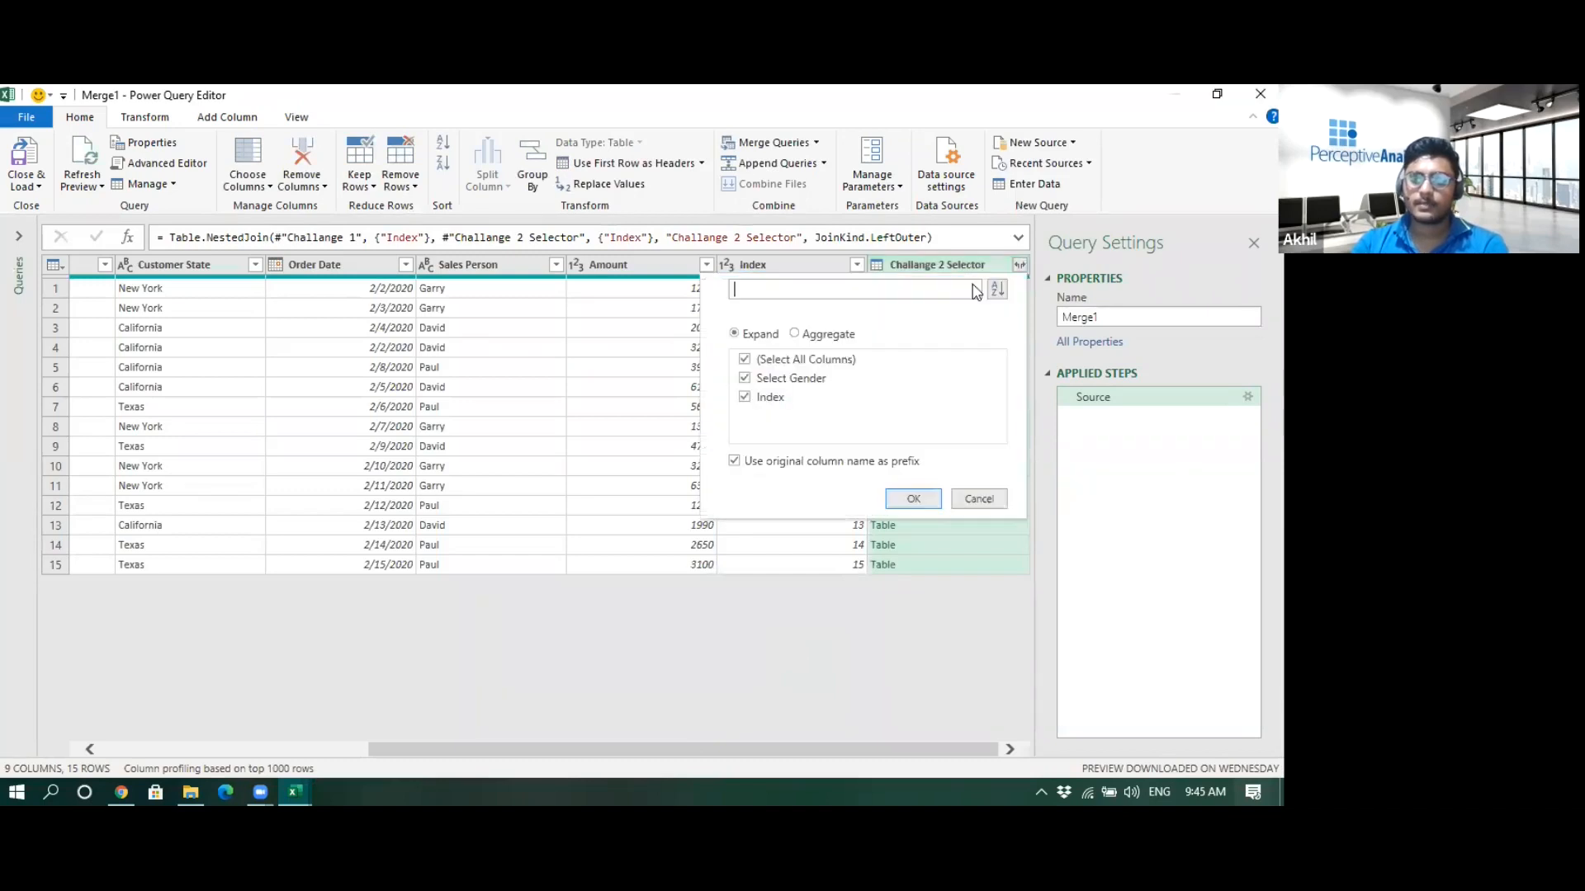
left_click(744, 360)
left_click(745, 379)
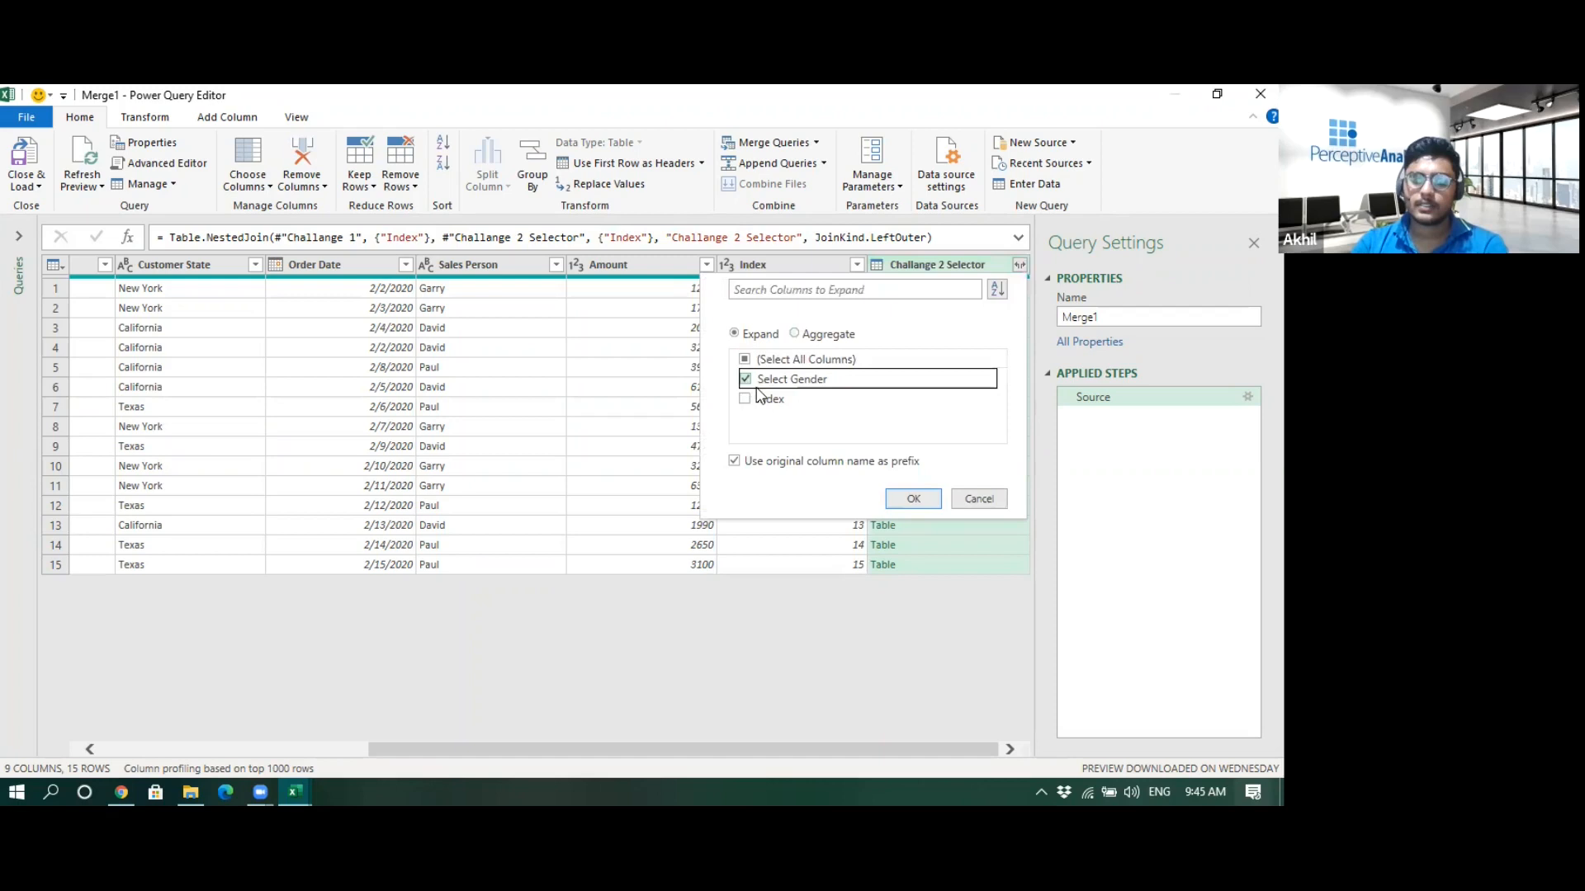
left_click(916, 497)
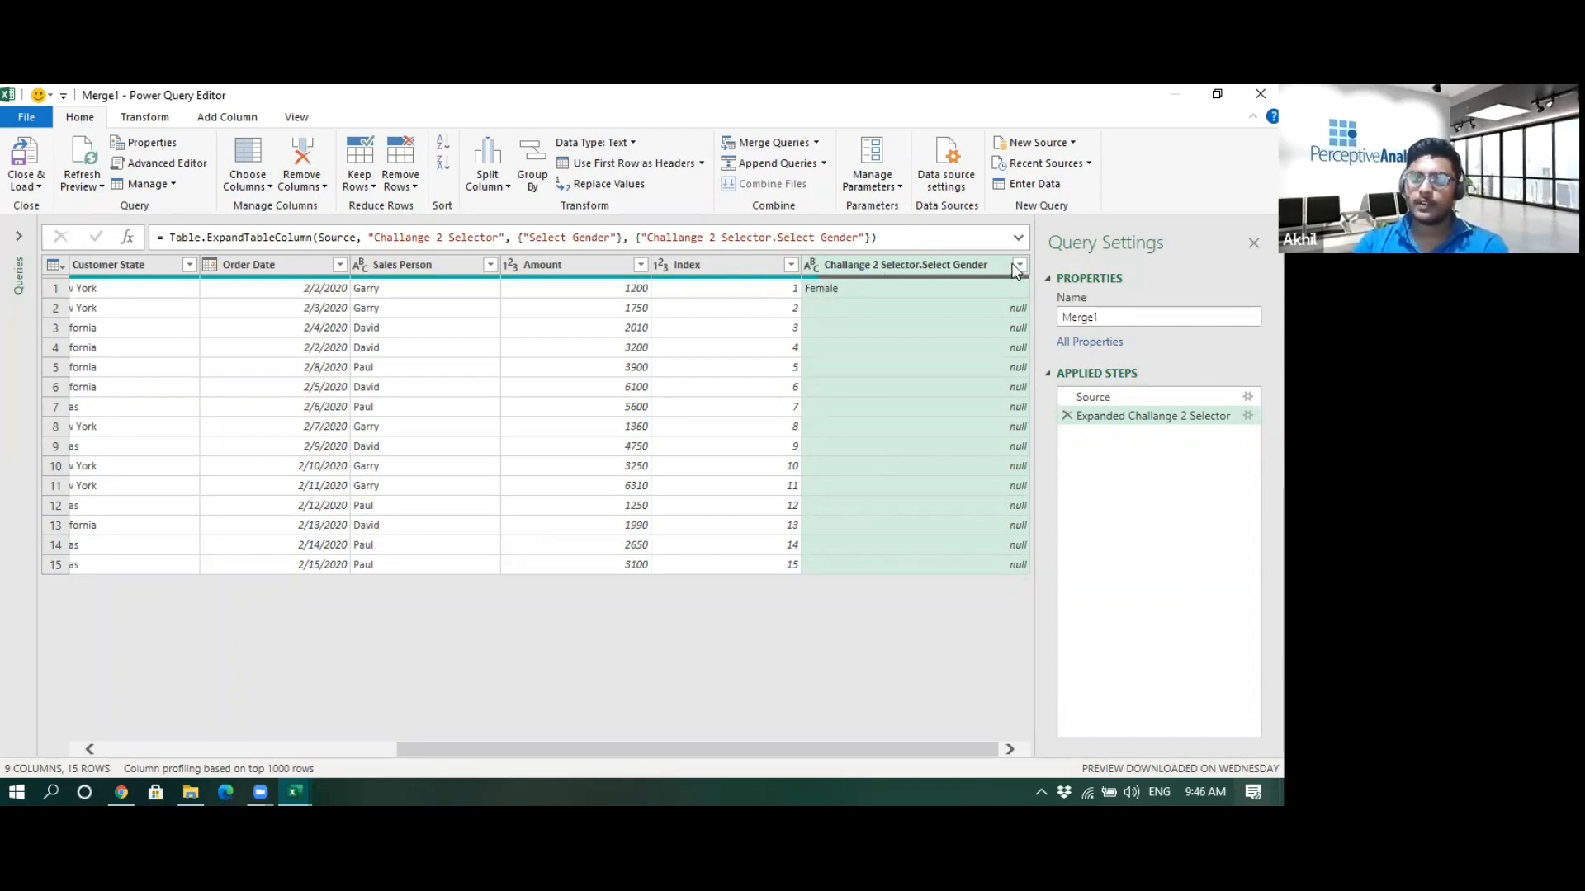
right_click(943, 260)
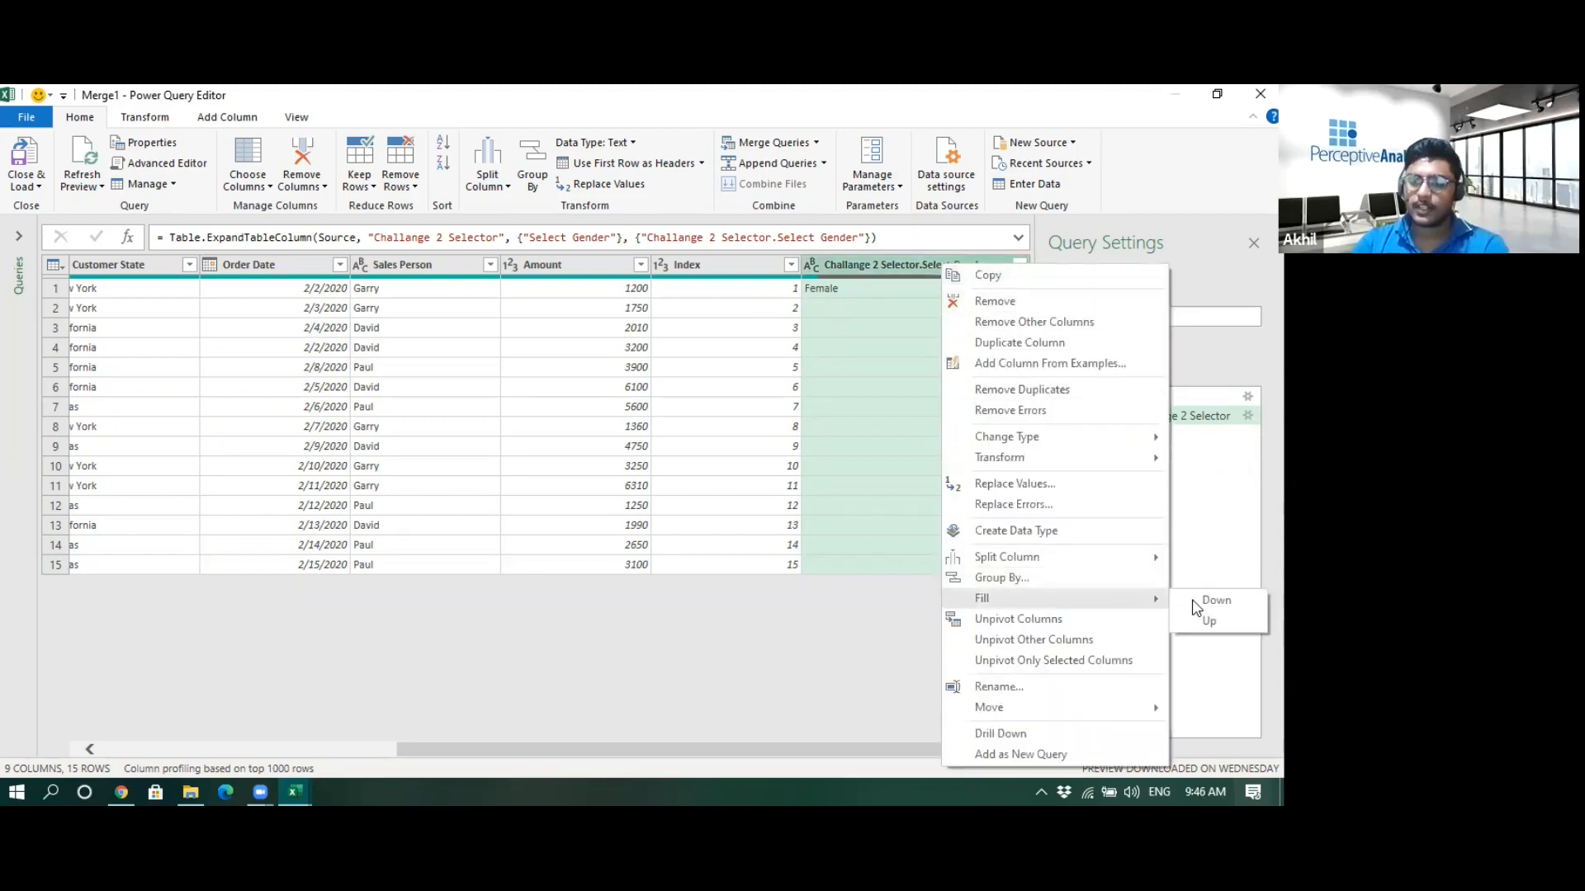
left_click(1215, 600)
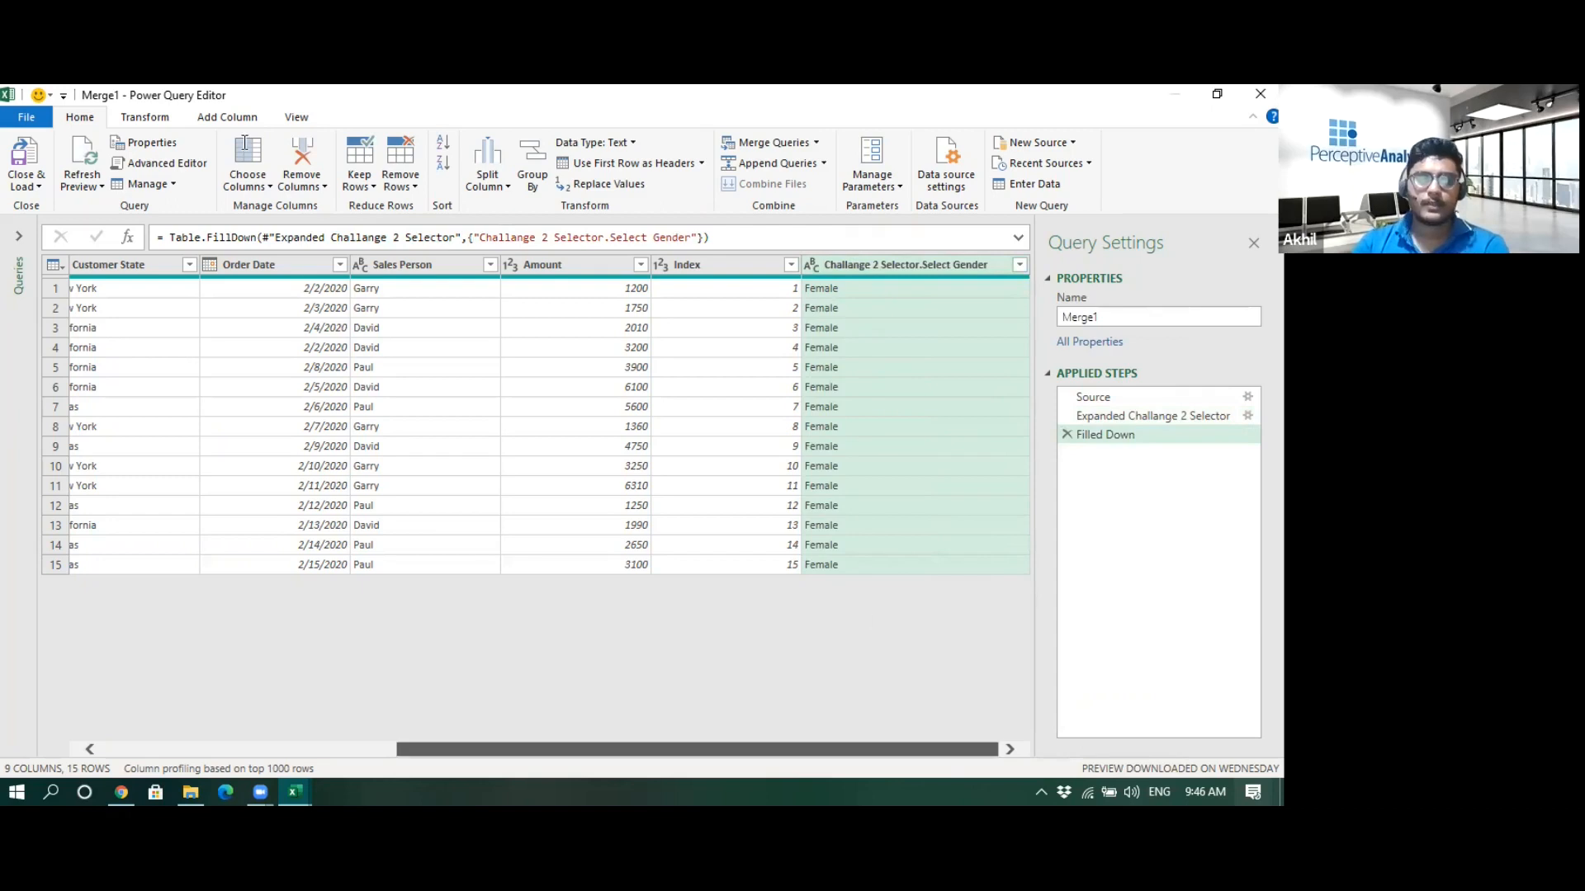
- Add a conditional column named Conditional that checks whether Gender equals the Challange 2 Selector.Select Gender column
scroll(275, 144, "down", 2)
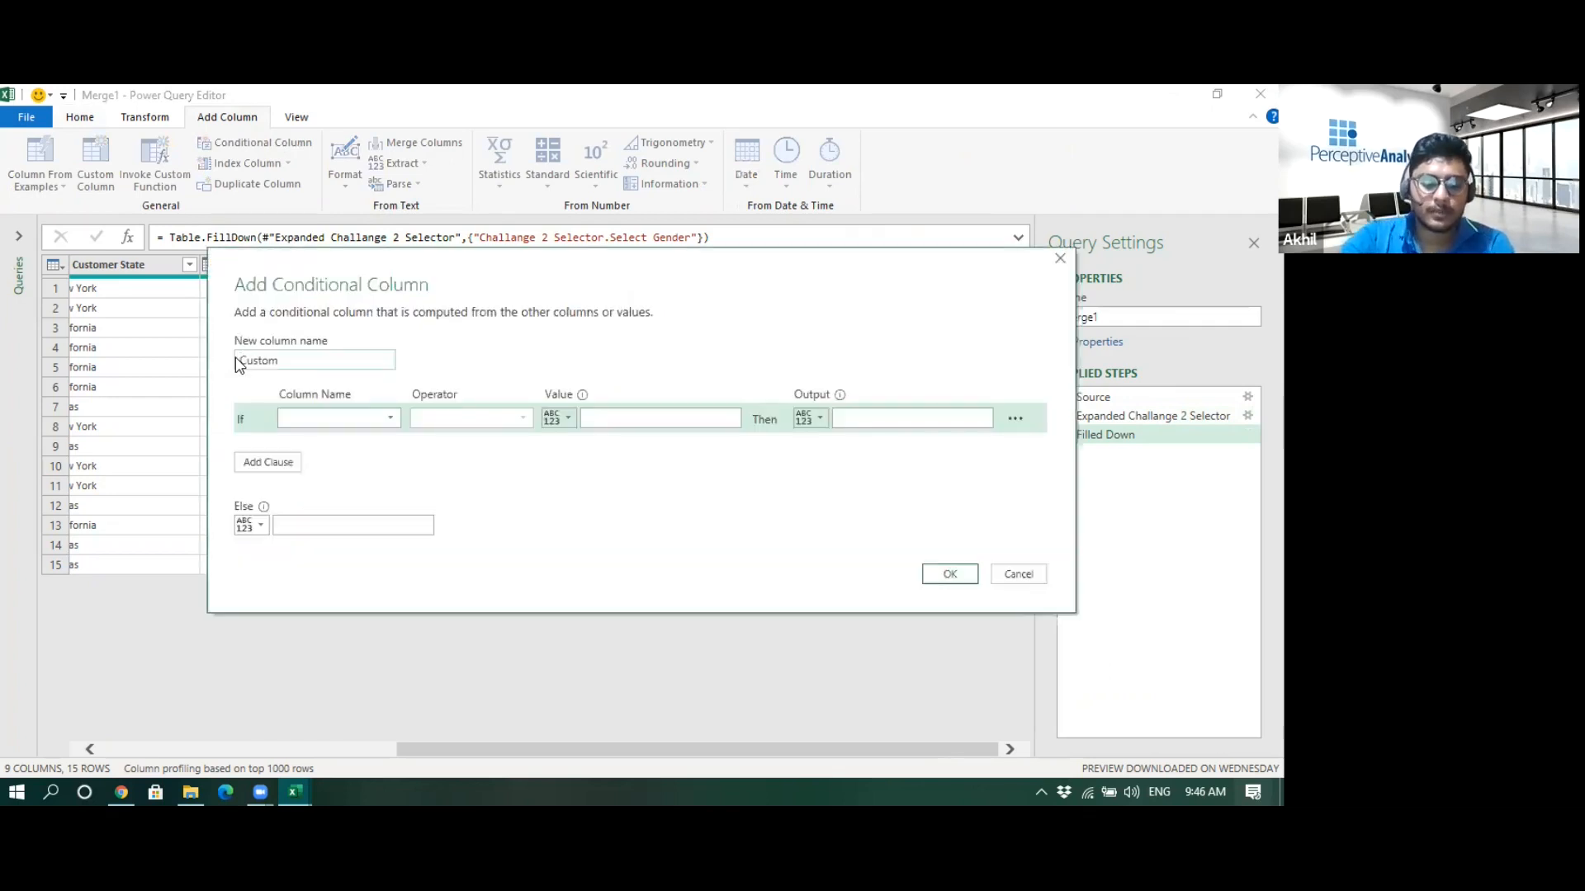
double_click(239, 361)
type("Condit")
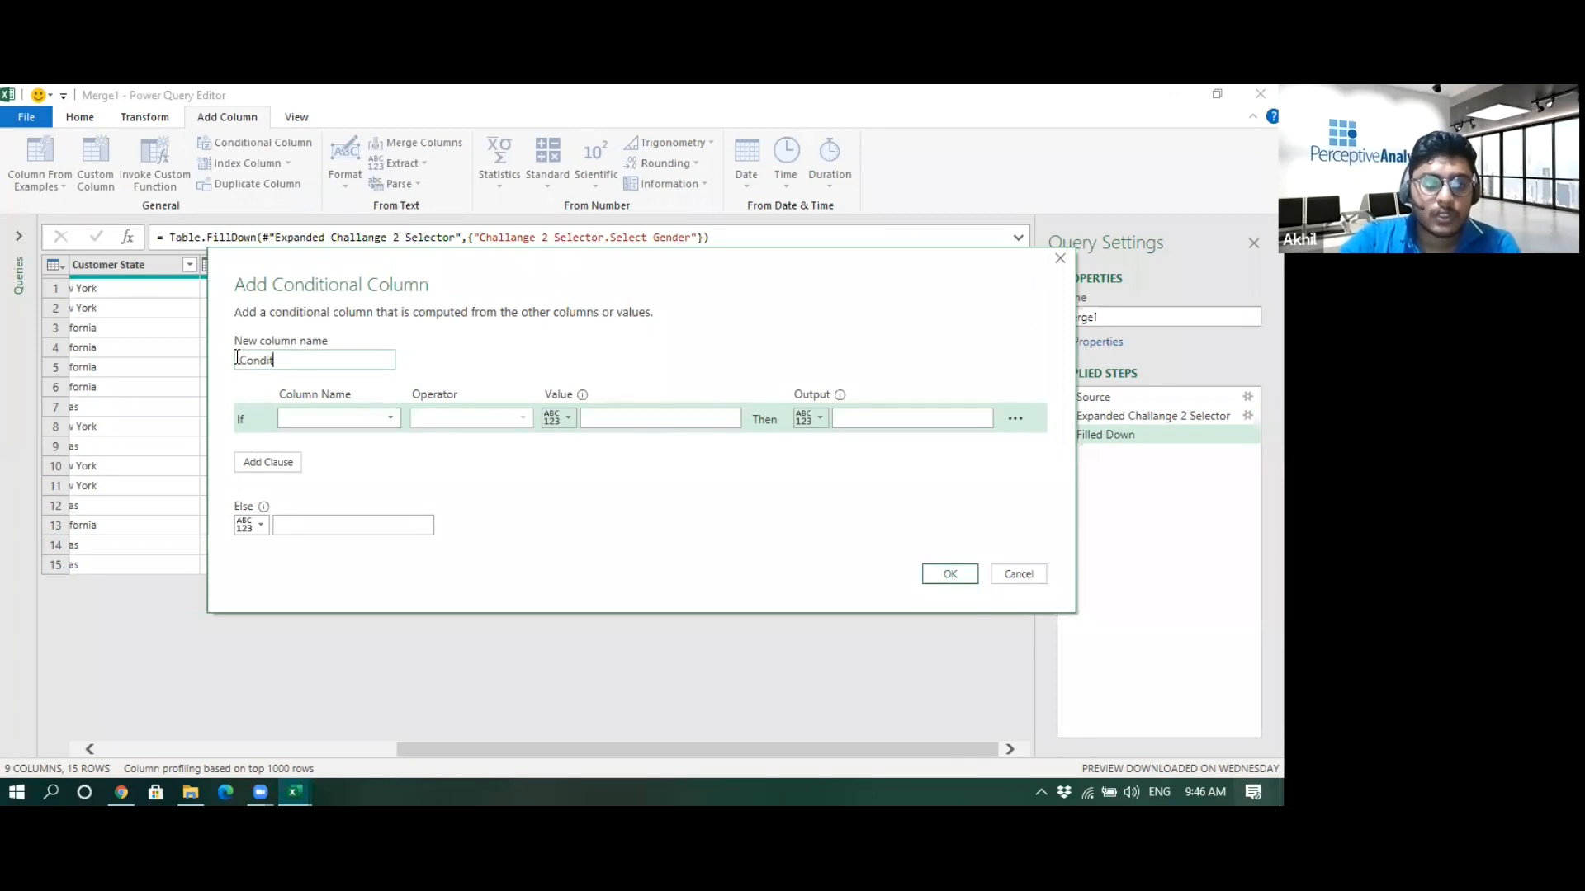
type("ional")
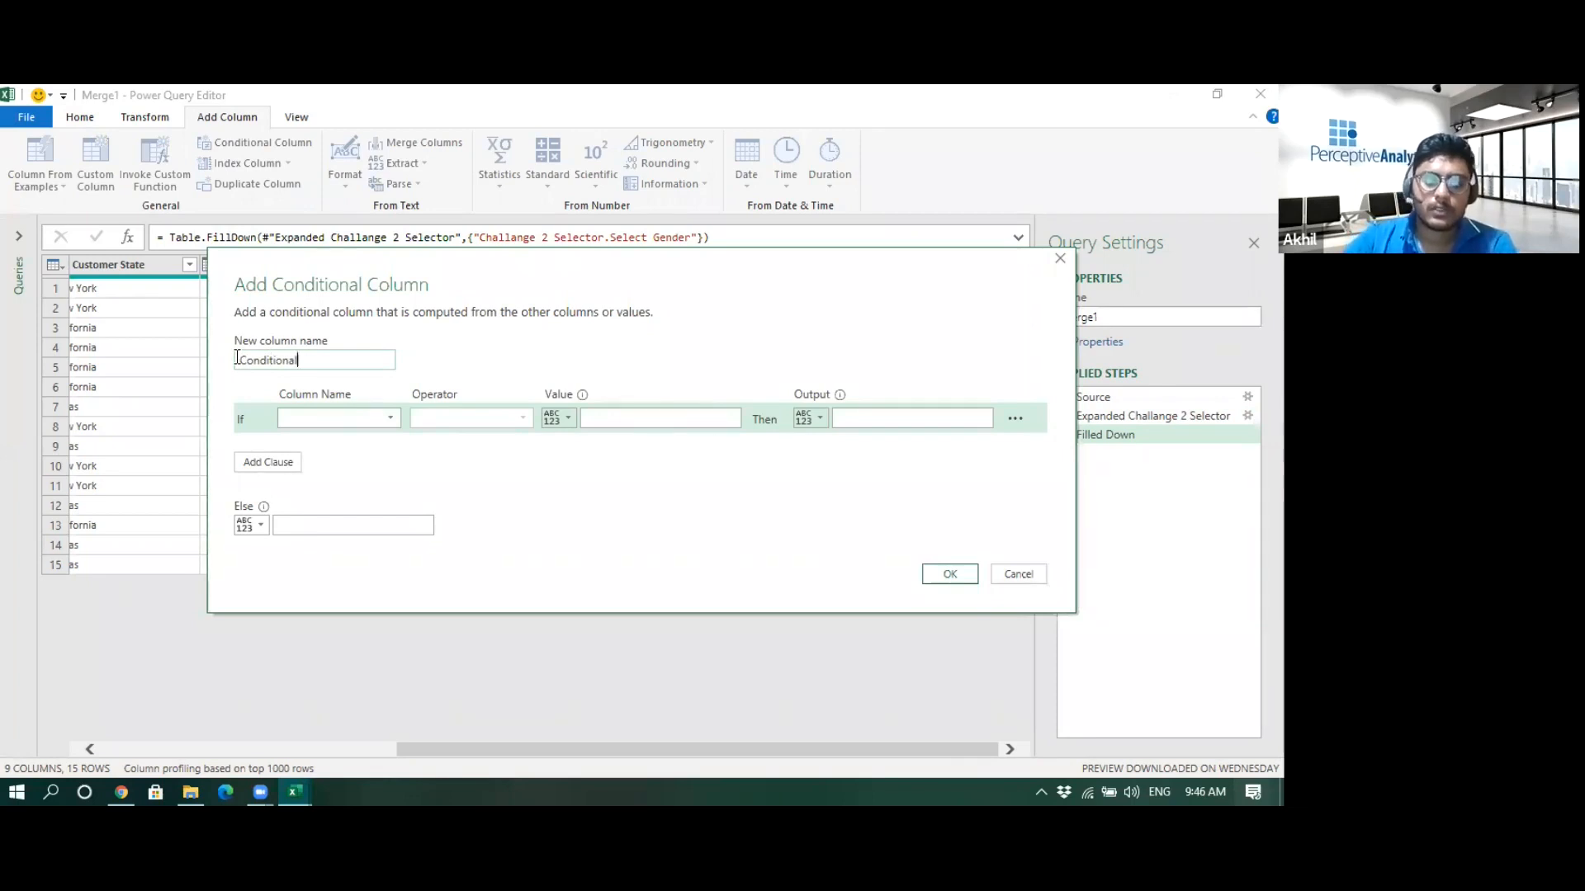
left_click(315, 419)
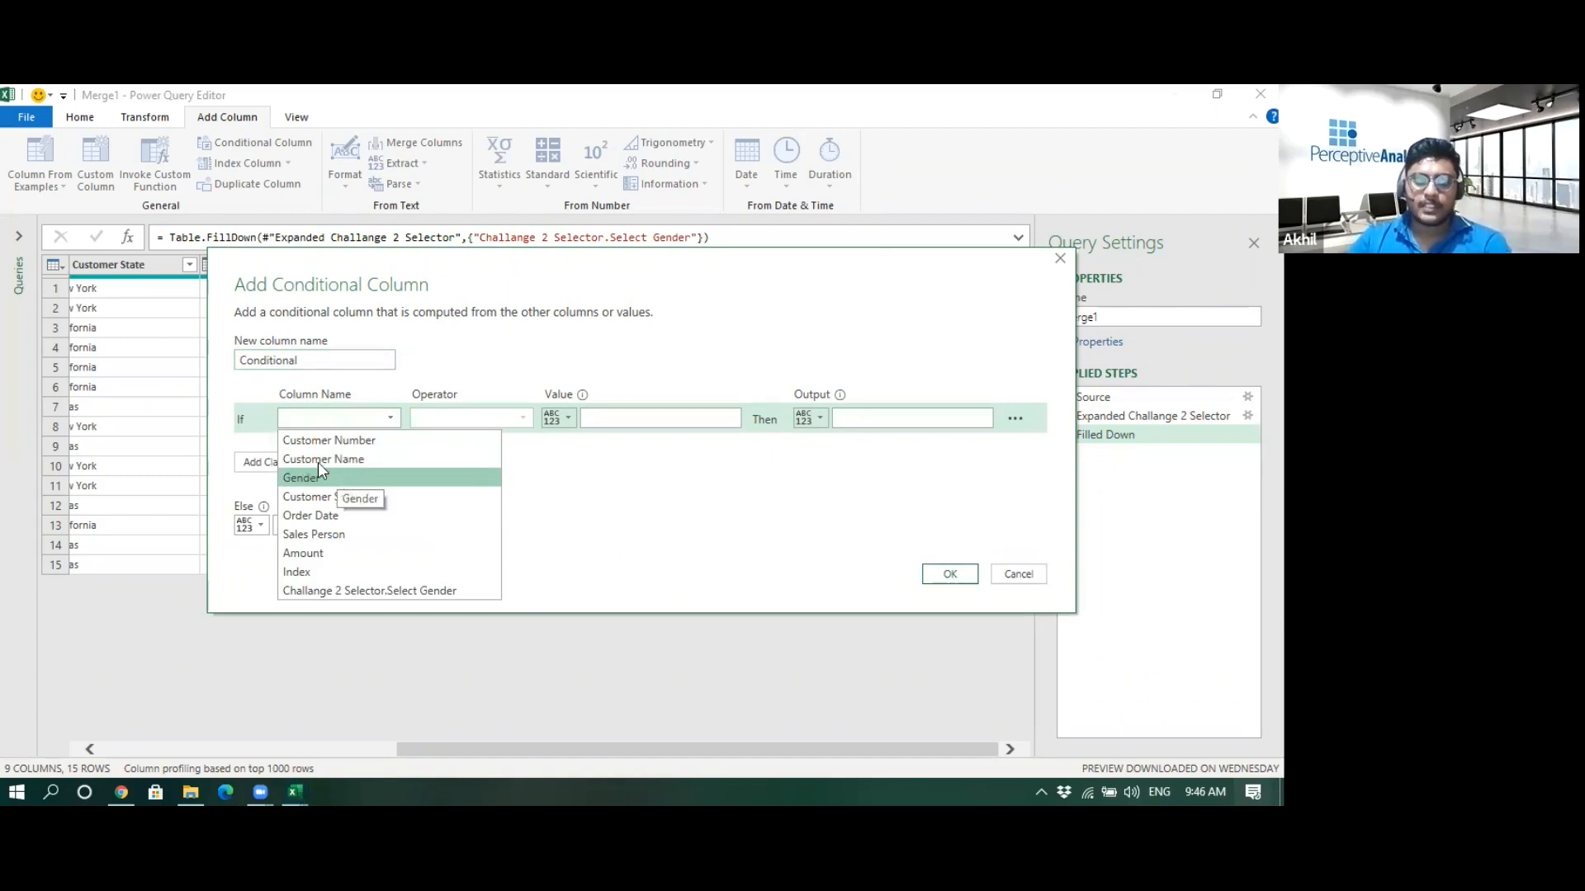
left_click(340, 479)
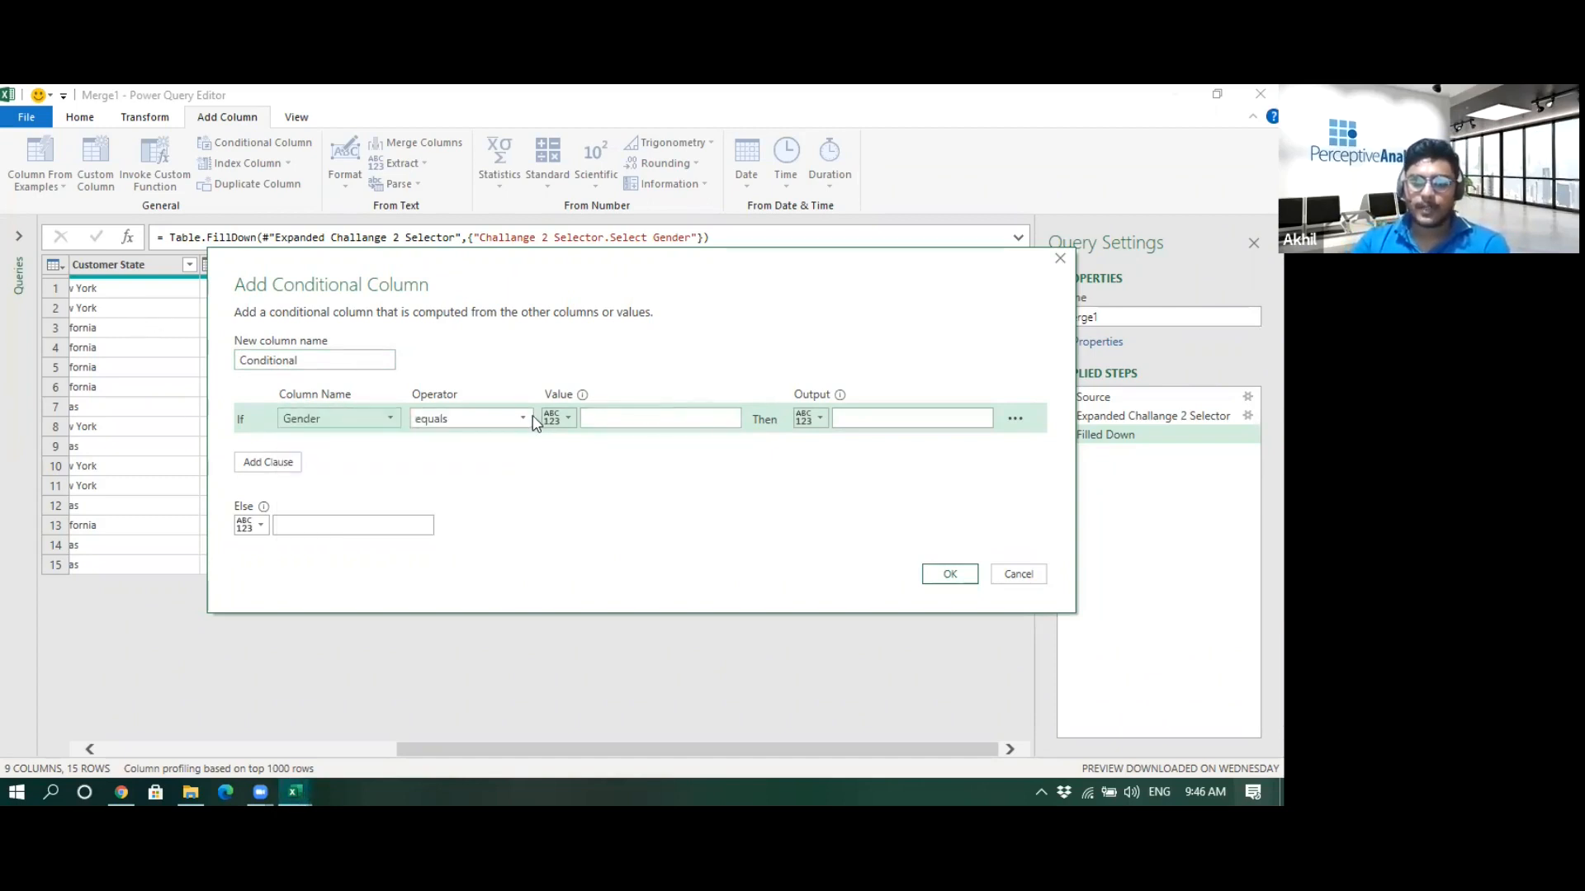
left_click(555, 419)
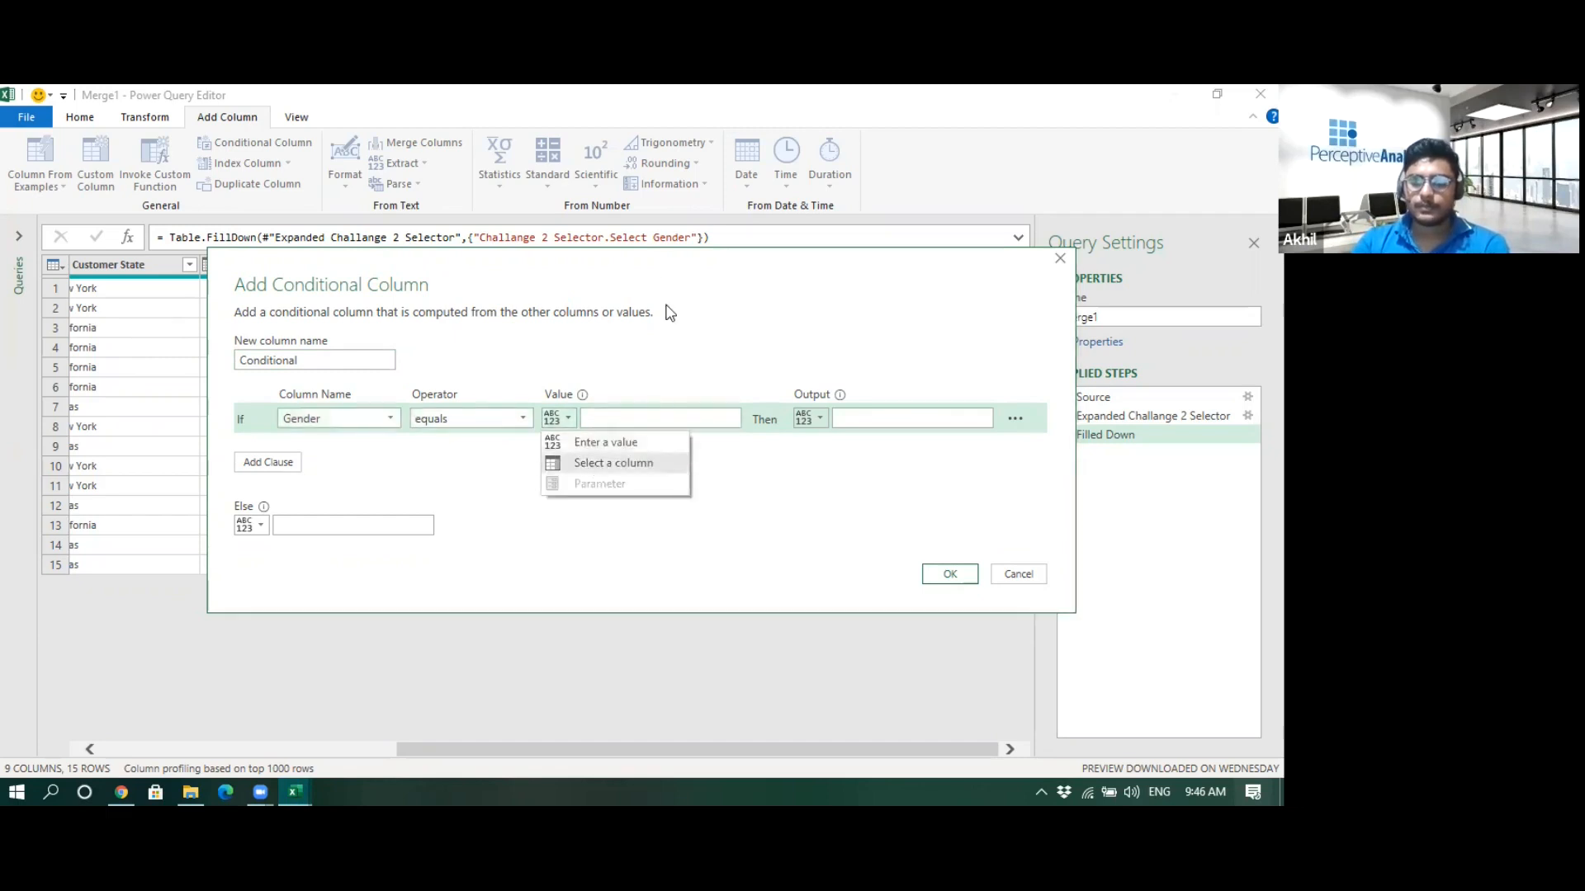
left_click(698, 369)
left_click_drag(874, 270, 801, 431)
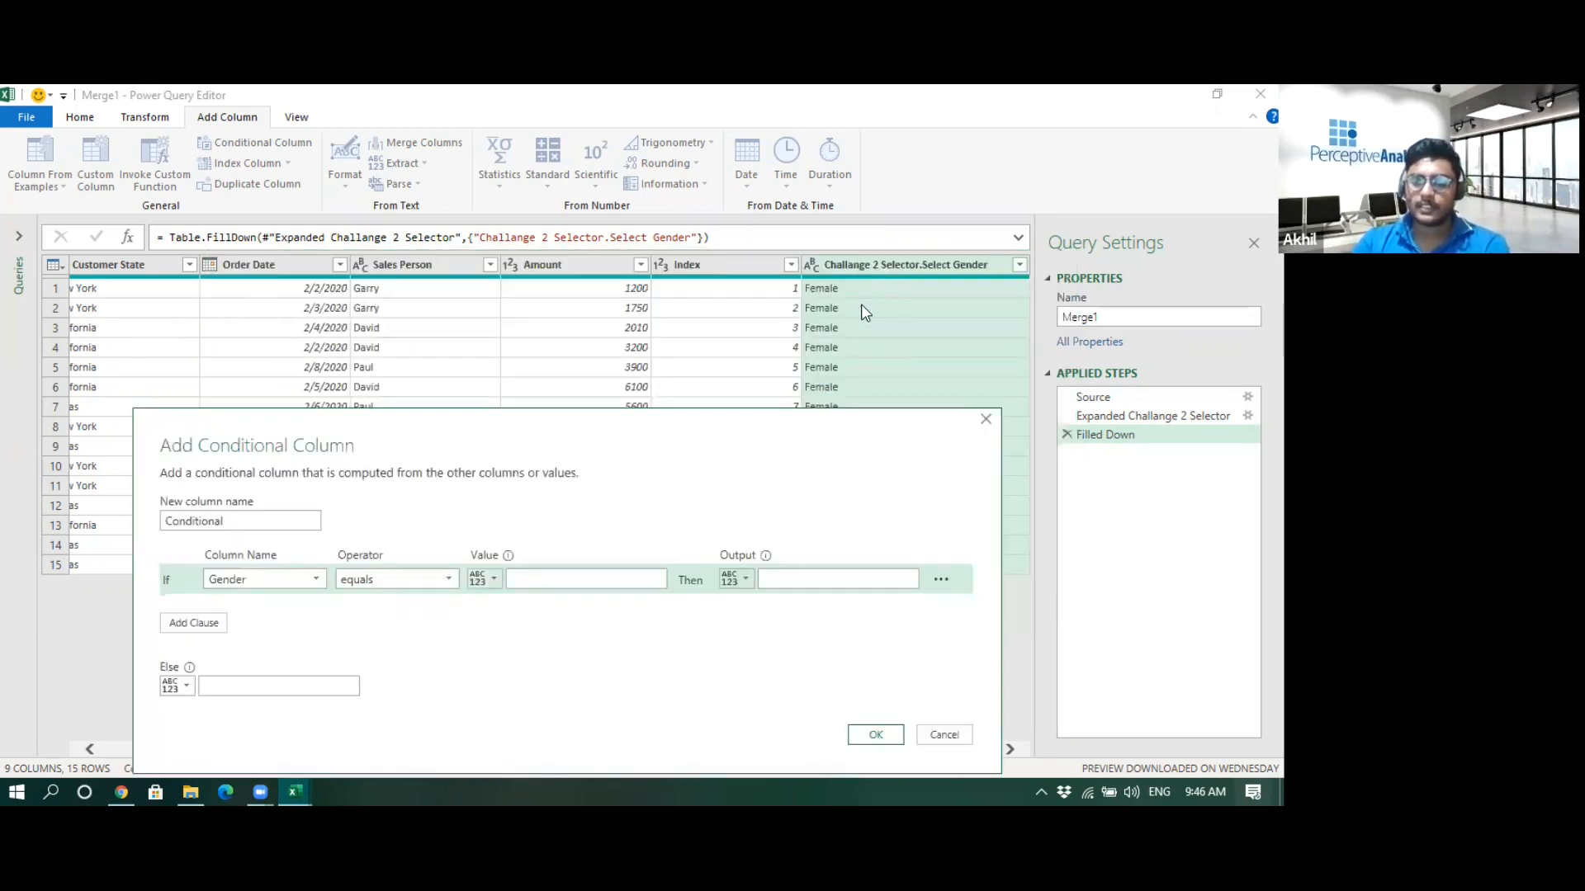
left_click(480, 580)
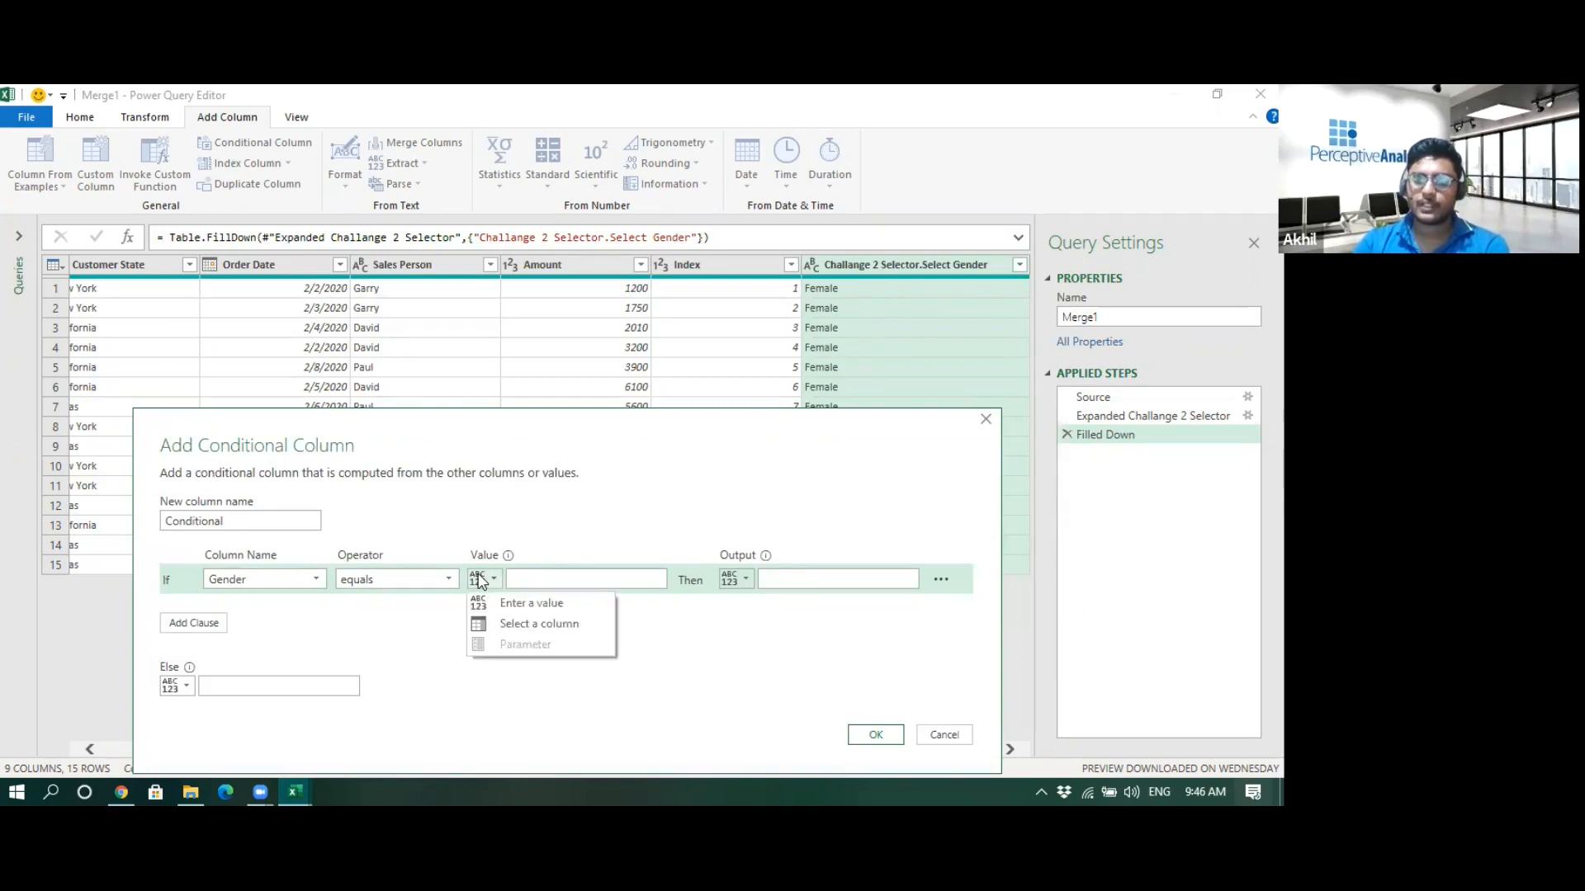
left_click(521, 631)
left_click(634, 579)
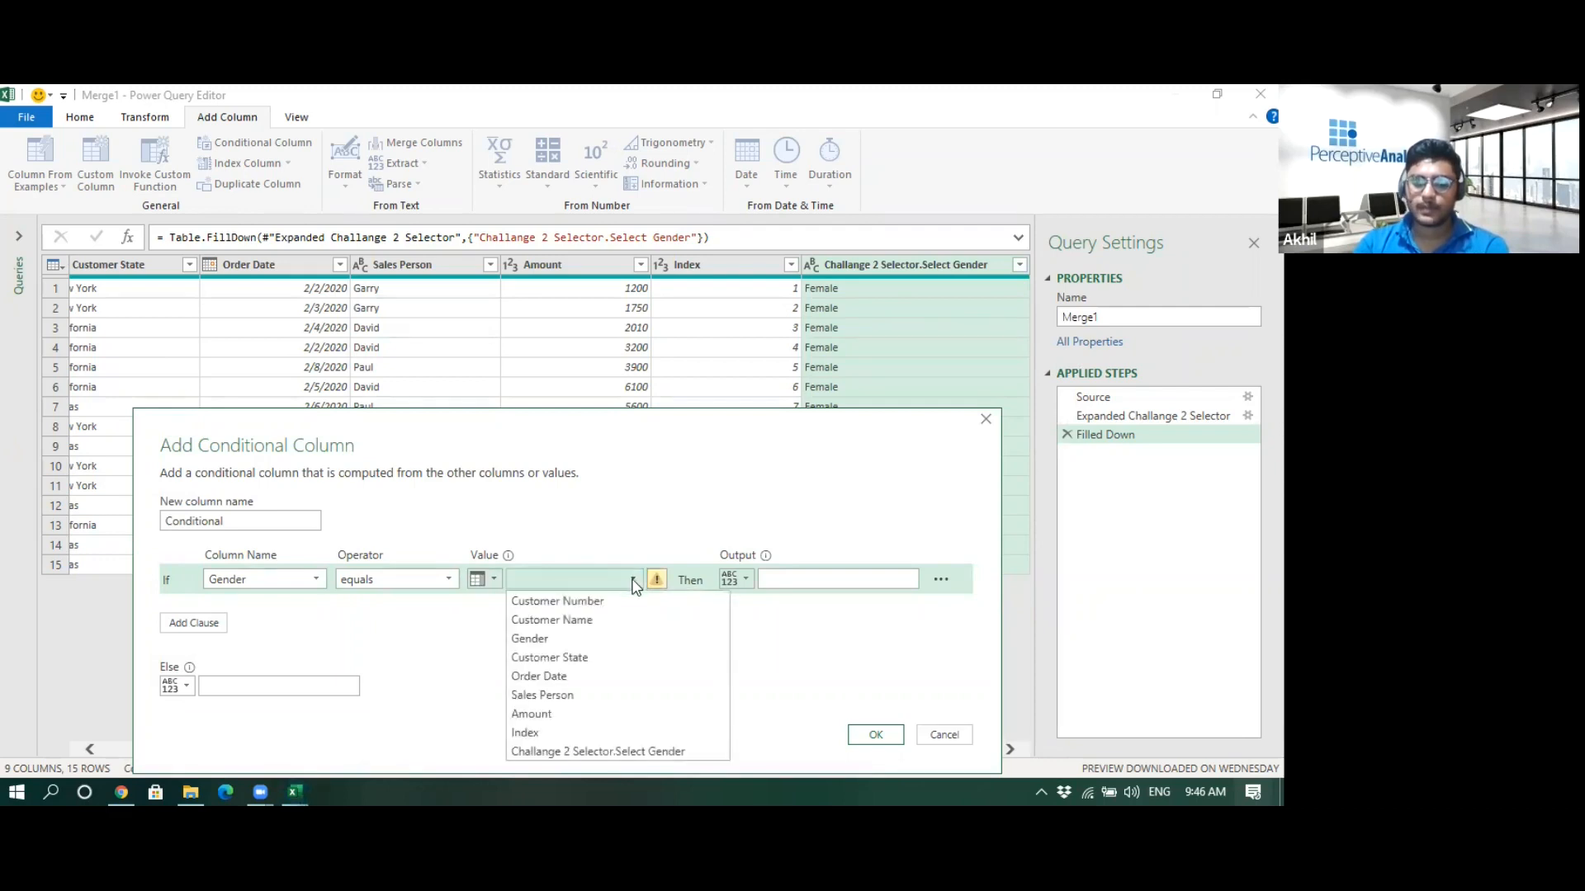
left_click(583, 751)
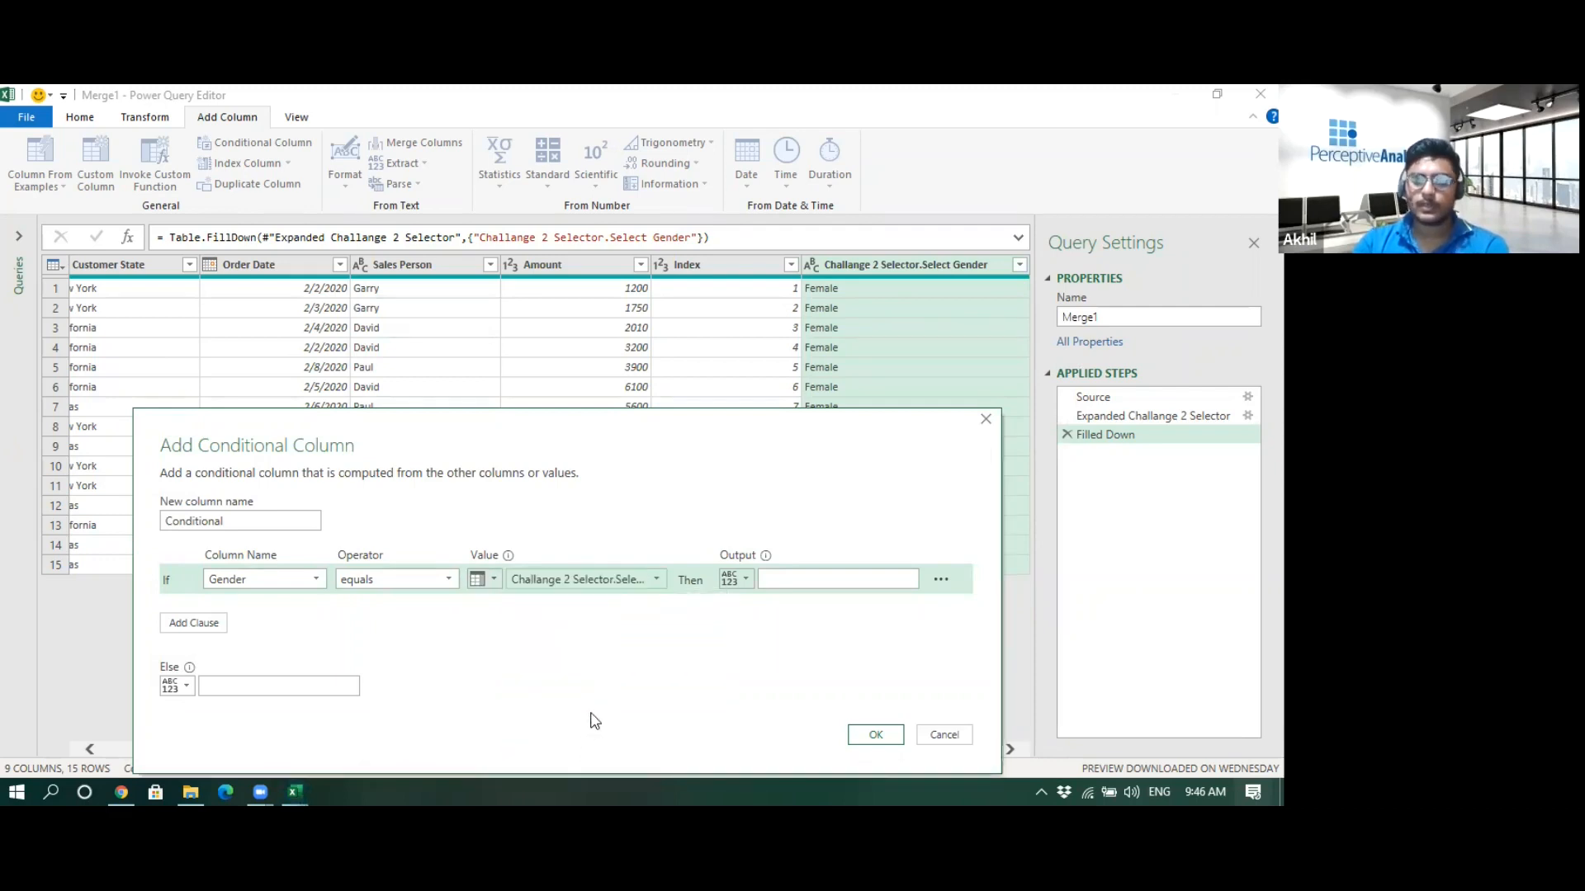
- Set the conditional column's output to 1 with an else value of 0, and confirm it
left_click(815, 583)
type("1")
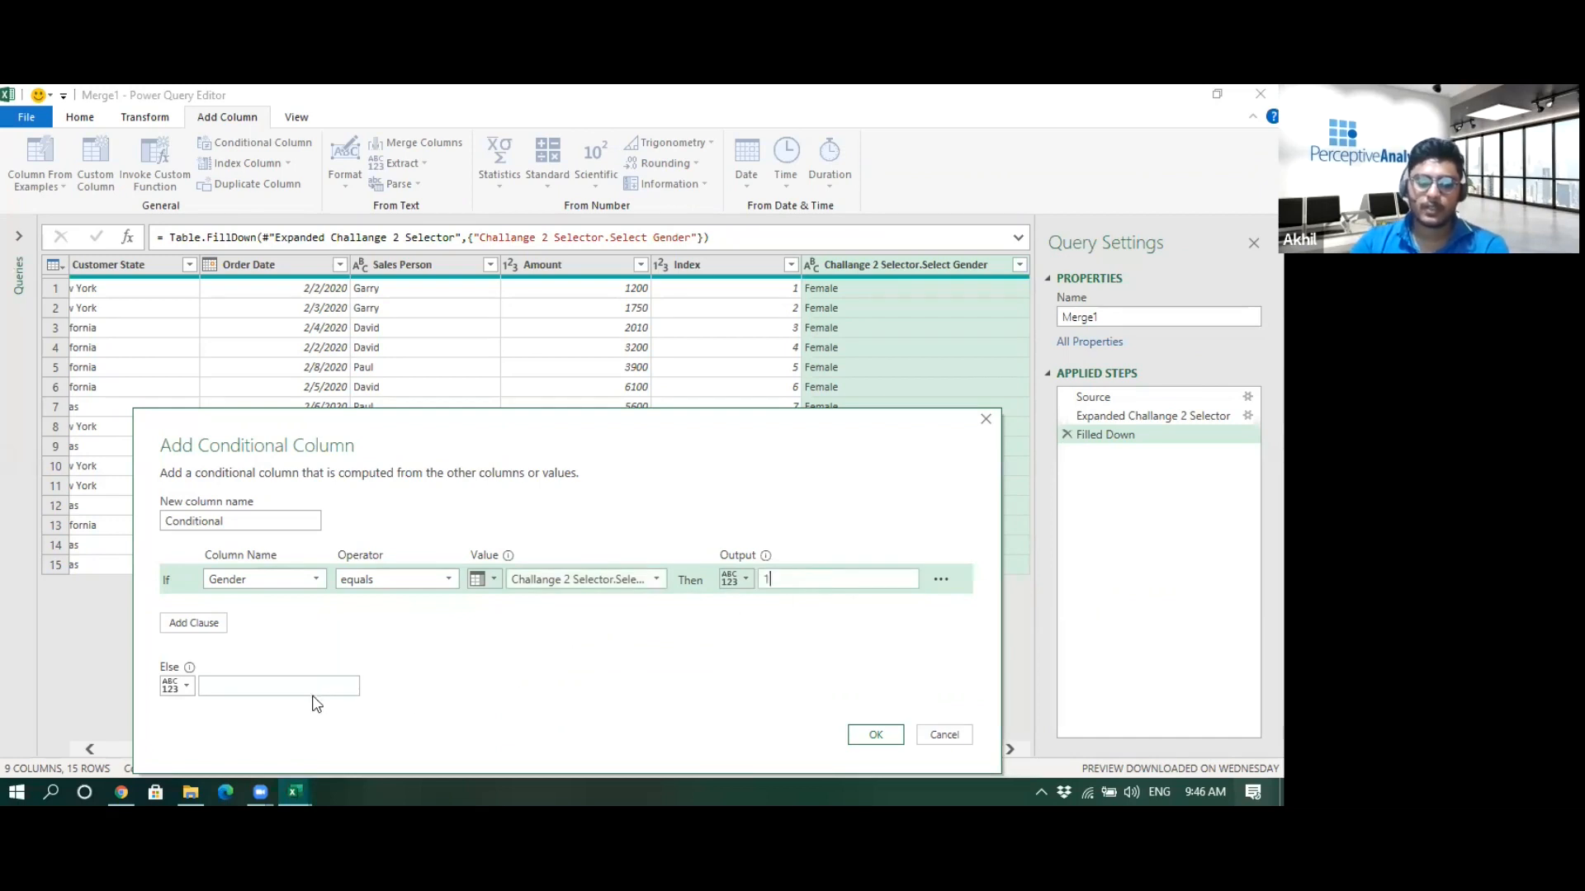
type("0")
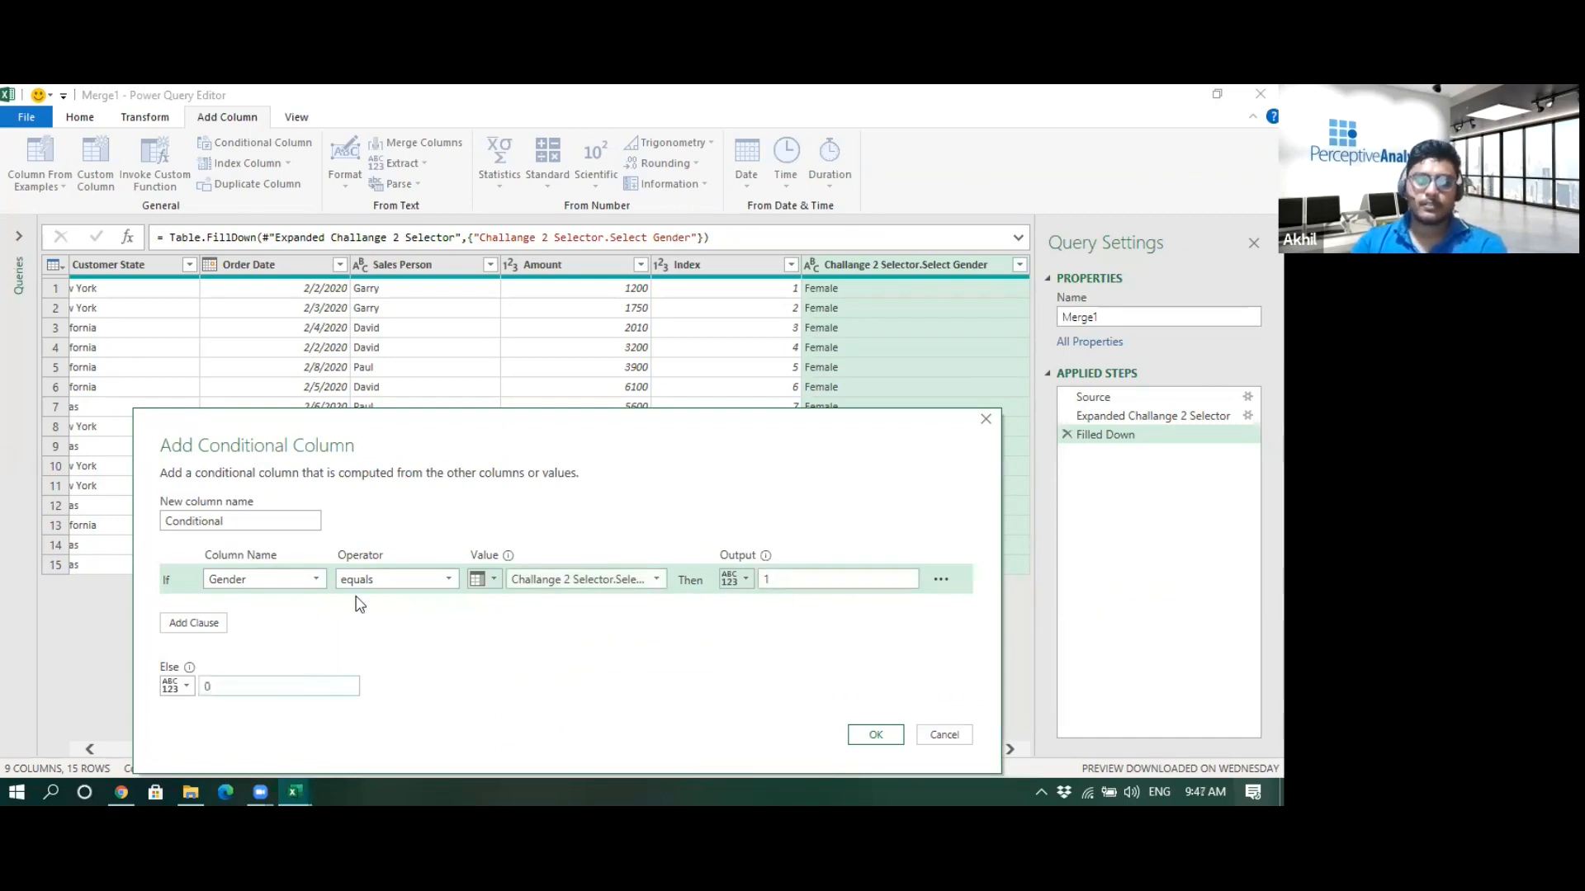
left_click_drag(388, 423, 476, 401)
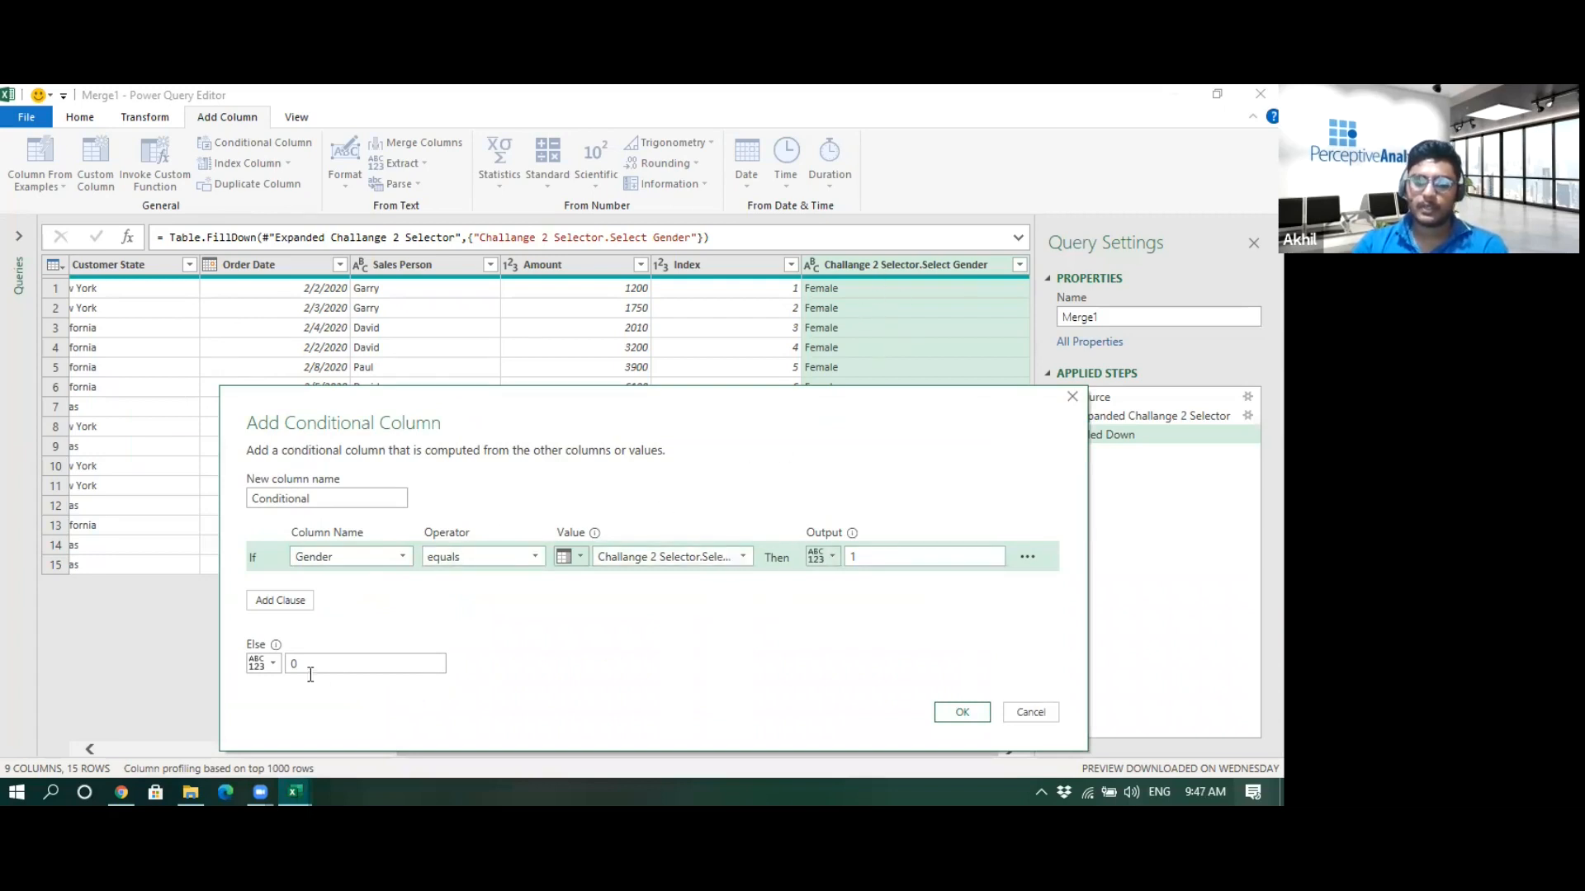
left_click(957, 712)
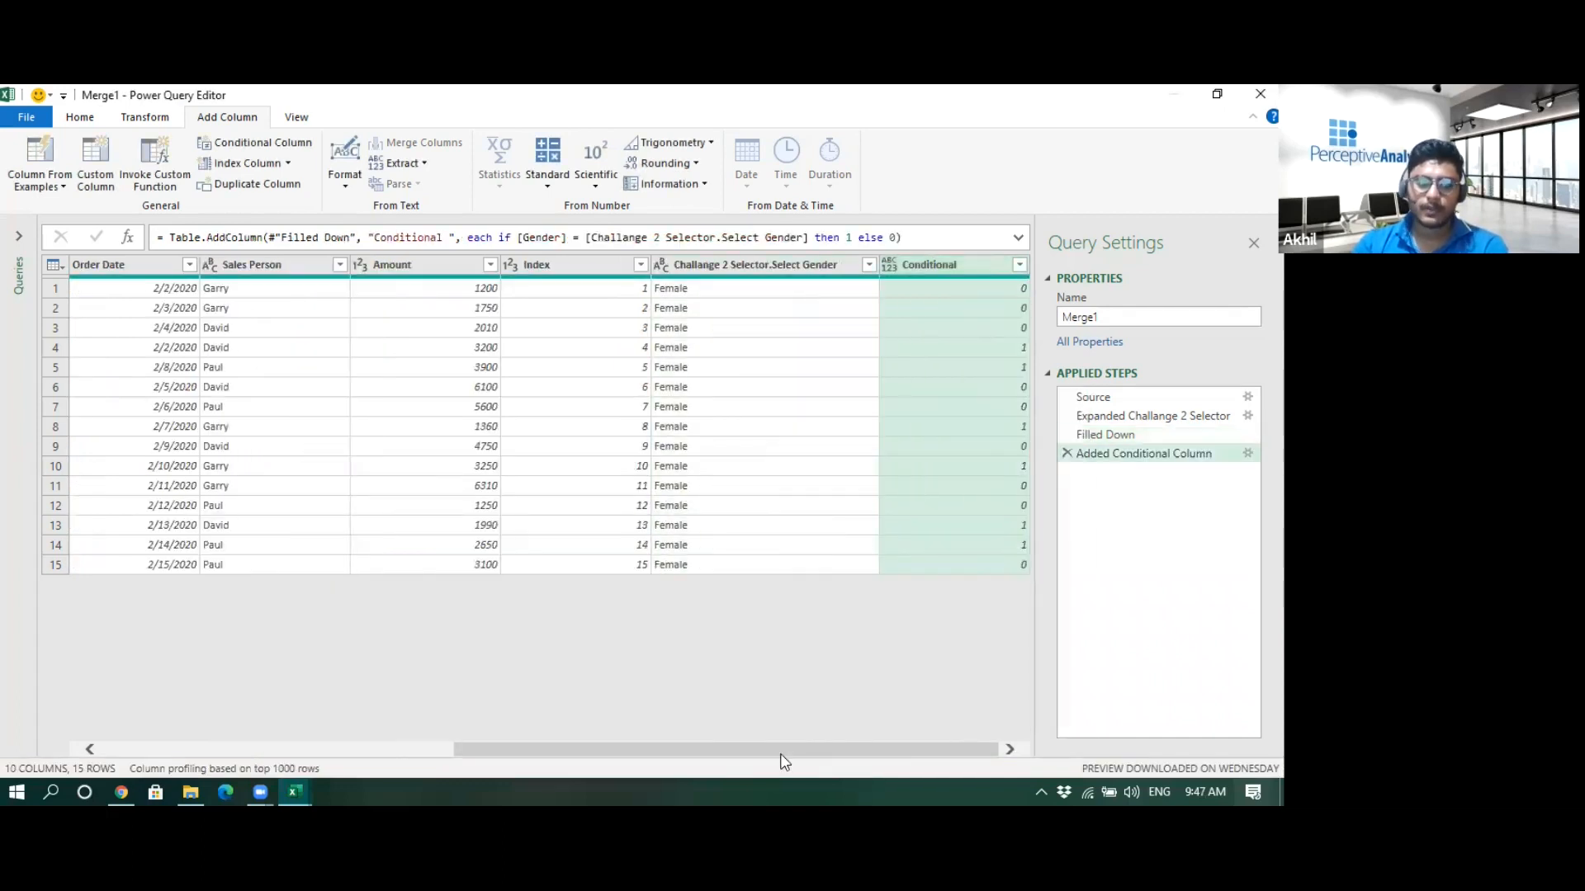
- Filter the Conditional column to keep only rows with the value 1
left_click_drag(773, 748, 417, 740)
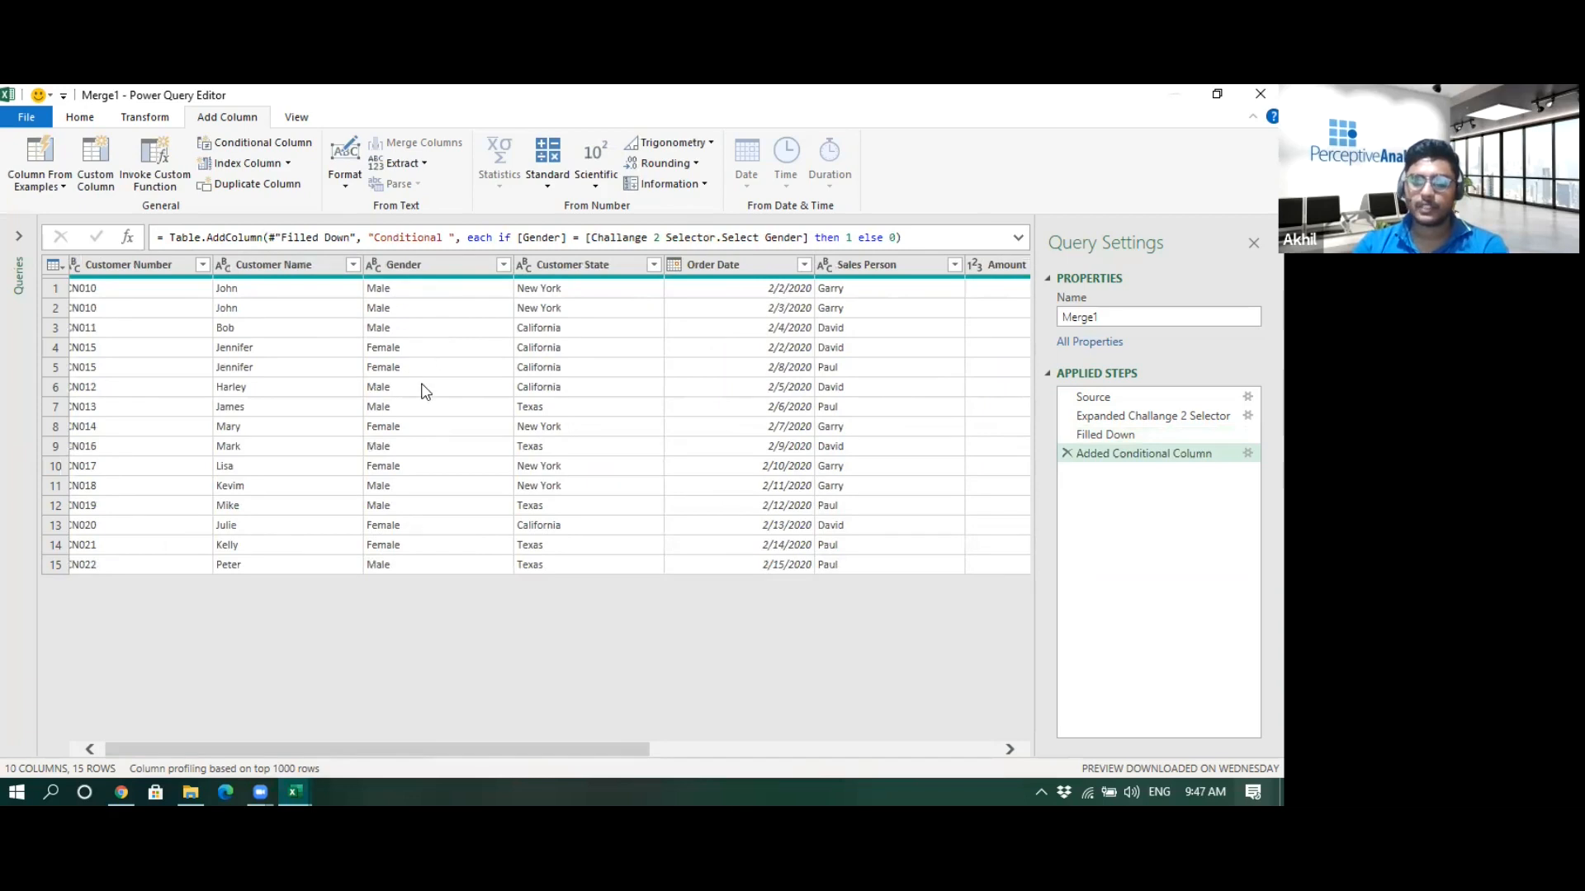
left_click_drag(464, 739, 990, 710)
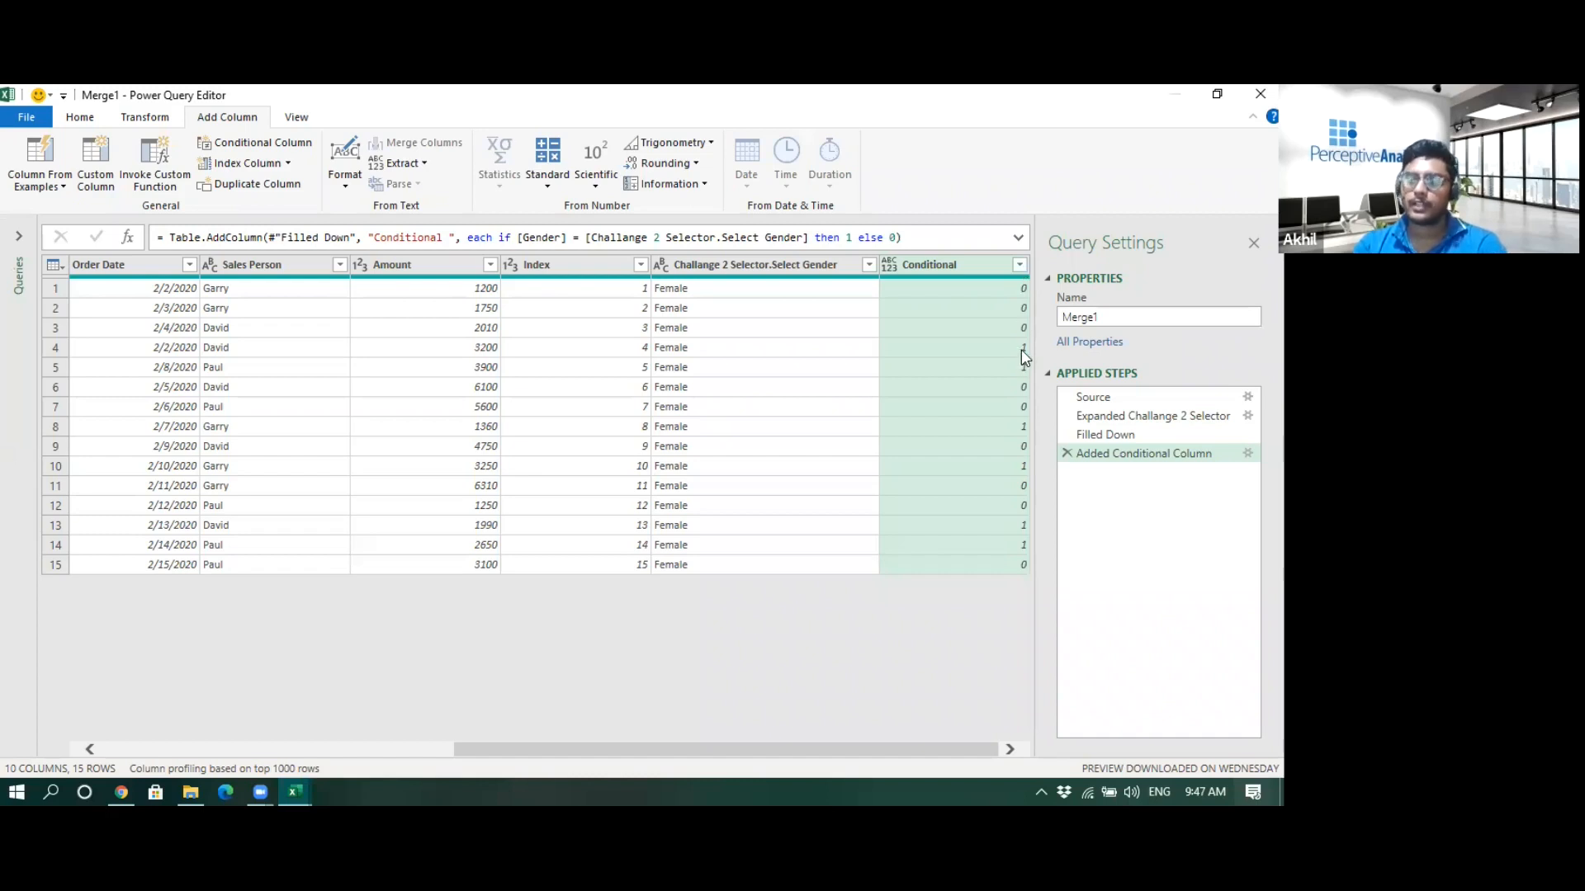
left_click(1020, 264)
left_click(754, 482)
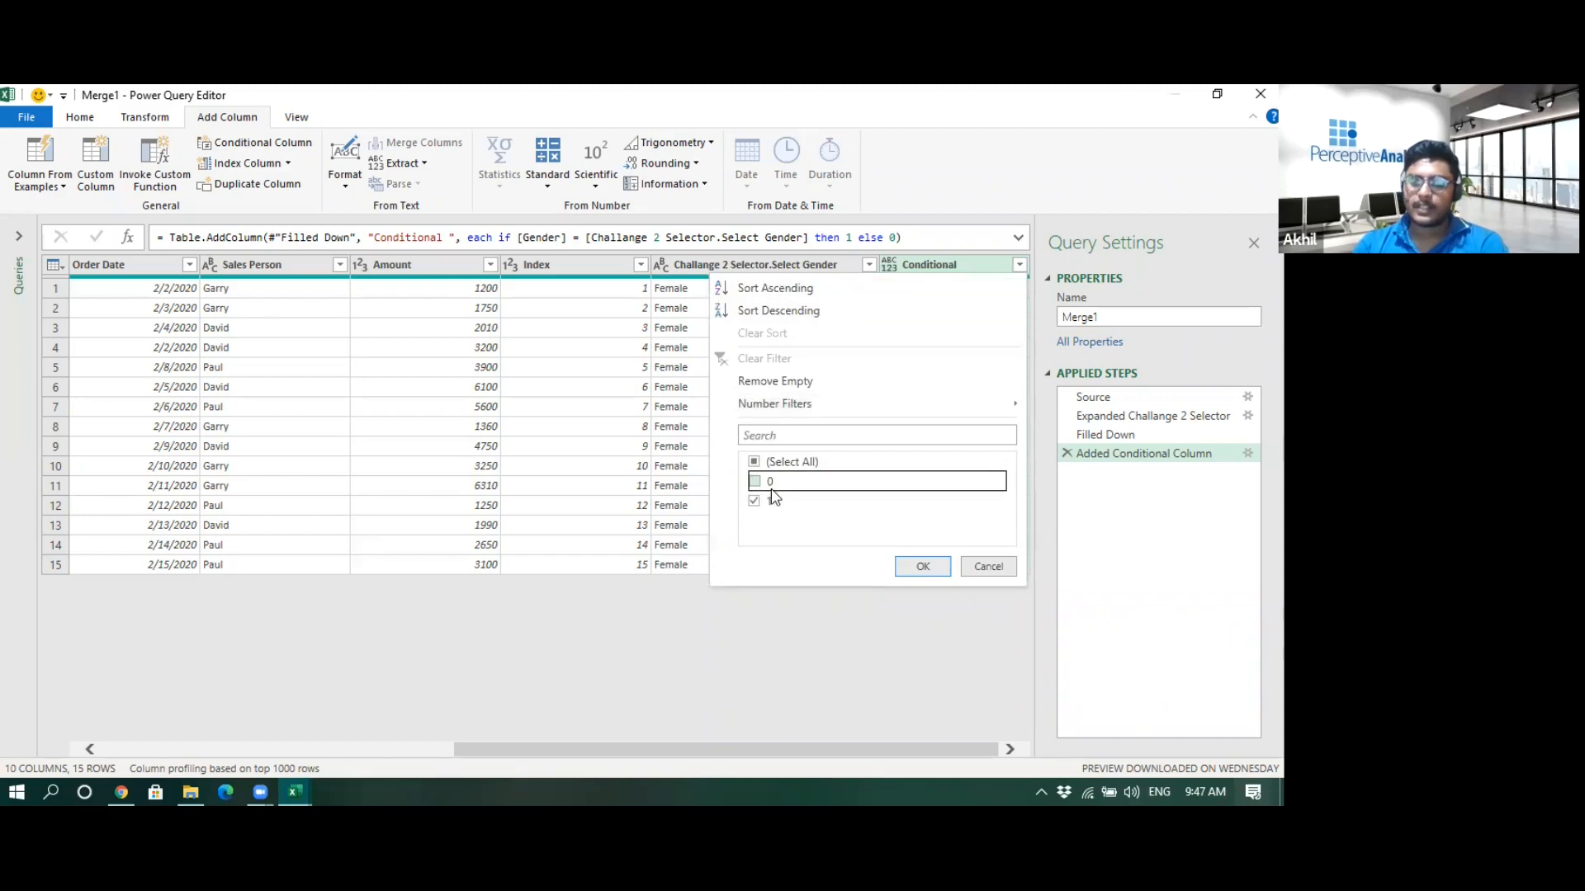
left_click(925, 567)
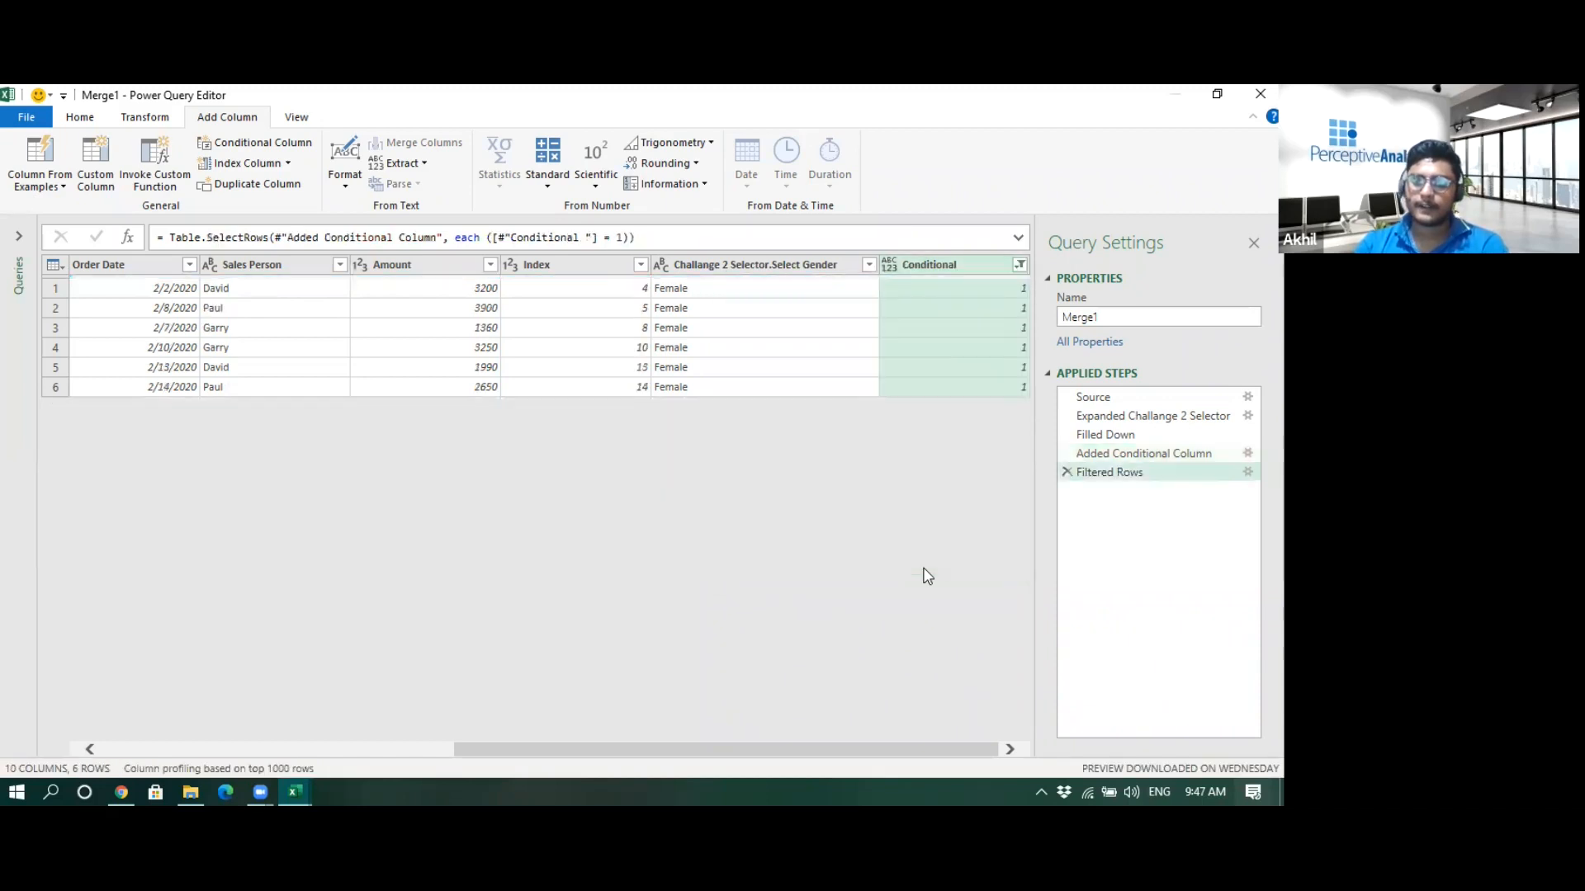
- Remove the Conditional, Challange 2 Selector.Select Gender and Index columns from the query
left_click_drag(813, 753, 855, 735)
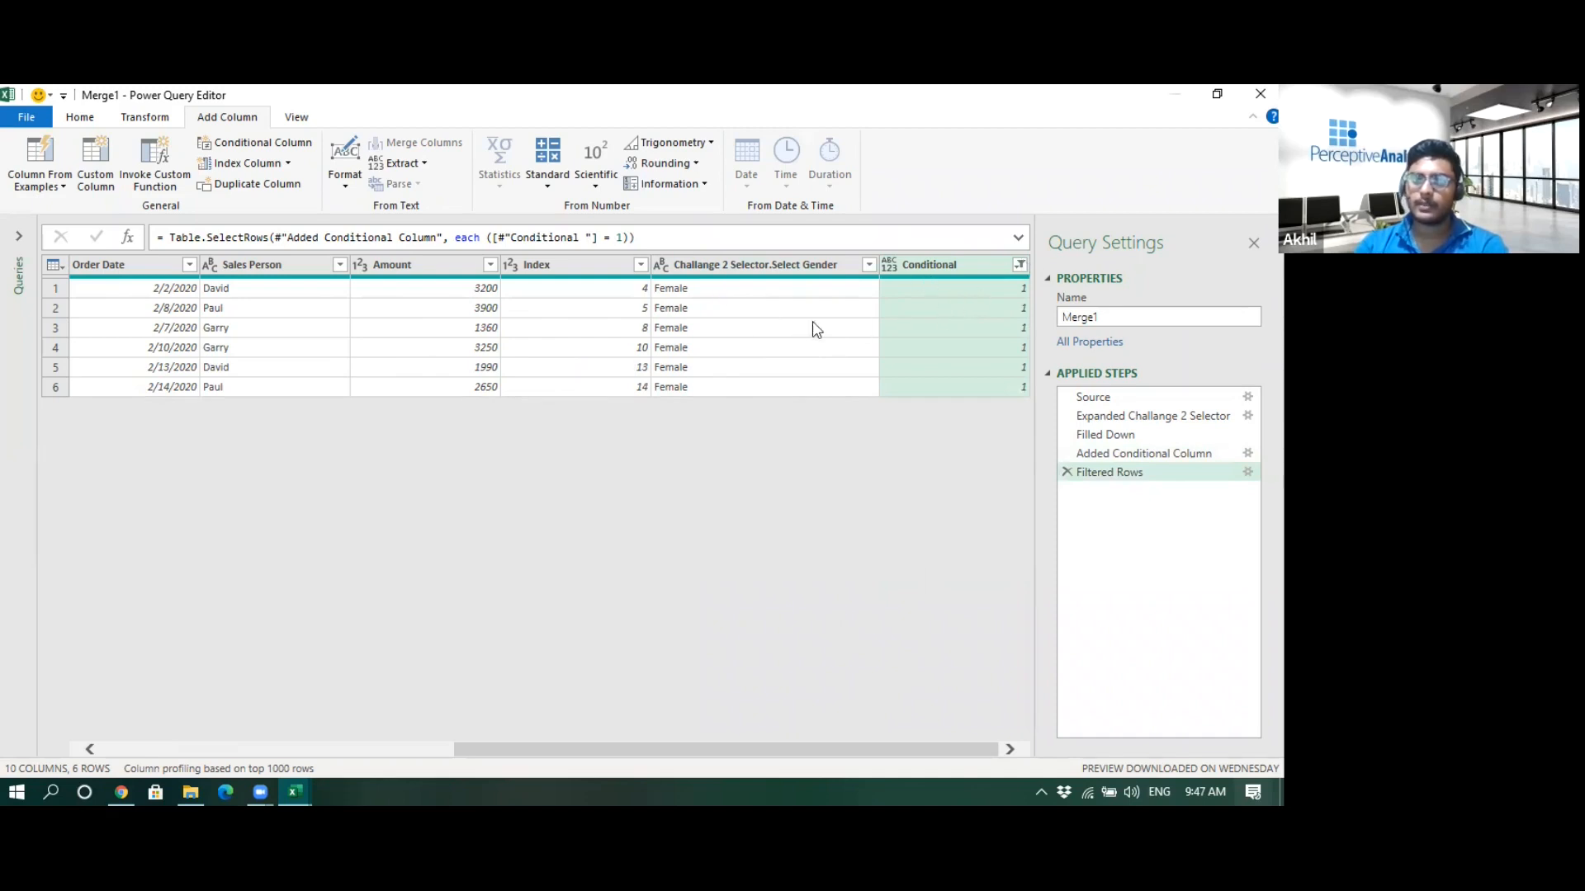
left_click_drag(734, 749, 1001, 696)
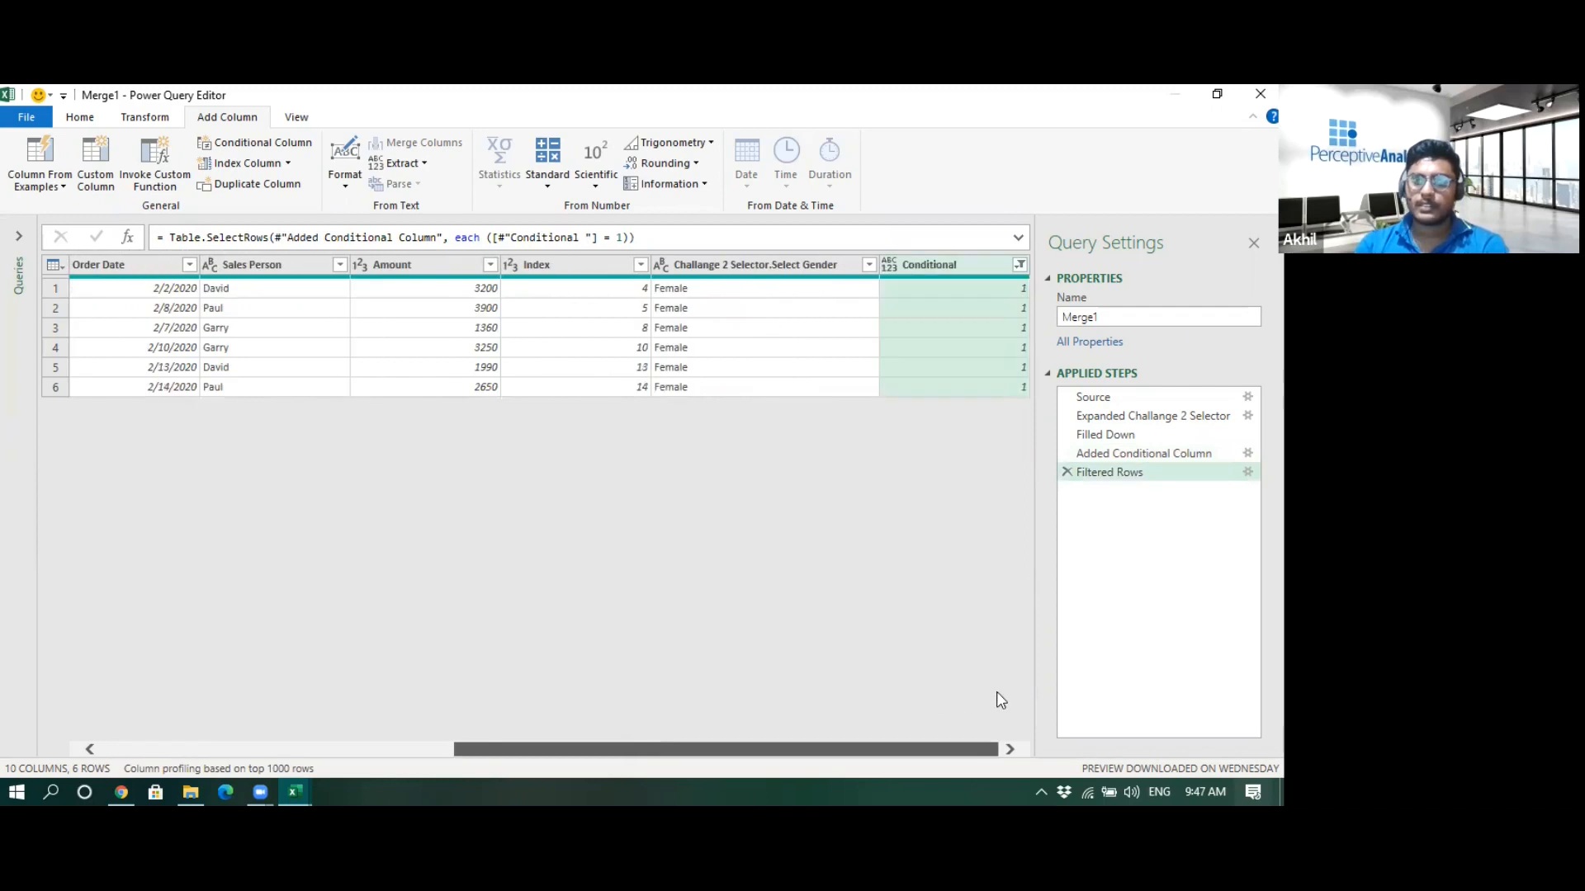
right_click(933, 263)
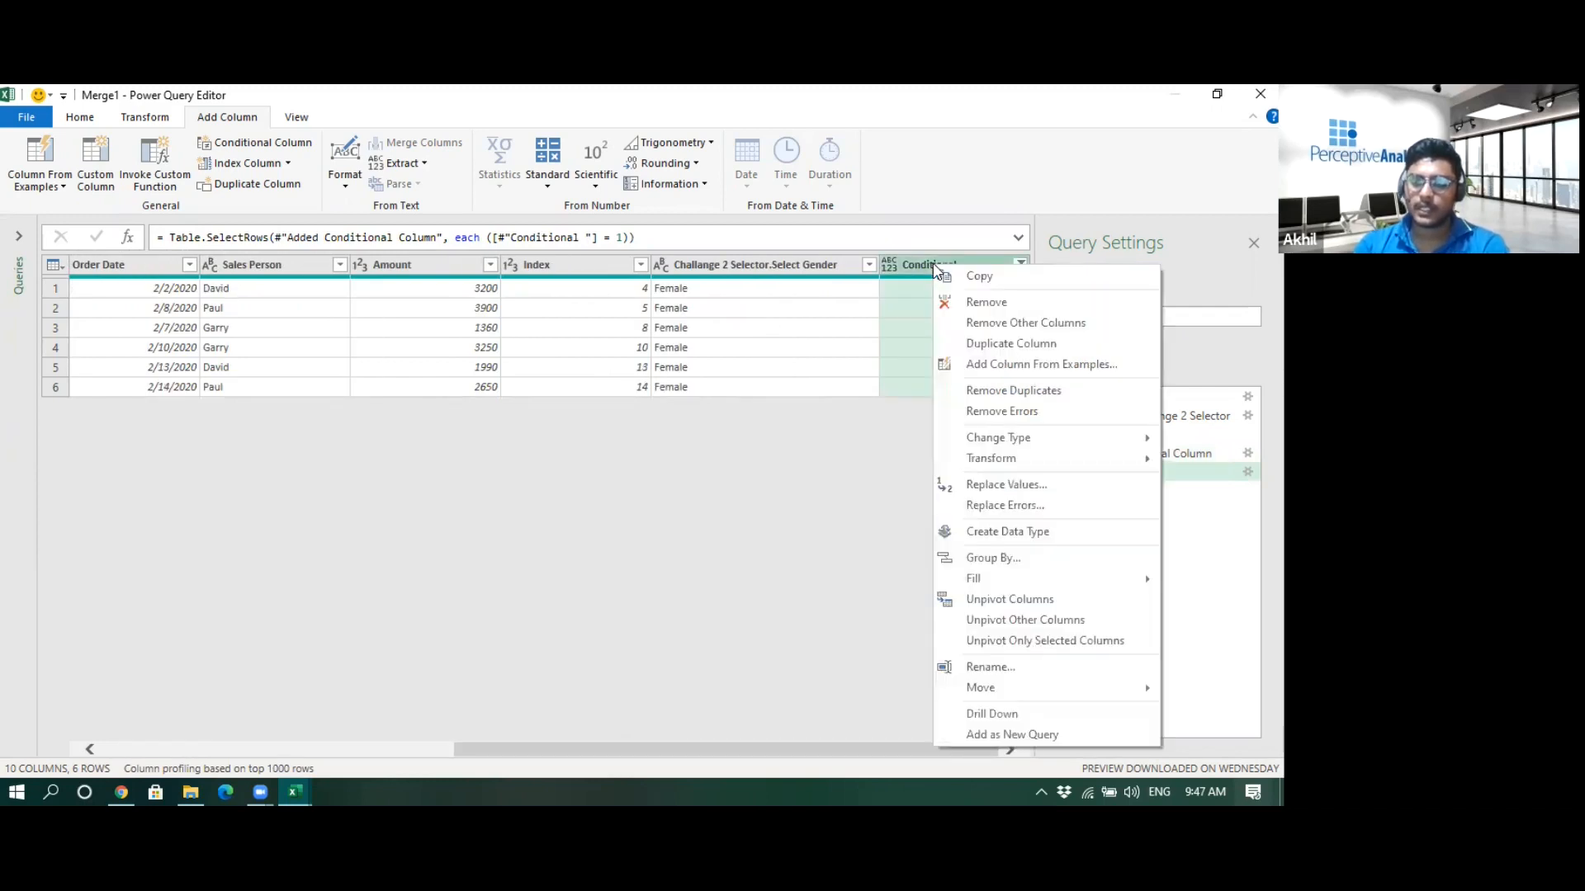
left_click(986, 302)
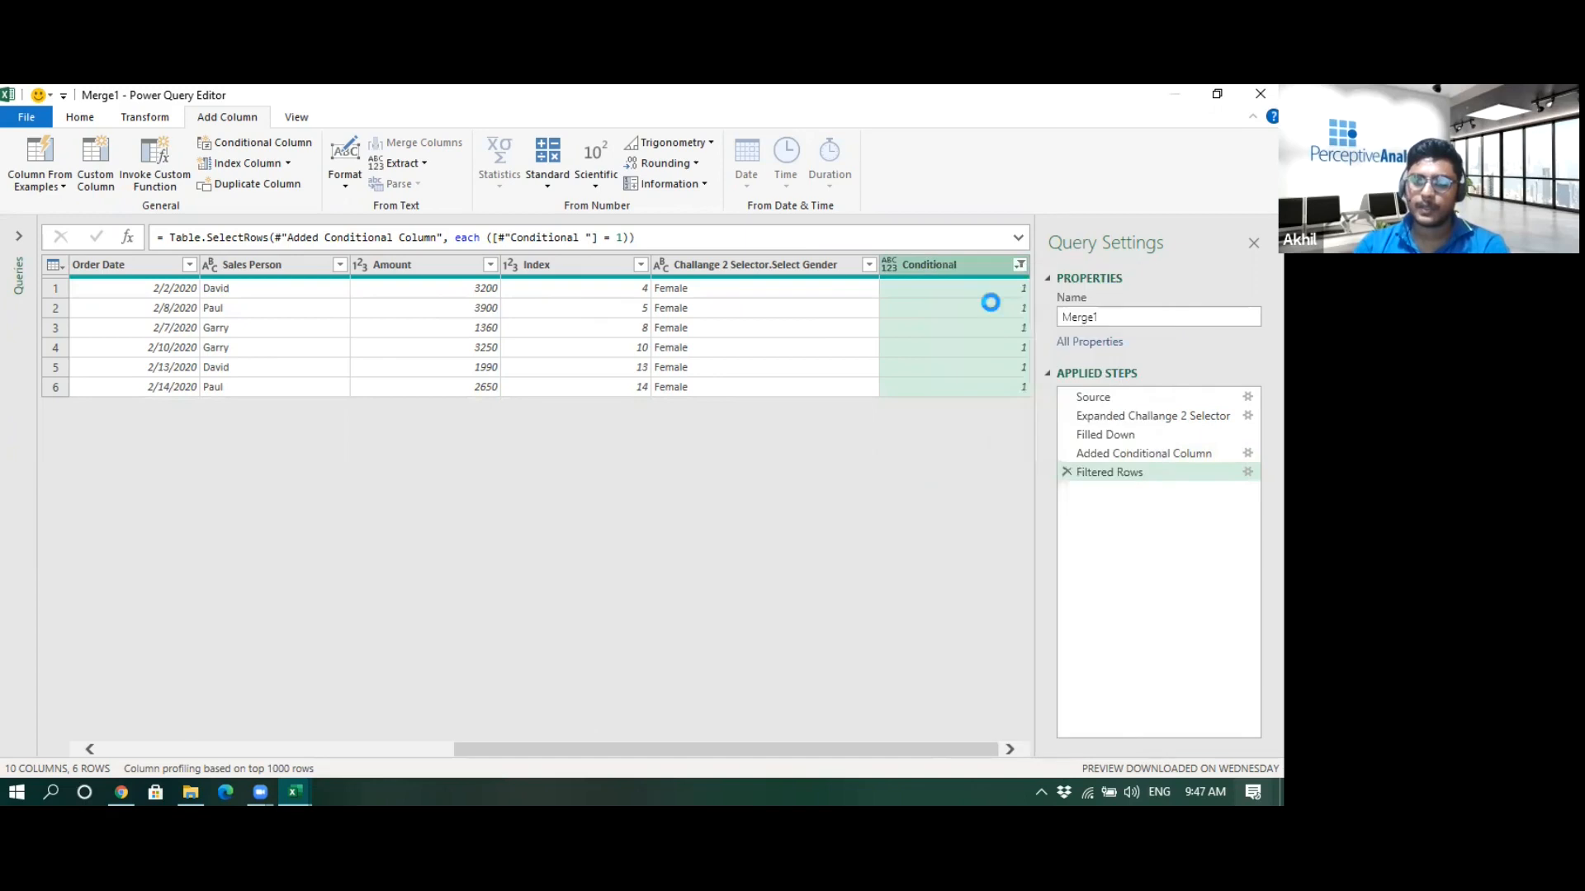
right_click(906, 283)
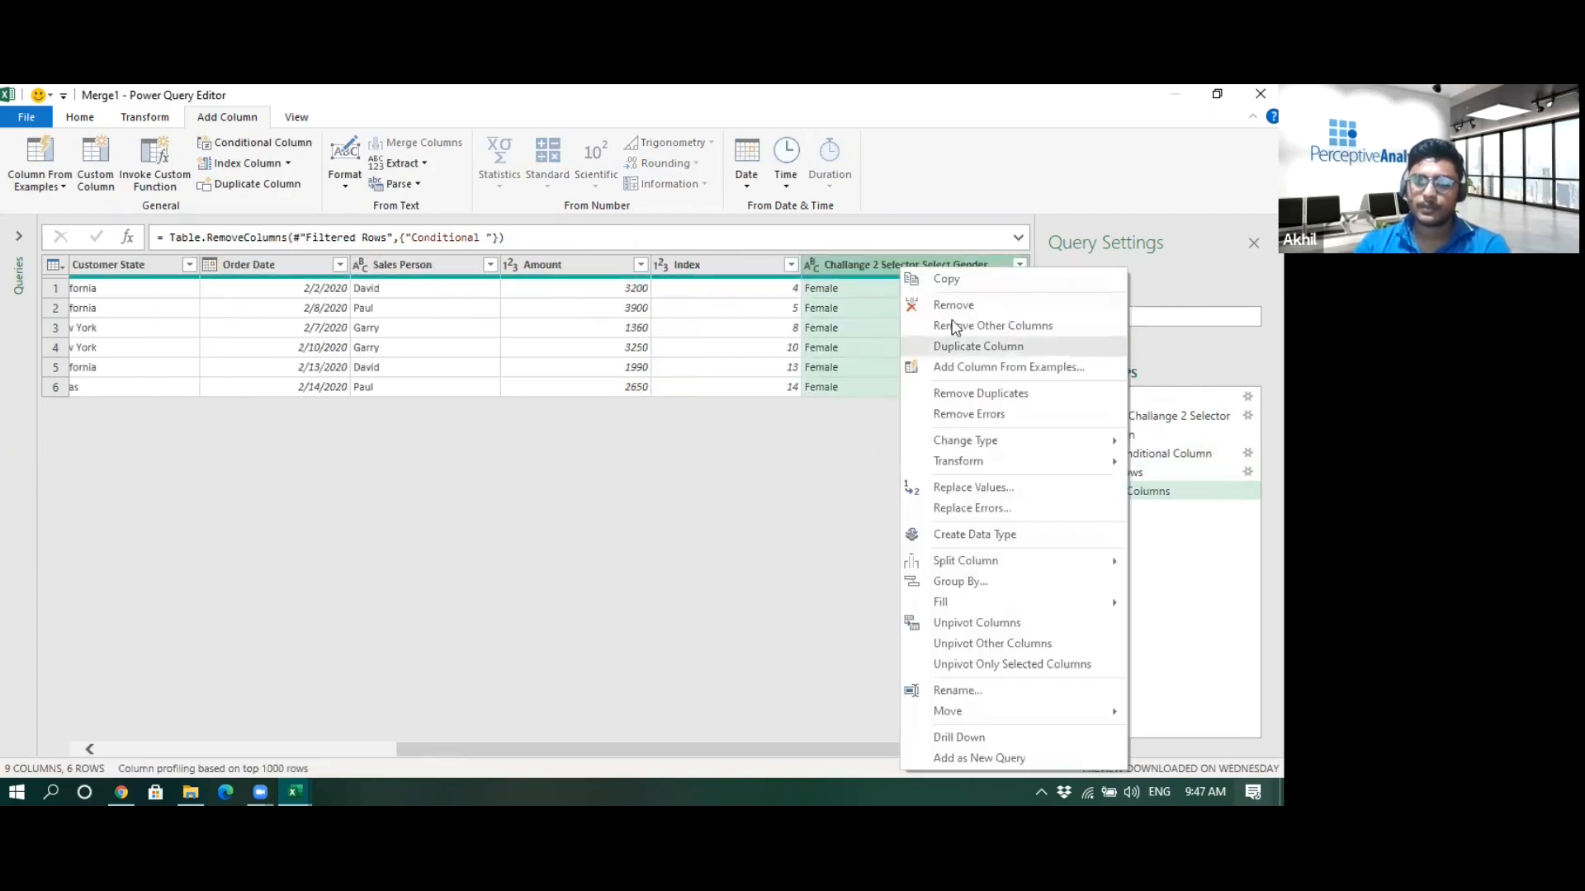
left_click(954, 308)
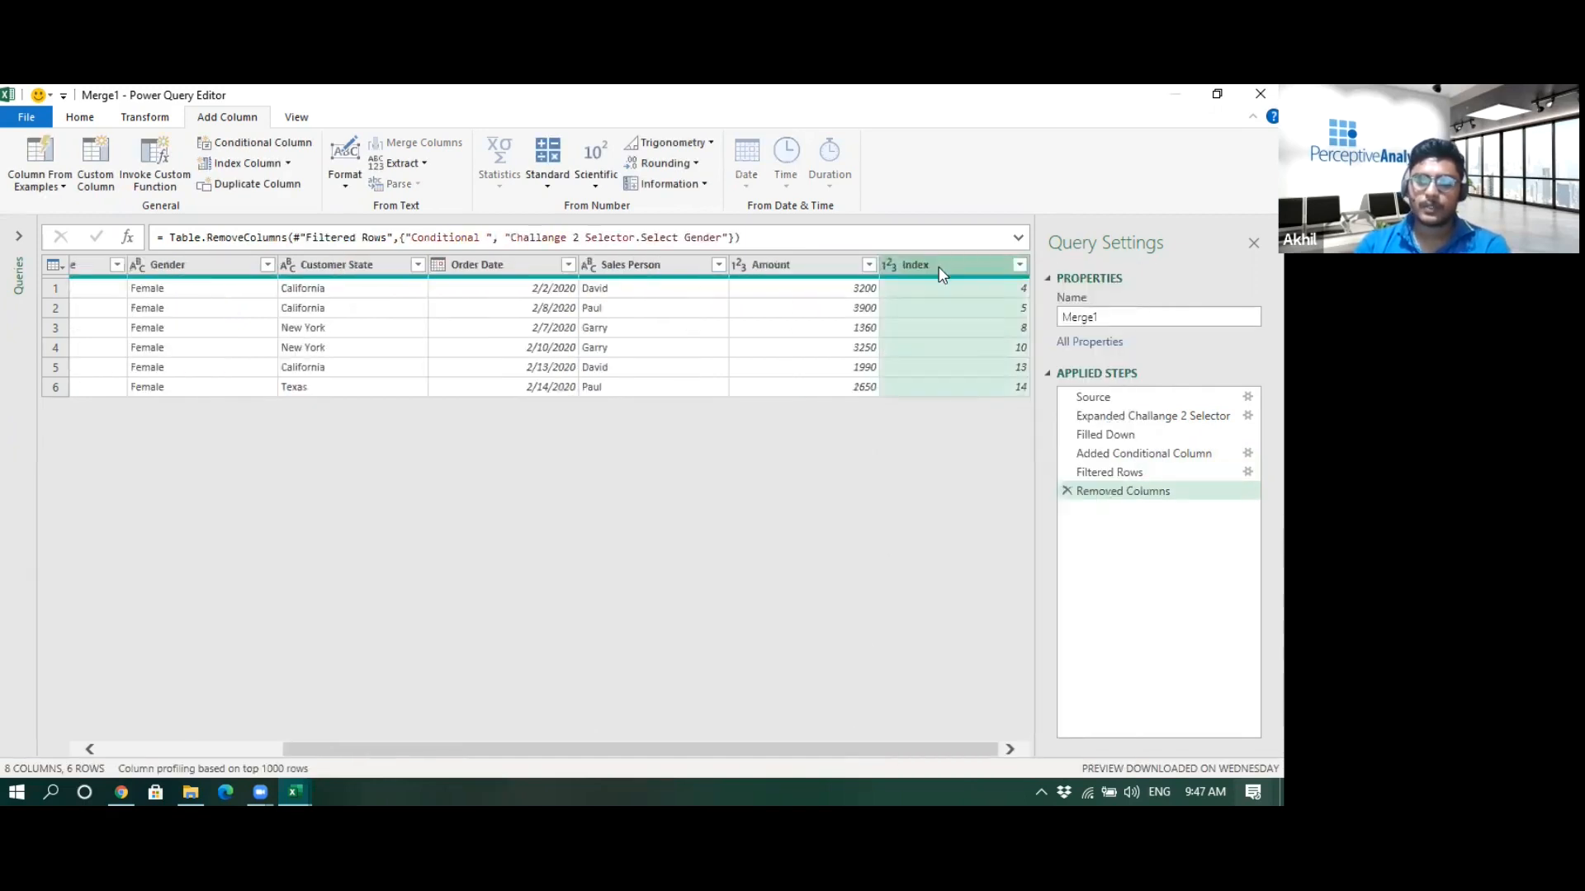
right_click(941, 274)
left_click(982, 307)
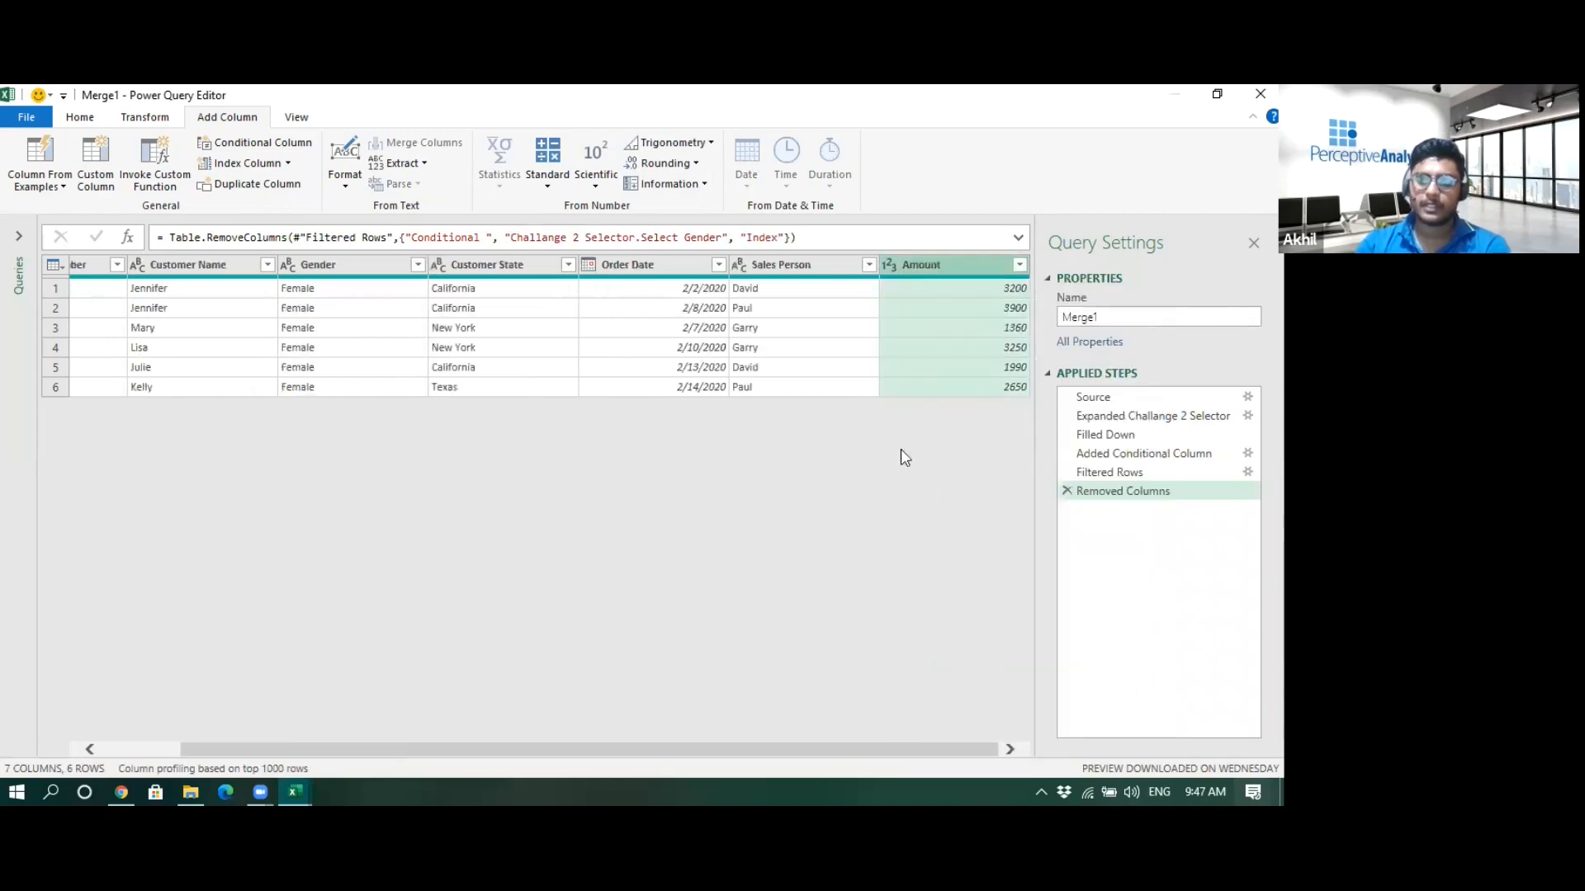
- Review the applied steps from the added conditional column through the removed columns
left_click_drag(692, 751, 442, 708)
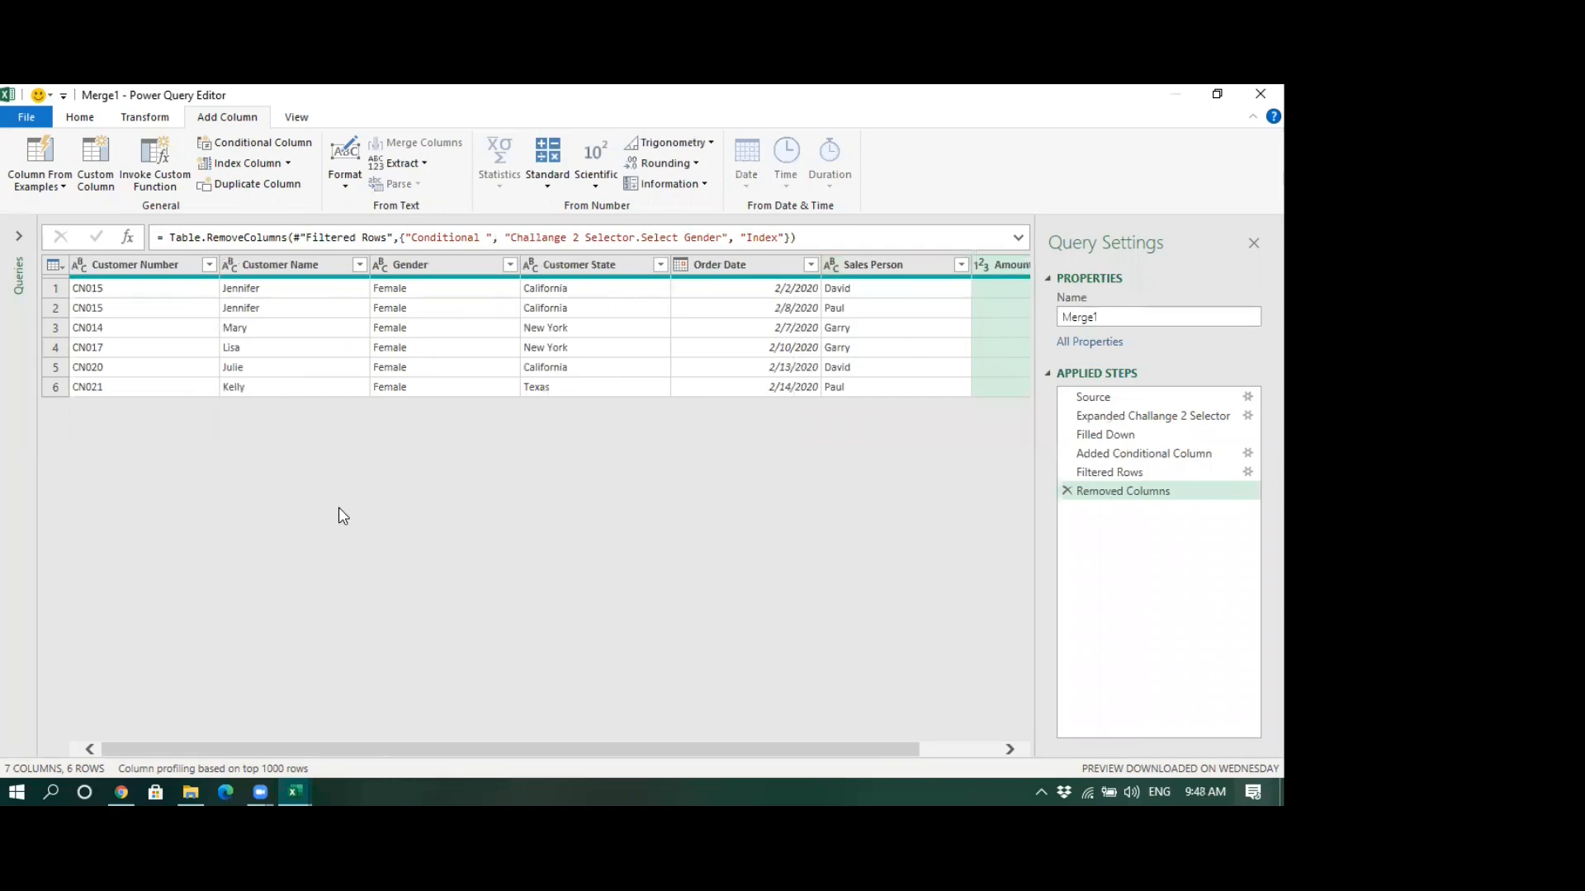
left_click_drag(522, 751, 947, 647)
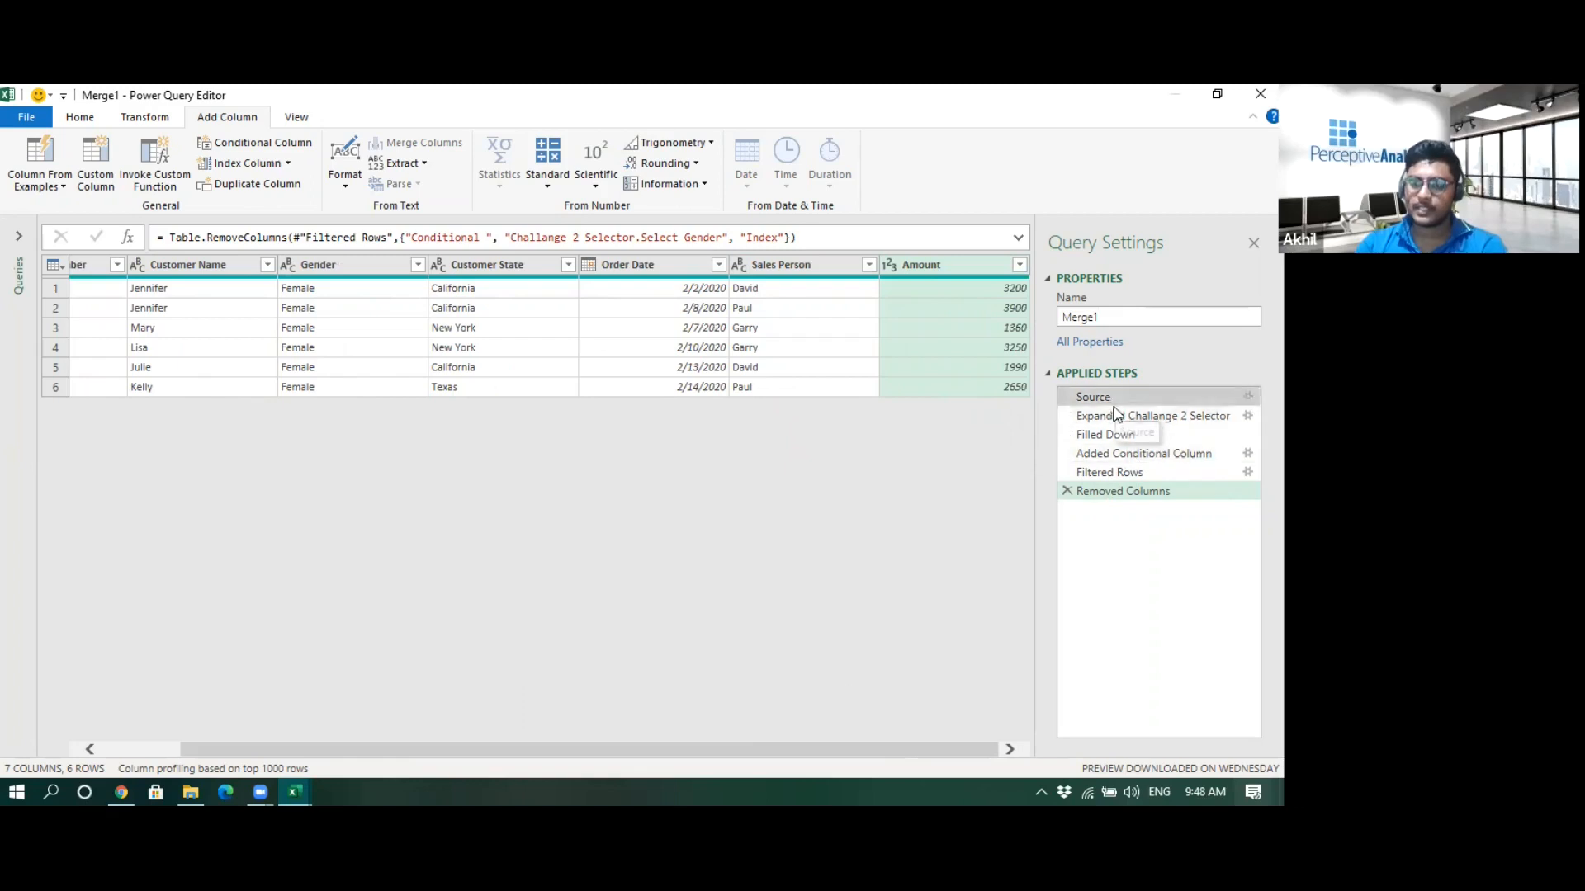
left_click(1125, 458)
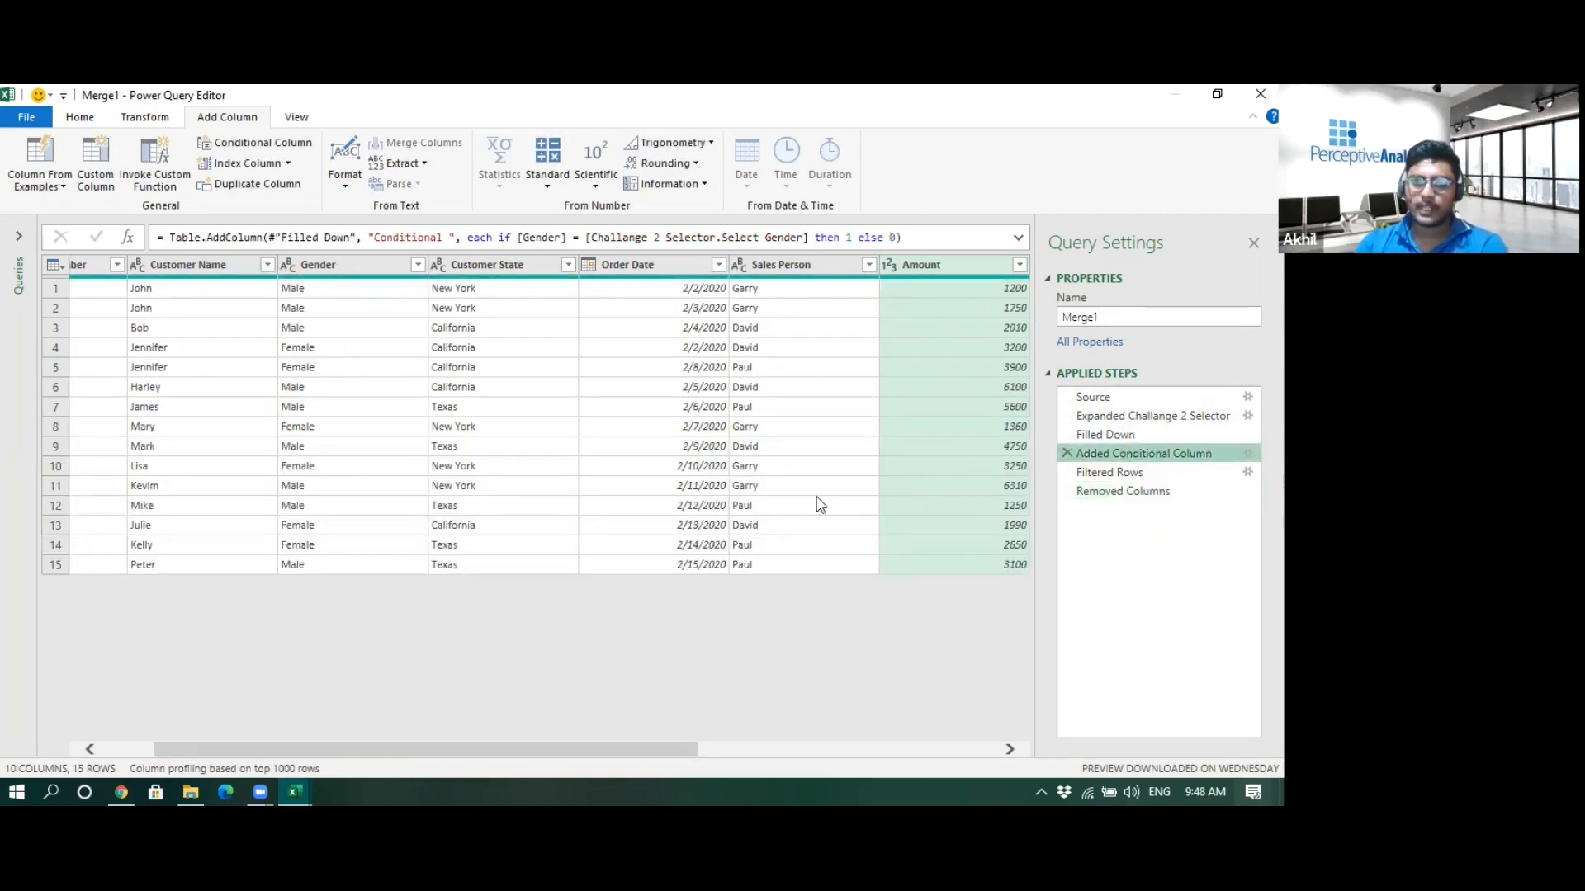
left_click_drag(640, 747, 991, 710)
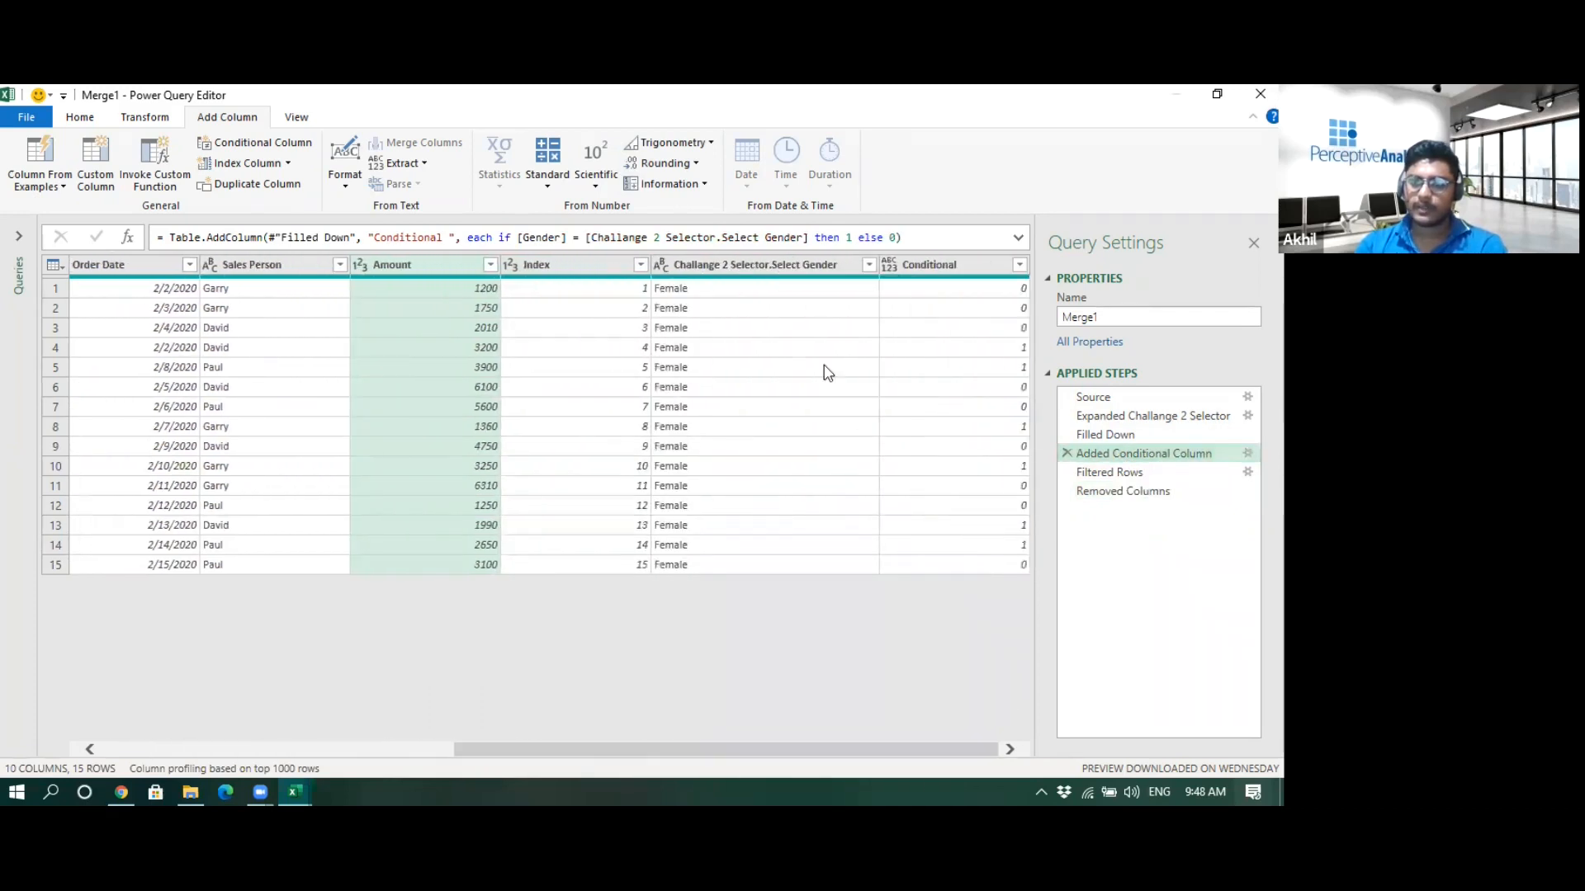
left_click(1120, 477)
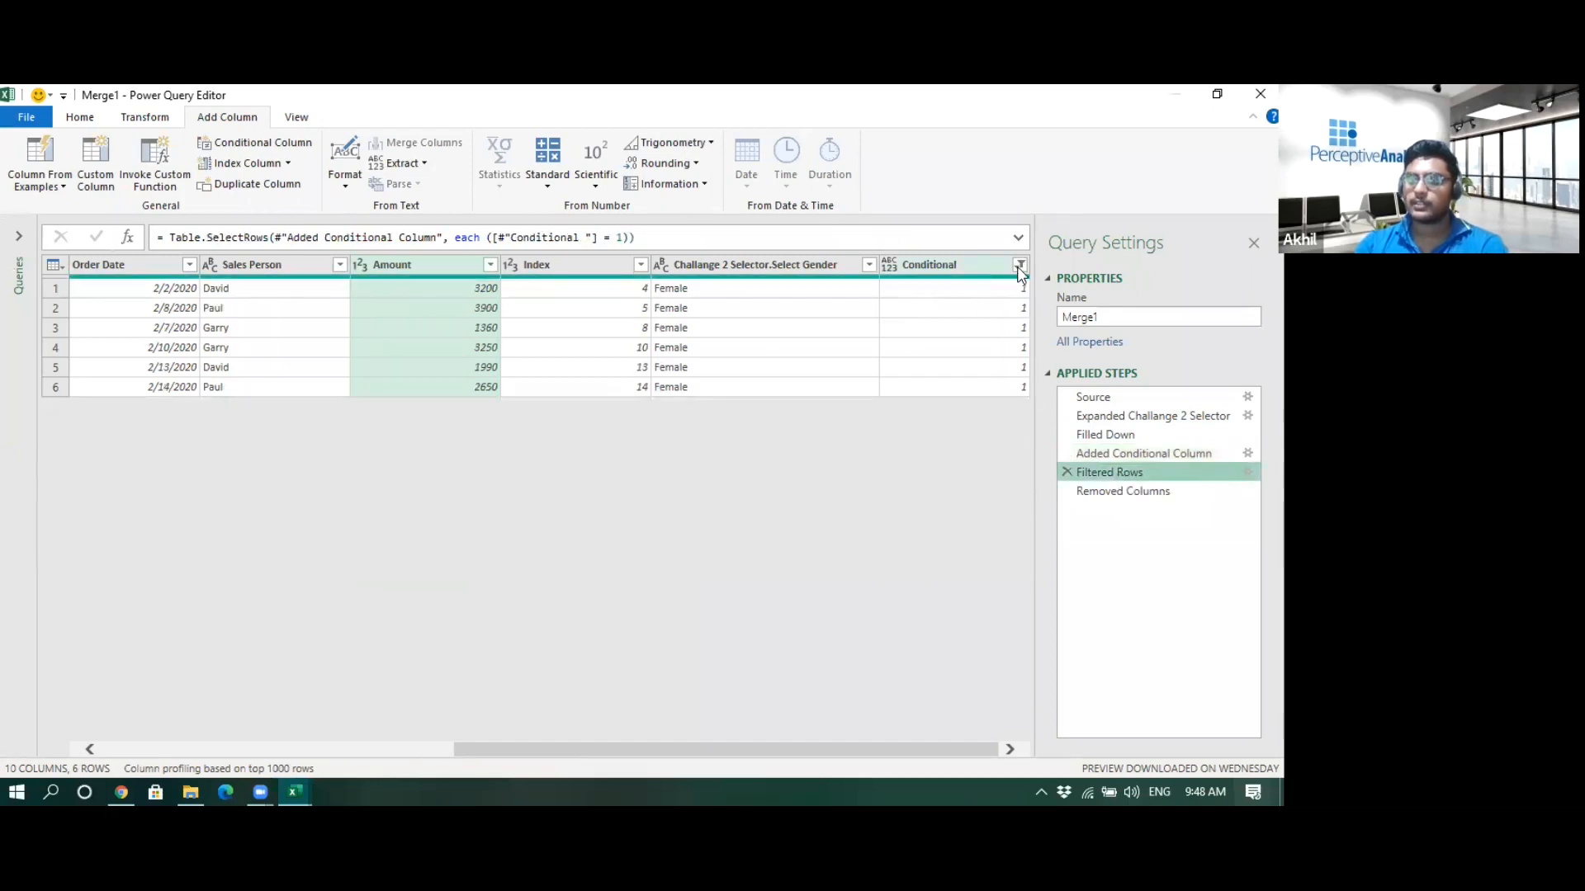
left_click(1116, 493)
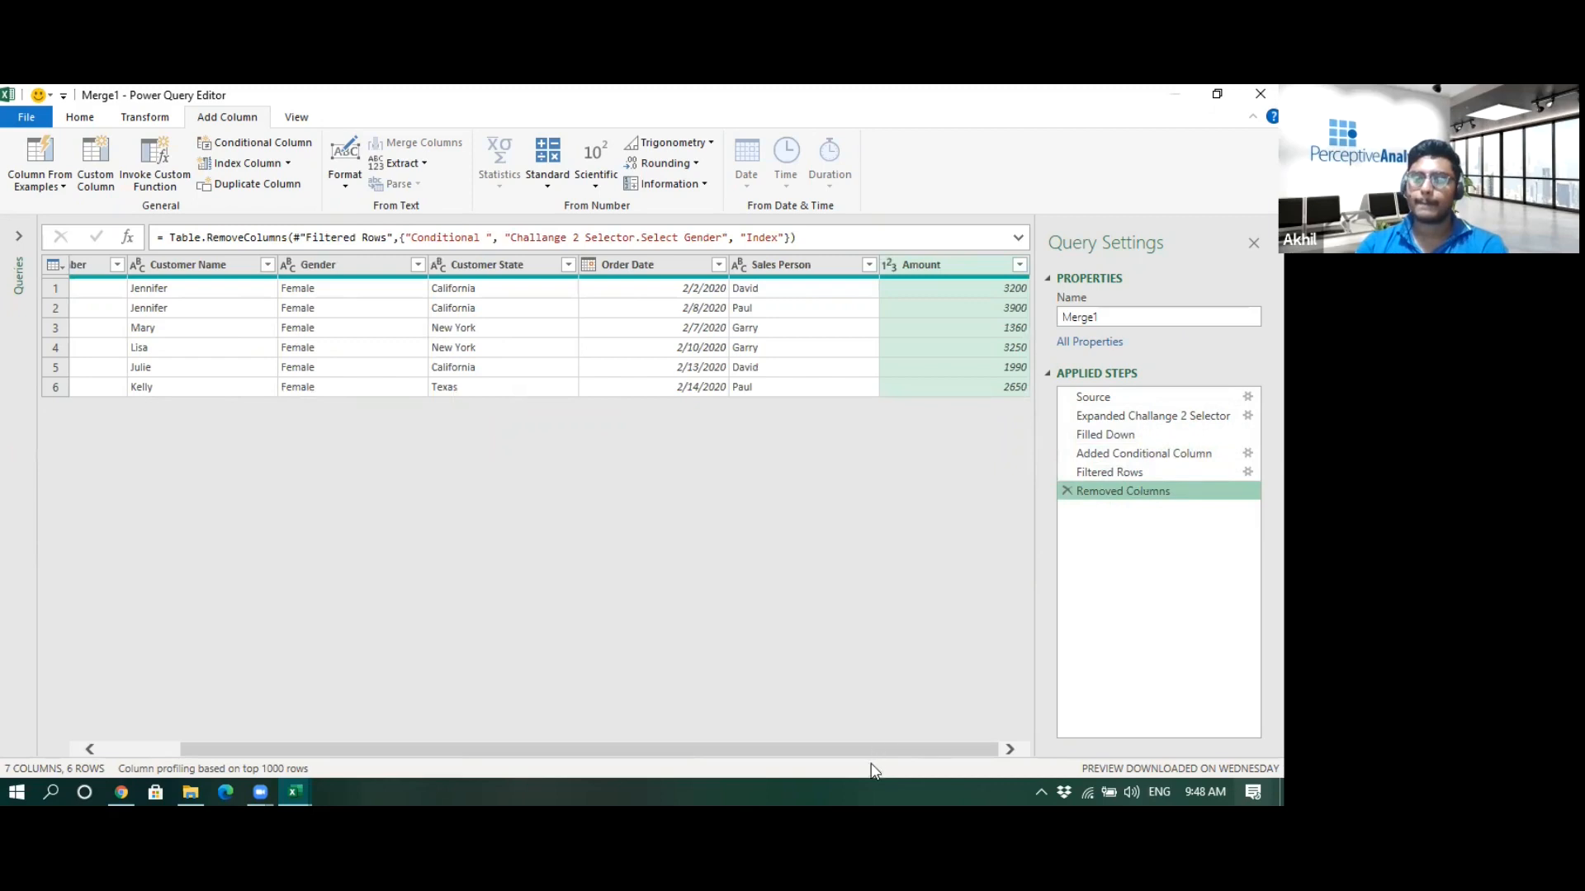
left_click_drag(867, 750, 801, 749)
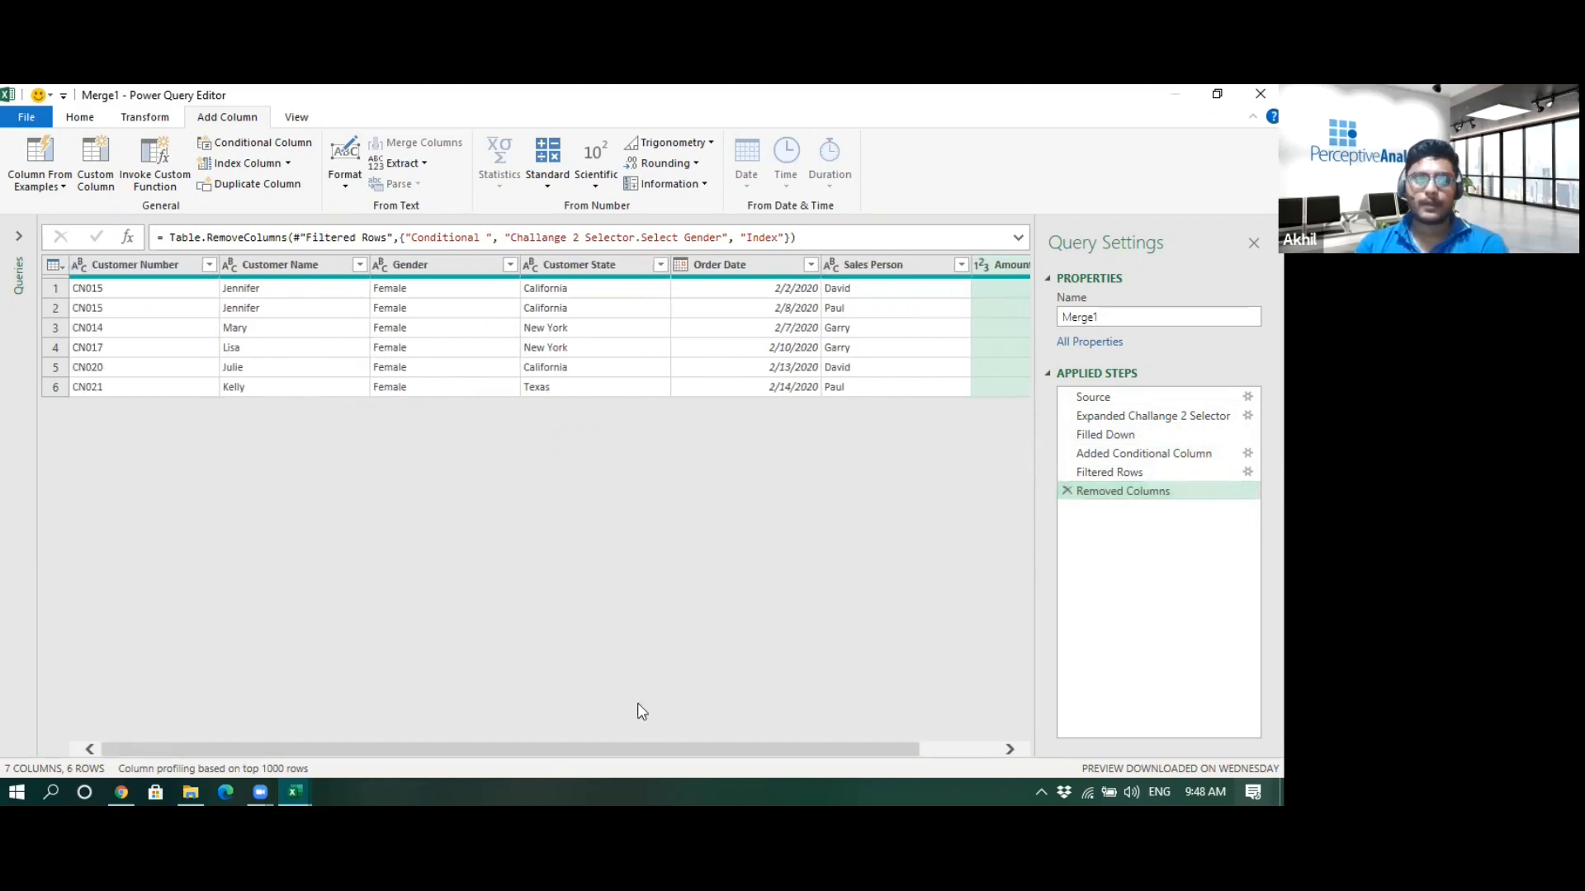
- Close and load the query as a table into the existing Challange 2 worksheet at cell B20
left_click(32, 122)
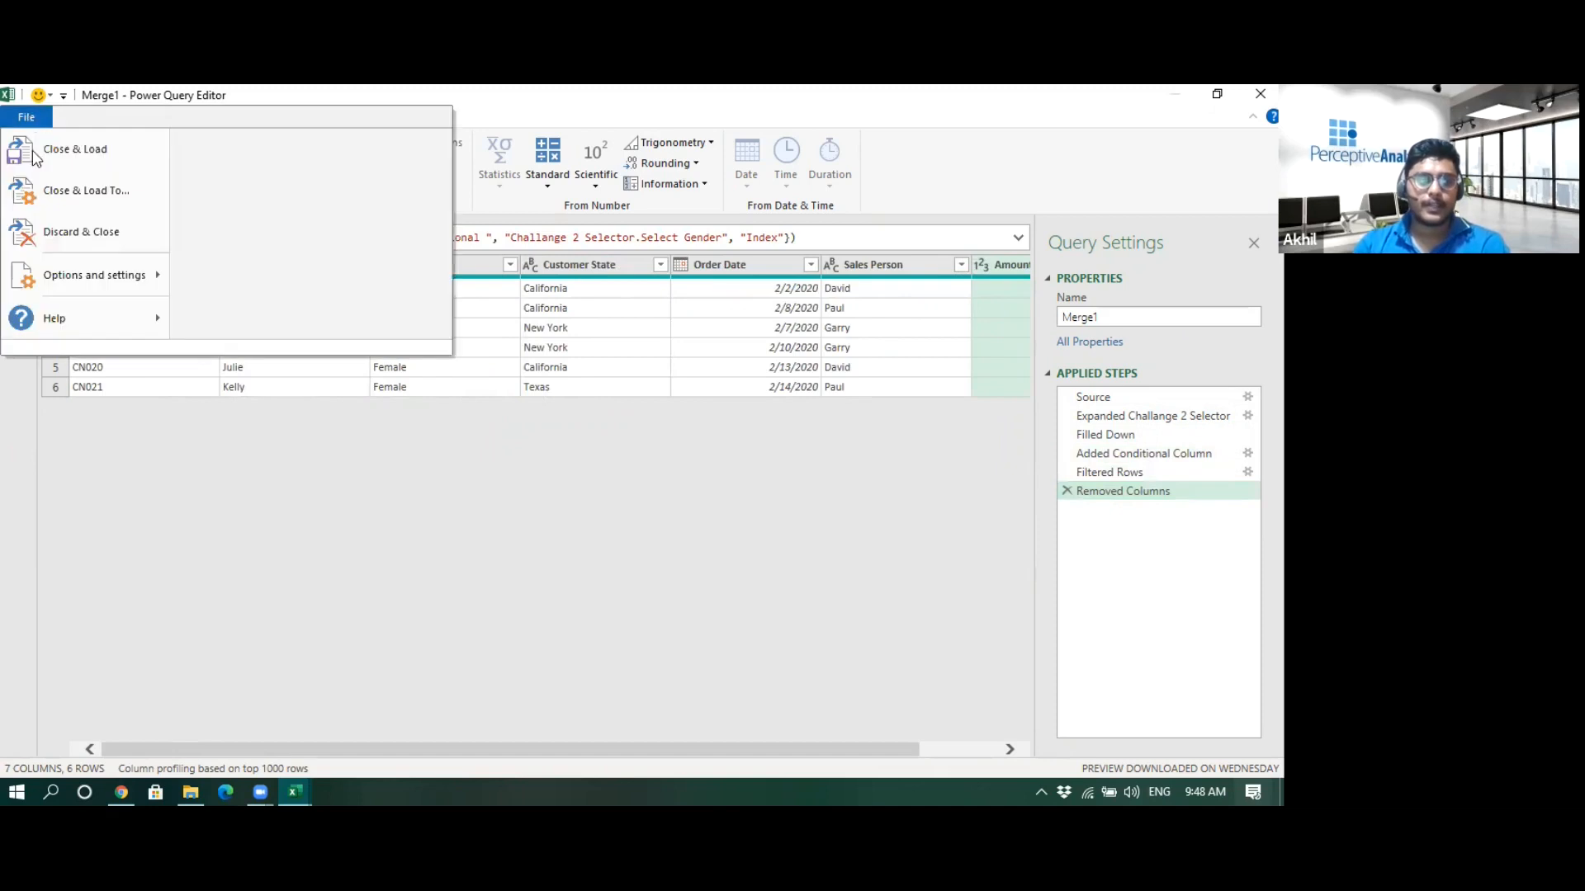
left_click(75, 191)
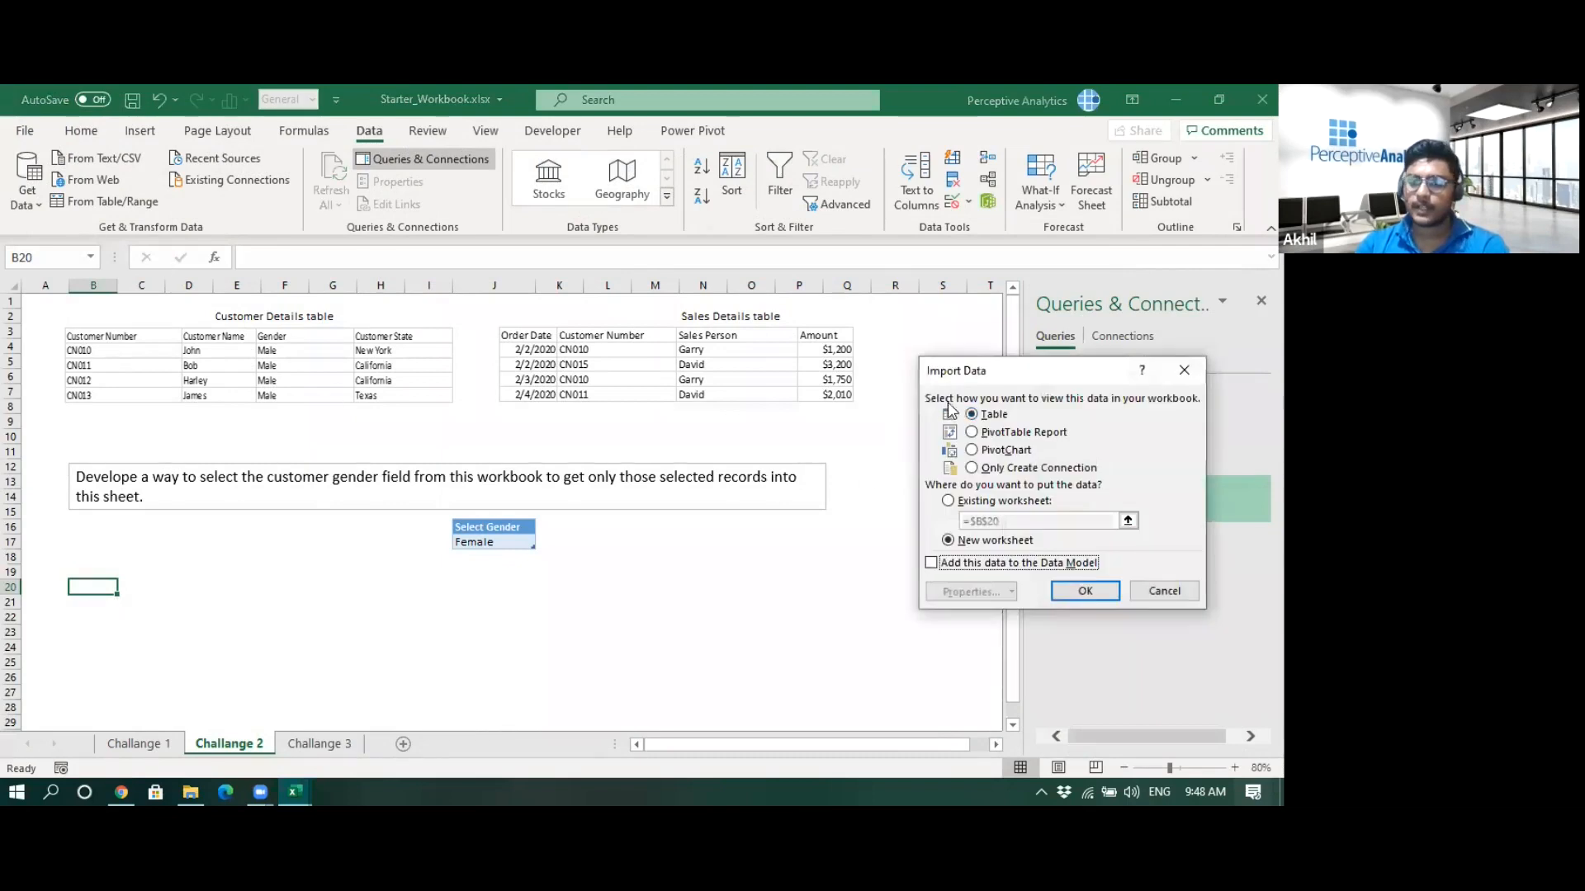
left_click(948, 501)
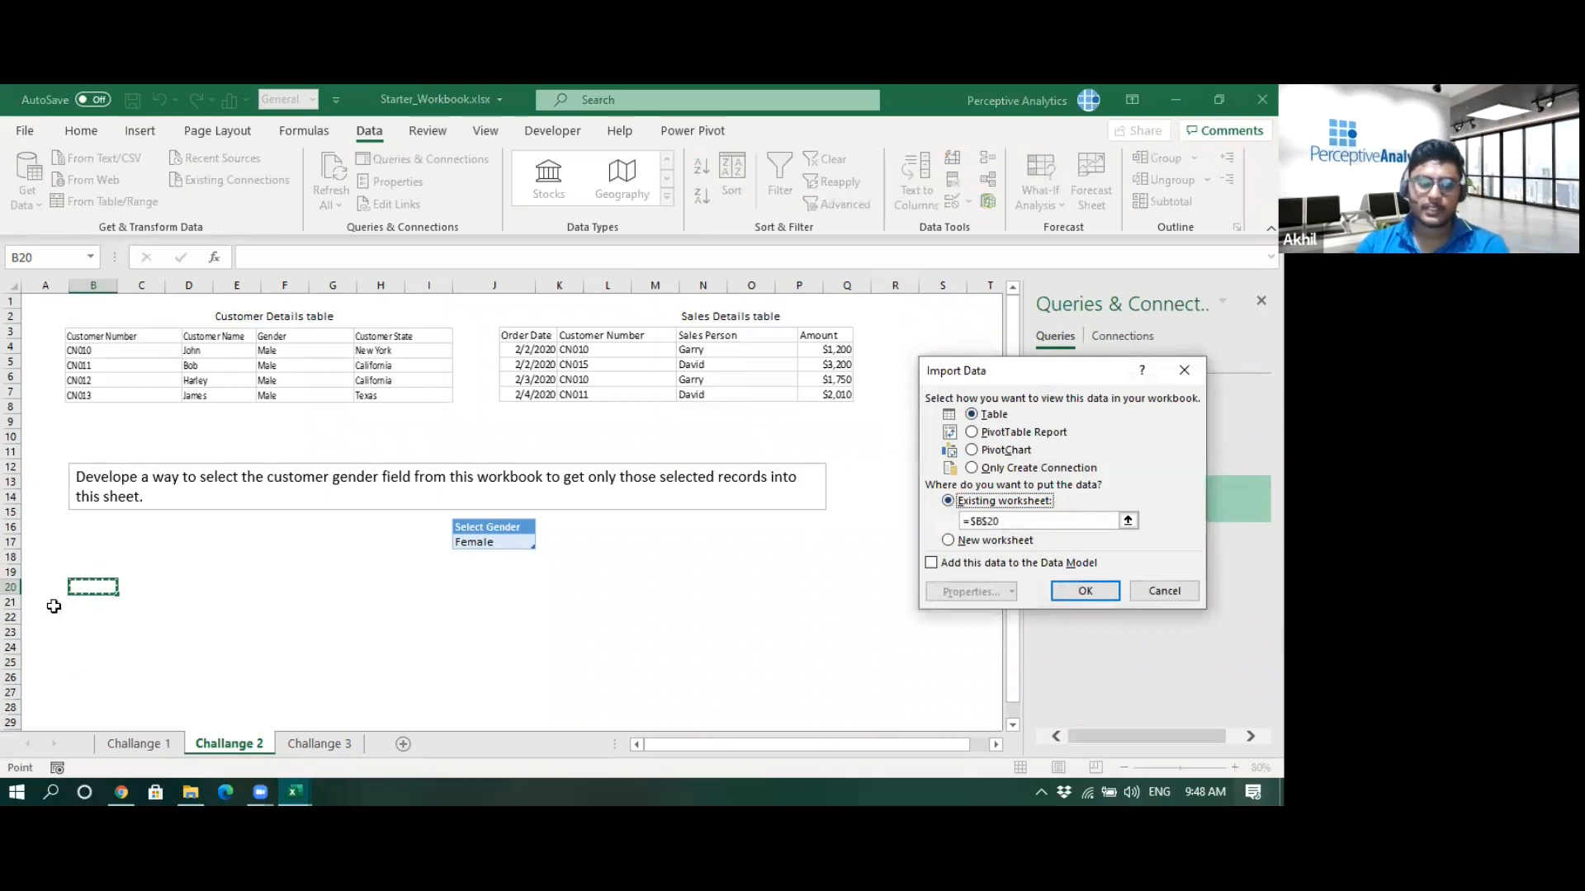
left_click(1087, 592)
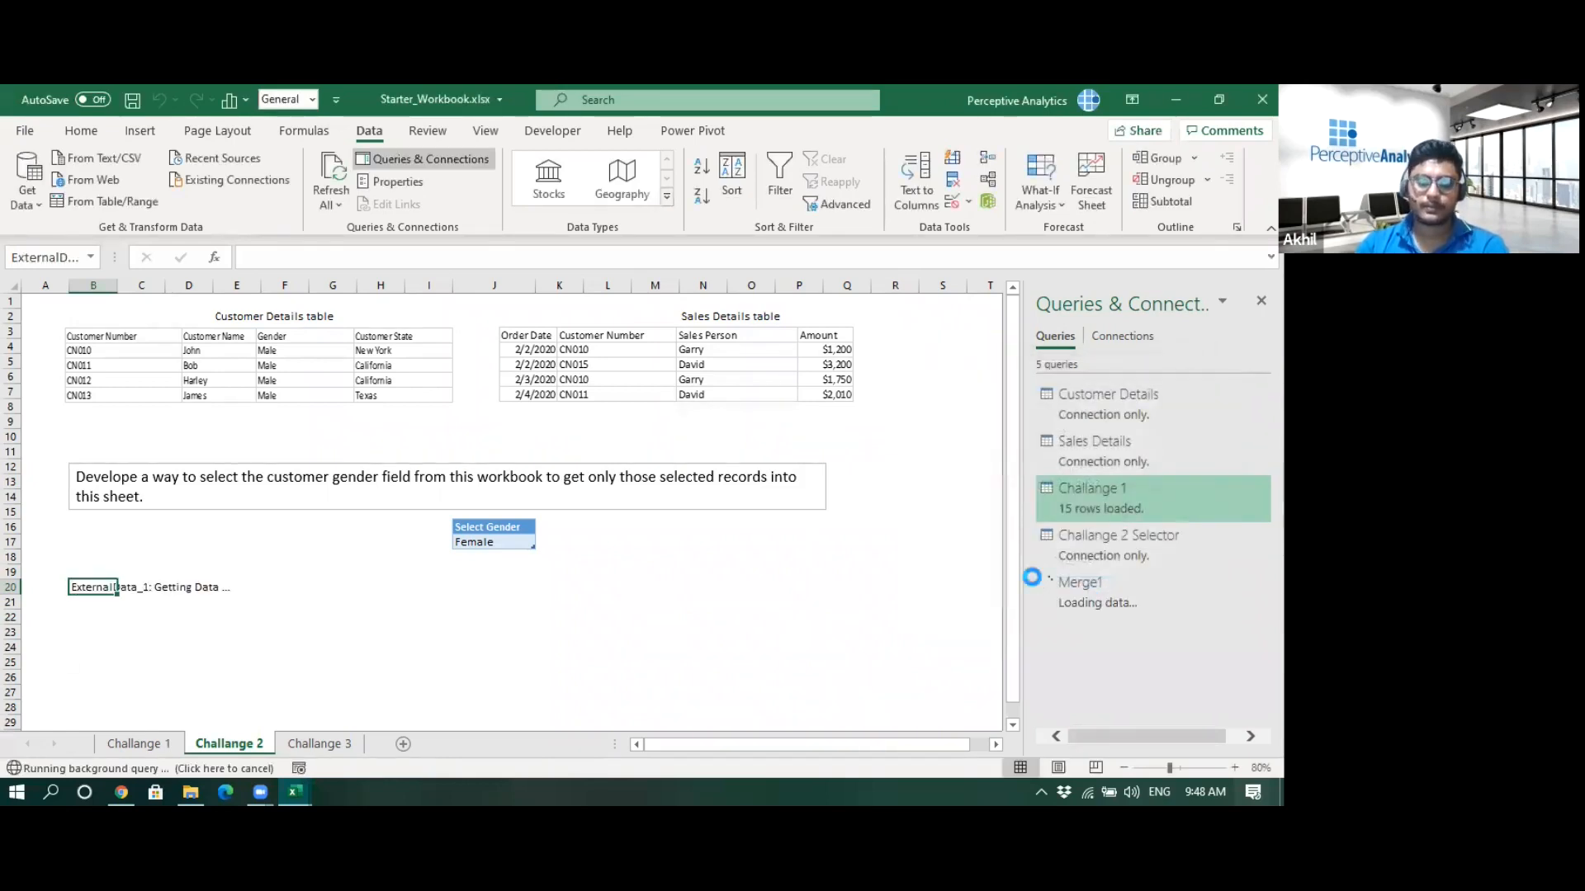
- Rename the Merge1 query to Challange 2
right_click(1078, 581)
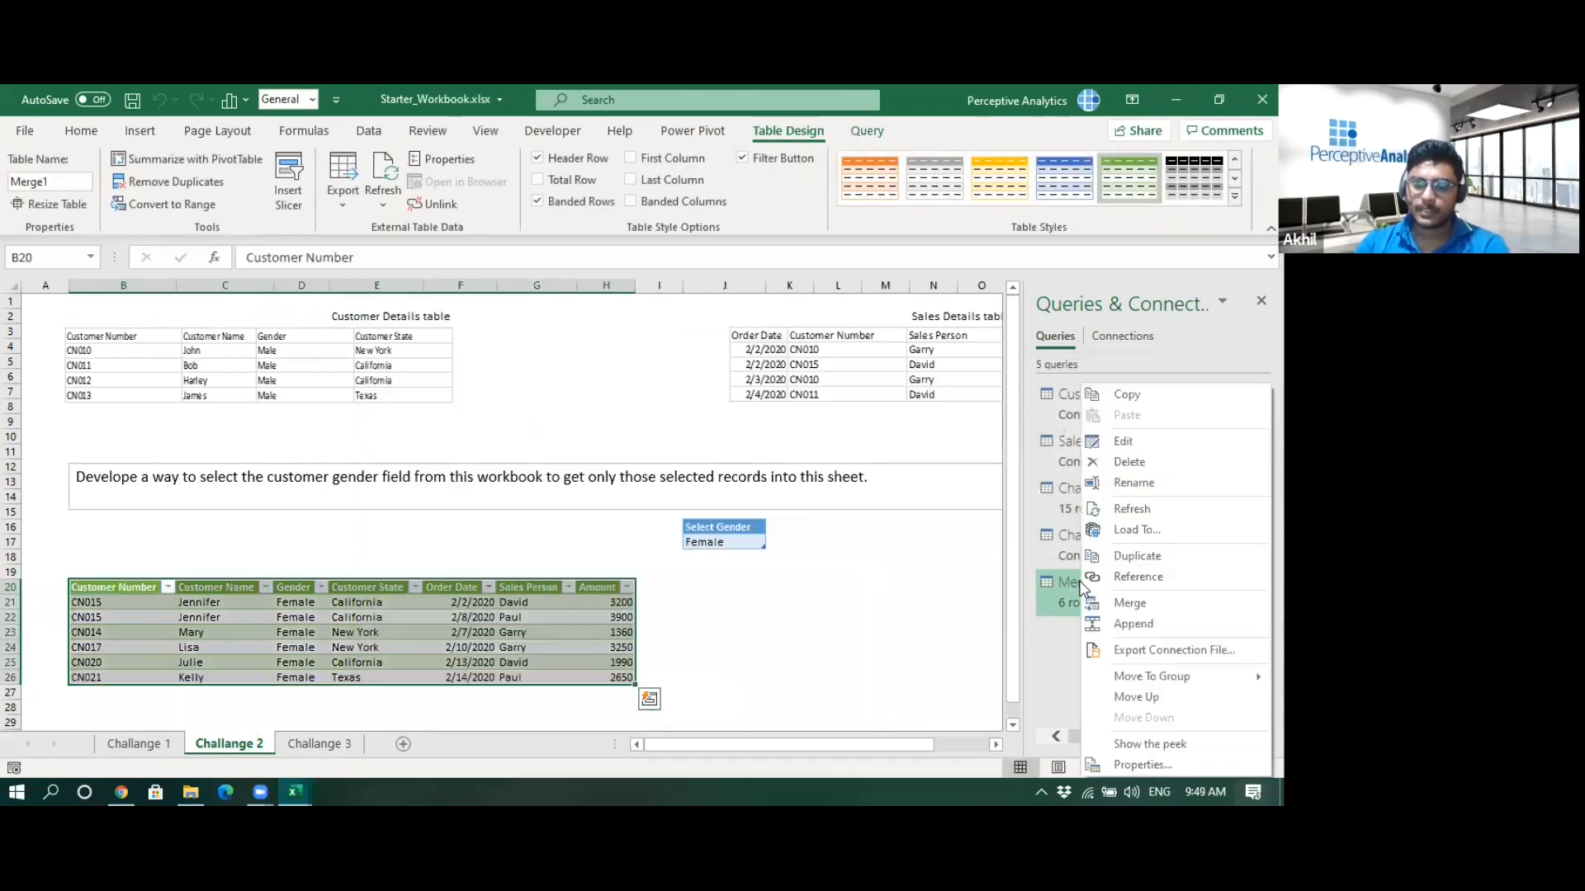
left_click(1150, 487)
type("Challange 2")
key("Return")
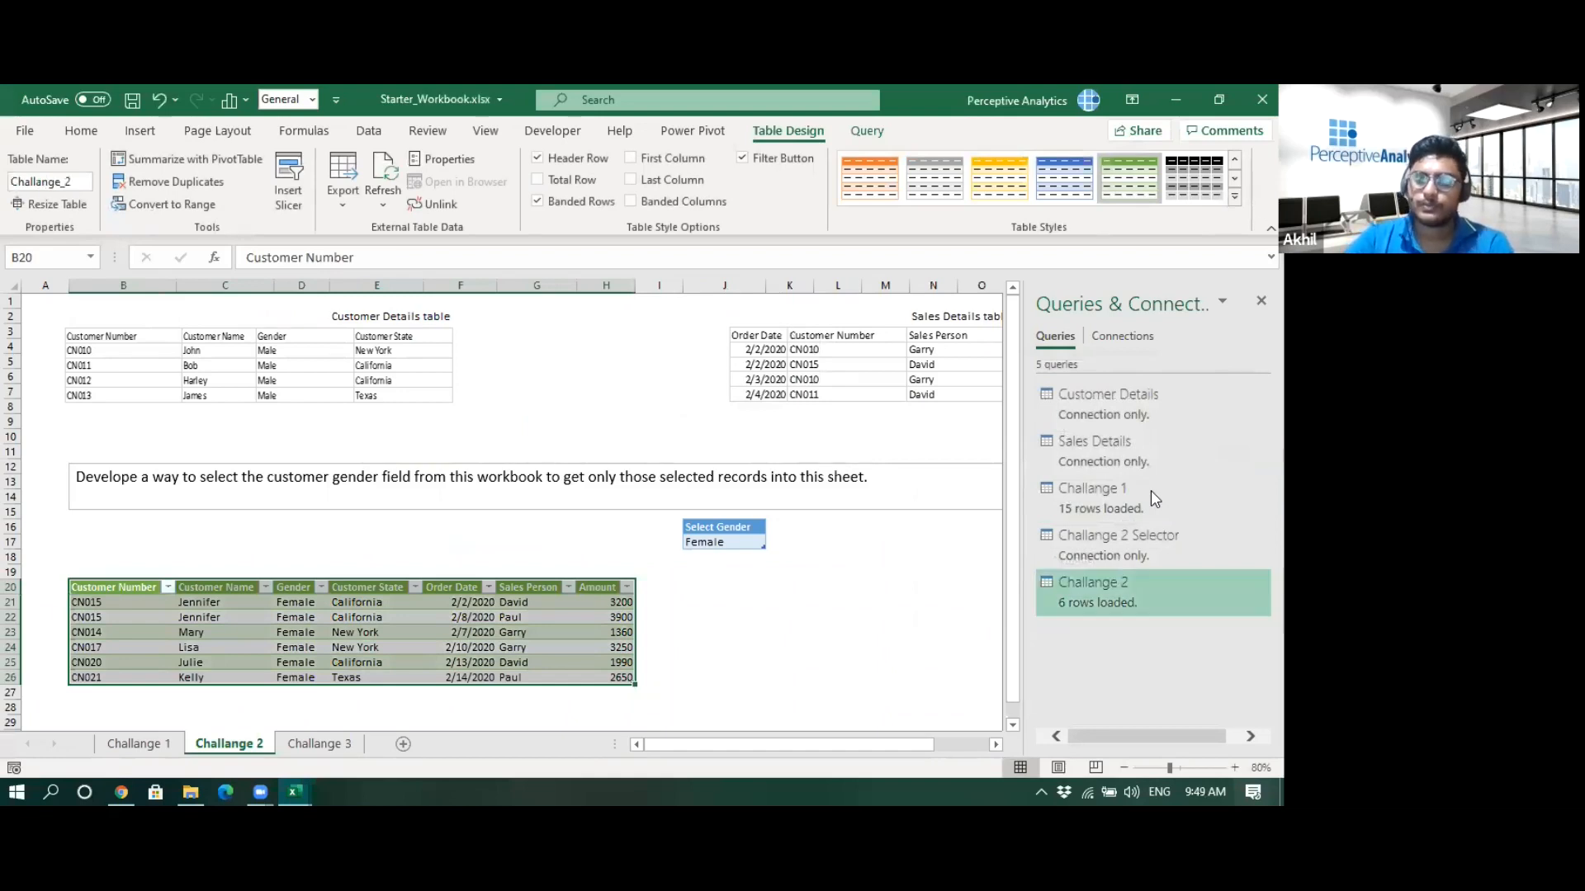
- Change the Select Gender selector cell to Male
left_click(670, 617)
left_click(731, 544)
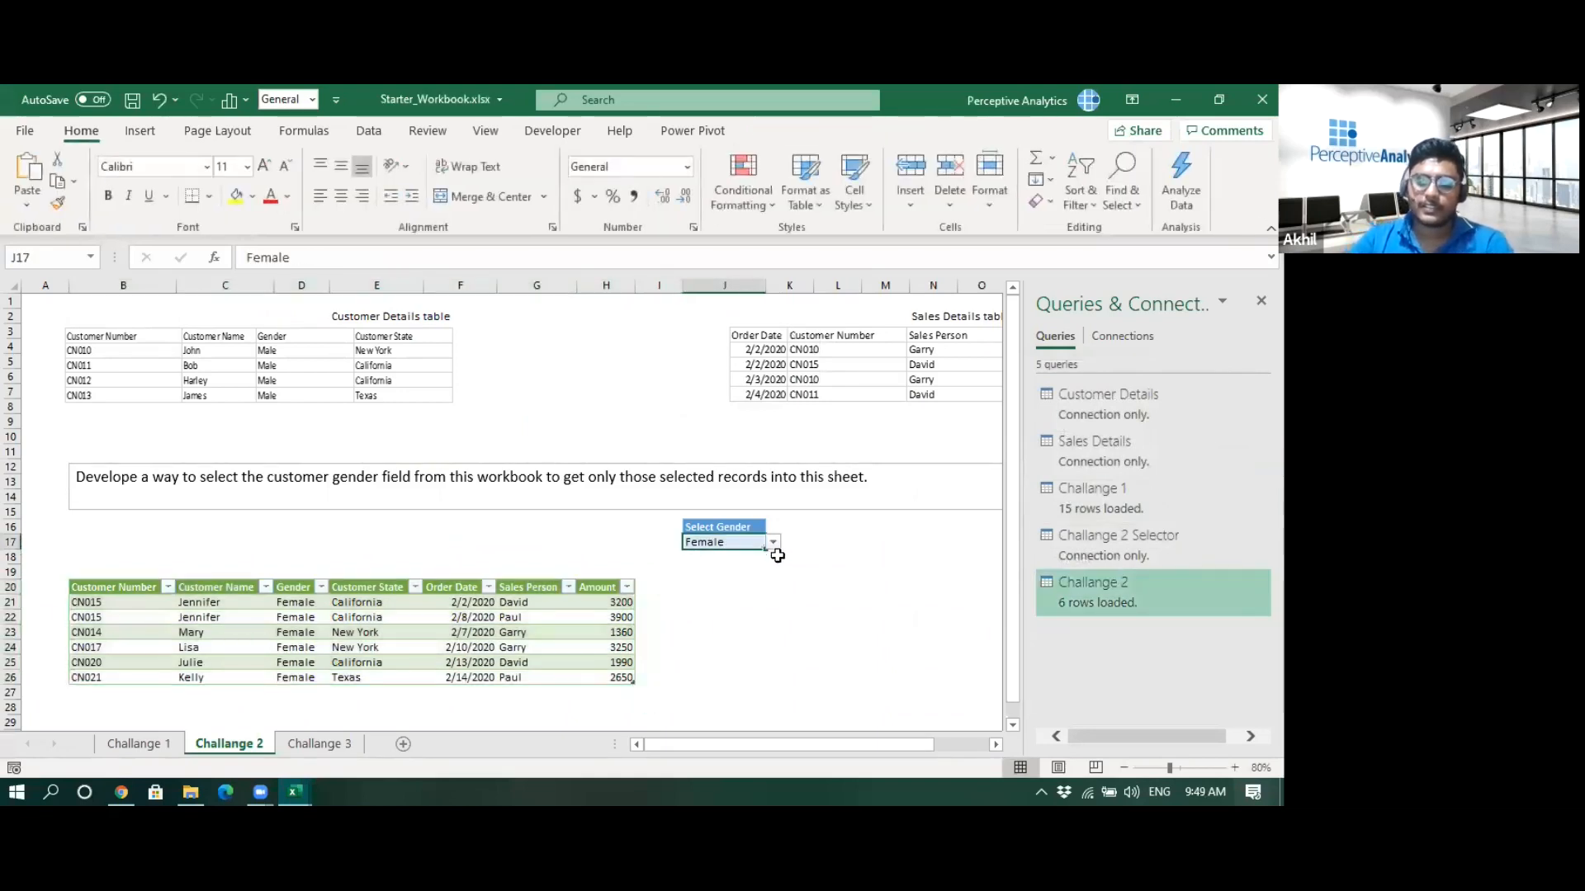
left_click(773, 542)
left_click(710, 566)
left_click(761, 606)
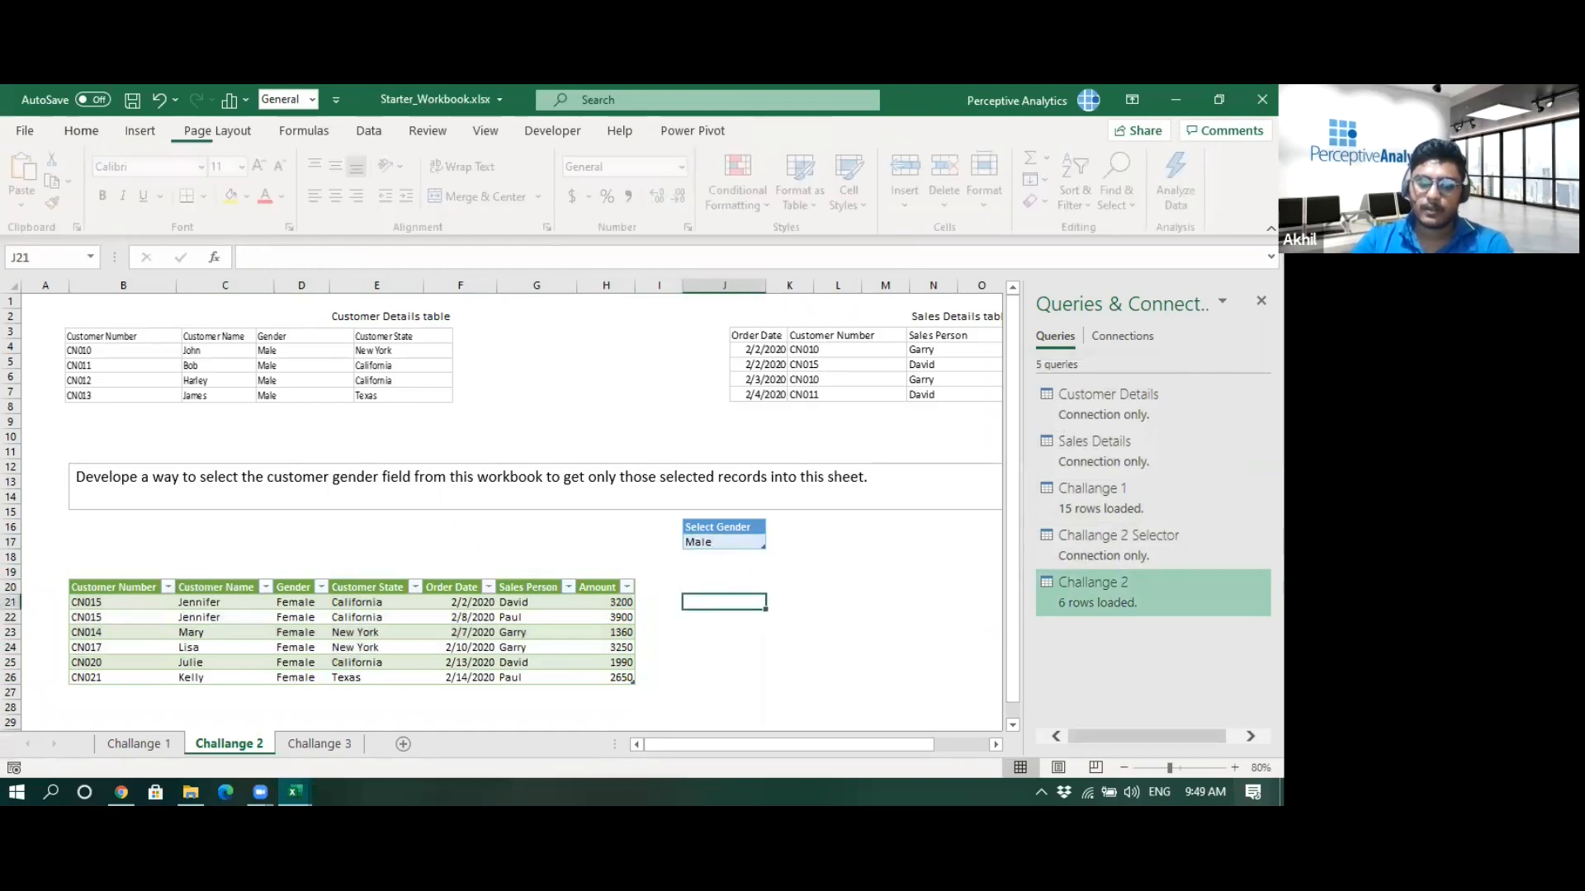
- Refresh the Challange 2 query so the loaded table reflects the Male selection
mouse_move(1098, 593)
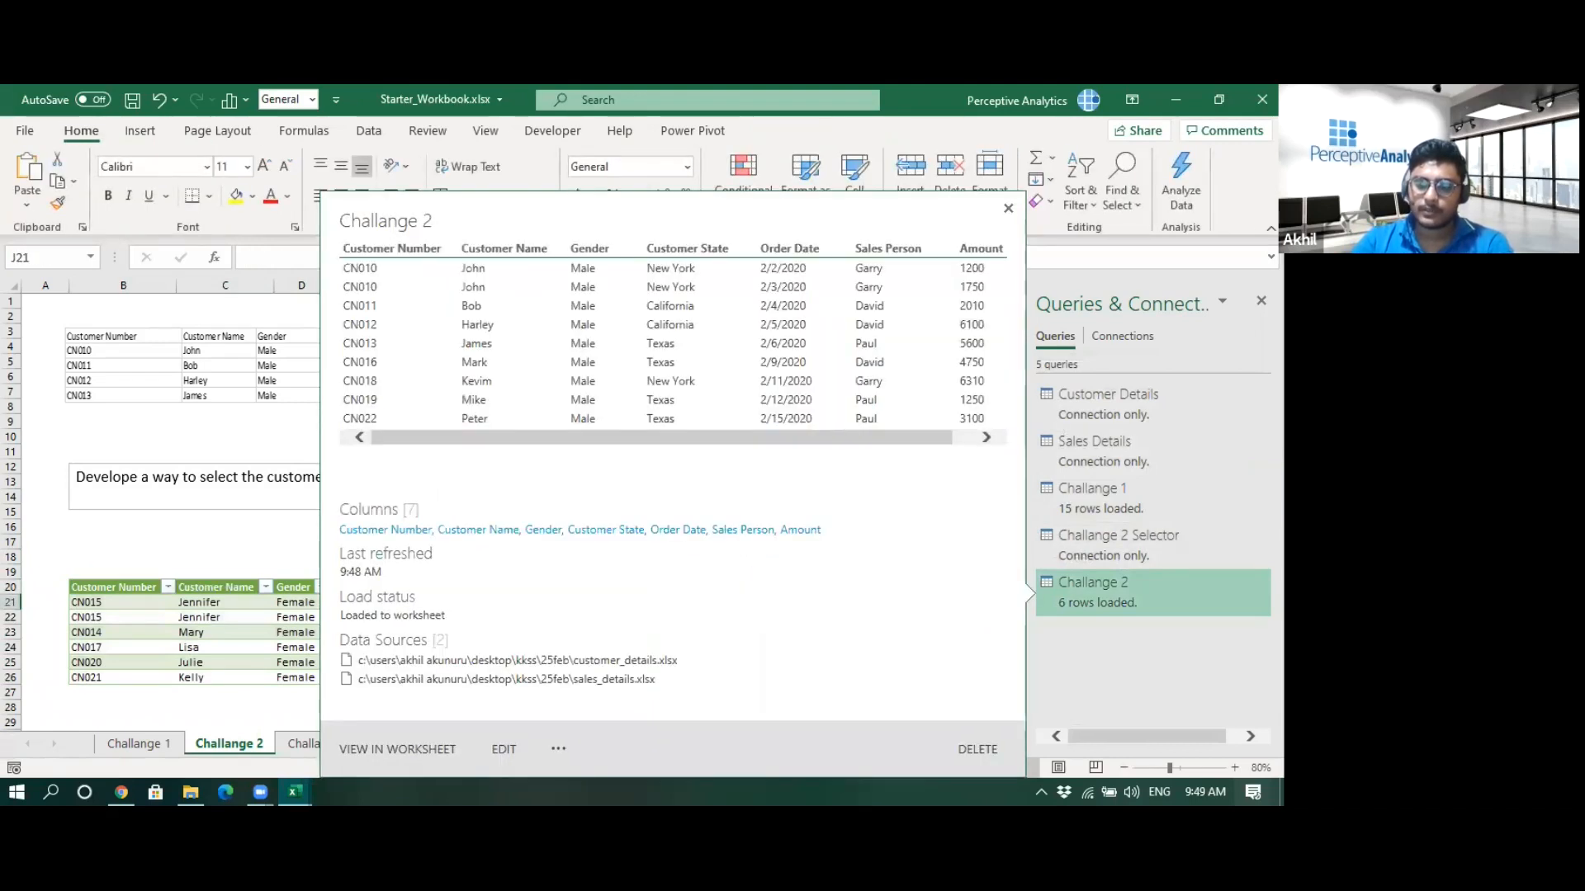
left_click(1230, 587)
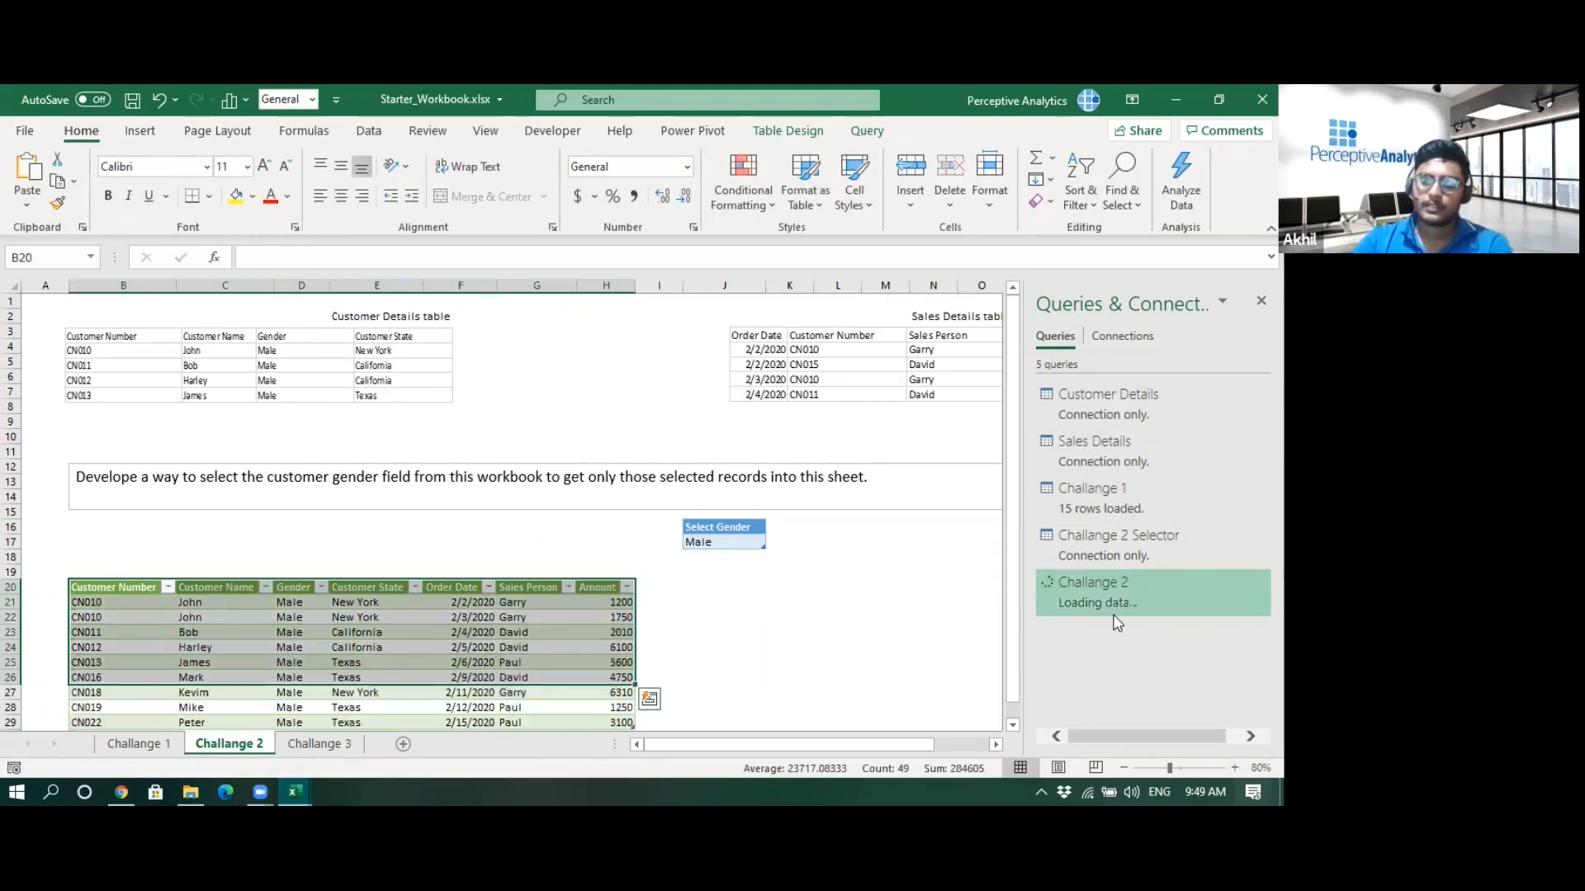
scroll(660, 649, "down", 2)
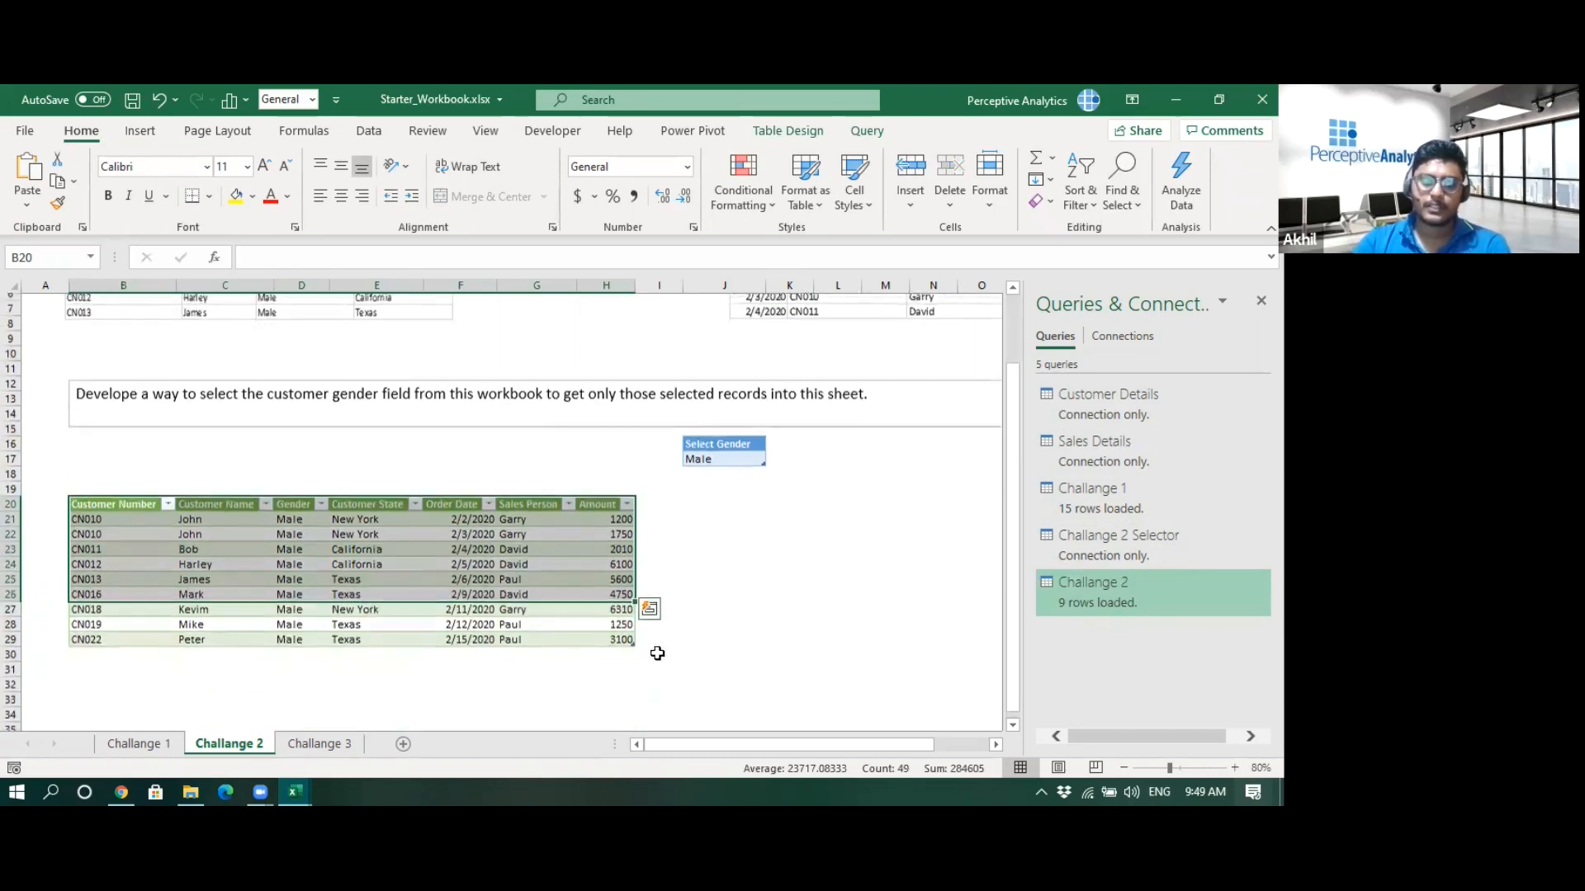
- Check the loaded Gender values, then change the Select Gender selector back to Female
left_click_drag(289, 512, 317, 632)
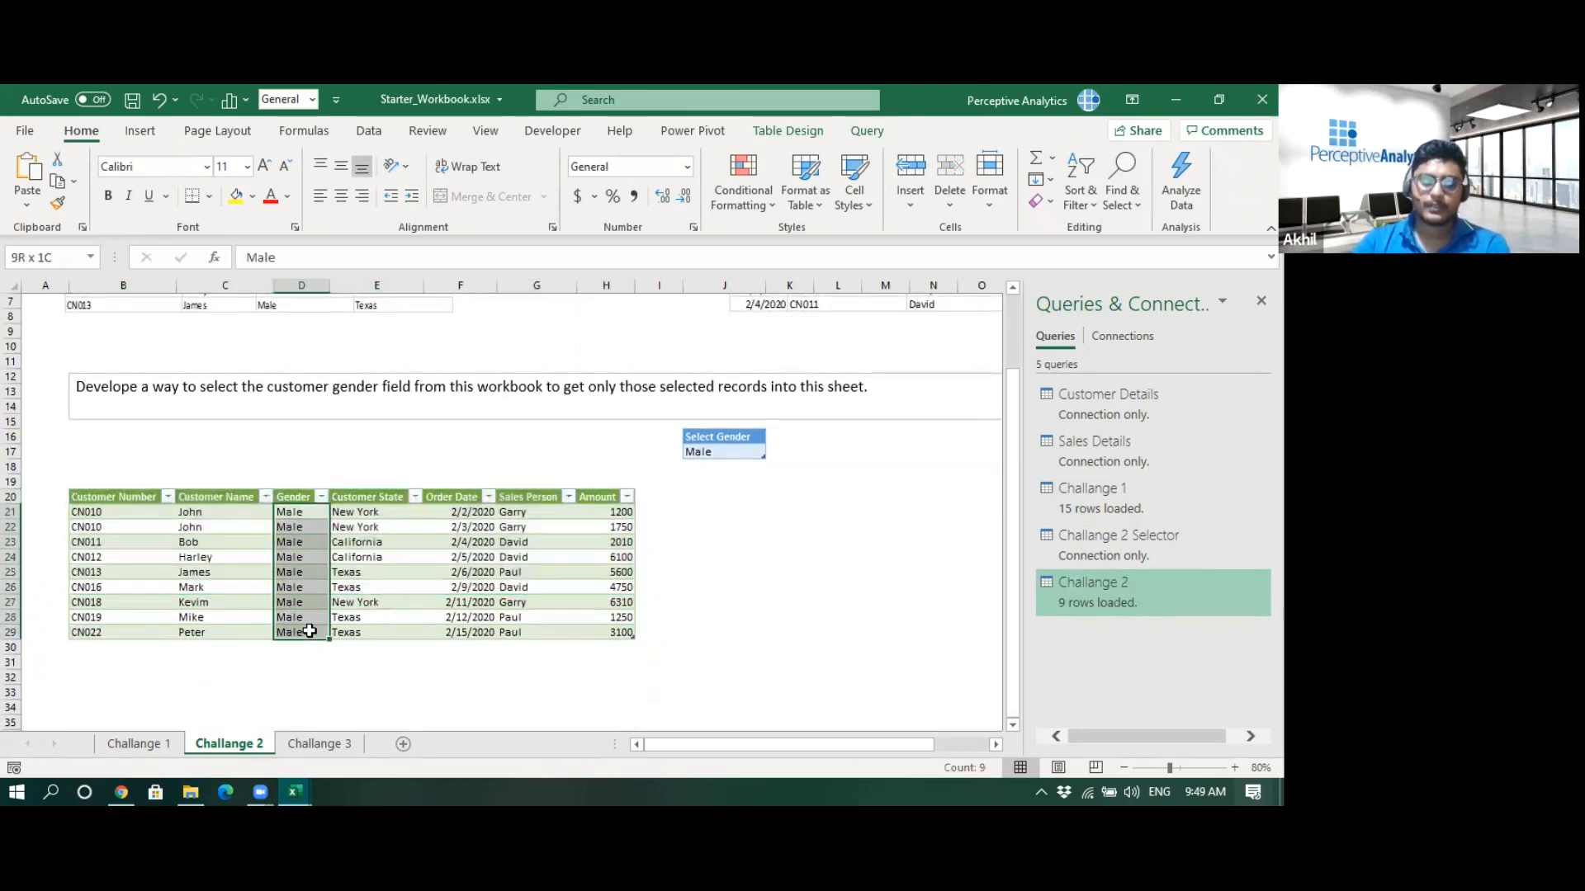
left_click(738, 574)
left_click(753, 451)
left_click(774, 451)
left_click(727, 474)
- Refresh the Challange 2 query so the loaded table reflects the Female selection
mouse_move(1153, 592)
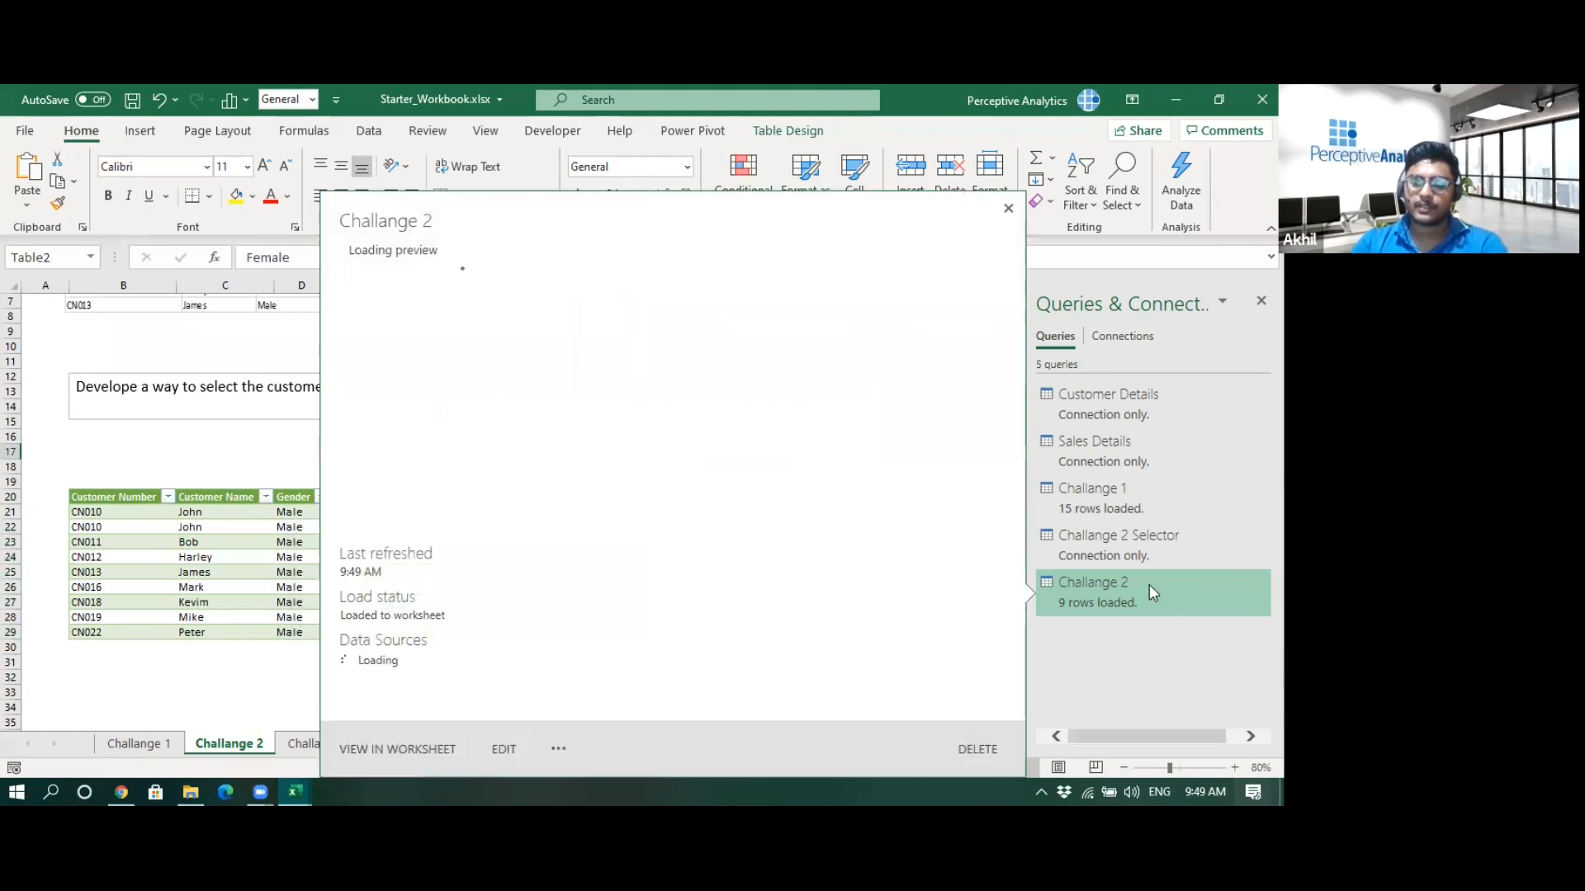
left_click(559, 752)
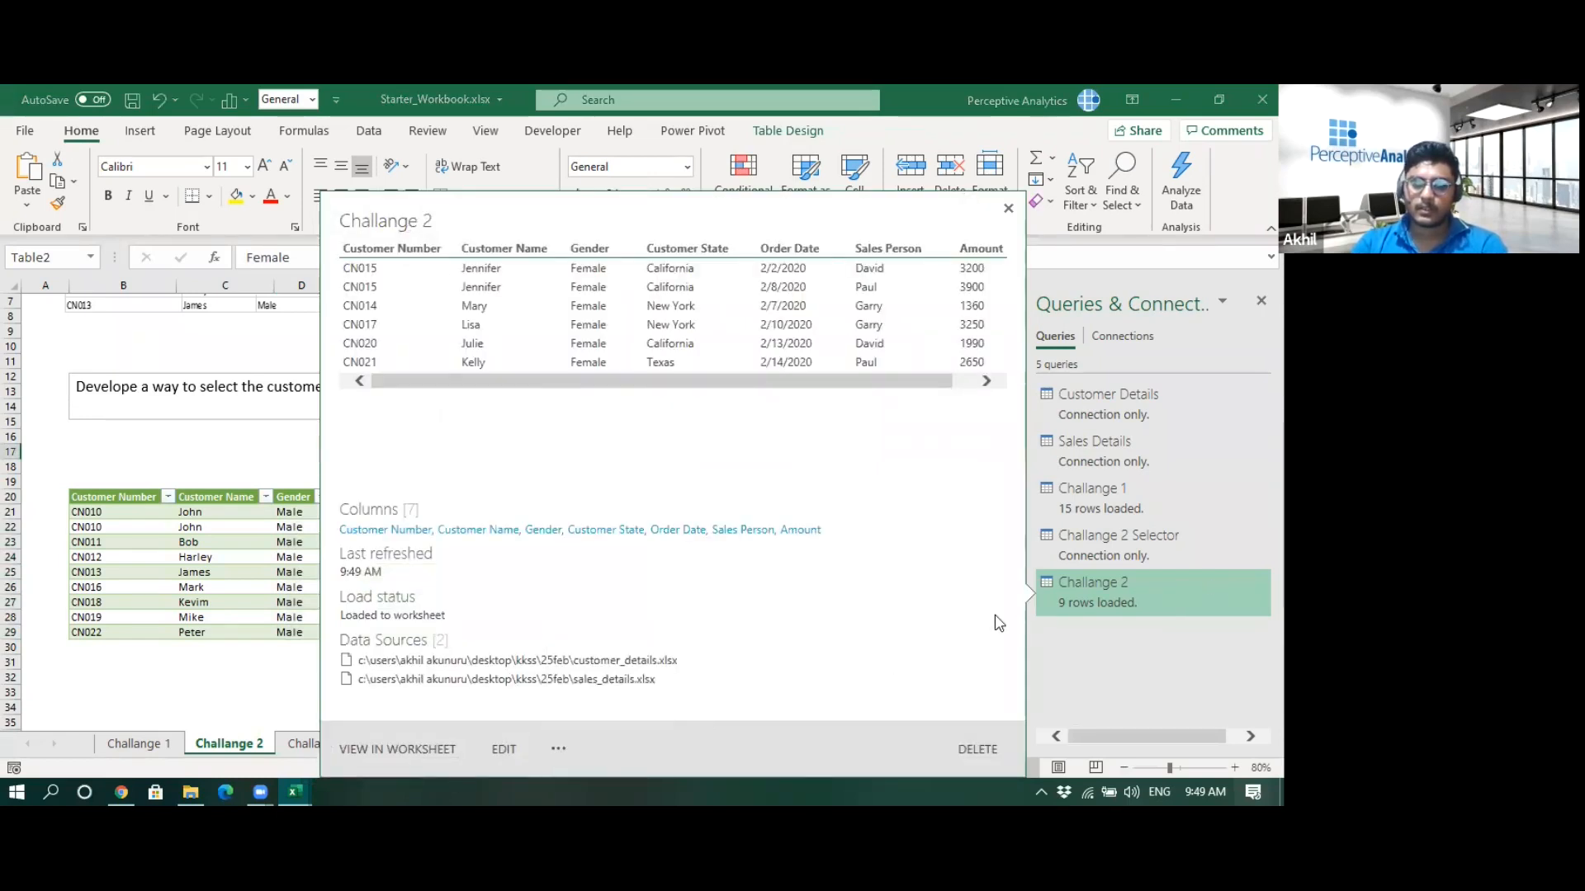
right_click(1078, 586)
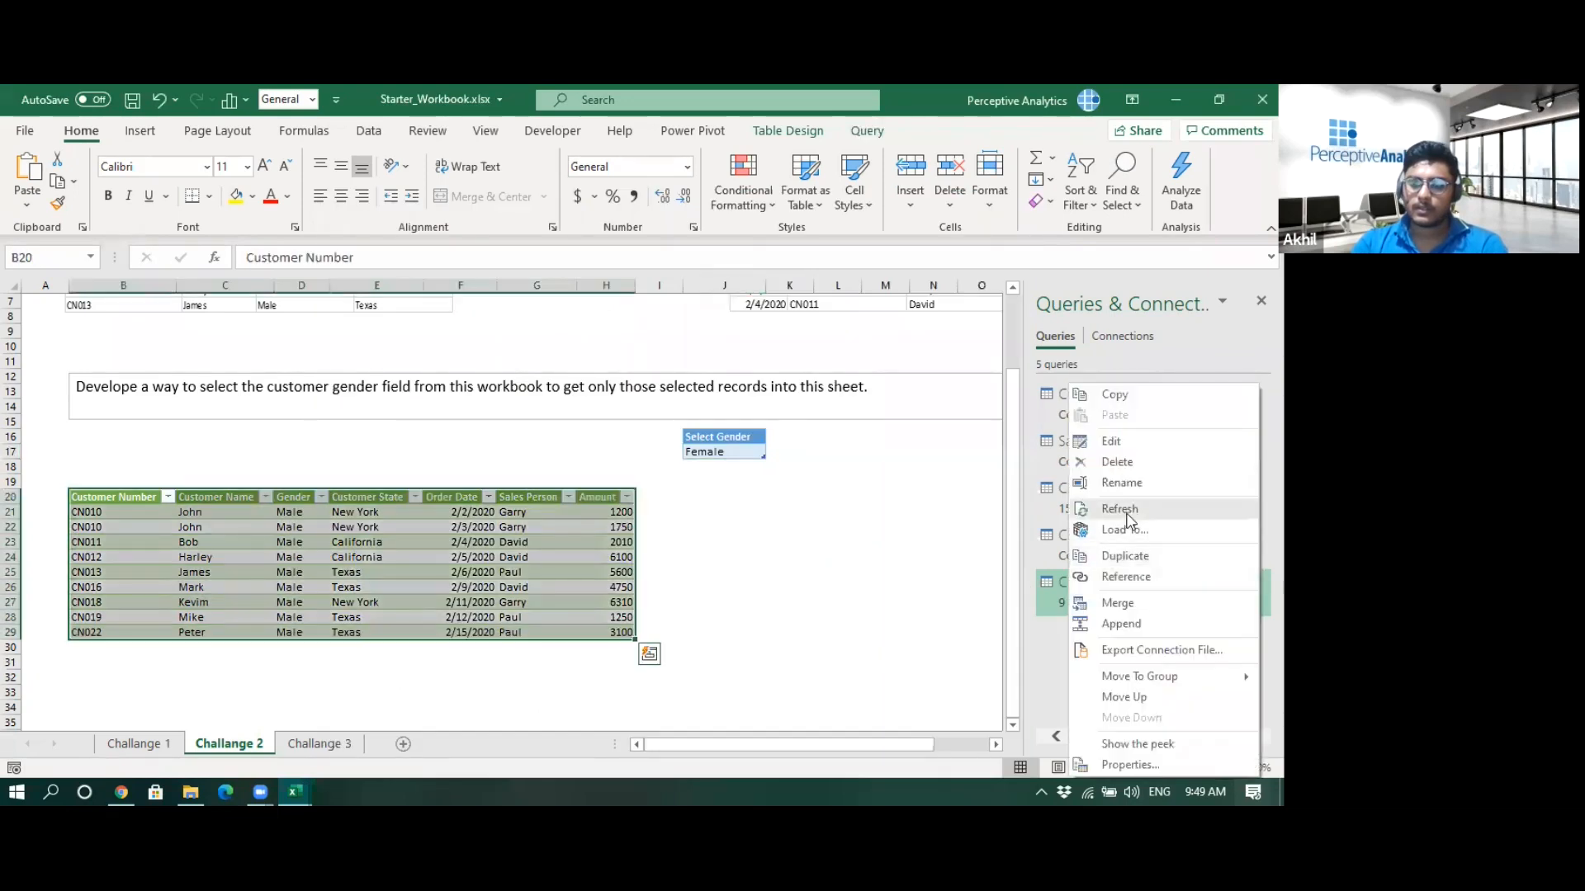
left_click(1124, 510)
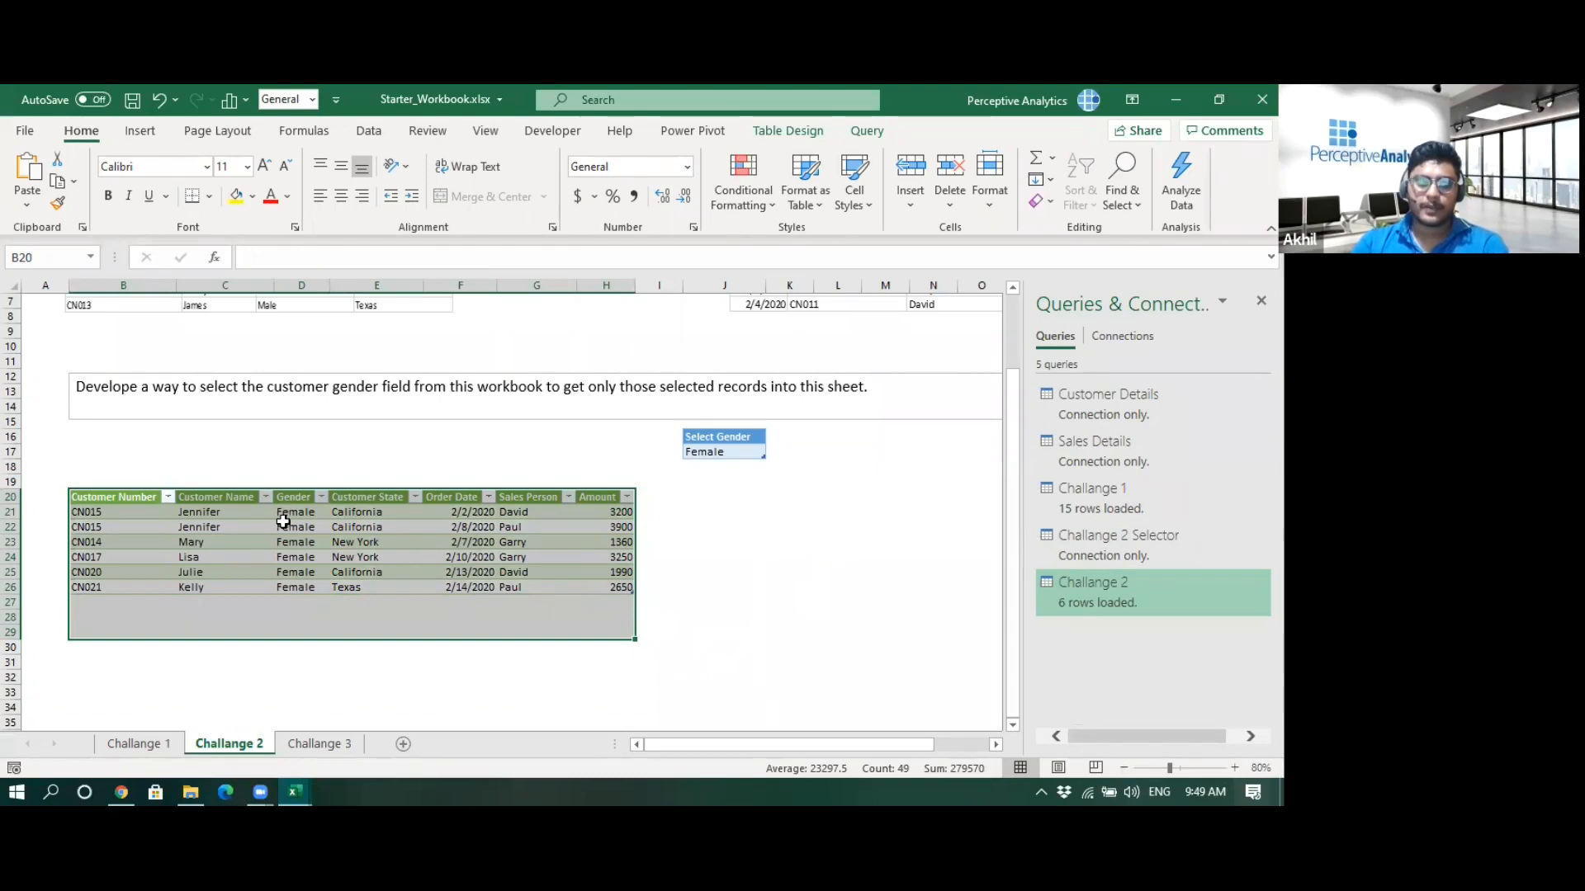
- Open the Challange 3 sheet and examine its task and the Select Gender dropdown options
left_click(732, 546)
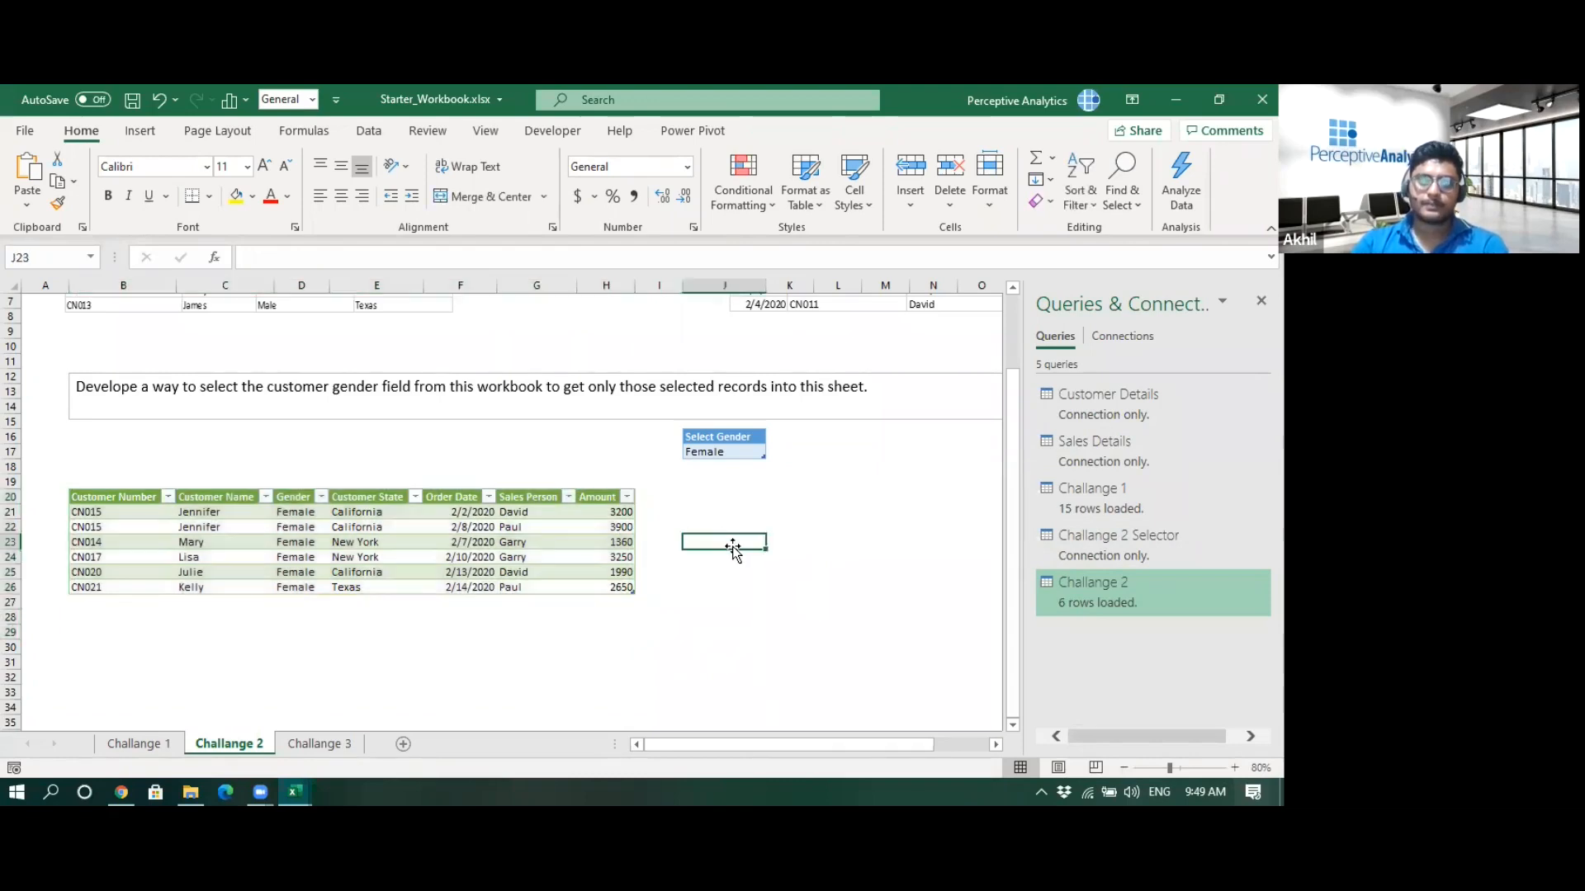
left_click(335, 745)
left_click(363, 646)
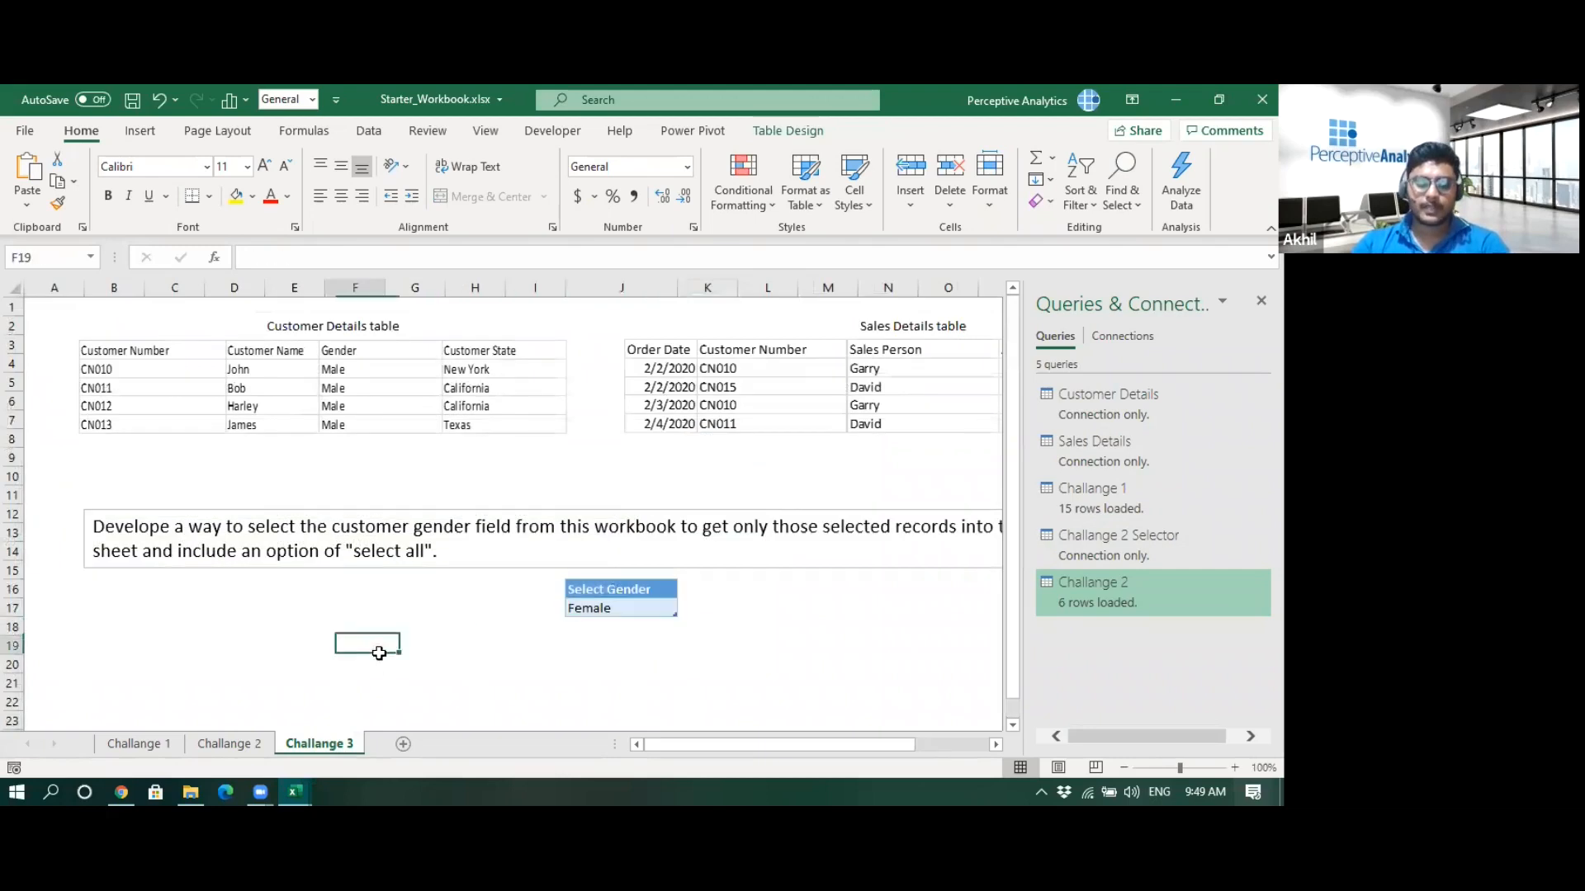
left_click(617, 608)
left_click(686, 608)
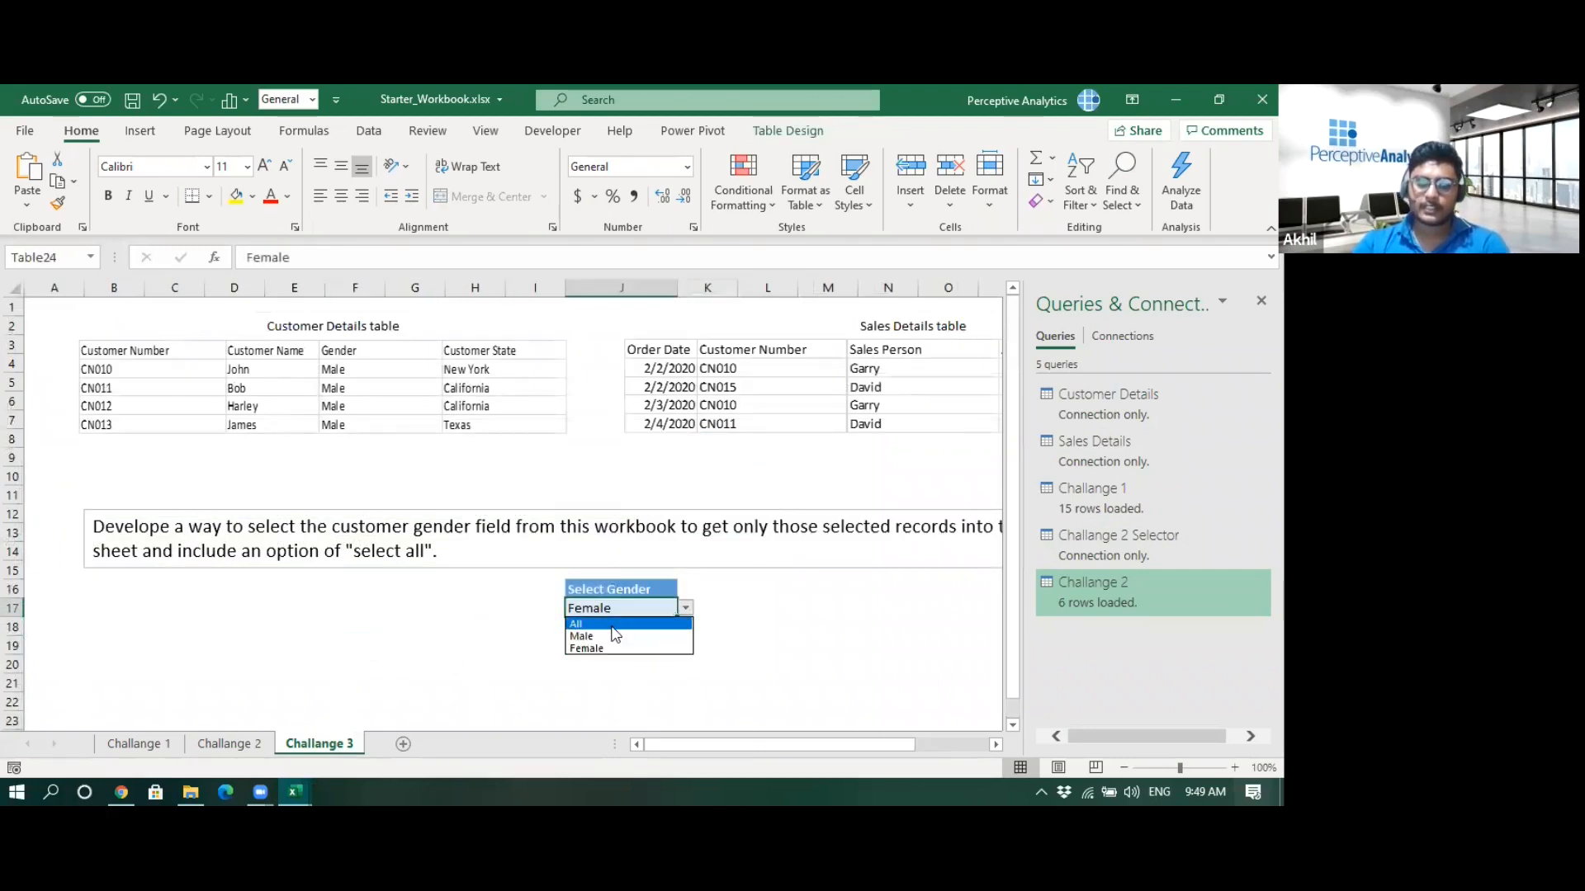
left_click(151, 743)
left_click(685, 609)
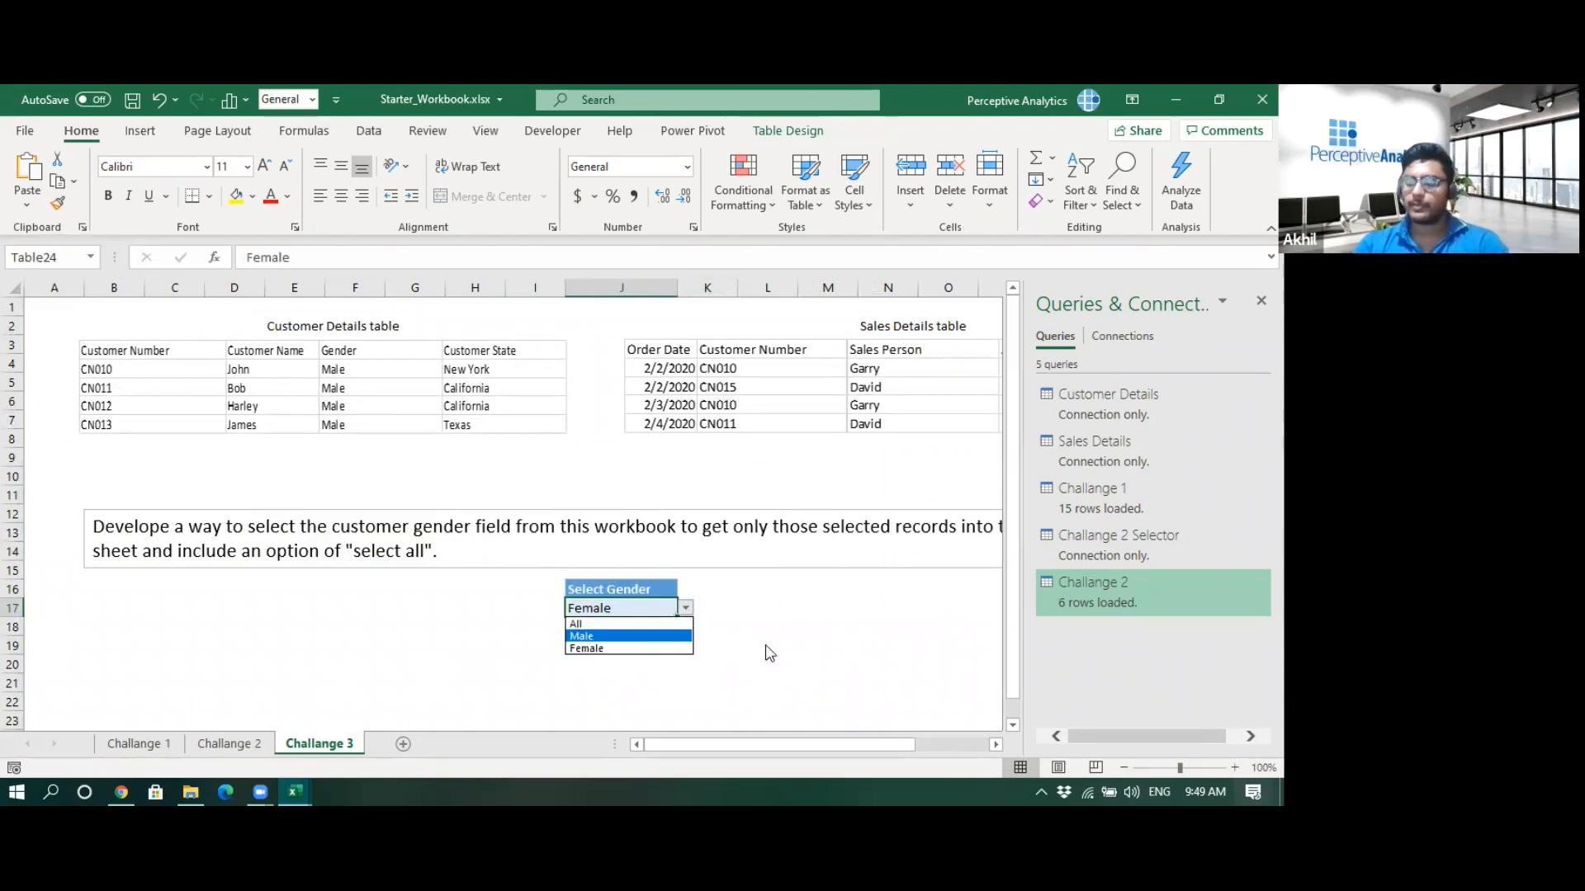
left_click(821, 648)
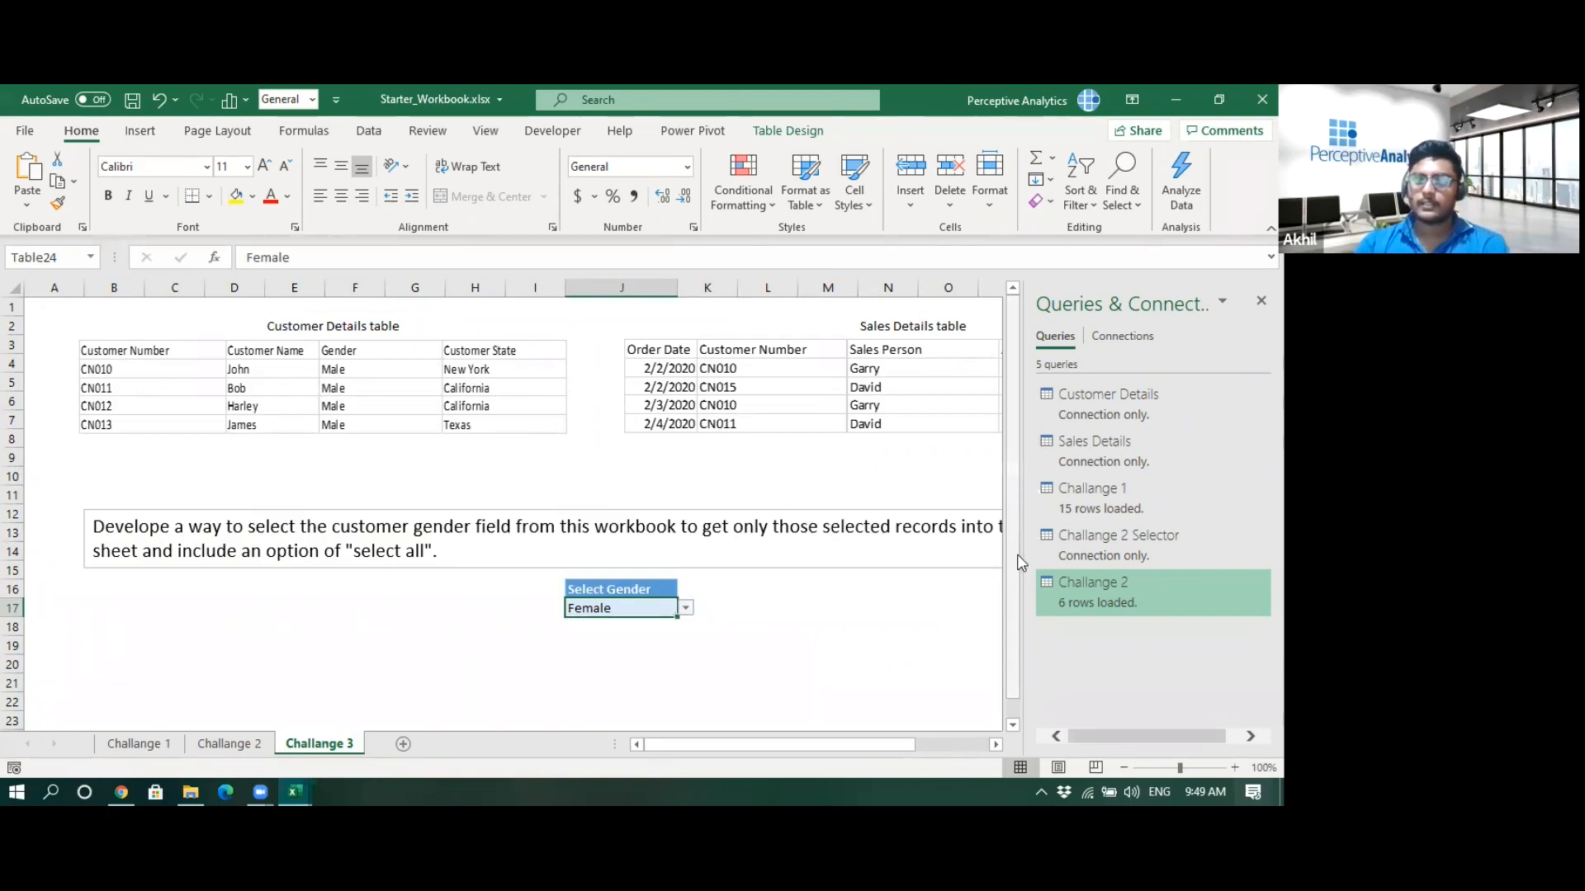
left_click_drag(1038, 560, 1109, 561)
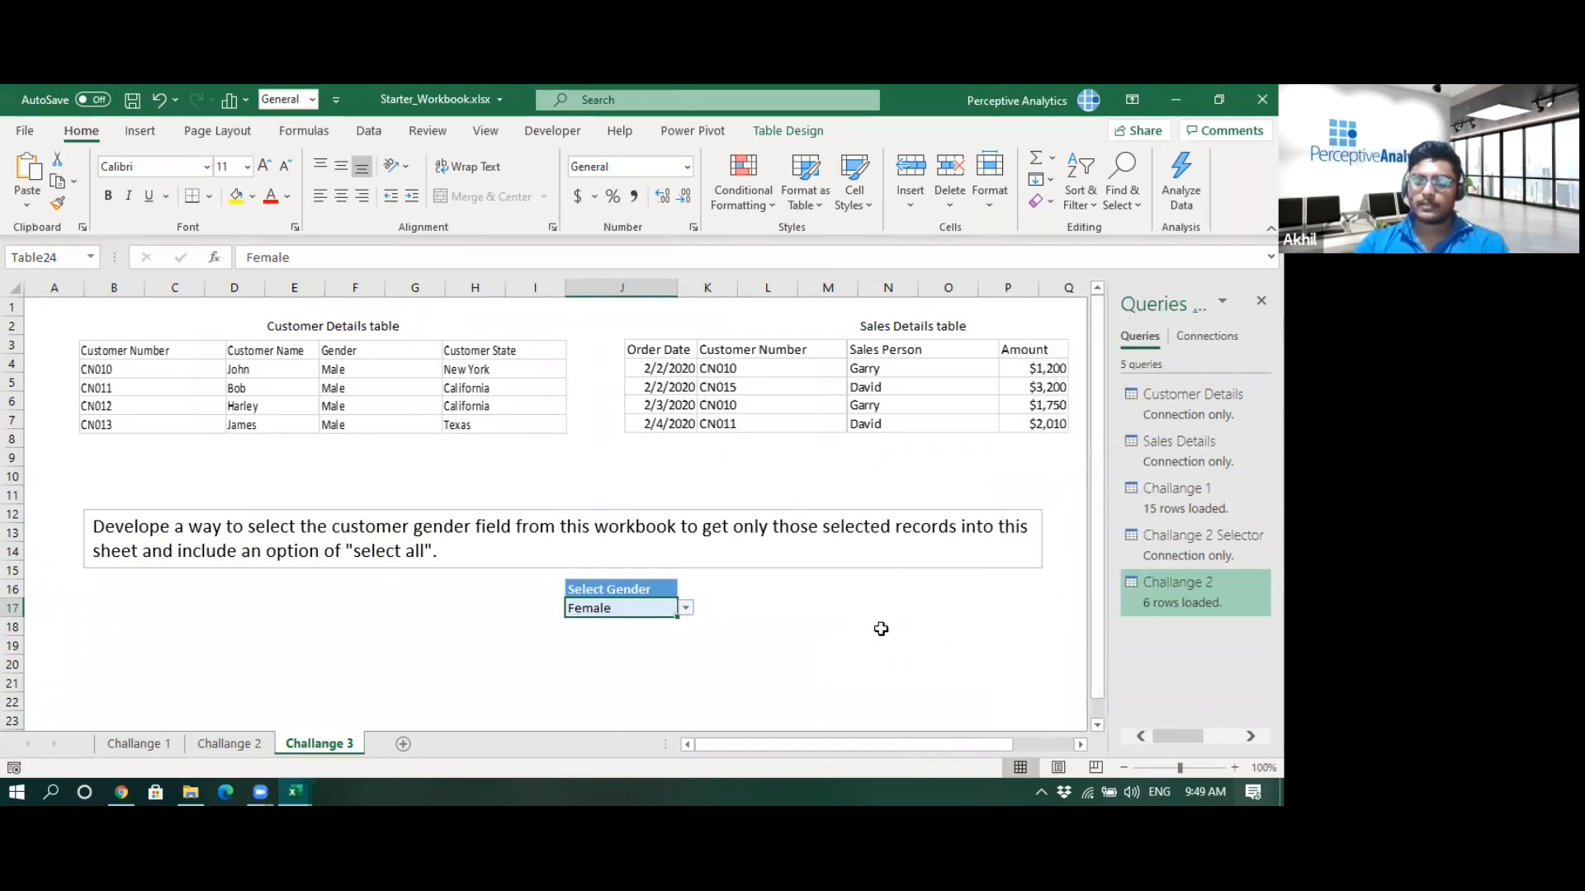
left_click(439, 637)
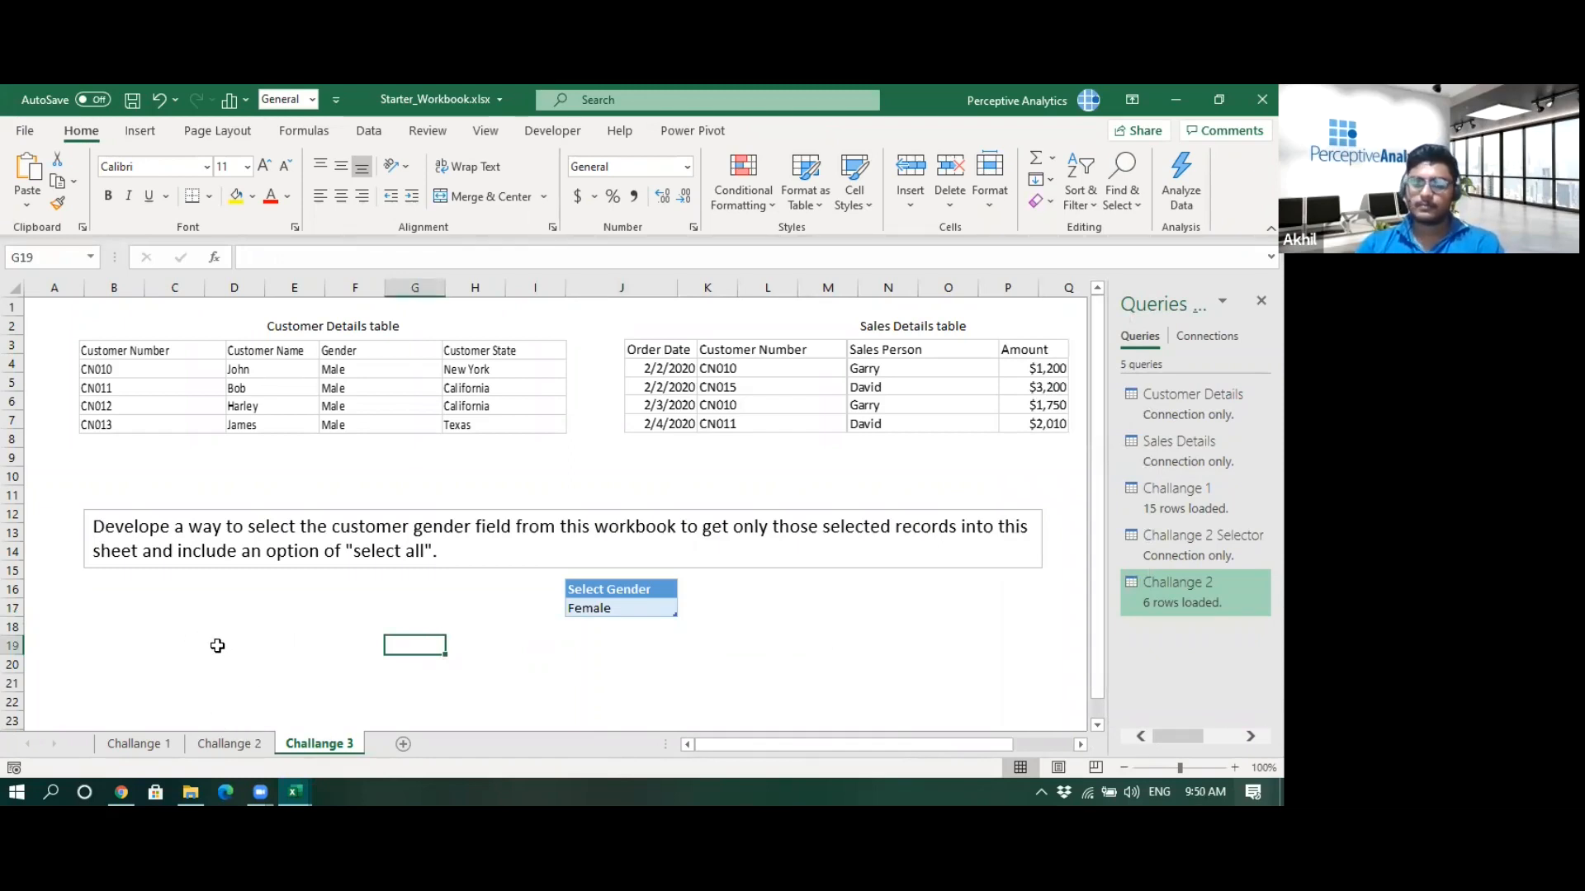
- Return to the Challange 2 sheet and open the Challange 2 query for editing in Power Query
left_click(256, 744)
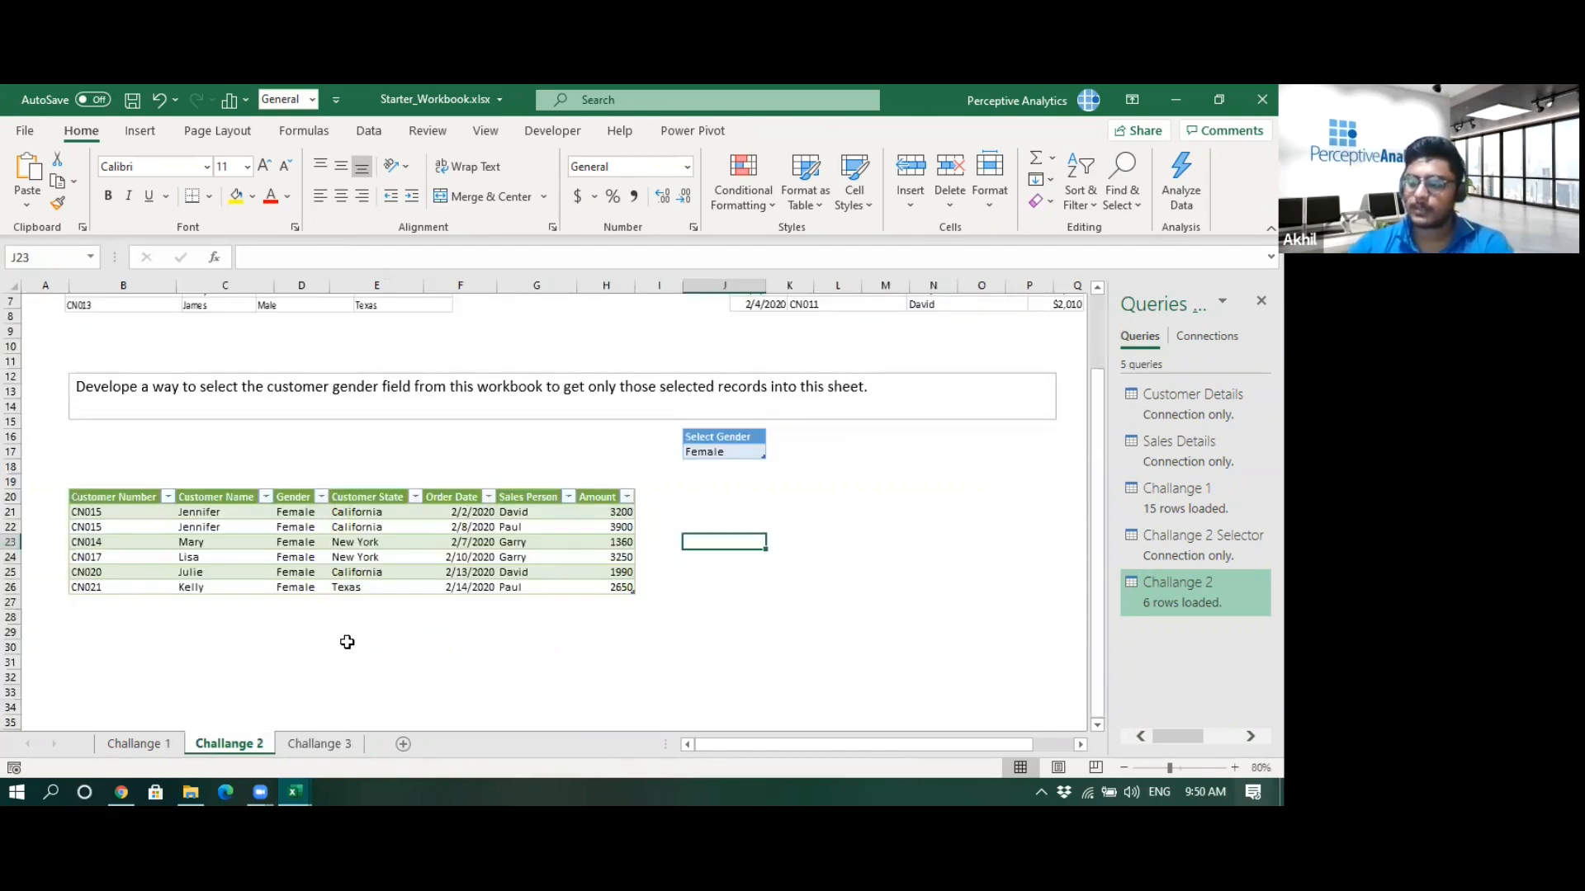
right_click(1146, 596)
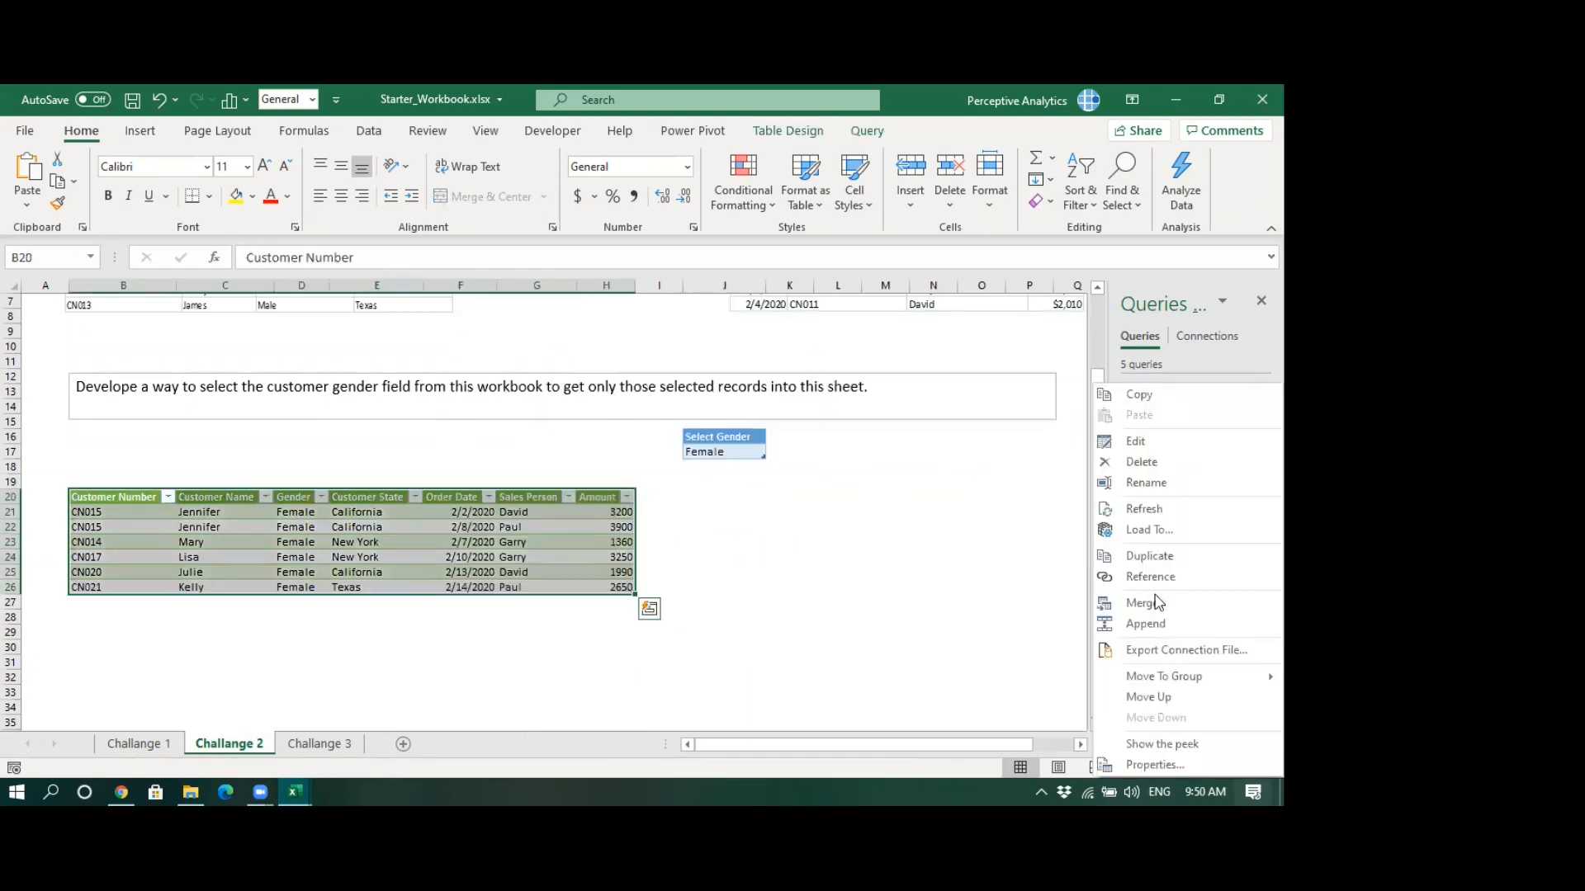
left_click(1151, 444)
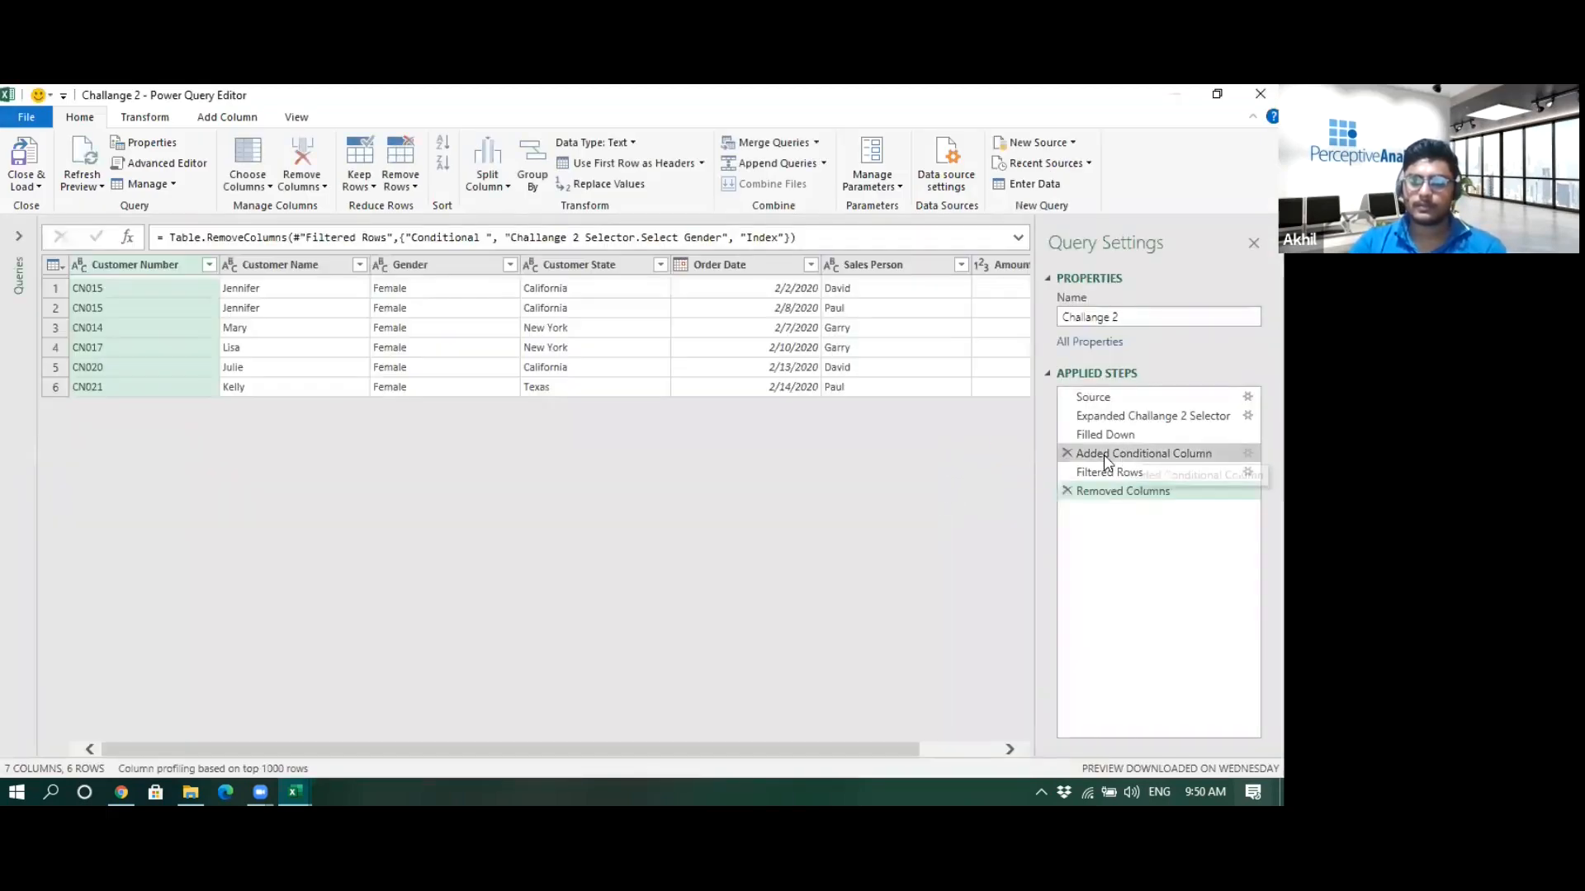
- Step through each applied step of the Challange 2 query to review its intermediate results
left_click(1164, 450)
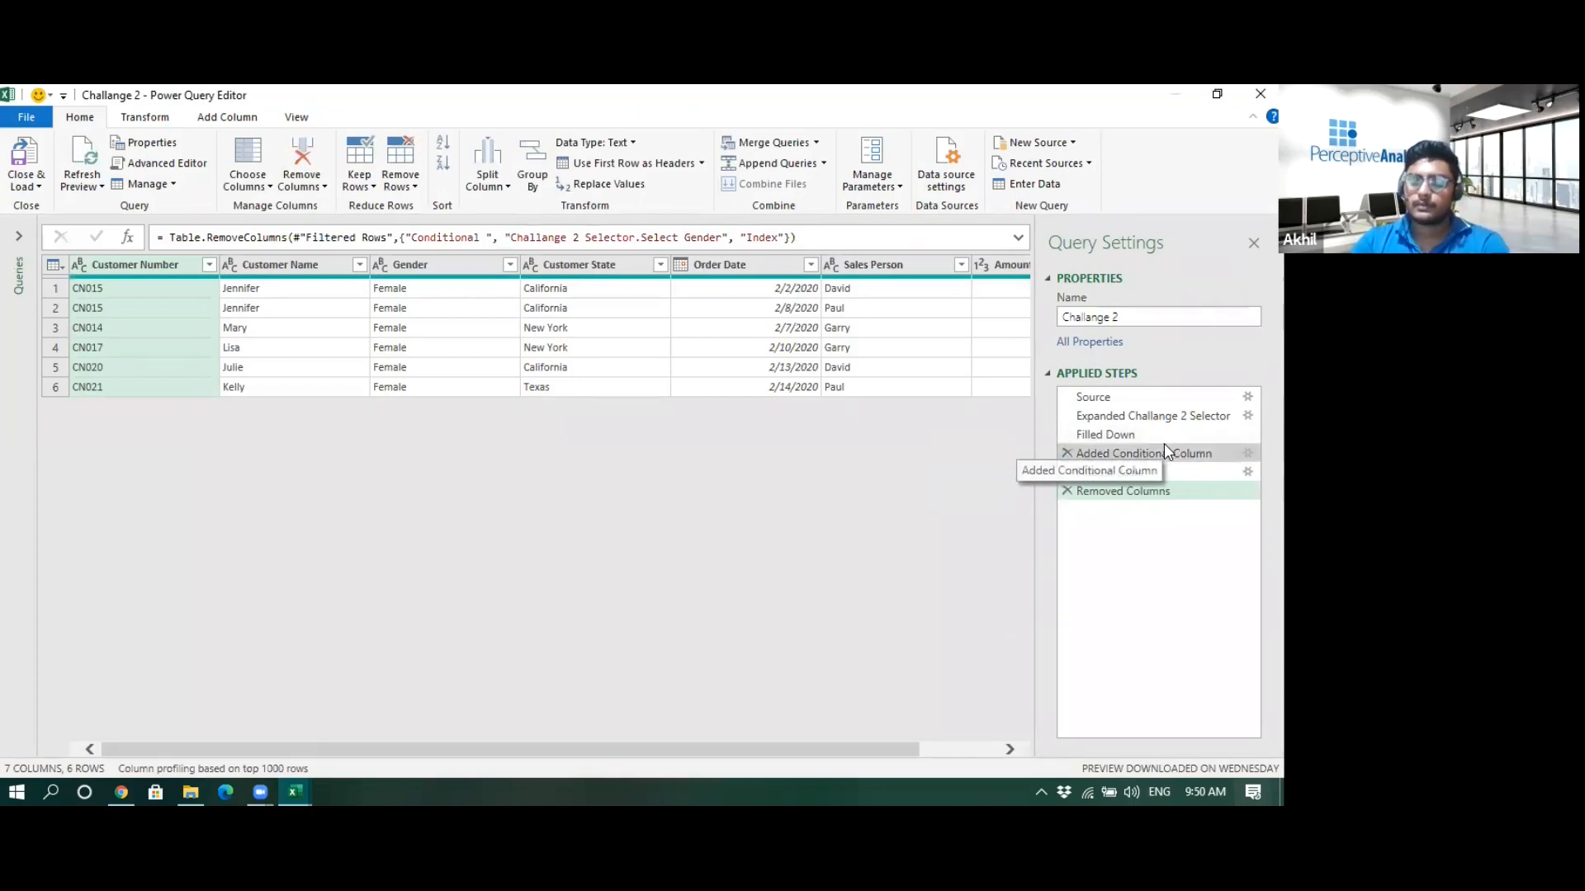
left_click_drag(561, 748, 1017, 707)
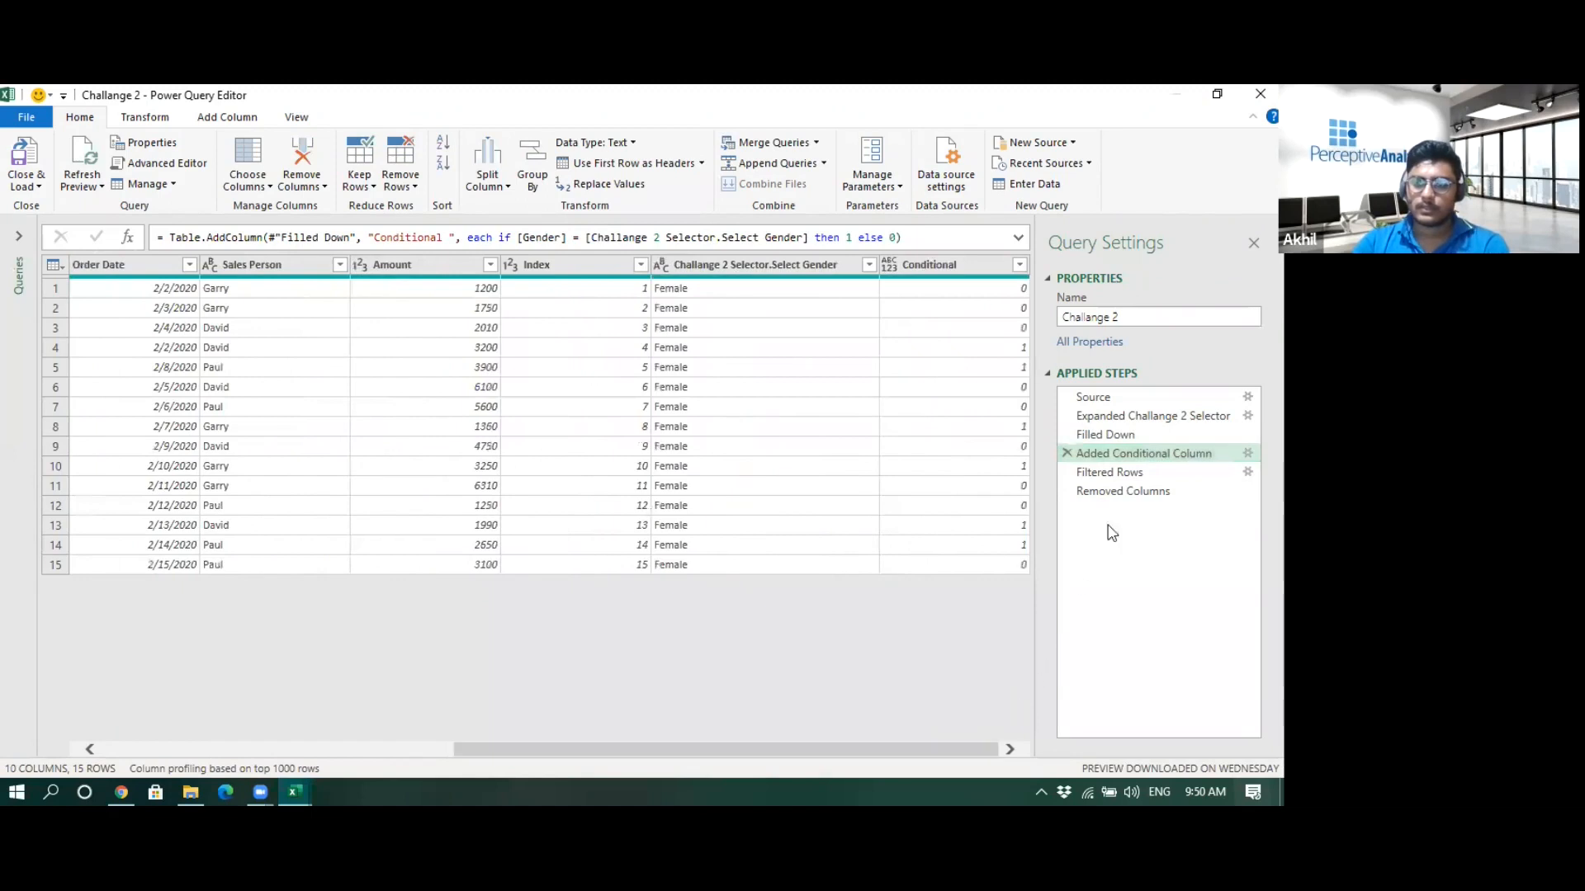
left_click(1144, 417)
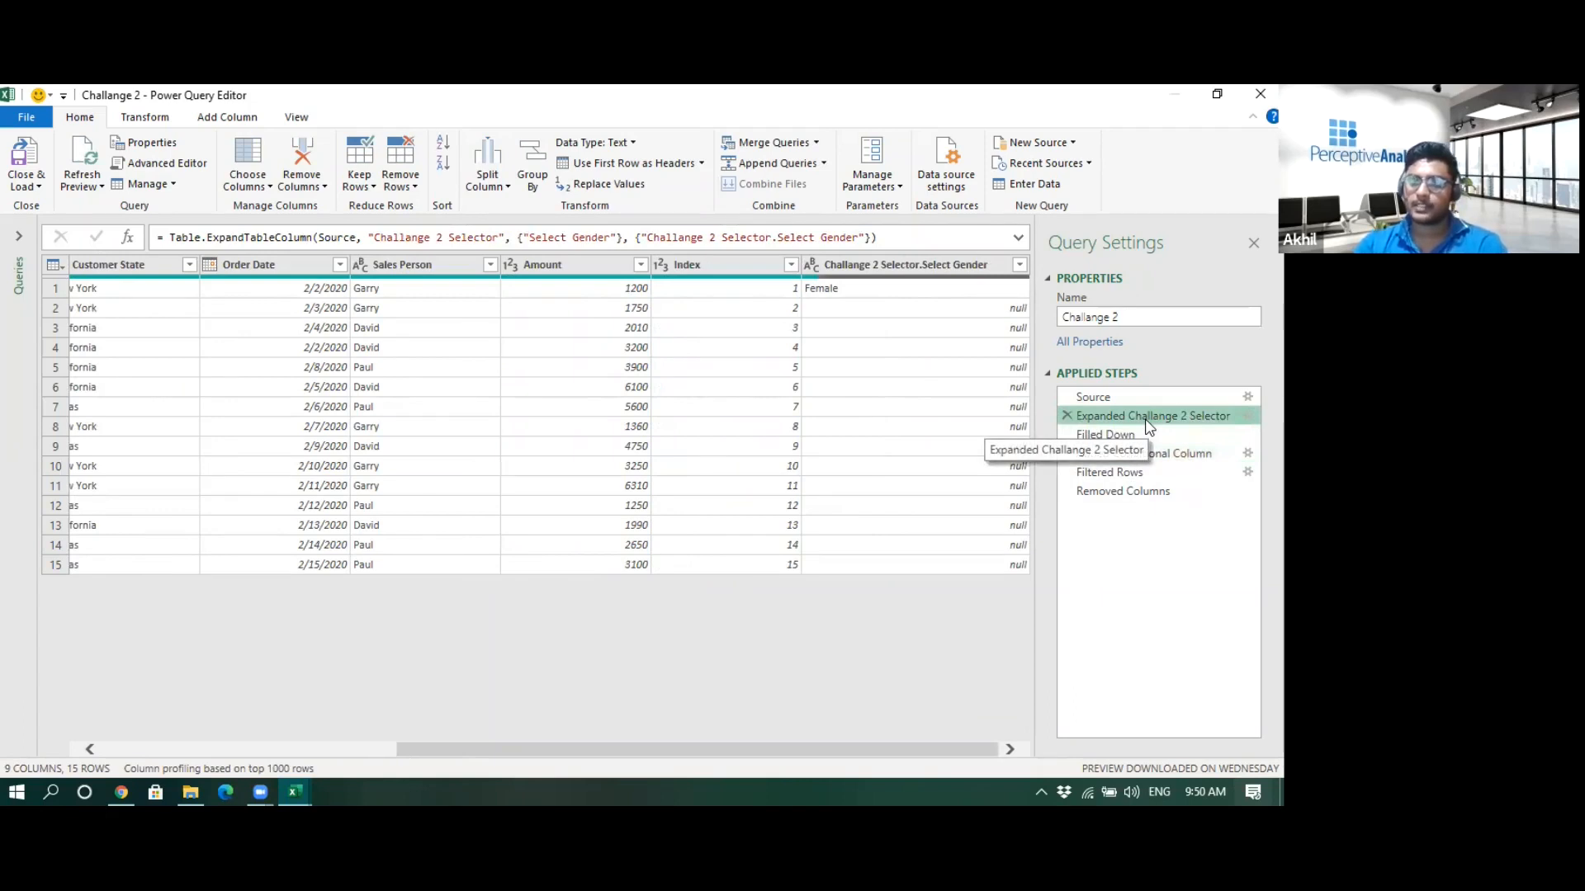
left_click(1131, 435)
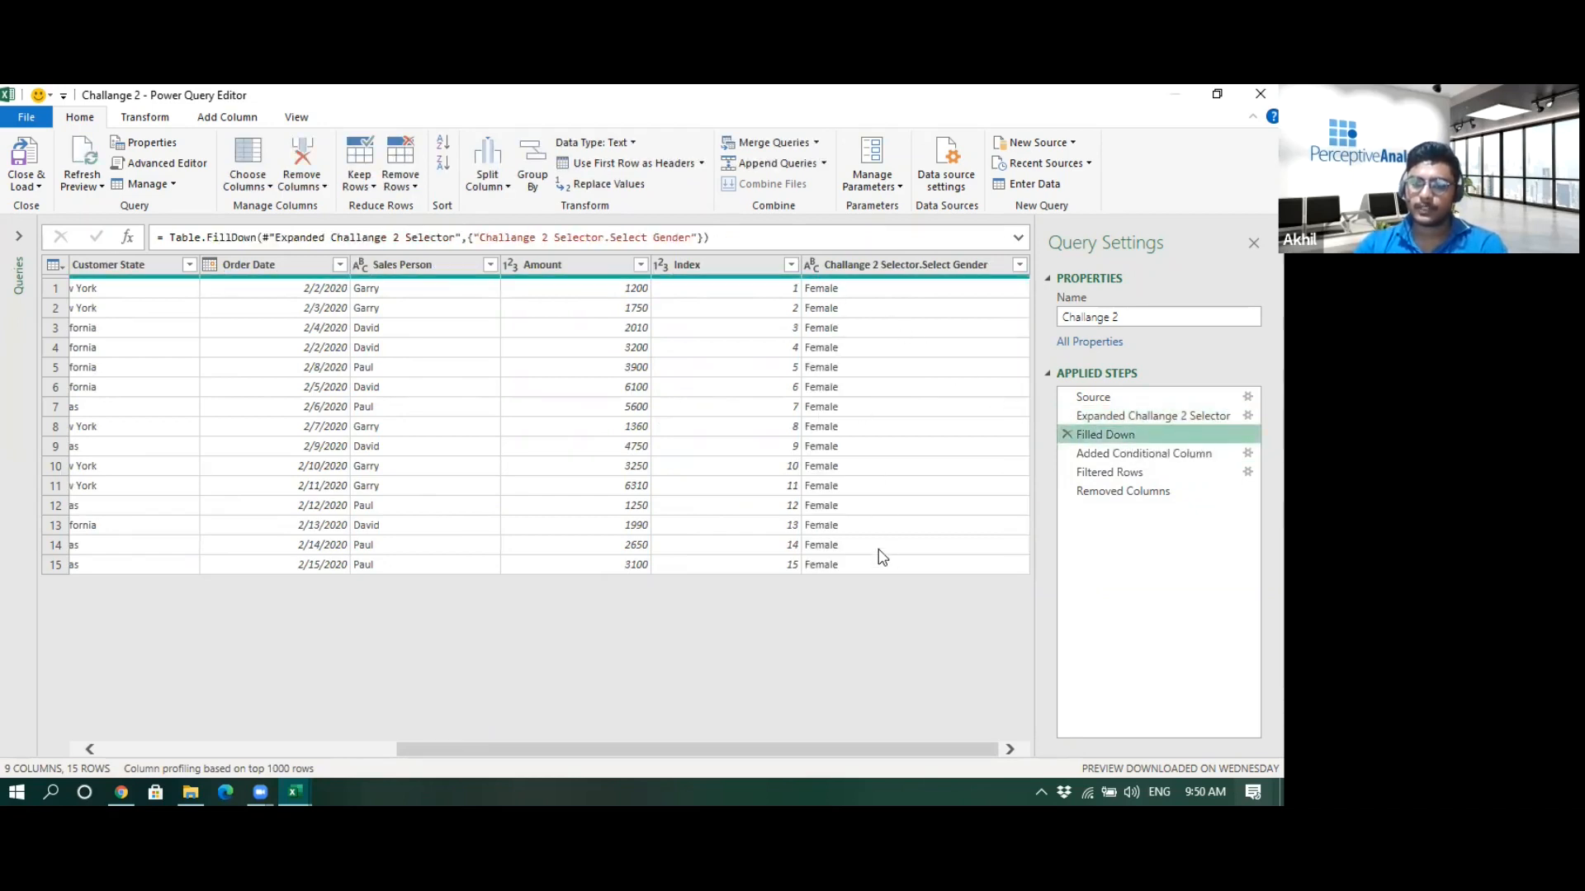
left_click(1111, 451)
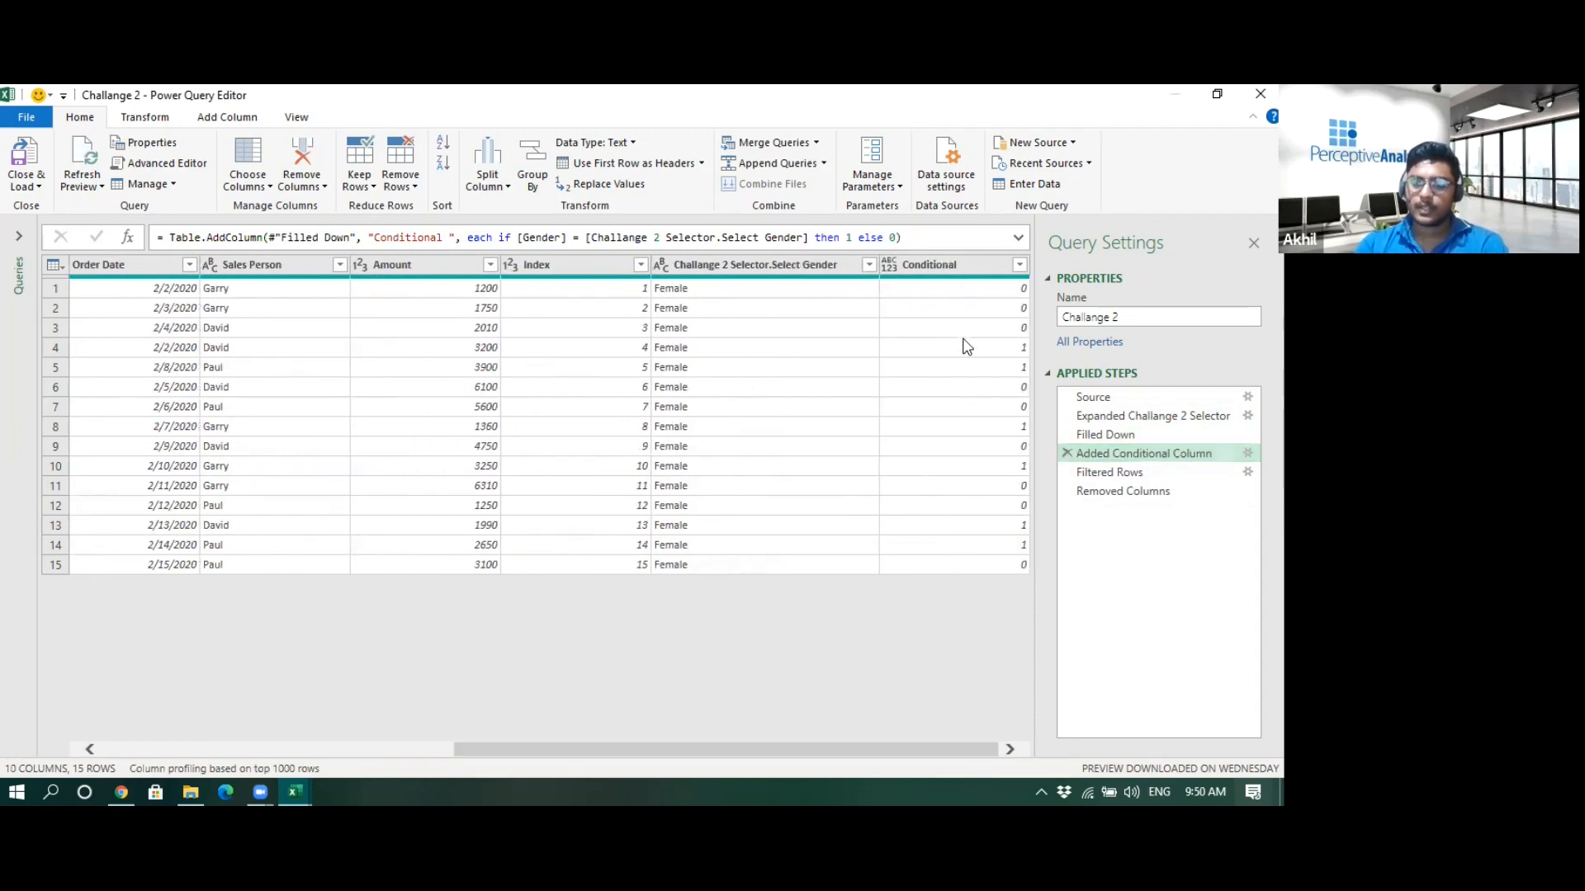
left_click(1158, 469)
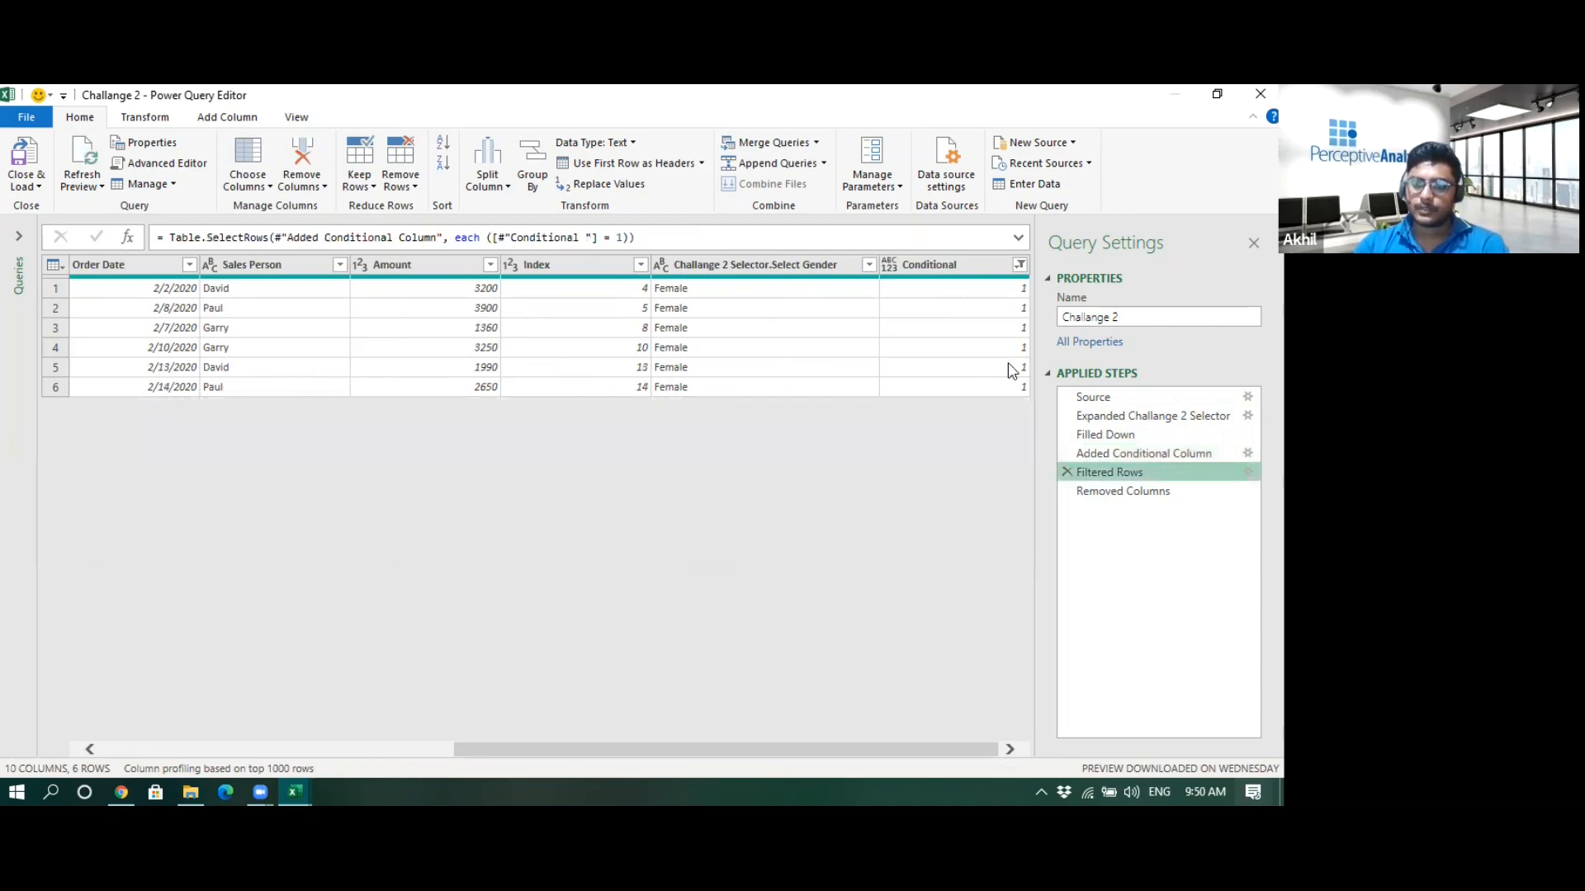
left_click(1136, 493)
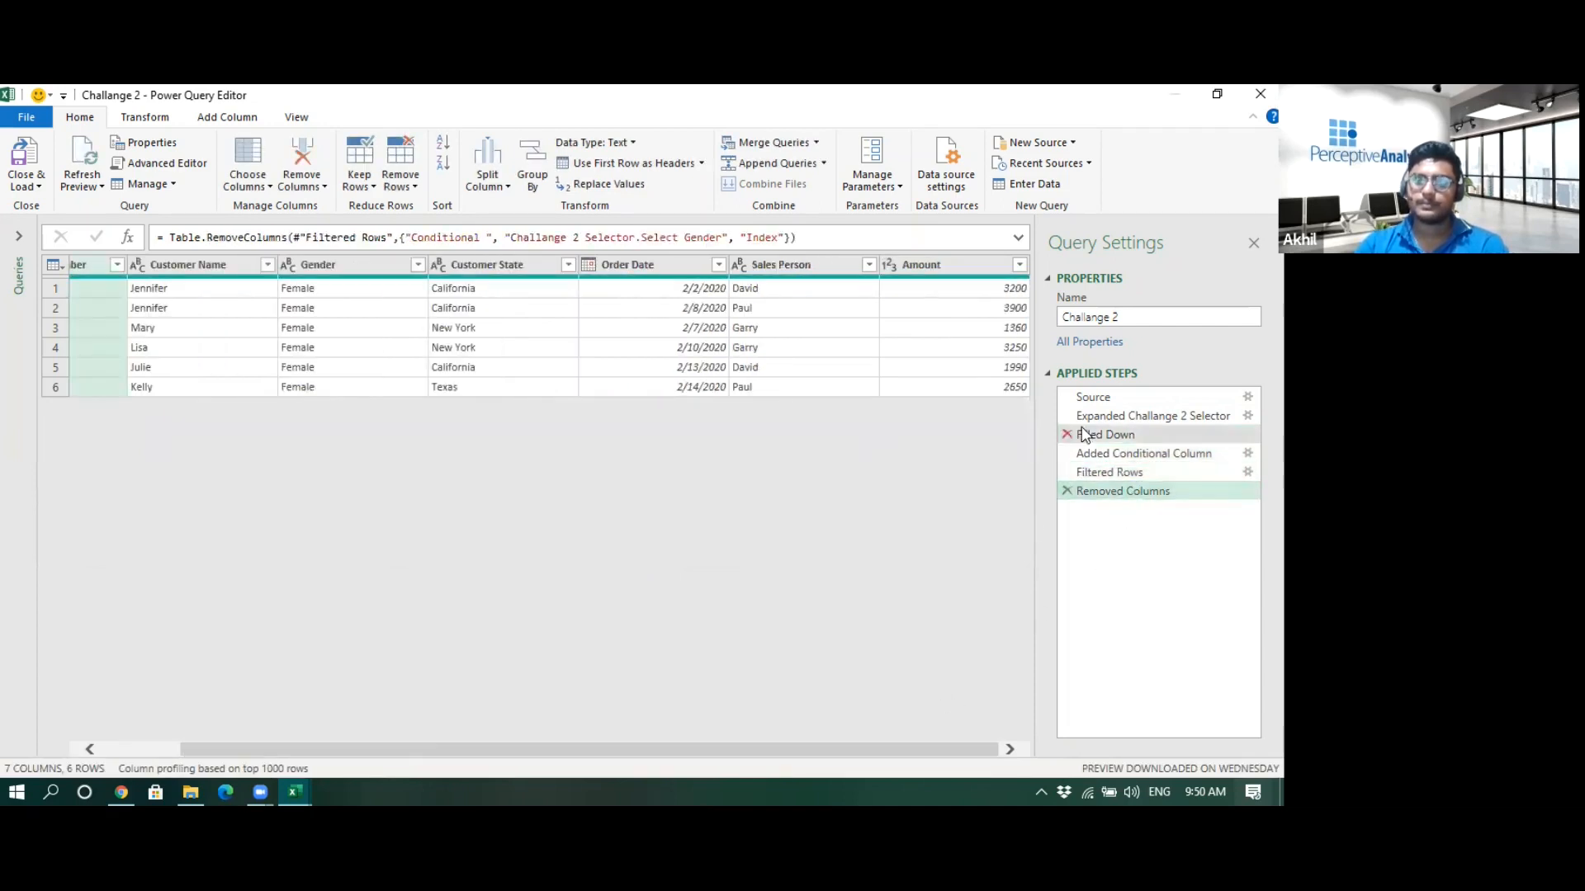
left_click(1123, 414)
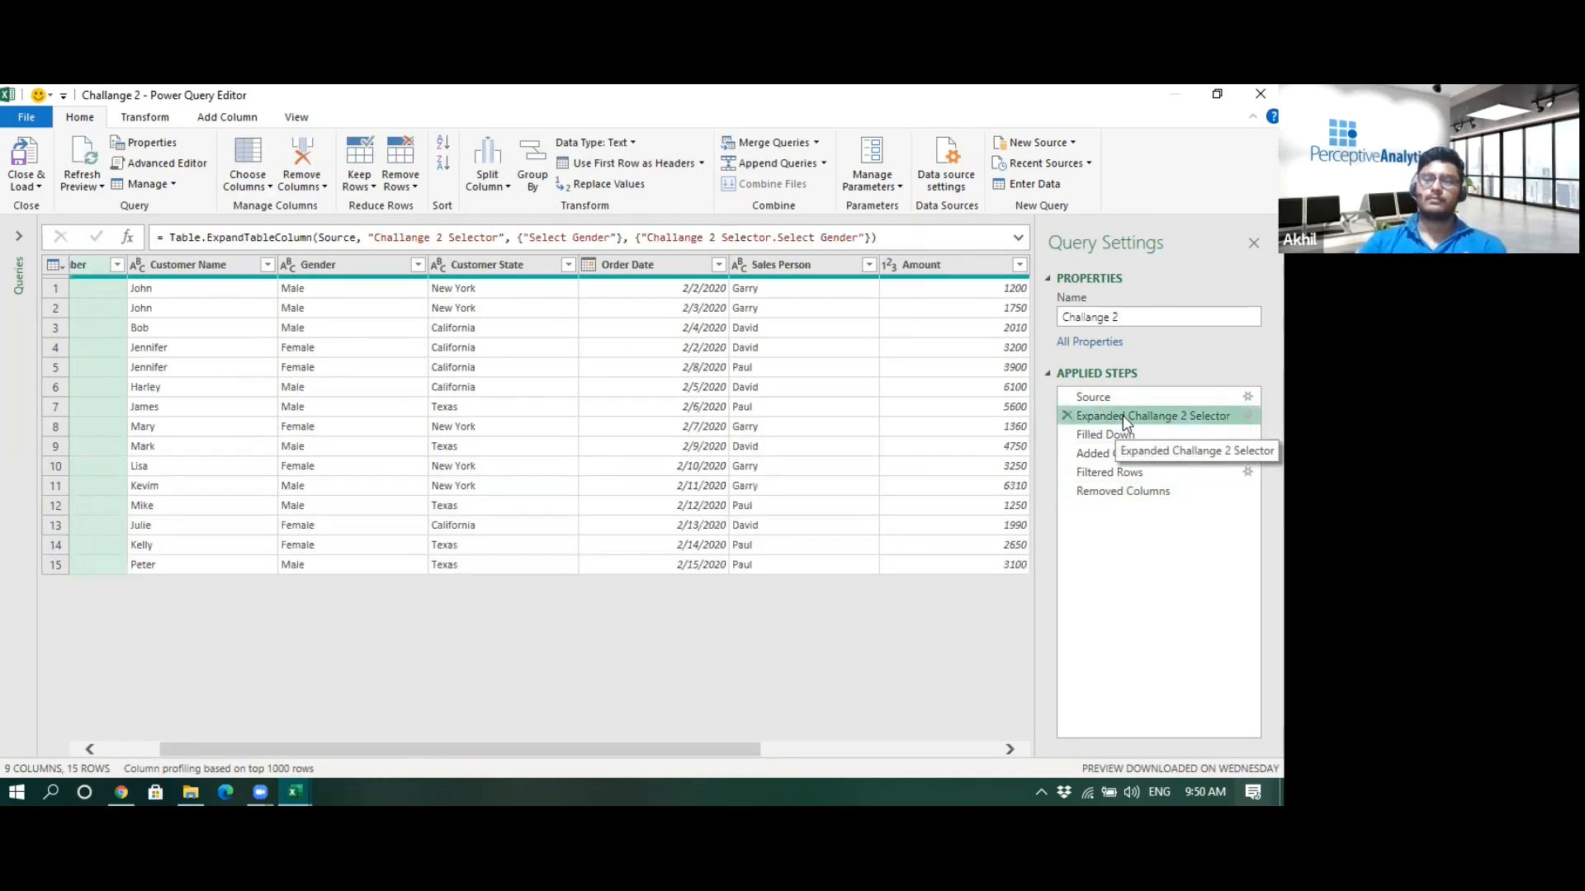
left_click_drag(711, 749, 994, 752)
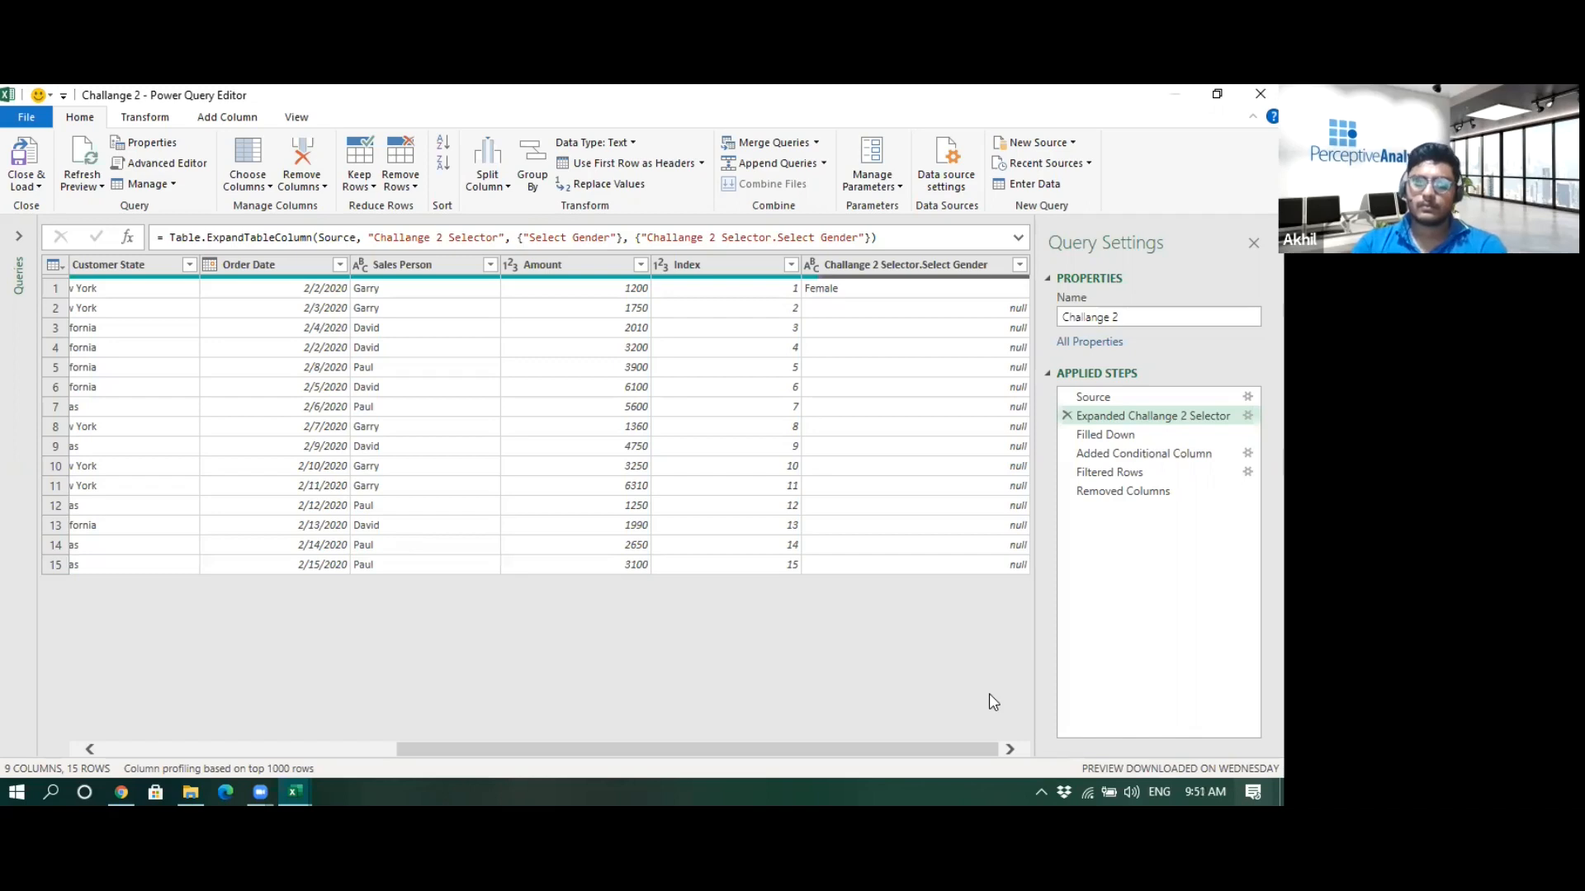
left_click(18, 236)
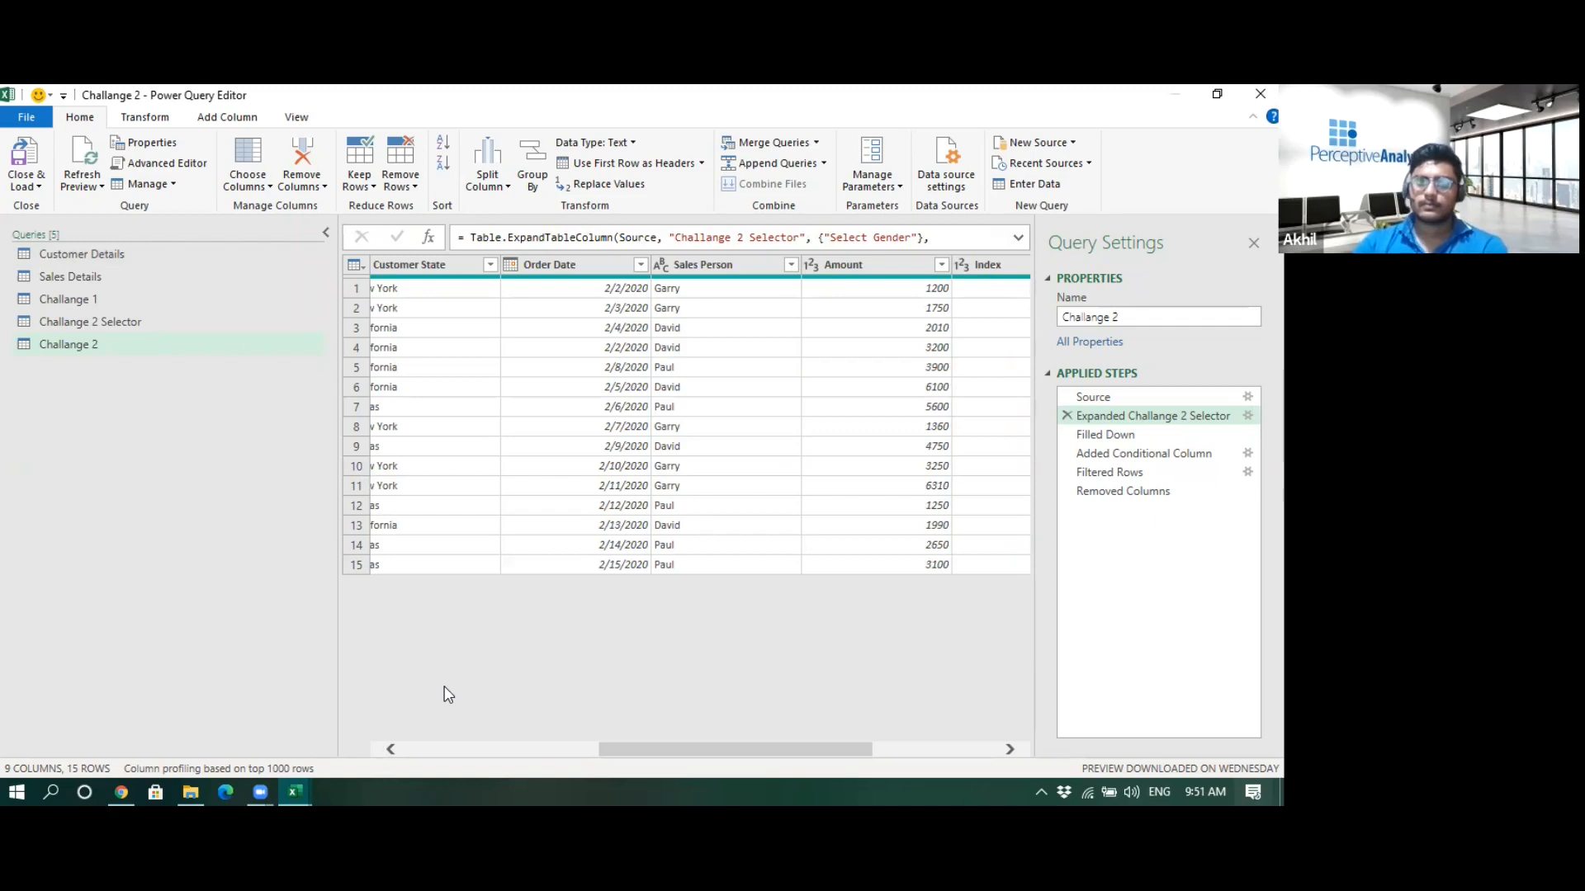
left_click_drag(336, 636, 232, 634)
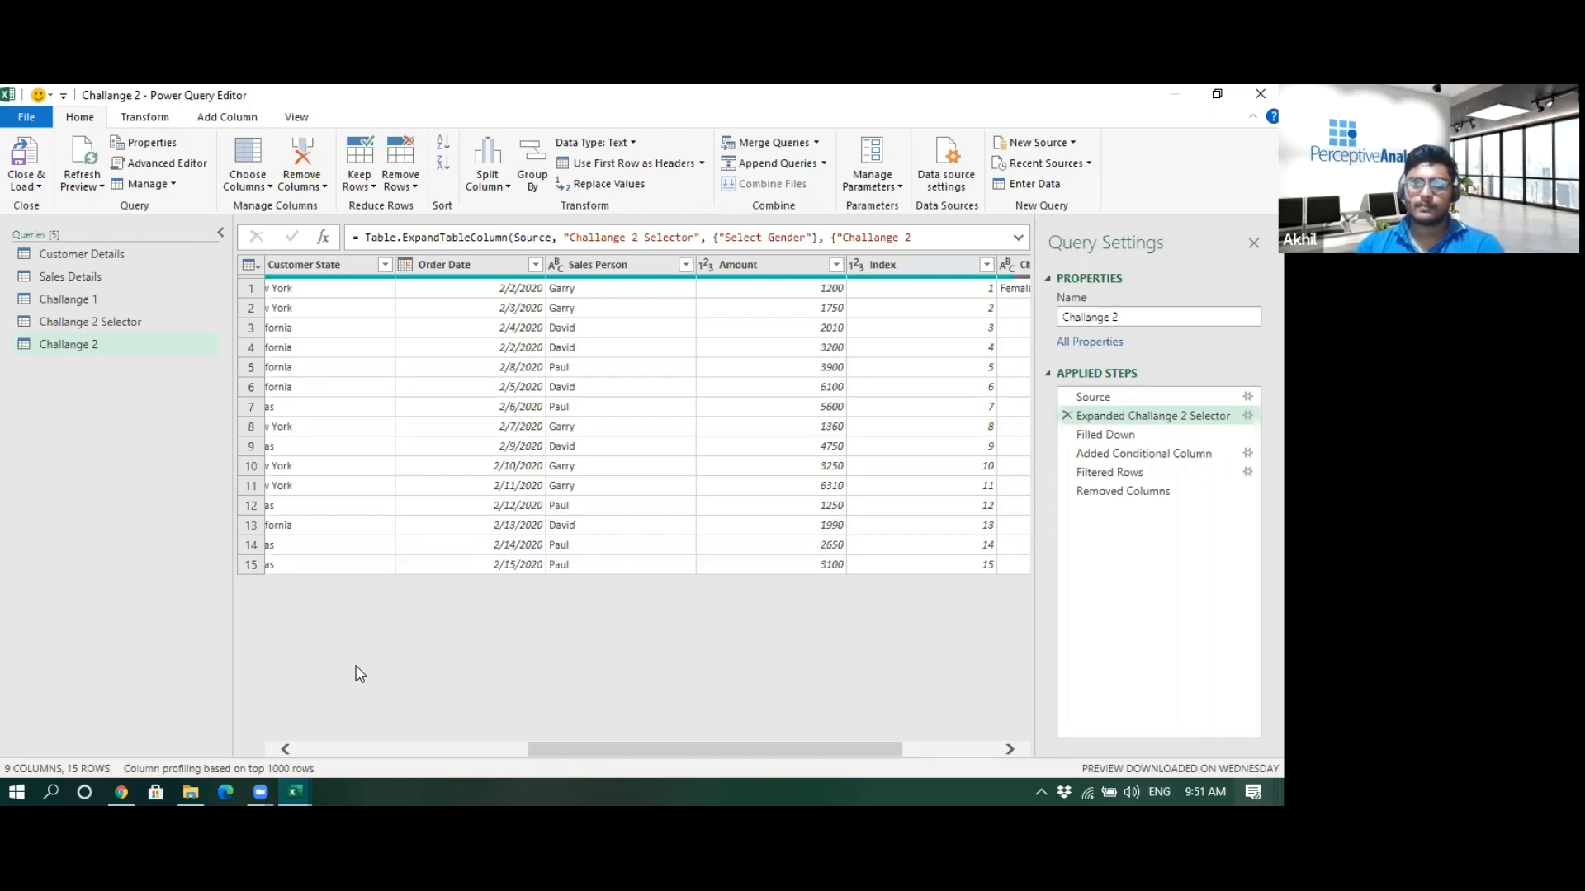
left_click(210, 128)
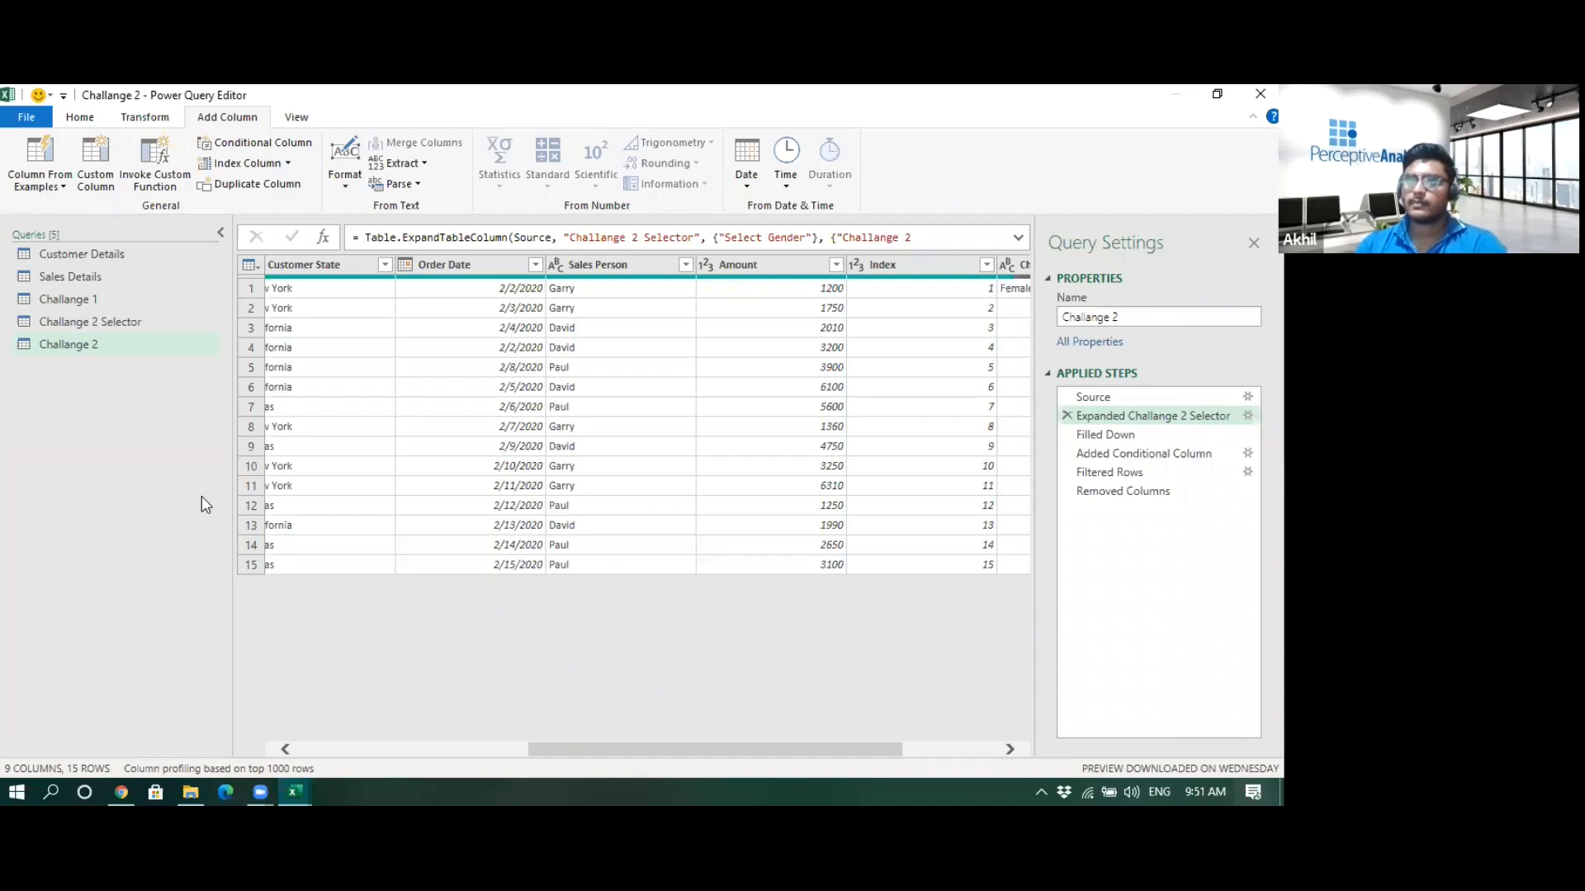
key("alt+Tab")
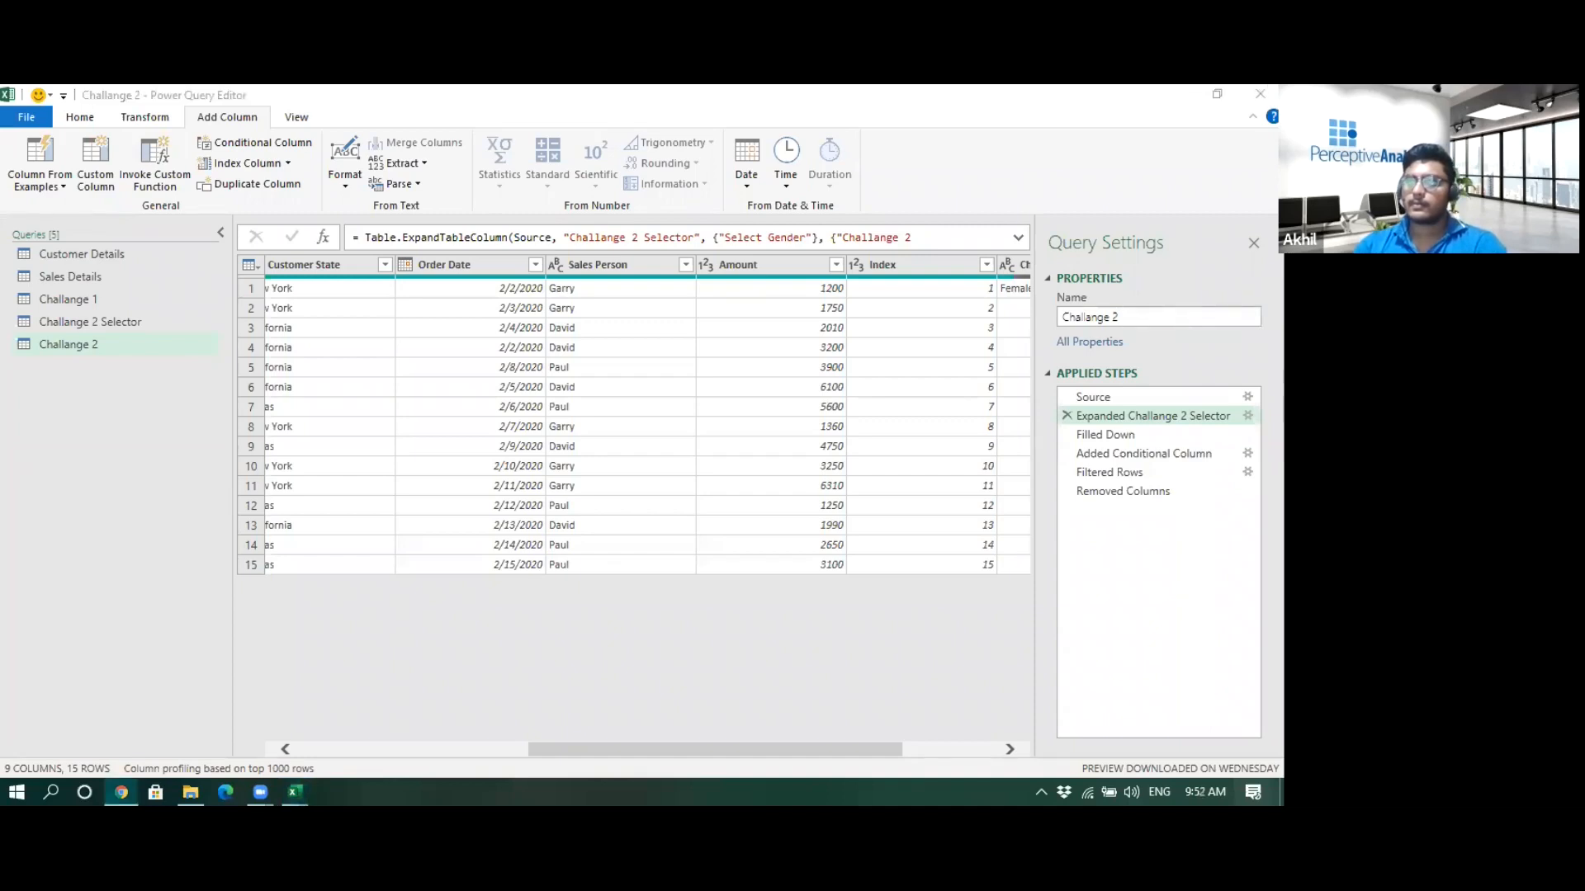
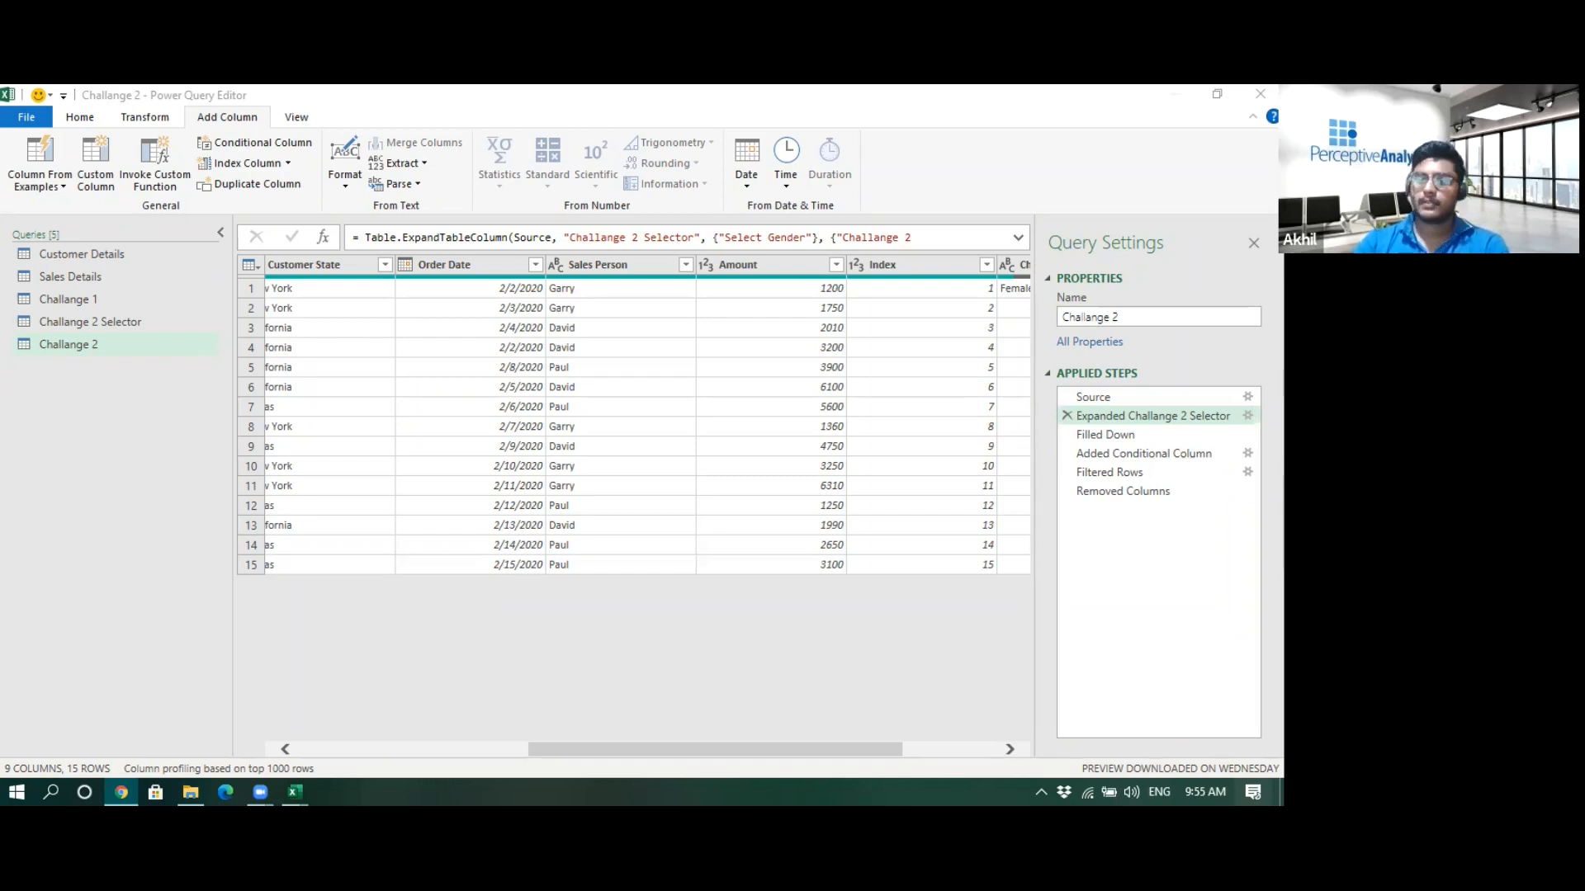
- Close the Power Query editor and switch to the Challange 3 sheet
left_click(297, 784)
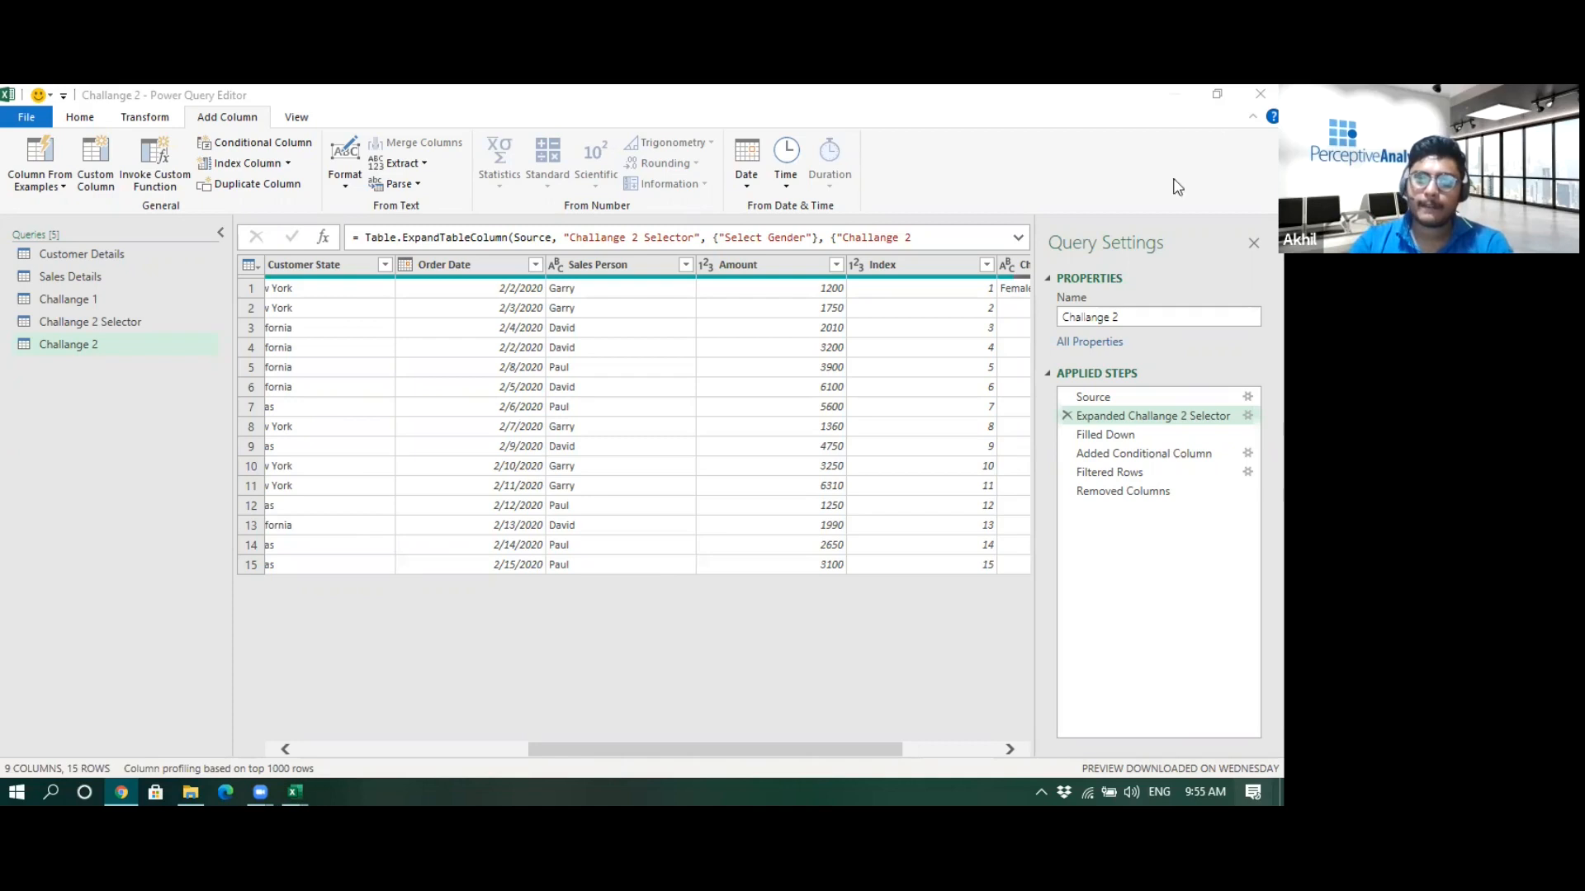
left_click(1259, 93)
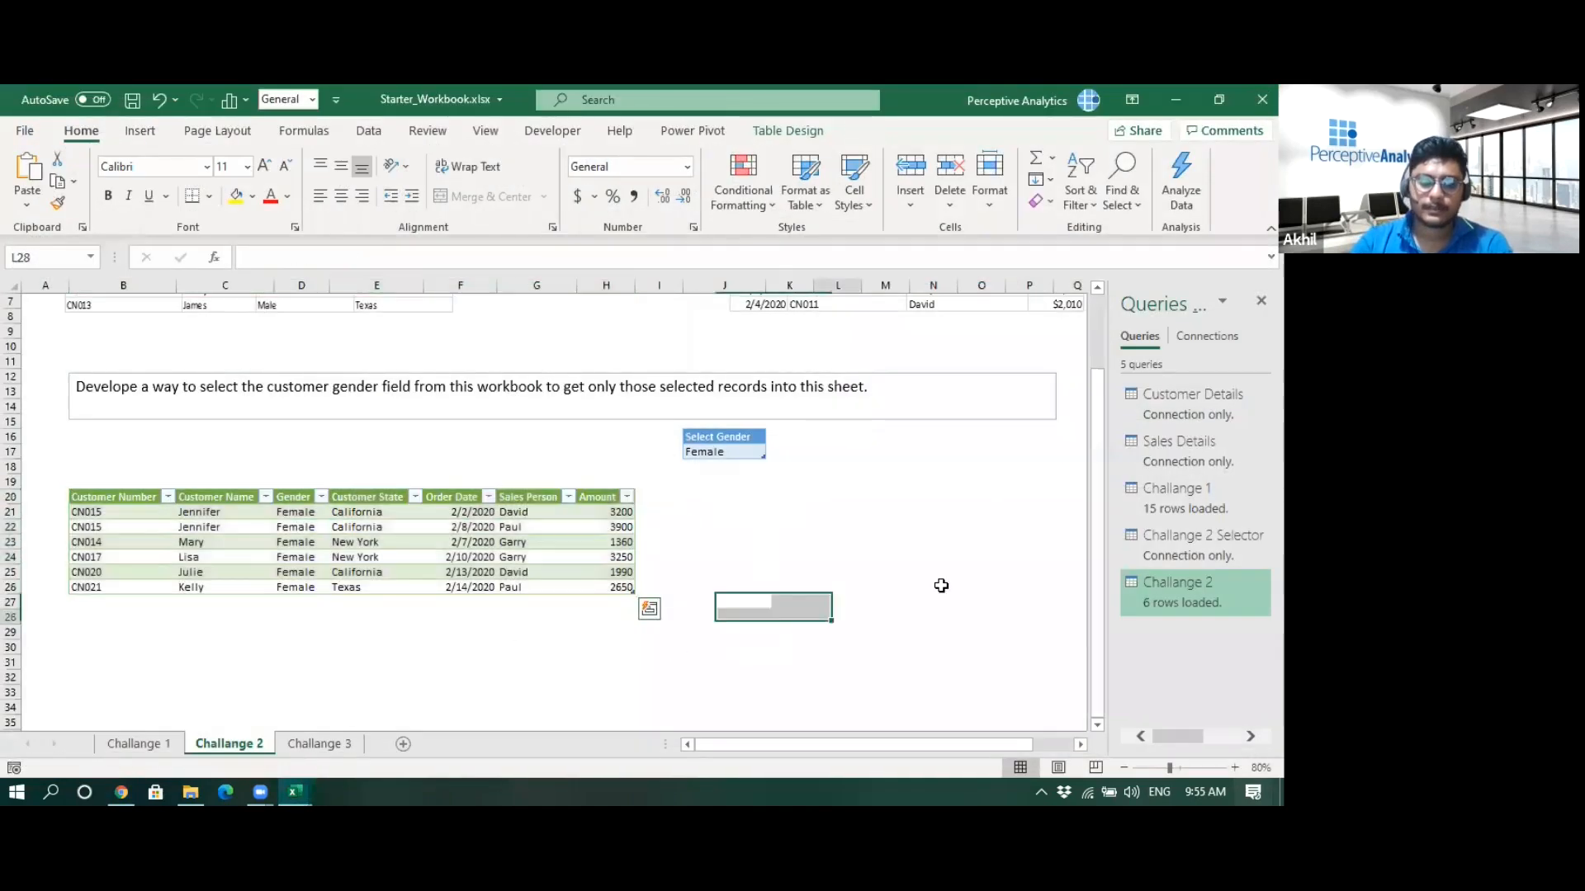
left_click(320, 744)
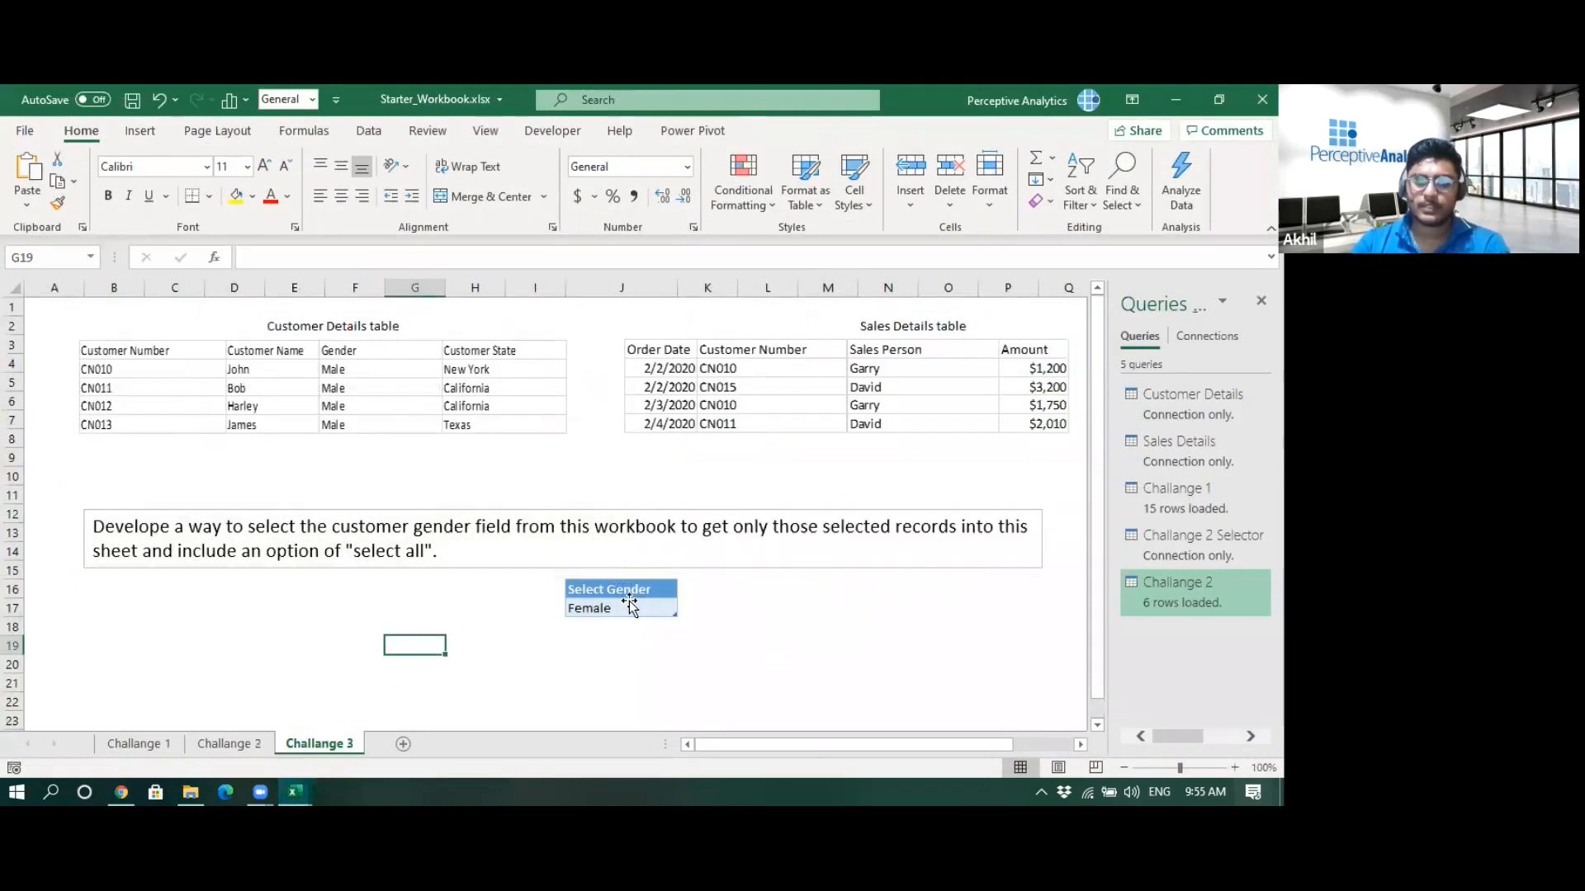
- Load the Challange 3 Select Gender table into Power Query and add an index column starting from 1
left_click(629, 604)
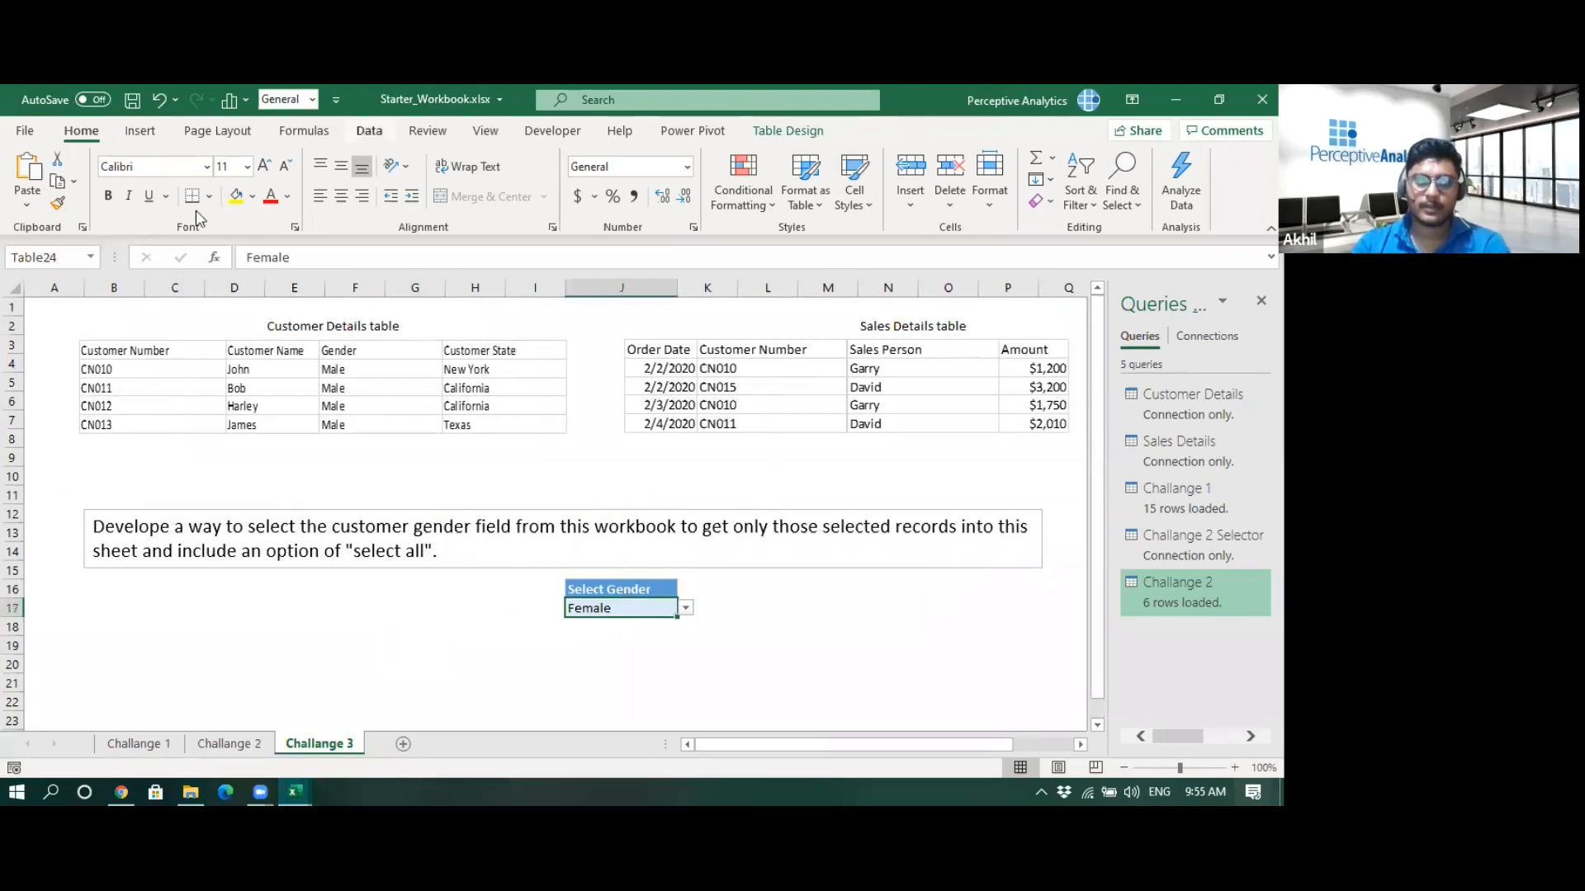
left_click(369, 131)
left_click(101, 206)
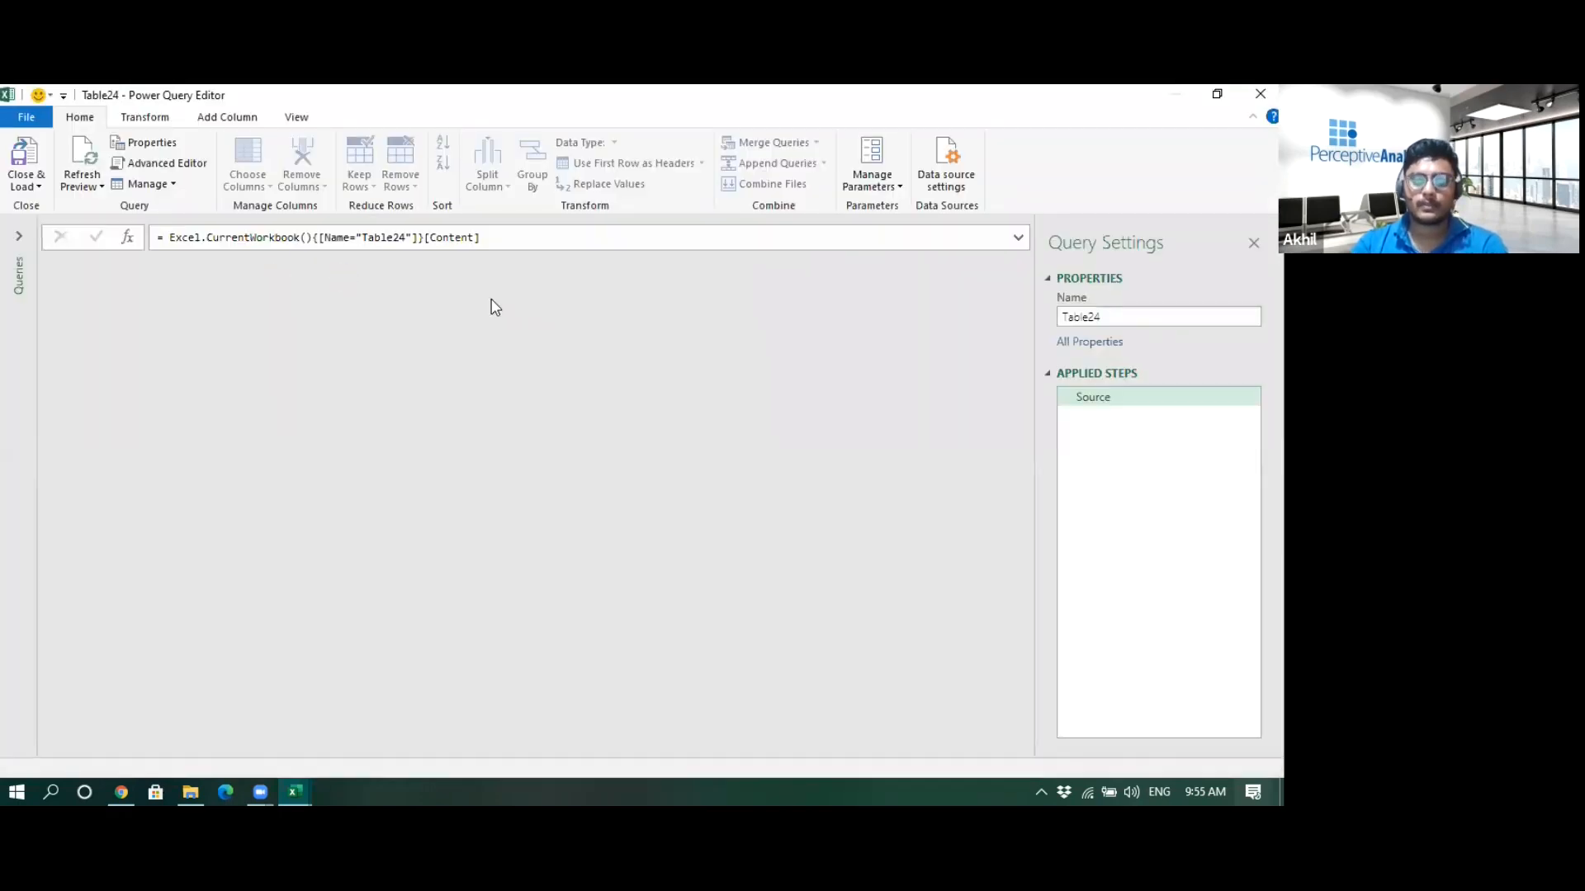
left_click(197, 117)
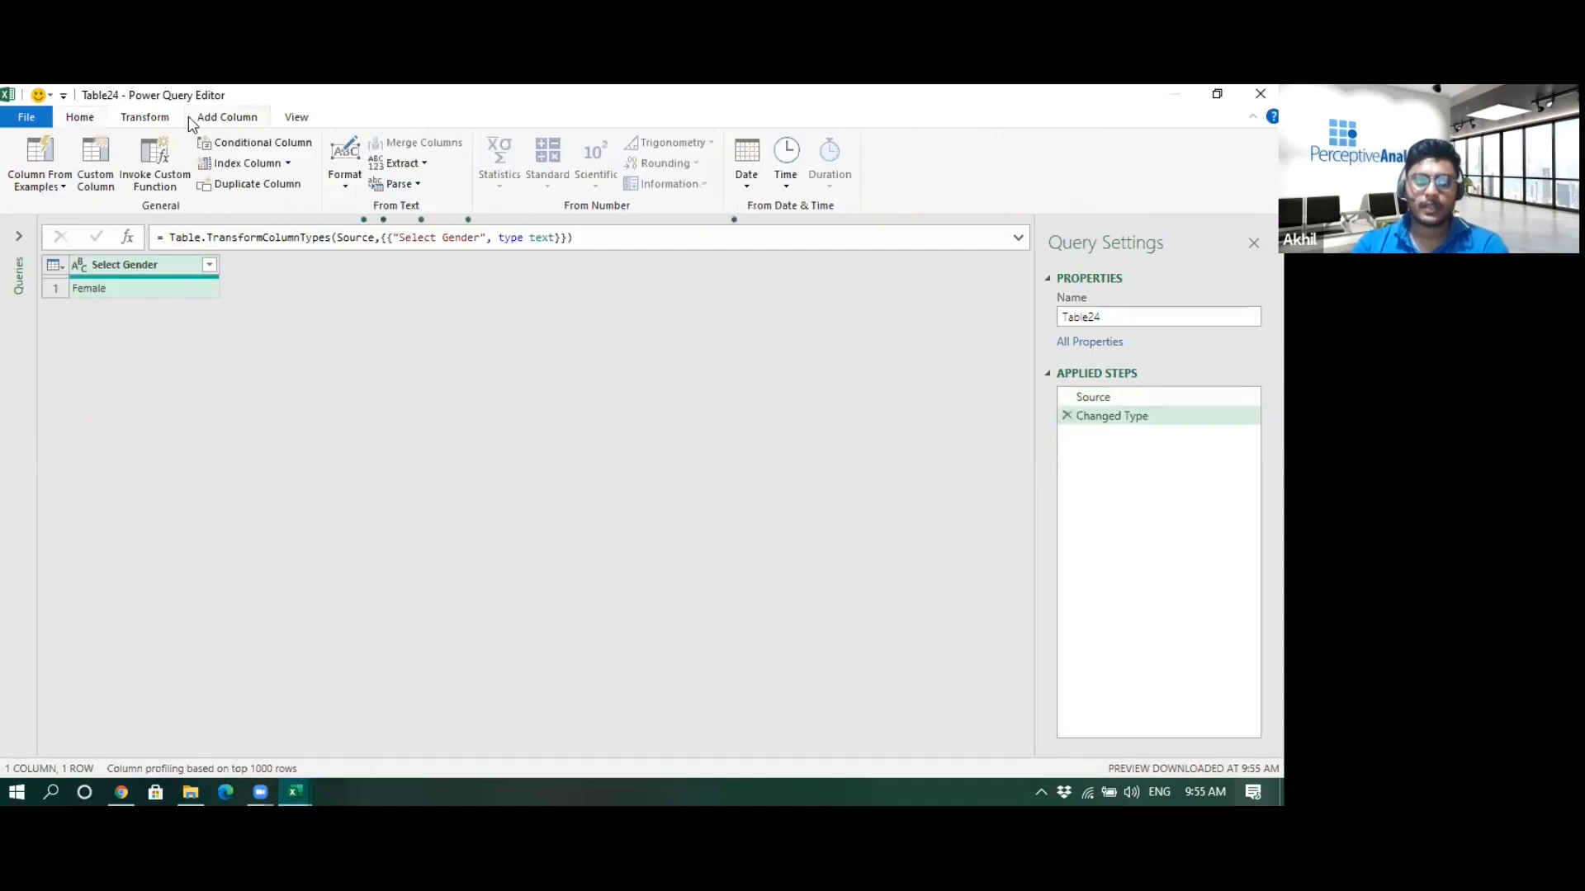
left_click(289, 164)
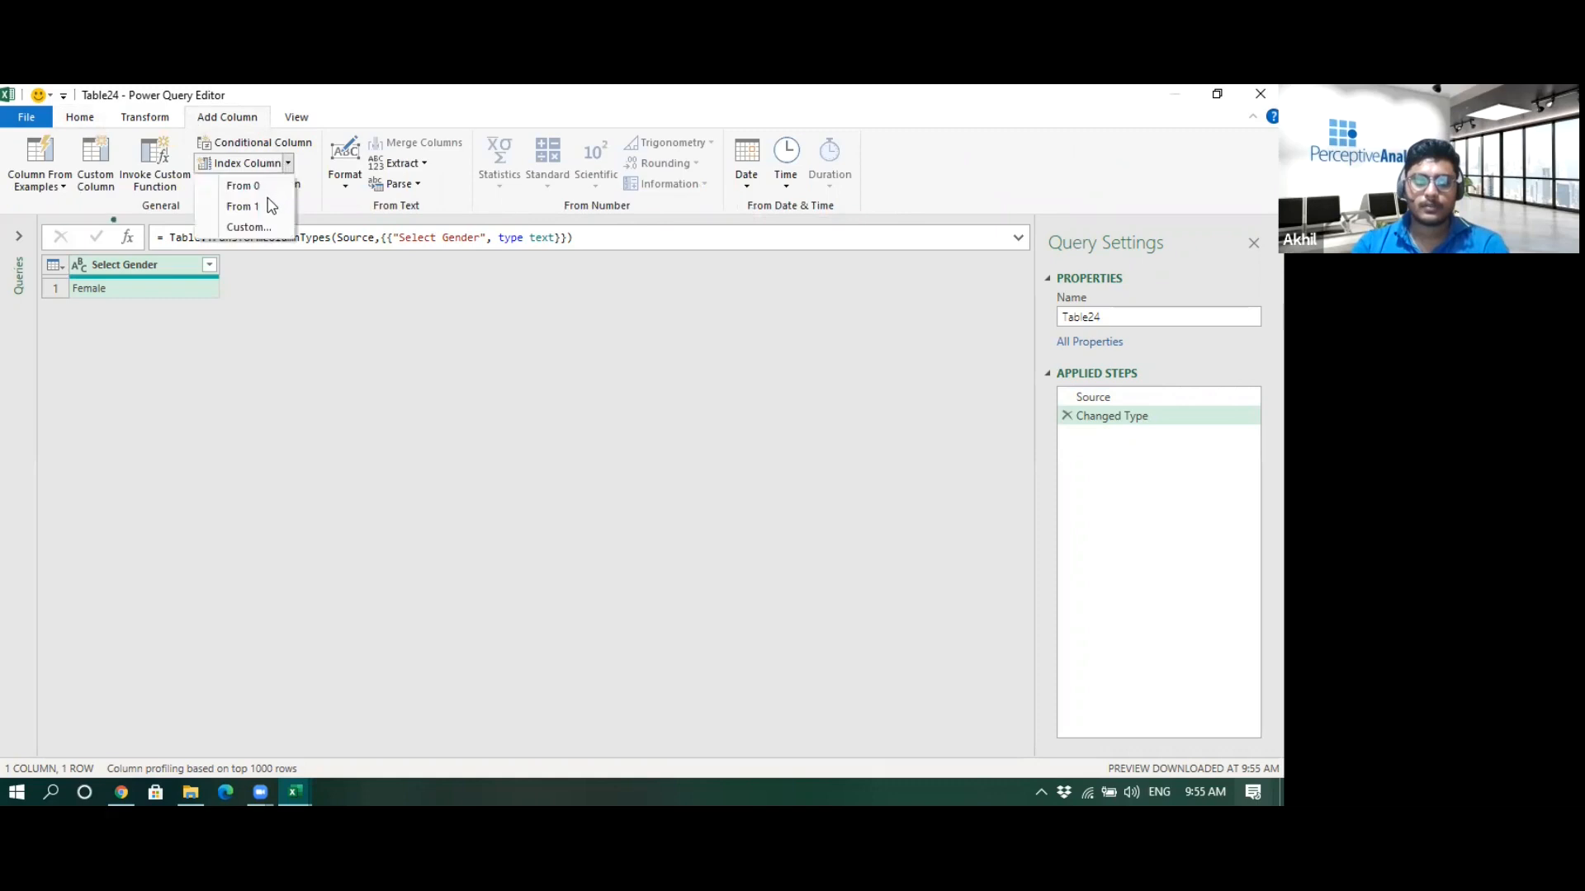
left_click(260, 207)
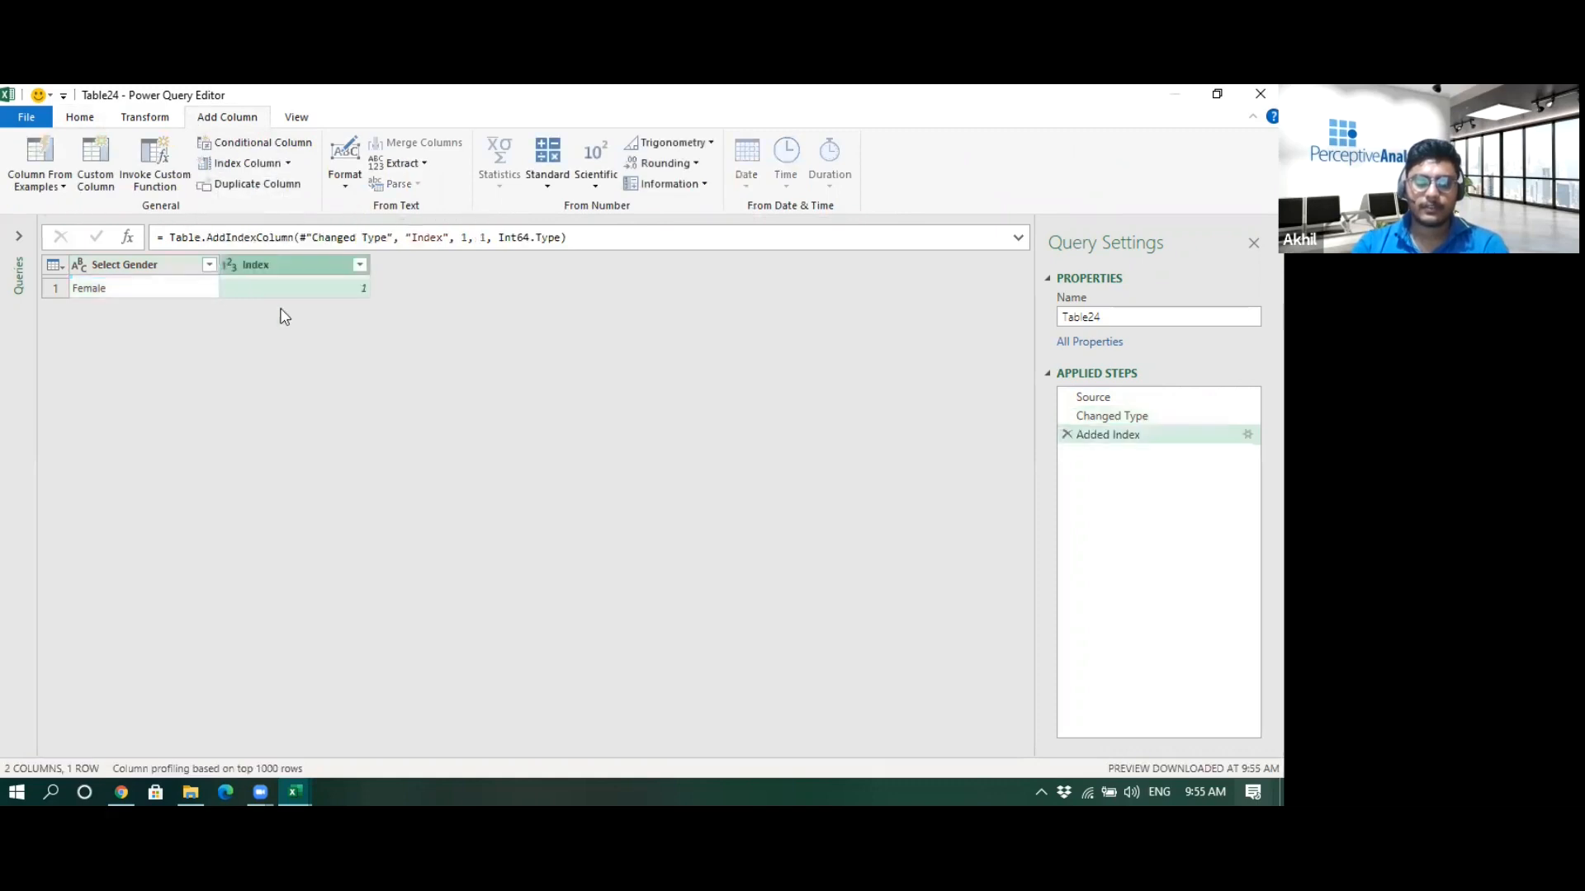
- Close and load the query as a connection only
left_click(26, 116)
left_click(96, 193)
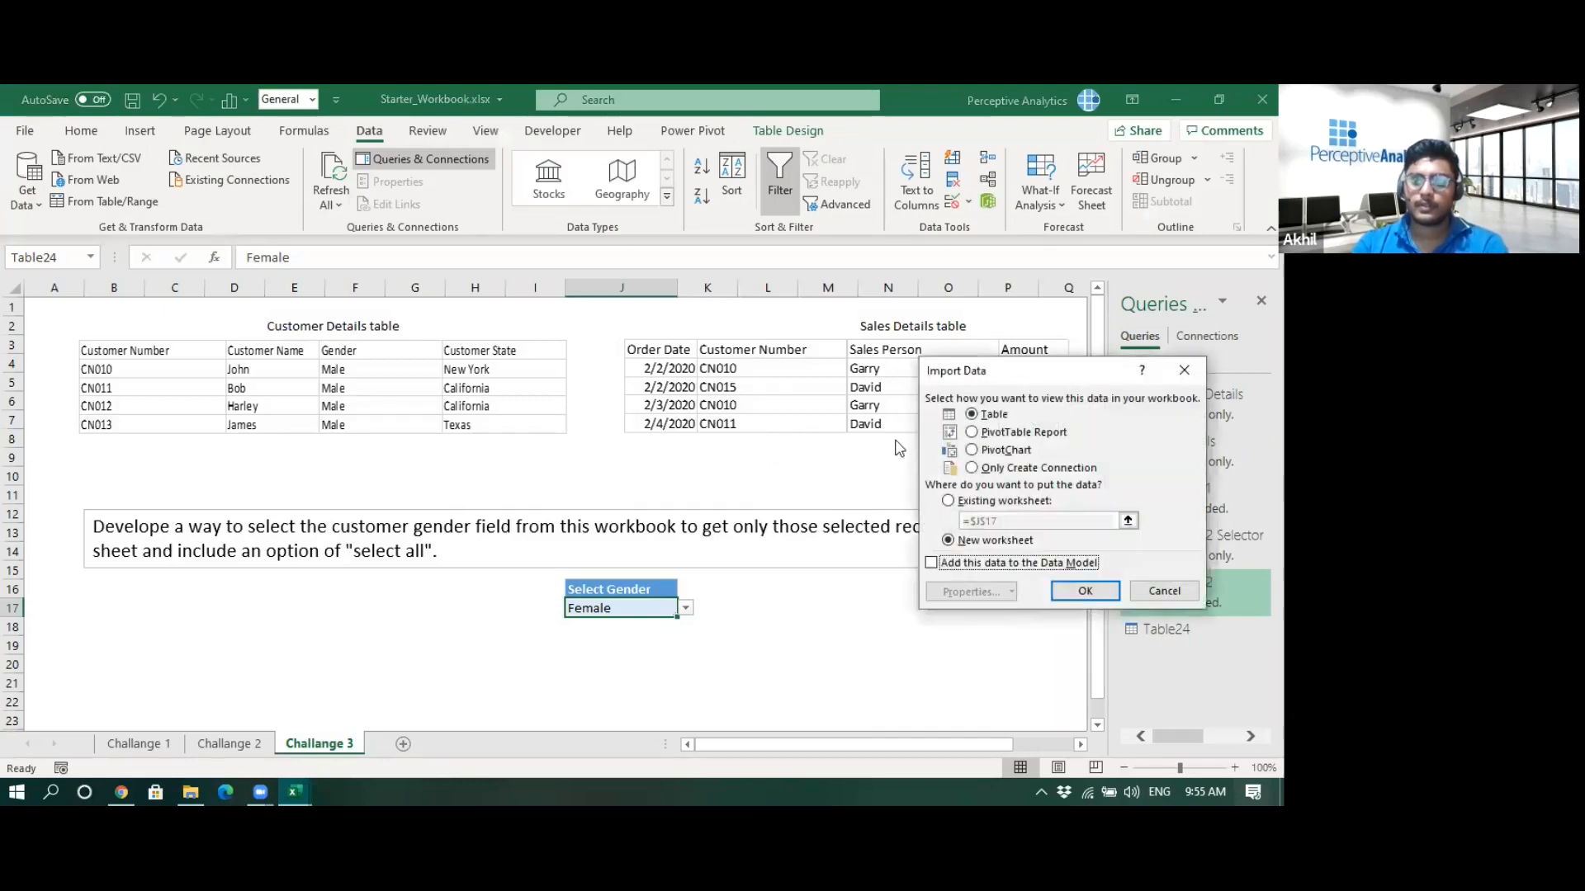
key("alt+o")
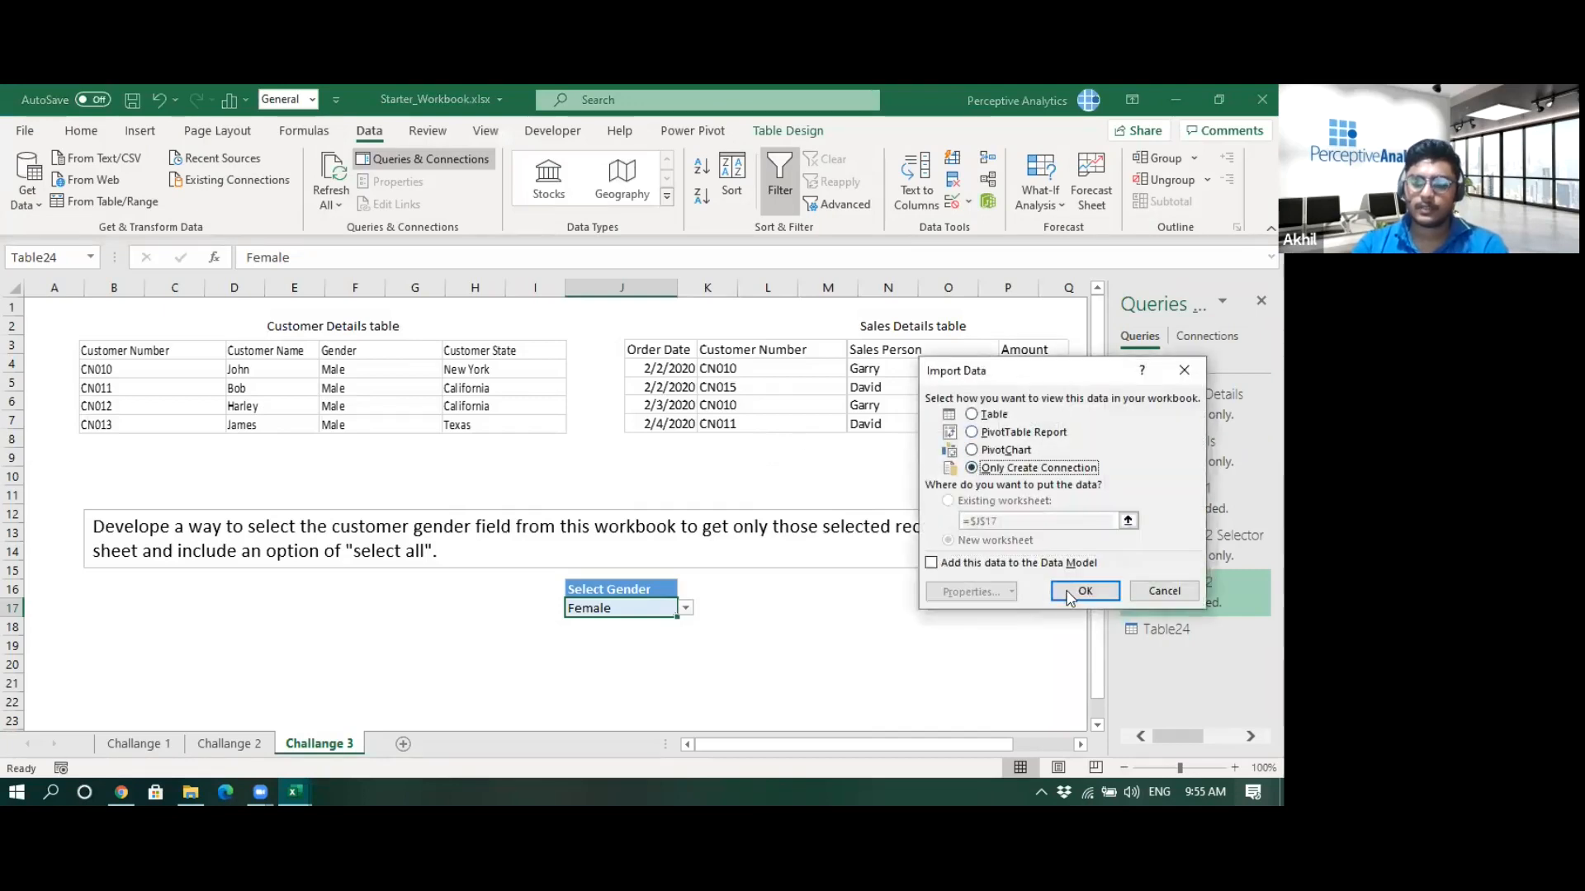
left_click(1085, 591)
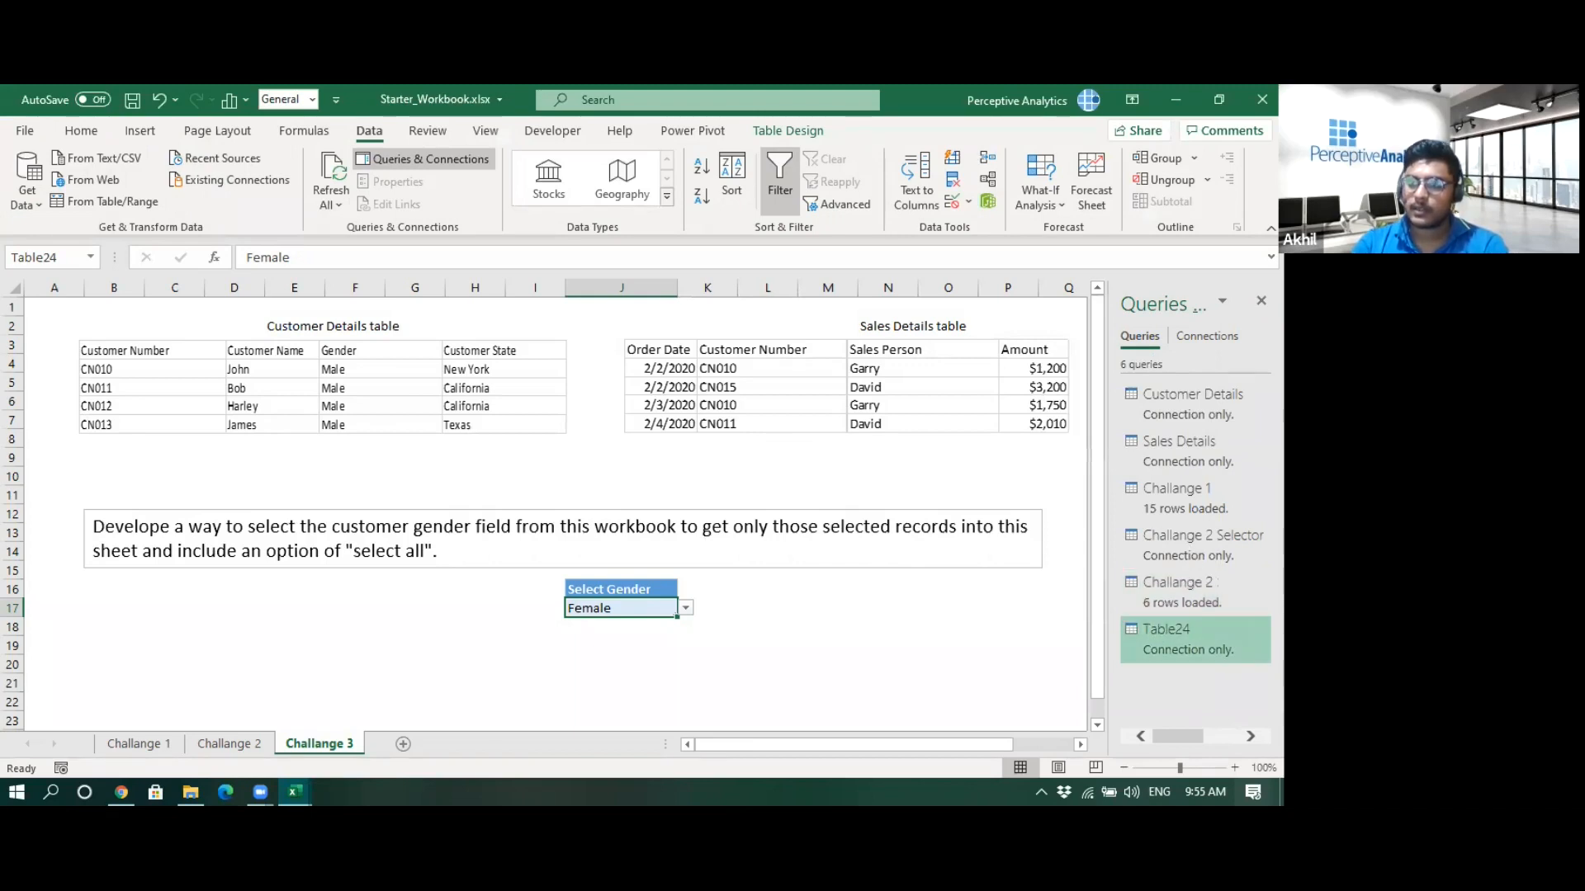
- Rename the new query to Challange 3 Selector
left_click(1130, 623)
type("Challange 3 Selector")
key("Return")
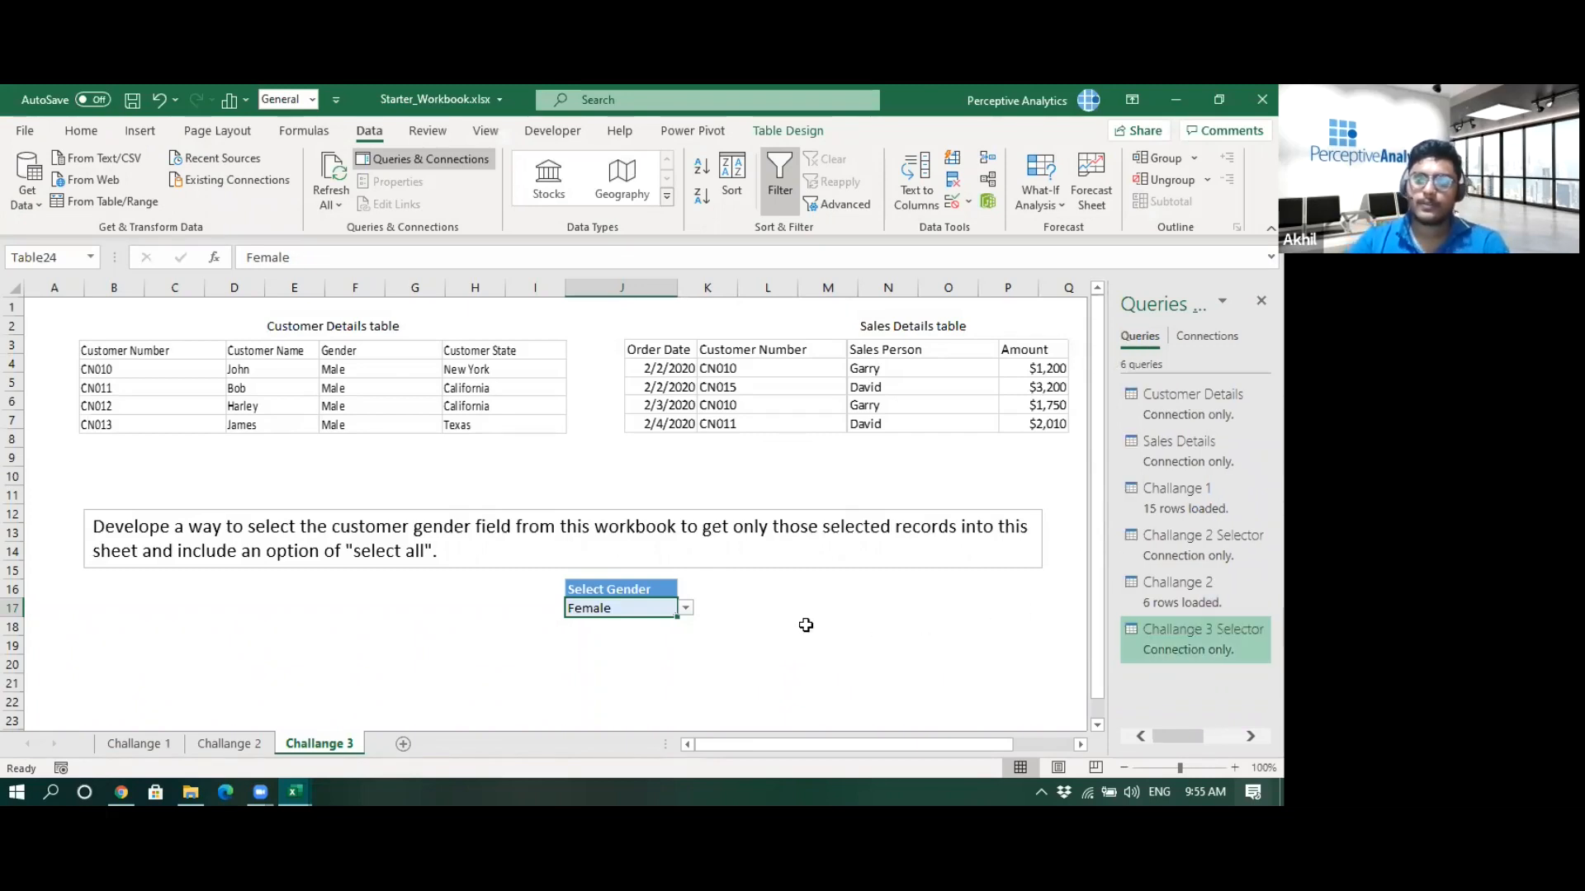
left_click(842, 625)
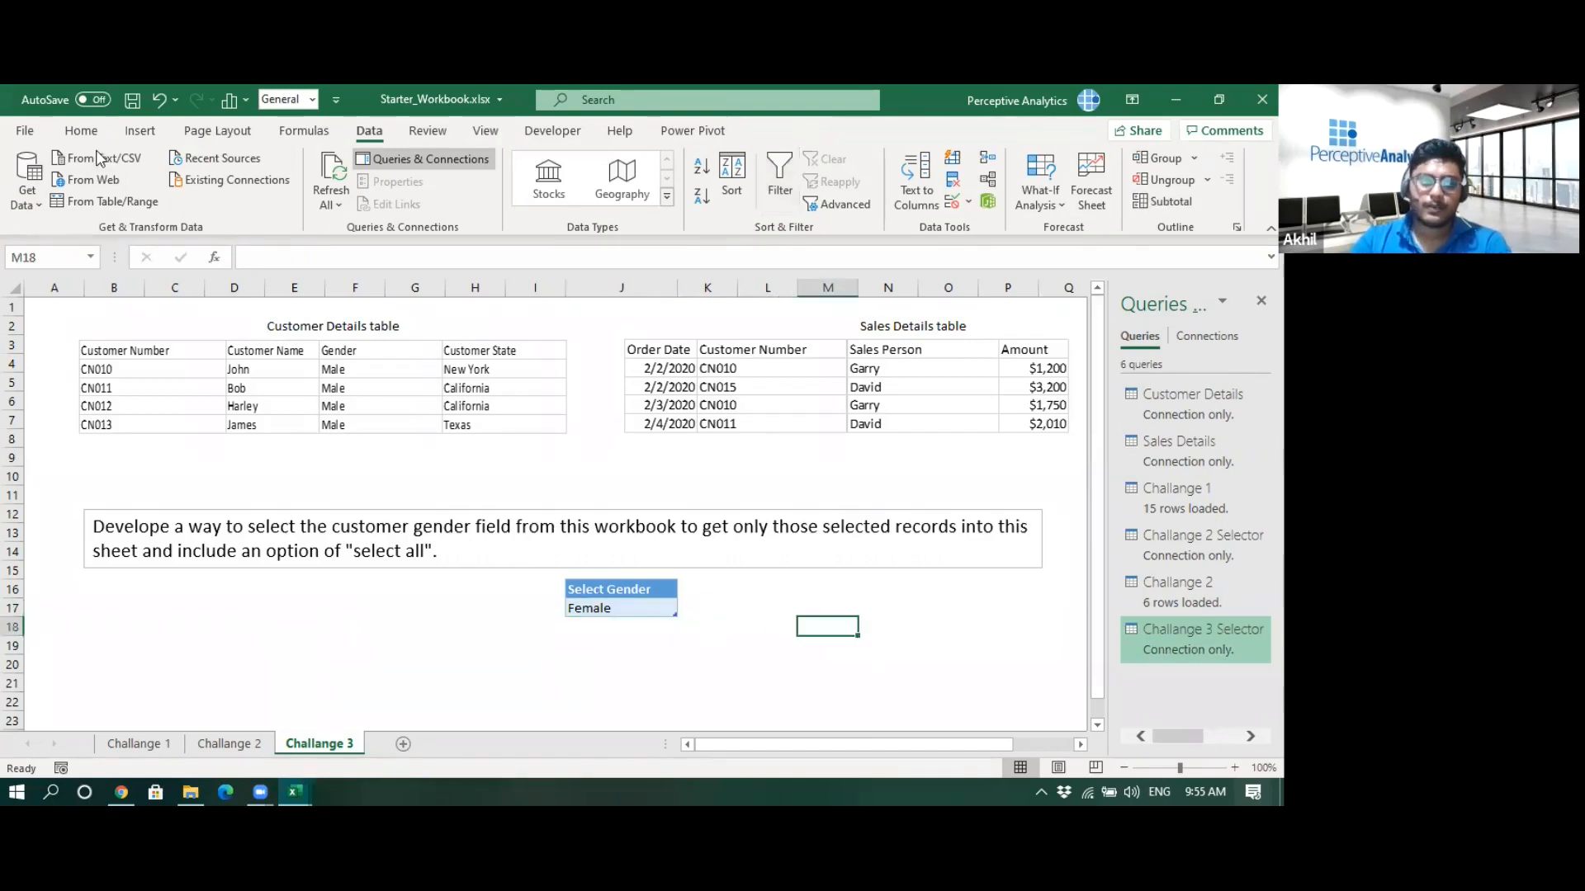
- Merge Challange 1 with Challange 3 Selector, matching the Index columns with a left outer join
left_click(25, 132)
left_click(38, 139)
left_click(28, 192)
mouse_move(165, 467)
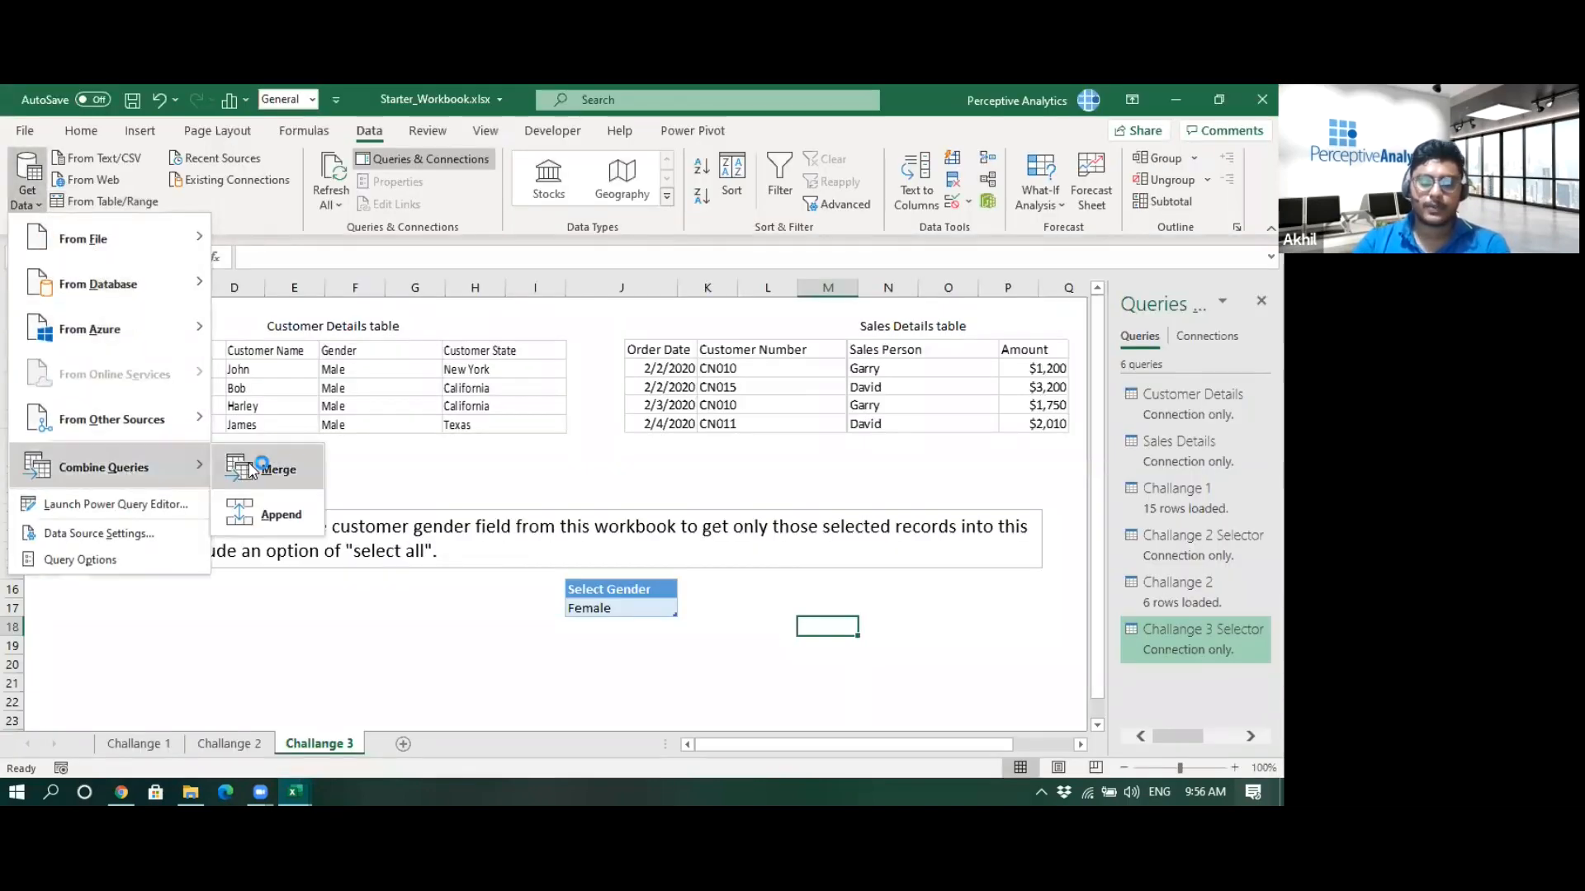
left_click(252, 469)
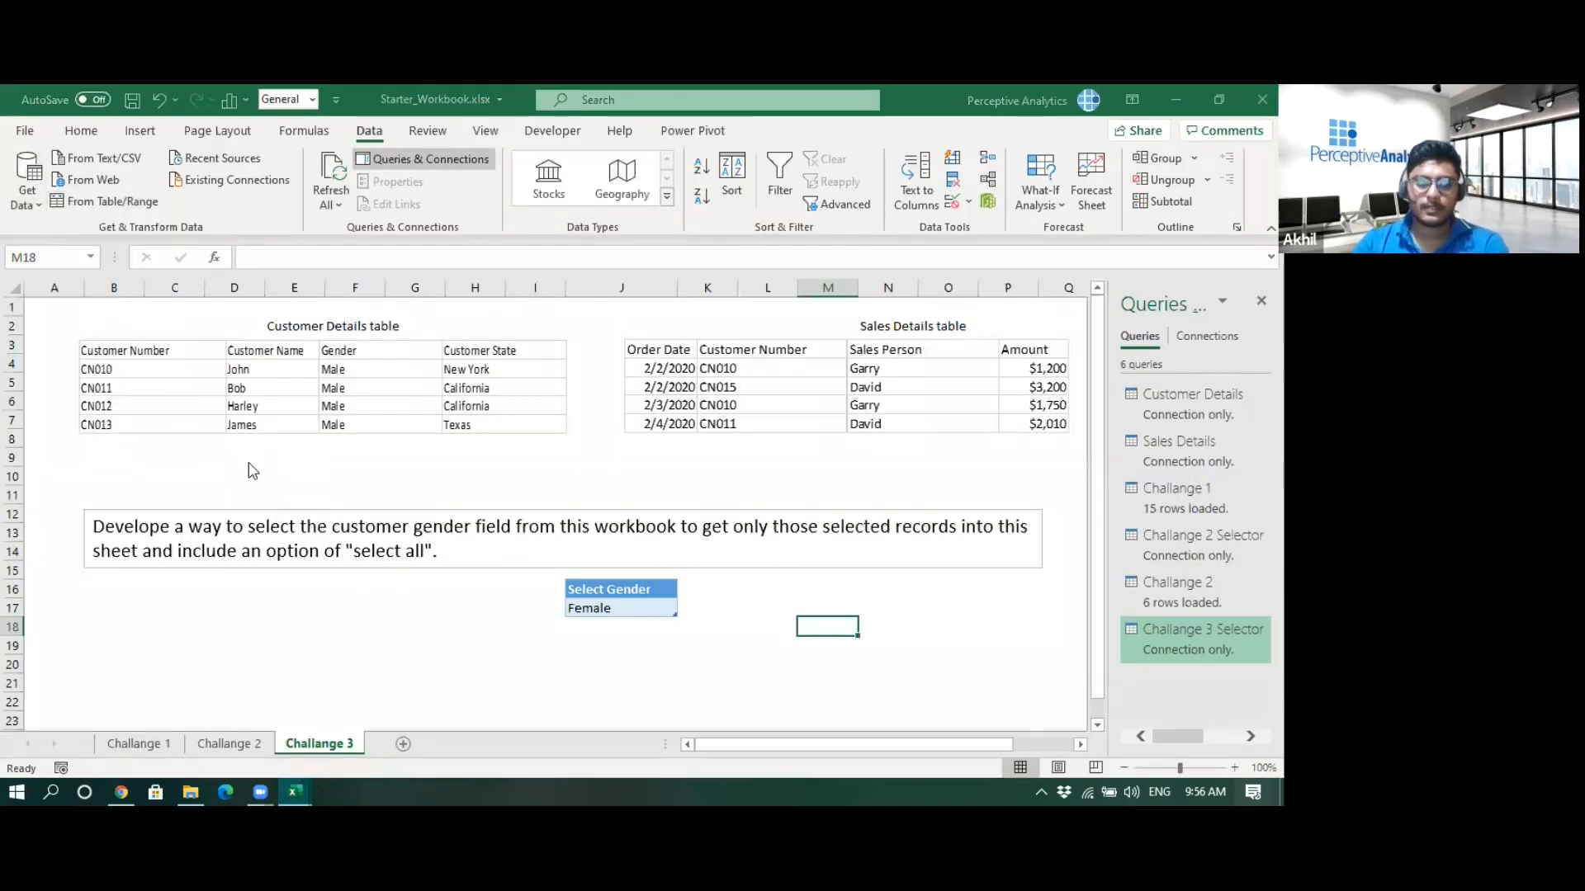
left_click(431, 239)
left_click(431, 258)
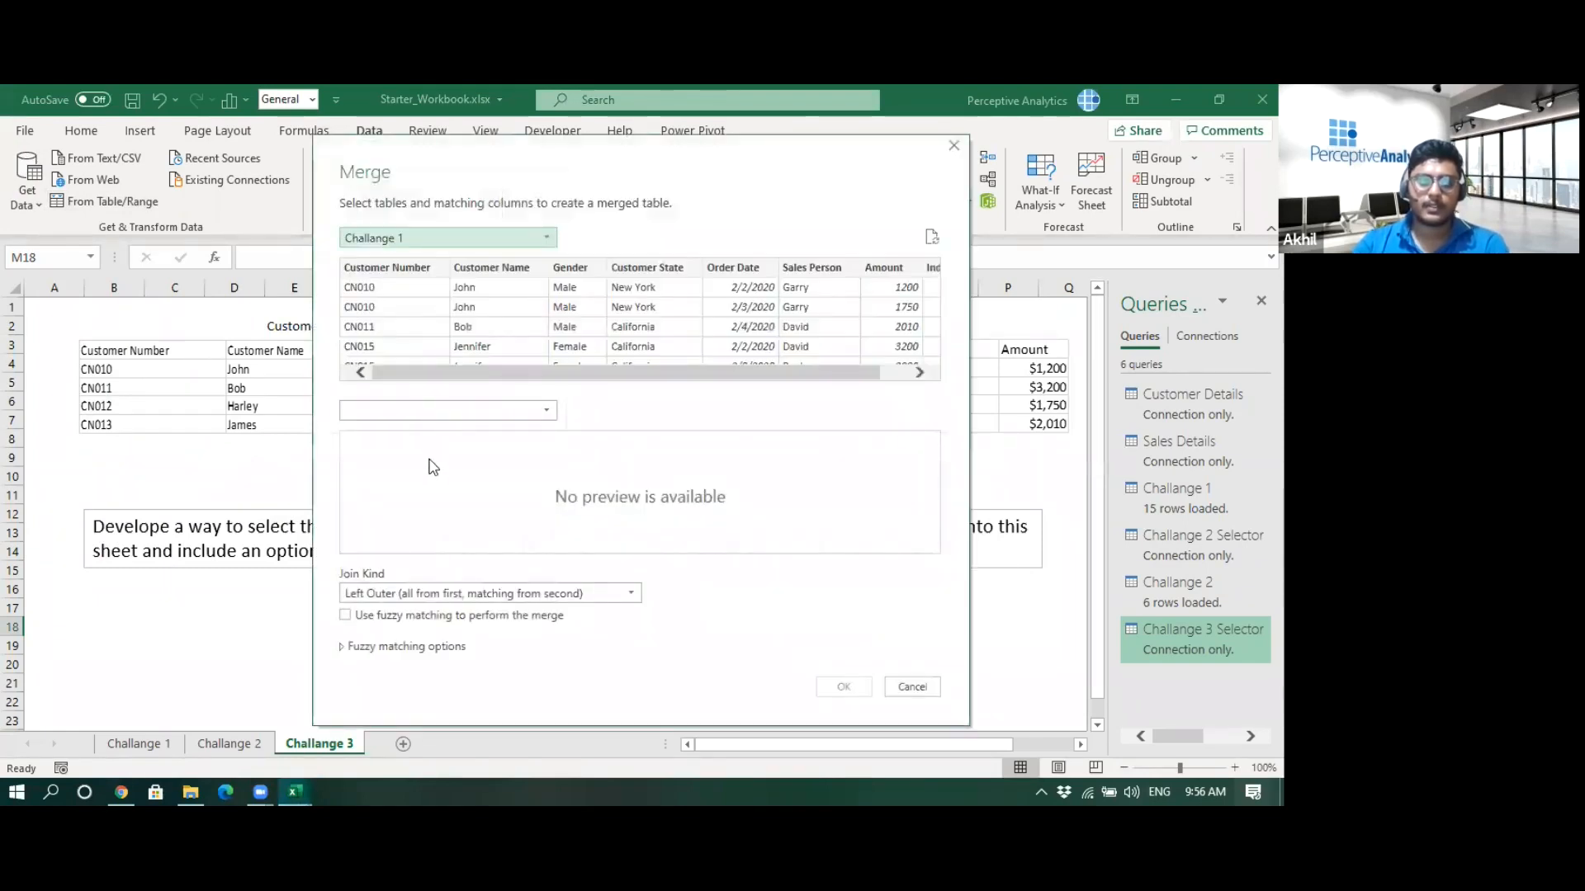
left_click(435, 410)
left_click(445, 489)
left_click_drag(797, 377, 896, 371)
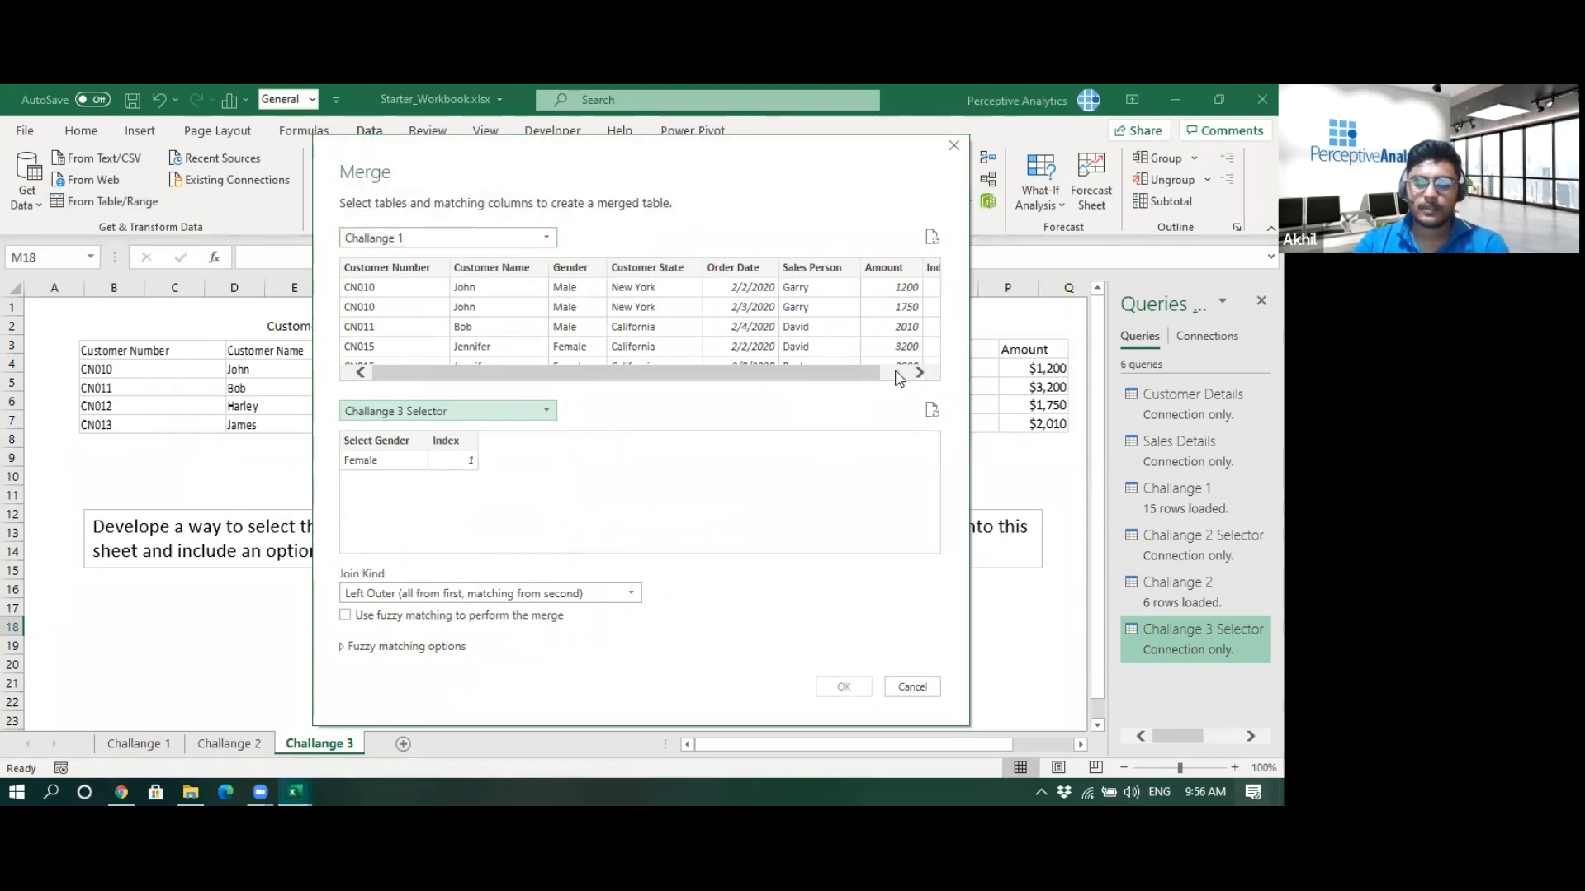
left_click(446, 440)
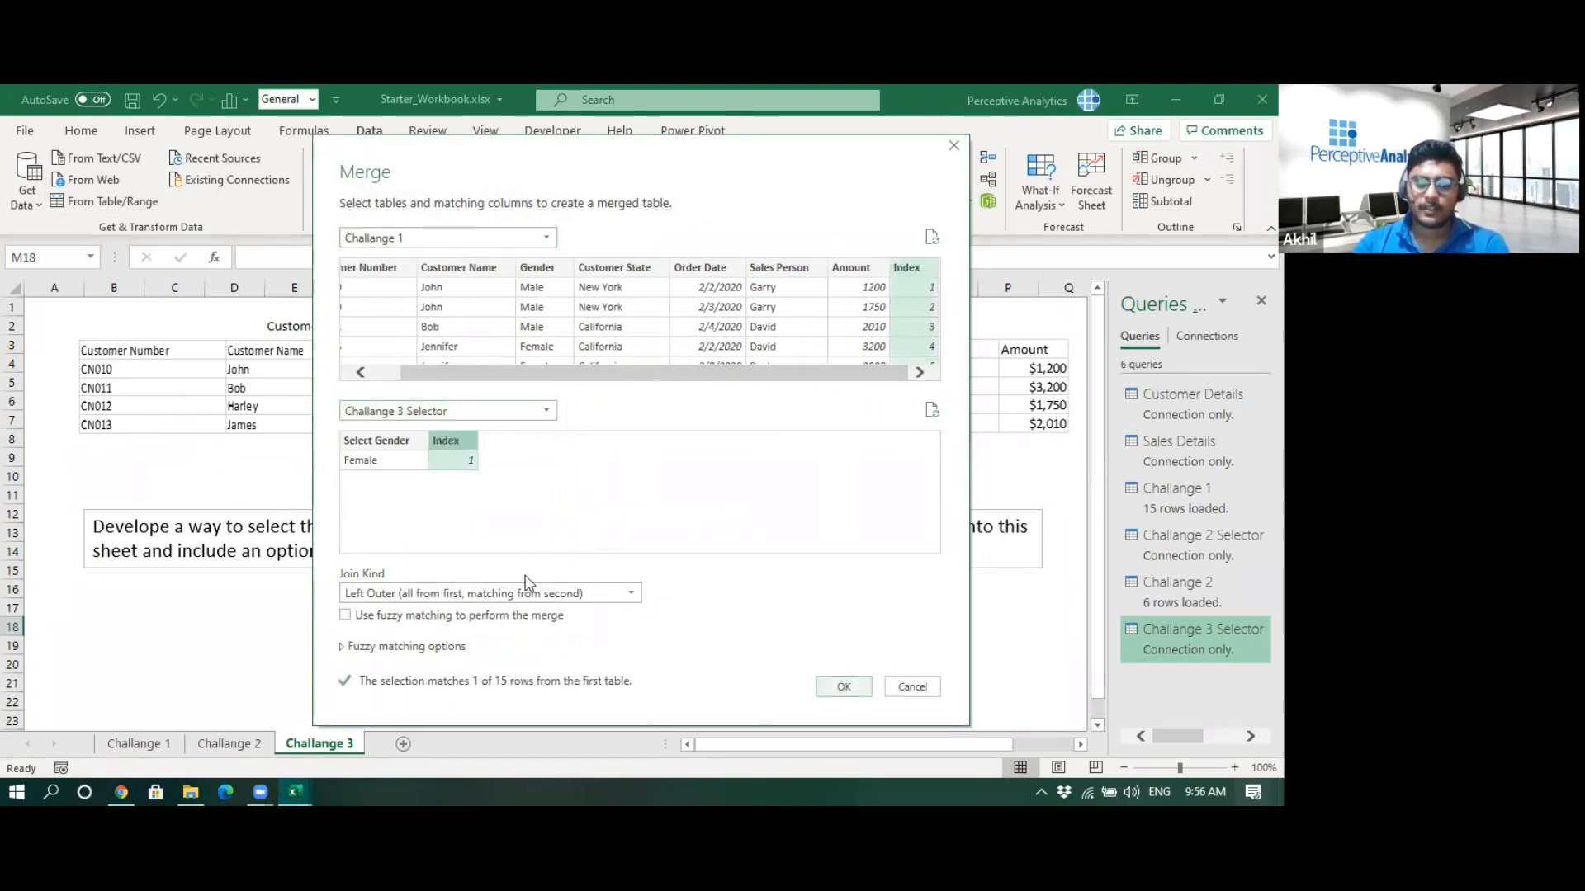
left_click(841, 688)
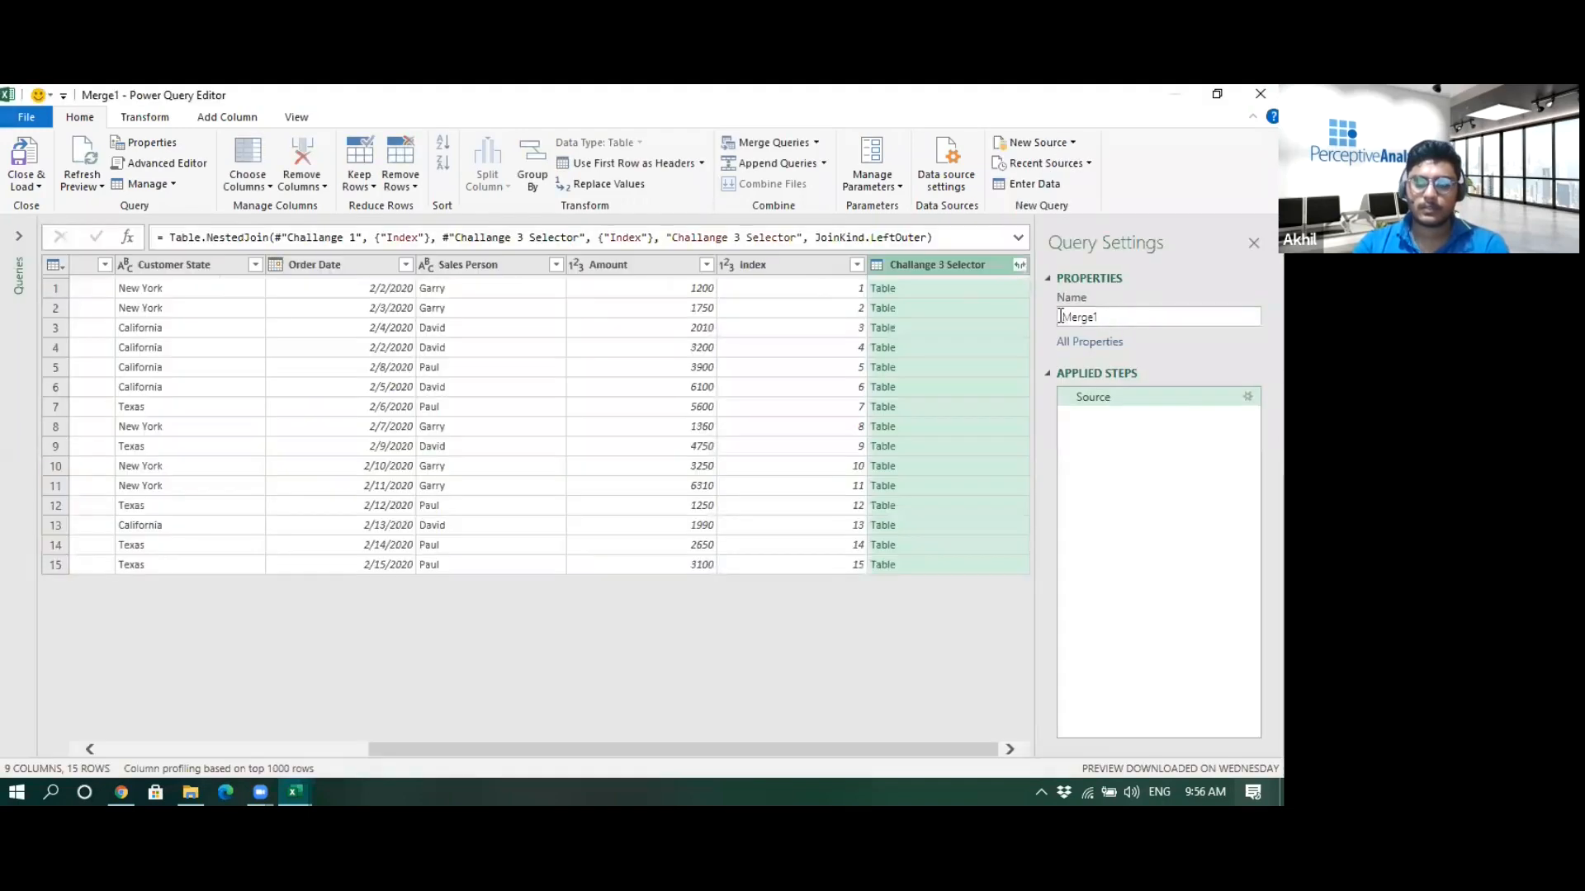
- Rename the merged query to Challange 3
double_click(1064, 318)
type("Challange 3")
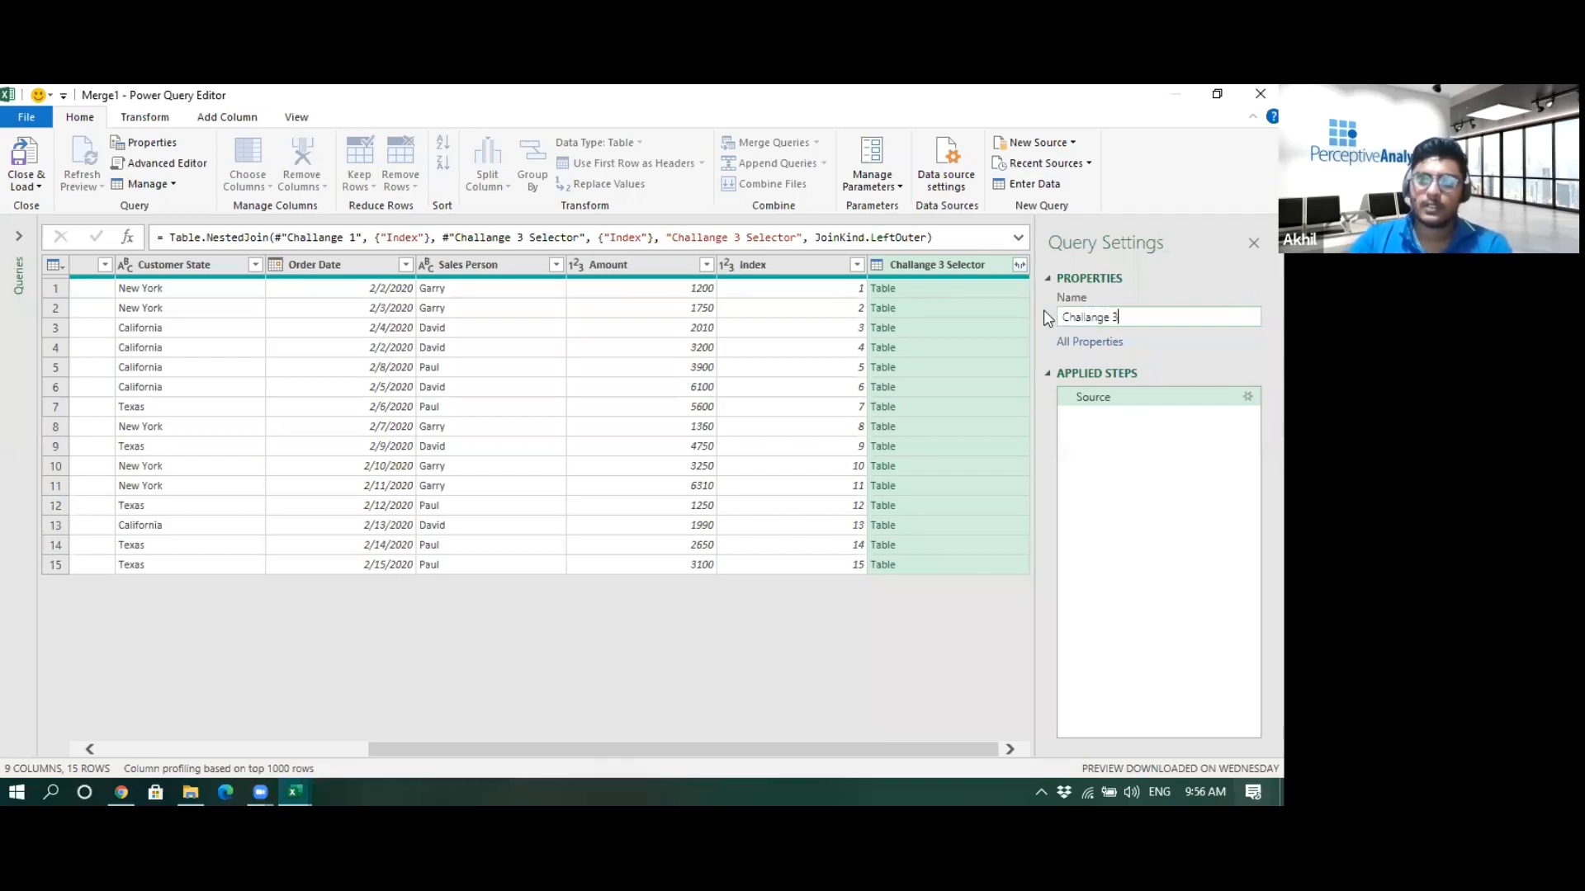
key("Return")
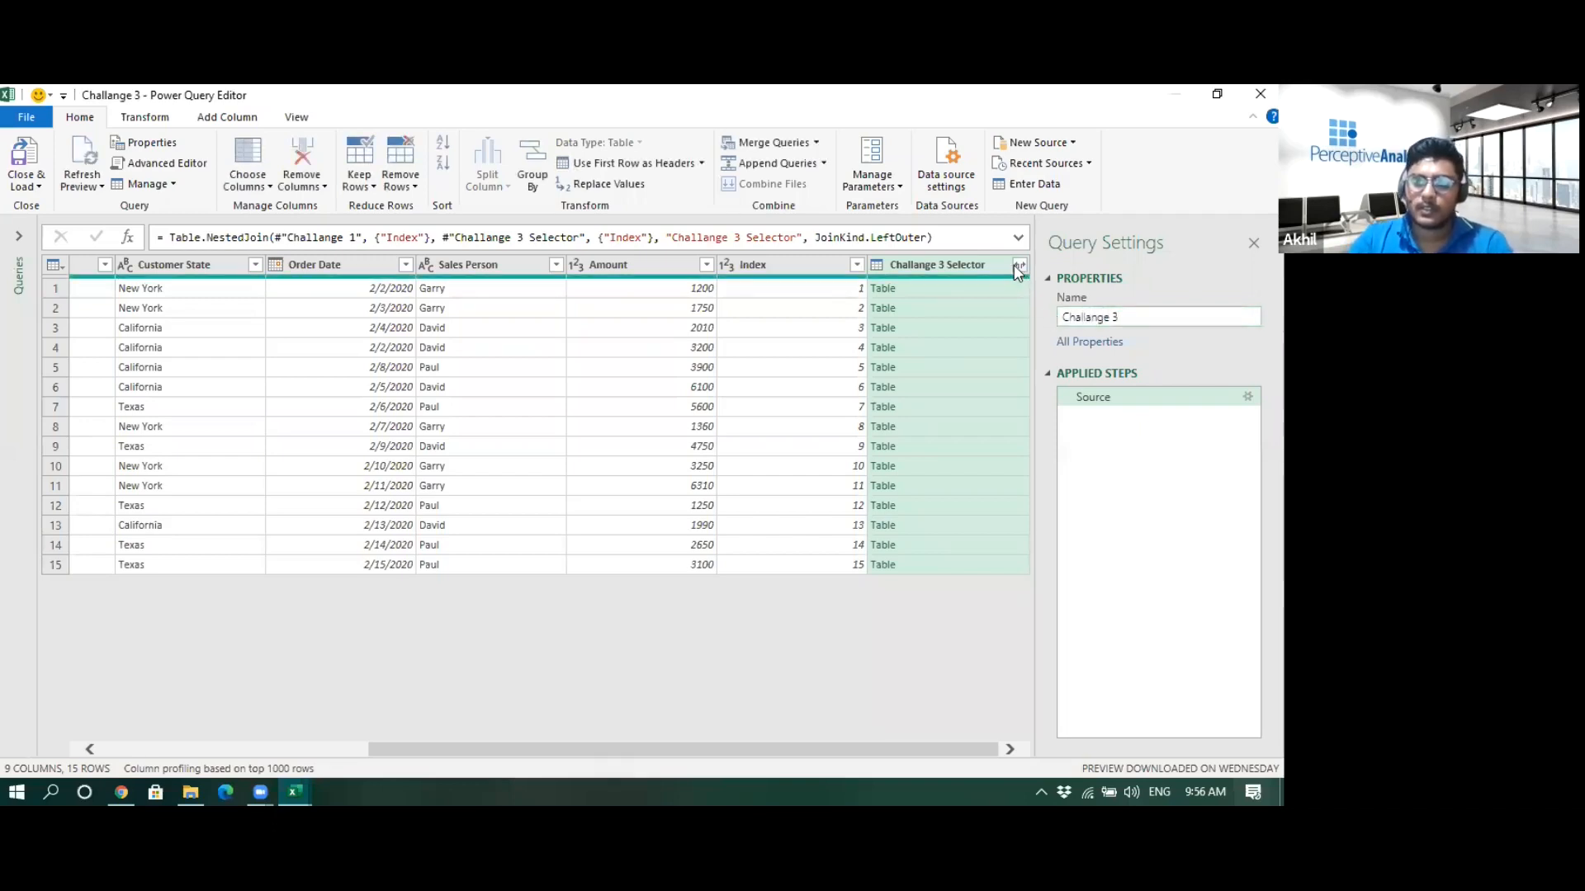
- Expand the Challange 3 Selector column to include only Select Gender, keeping the original column name prefix
left_click(1020, 265)
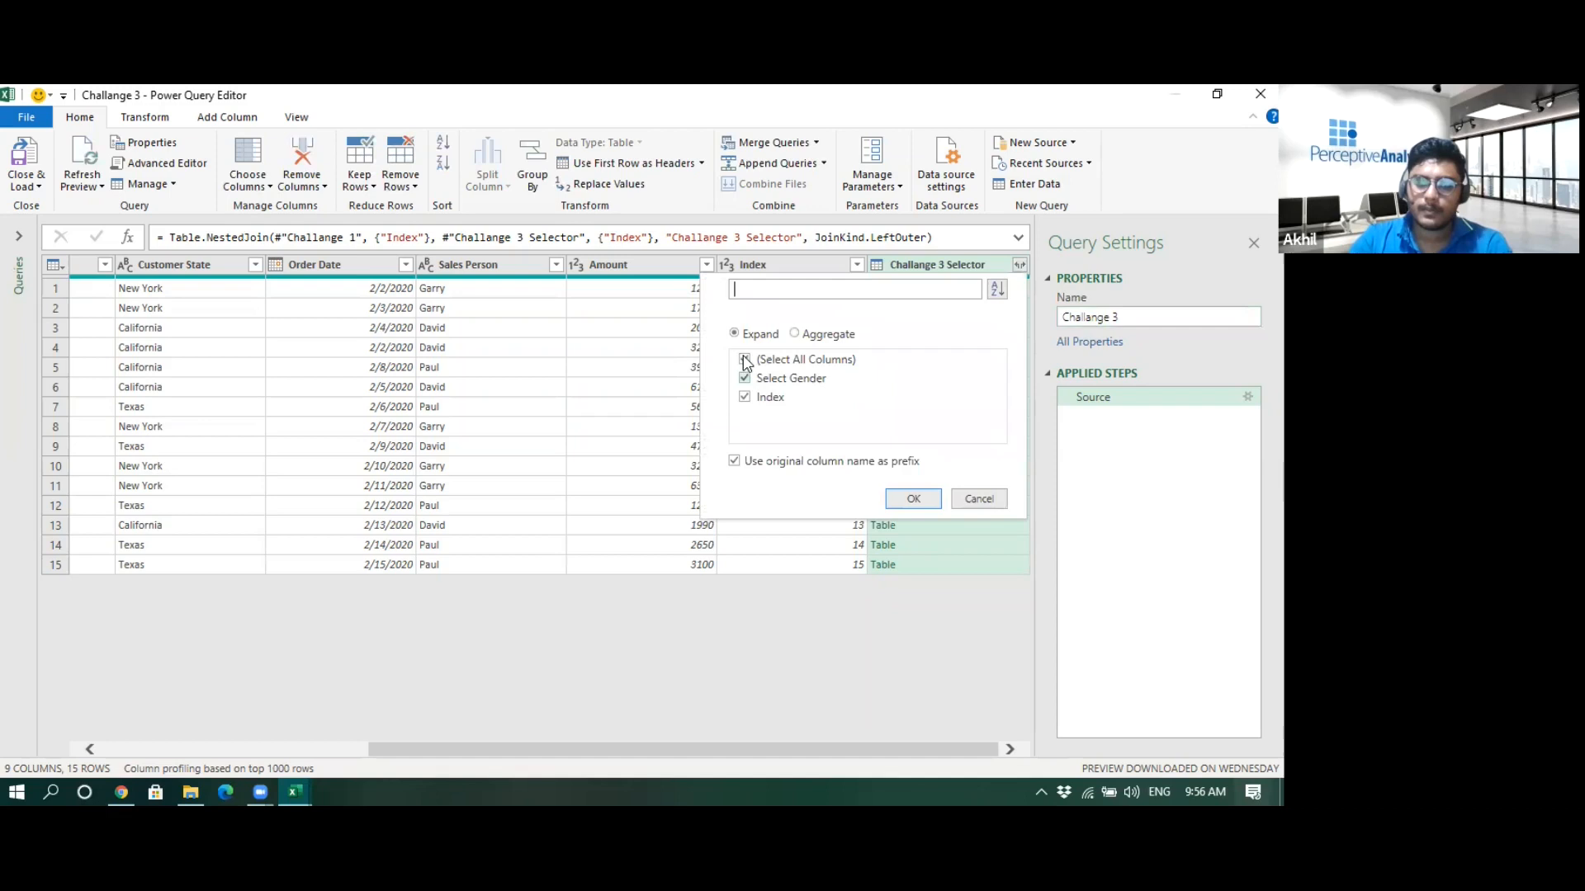
left_click(745, 397)
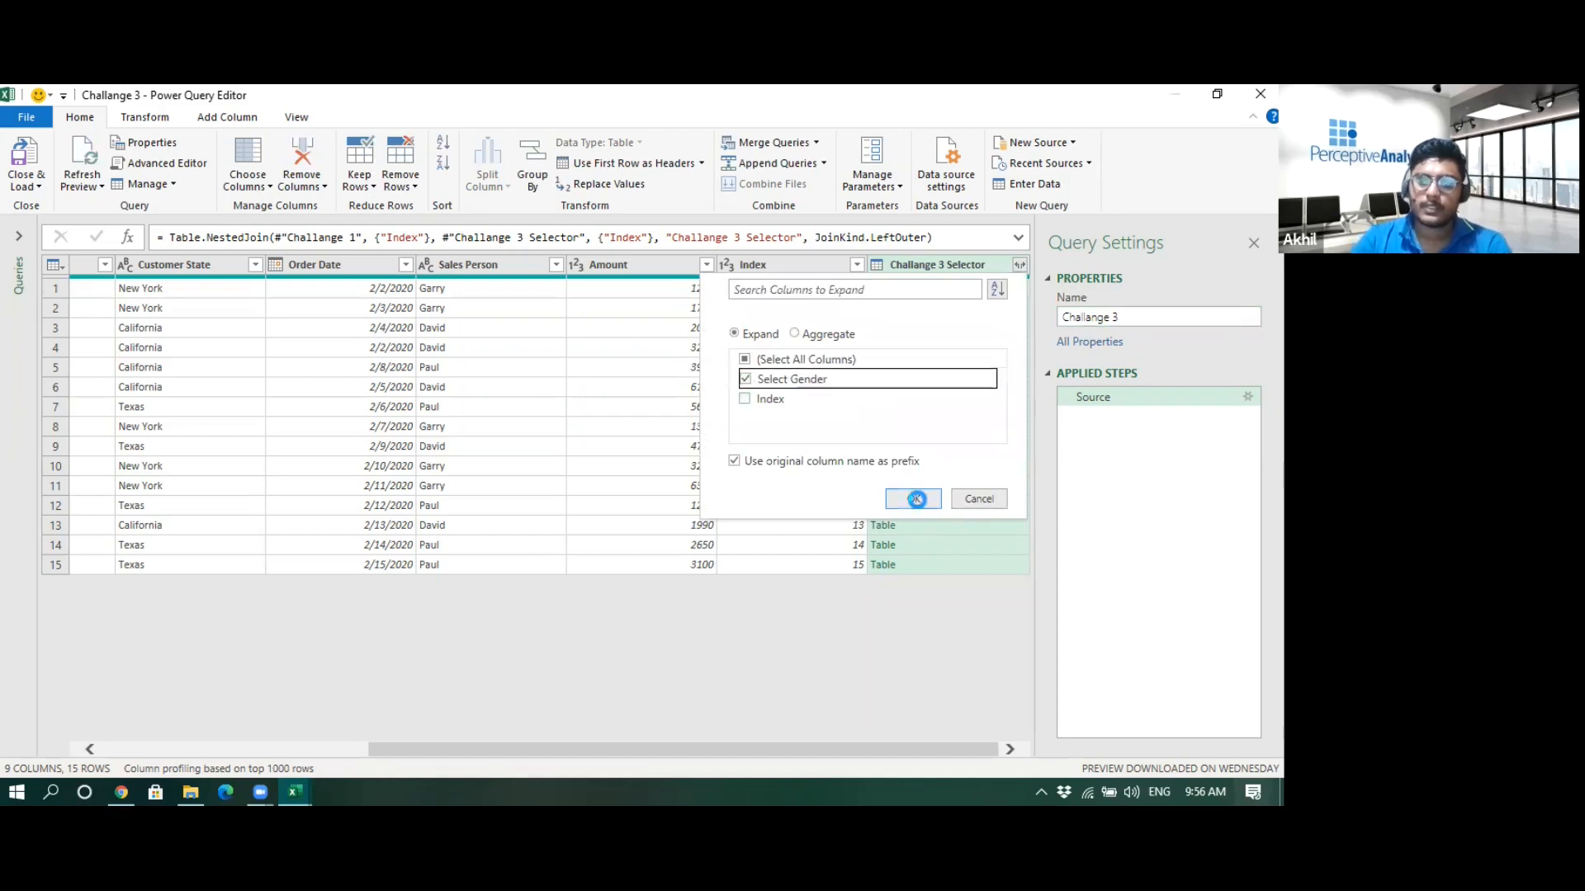
key("Return")
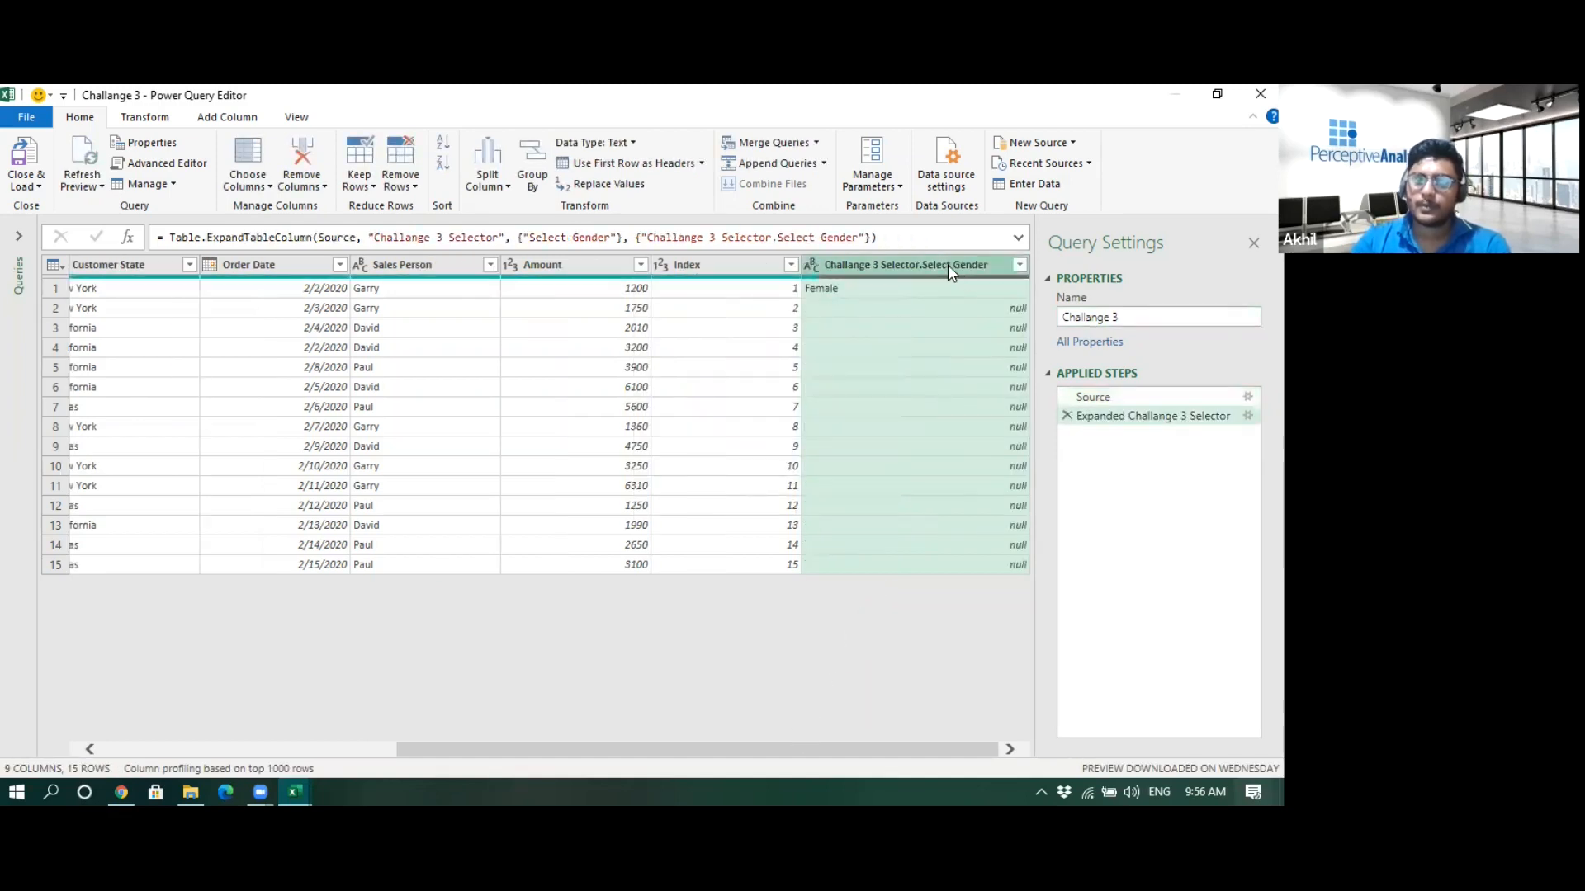
- Fill down the Challange 3 Selector.Select Gender column
right_click(935, 273)
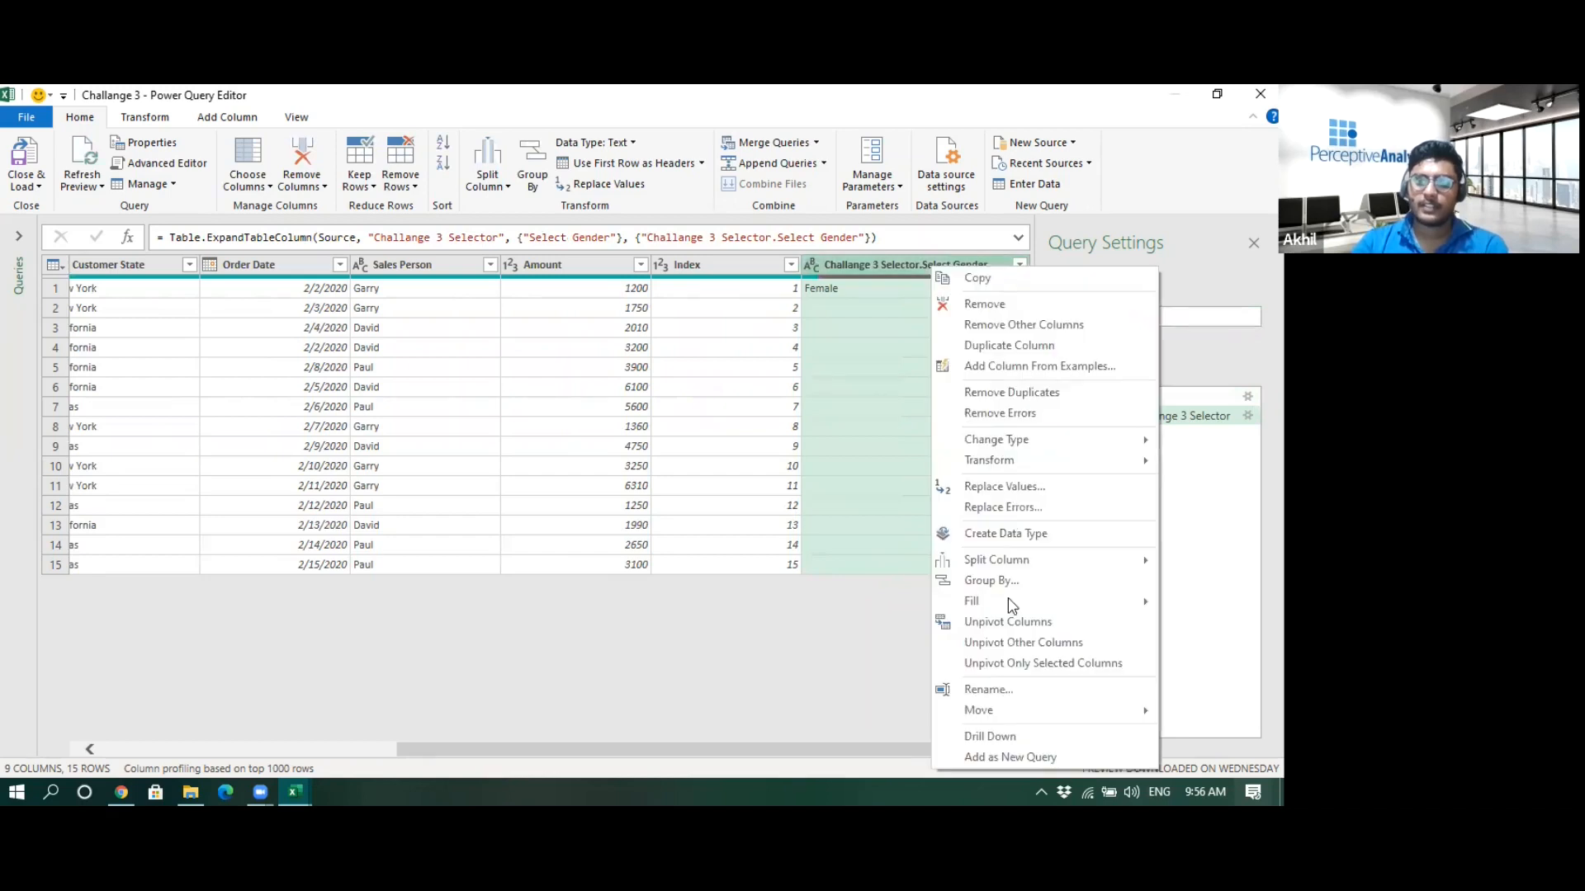
mouse_move(1076, 601)
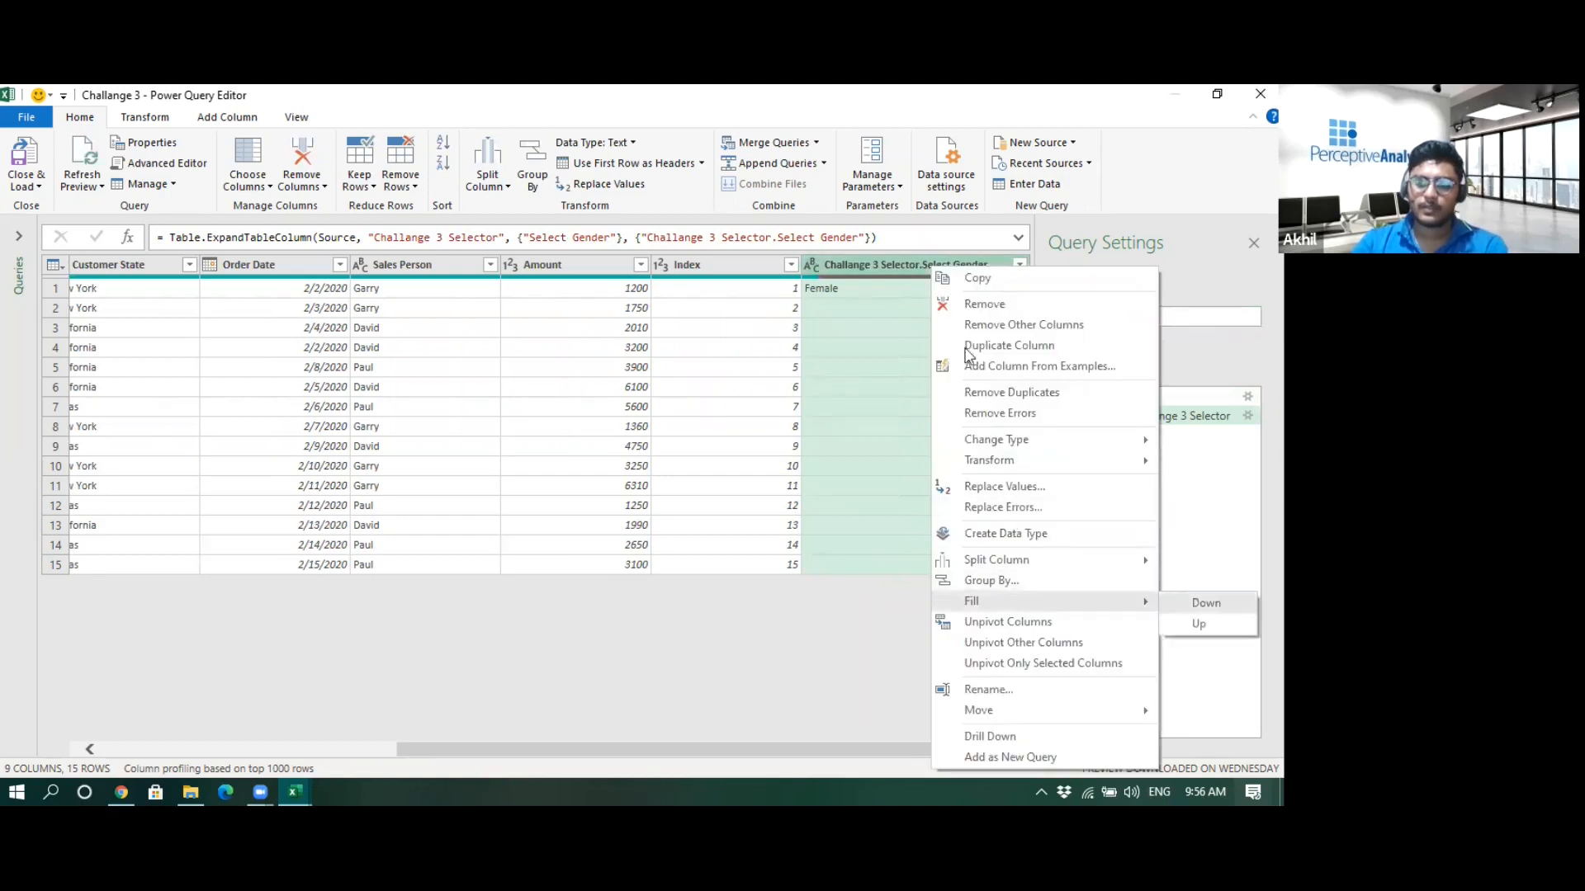
left_click(1201, 604)
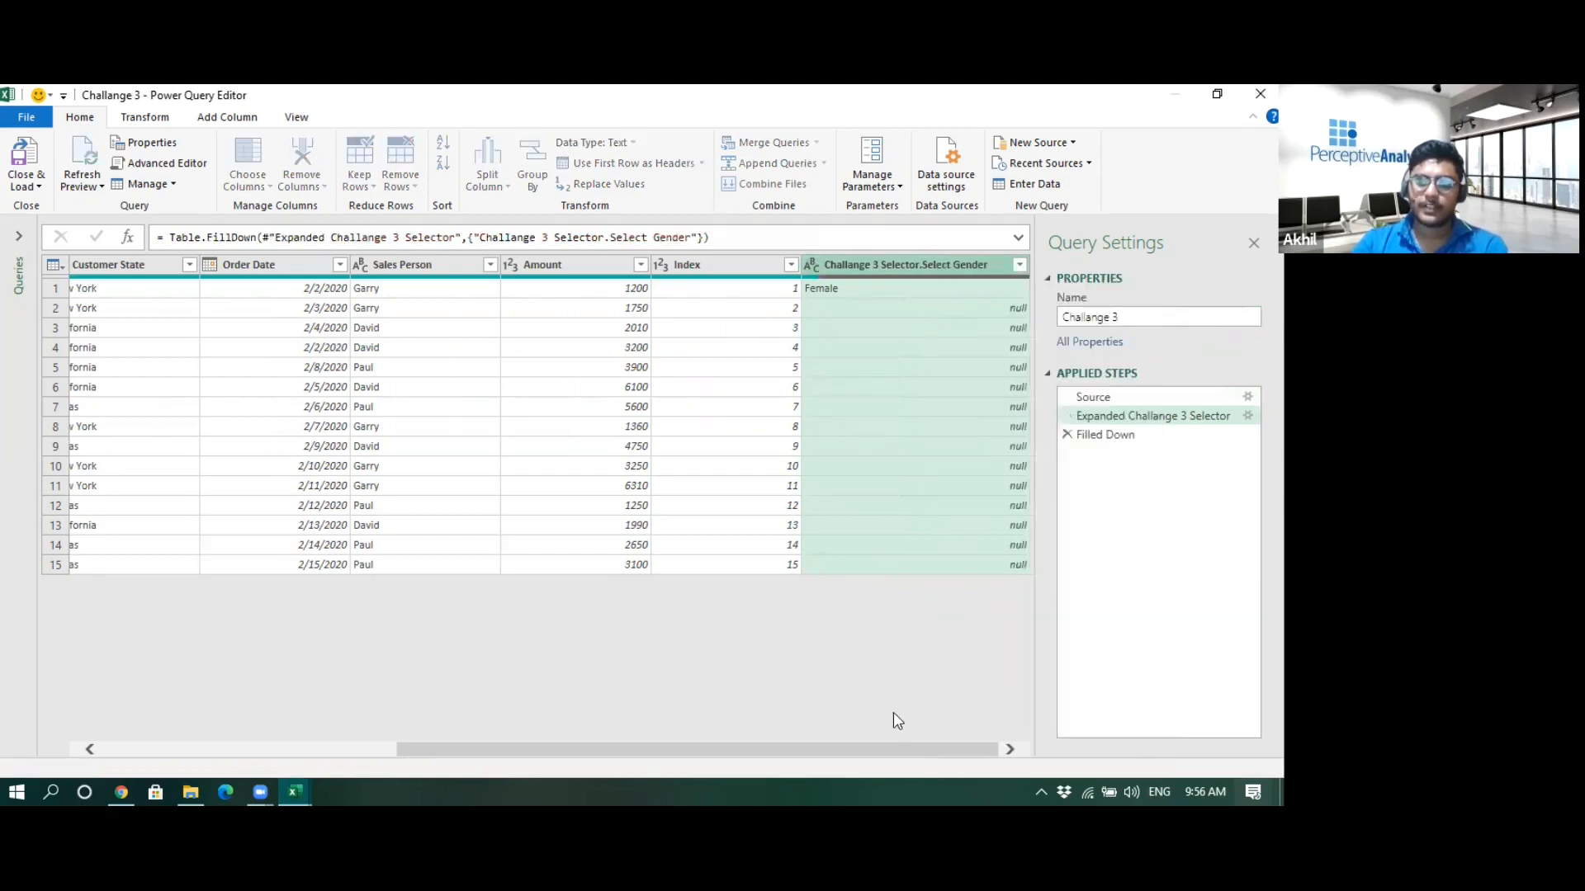
- Start a conditional column: if Challange 3 Selector.Select Gender equals All, output 1, then add another clause
left_click(228, 118)
left_click(247, 142)
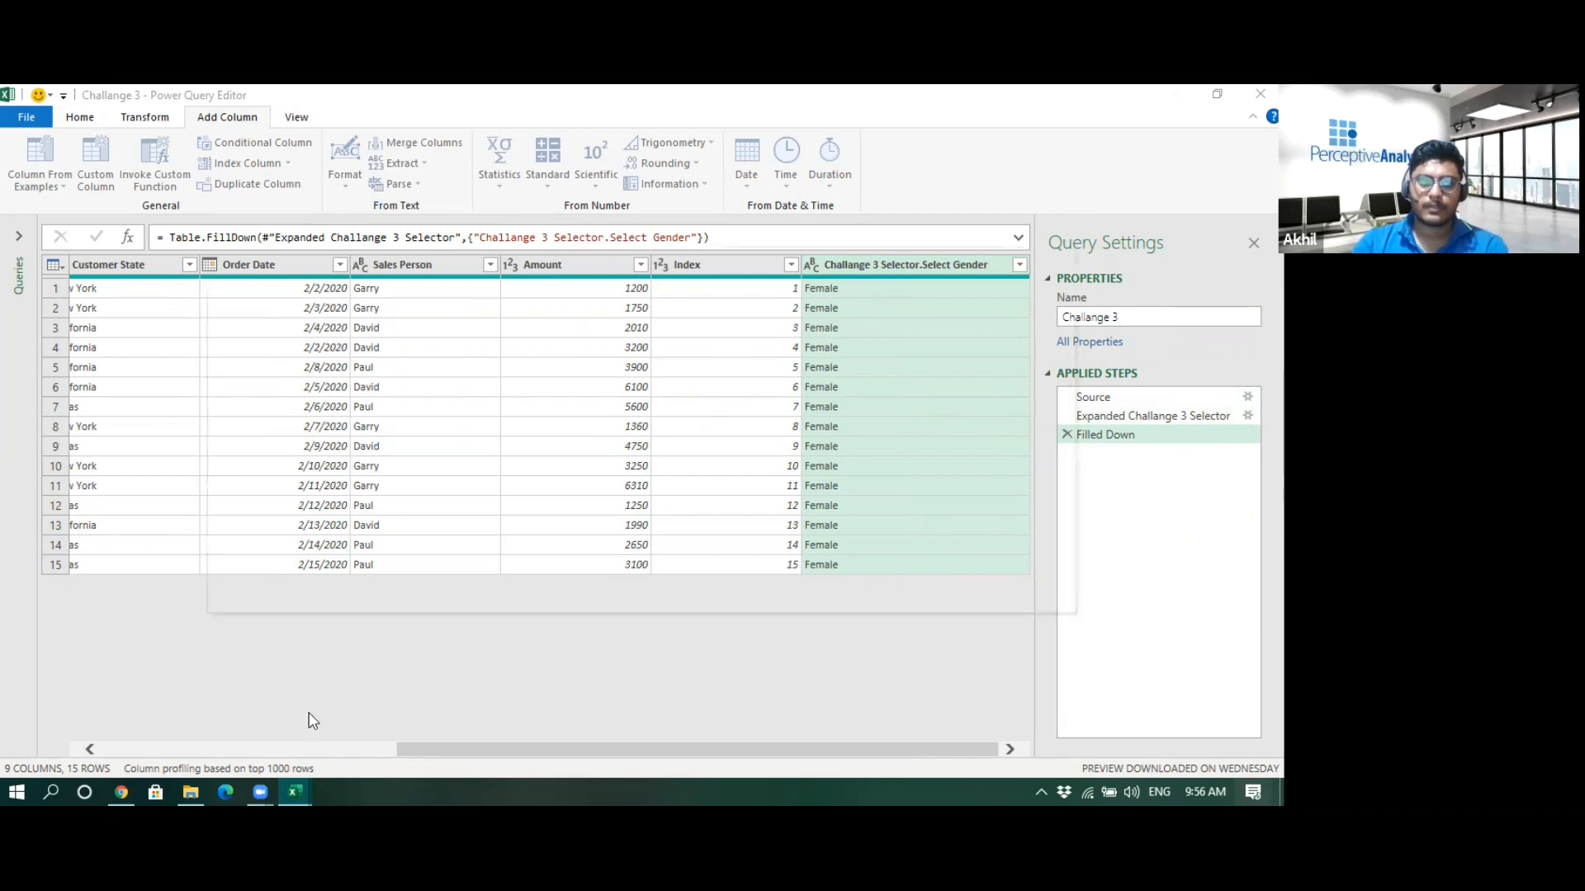
mouse_move(291, 788)
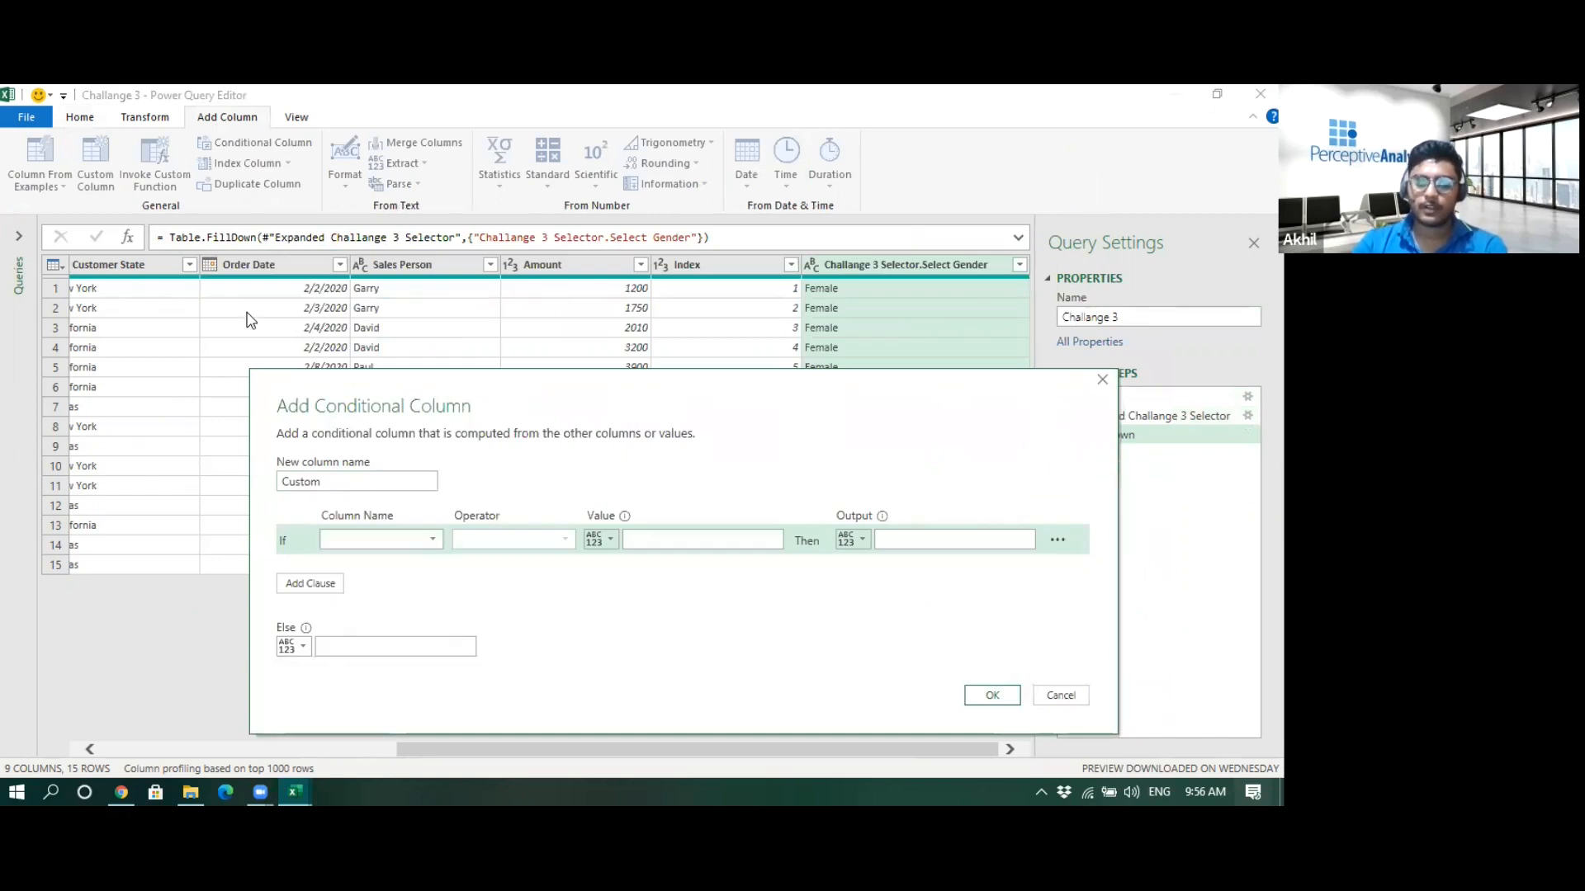
left_click(413, 540)
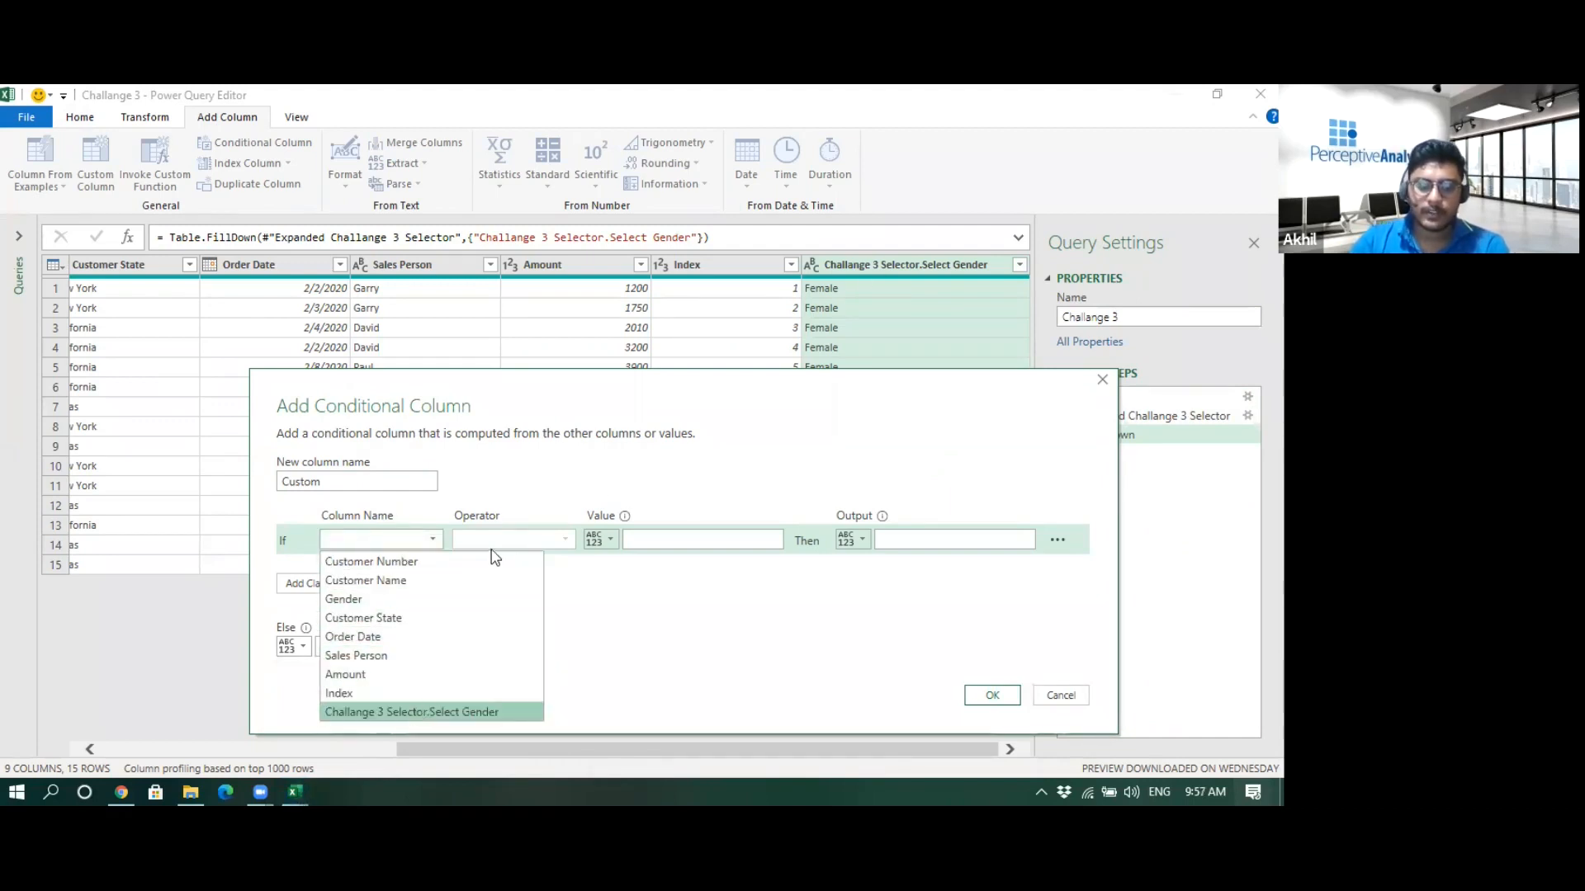
left_click(652, 542)
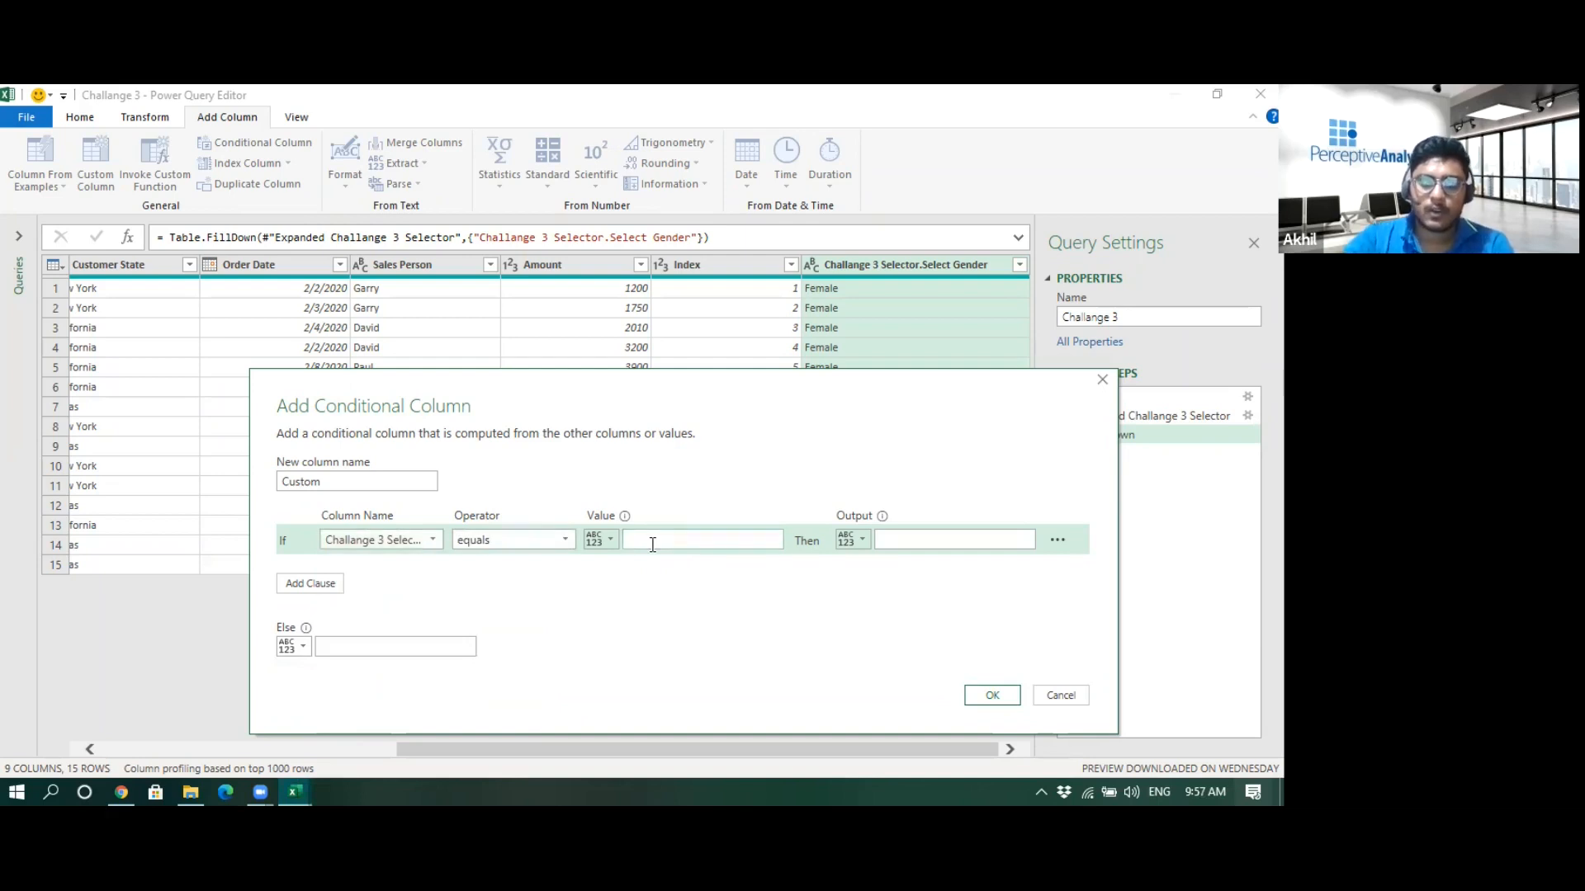
left_click(925, 541)
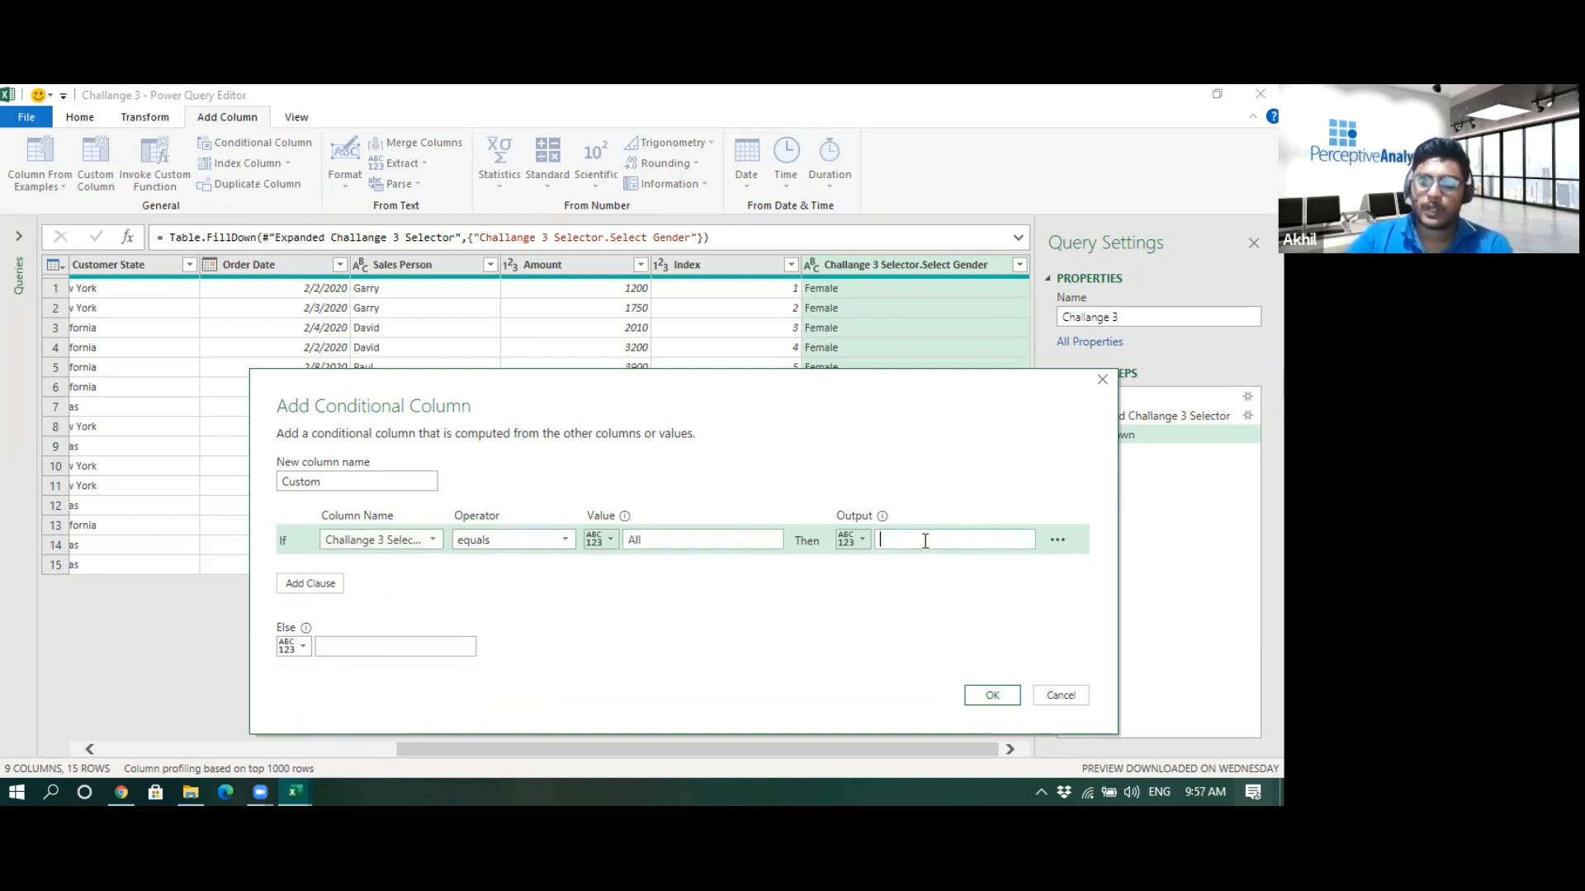
left_click(336, 586)
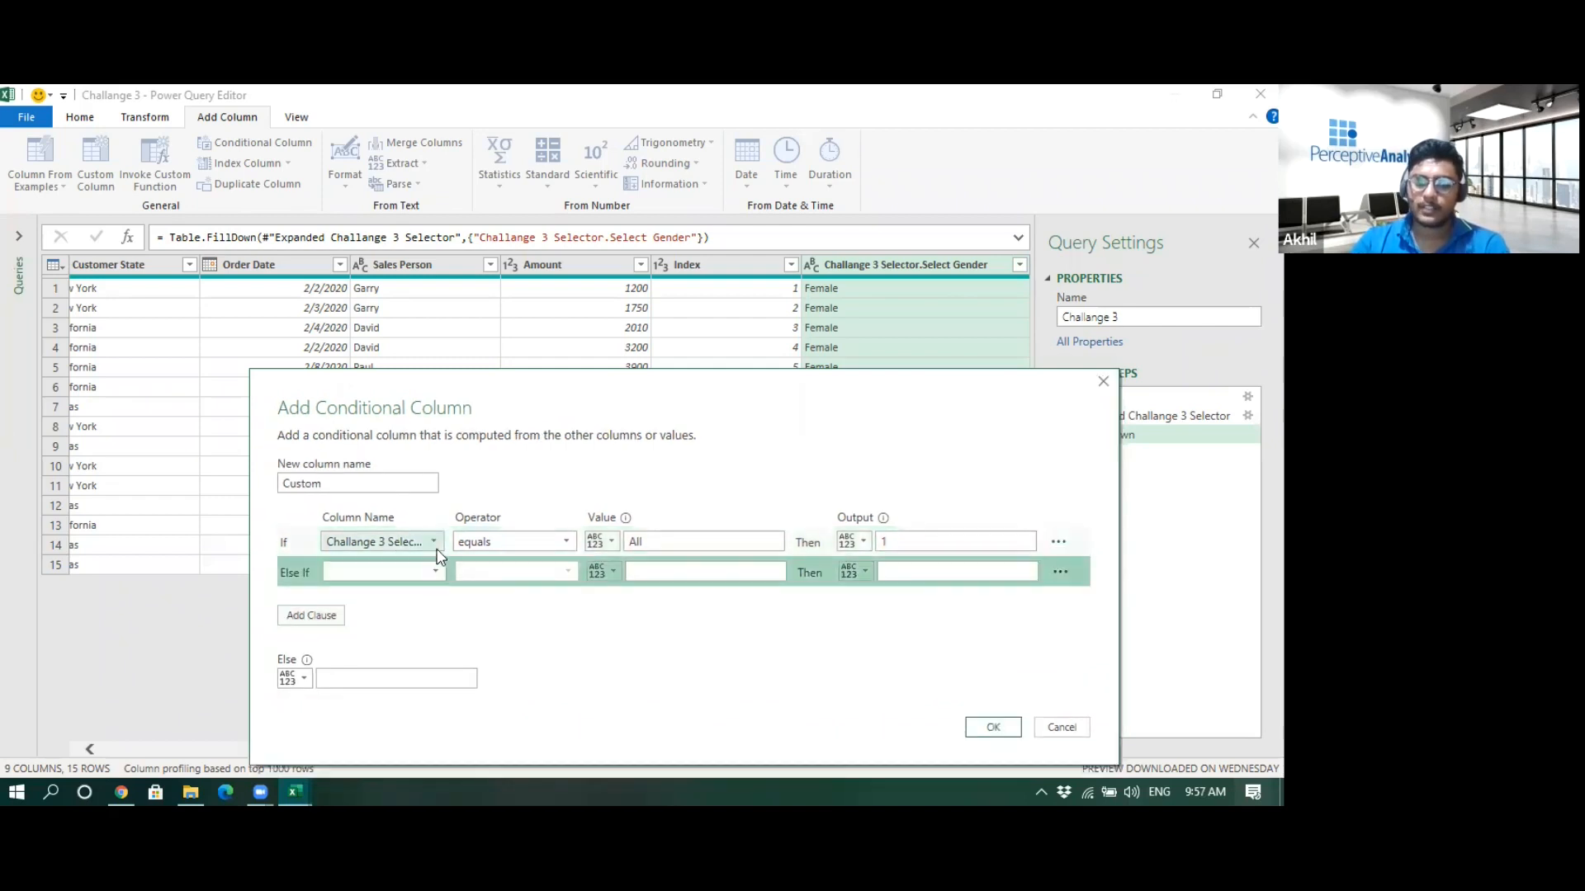
- Add an else-if clause: if Gender equals the Challange 3 Selector.Select Gender column, output 1
left_click(412, 573)
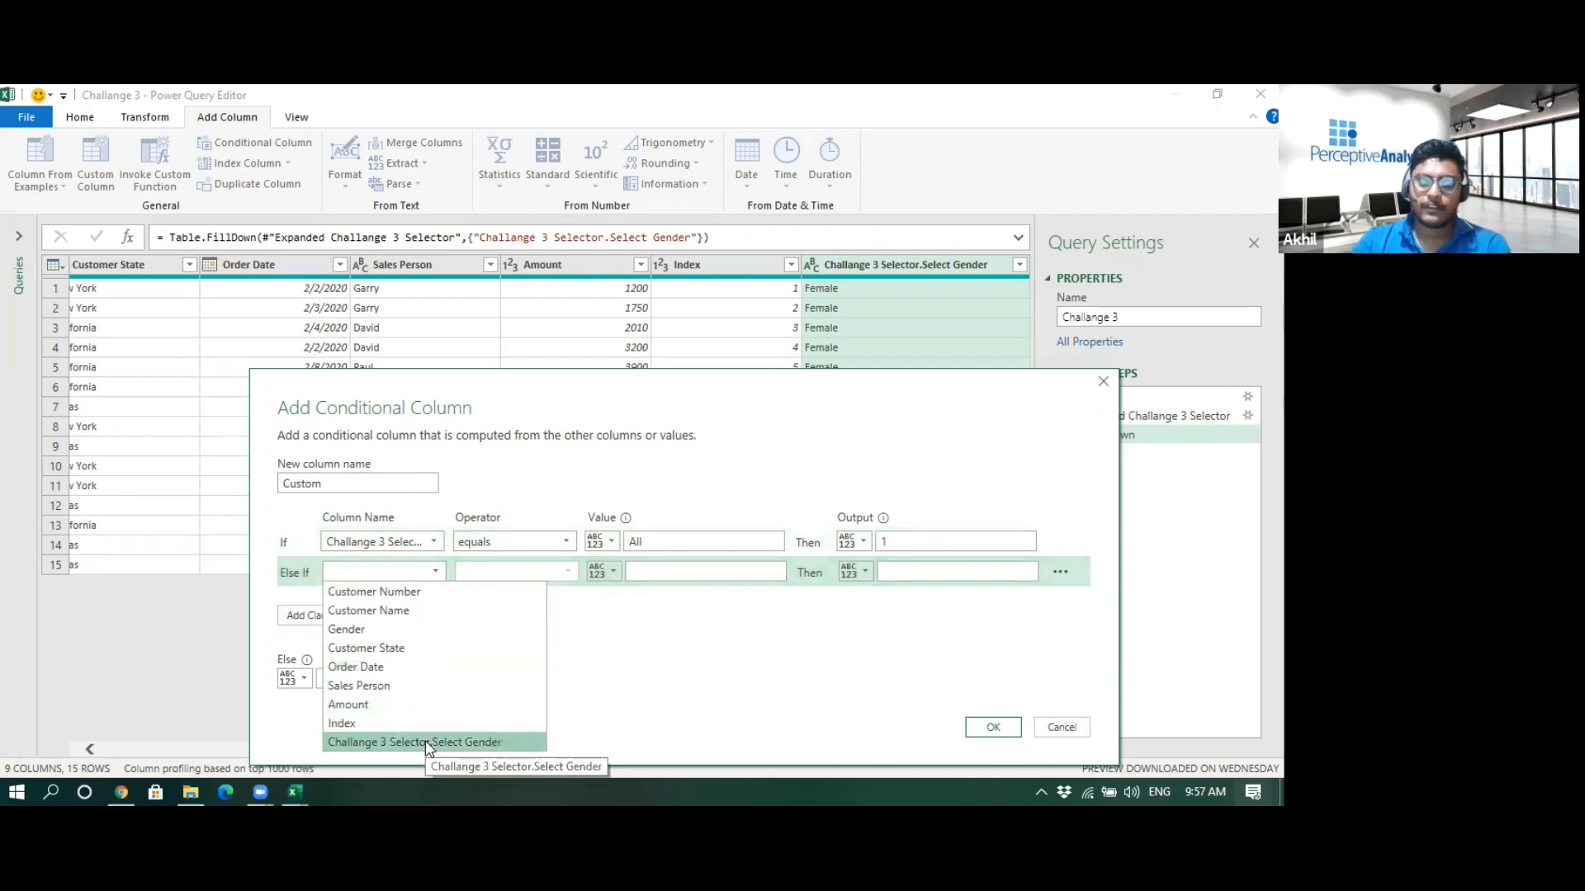
left_click(346, 629)
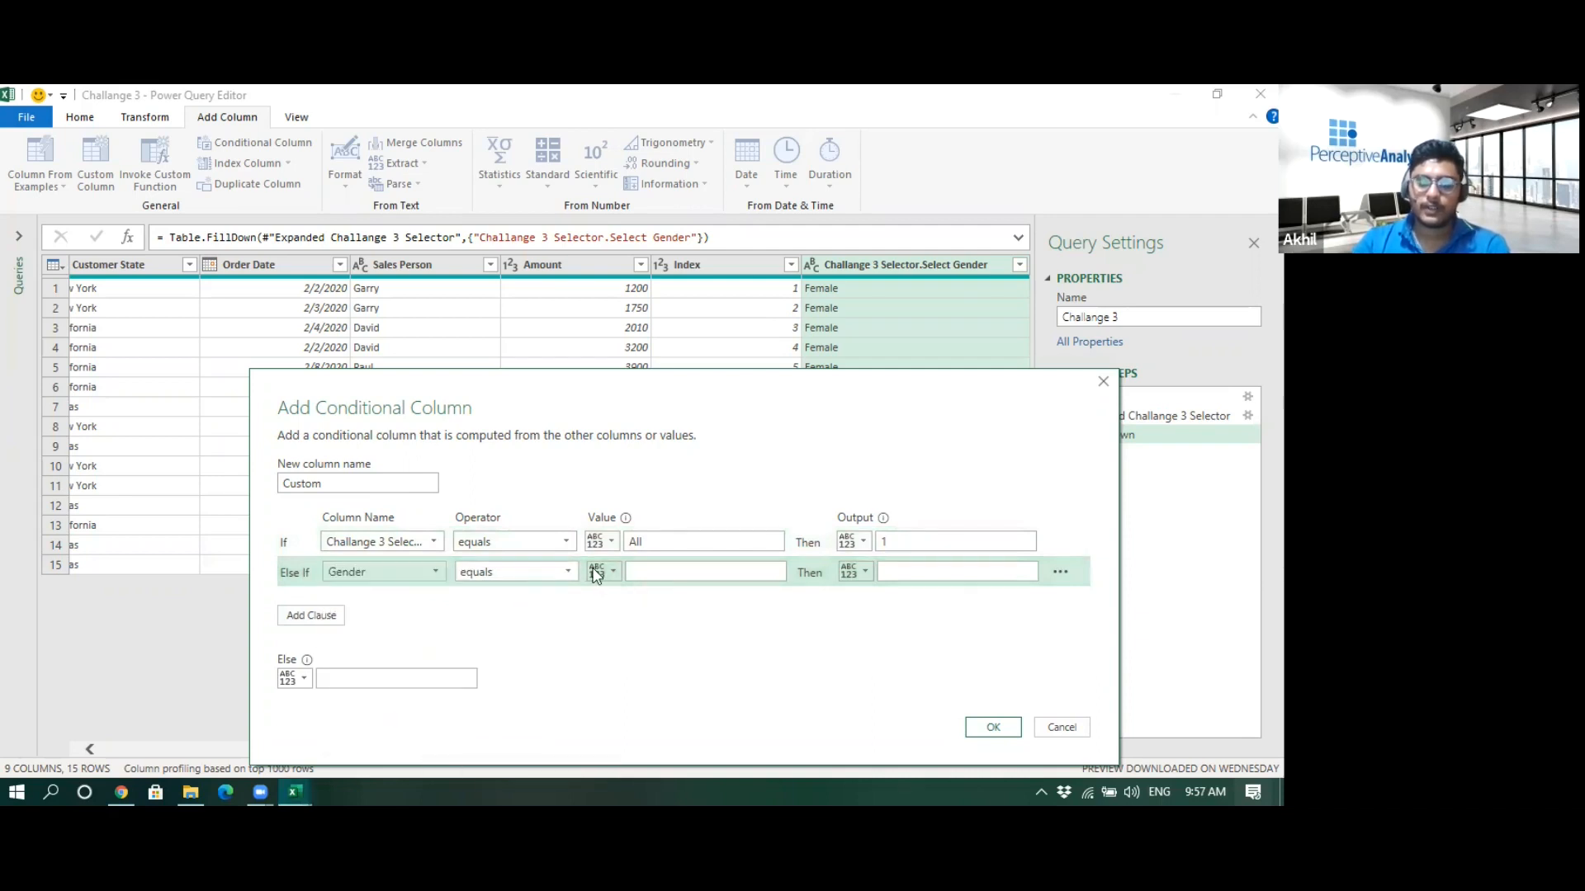
left_click(609, 572)
left_click(640, 617)
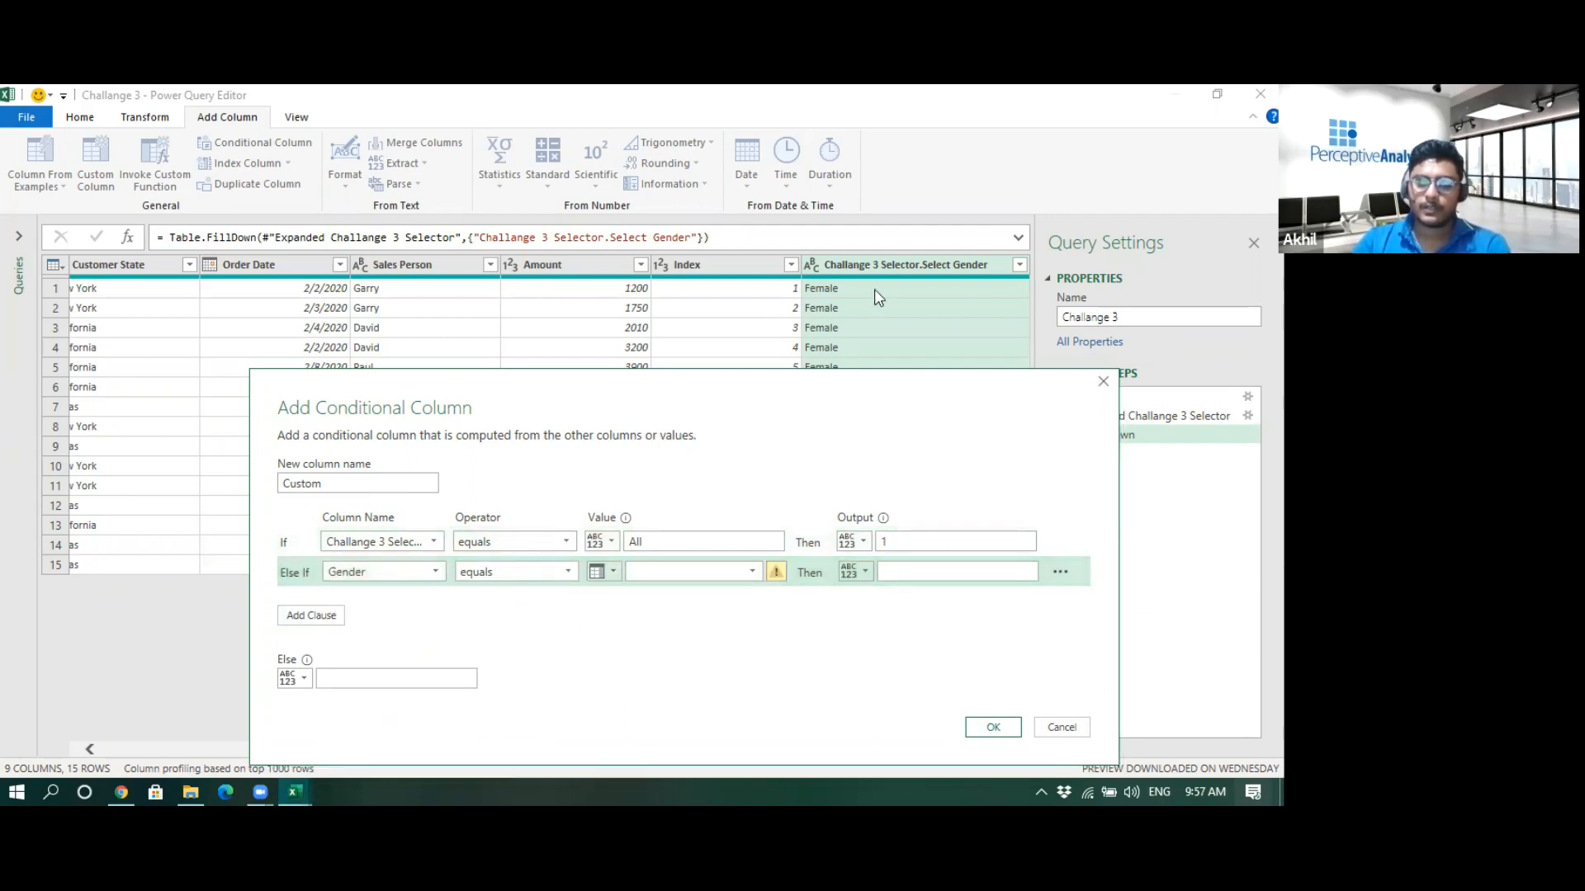
left_click(751, 572)
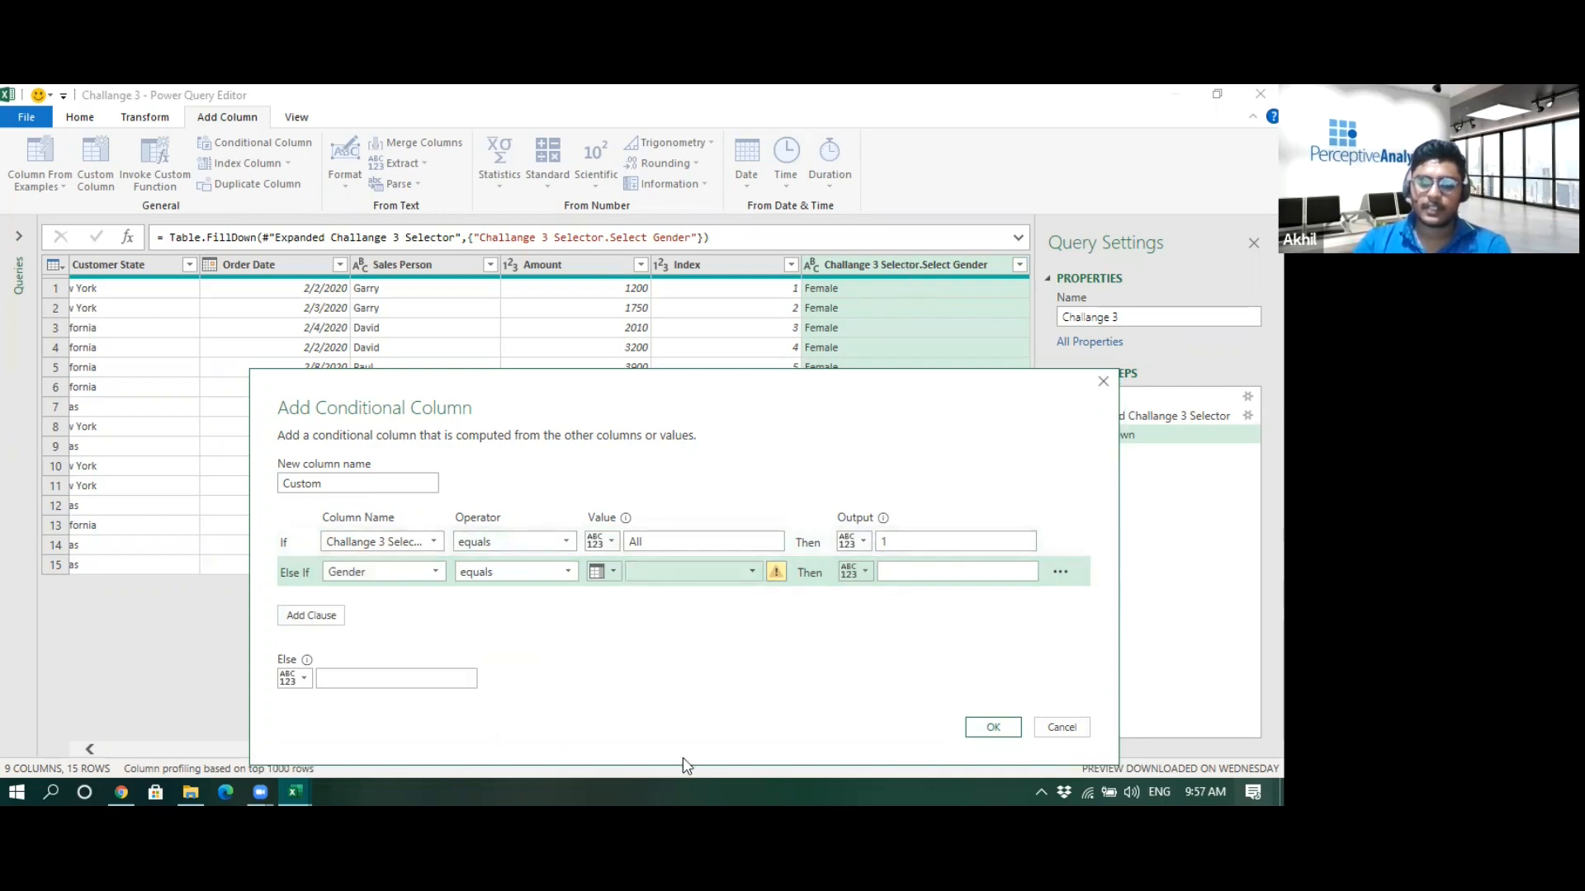
left_click(685, 743)
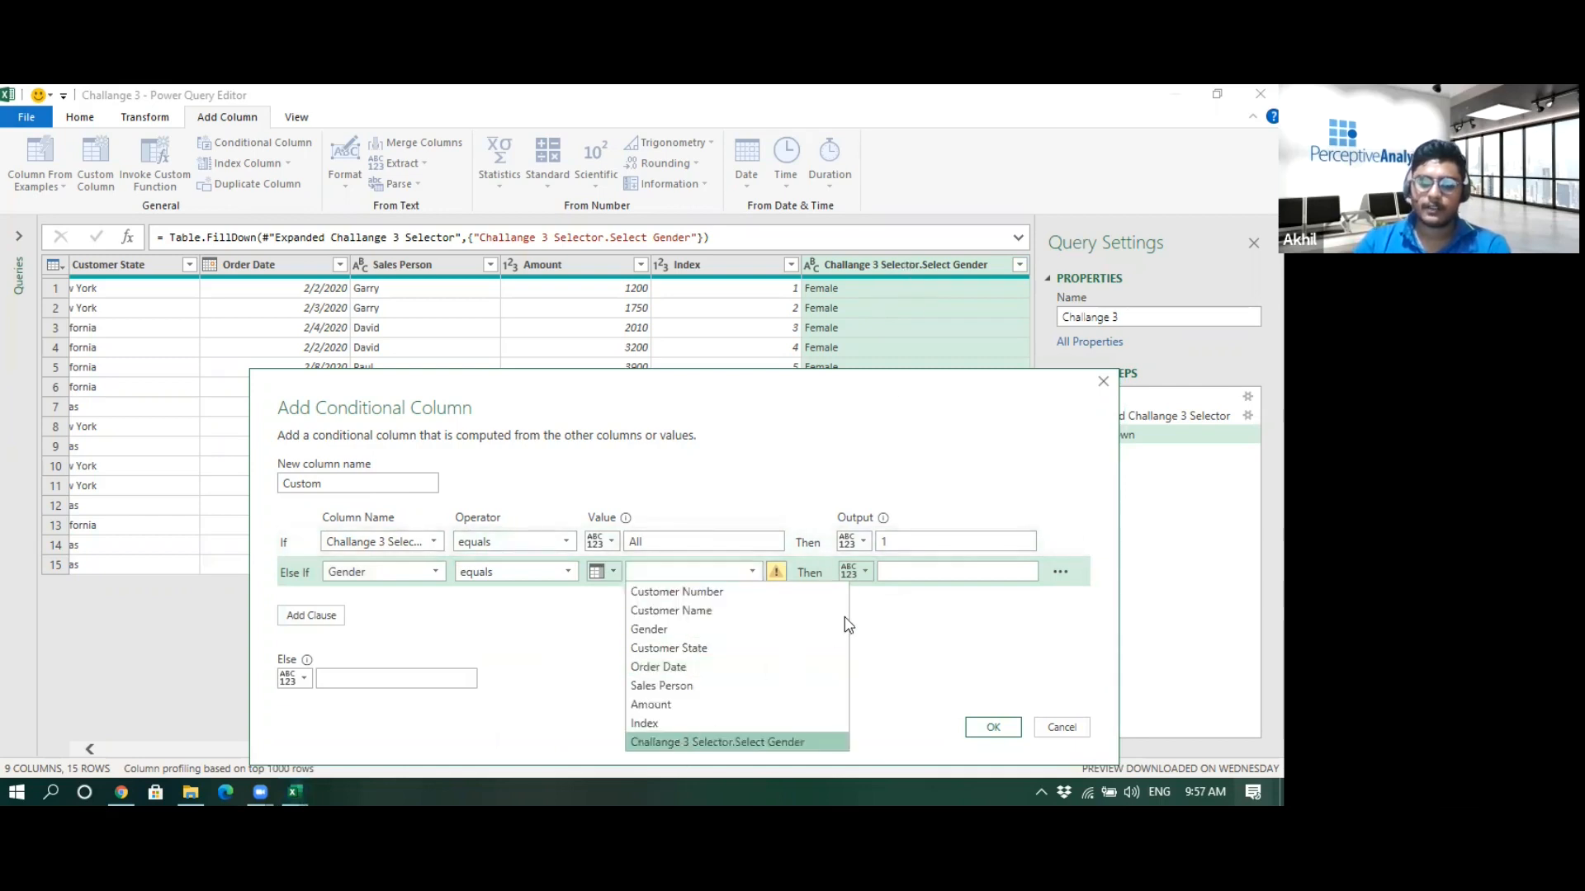
left_click(913, 571)
type("1")
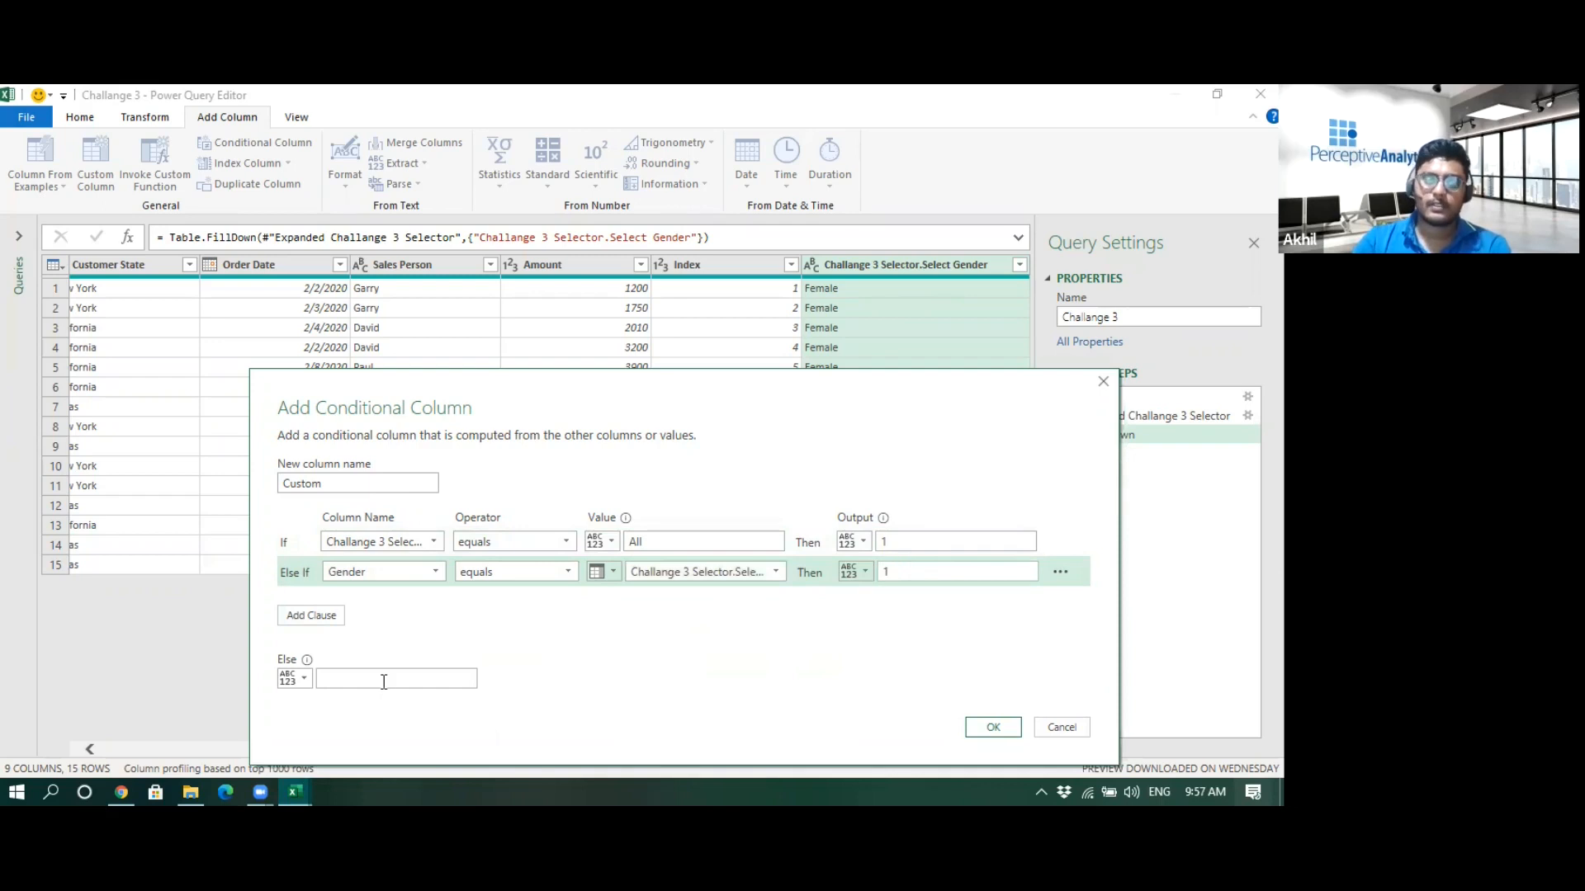
- Set the else output to 0 and create the conditional column
left_click(384, 681)
type("0")
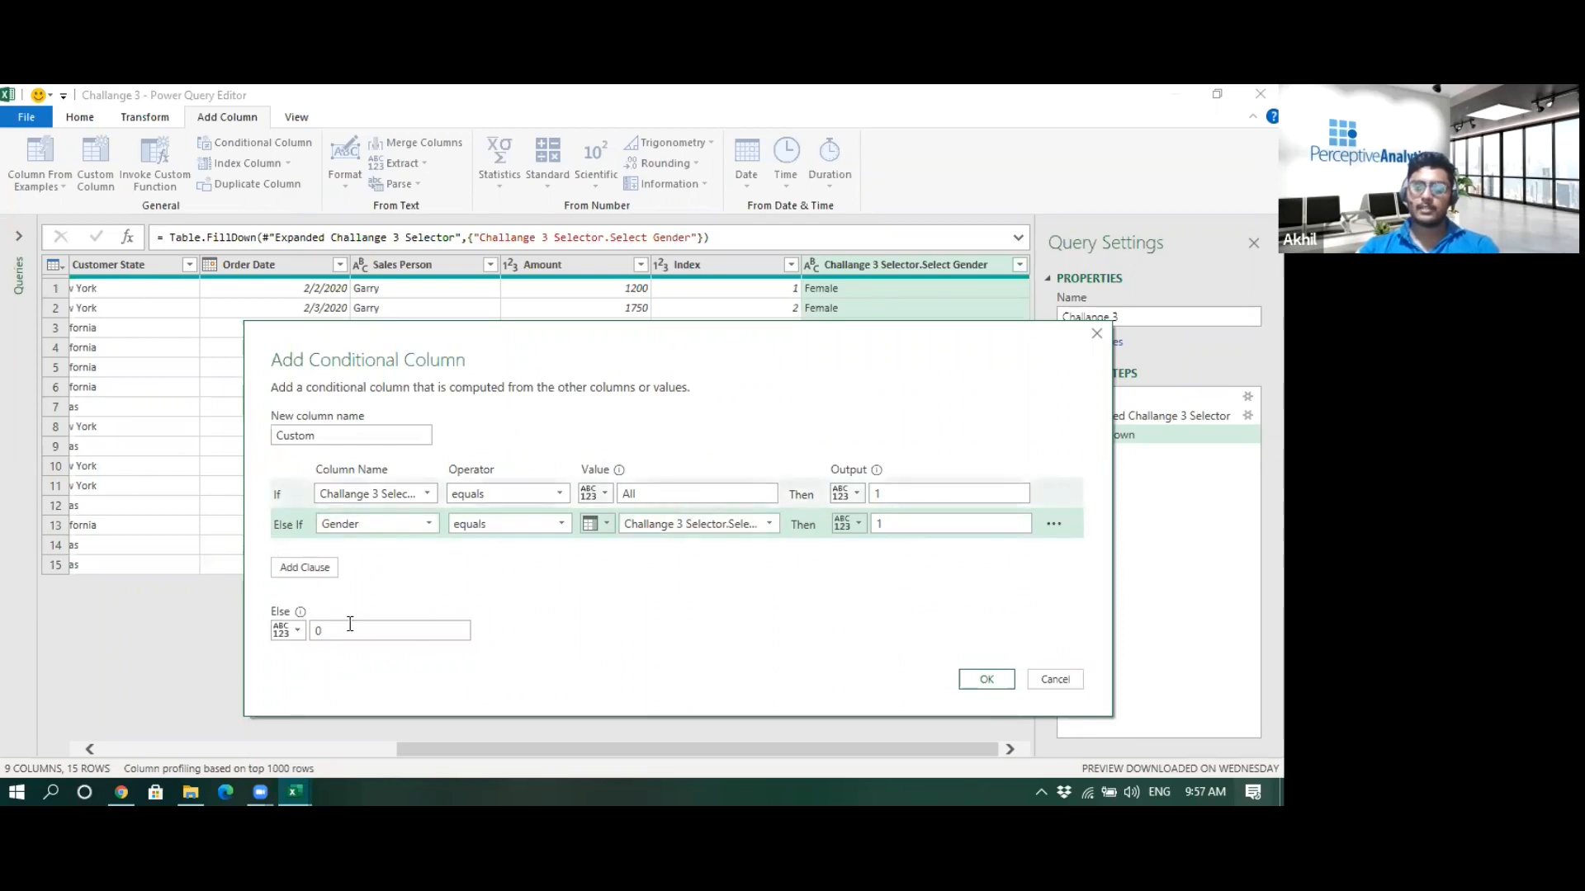
left_click(987, 679)
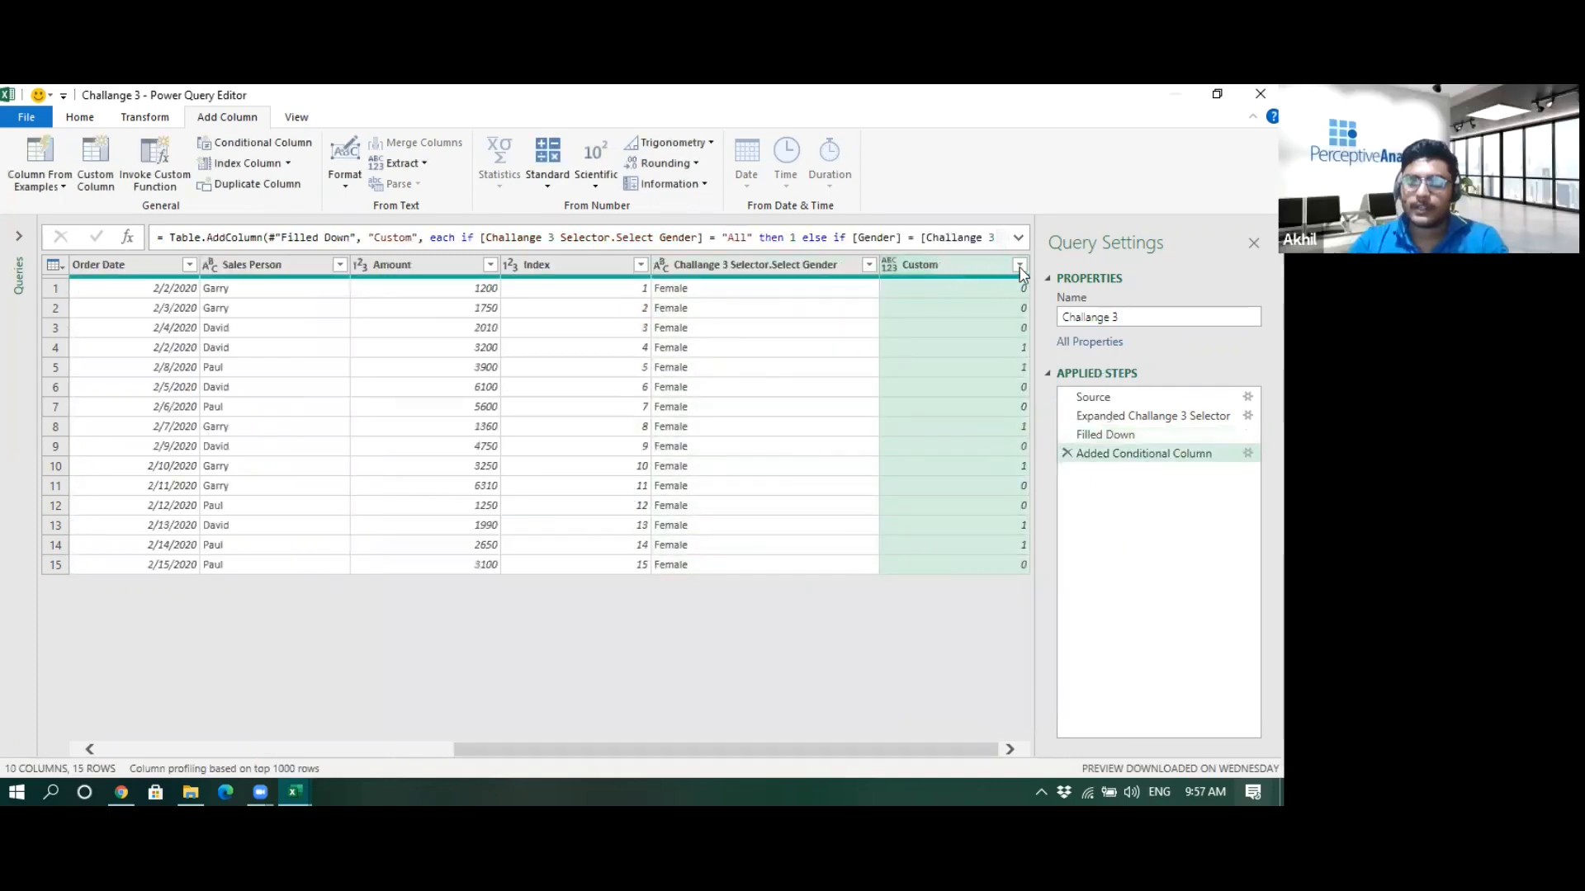
- Filter the Custom column to keep only rows with value 1
left_click(1018, 266)
left_click(754, 482)
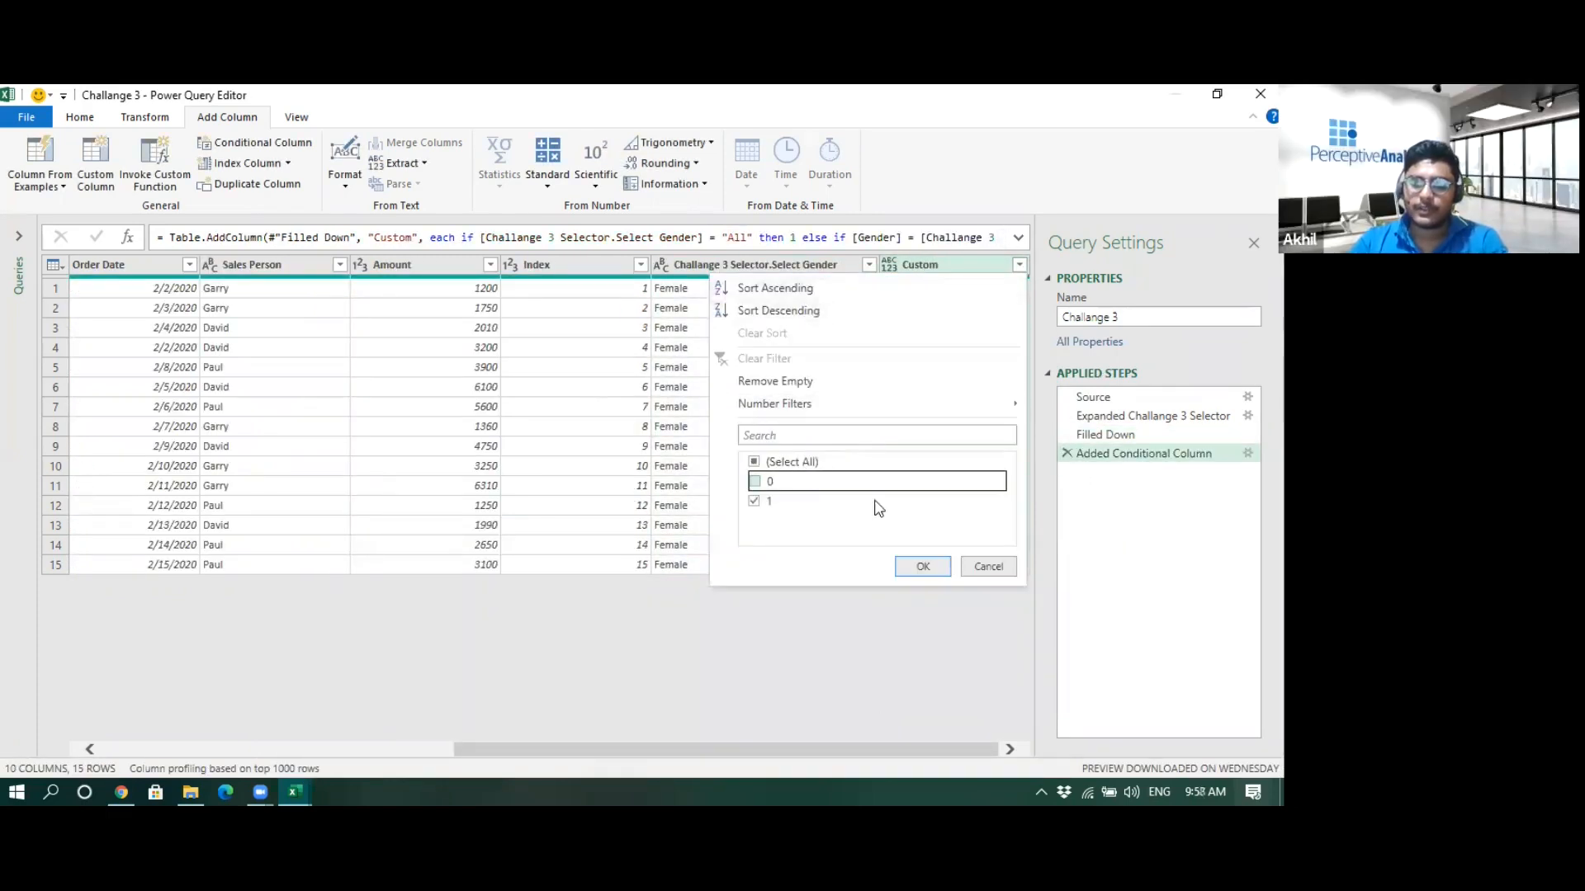
left_click(922, 568)
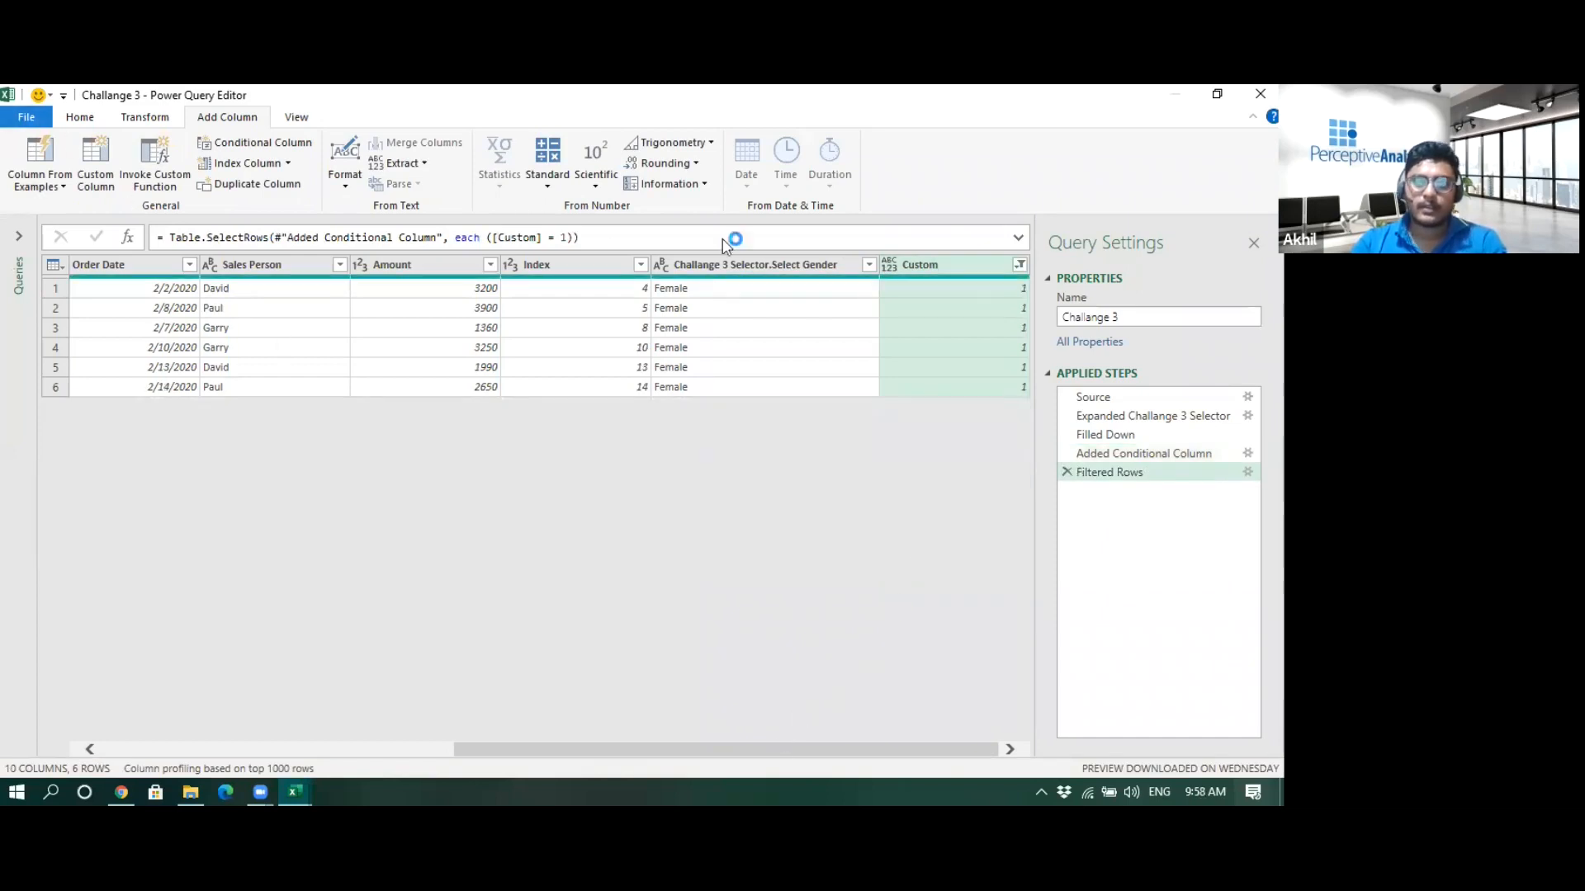
- Remove the Index, Challange 3 Selector.Select Gender and Custom columns
left_click(794, 261)
left_click(588, 261, "ctrl")
left_click(919, 273, "ctrl")
right_click(920, 272)
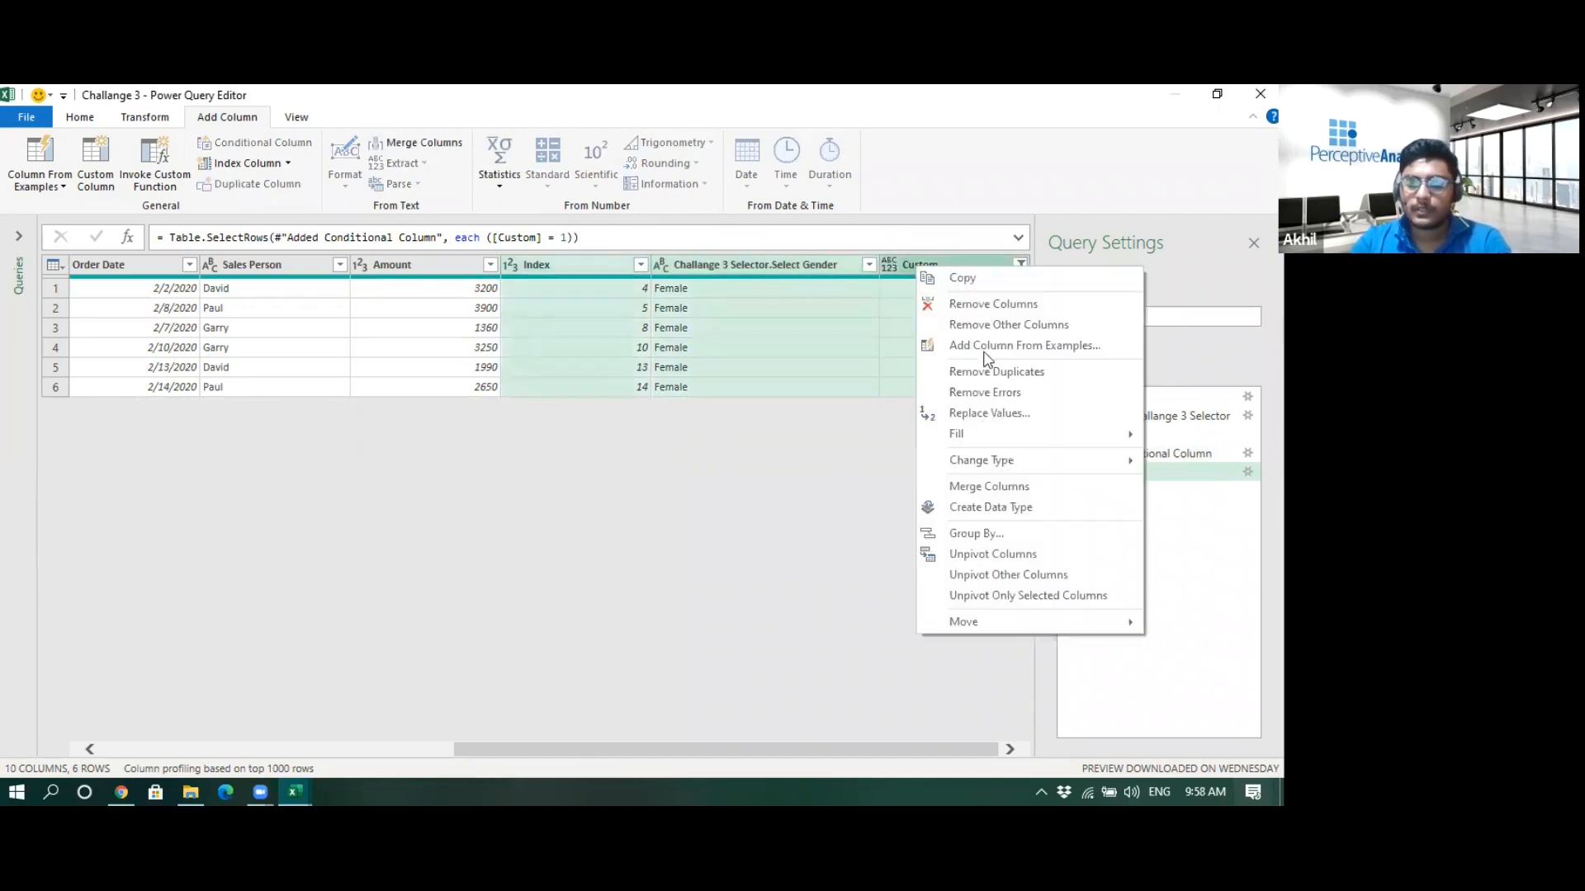
left_click(995, 322)
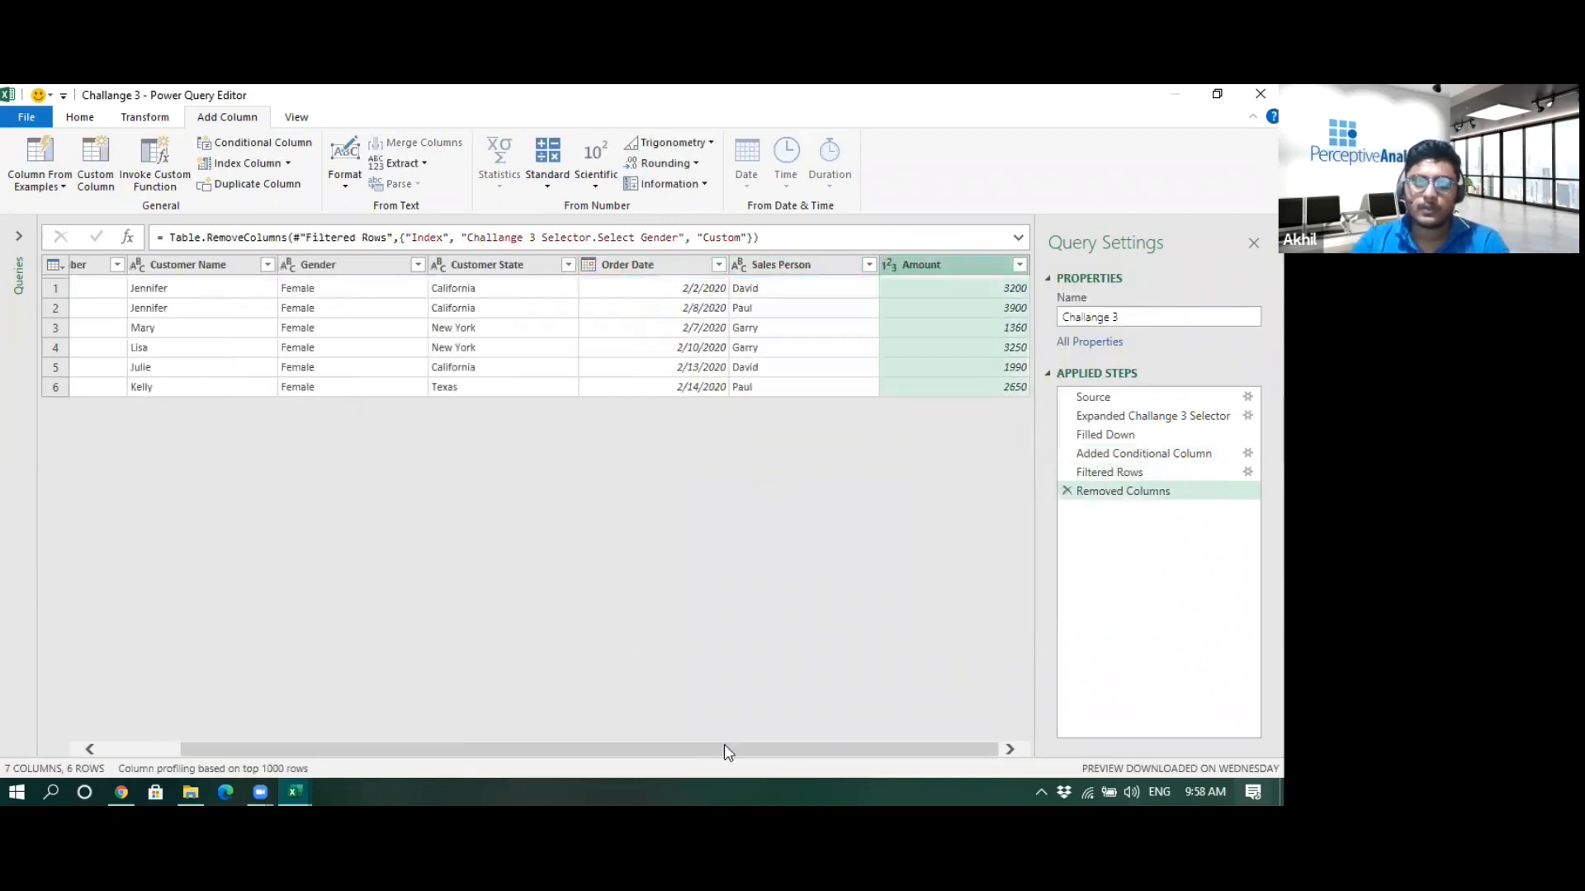
- Close and load the query as a table into the existing worksheet starting at cell B19
left_click_drag(724, 751, 644, 752)
left_click(39, 122)
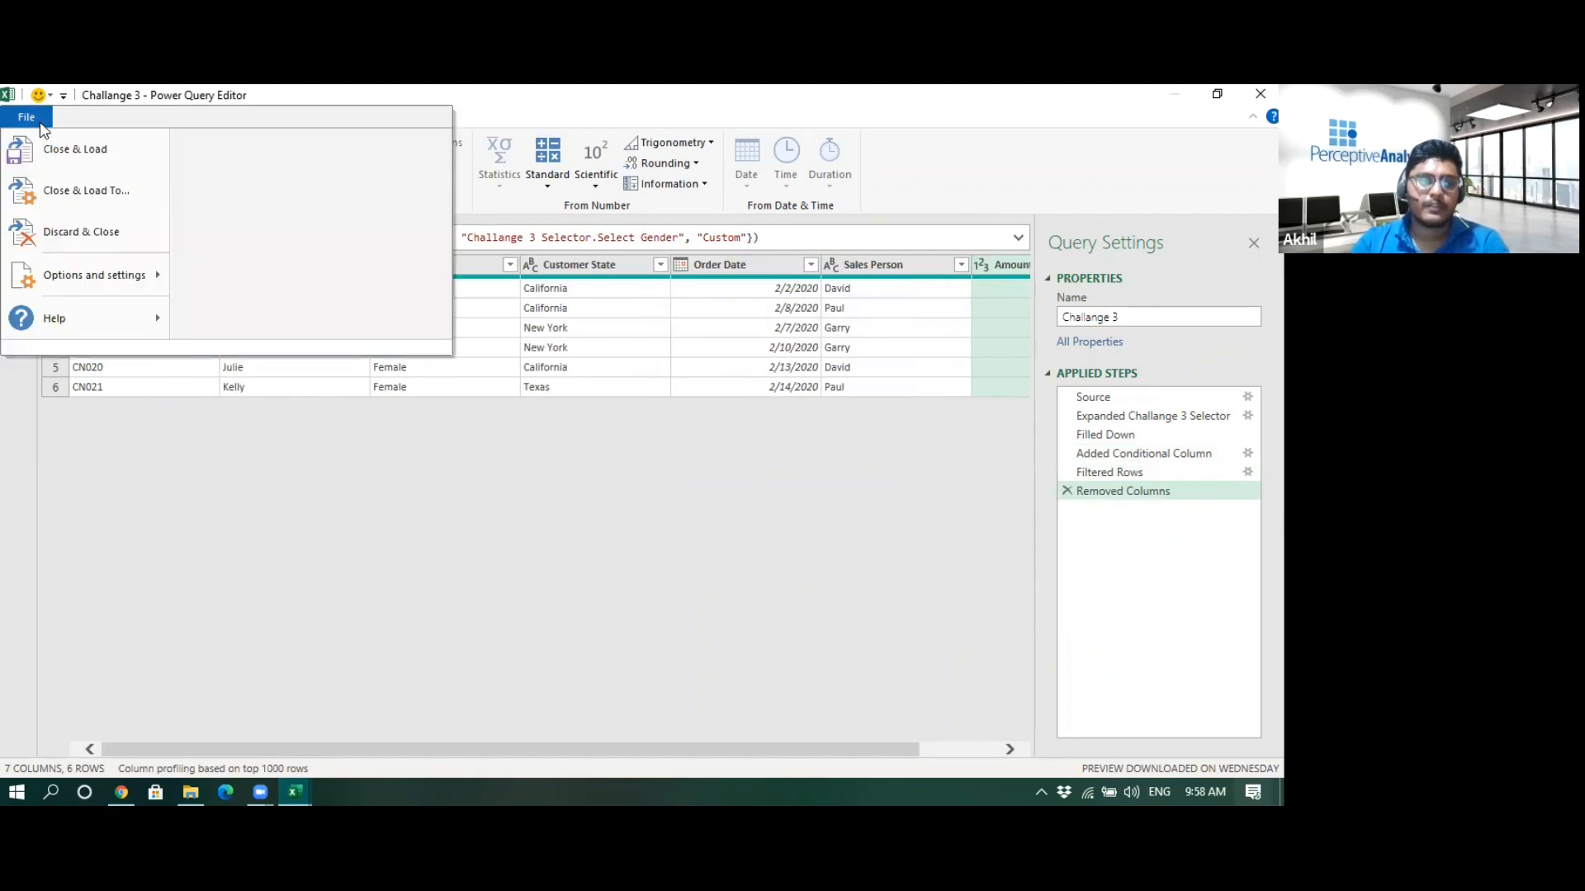
left_click(65, 198)
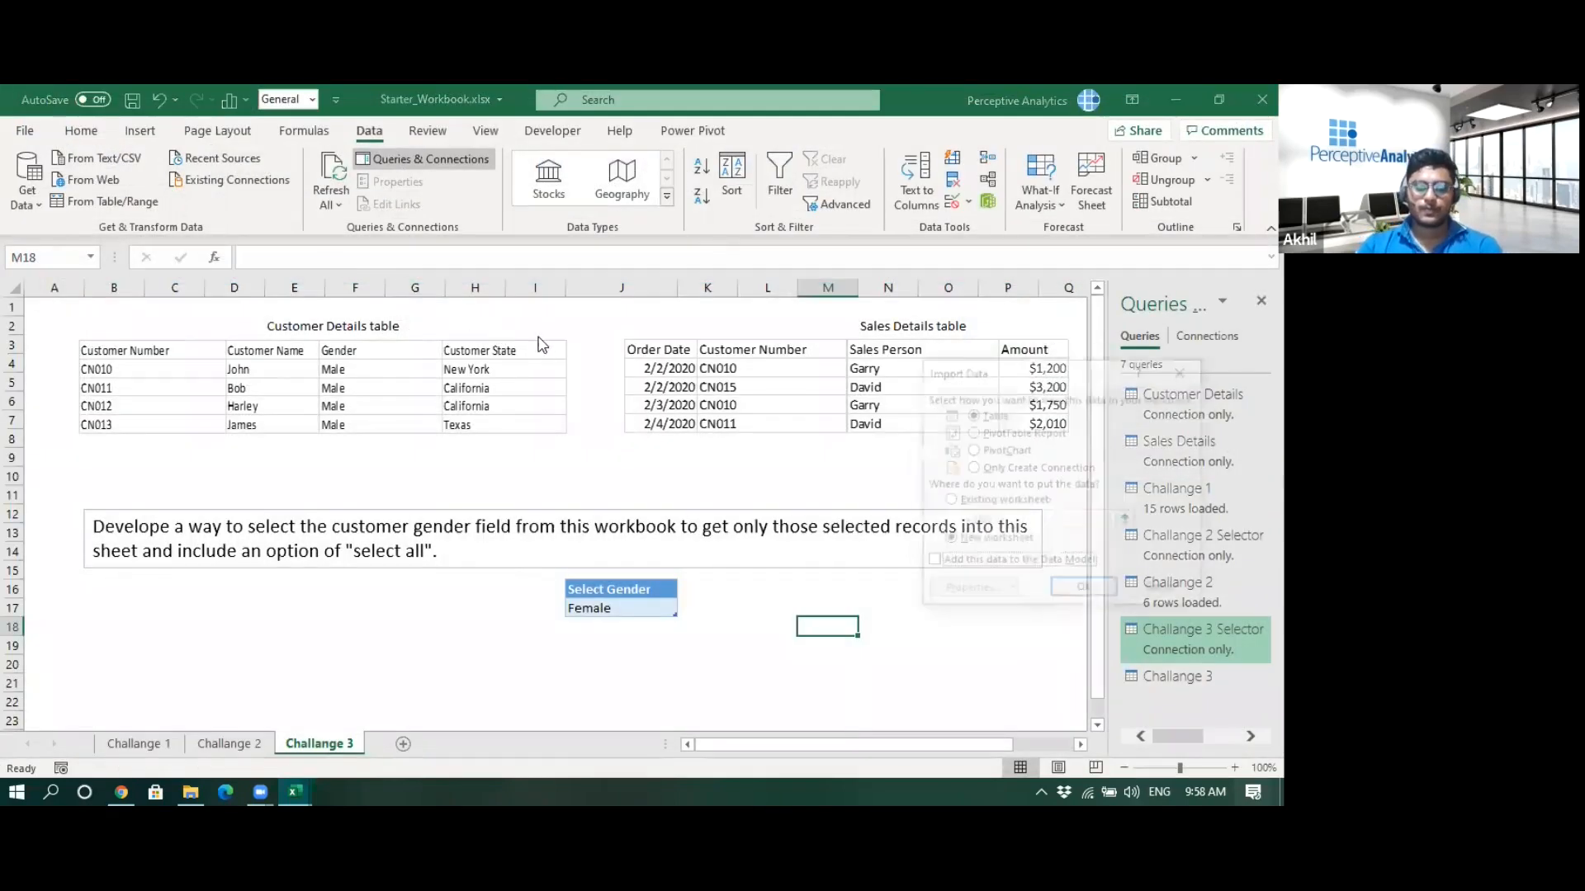
left_click(947, 502)
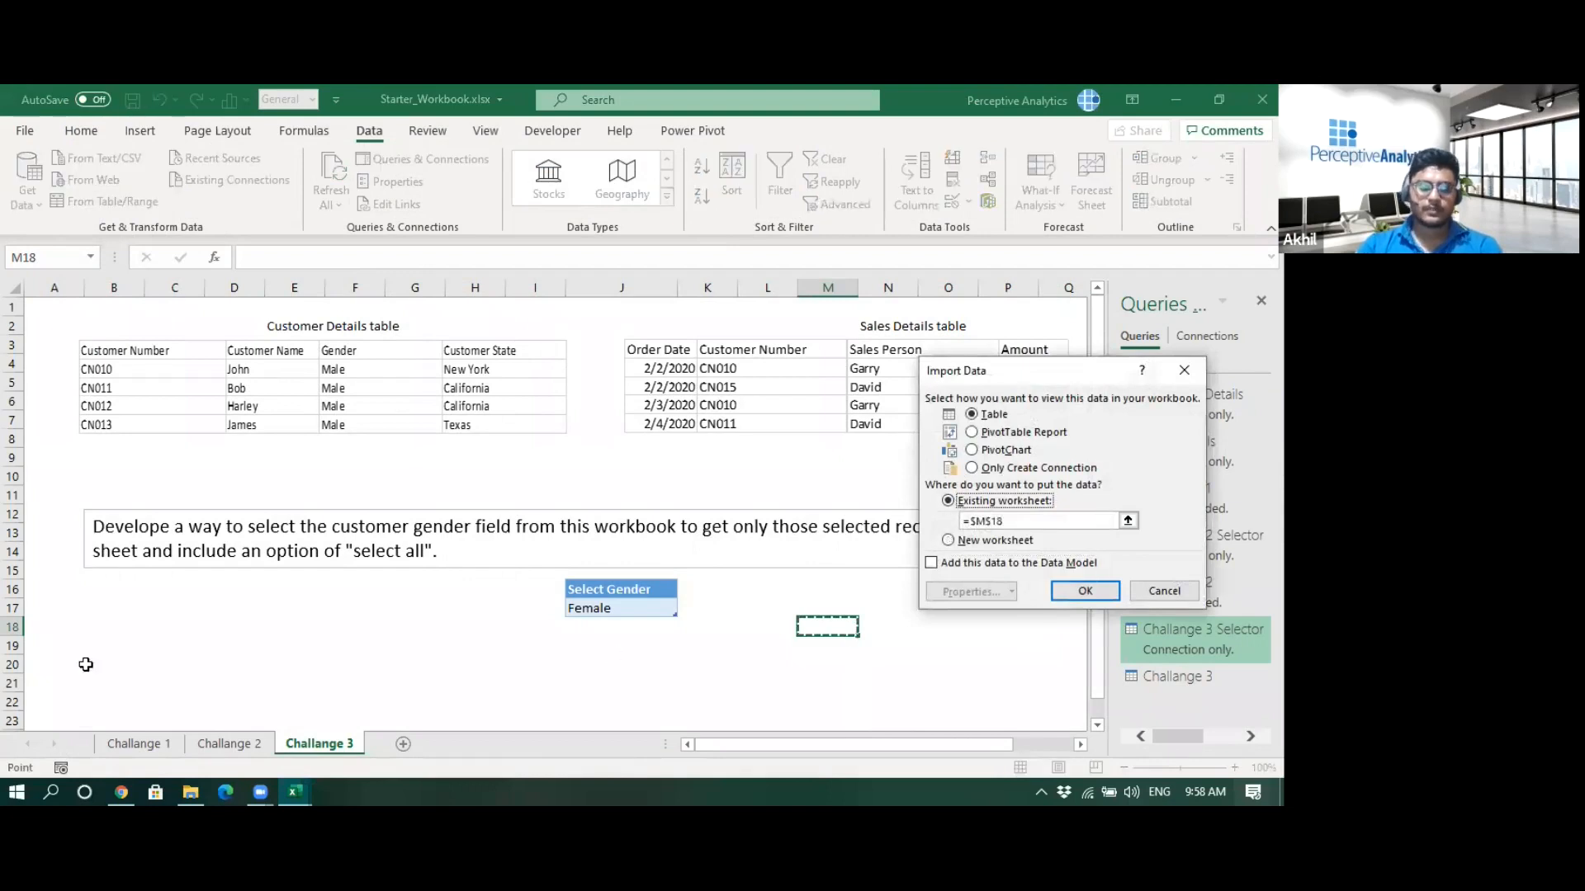
left_click(112, 645)
left_click(1063, 592)
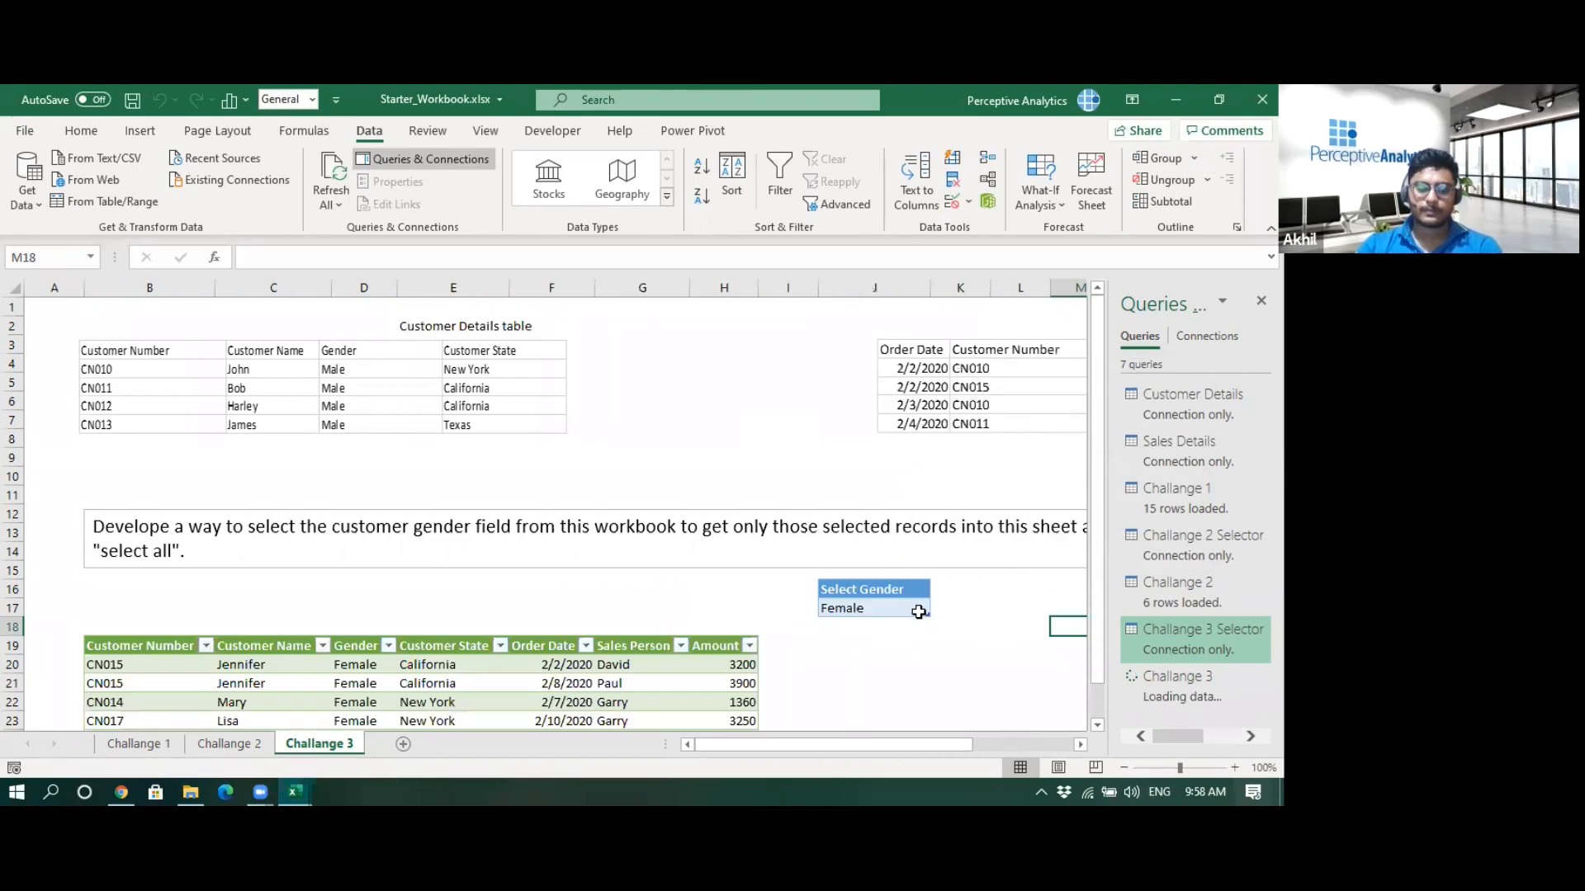
- Set the Select Gender cell to All and refresh the Challange 3 query
scroll(913, 607, "down", 3)
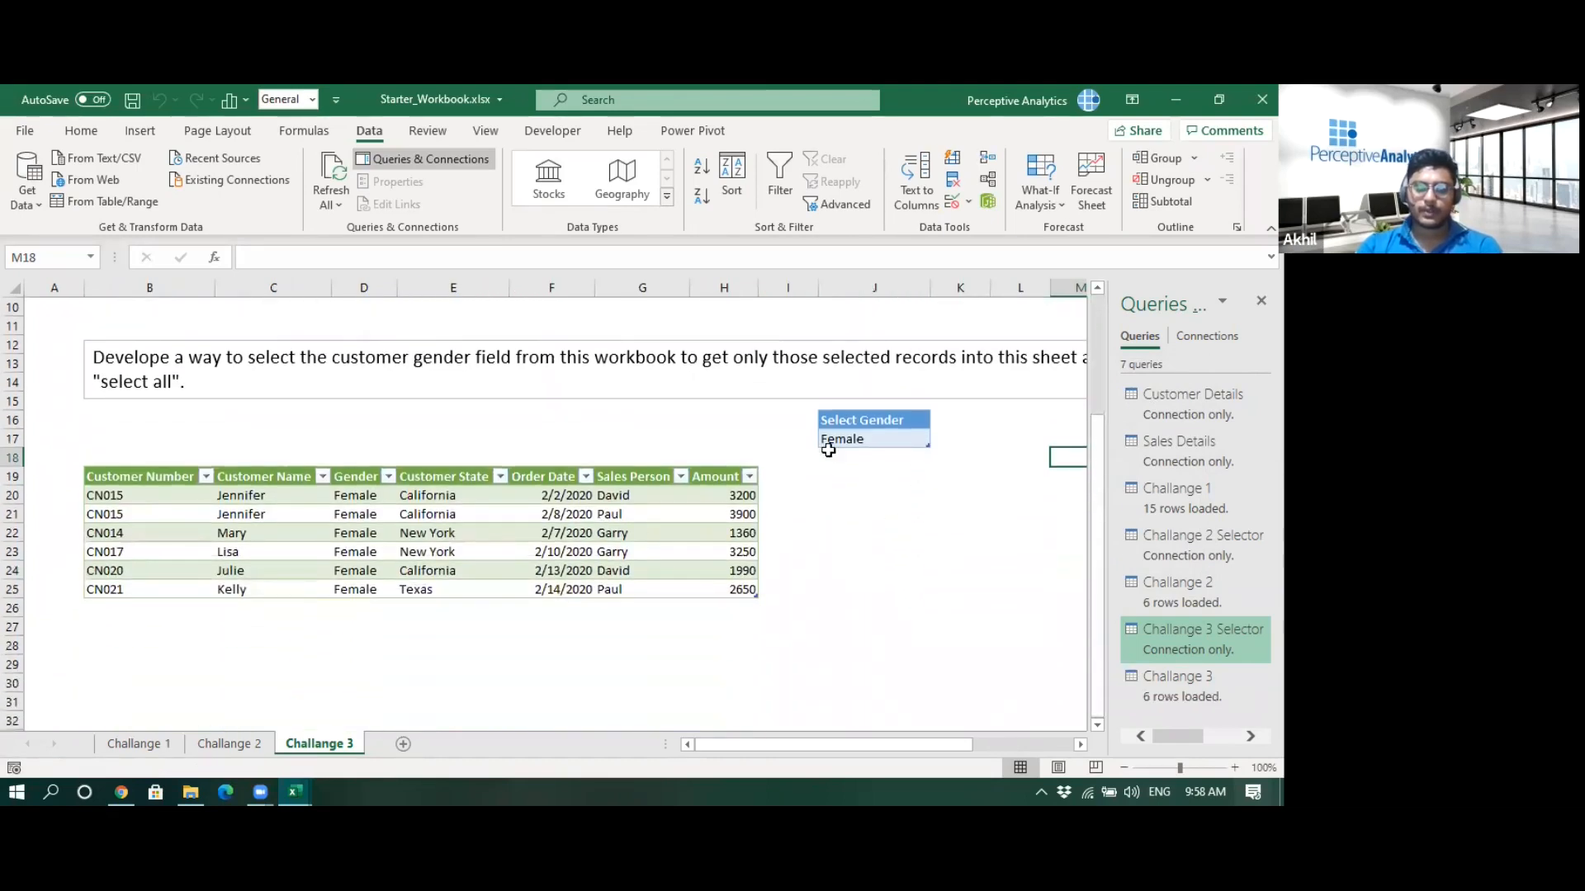
left_click(864, 441)
left_click(939, 439)
left_click(896, 454)
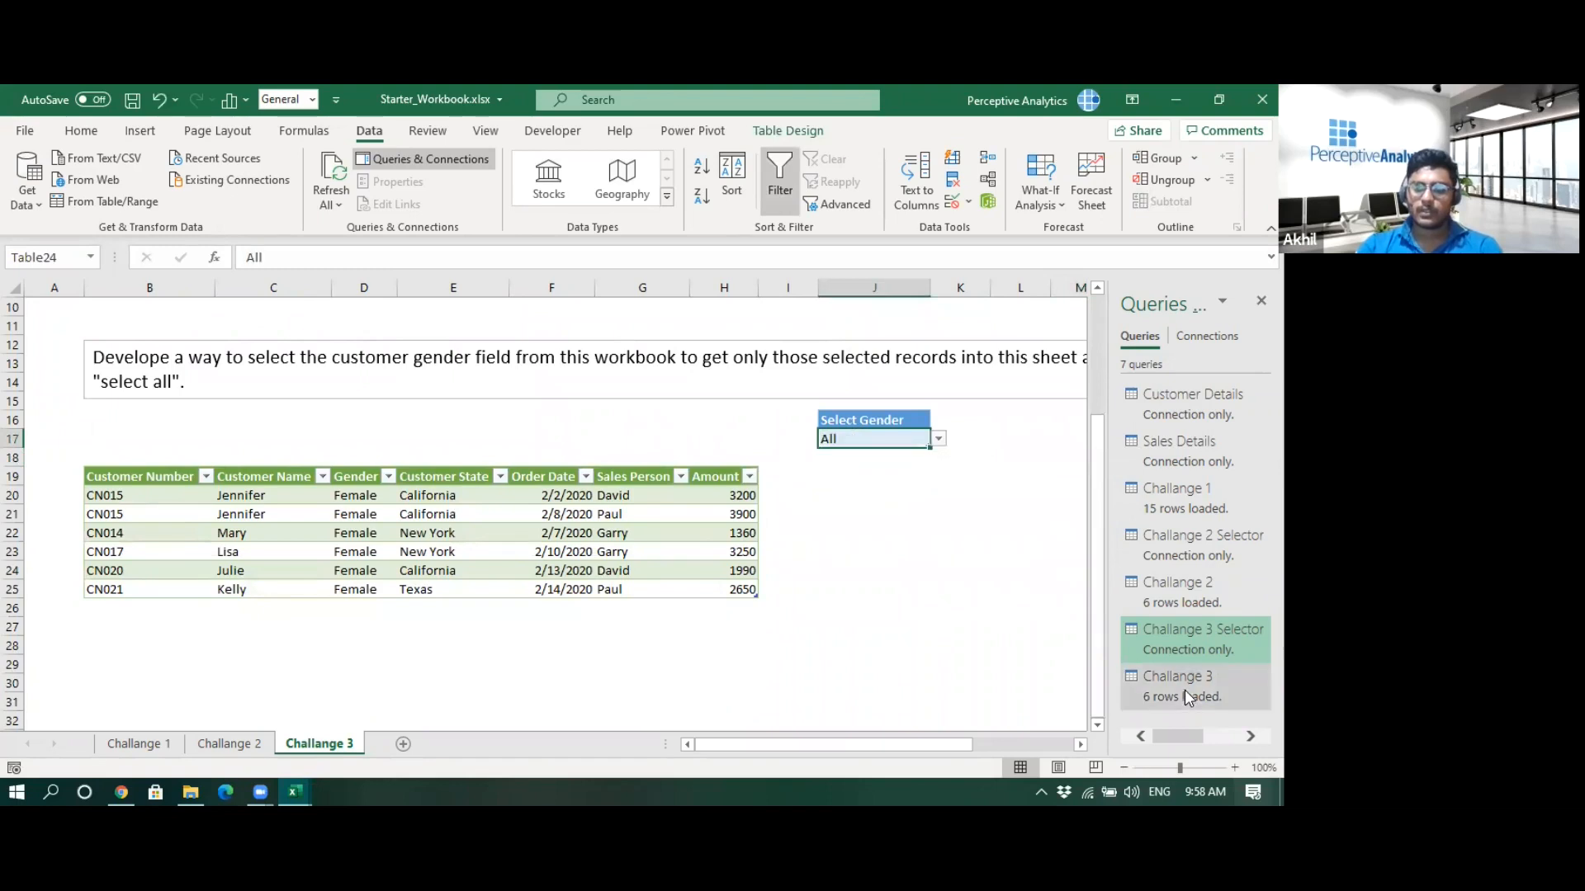
left_click(1187, 698)
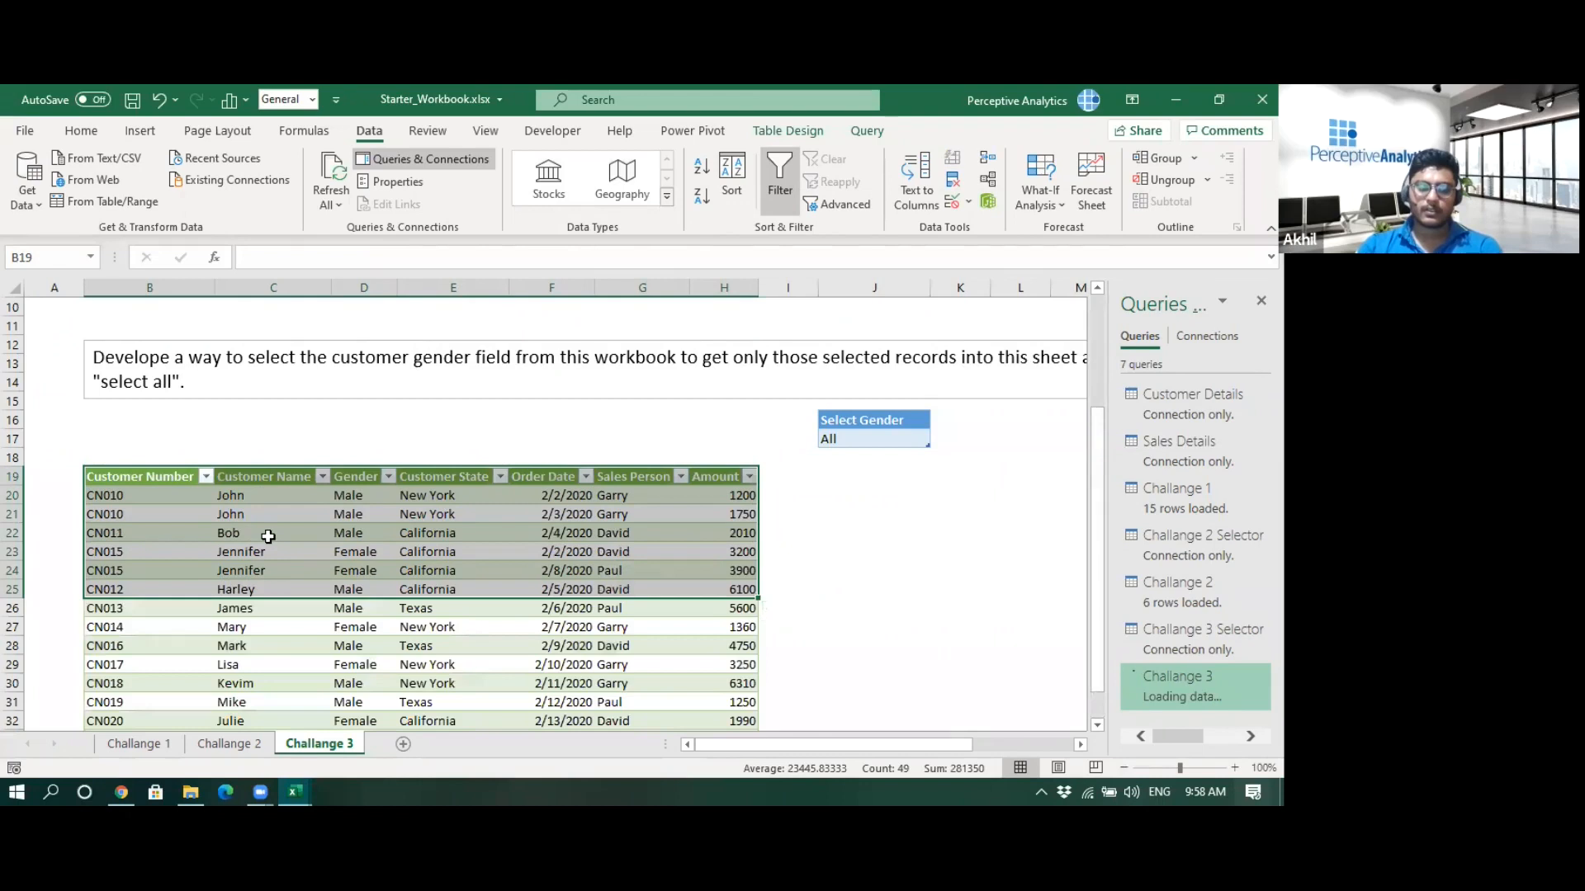
- Switch the Select Gender cell to Male and let the Challange 3 output refresh
scroll(266, 535, "down", 1)
left_click(855, 388)
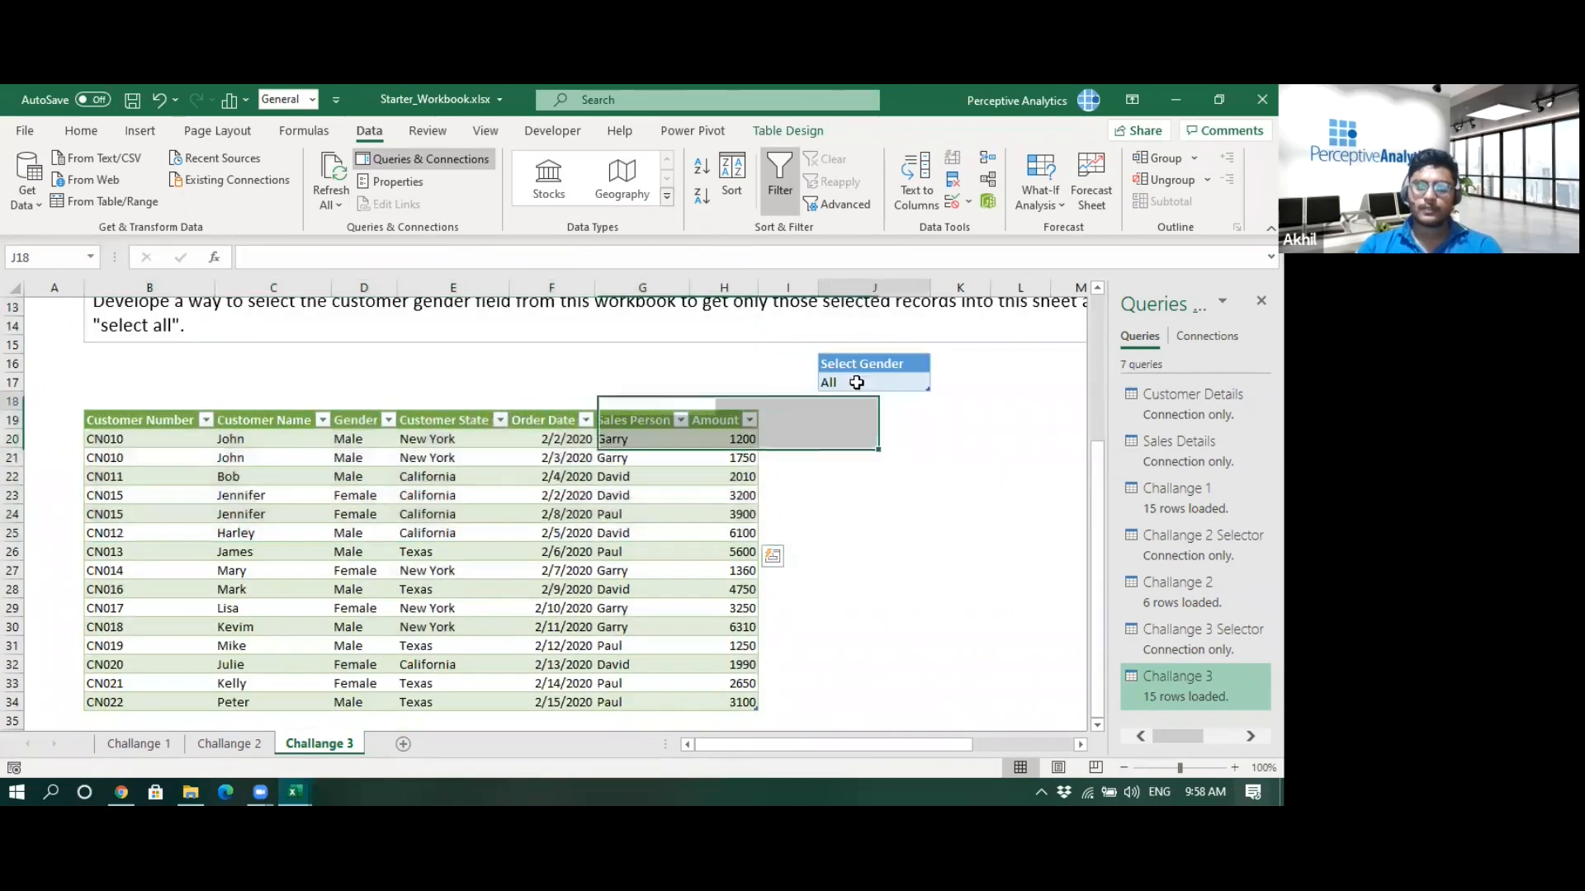
left_click(856, 382)
left_click(939, 382)
left_click(875, 410)
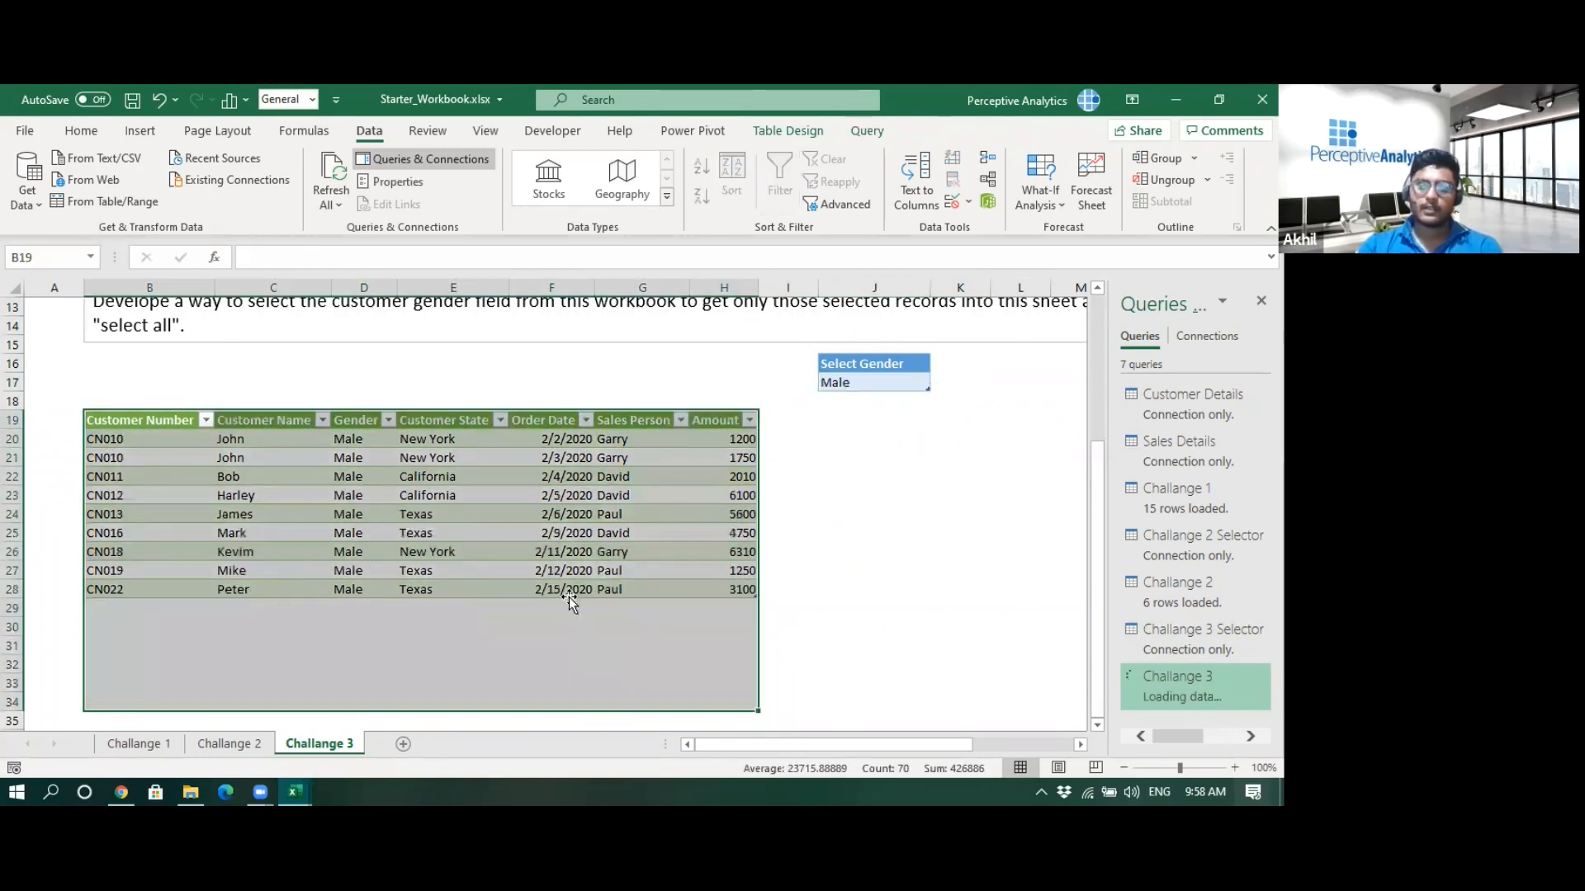
left_click(802, 549)
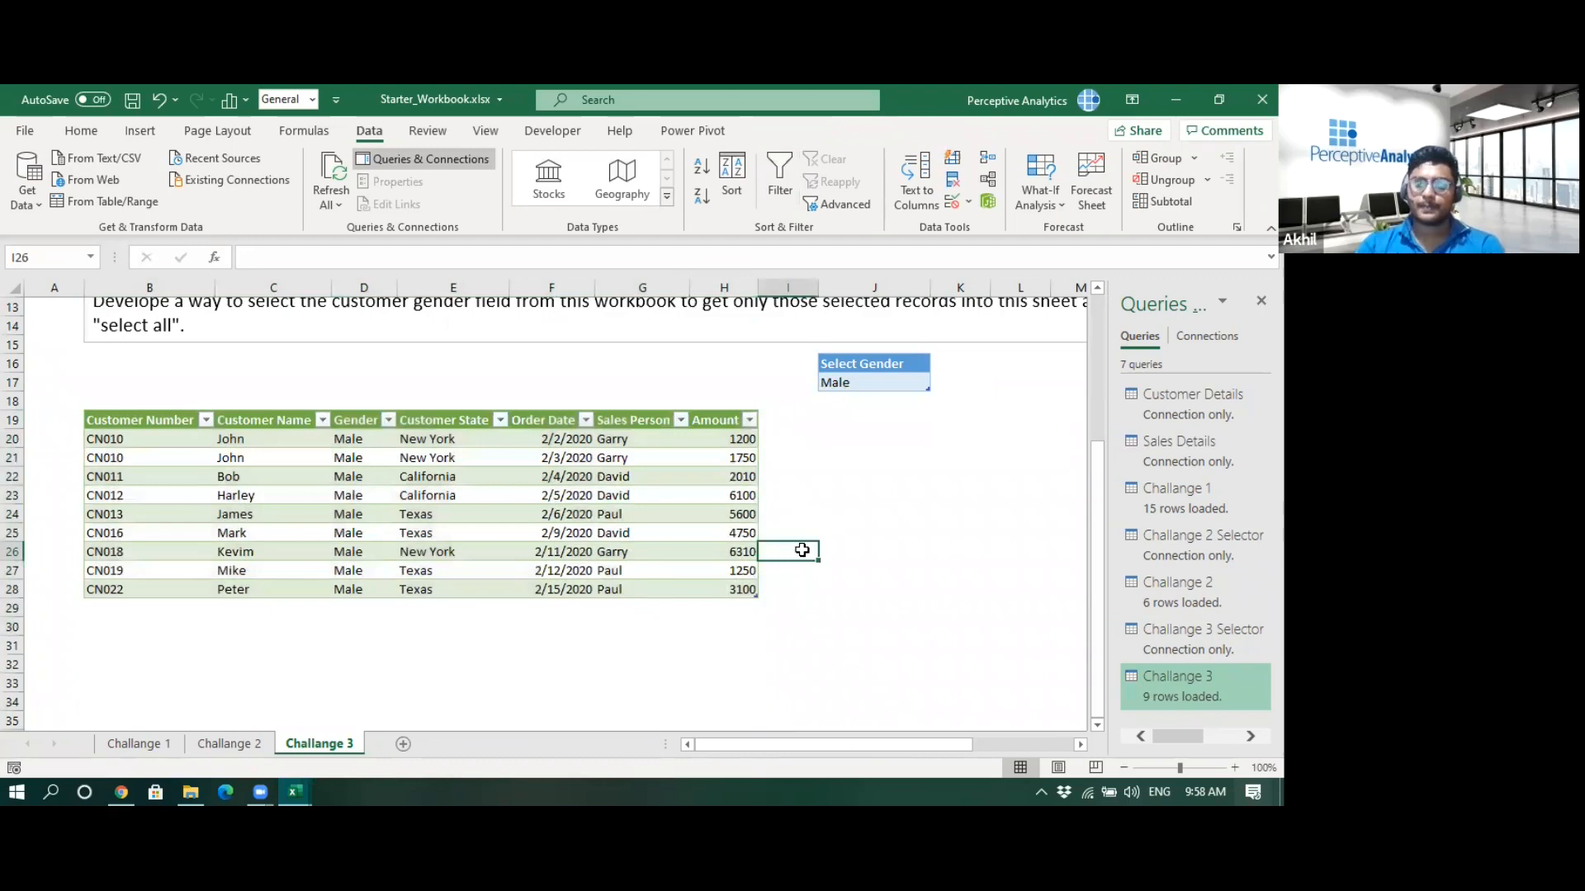
scroll(802, 549, "up", 4)
scroll(803, 550, "down", 3)
scroll(802, 549, "up", 3)
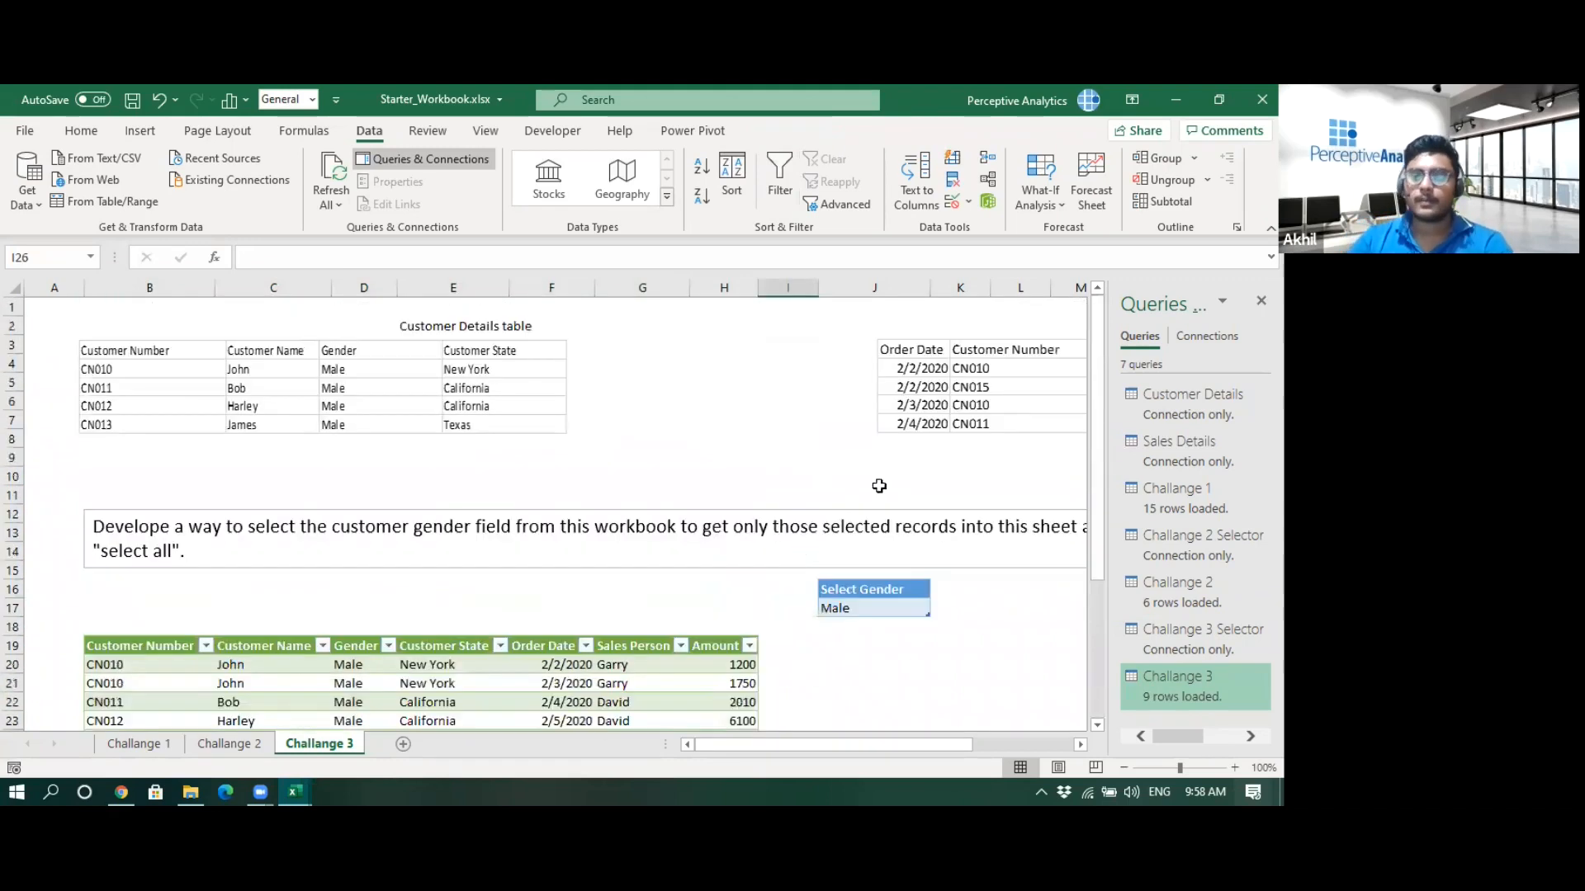
left_click_drag(945, 744, 987, 651)
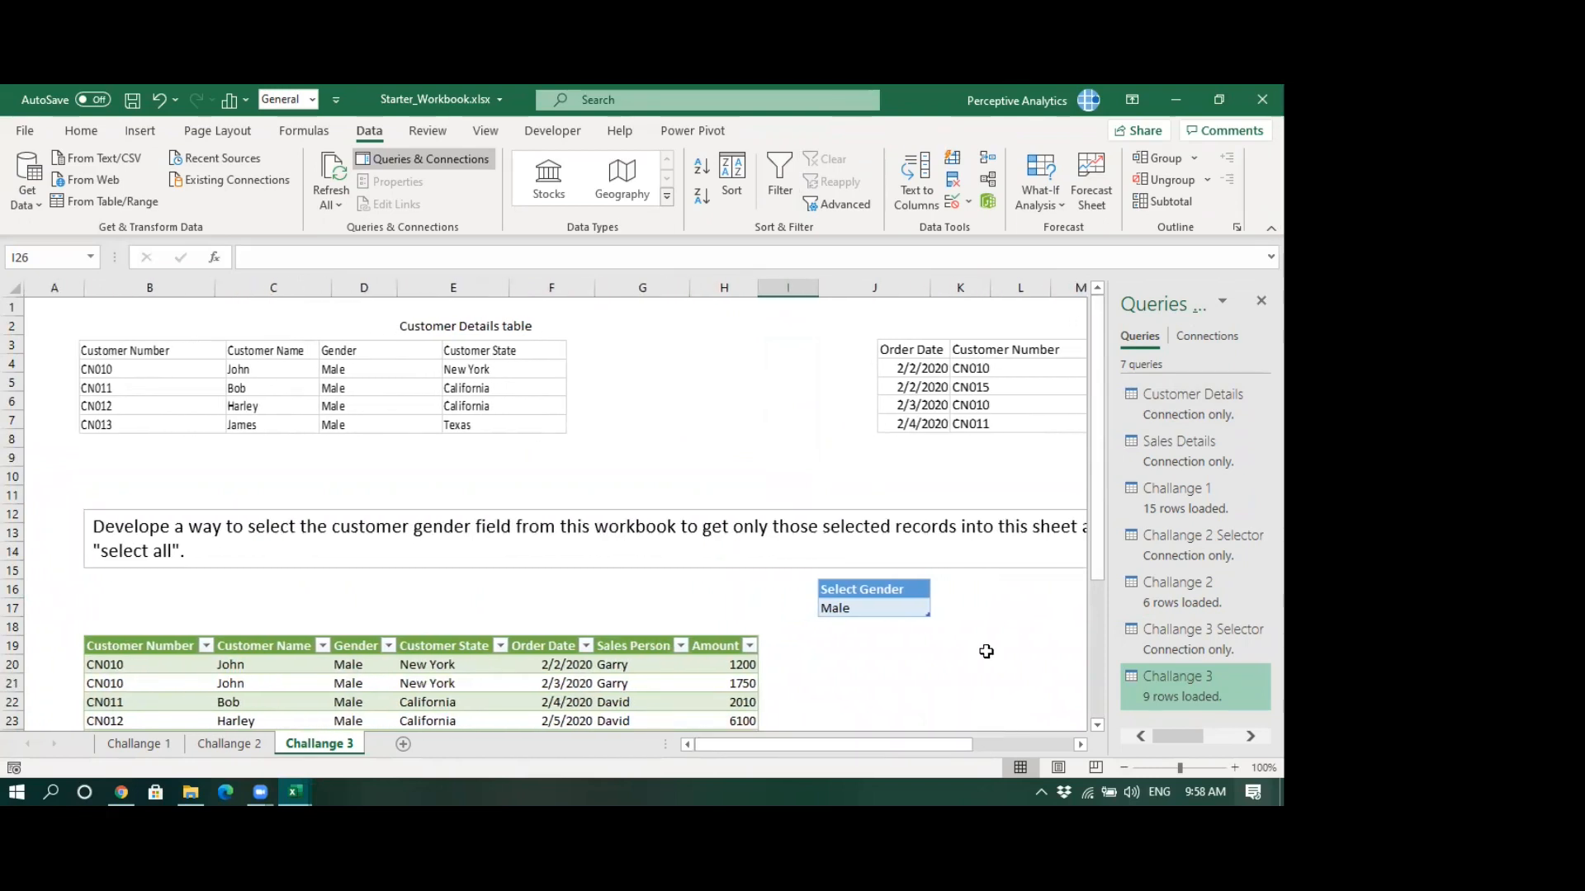
scroll(987, 651, "down", 4)
scroll(1003, 618, "up", 1)
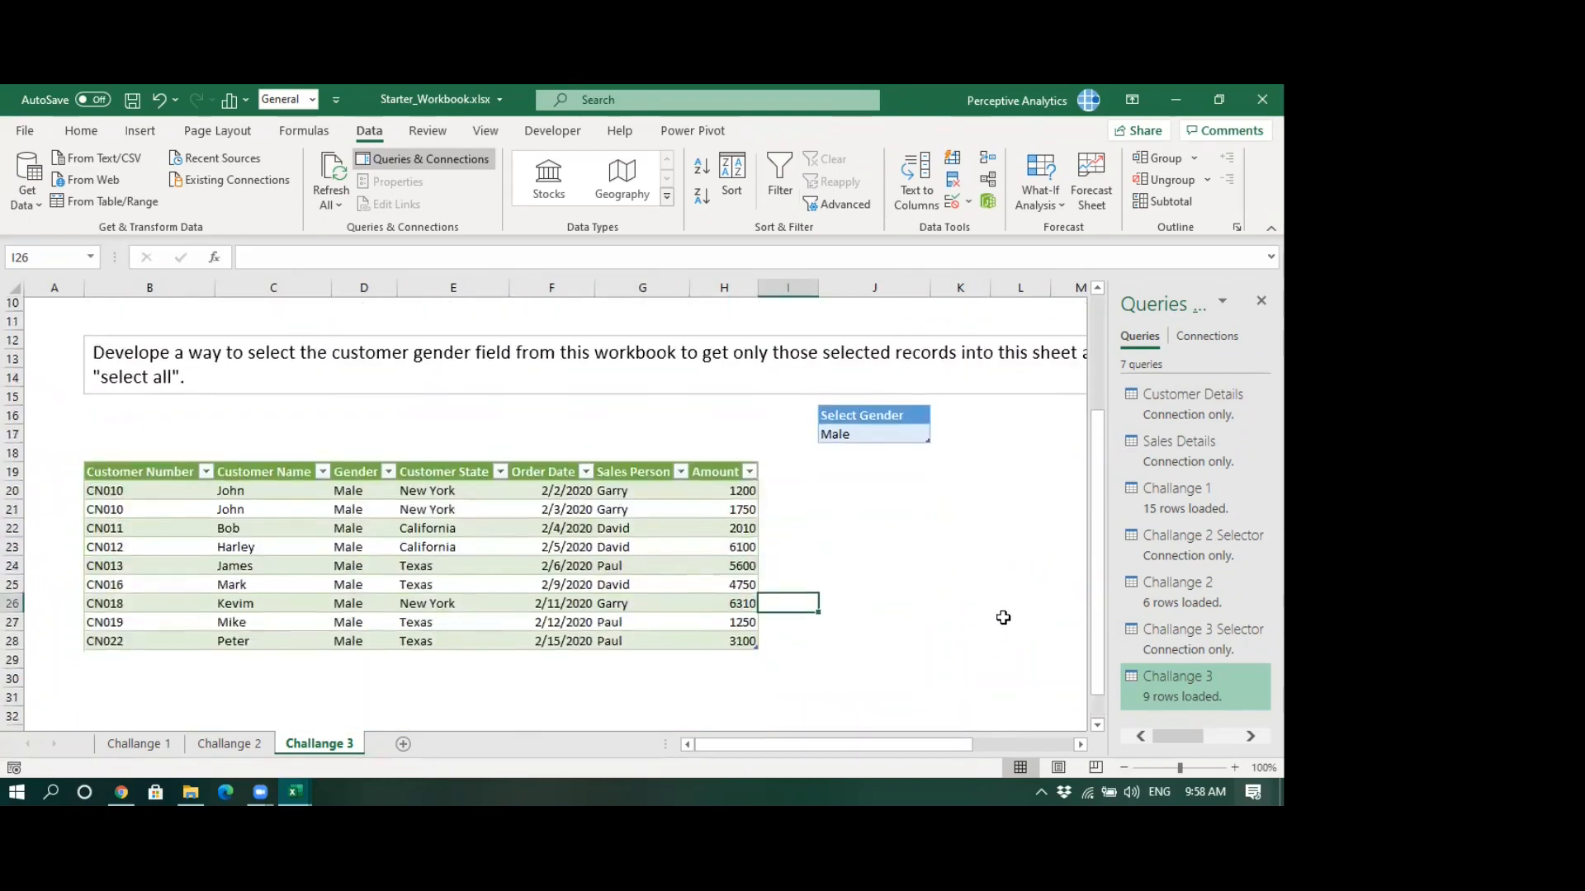